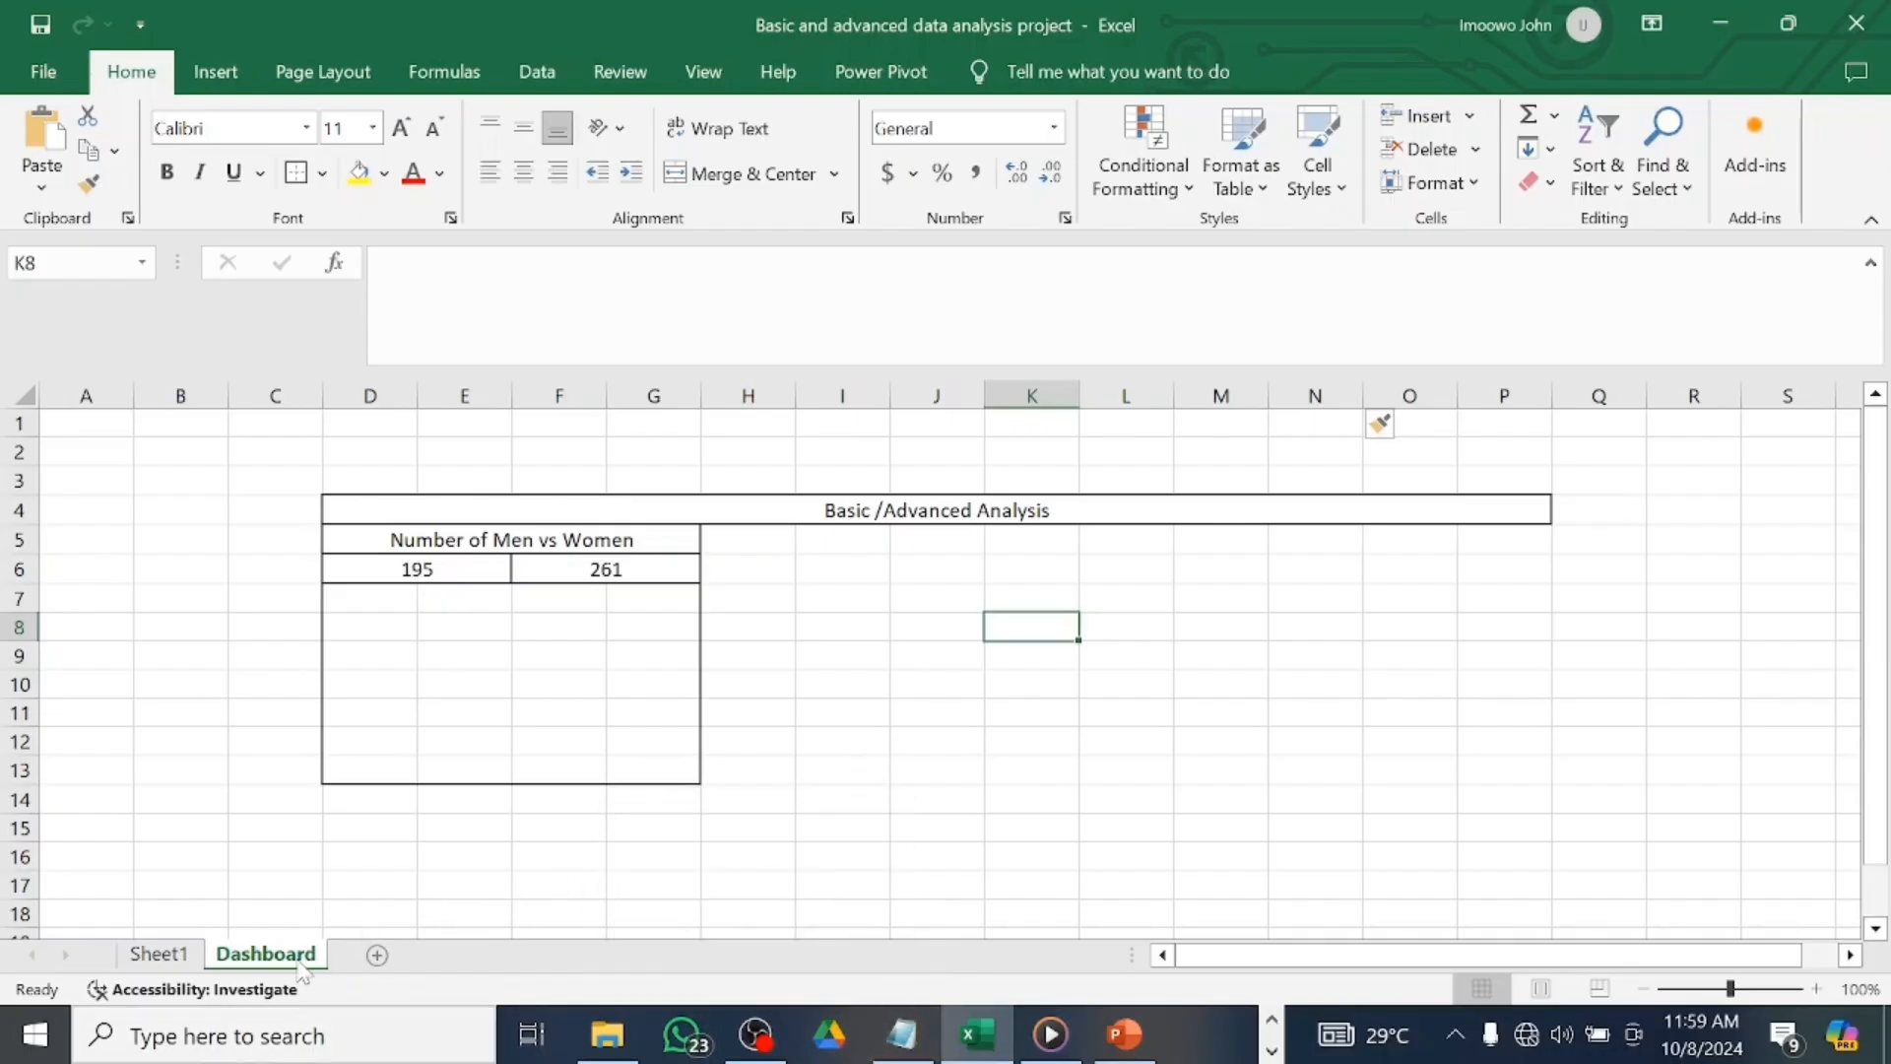
# Append 'Dashboard' to the title so it reads Basic /Advanced Analysis Dashboard.
pyautogui.click(159, 954)
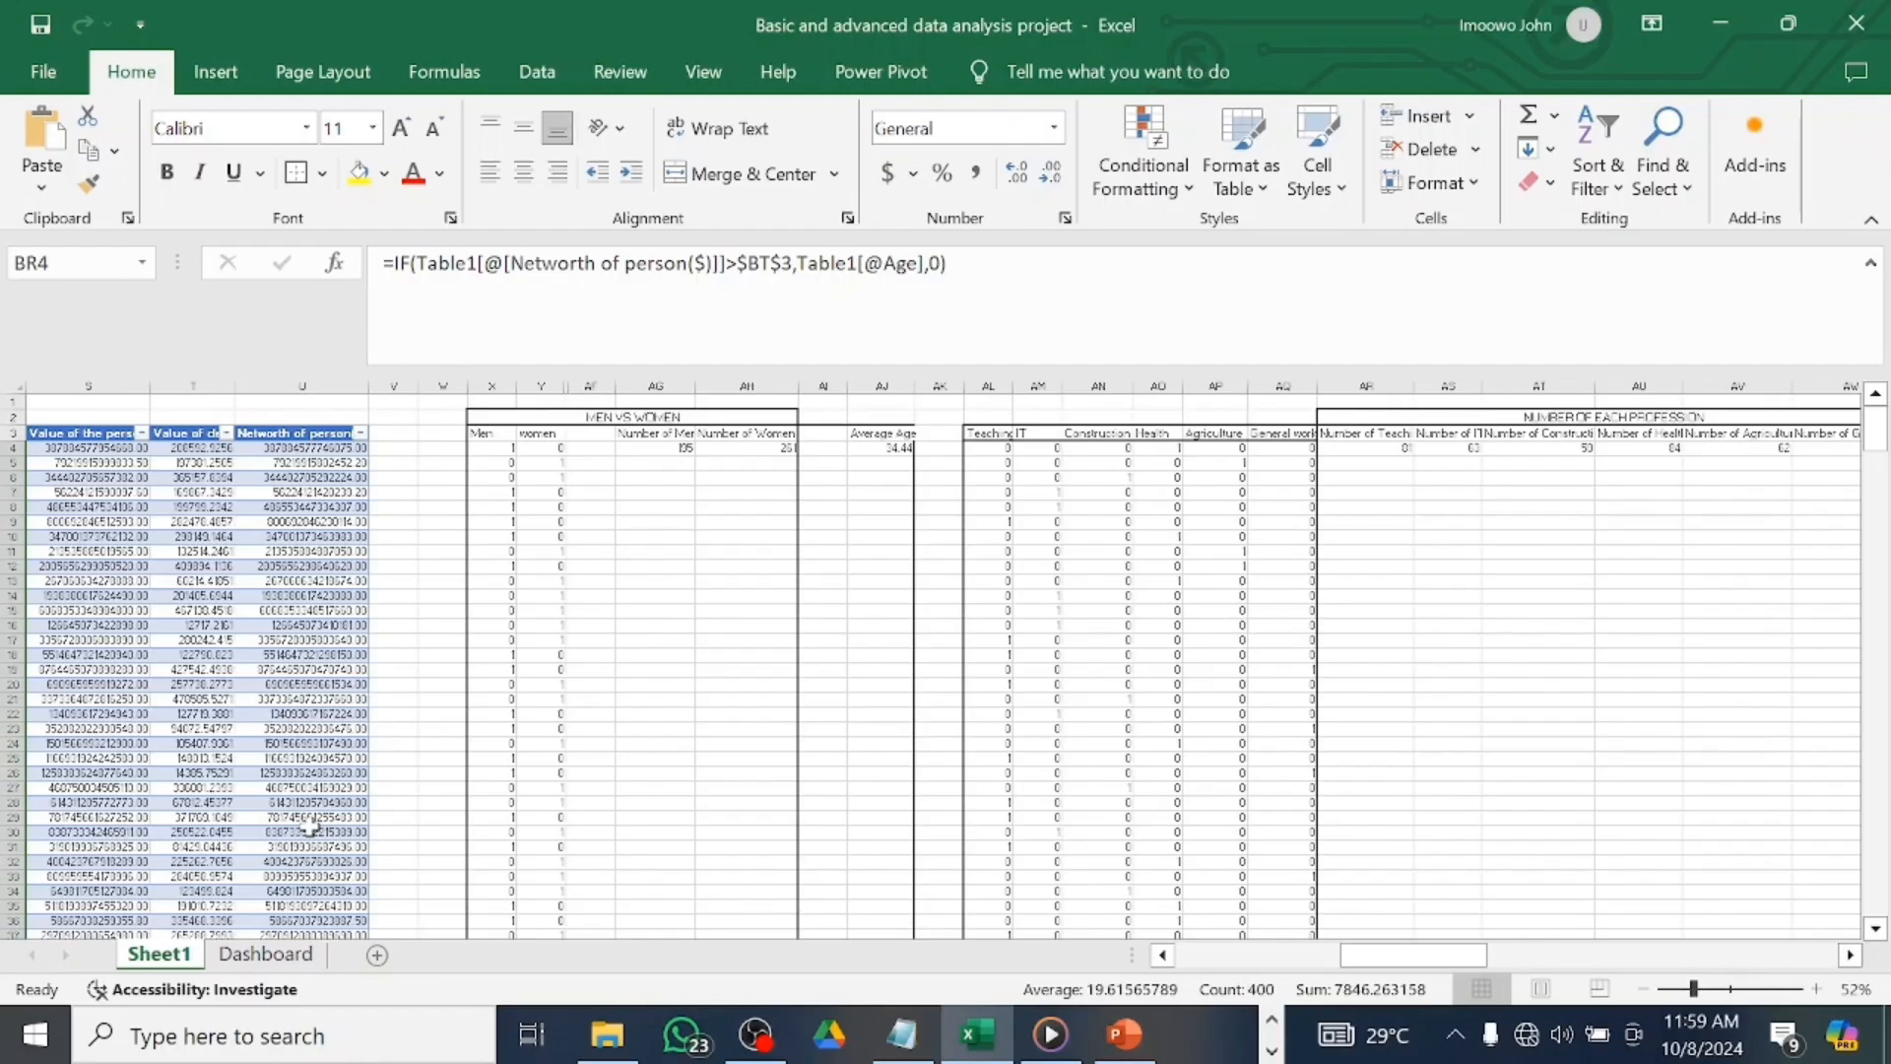
pyautogui.click(280, 960)
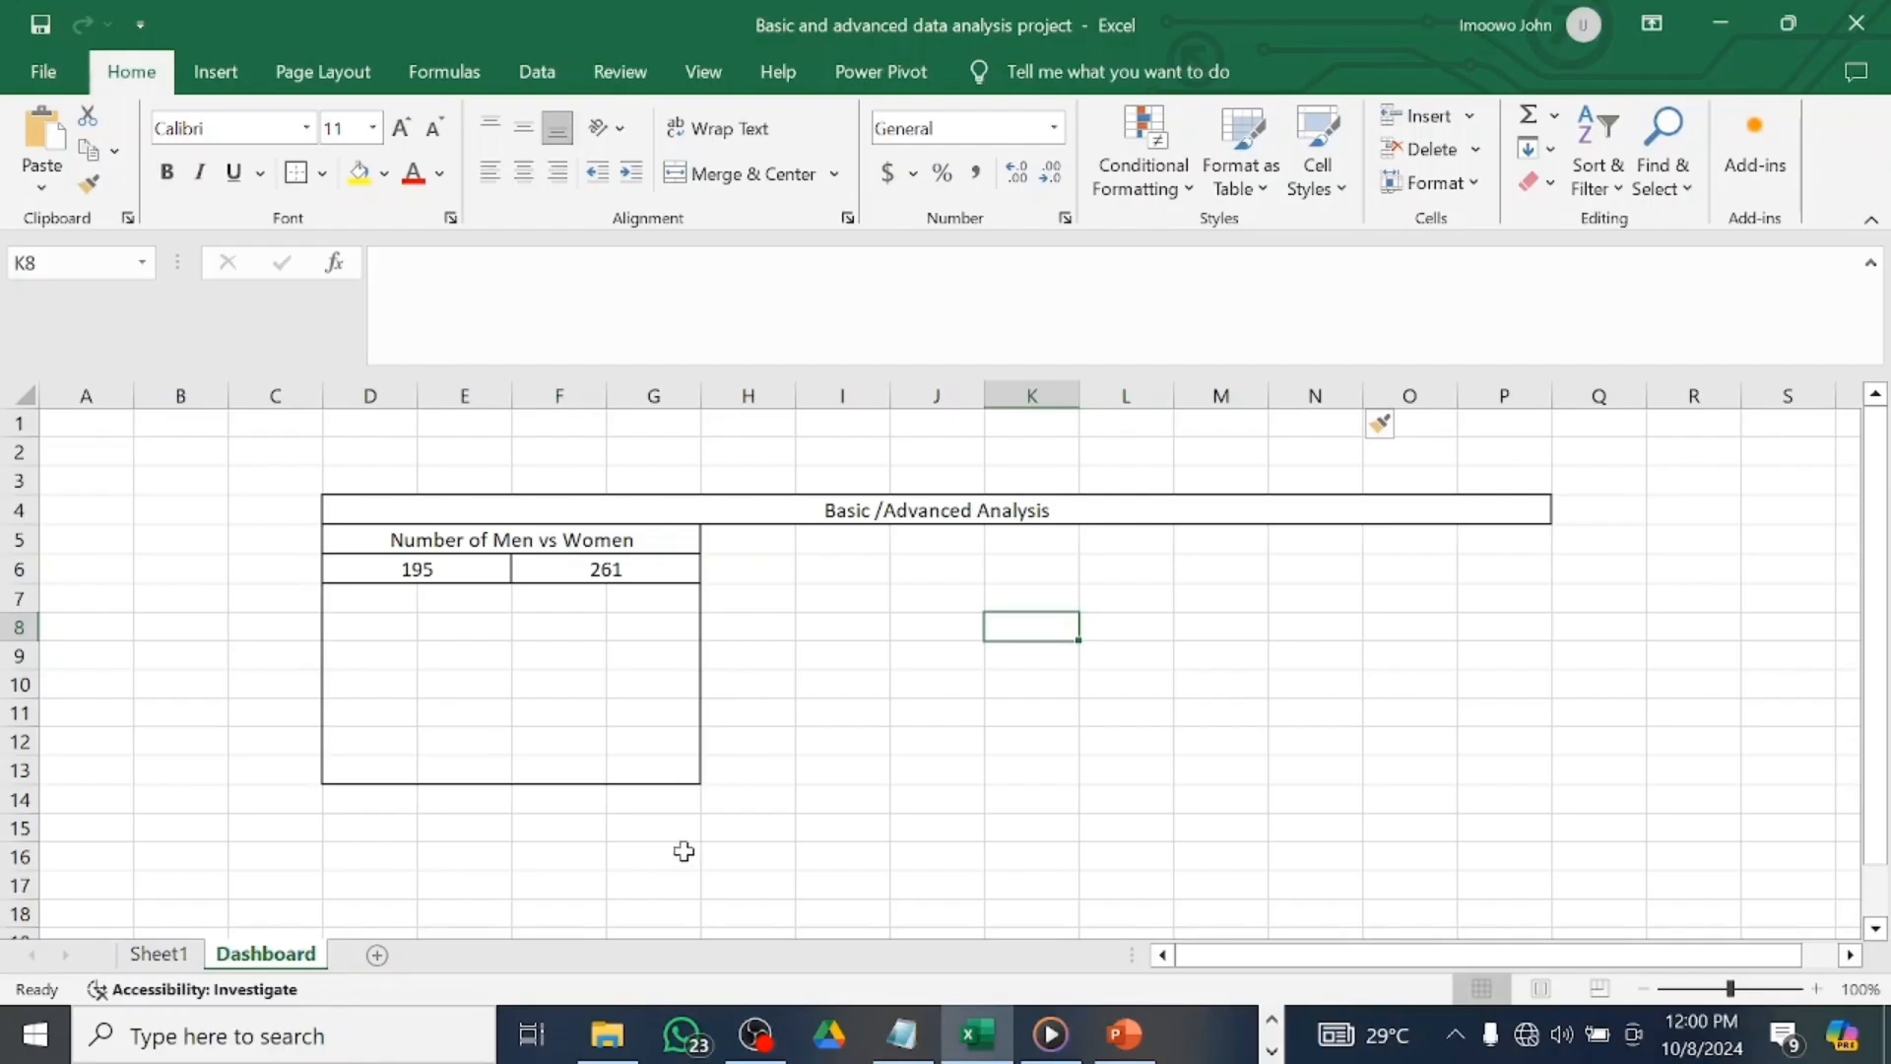
pyautogui.click(1089, 509)
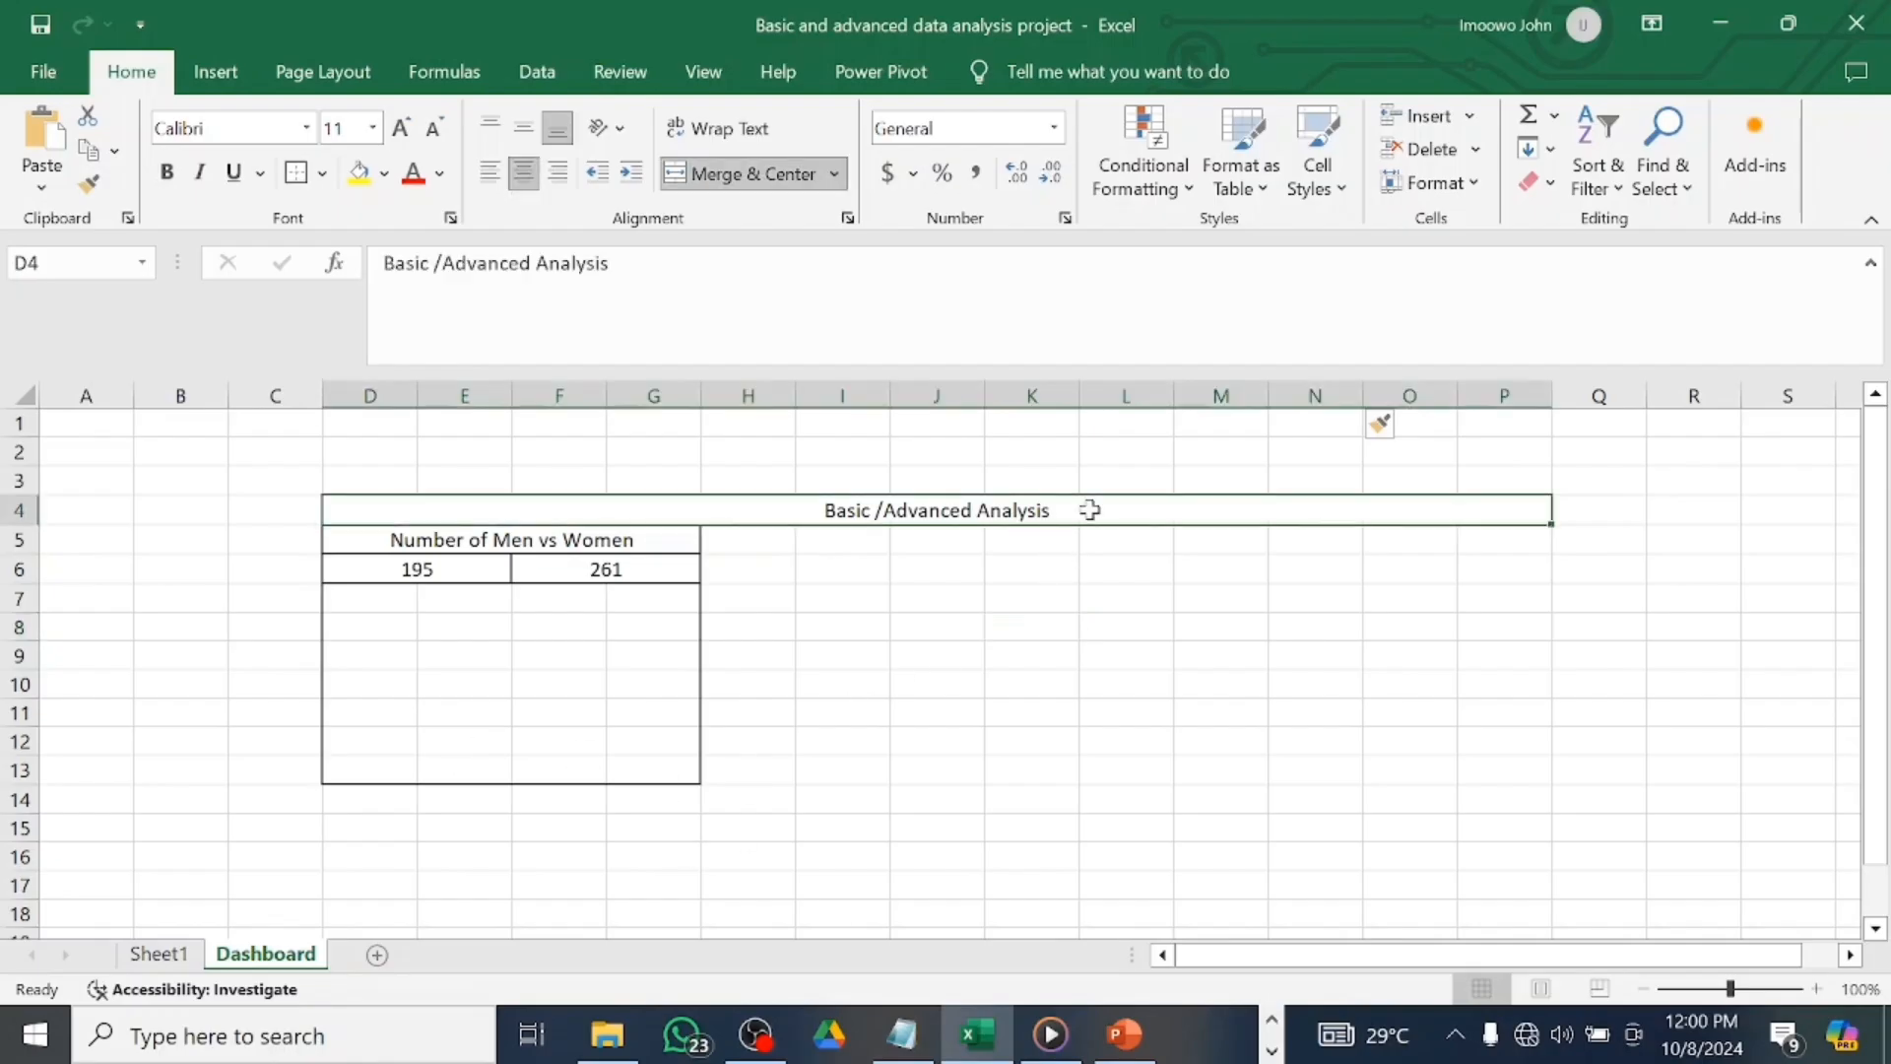
pyautogui.click(605, 340)
pyautogui.write('D')
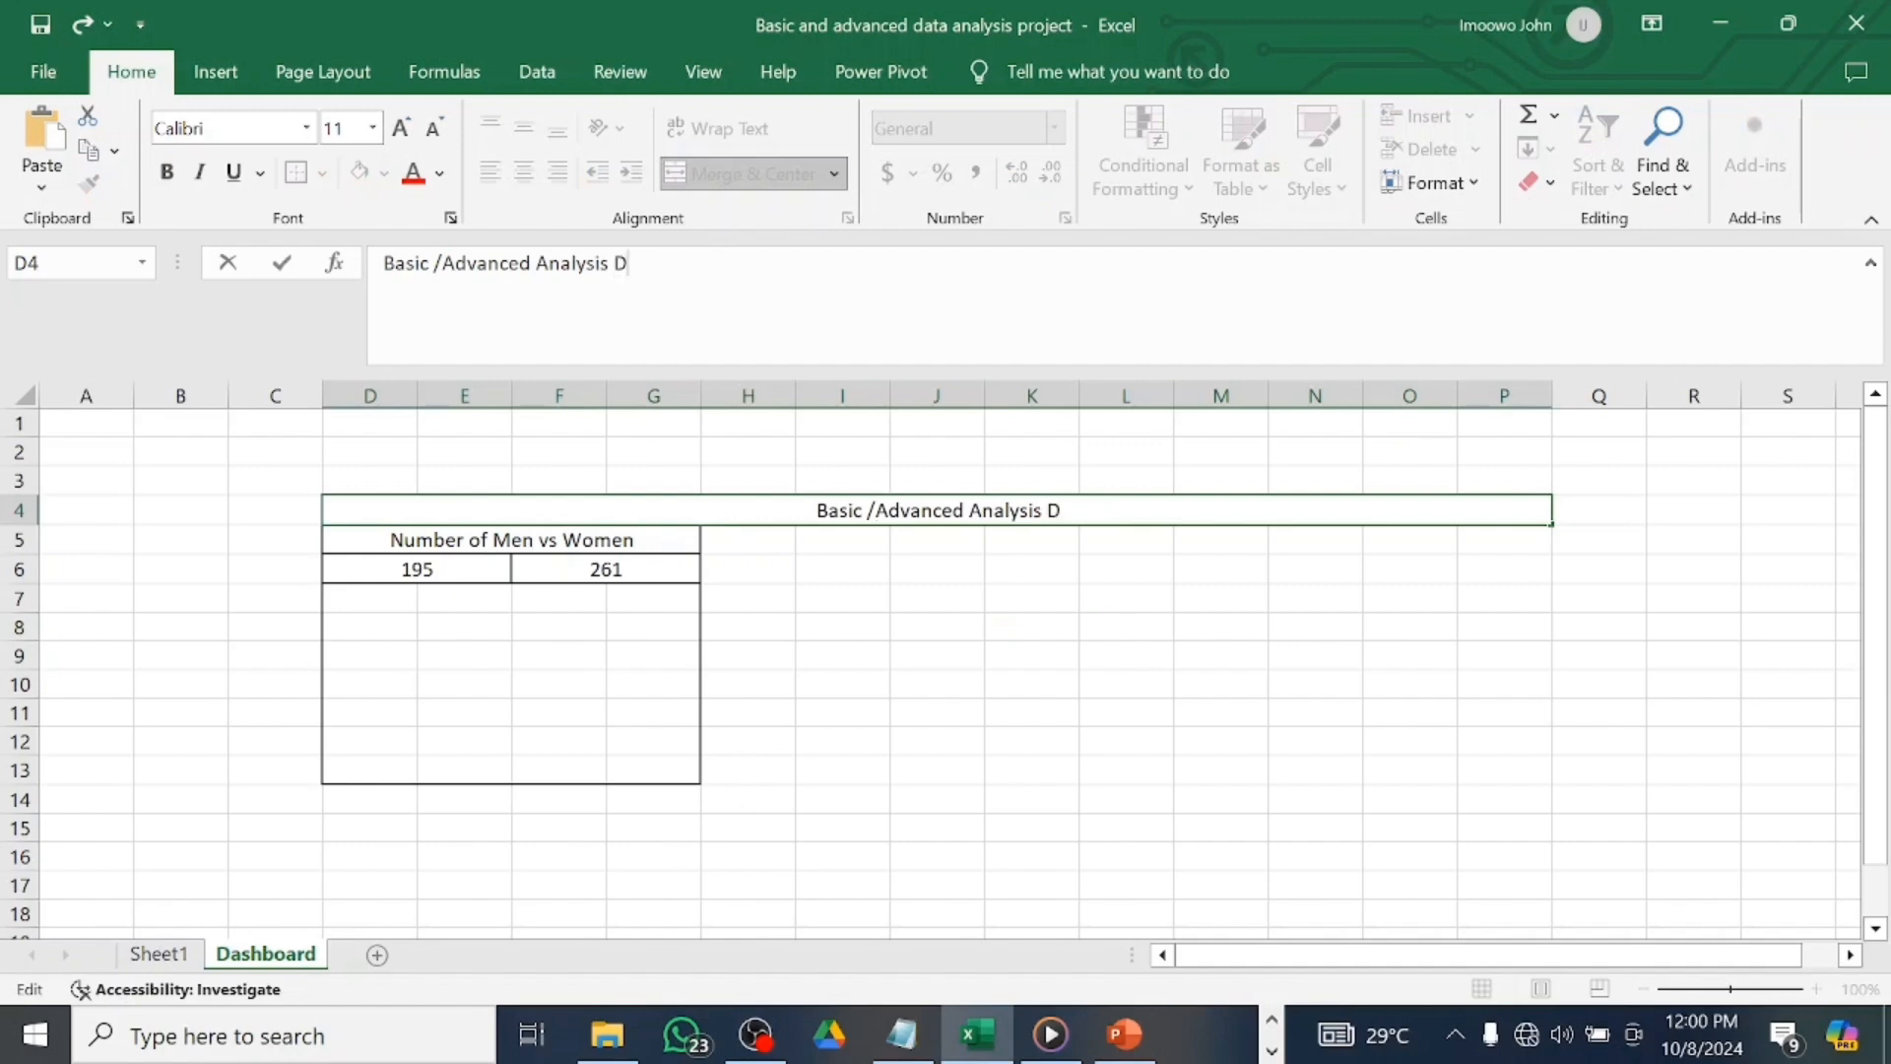
pyautogui.write('ashboard')
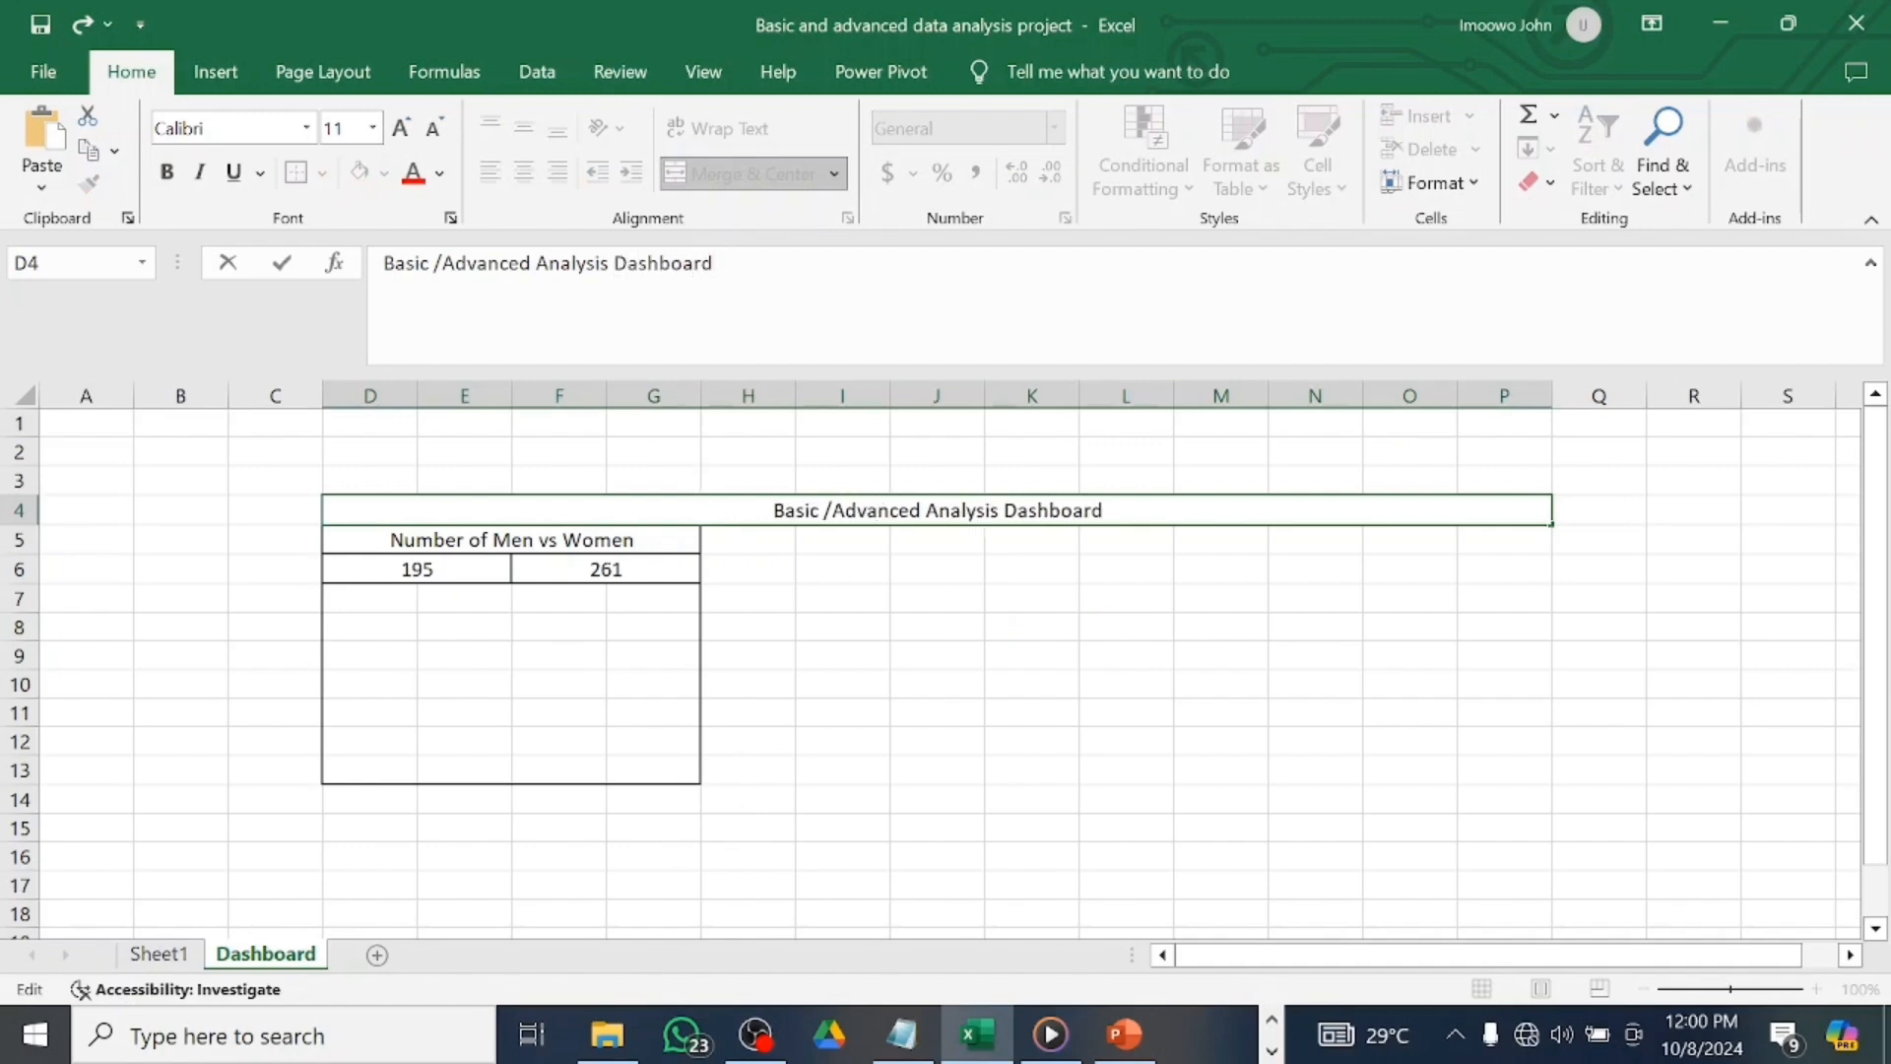
pyautogui.click(466, 603)
# Check the formula behind the men count in D6 against its source values on Sheet1.
pyautogui.moveTo(477, 595); pyautogui.dragTo(619, 570)
pyautogui.click(489, 564)
pyautogui.click(494, 621)
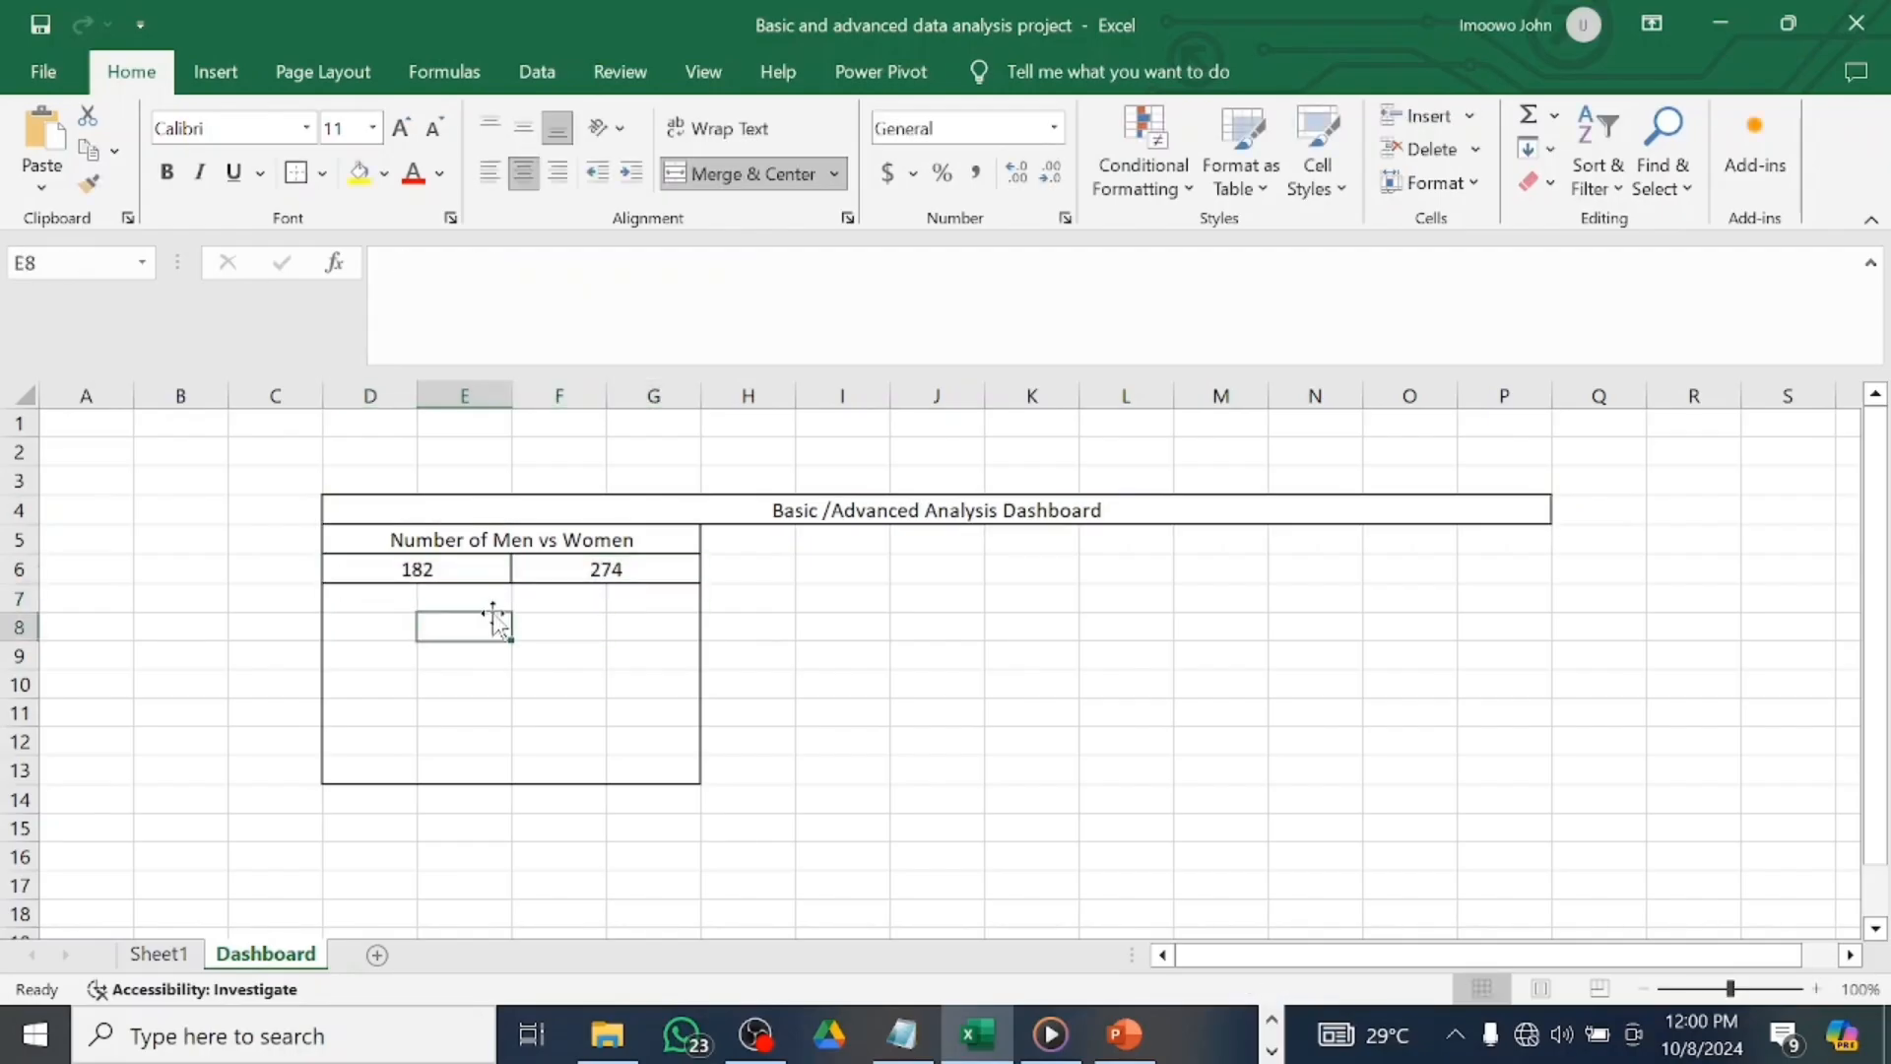
pyautogui.hotkey('ctrl', 'Up')
pyautogui.click(477, 589)
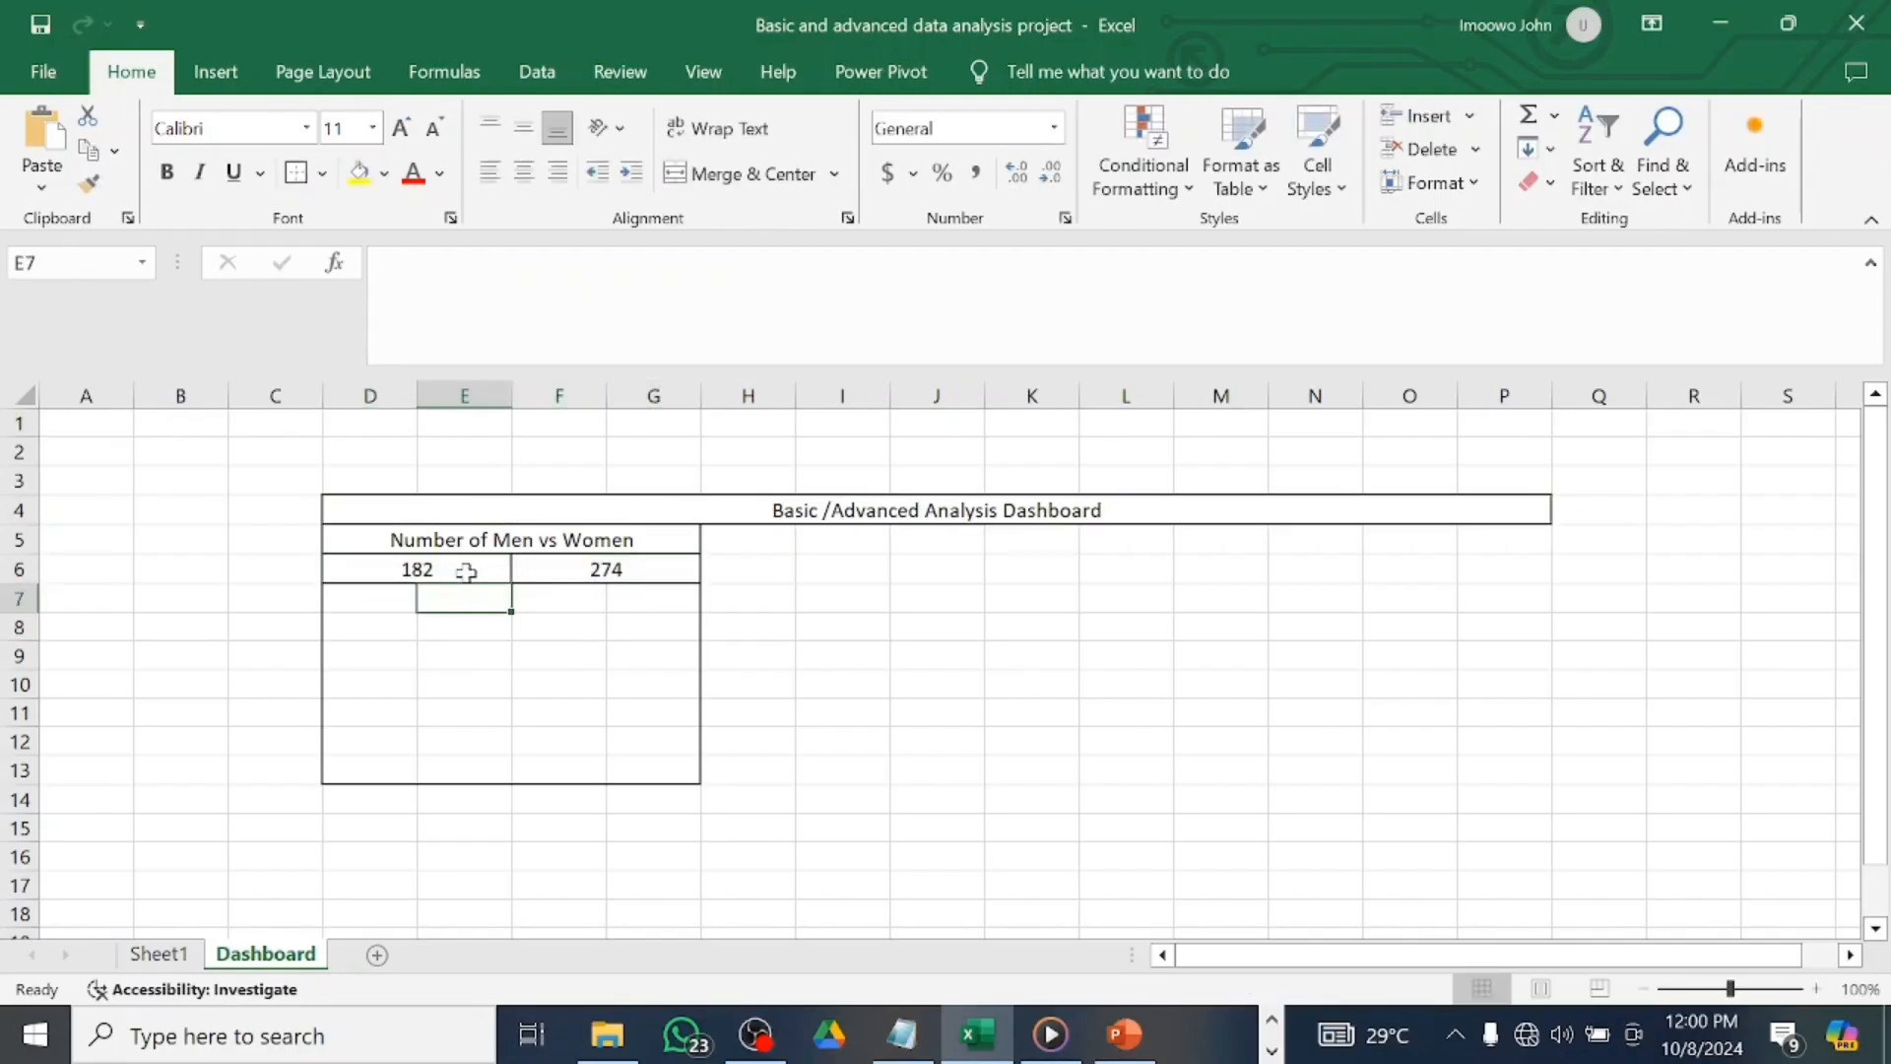
pyautogui.click(465, 569)
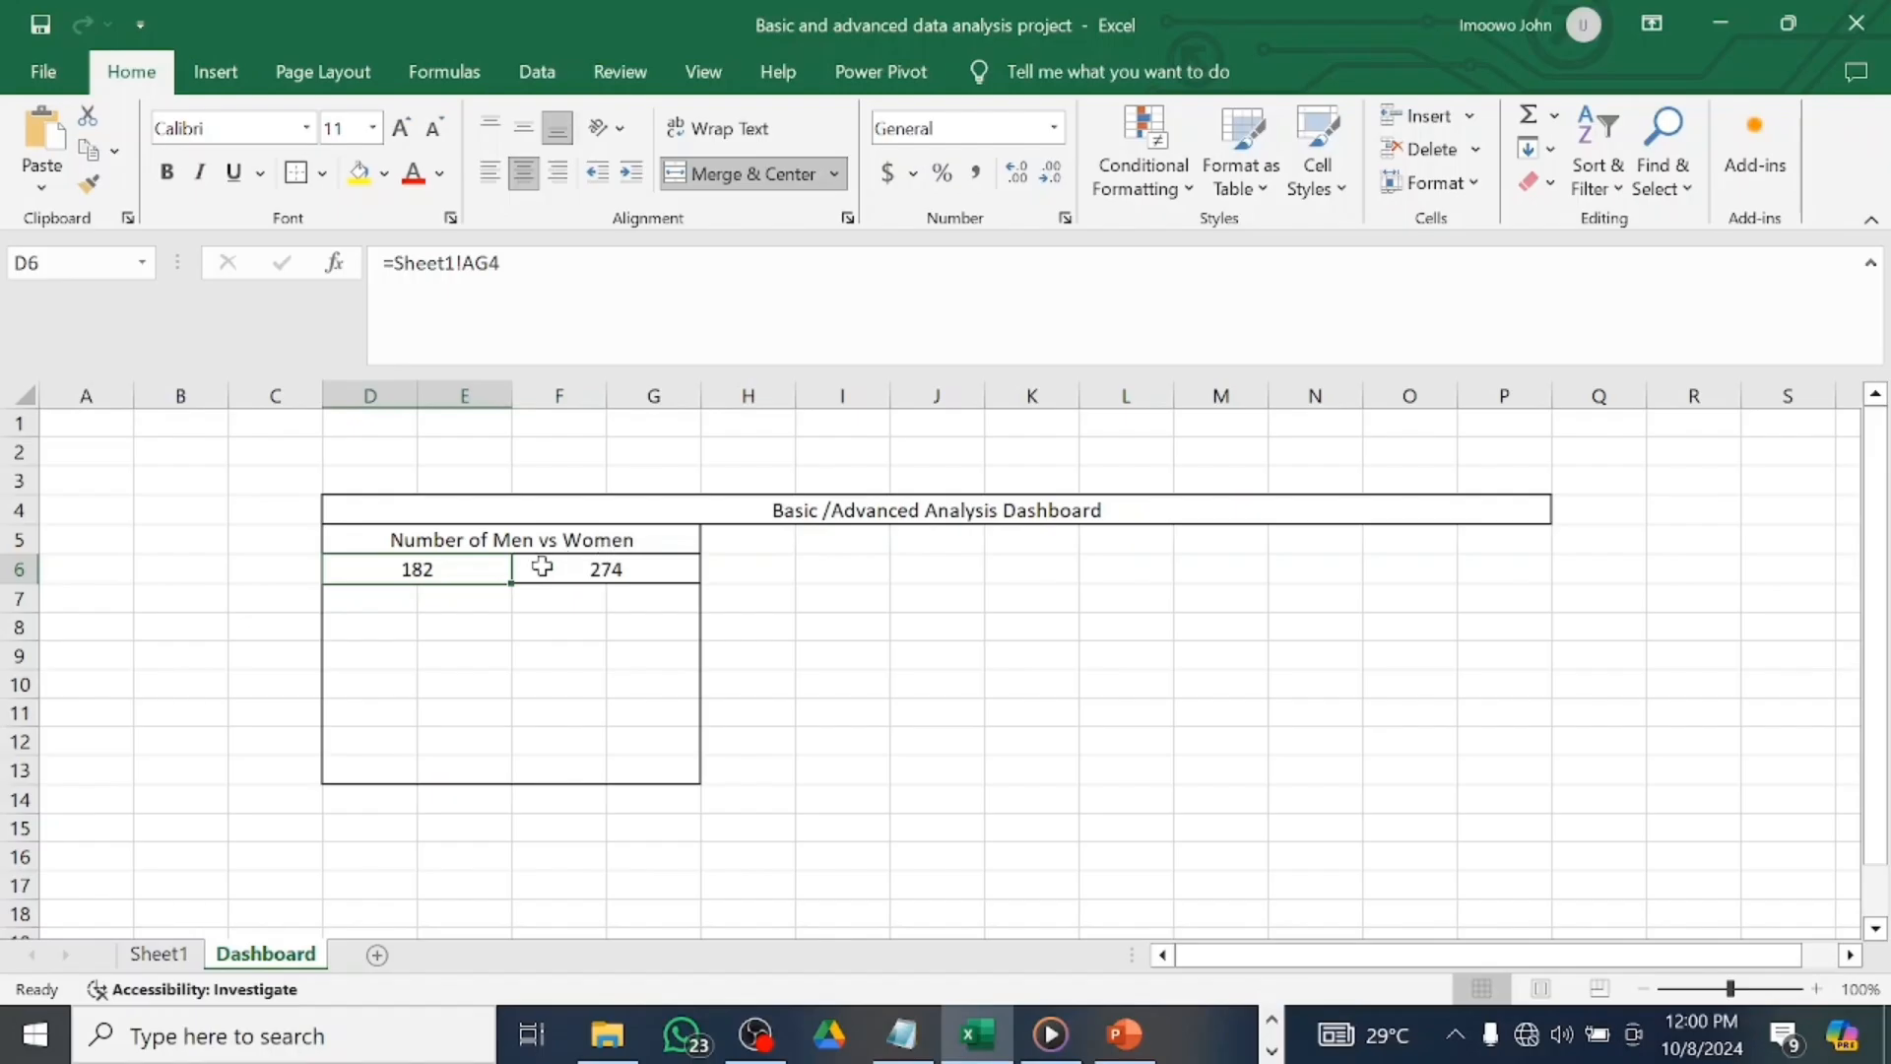
pyautogui.click(158, 953)
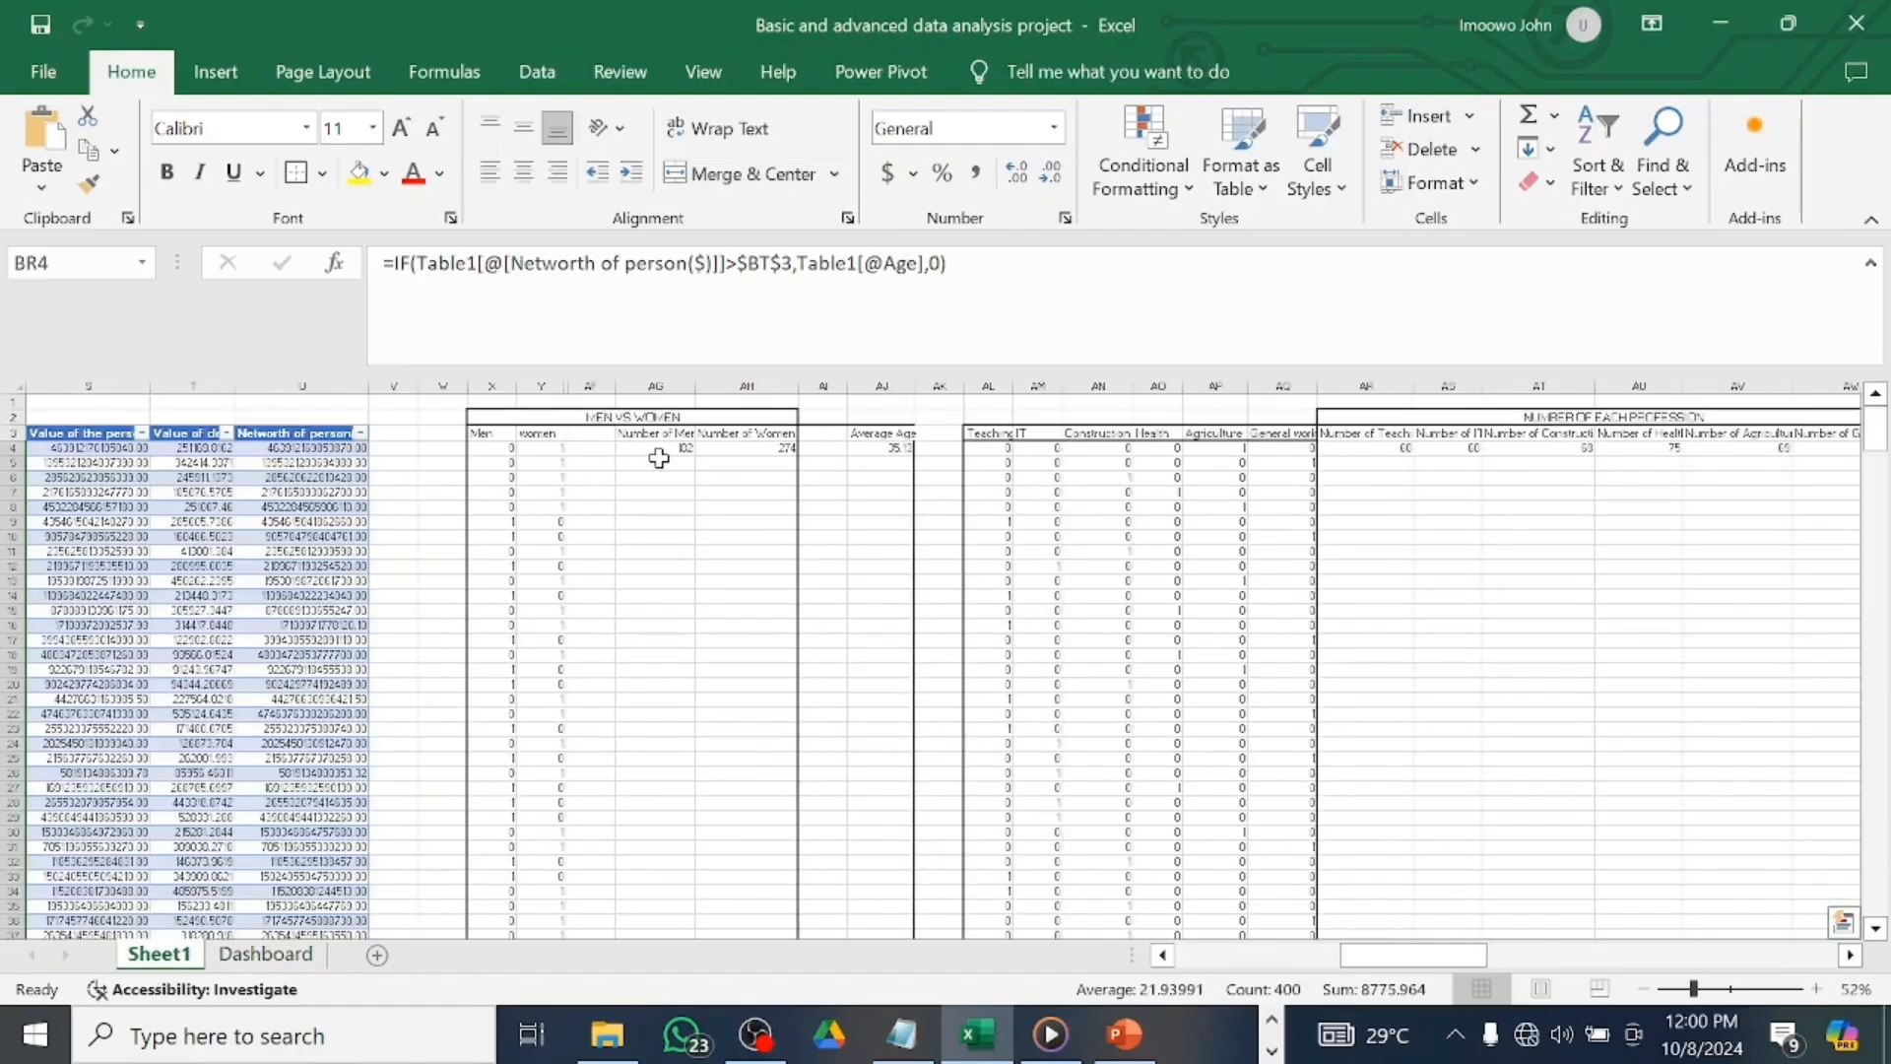
pyautogui.click(266, 953)
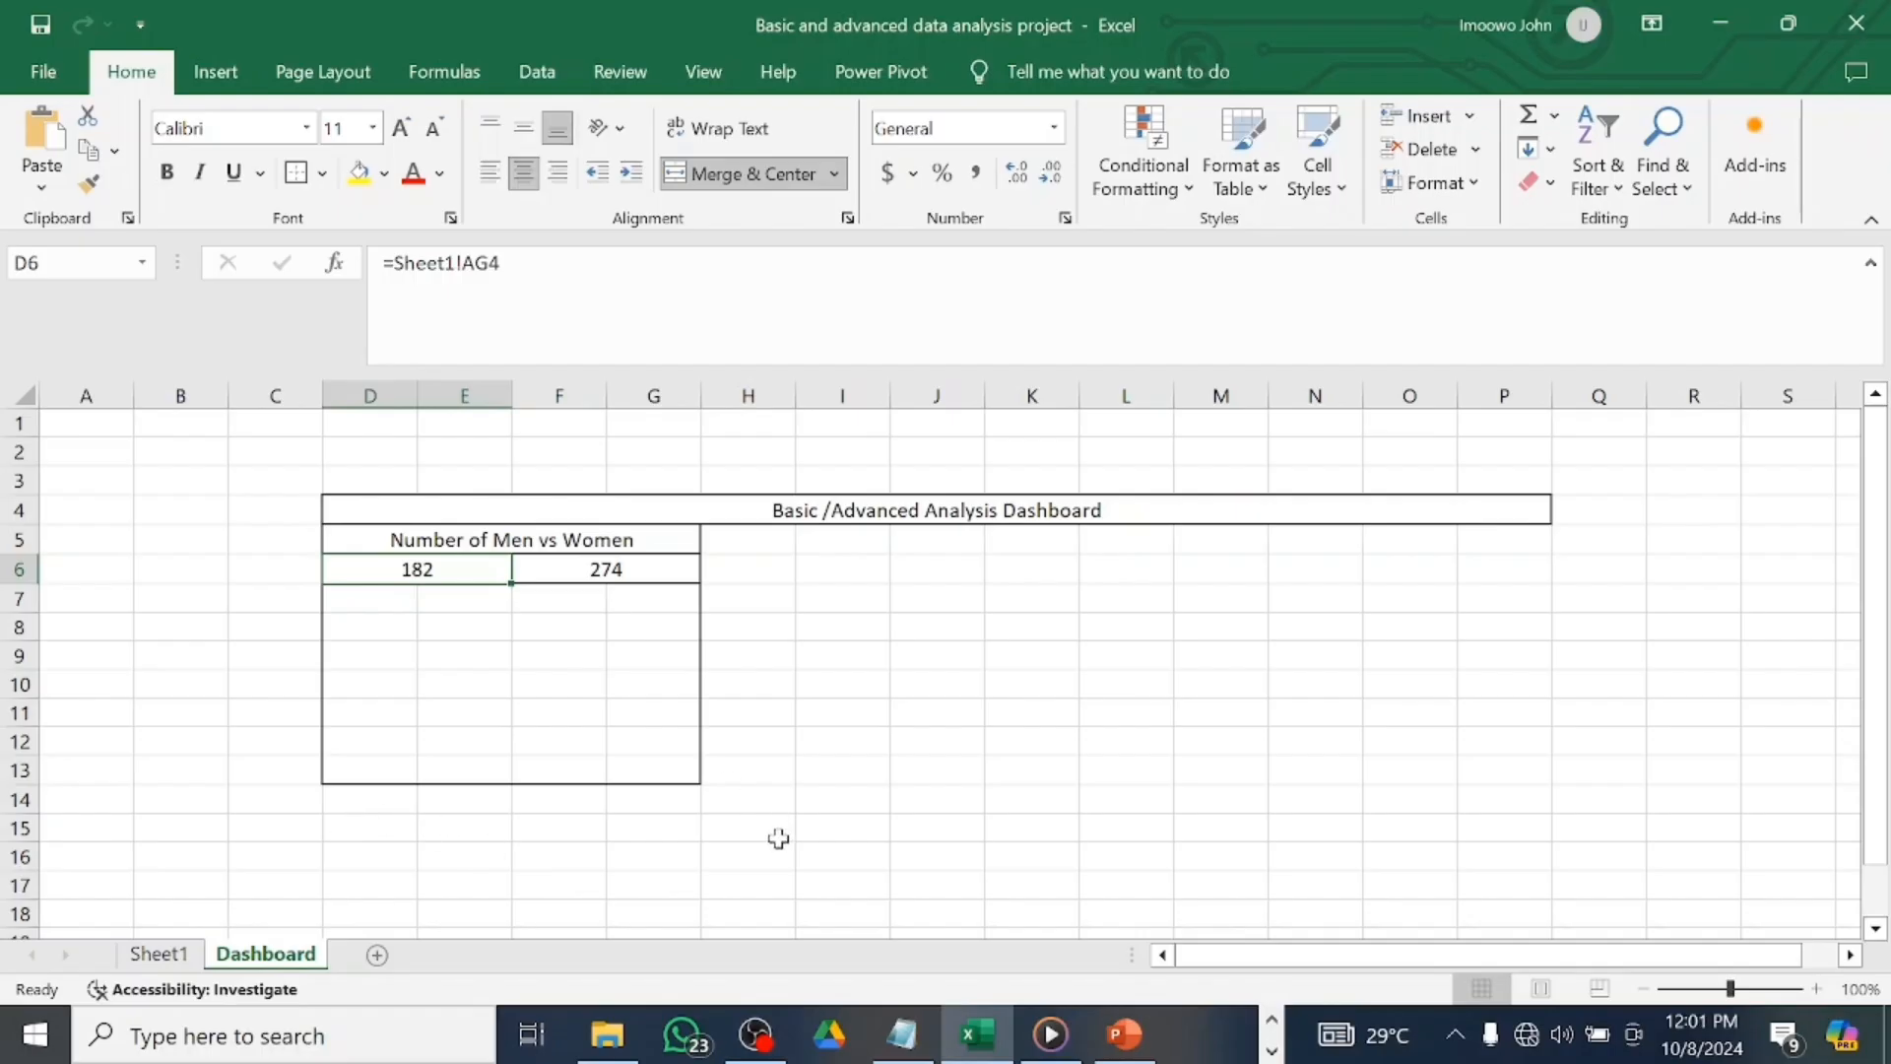
# Enter the 'Average Age' heading in H5 and widen column H to fit it.
pyautogui.click(774, 548)
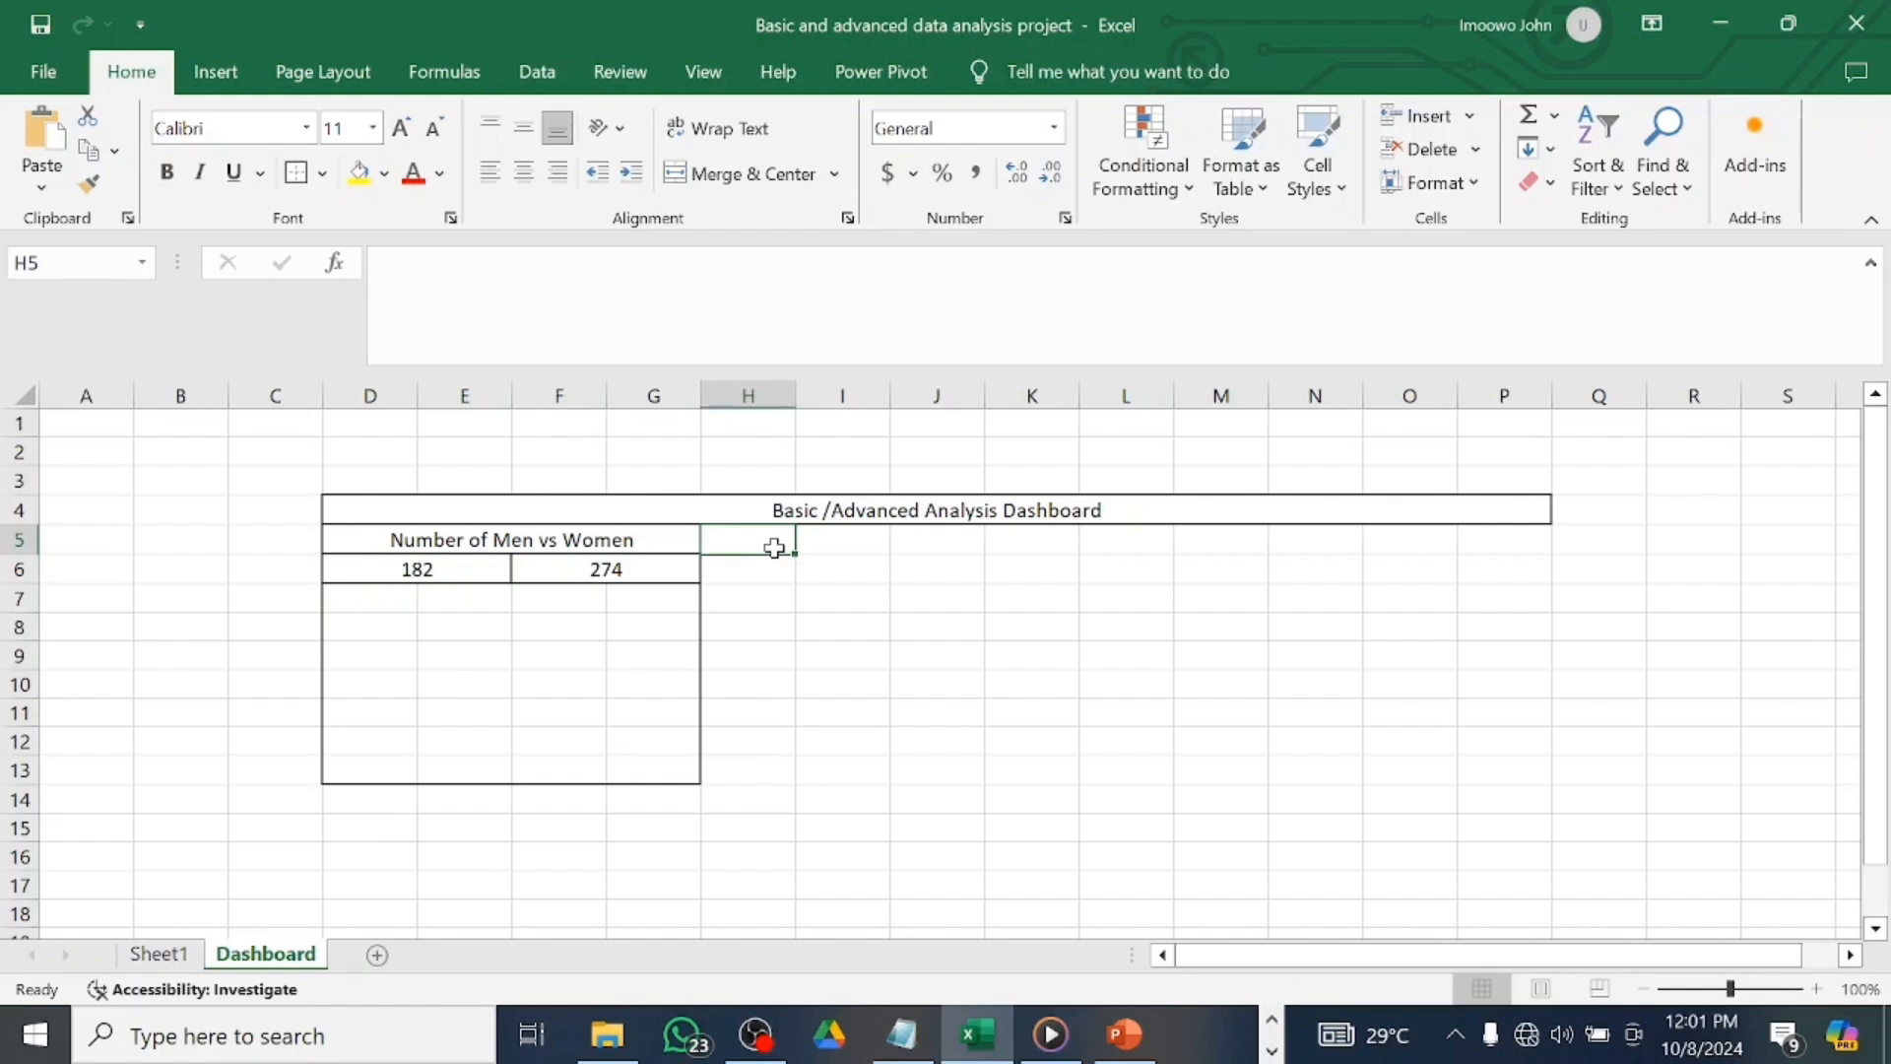
pyautogui.write('AV')
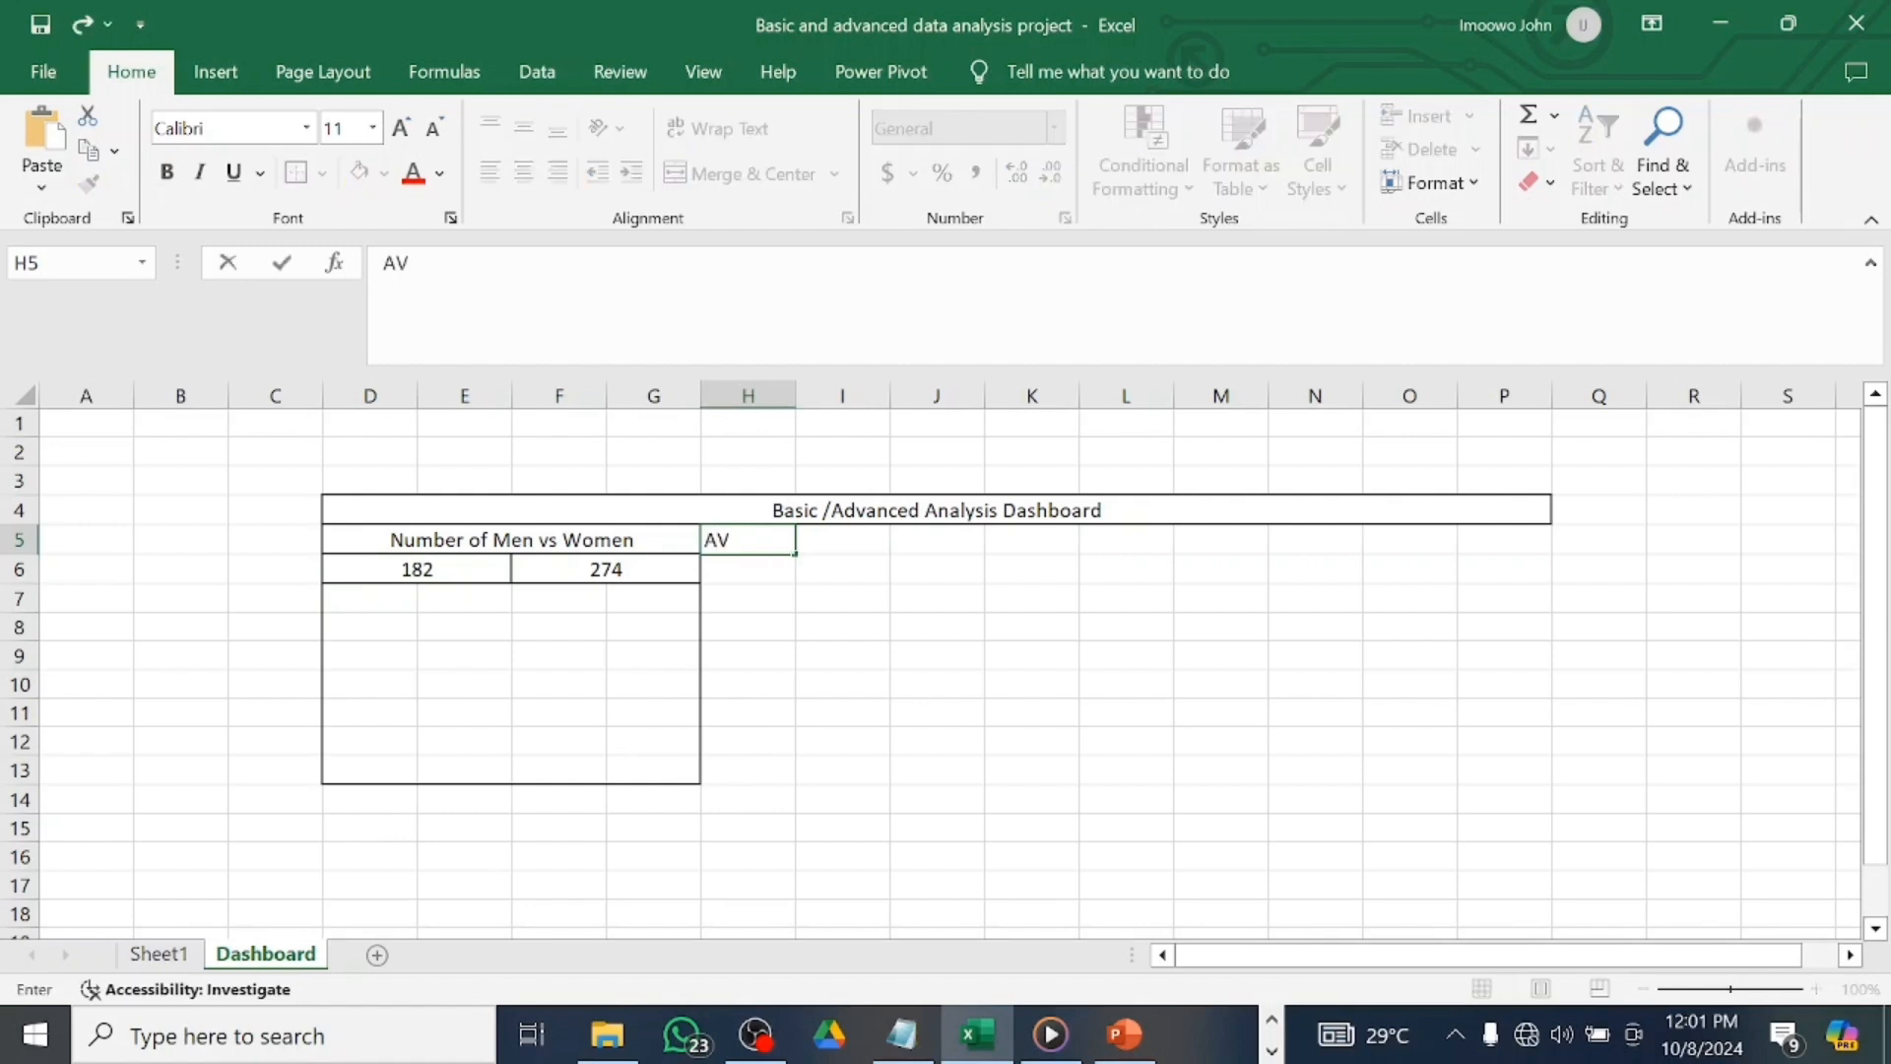
pyautogui.press('BackSpace')
pyautogui.press('BackSpace')
pyautogui.write('Average Age')
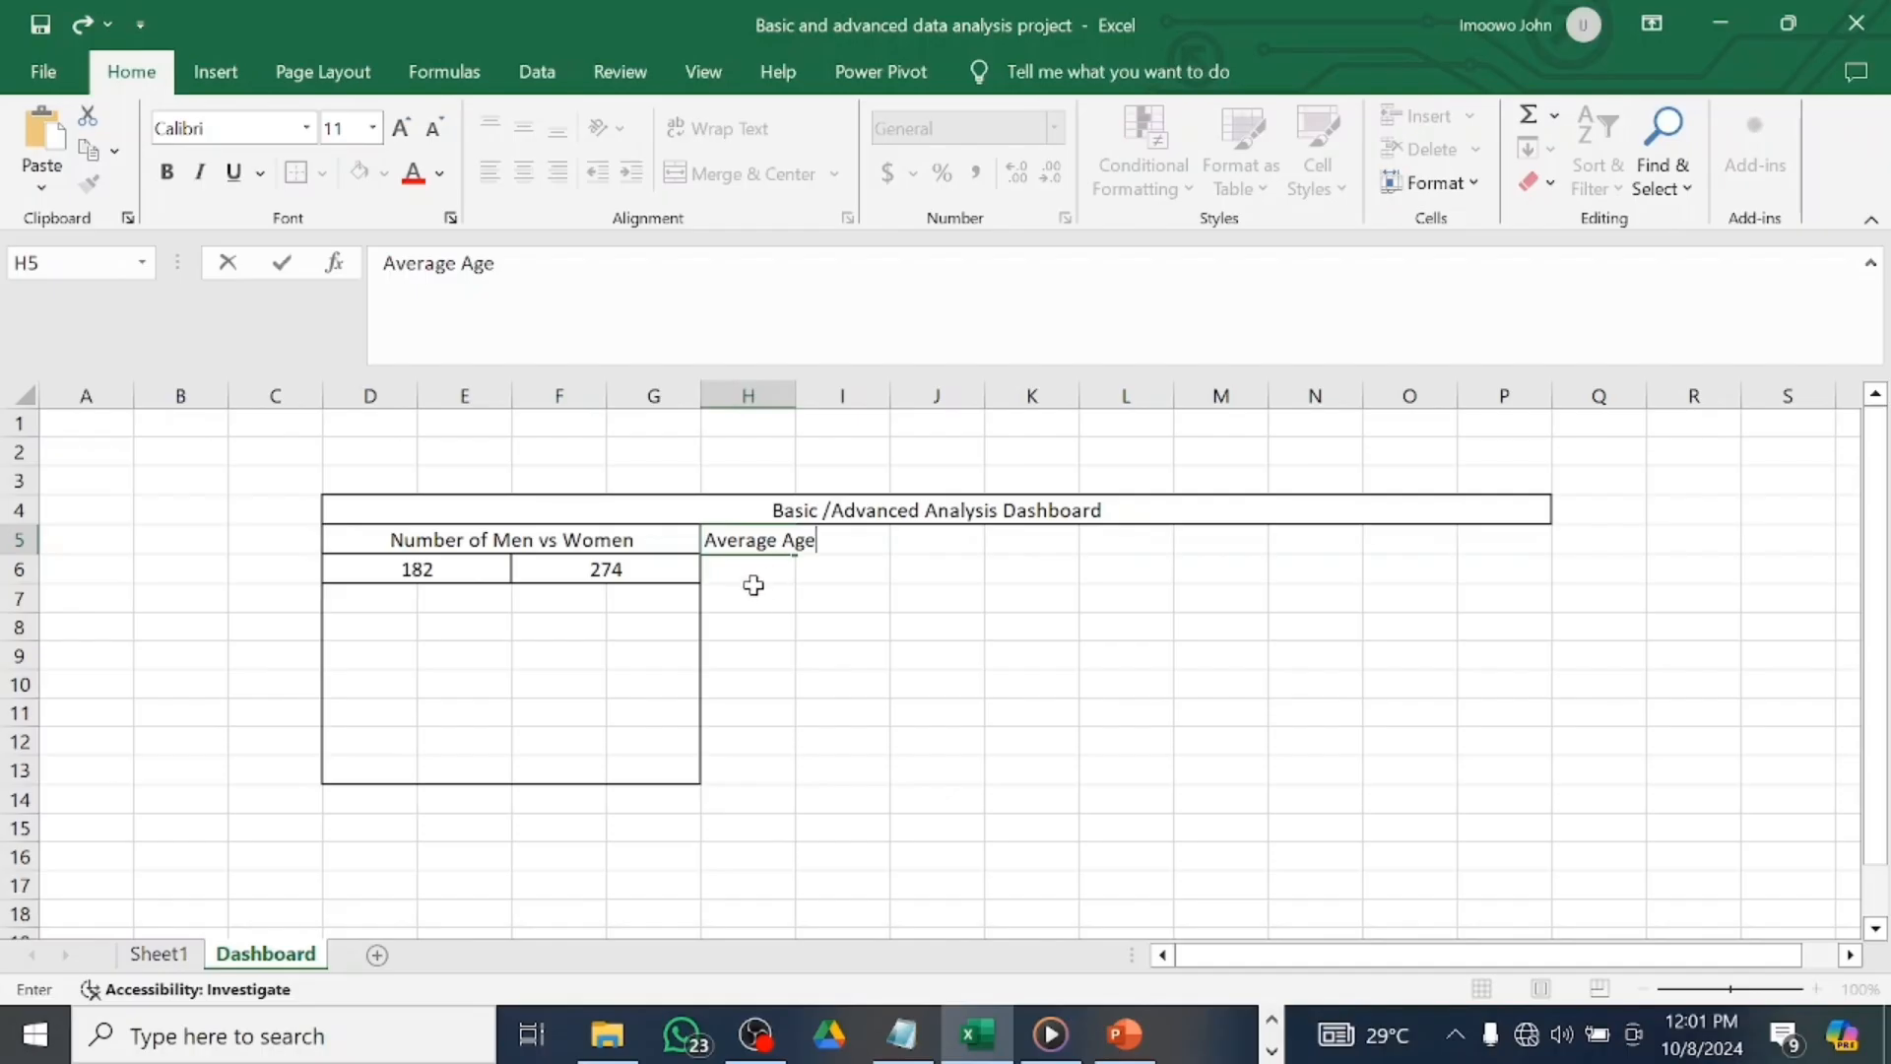
pyautogui.press('Return')
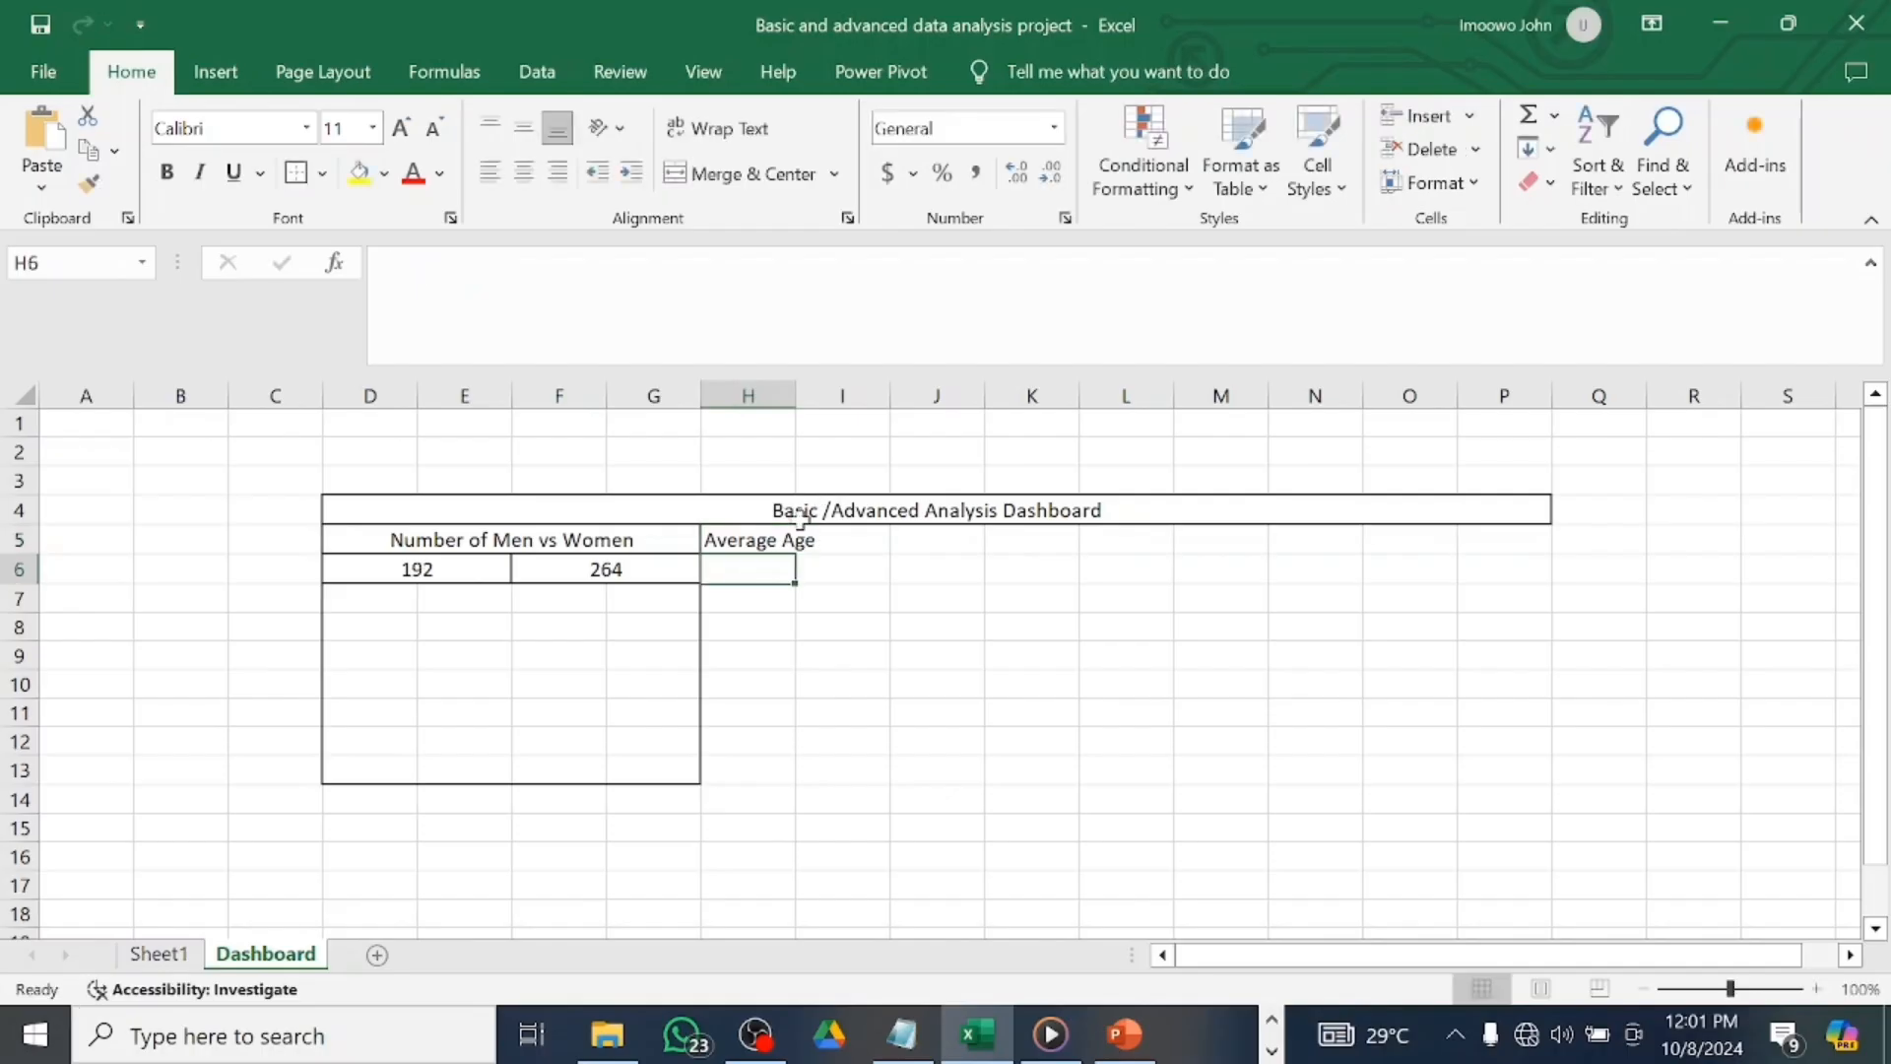
pyautogui.moveTo(796, 395); pyautogui.dragTo(838, 392)
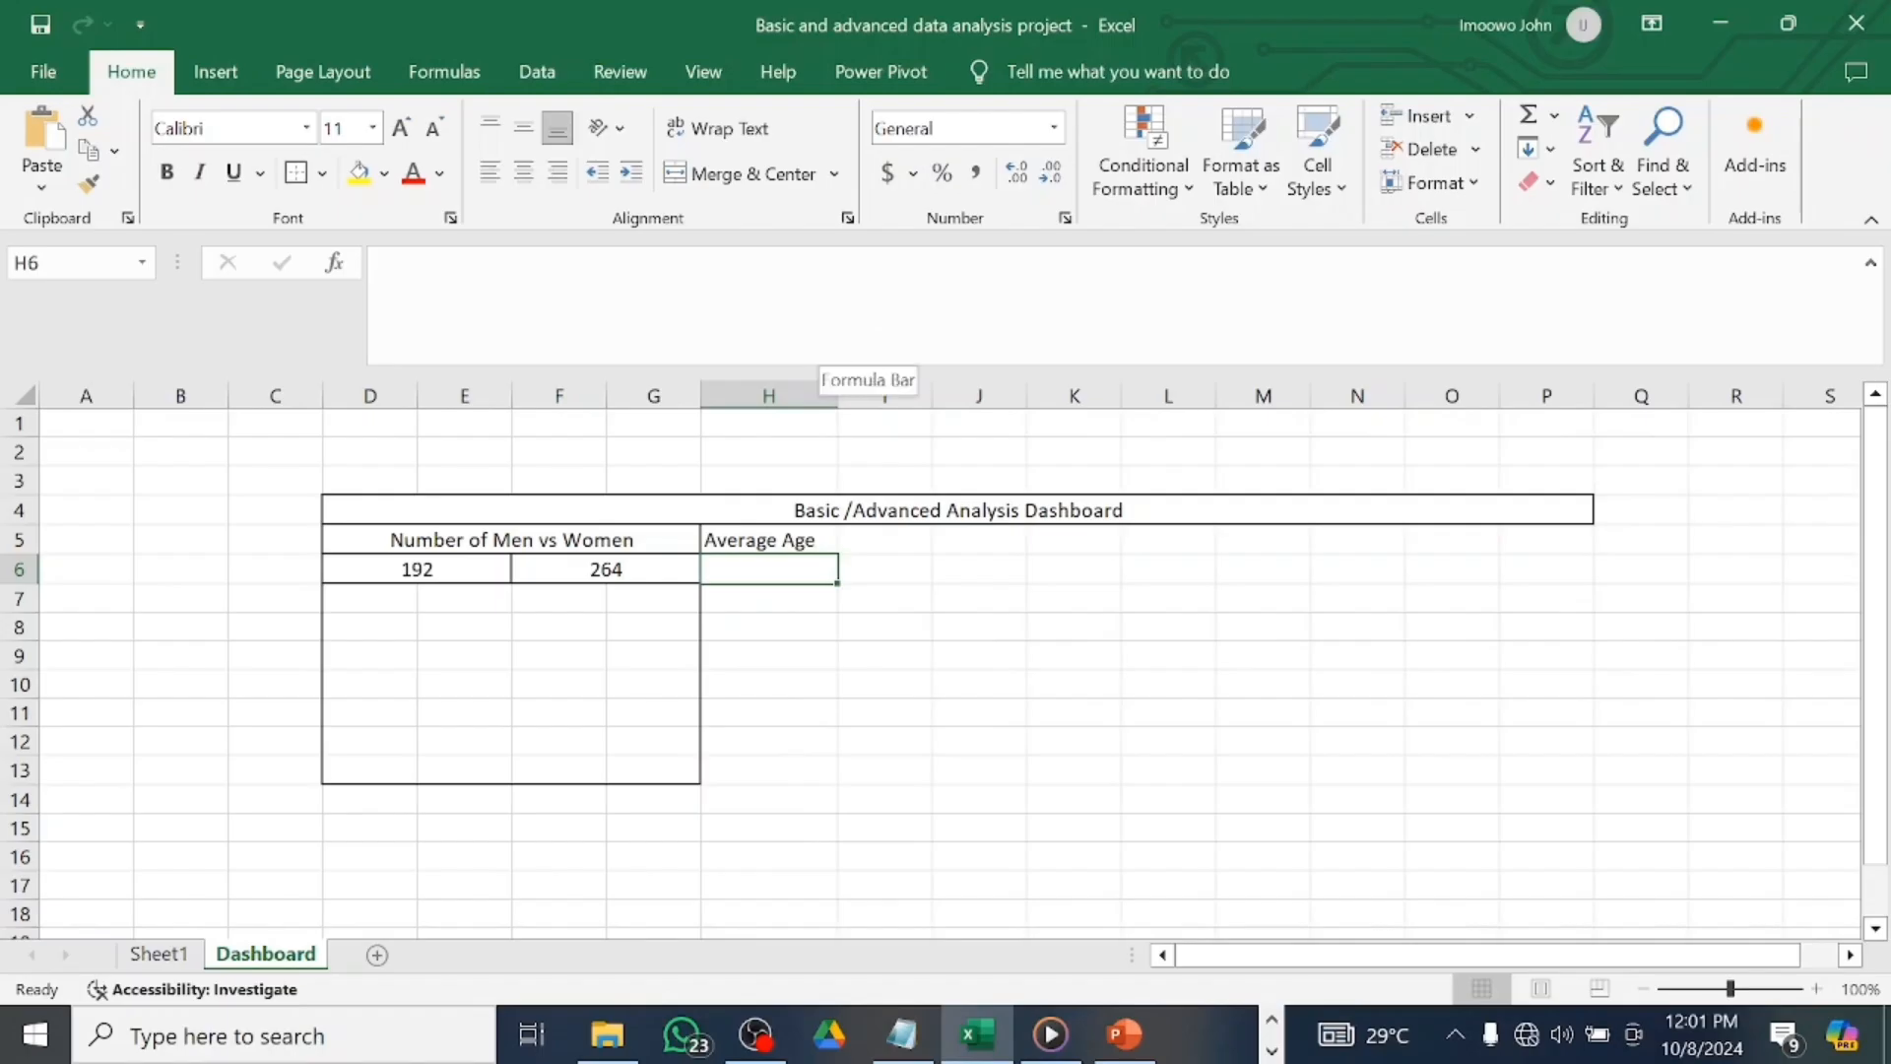
pyautogui.moveTo(840, 408); pyautogui.dragTo(856, 409)
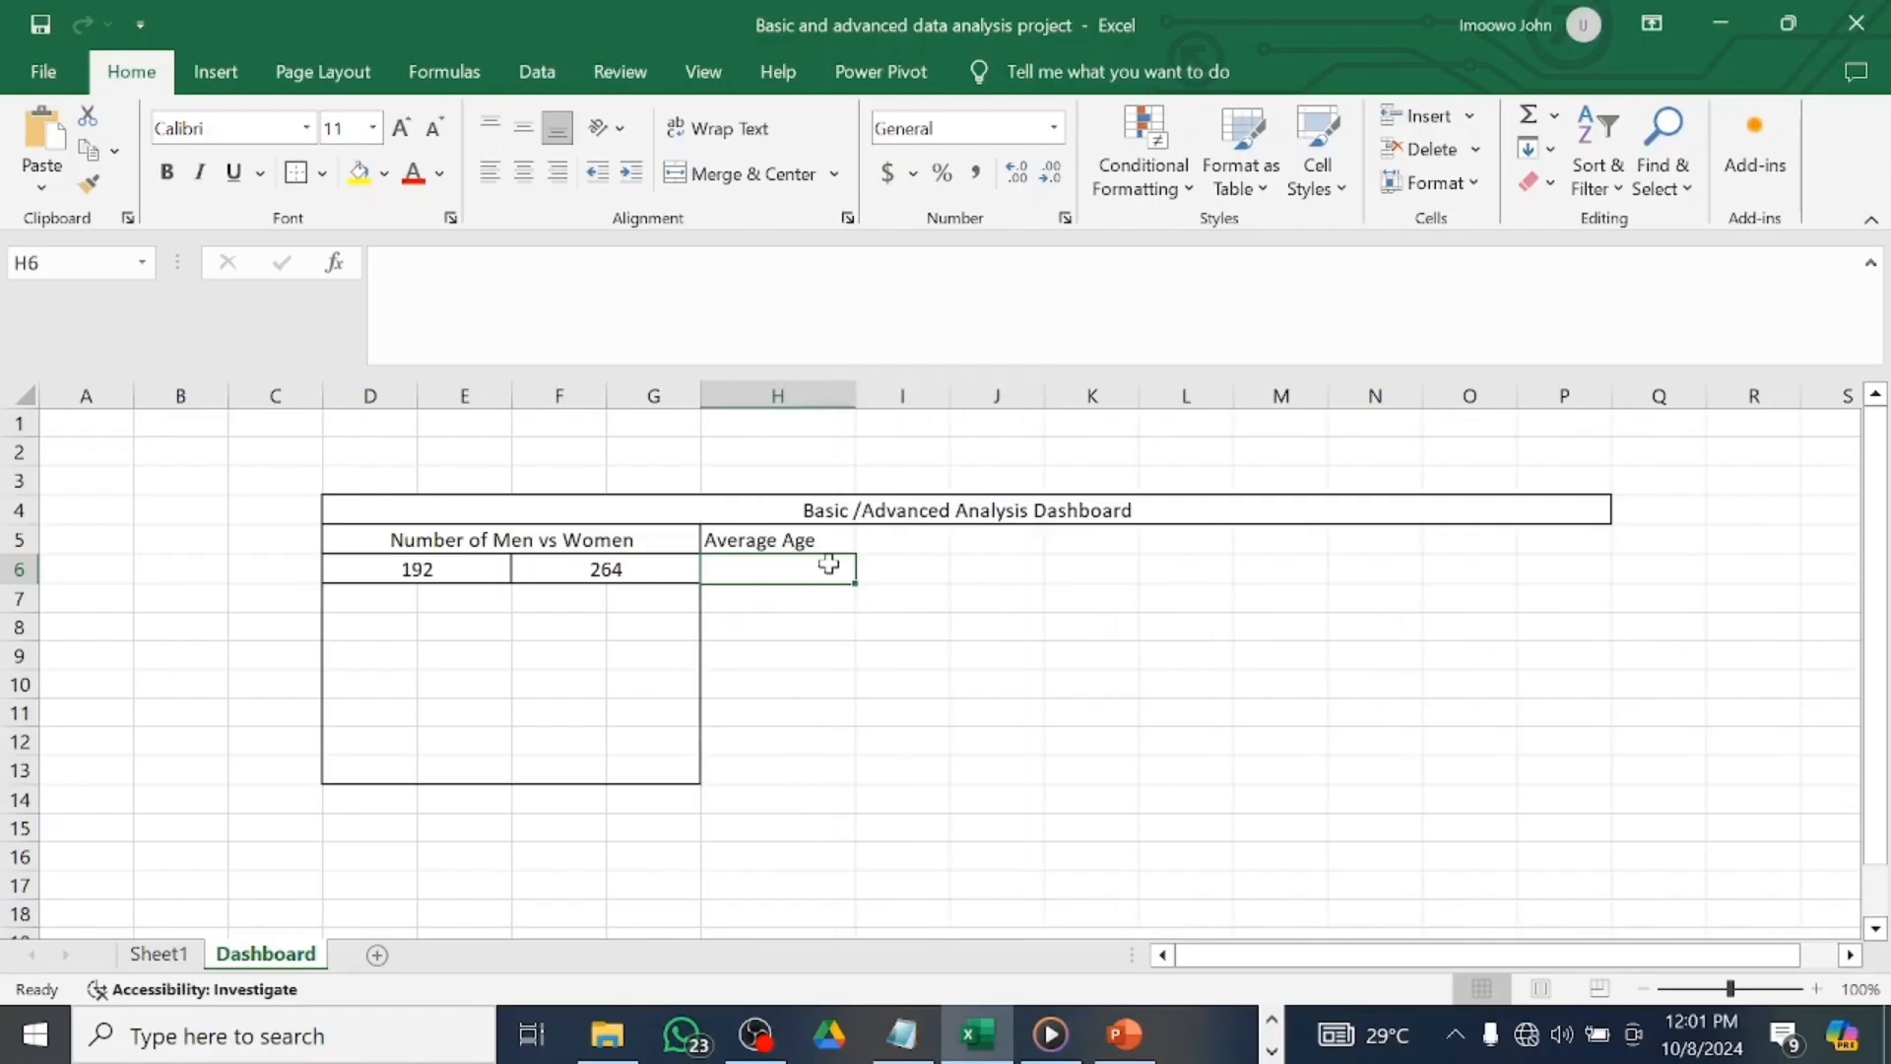
# Link H6 to Sheet1's average age with =Sheet1!AJ4, showing 34.50.
pyautogui.write('=')
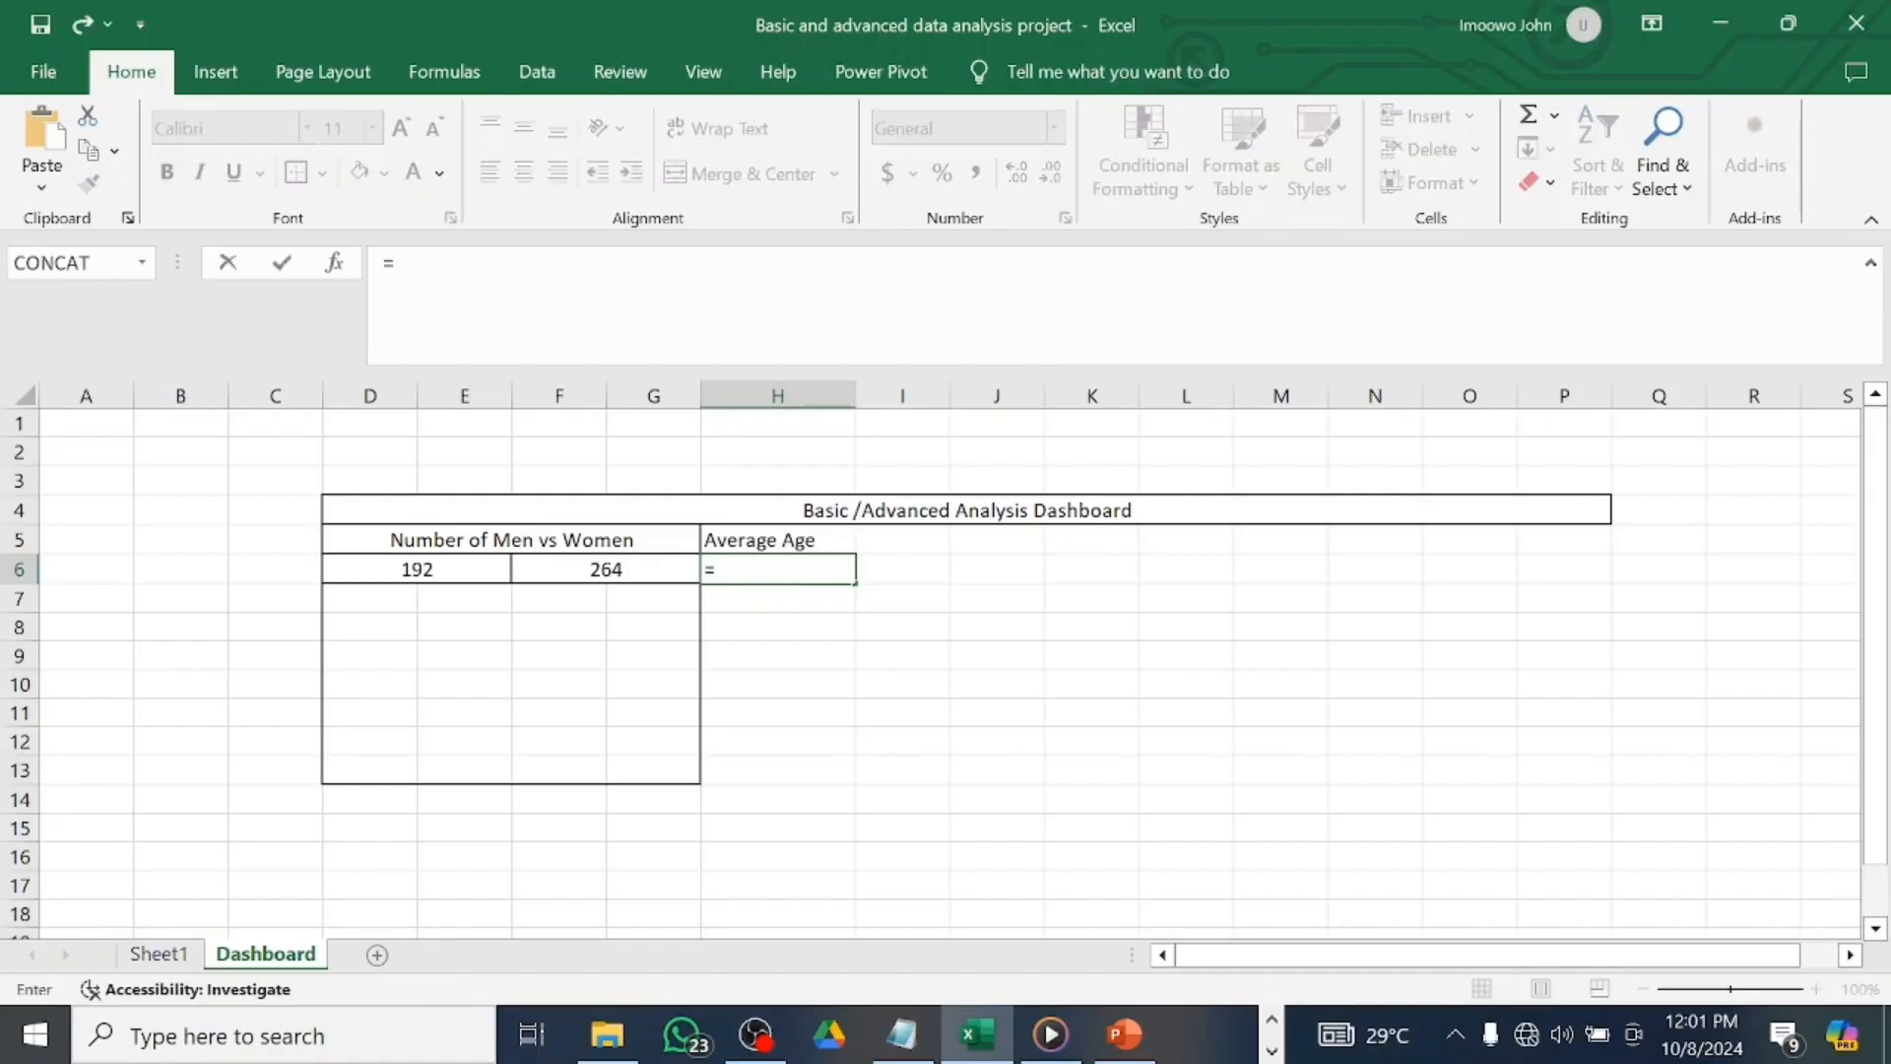
pyautogui.click(163, 953)
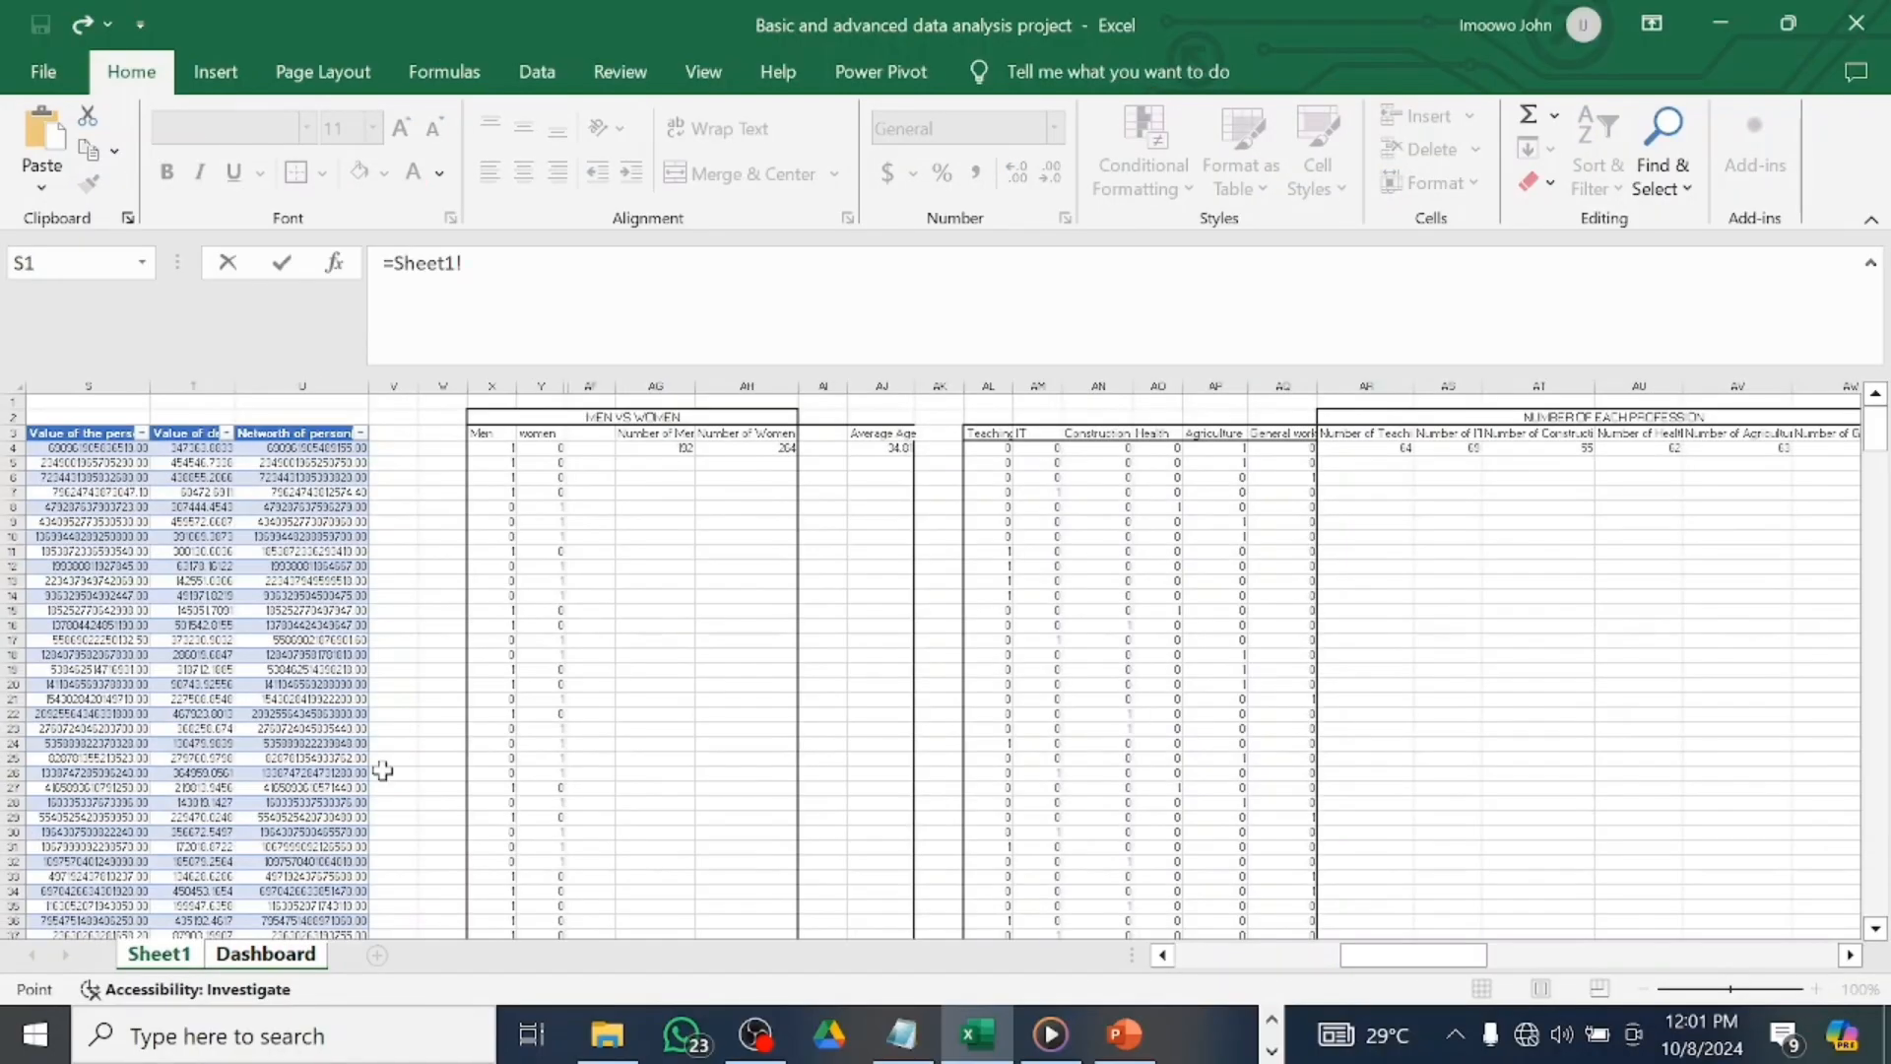
pyautogui.click(900, 452)
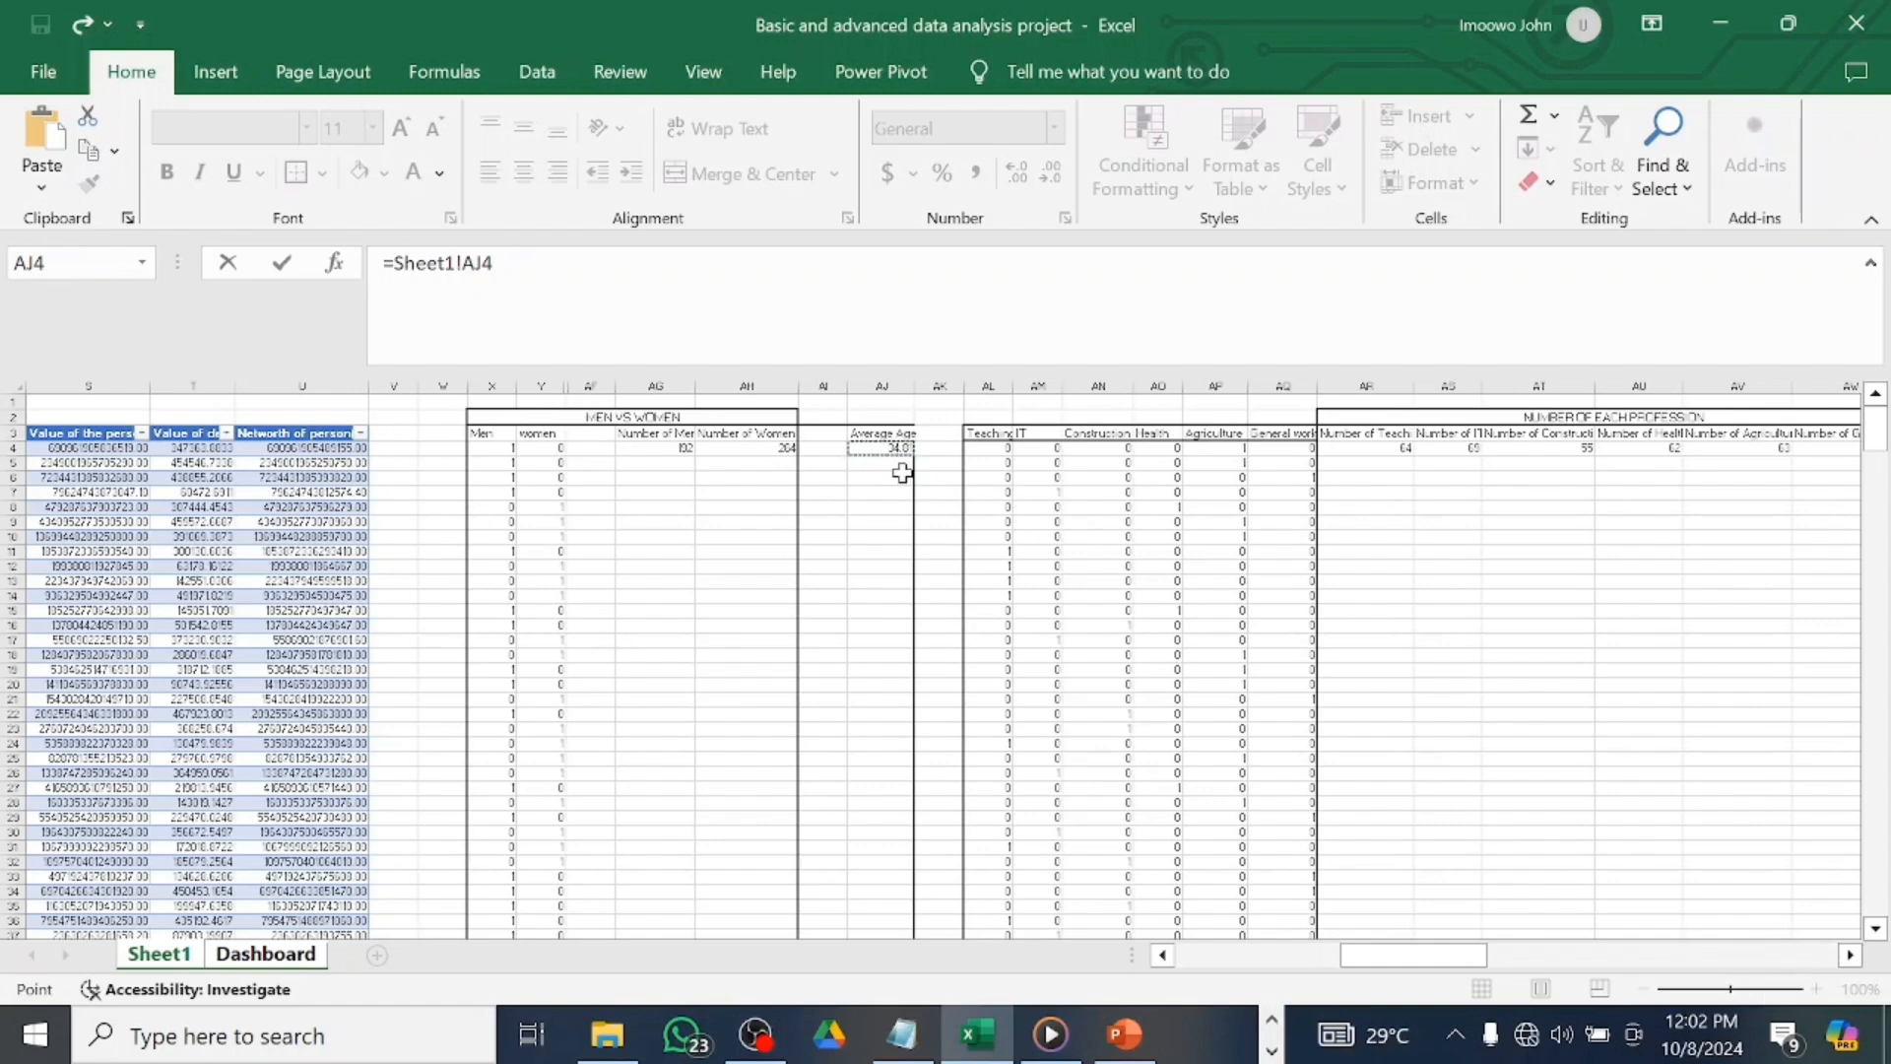
pyautogui.press('Return')
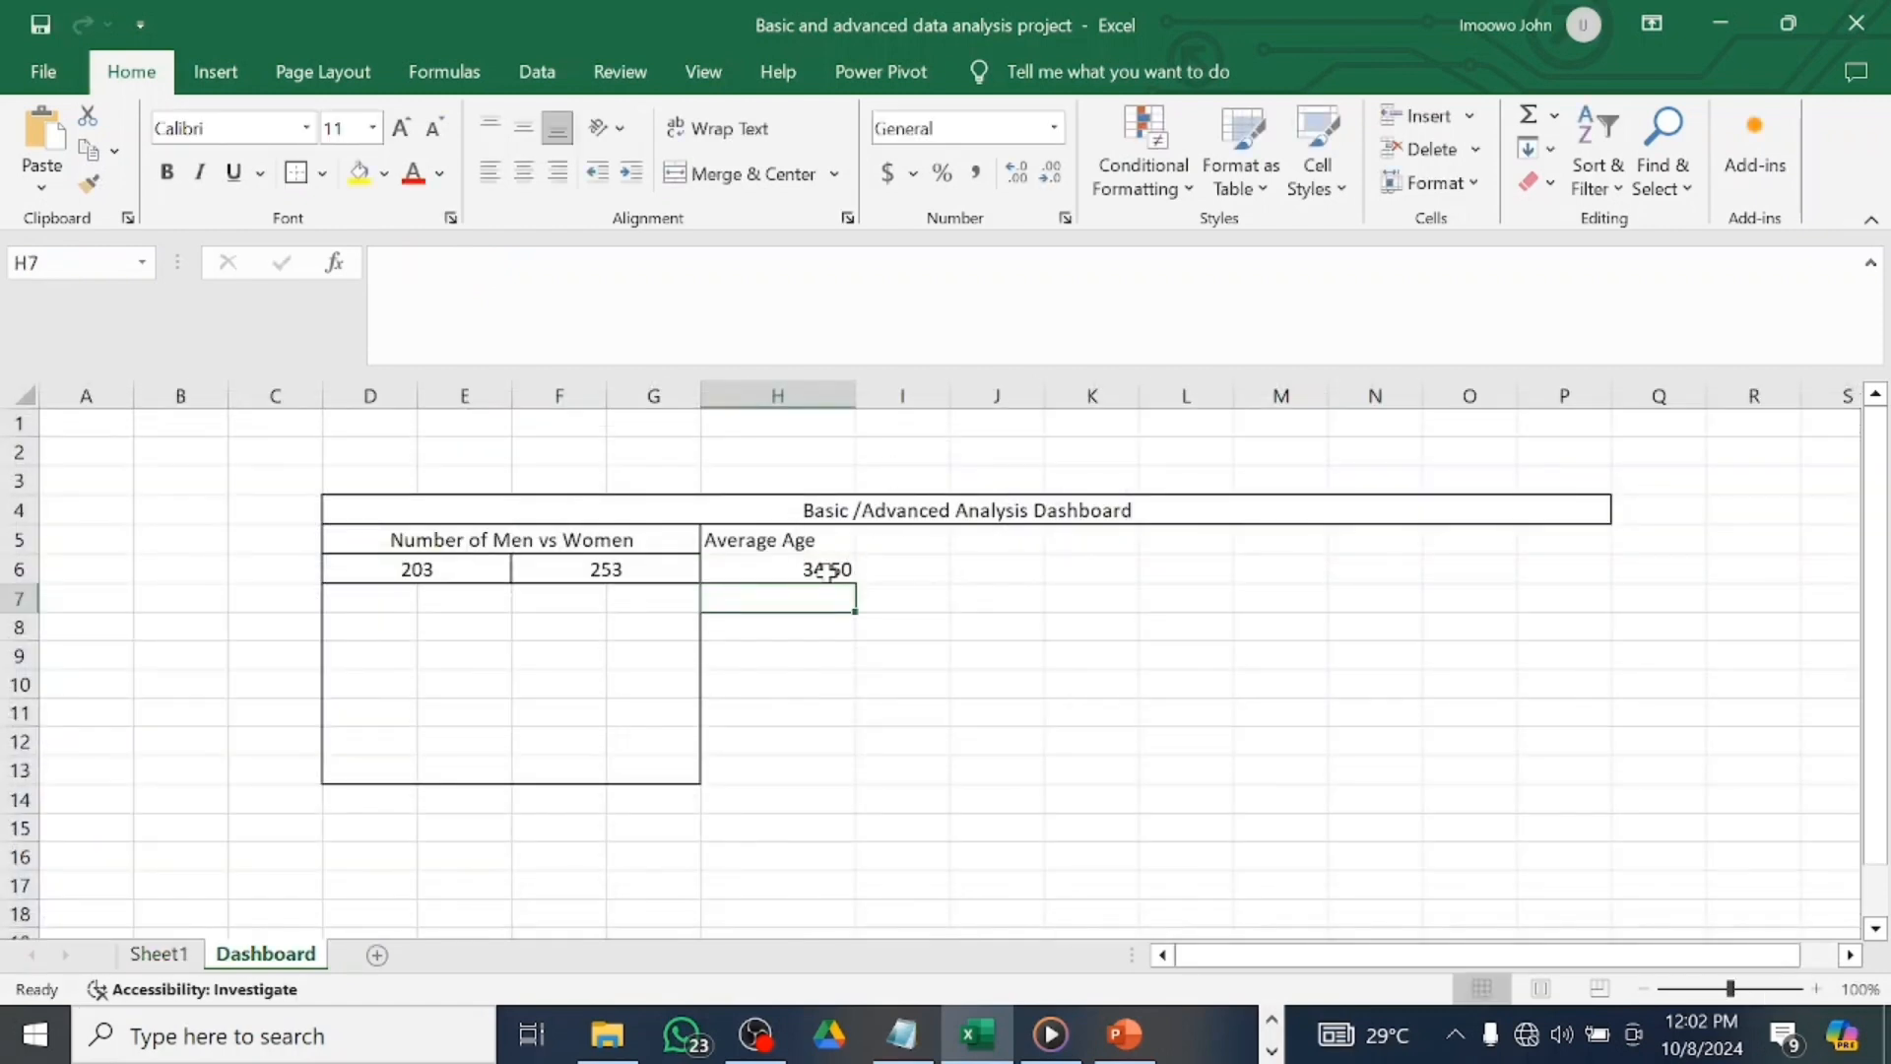
pyautogui.click(827, 571)
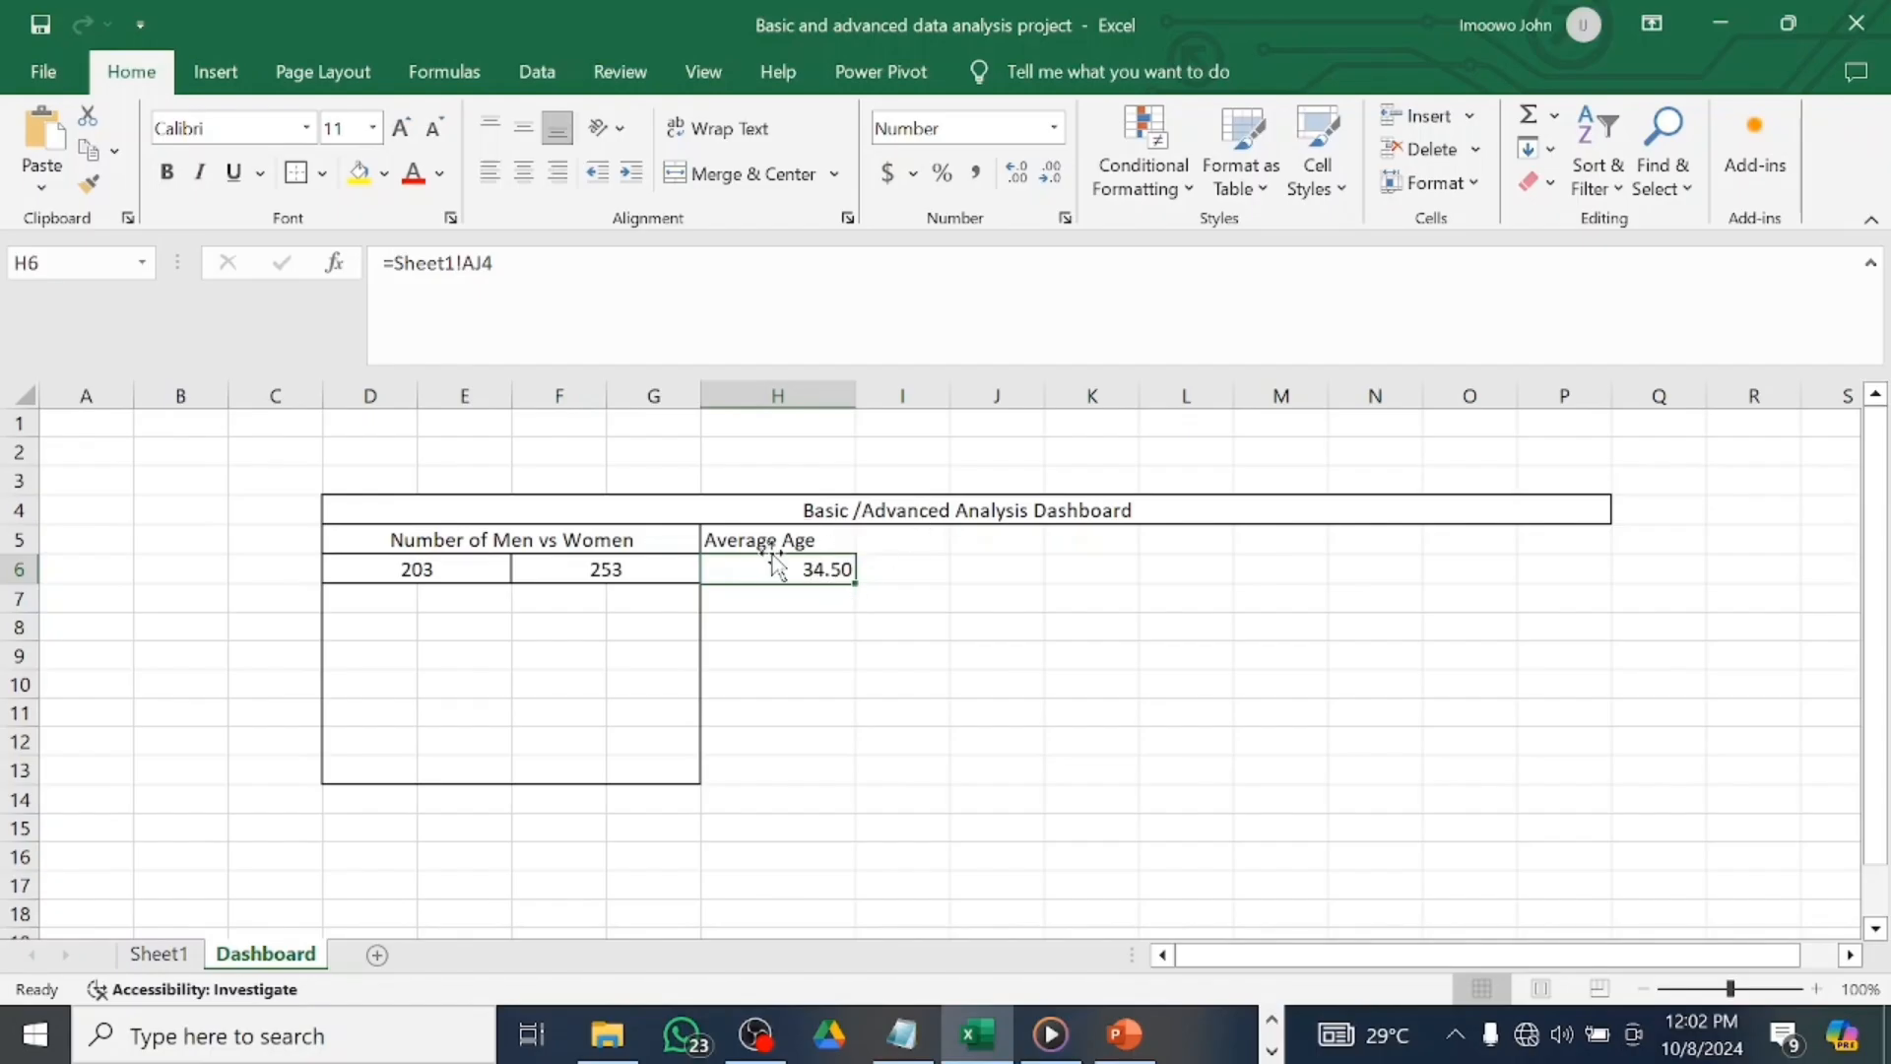
pyautogui.moveTo(711, 537); pyautogui.dragTo(832, 570)
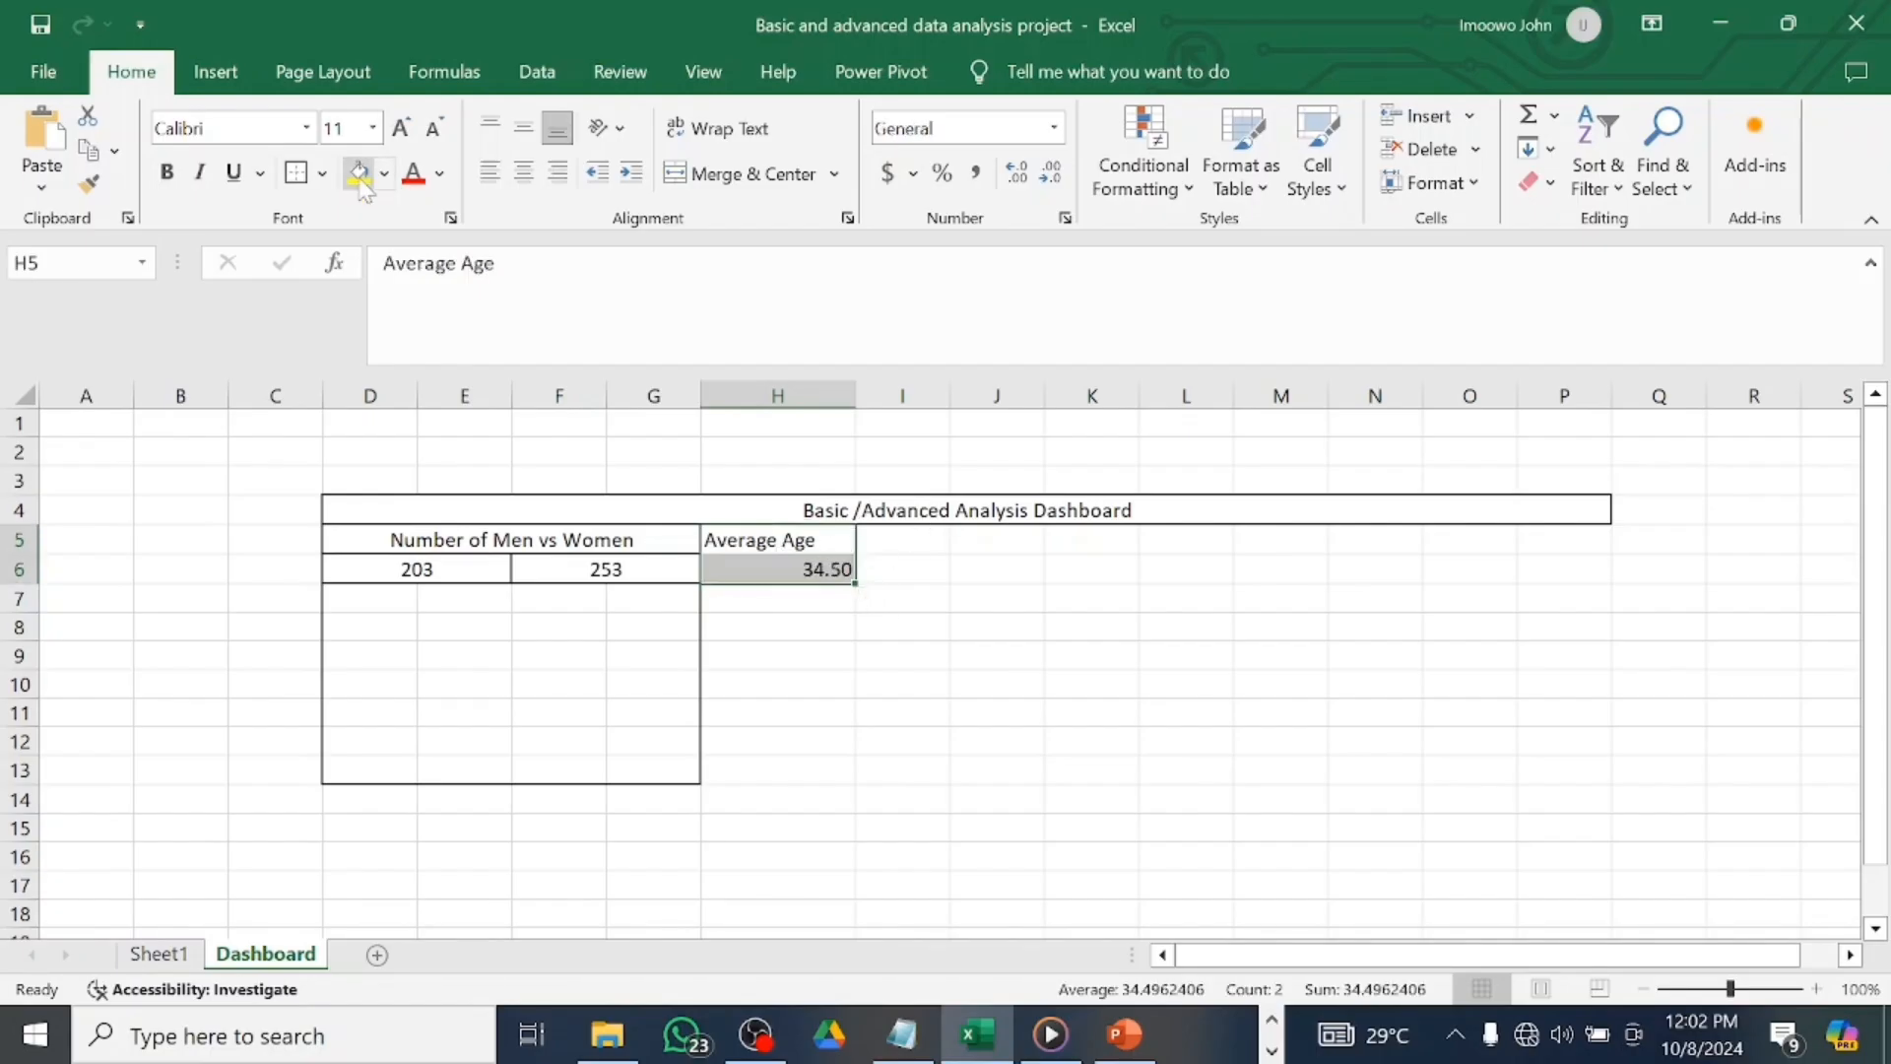
pyautogui.click(857, 655)
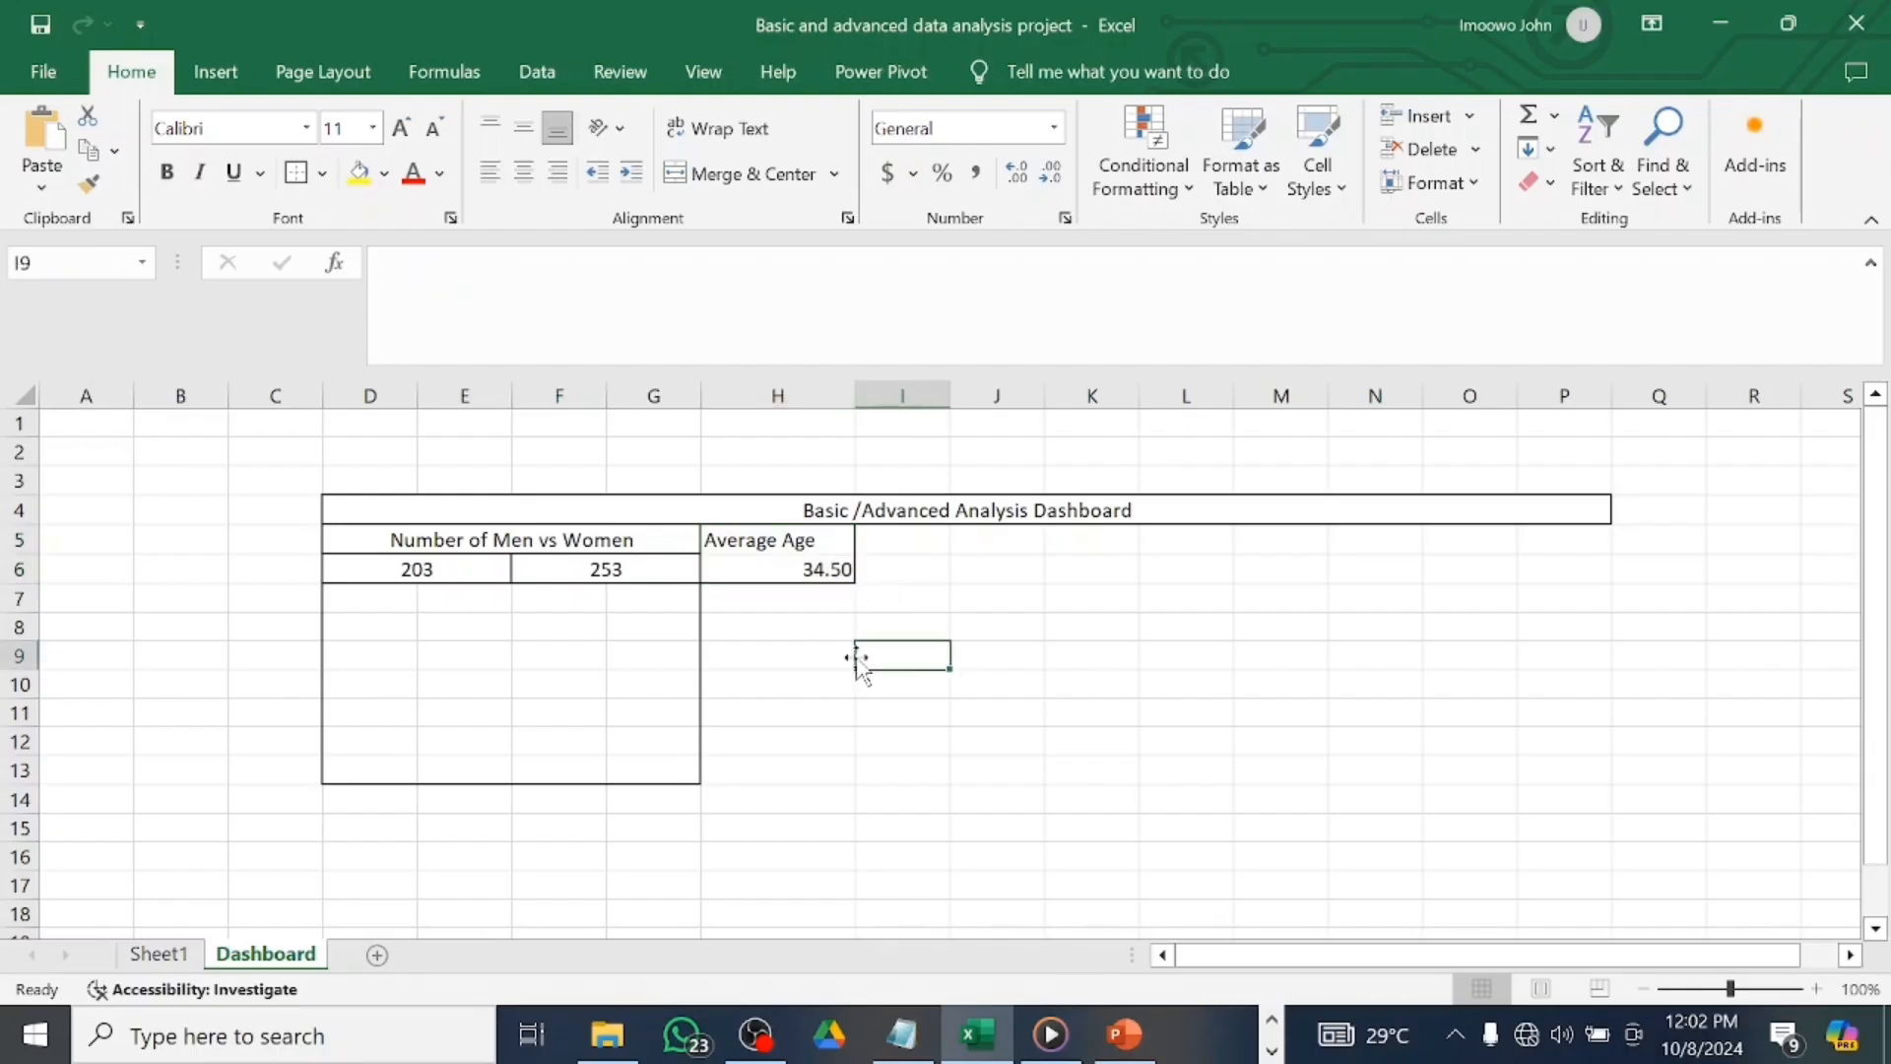
pyautogui.click(706, 563)
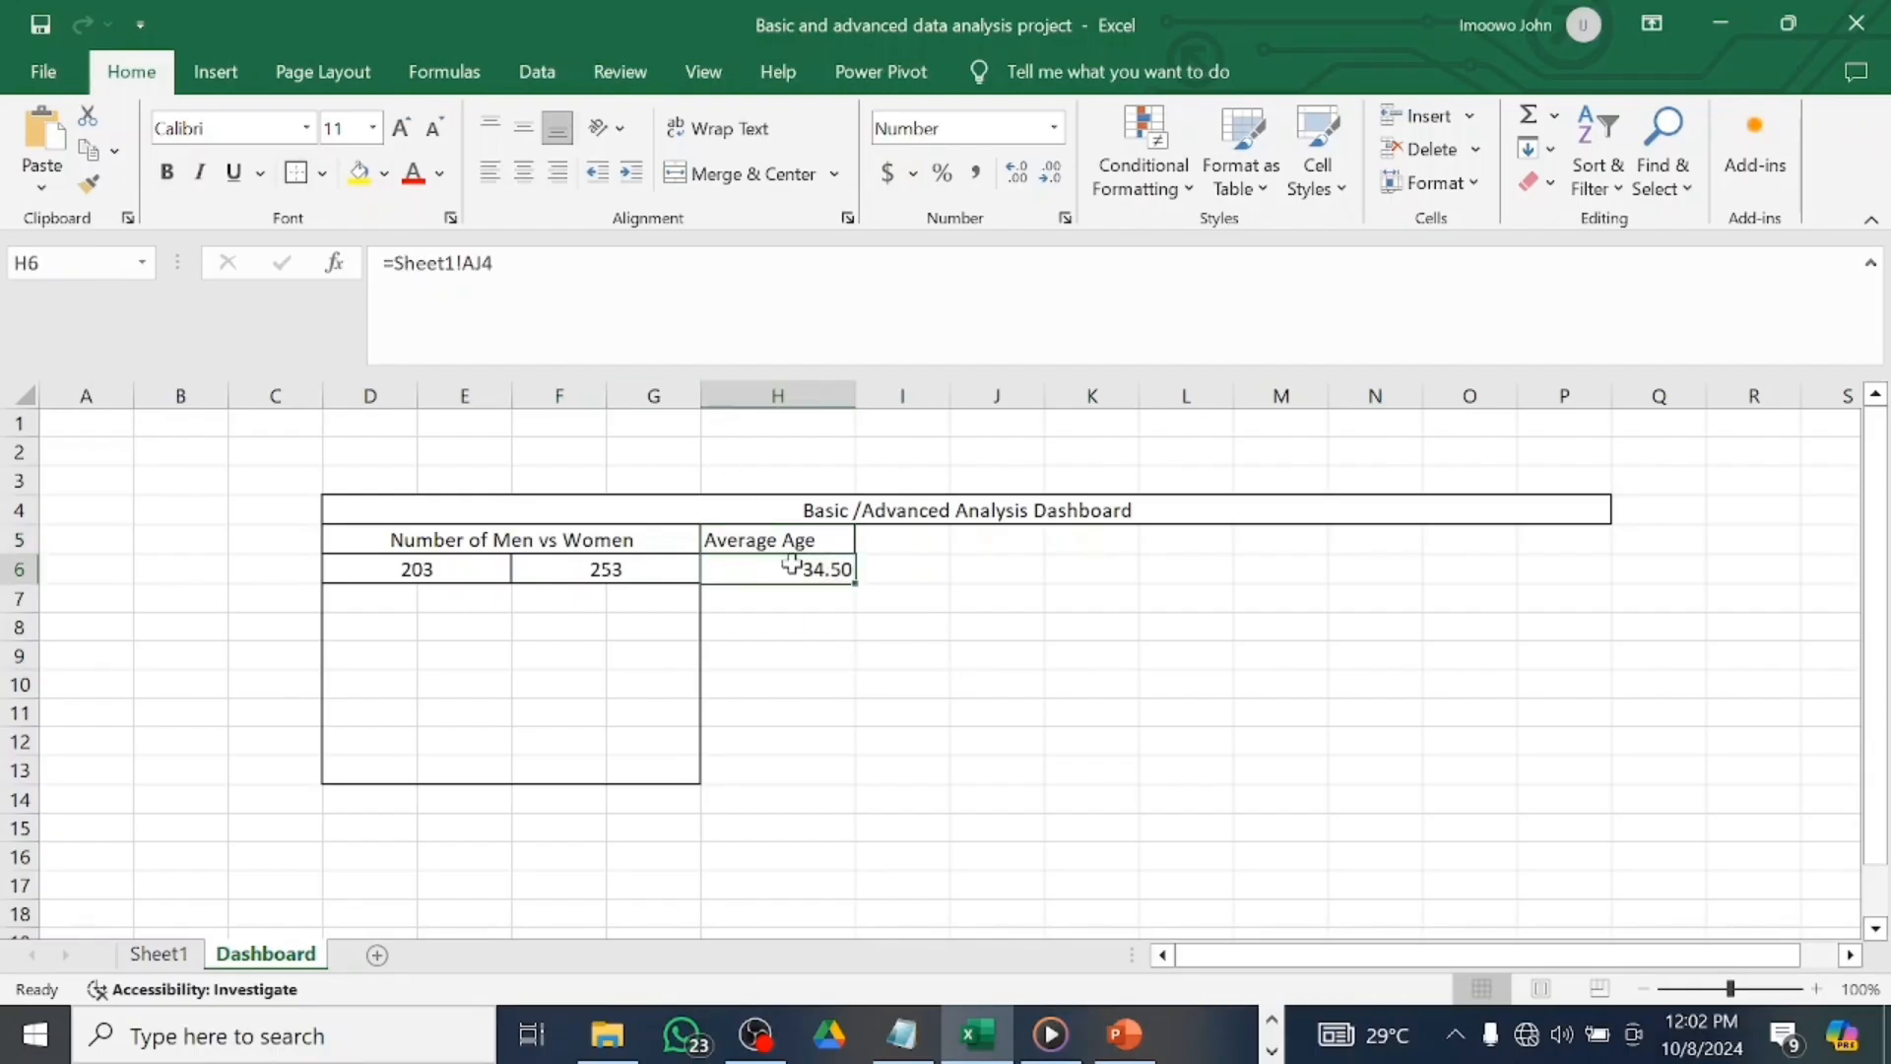
pyautogui.click(829, 623)
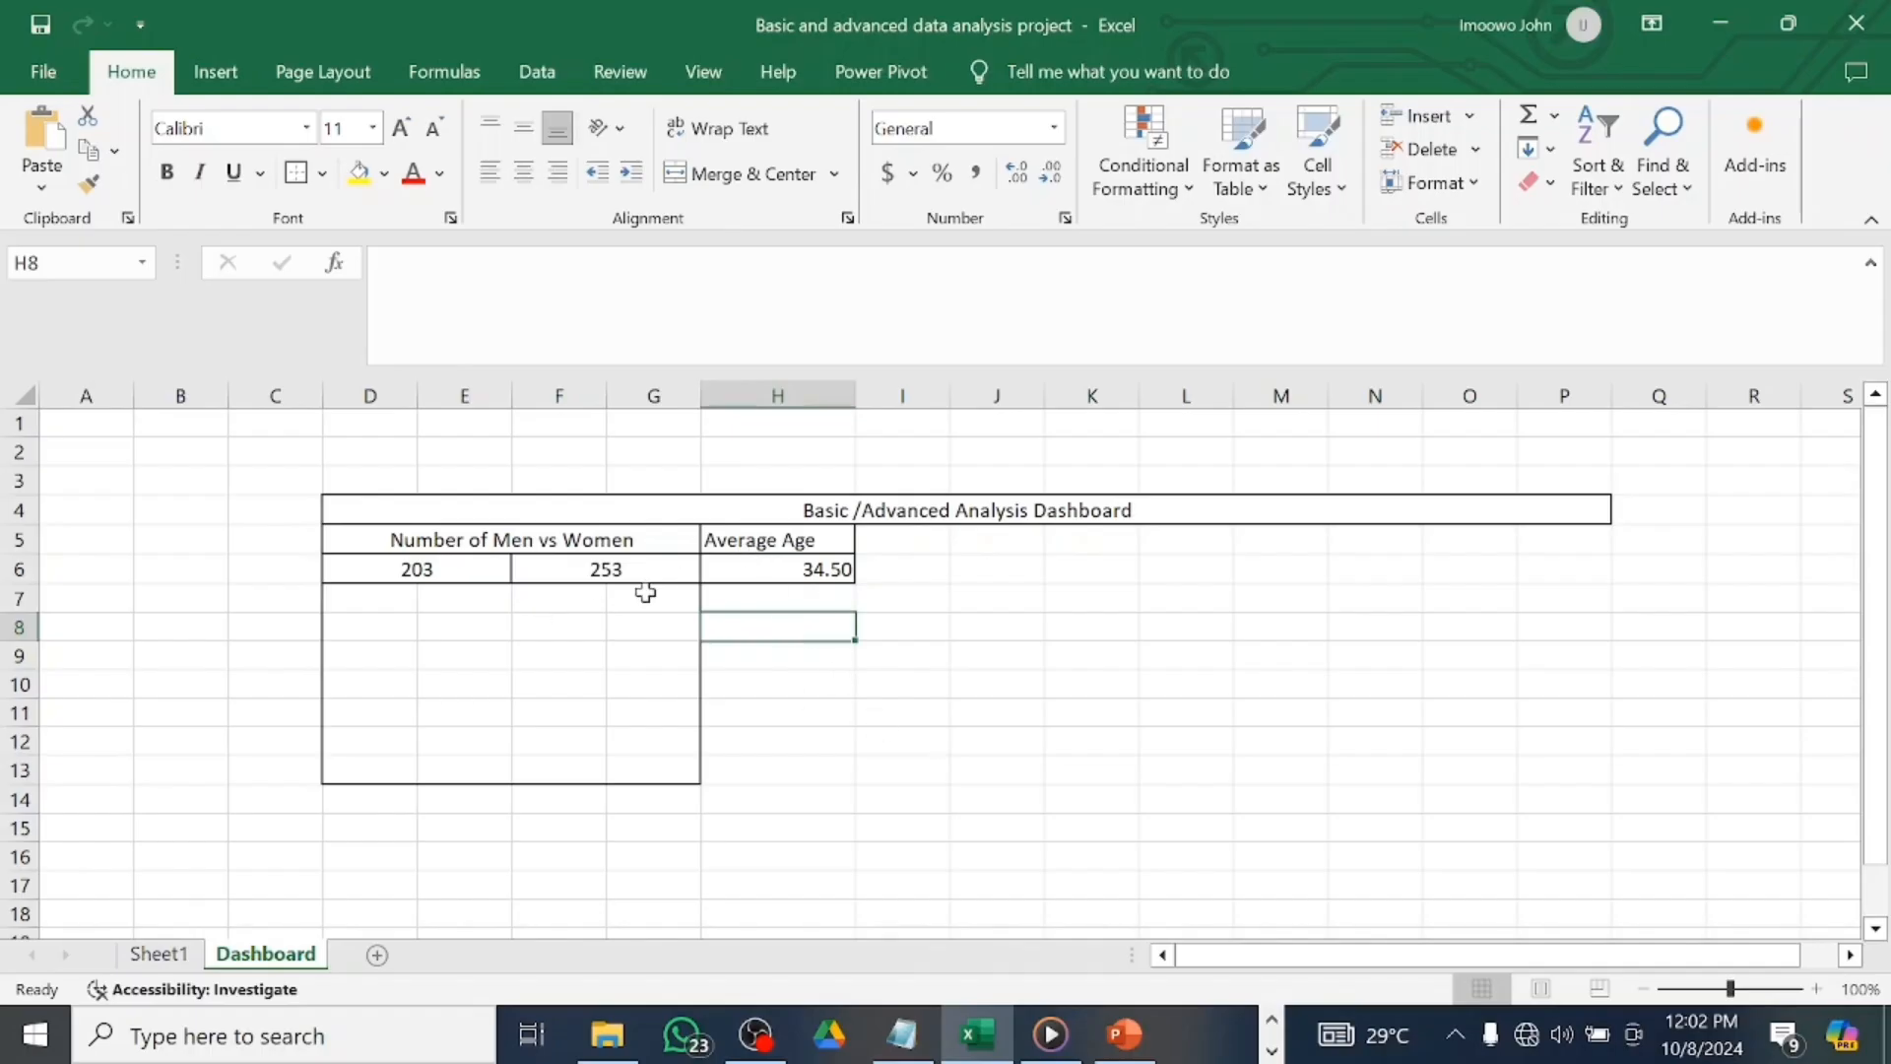
pyautogui.click(602, 624)
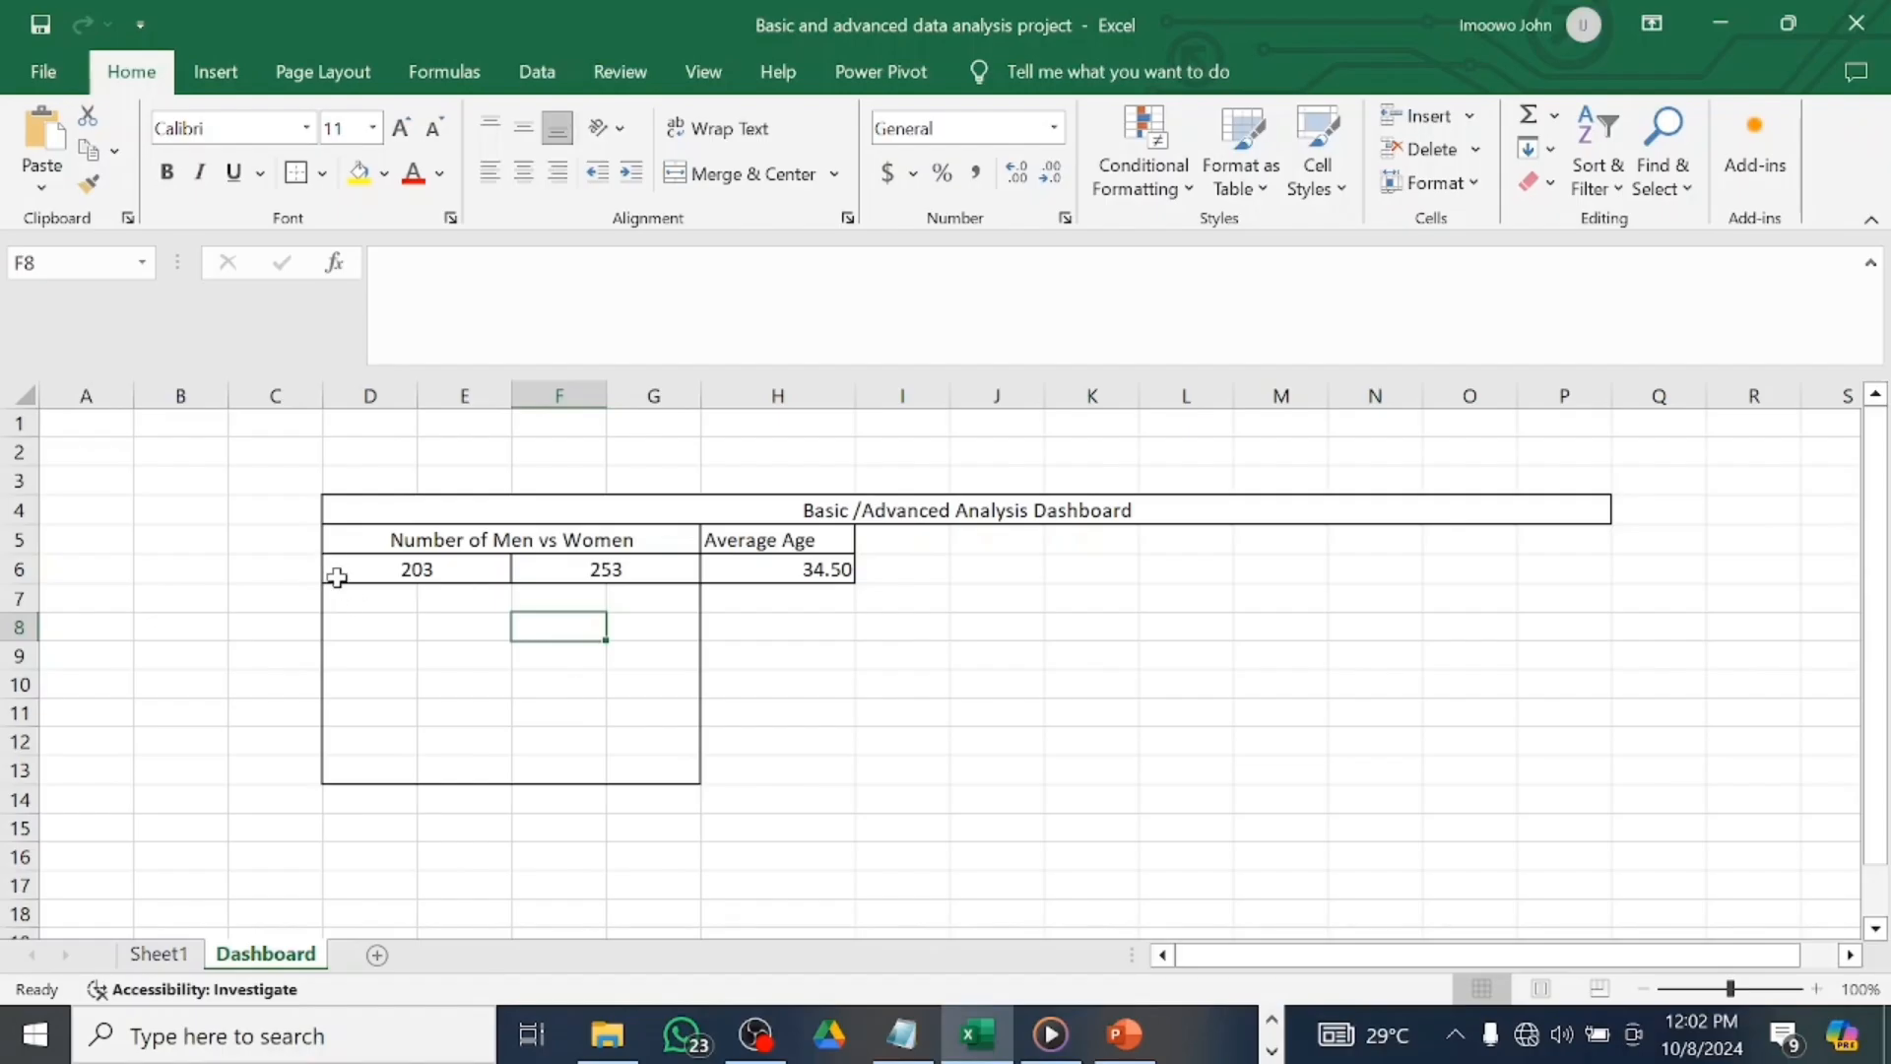
pyautogui.moveTo(337, 578); pyautogui.dragTo(638, 591)
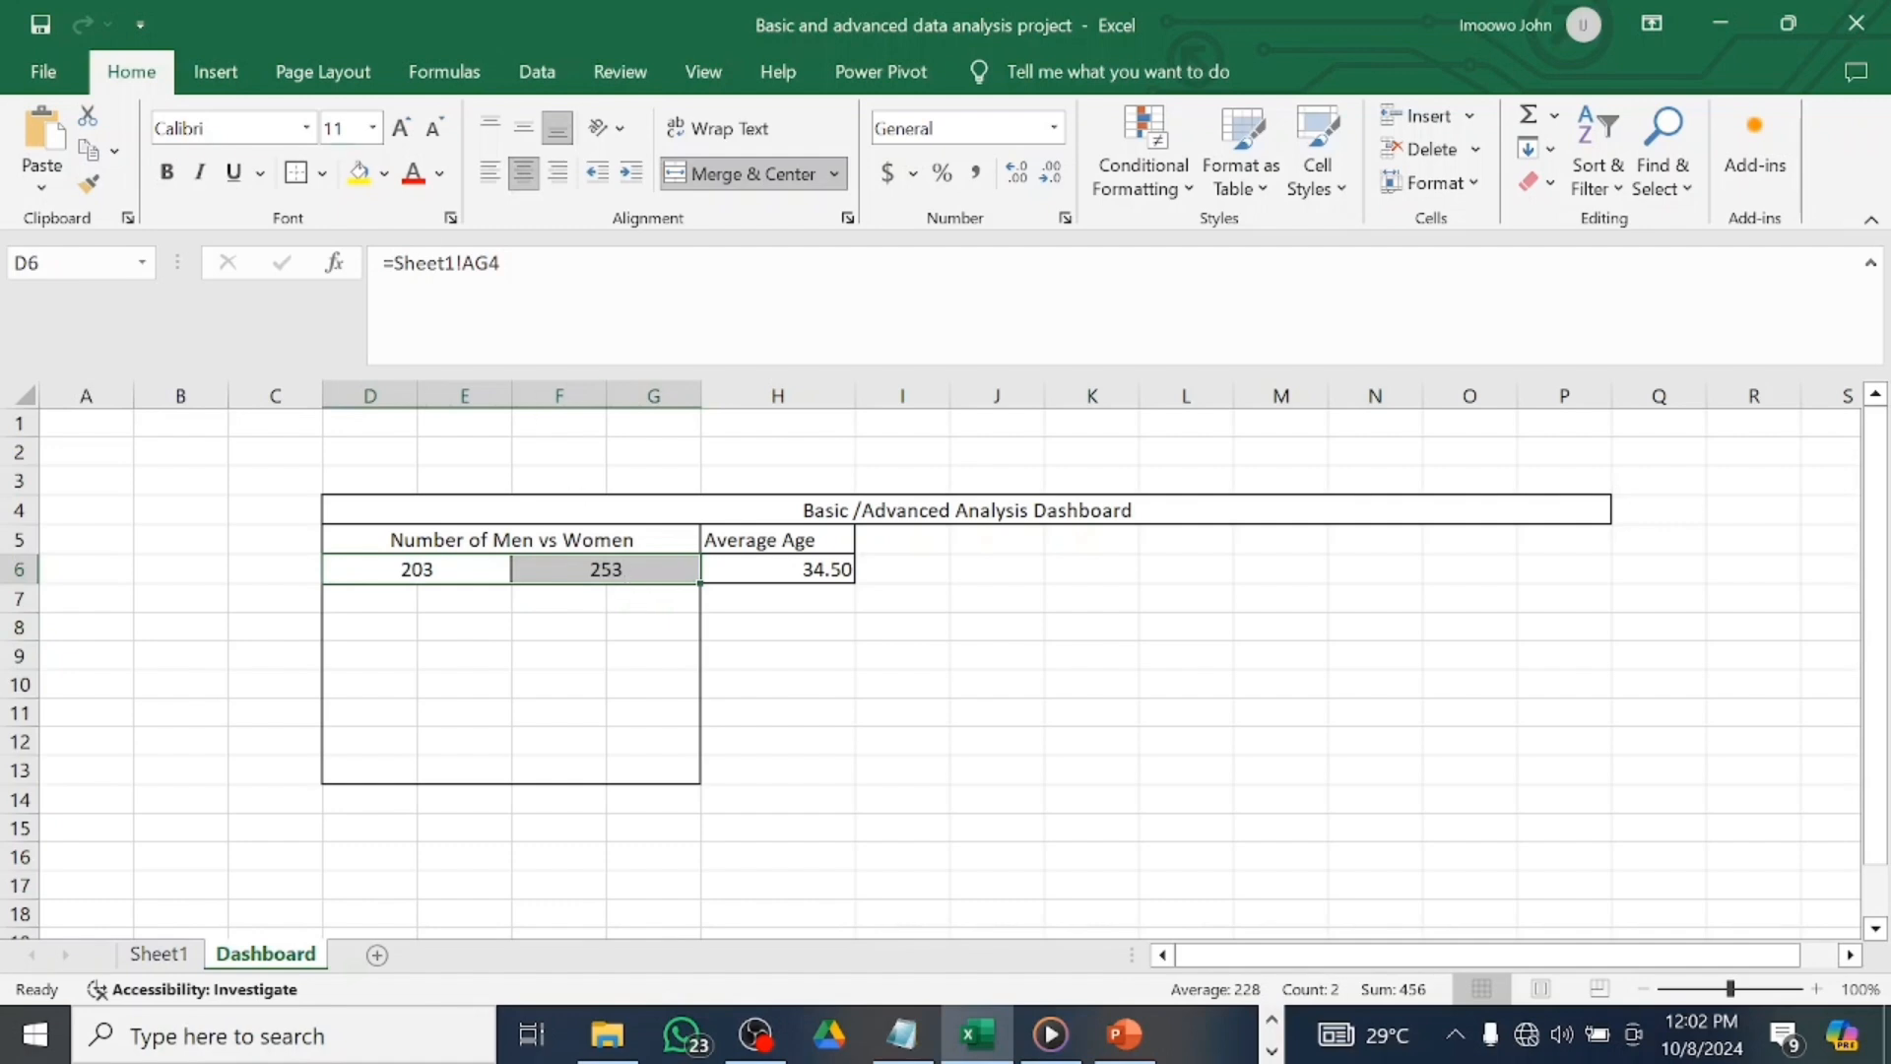
# Insert a recommended clustered column chart of the men and women counts.
pyautogui.click(214, 71)
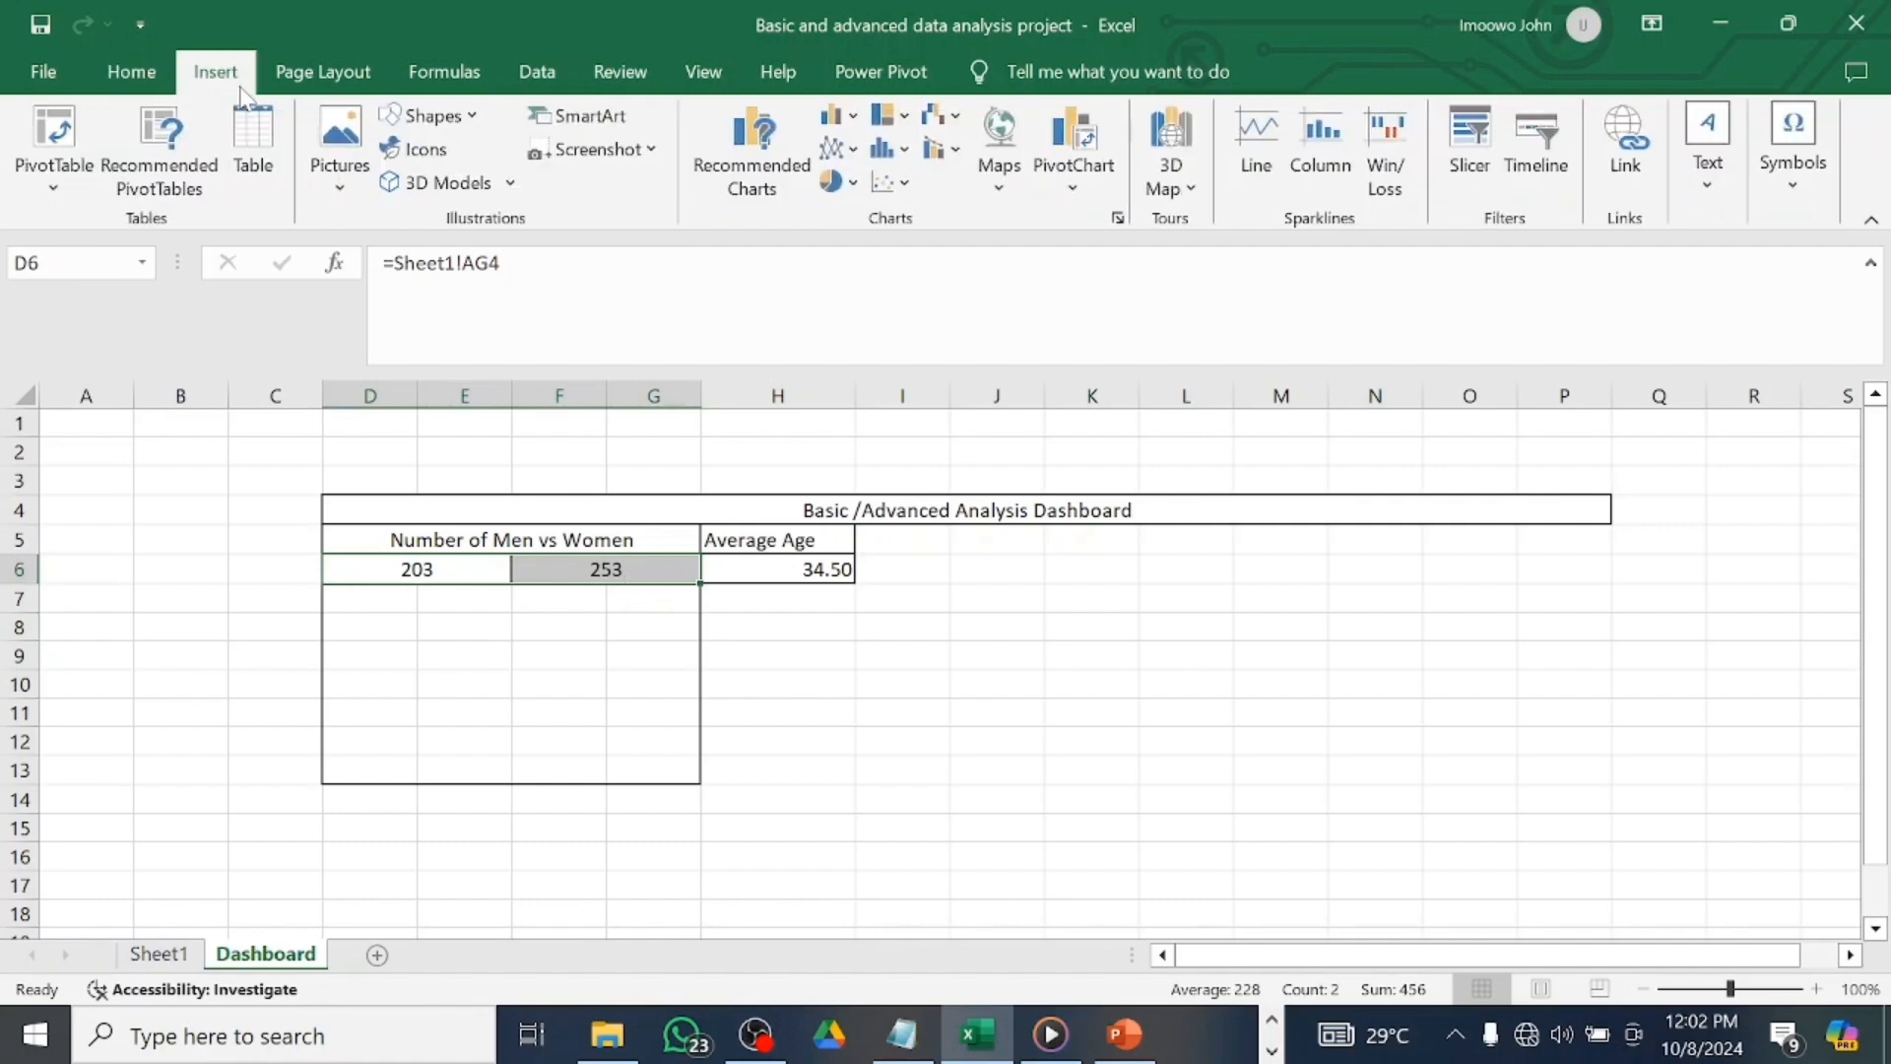
pyautogui.click(773, 178)
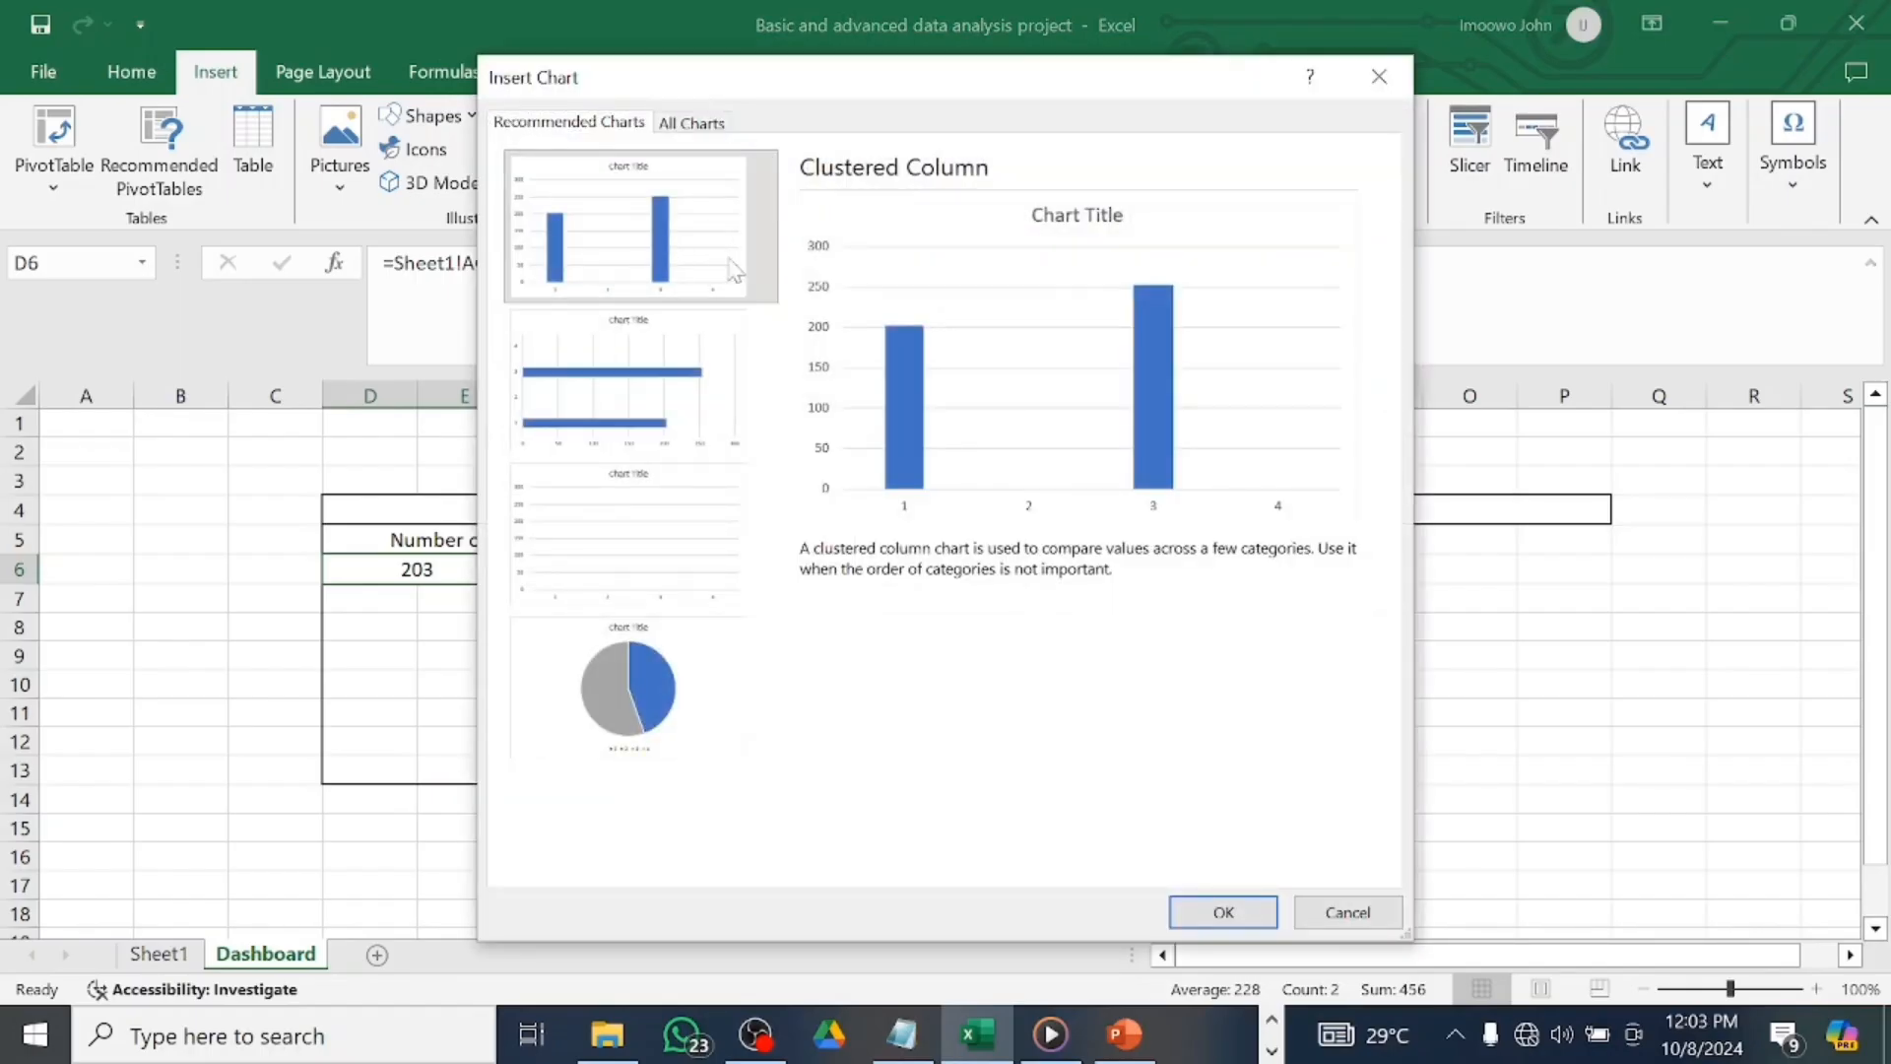
pyautogui.click(1222, 912)
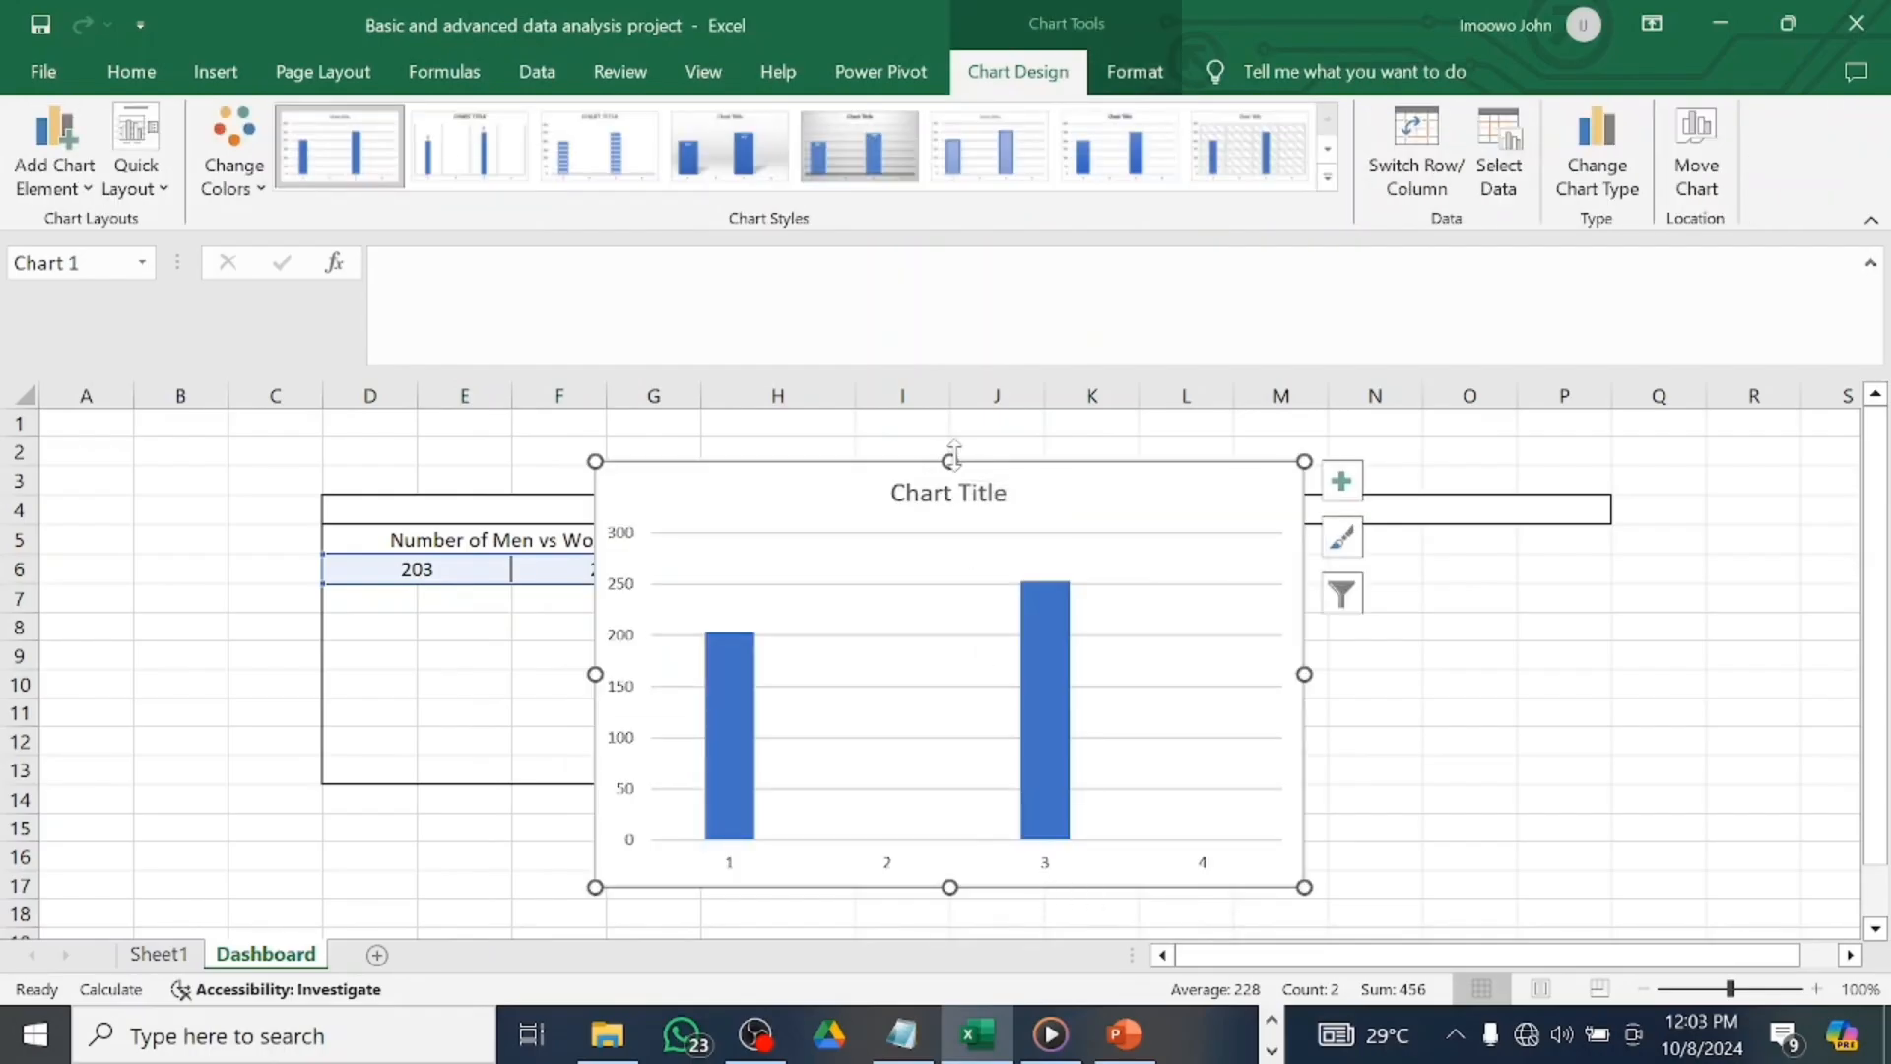
# Move and shrink the chart to sit beneath the 203 and 253 counts in the dashboard box.
pyautogui.moveTo(949, 458); pyautogui.dragTo(975, 617)
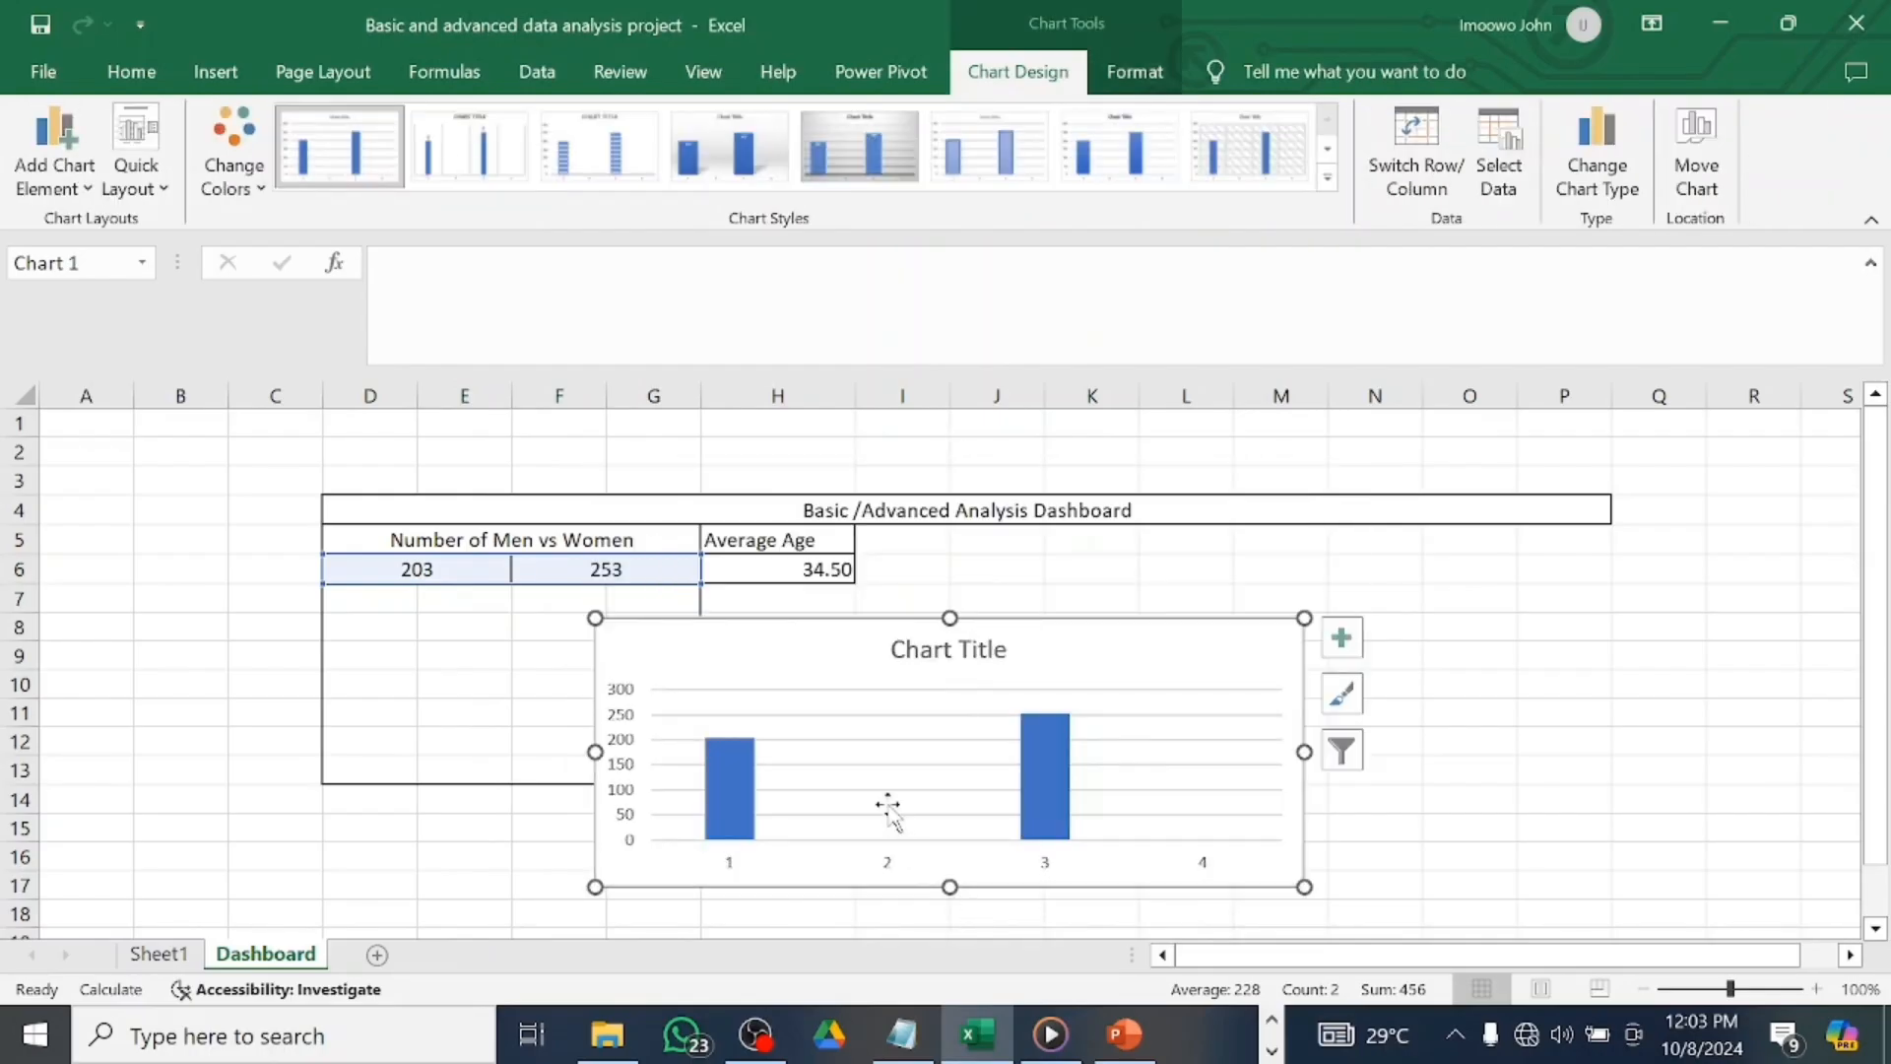
pyautogui.moveTo(810, 705); pyautogui.dragTo(386, 597)
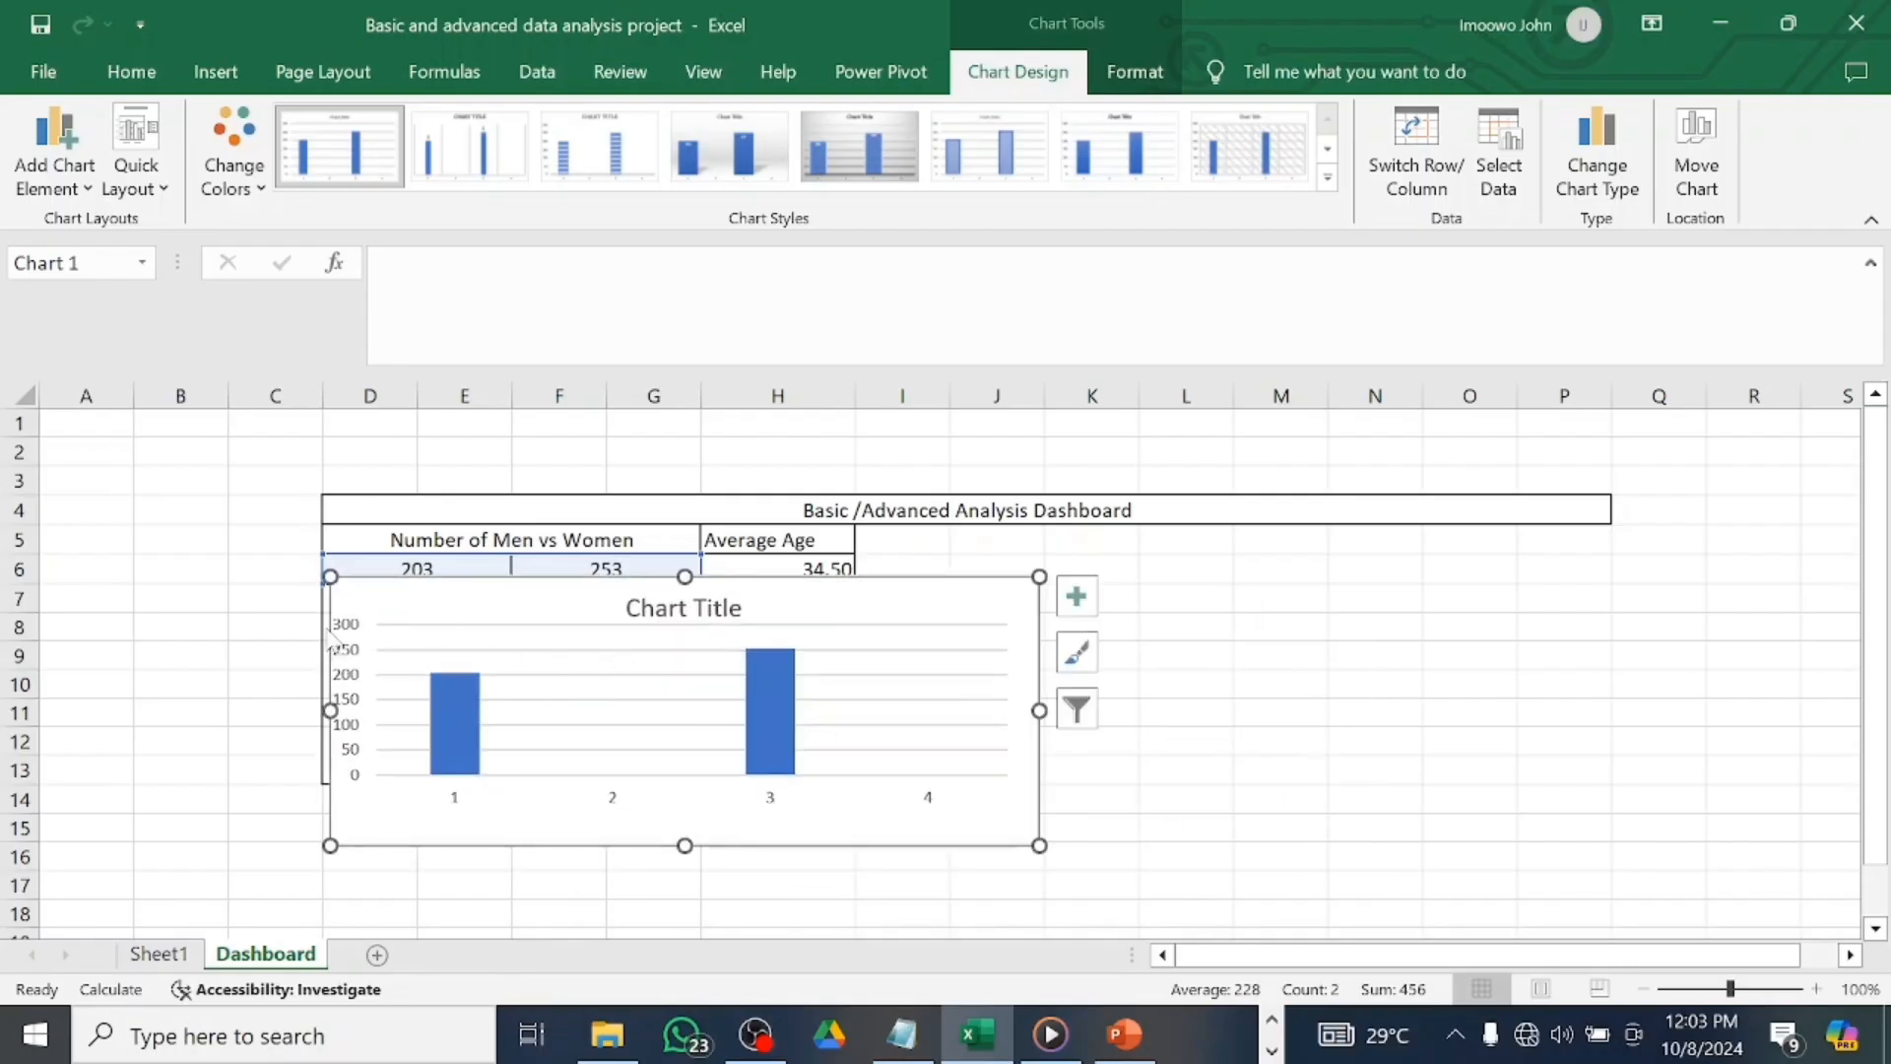
pyautogui.moveTo(1039, 709); pyautogui.dragTo(767, 709)
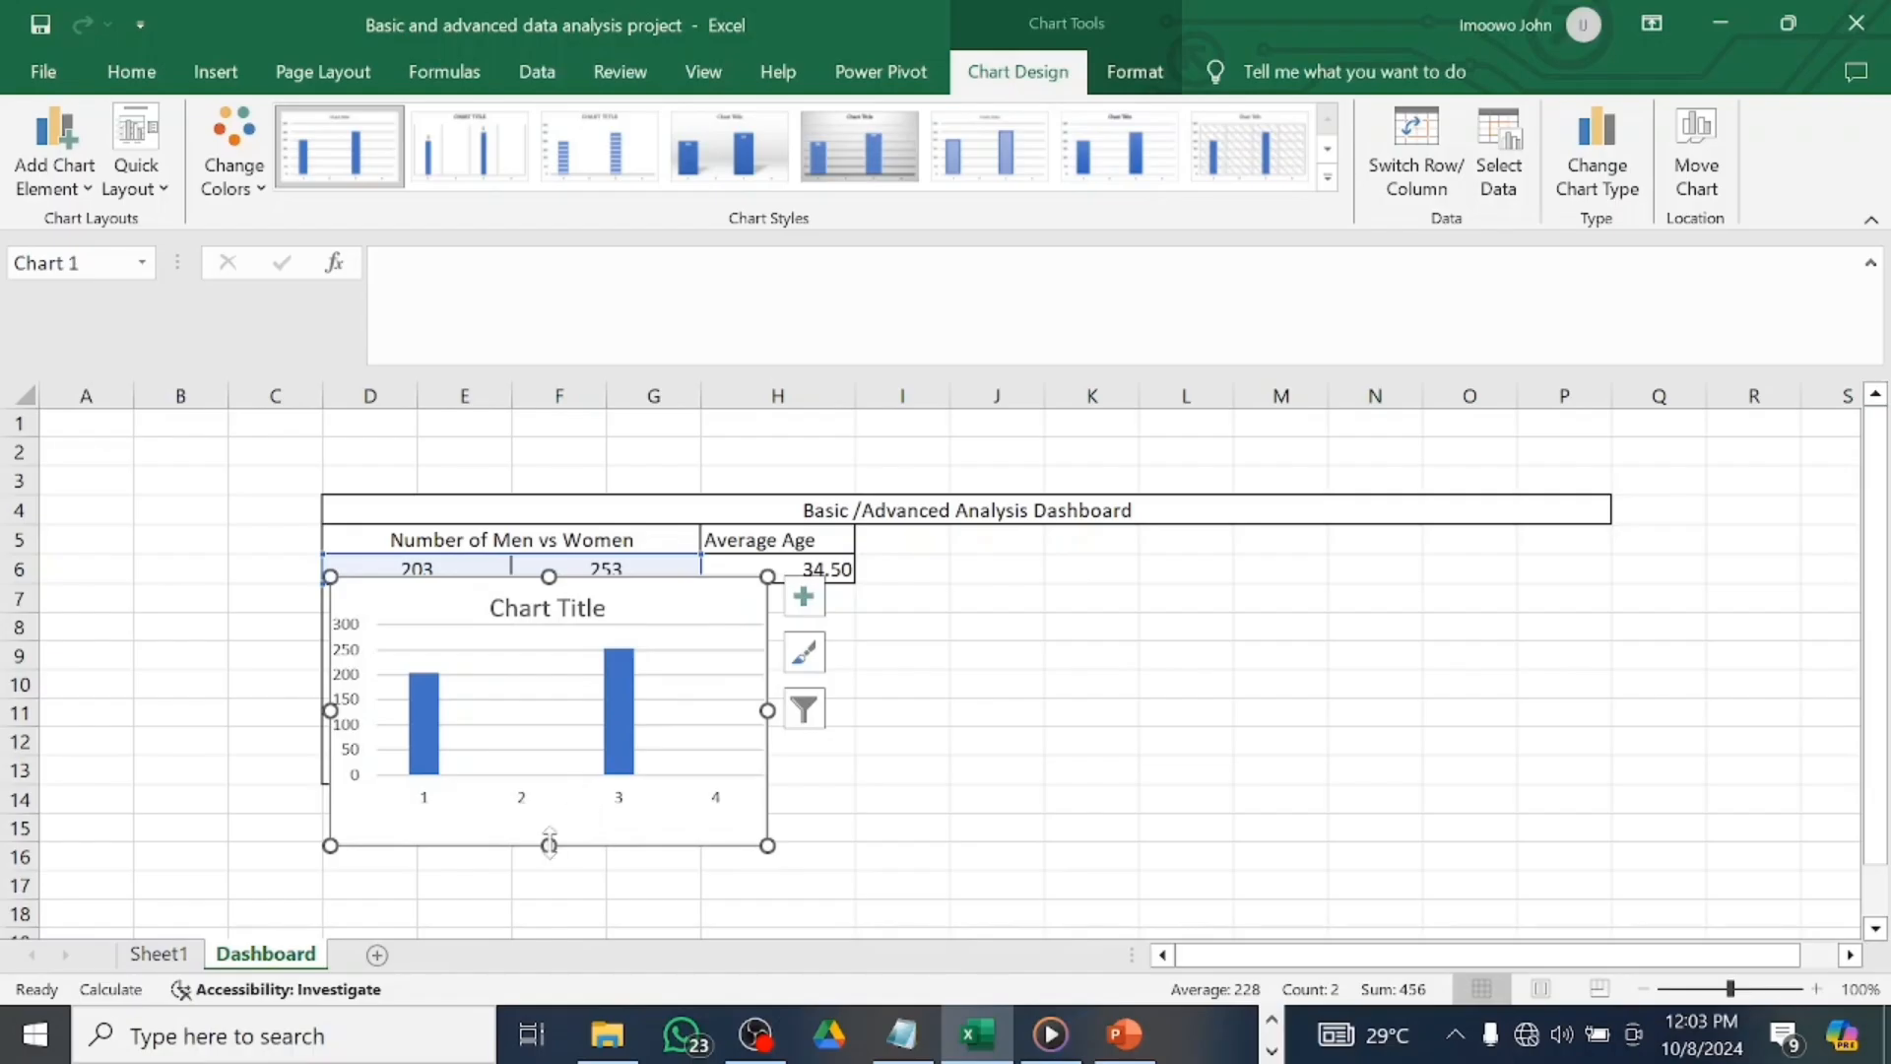
pyautogui.moveTo(548, 845); pyautogui.dragTo(528, 786)
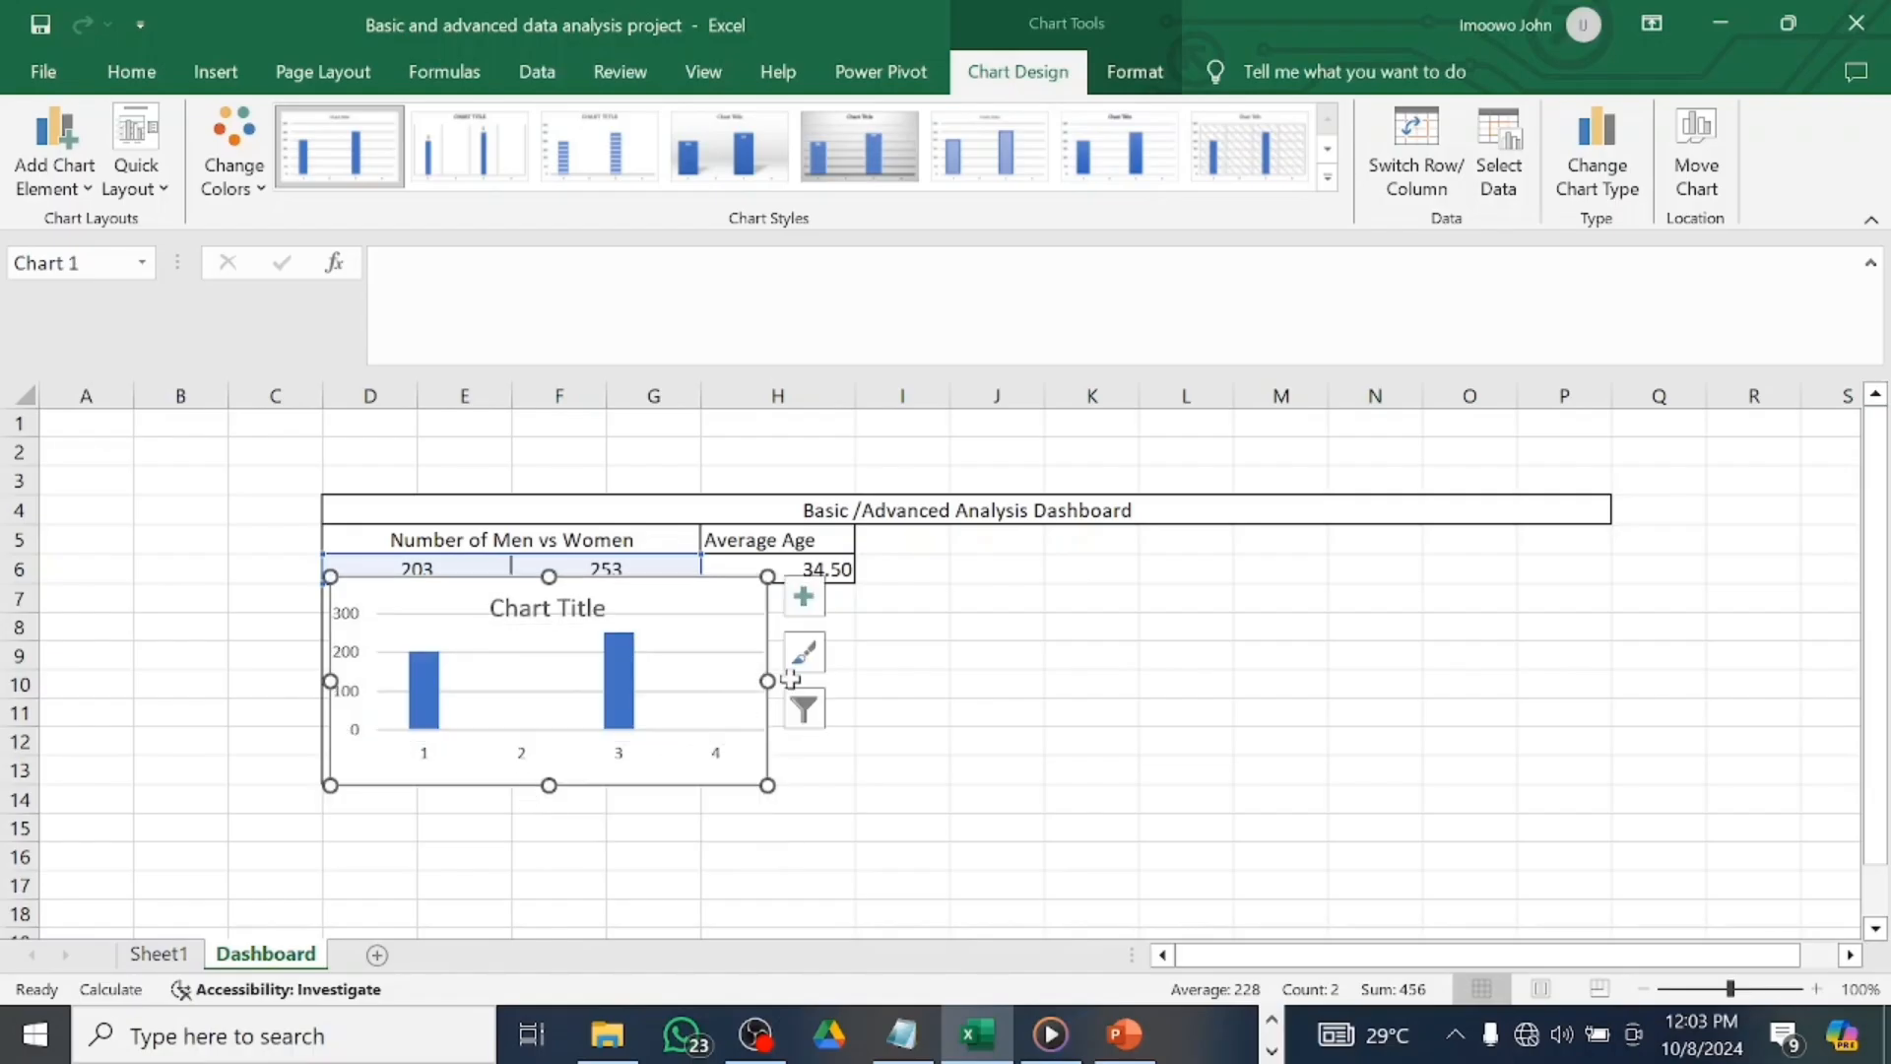
pyautogui.moveTo(763, 680); pyautogui.dragTo(694, 679)
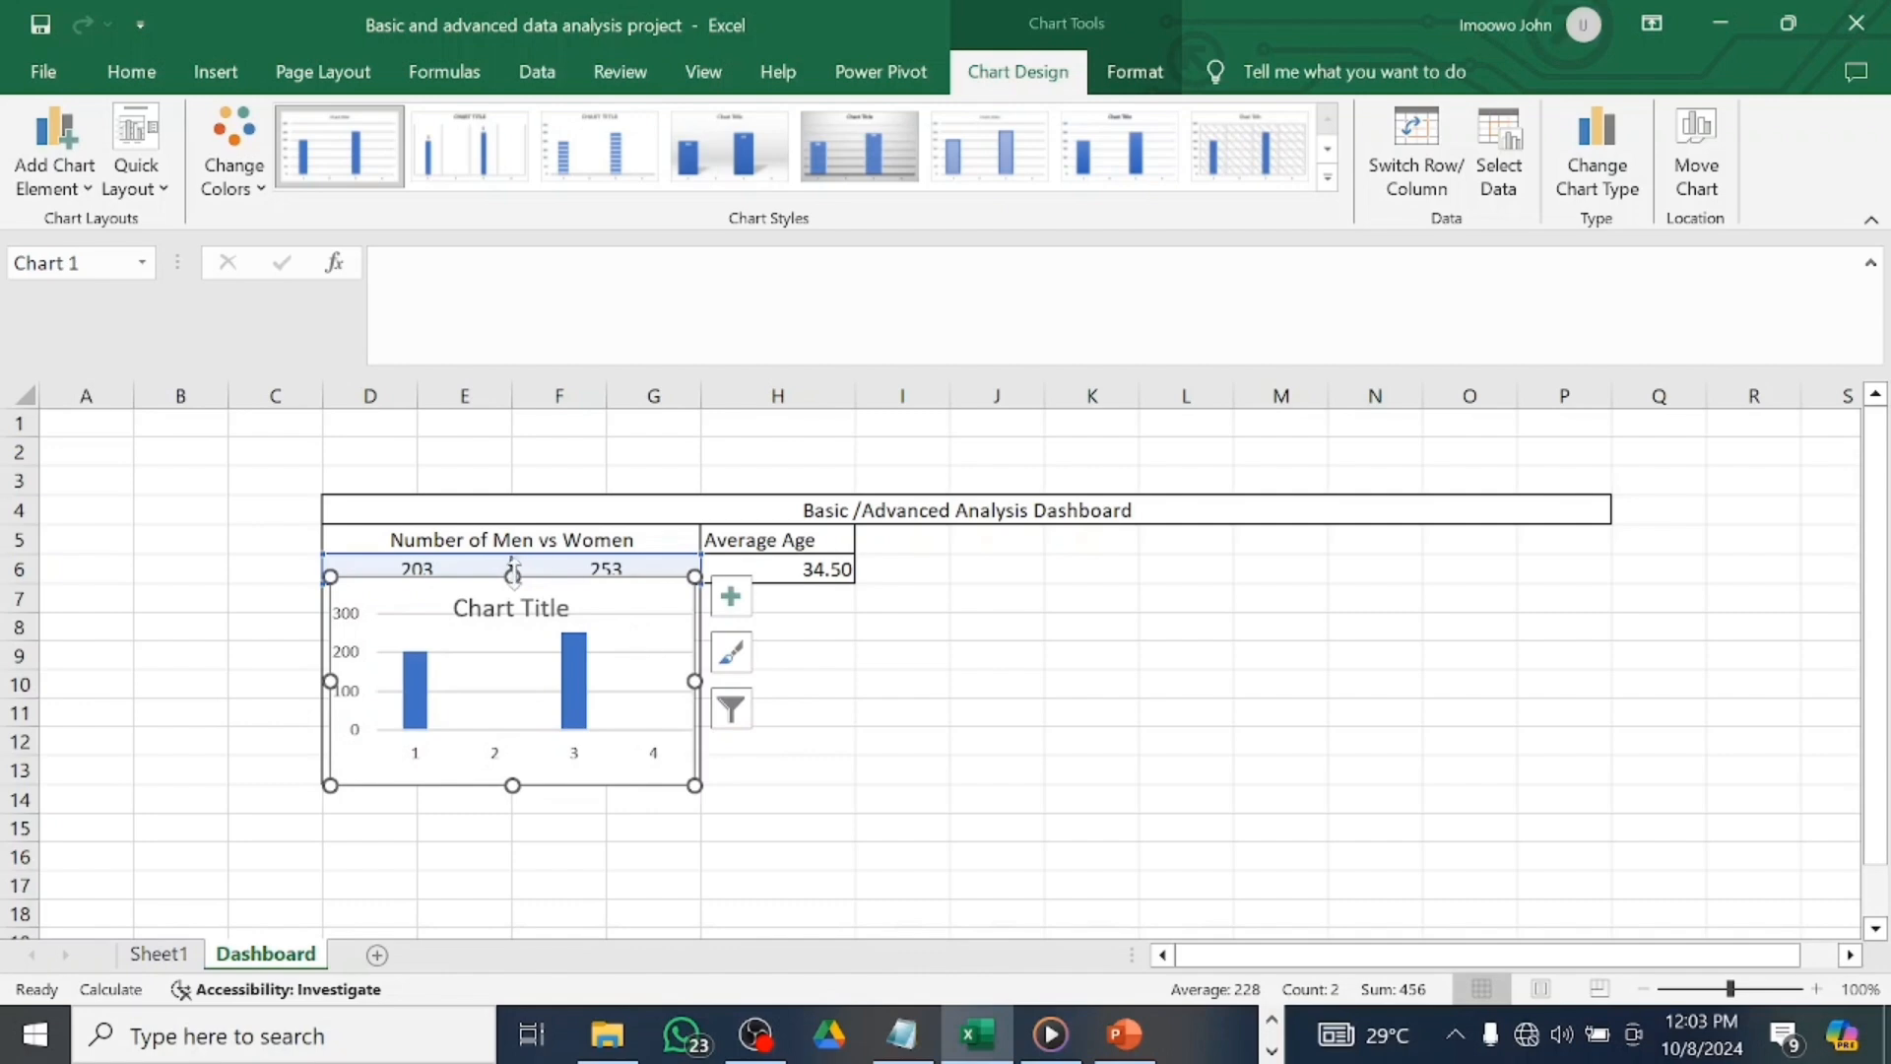
pyautogui.moveTo(509, 598)
pyautogui.mouseDown()
pyautogui.moveTo(509, 573)
pyautogui.moveTo(509, 589)
pyautogui.mouseUp()
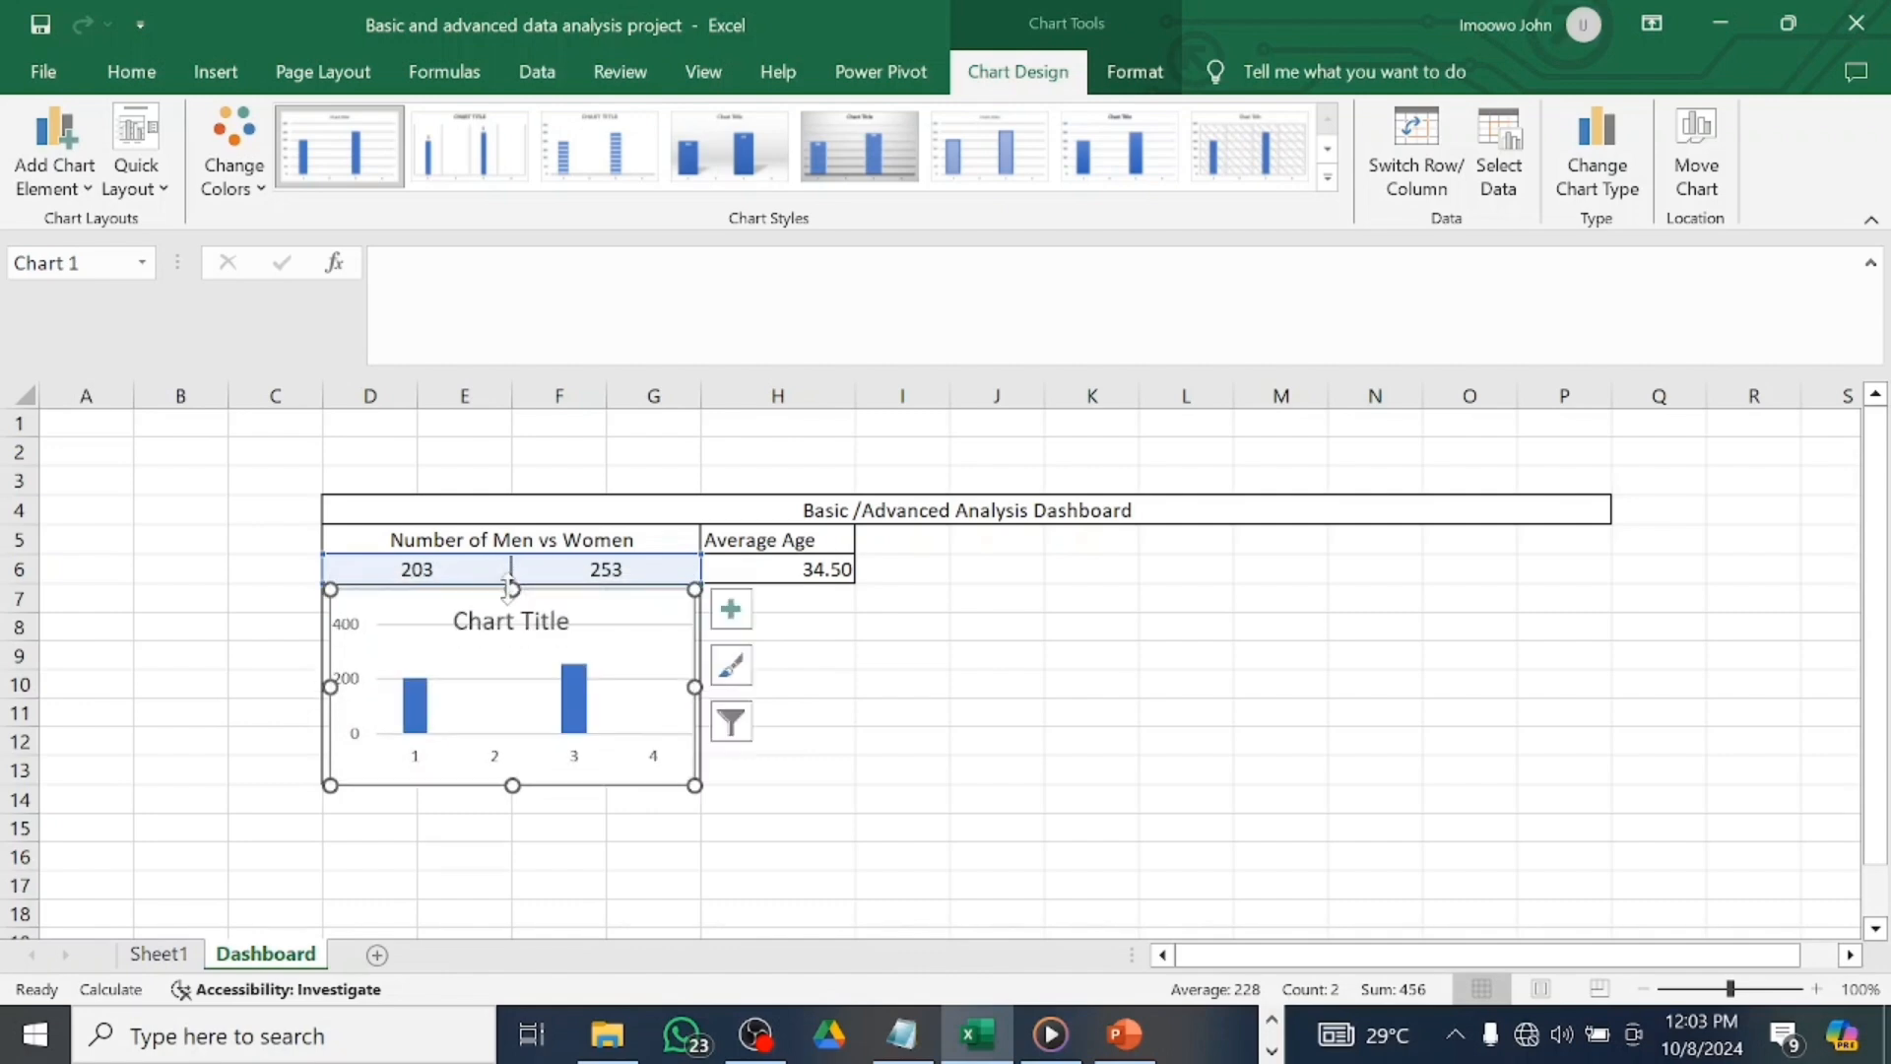
pyautogui.moveTo(330, 685); pyautogui.dragTo(323, 686)
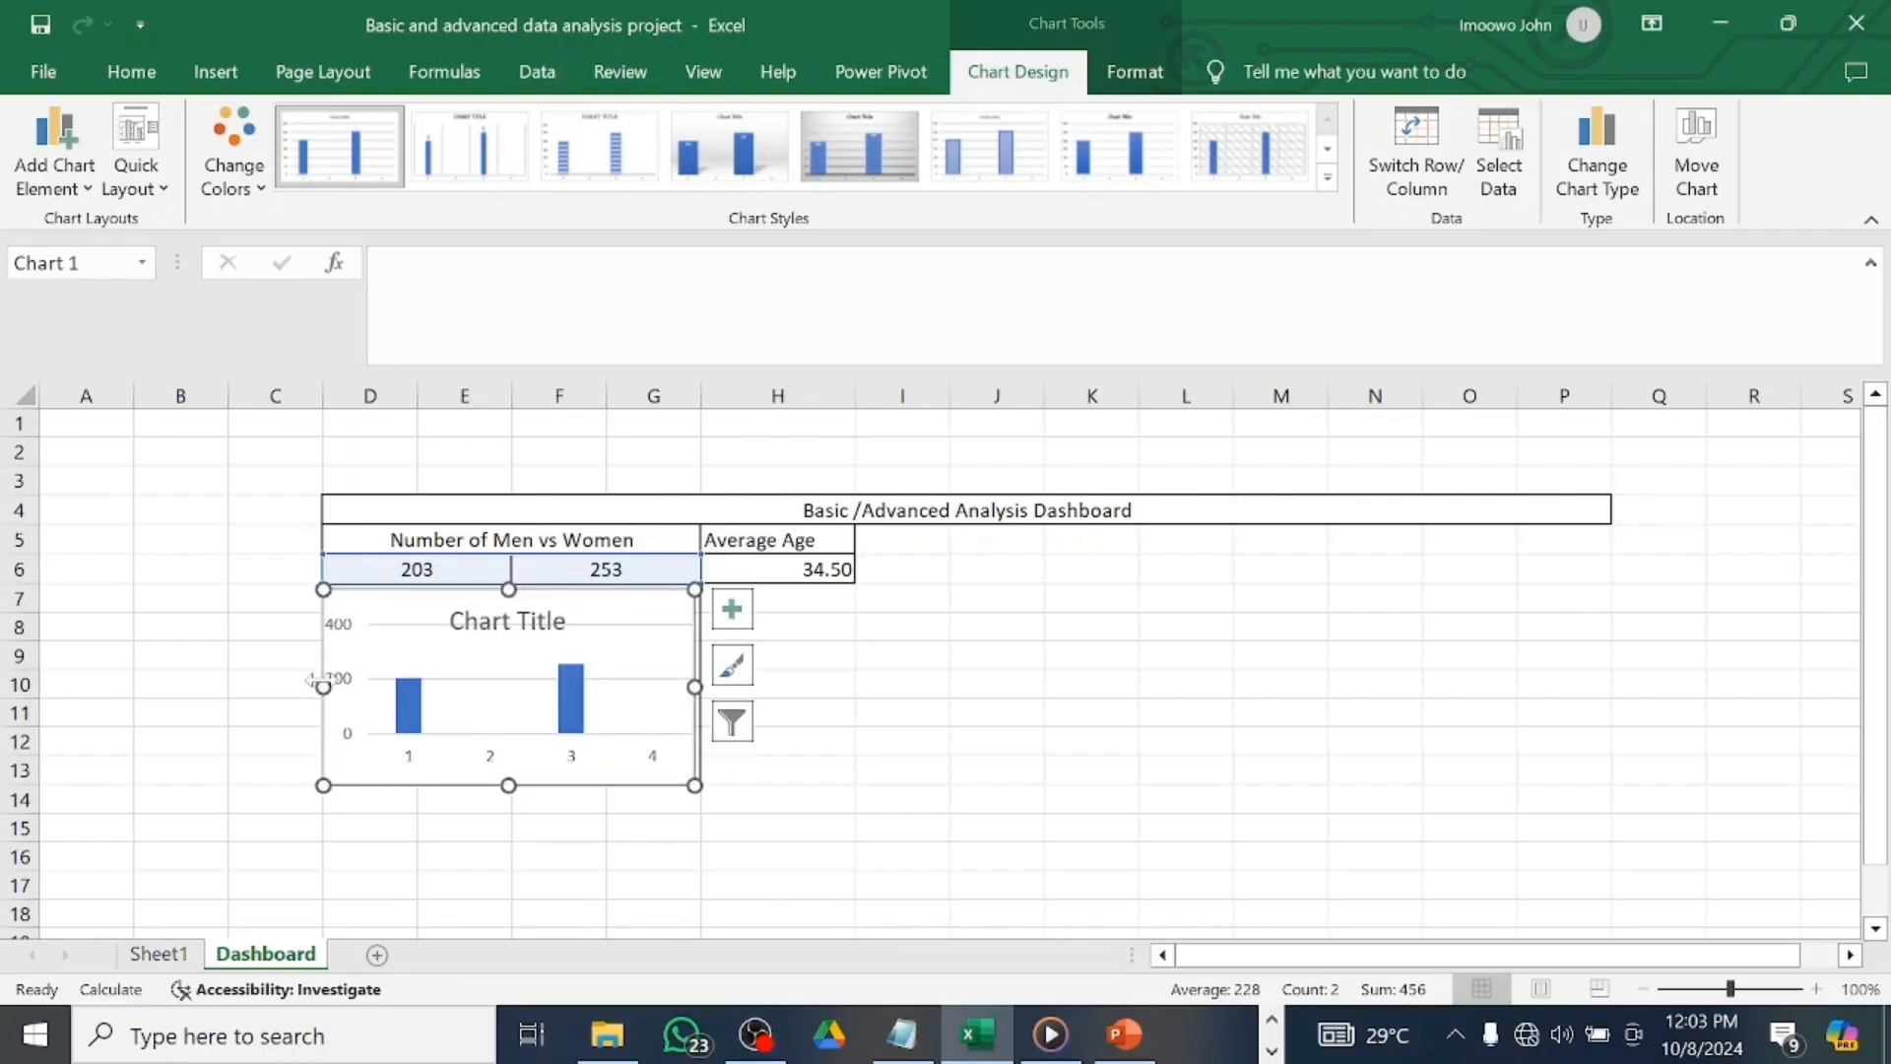
pyautogui.click(829, 803)
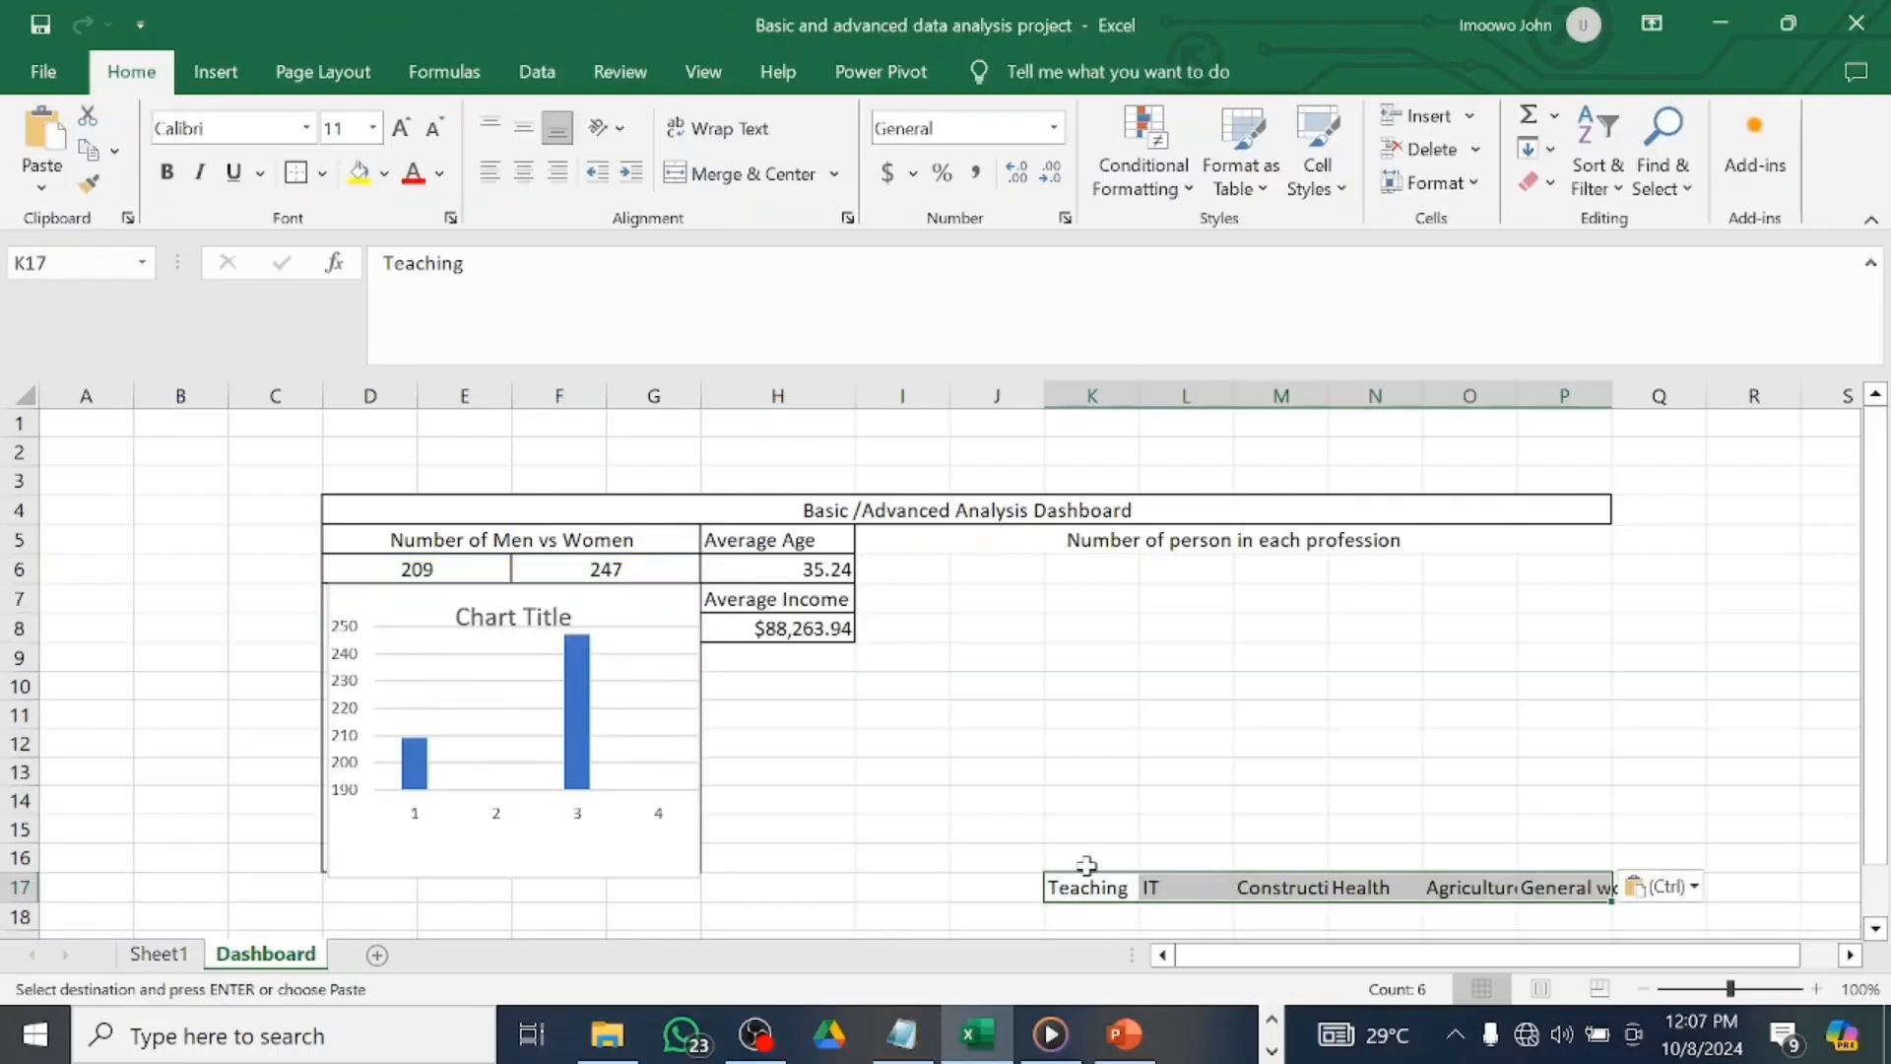
# Undo the misplaced profession paste and select Sheet1's profession headers from Teaching across.
pyautogui.click(1083, 893)
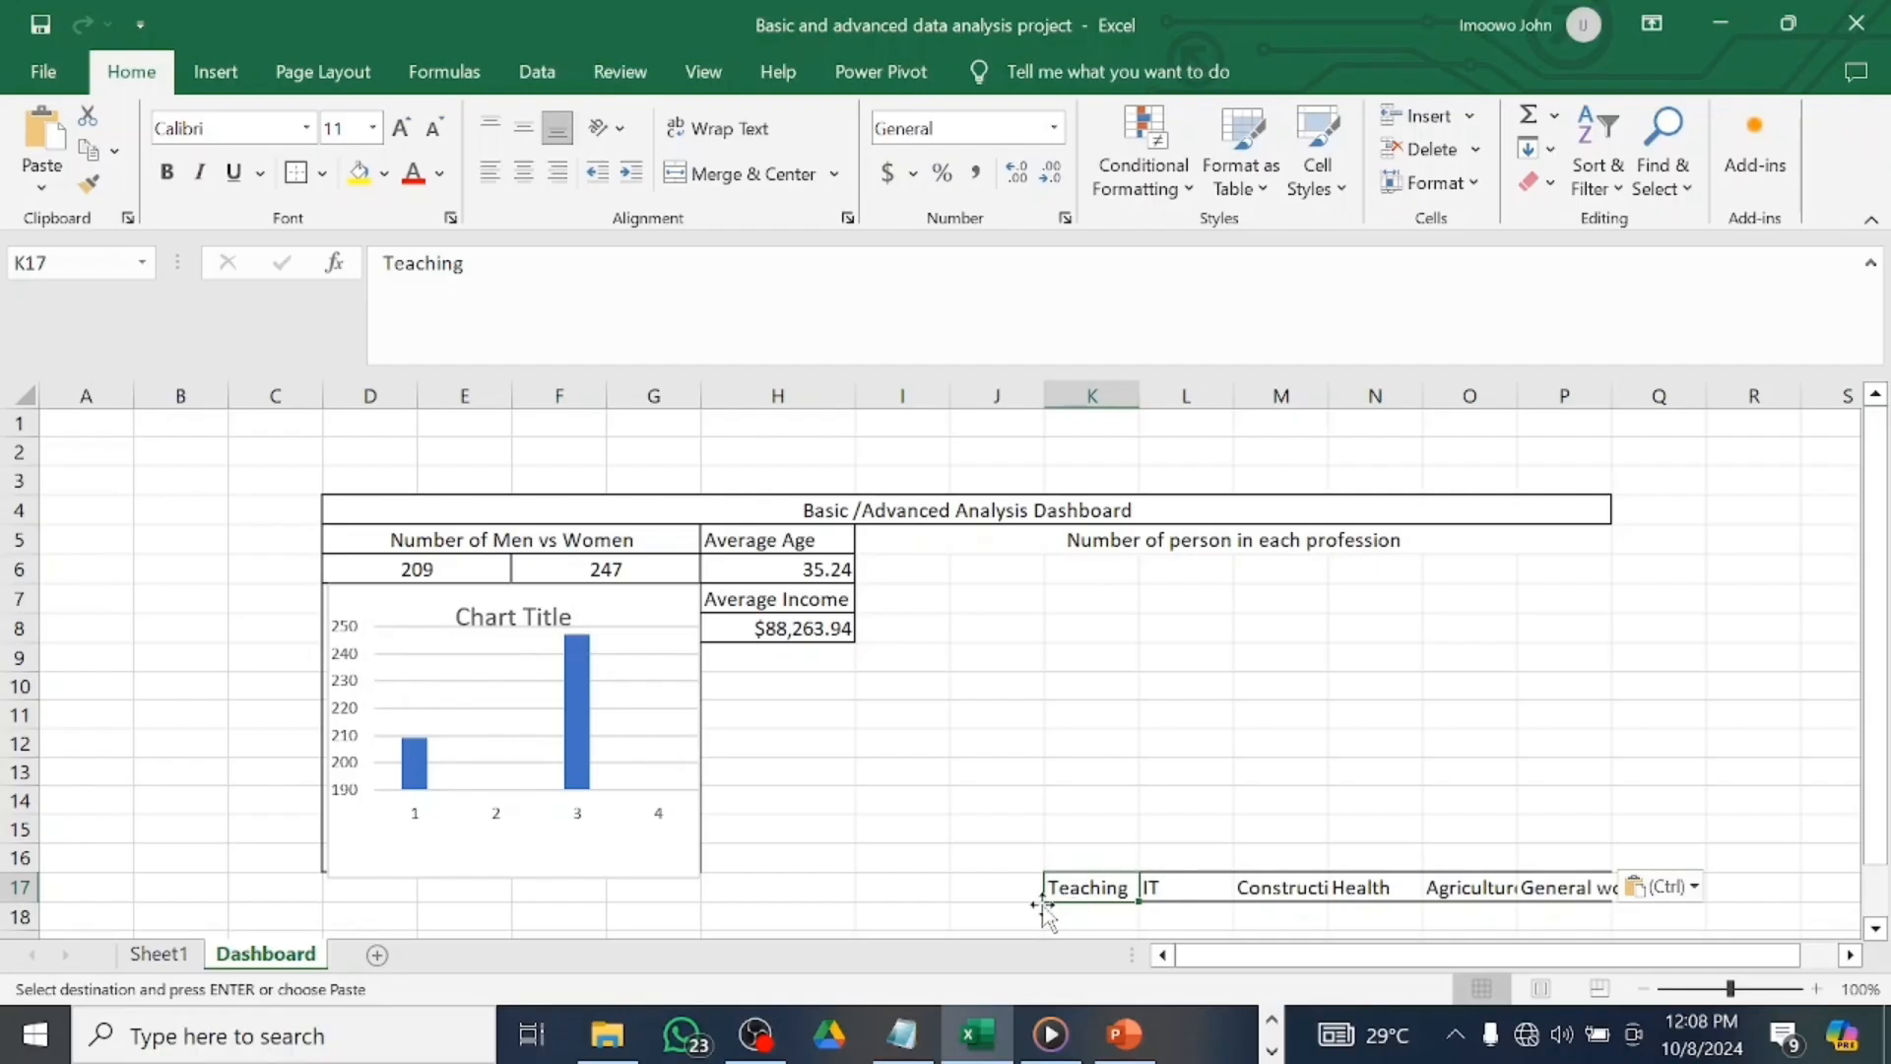
pyautogui.hotkey('ctrl', 'z')
pyautogui.click(158, 953)
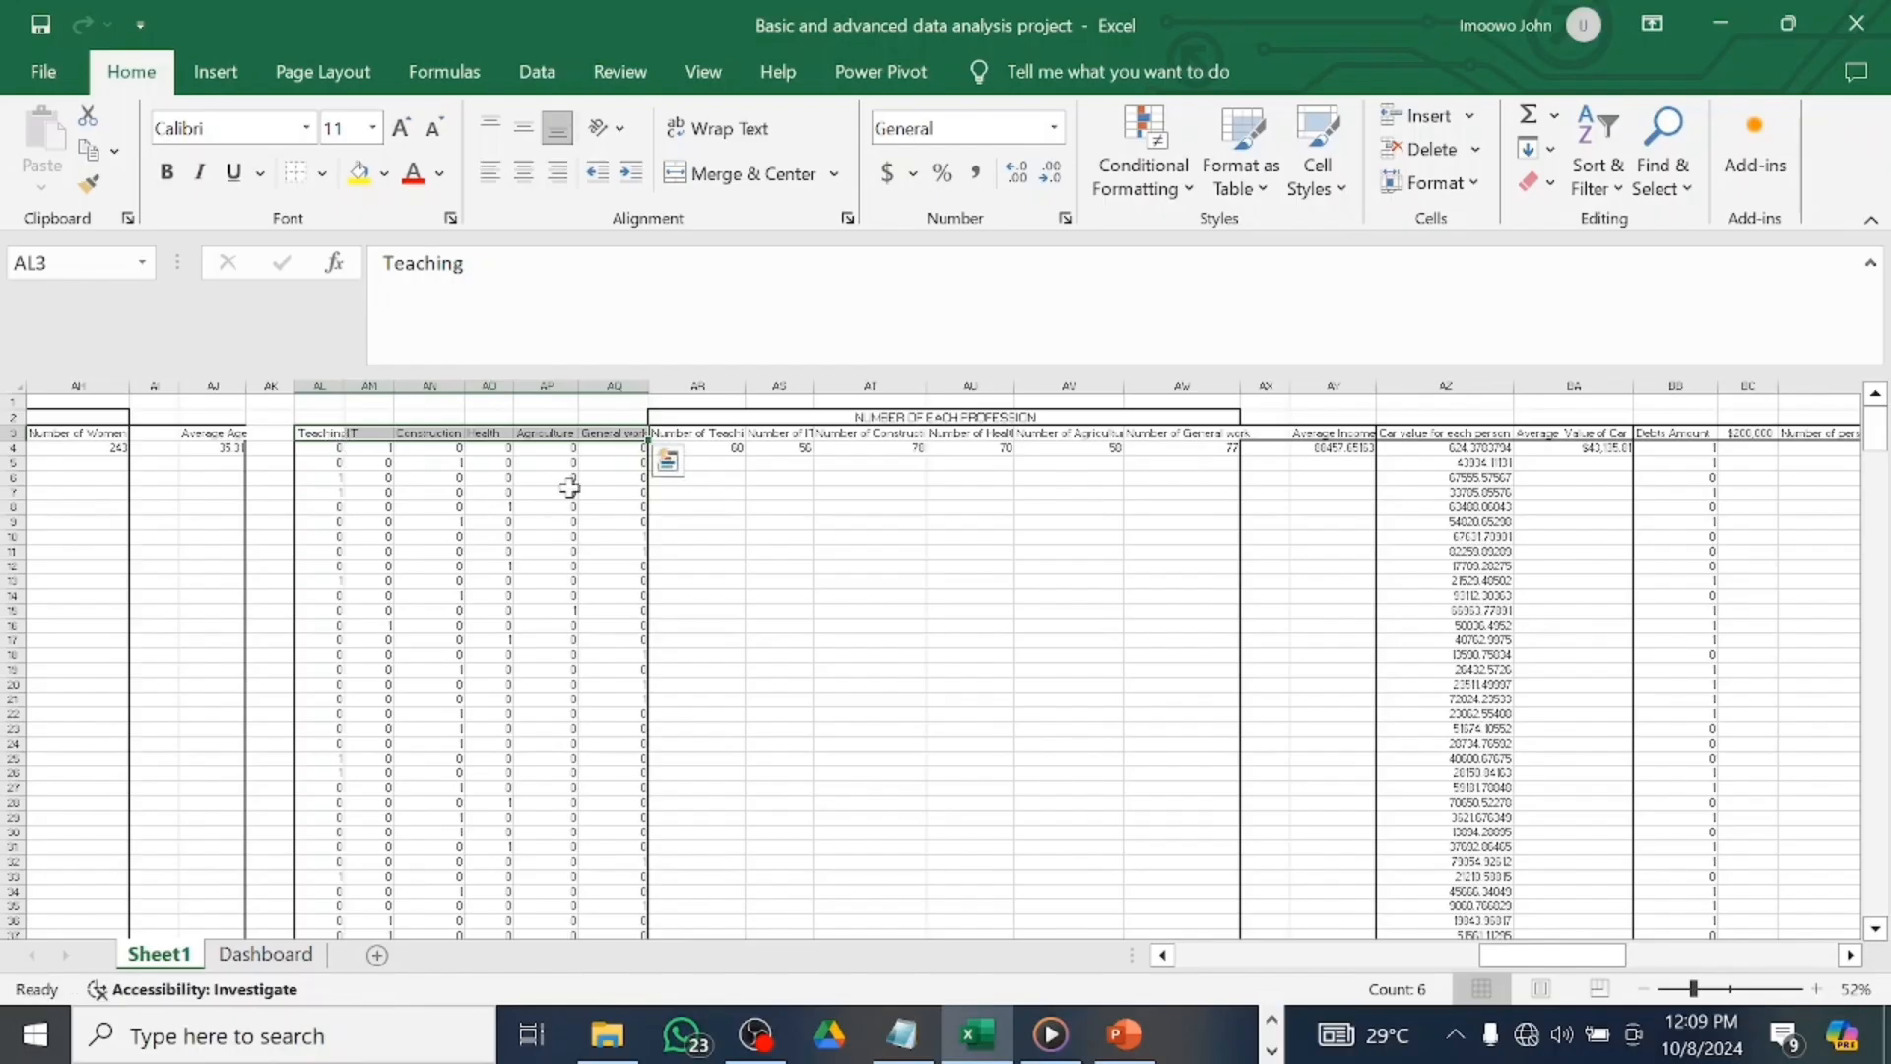
pyautogui.click(691, 533)
pyautogui.moveTo(324, 440); pyautogui.dragTo(622, 439)
# Paste the six profession names into row 6 starting at I6, widening columns K and M.
pyautogui.hotkey('ctrl', 'c')
pyautogui.click(311, 960)
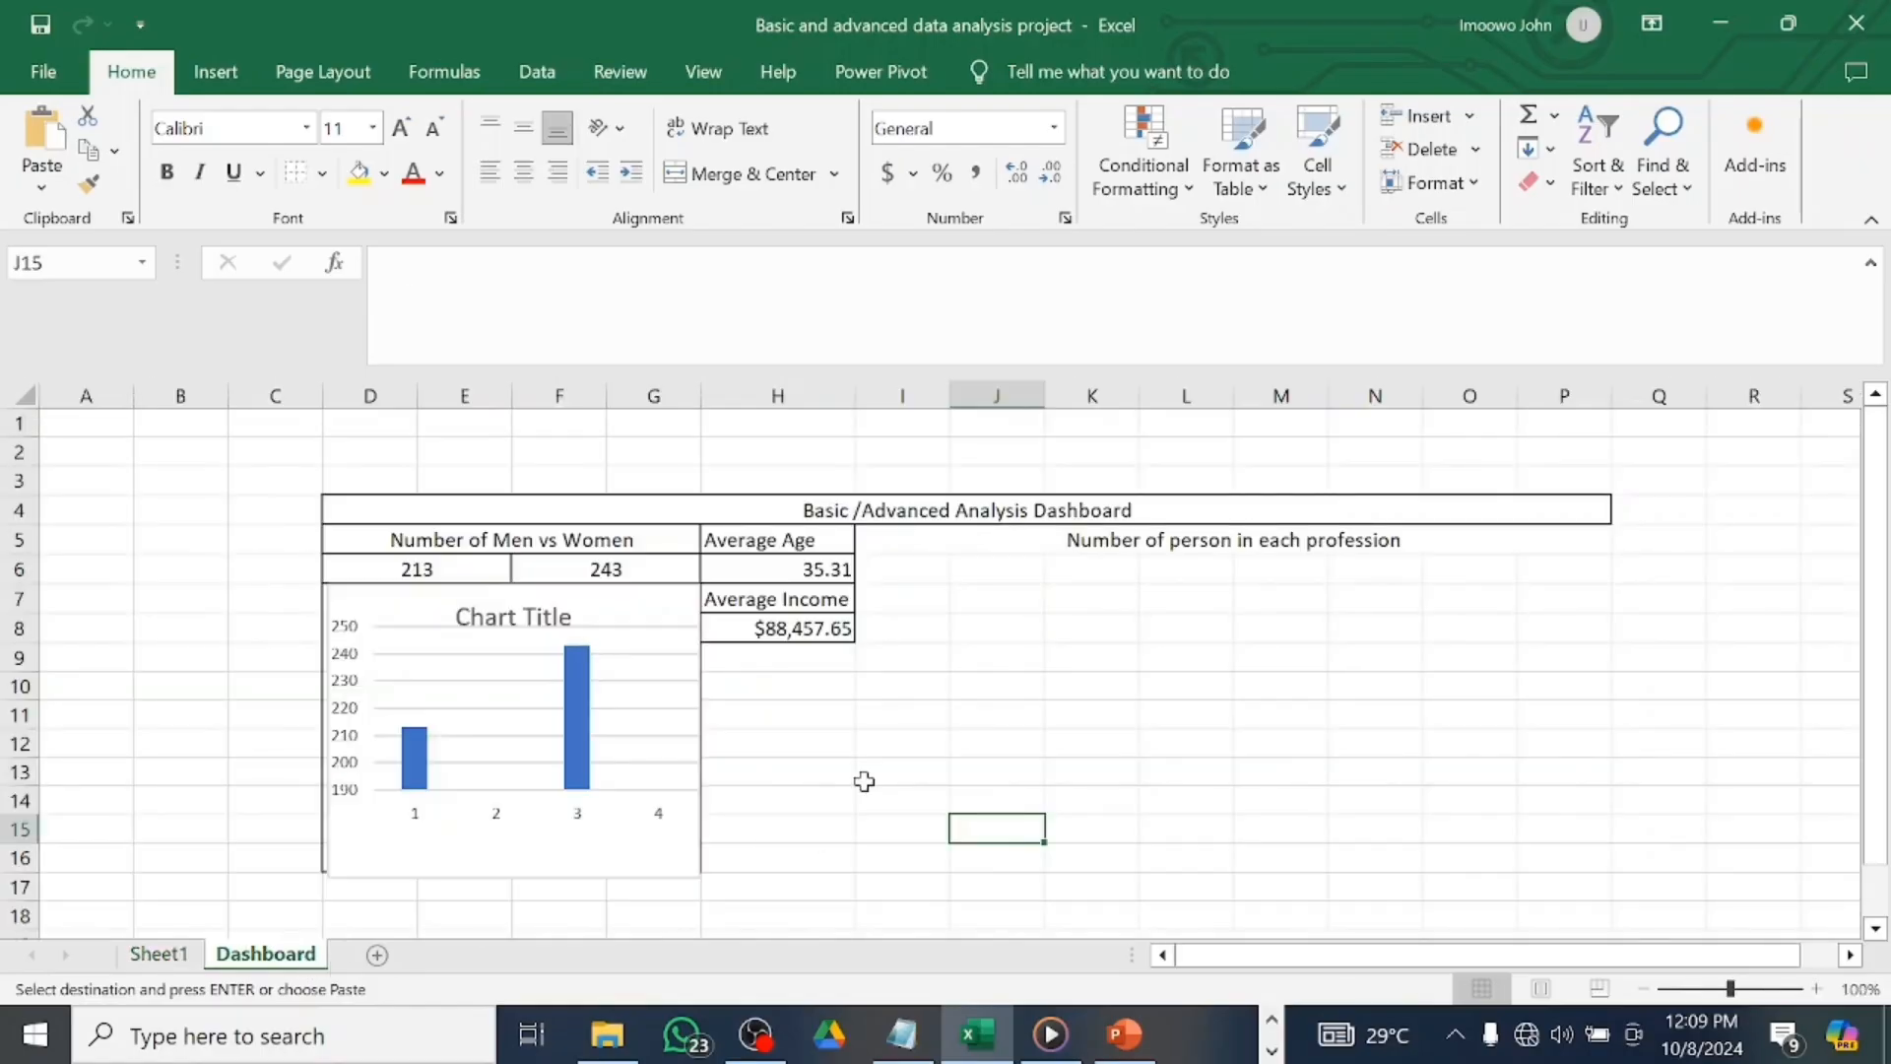
pyautogui.click(918, 576)
pyautogui.hotkey('ctrl', 'v')
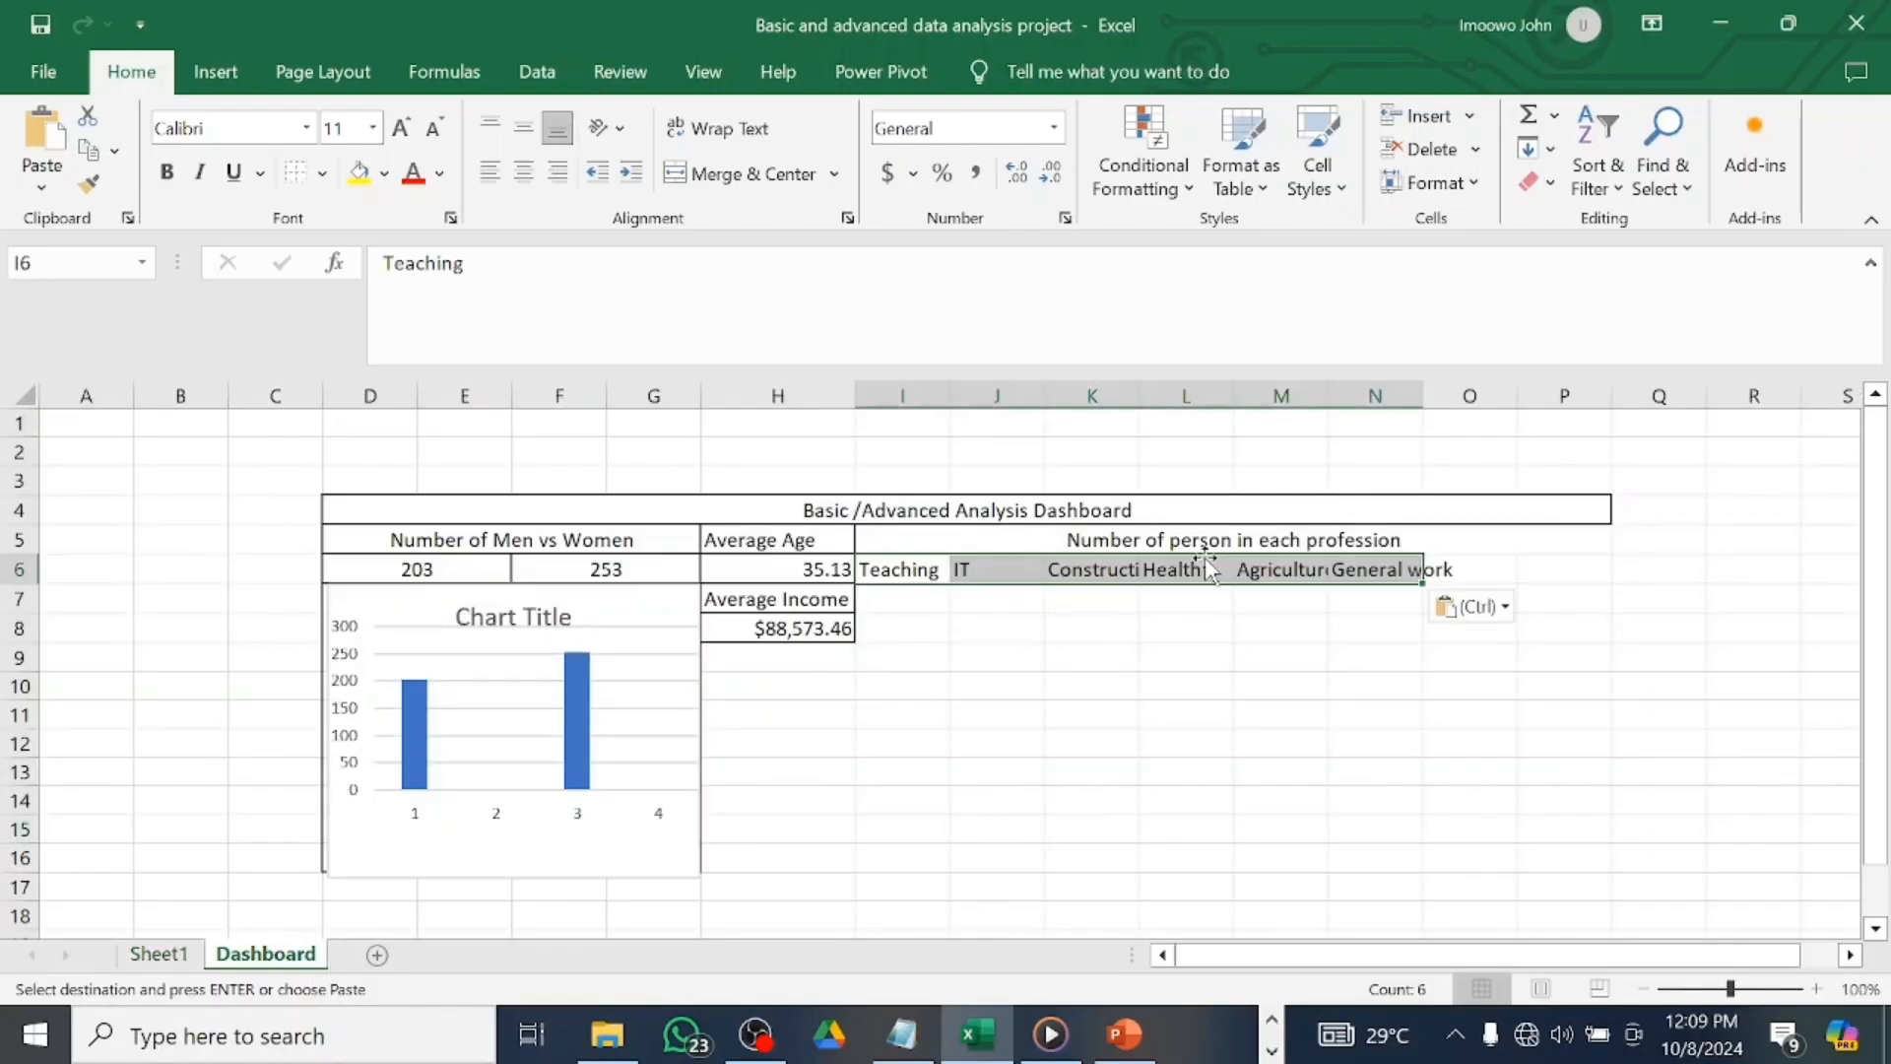
pyautogui.moveTo(1134, 380); pyautogui.dragTo(1181, 380)
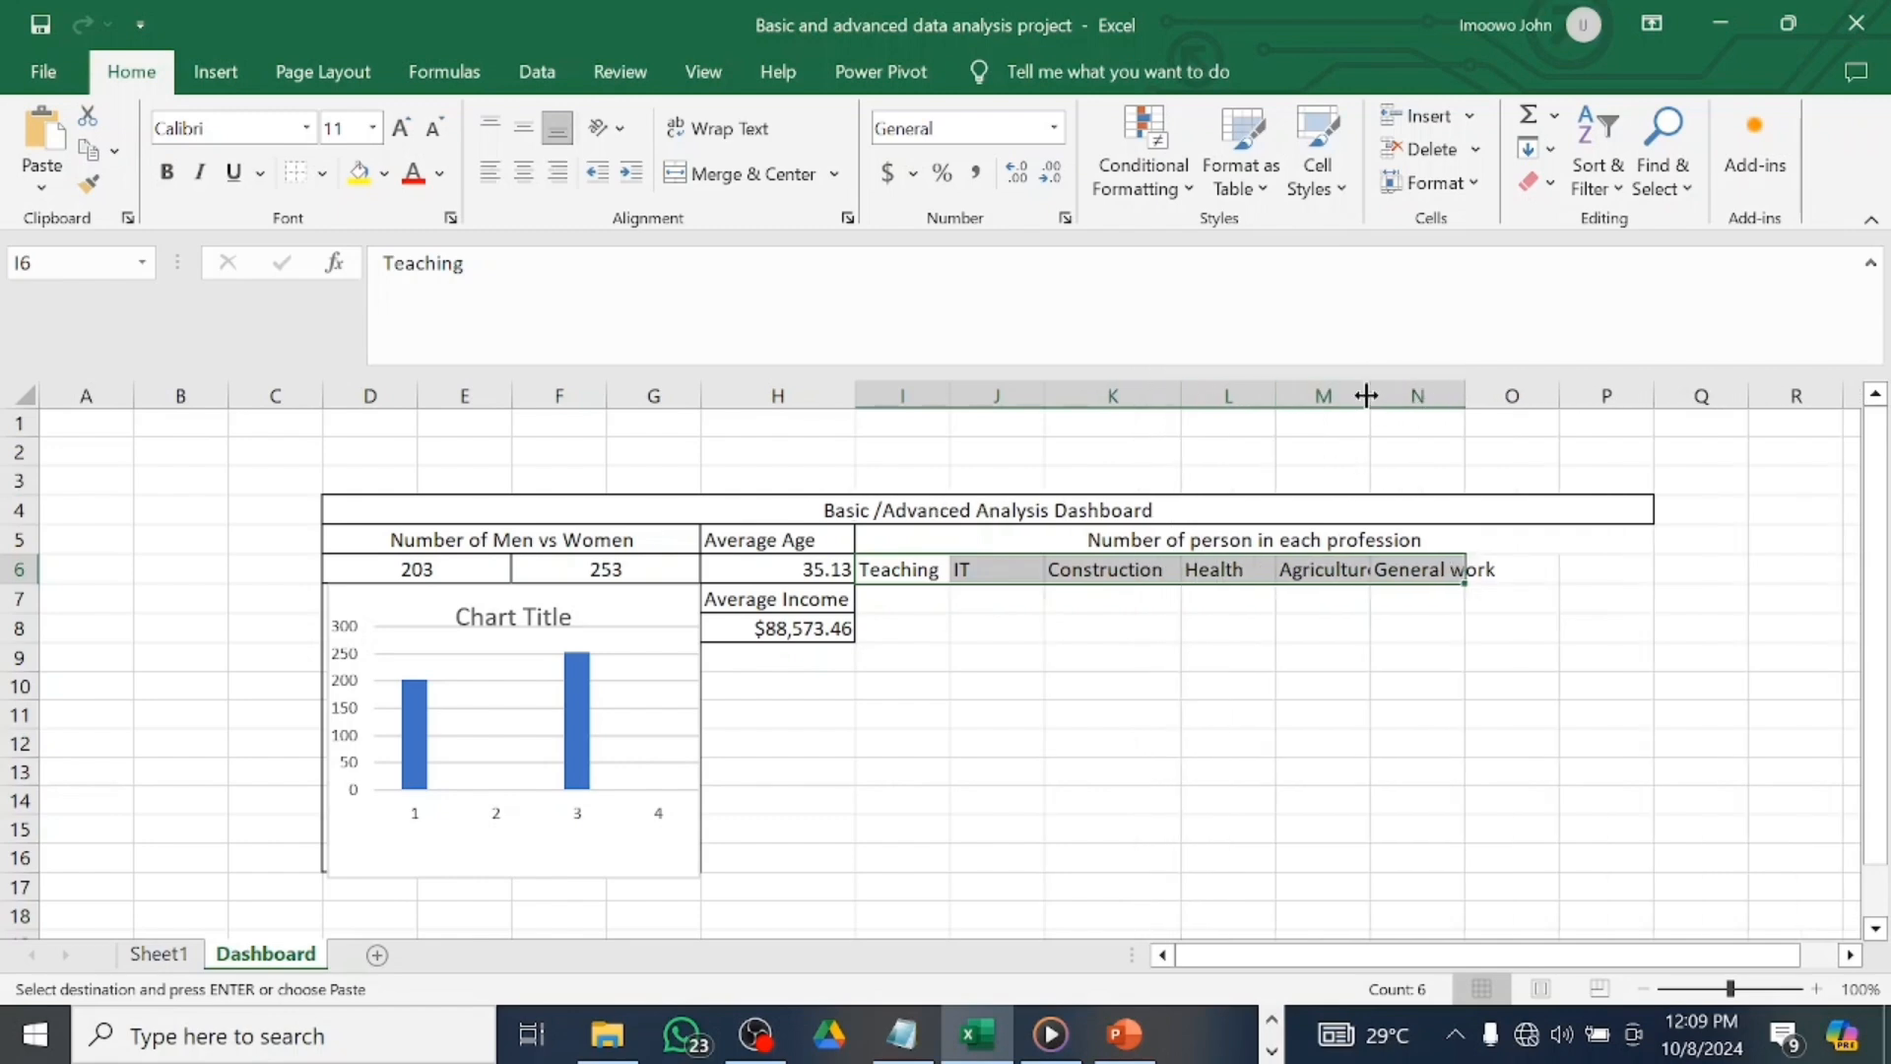
pyautogui.moveTo(1370, 394); pyautogui.dragTo(1419, 395)
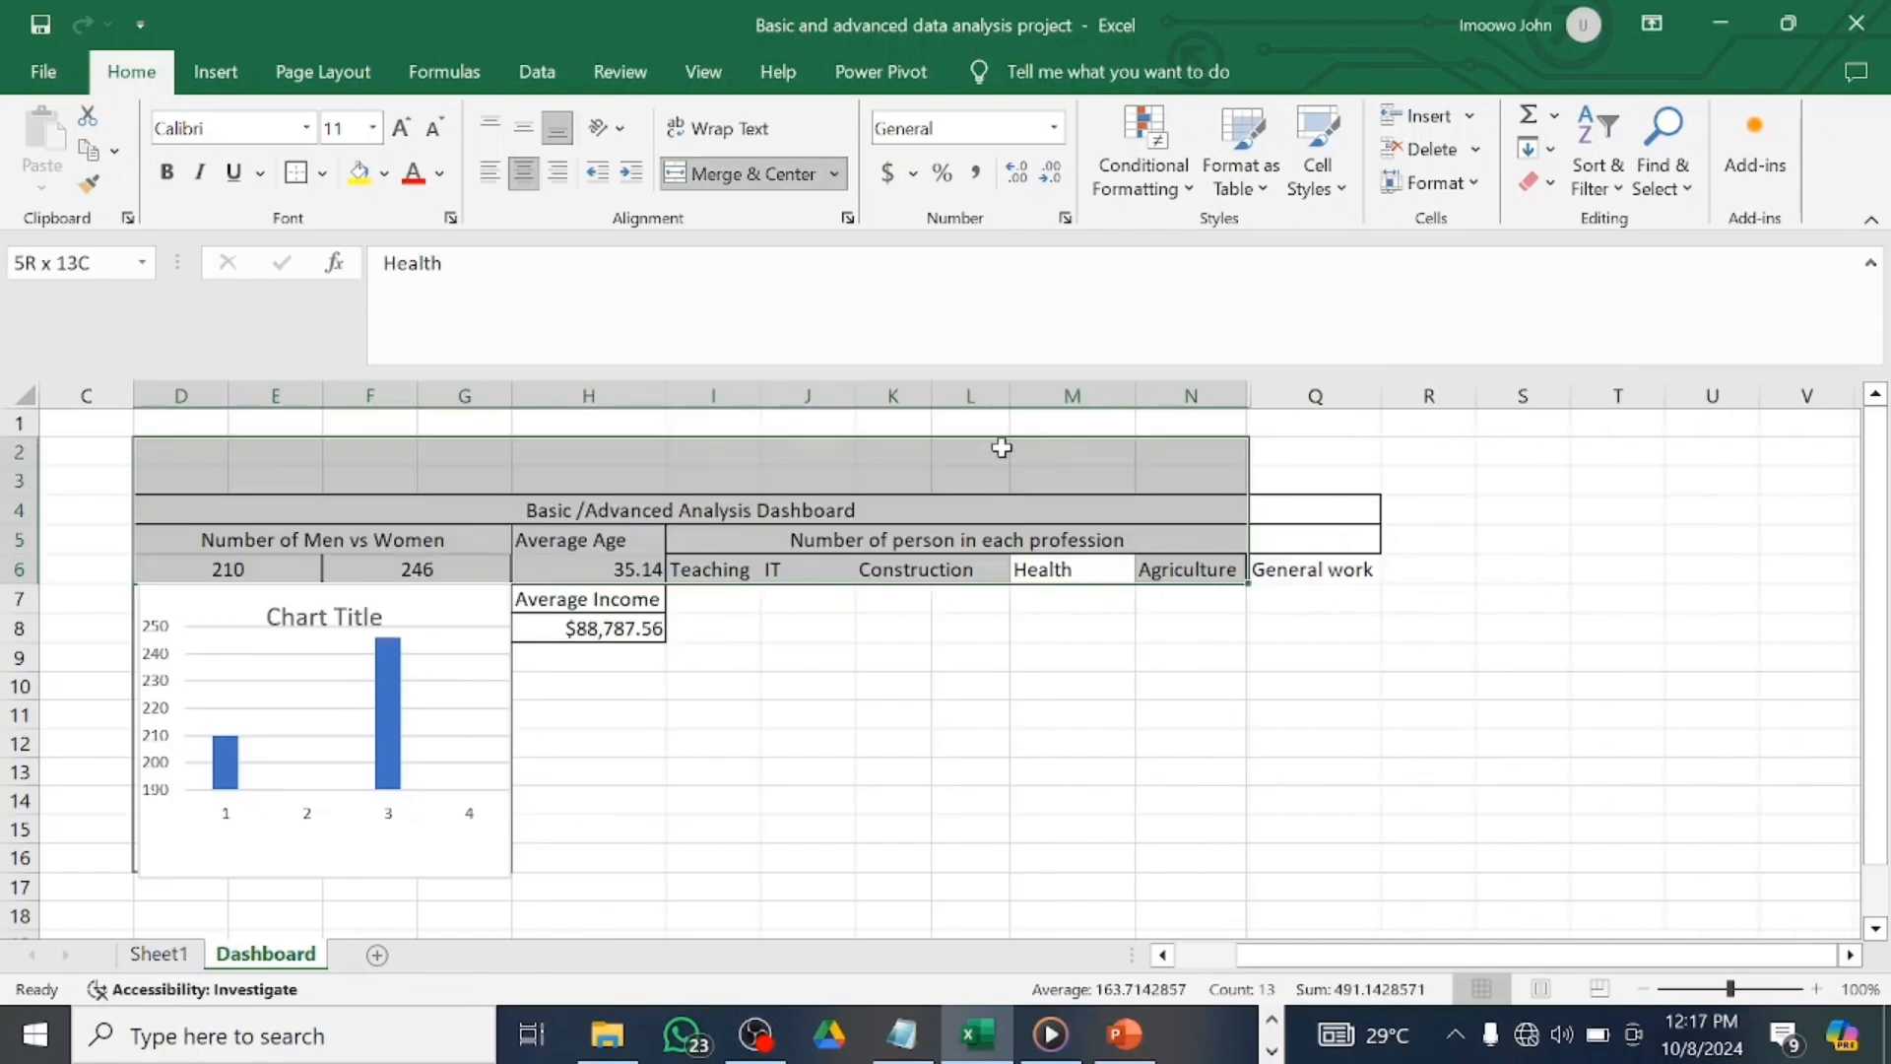
pyautogui.moveTo(1072, 570); pyautogui.dragTo(1300, 569)
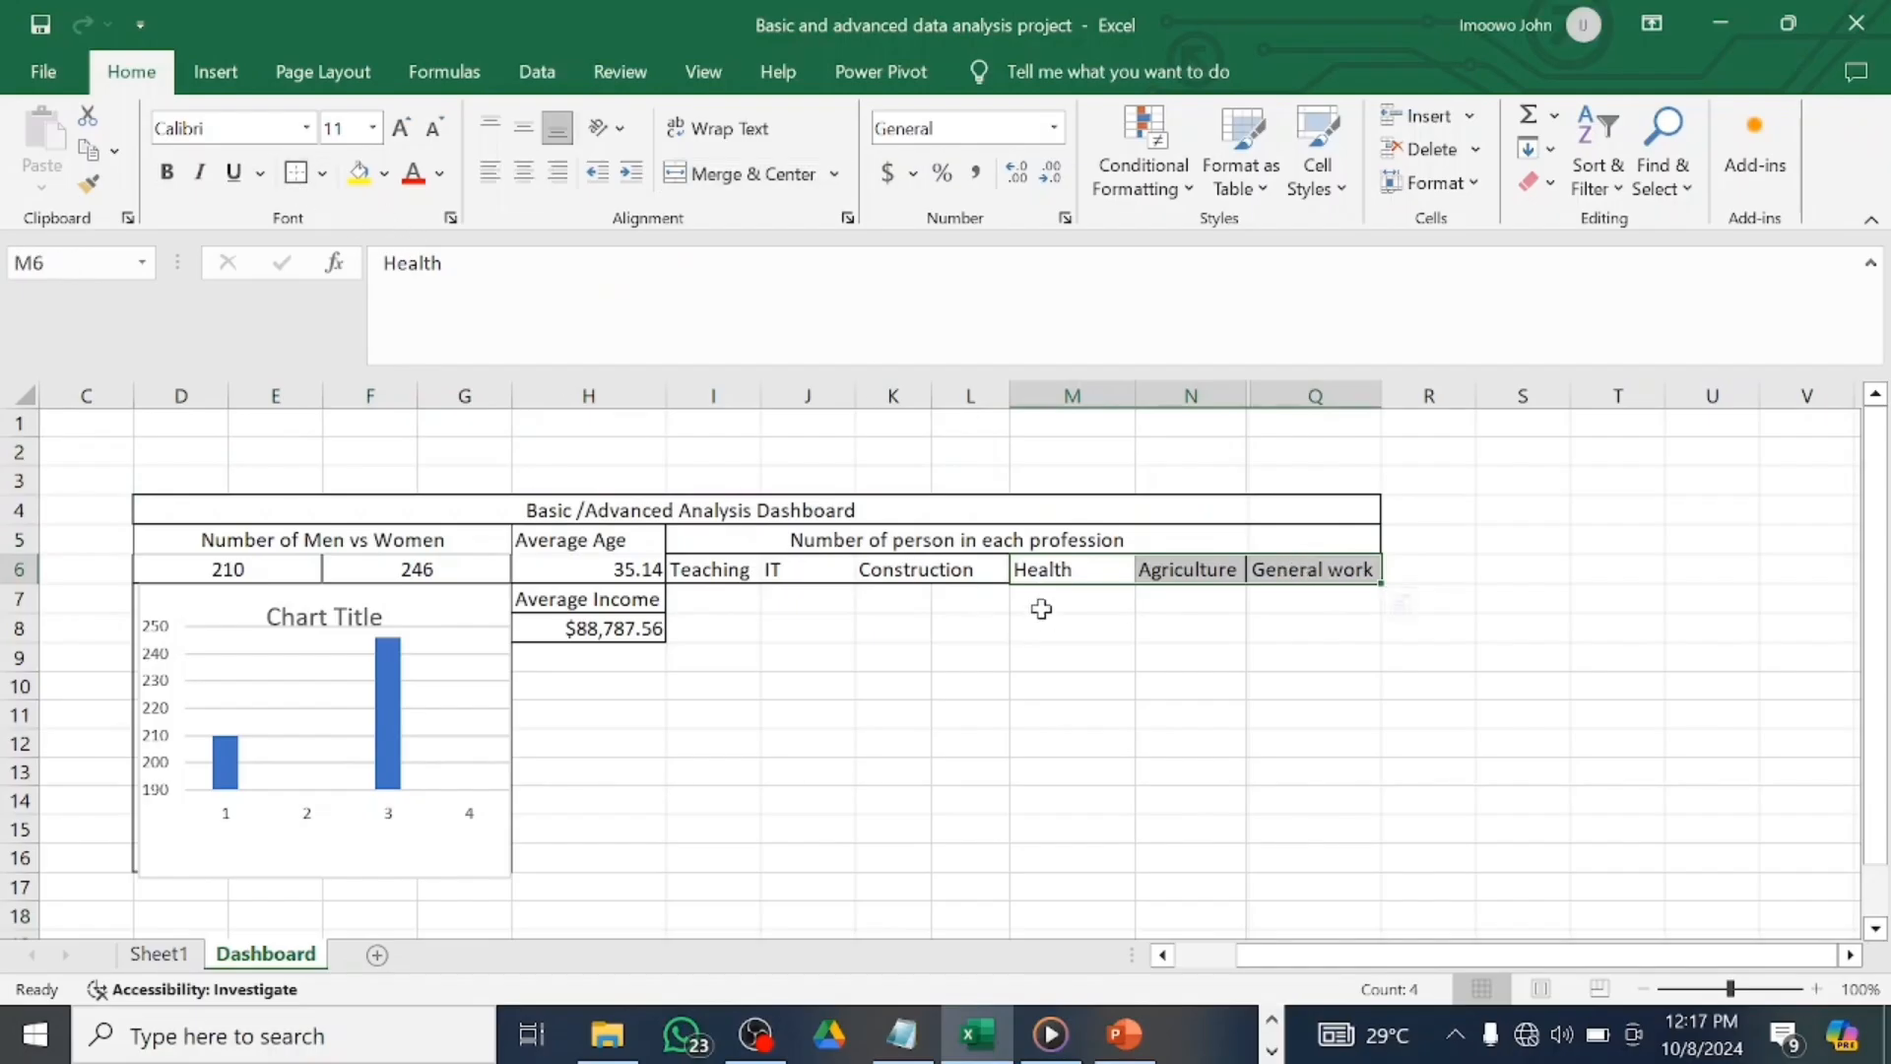
# Select the row 6 profession cells from Health back to IT, ending on I7 below Teaching.
pyautogui.click(1056, 573)
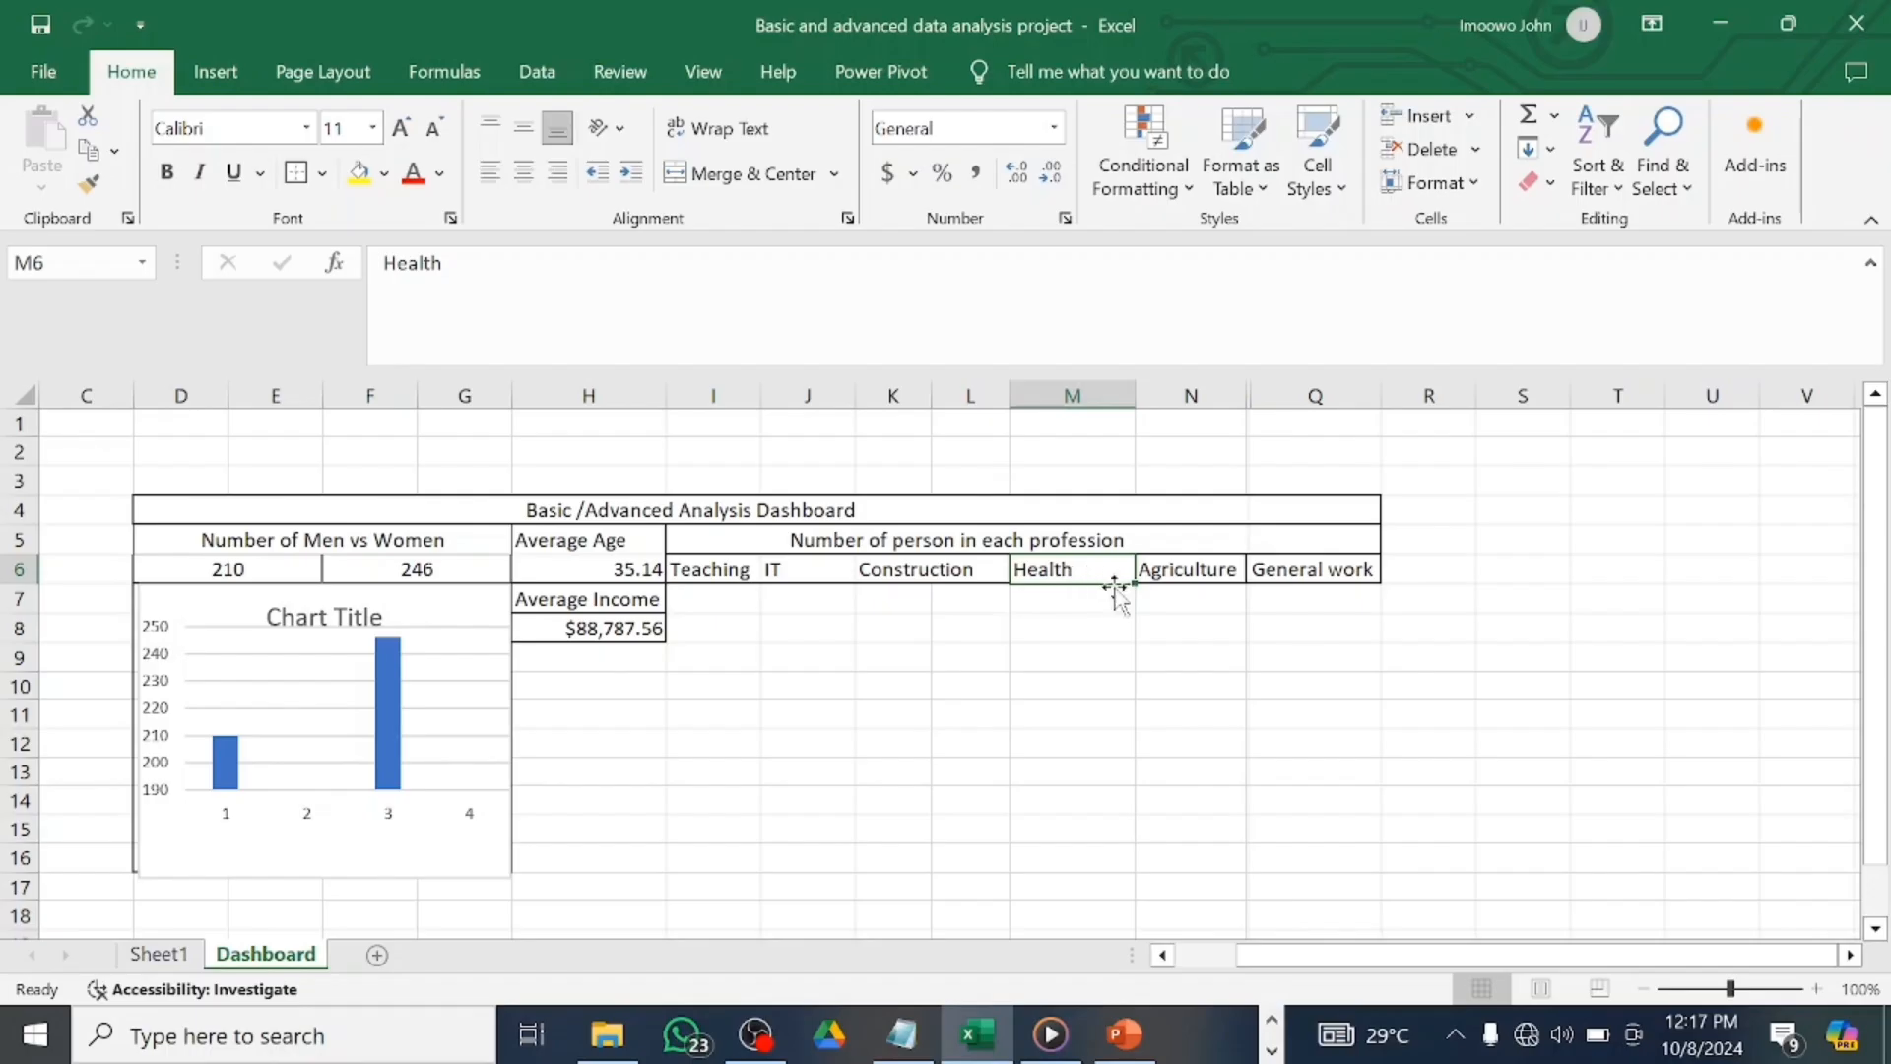
pyautogui.moveTo(1102, 569); pyautogui.dragTo(946, 566)
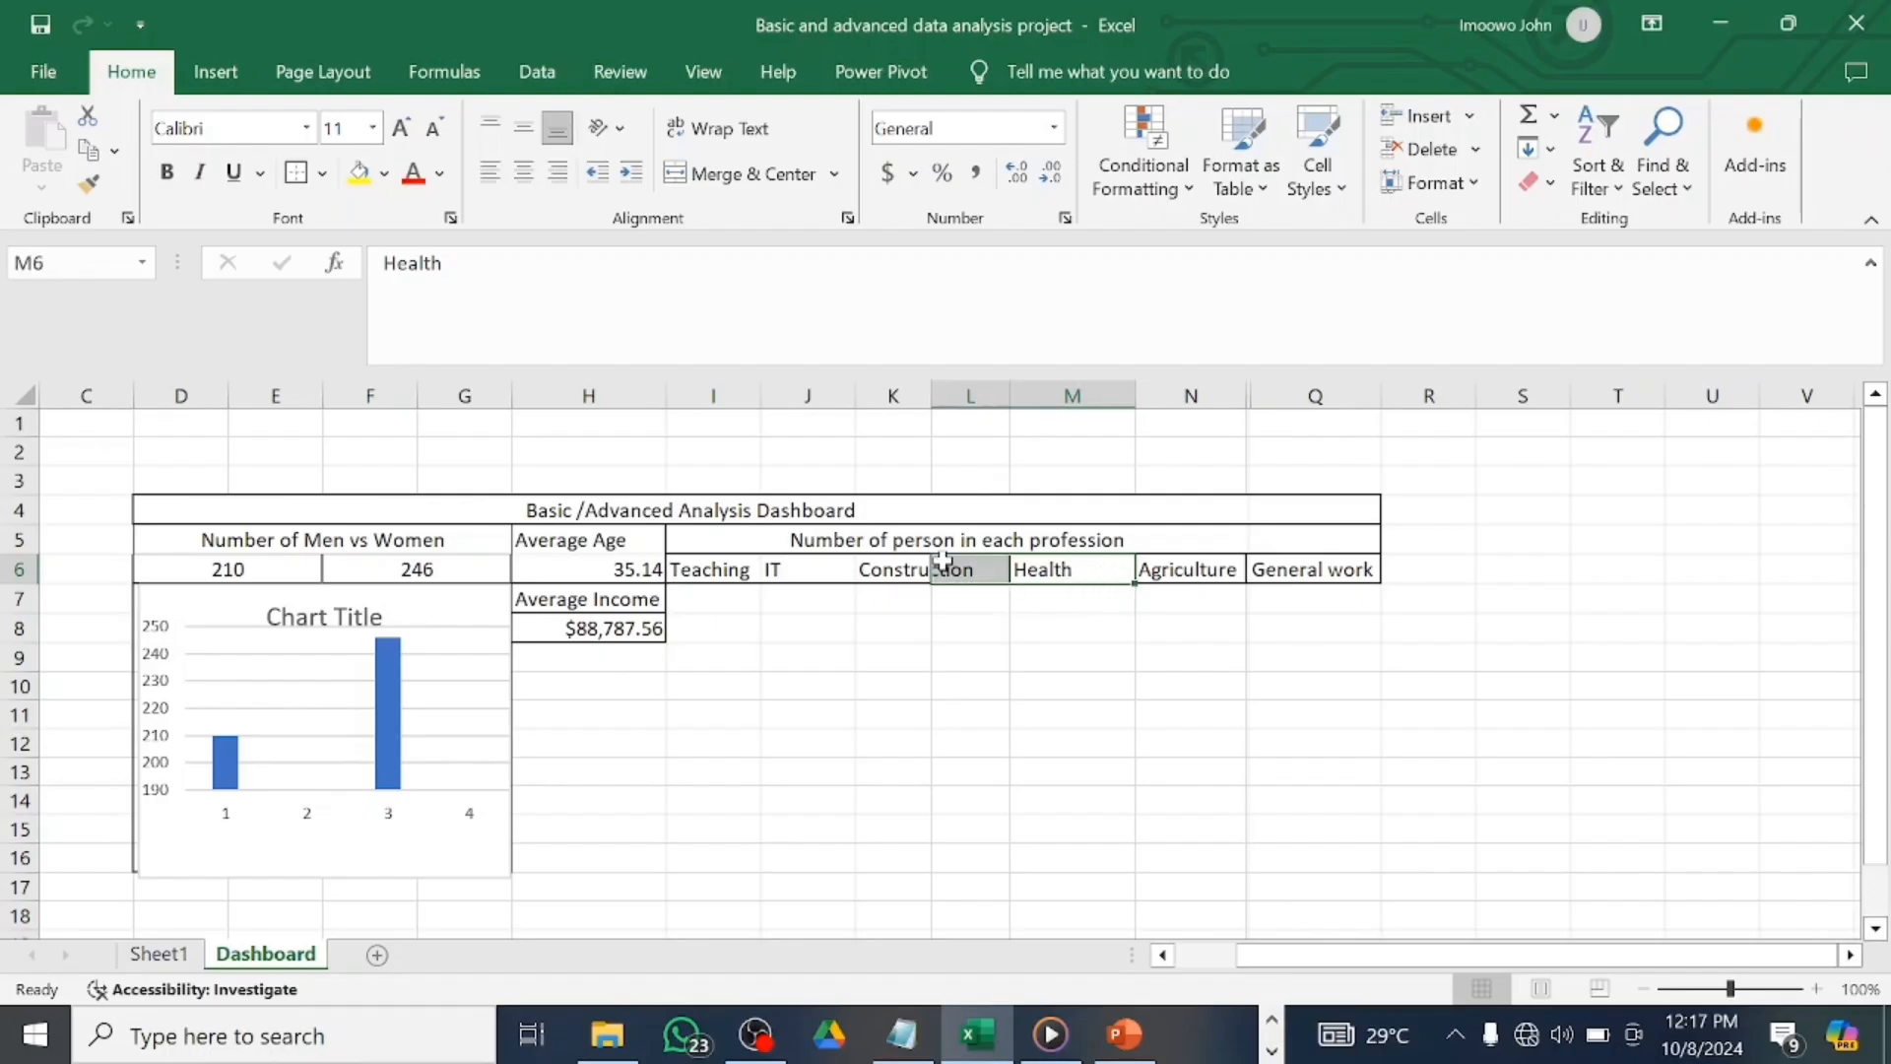
pyautogui.click(943, 562)
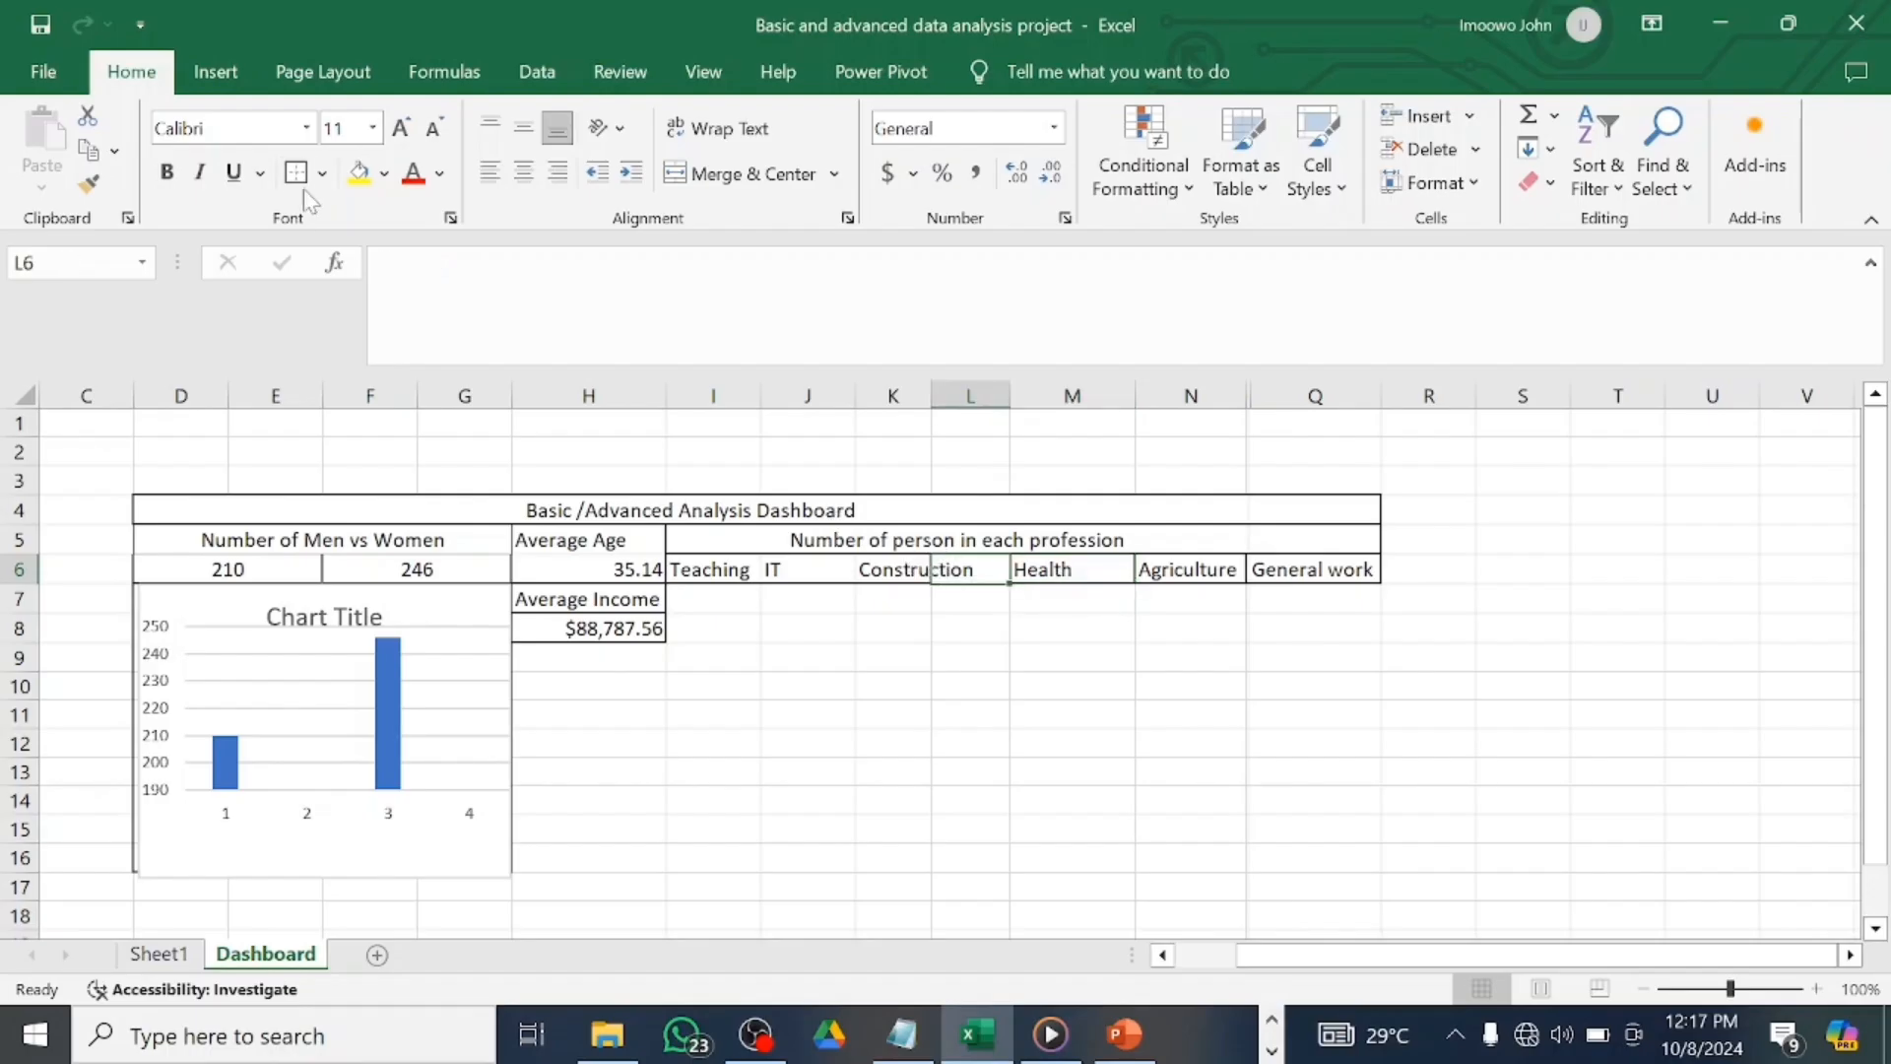
pyautogui.click(807, 577)
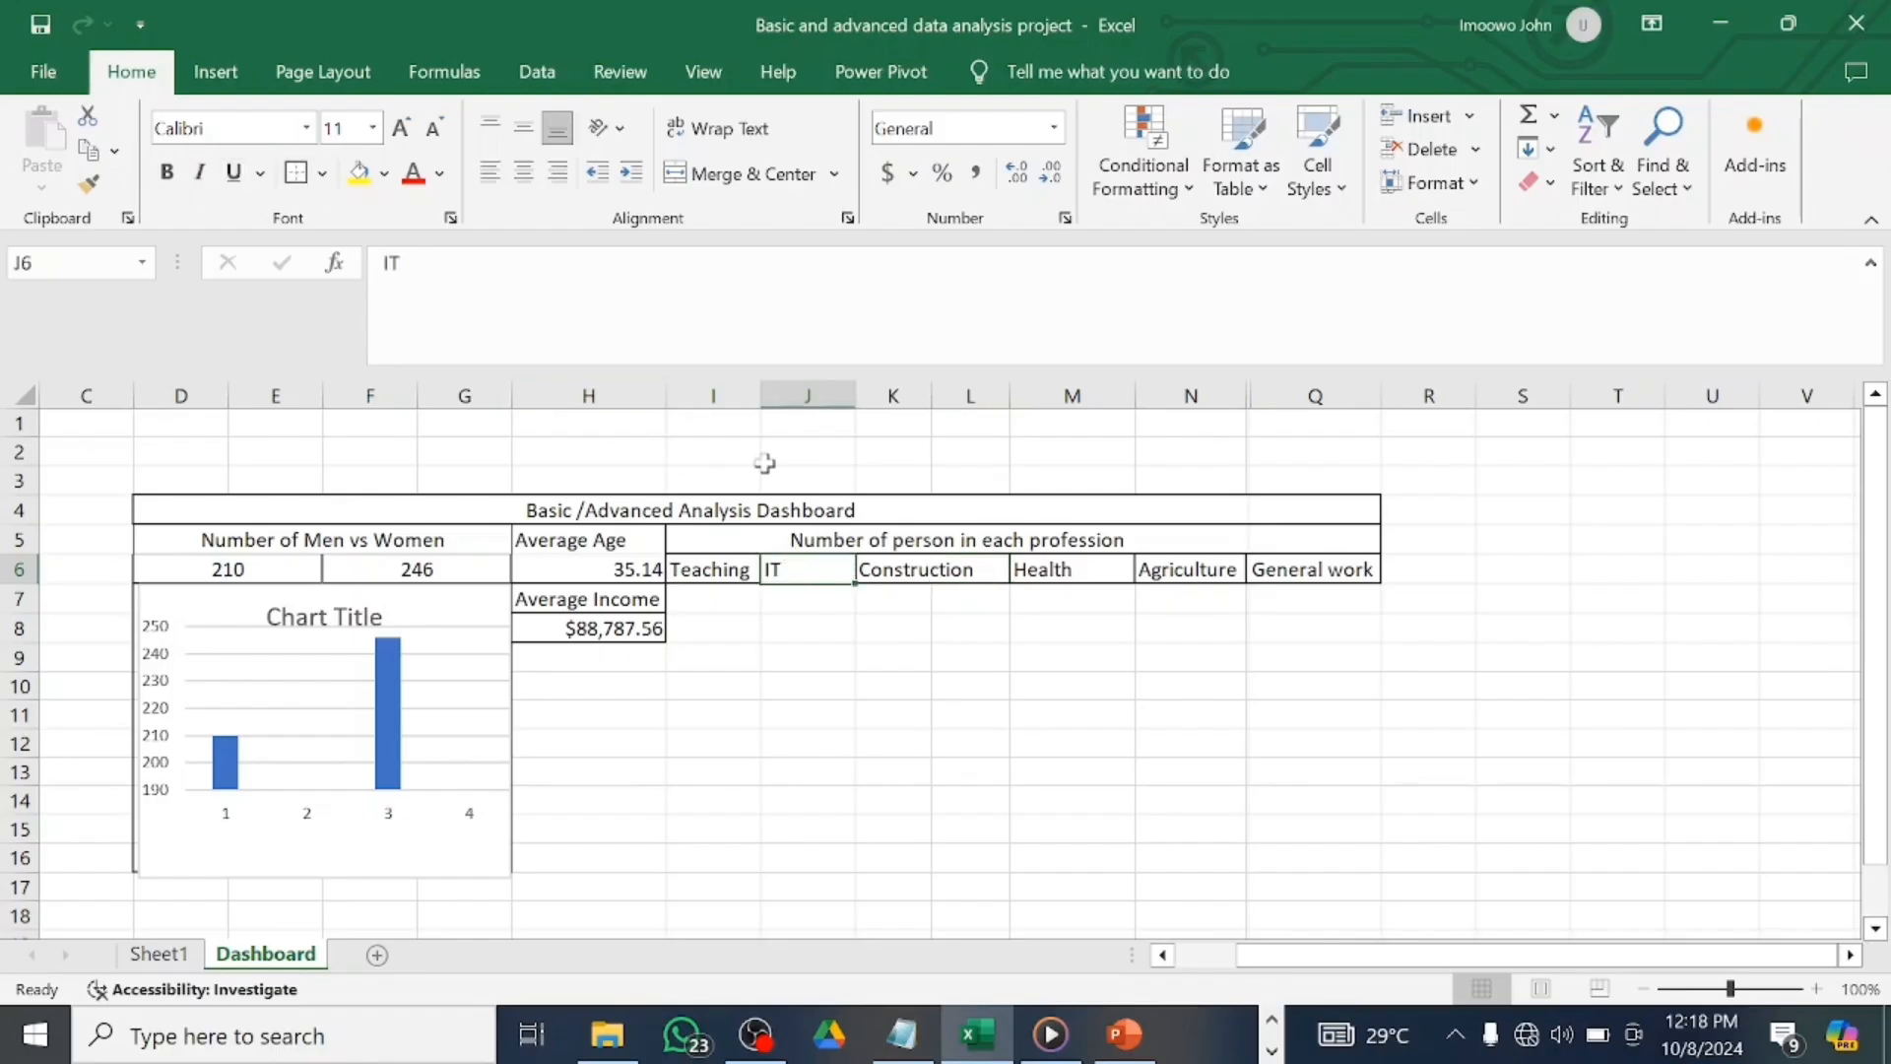
pyautogui.click(842, 603)
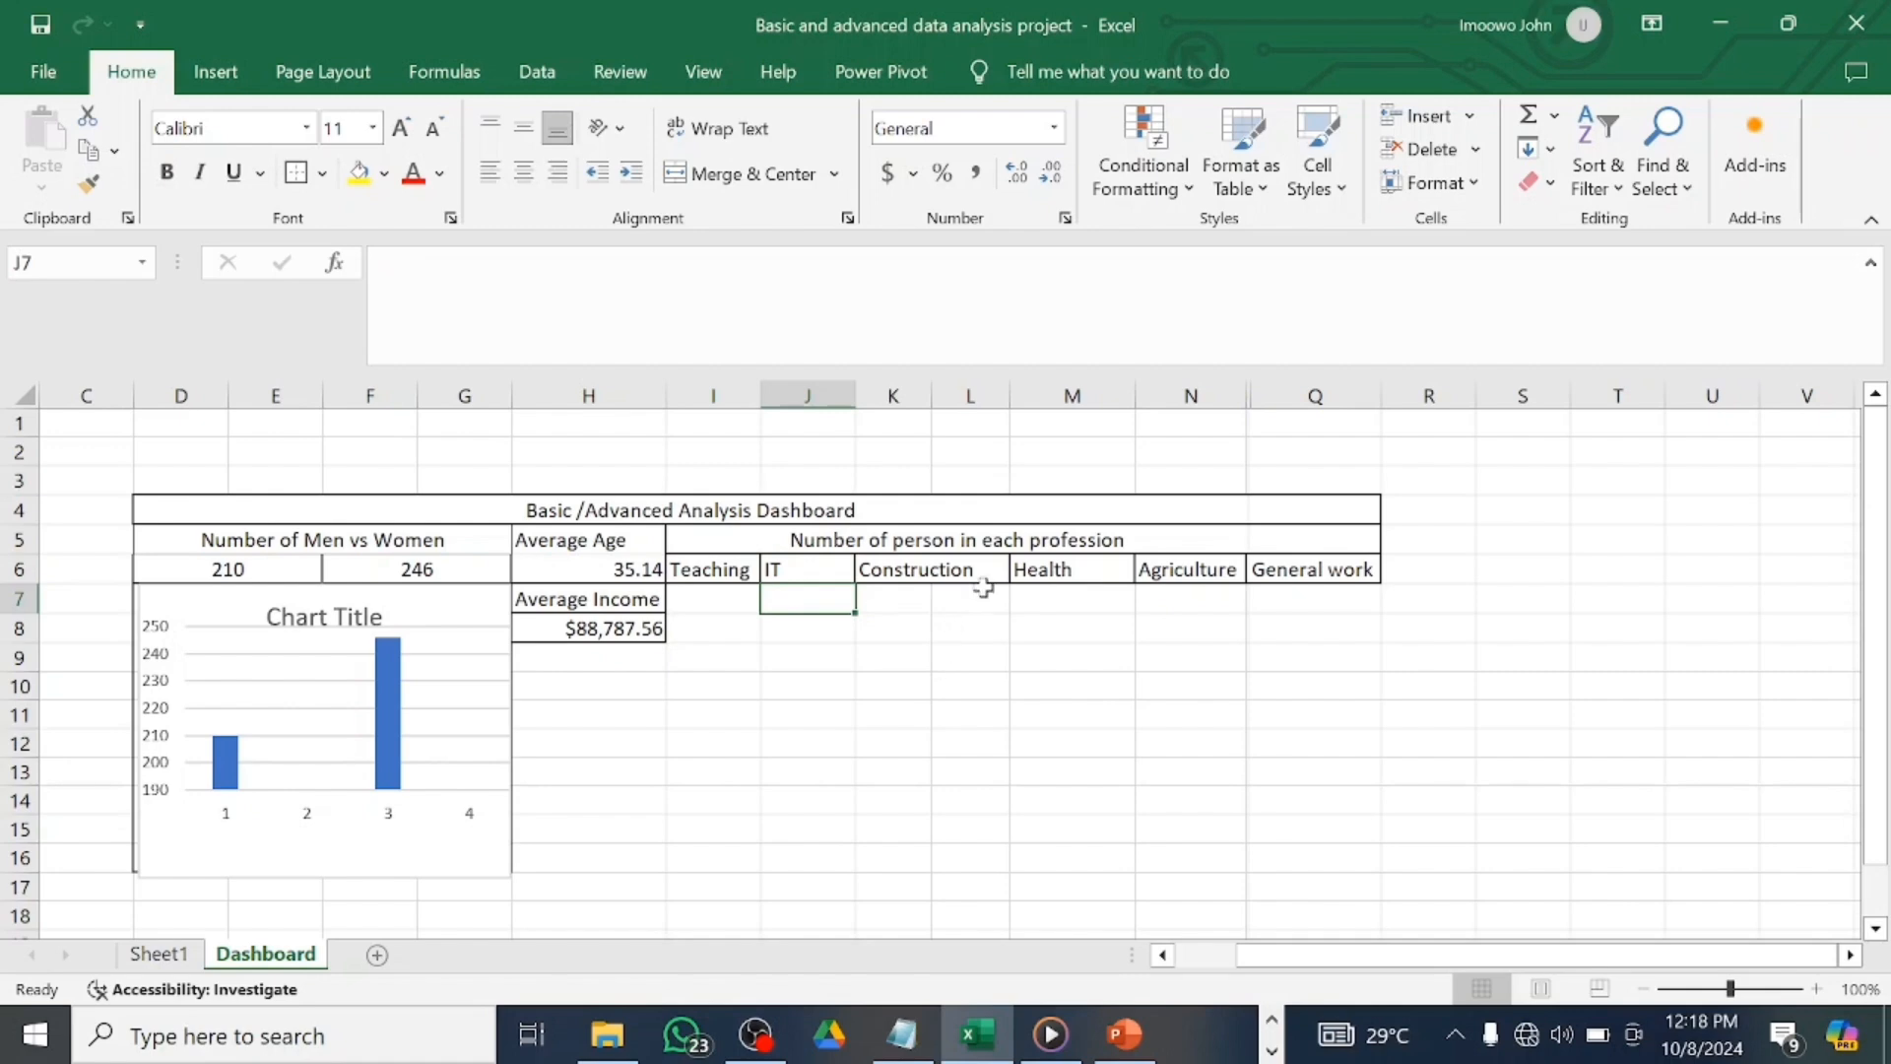
pyautogui.moveTo(983, 588); pyautogui.dragTo(906, 650)
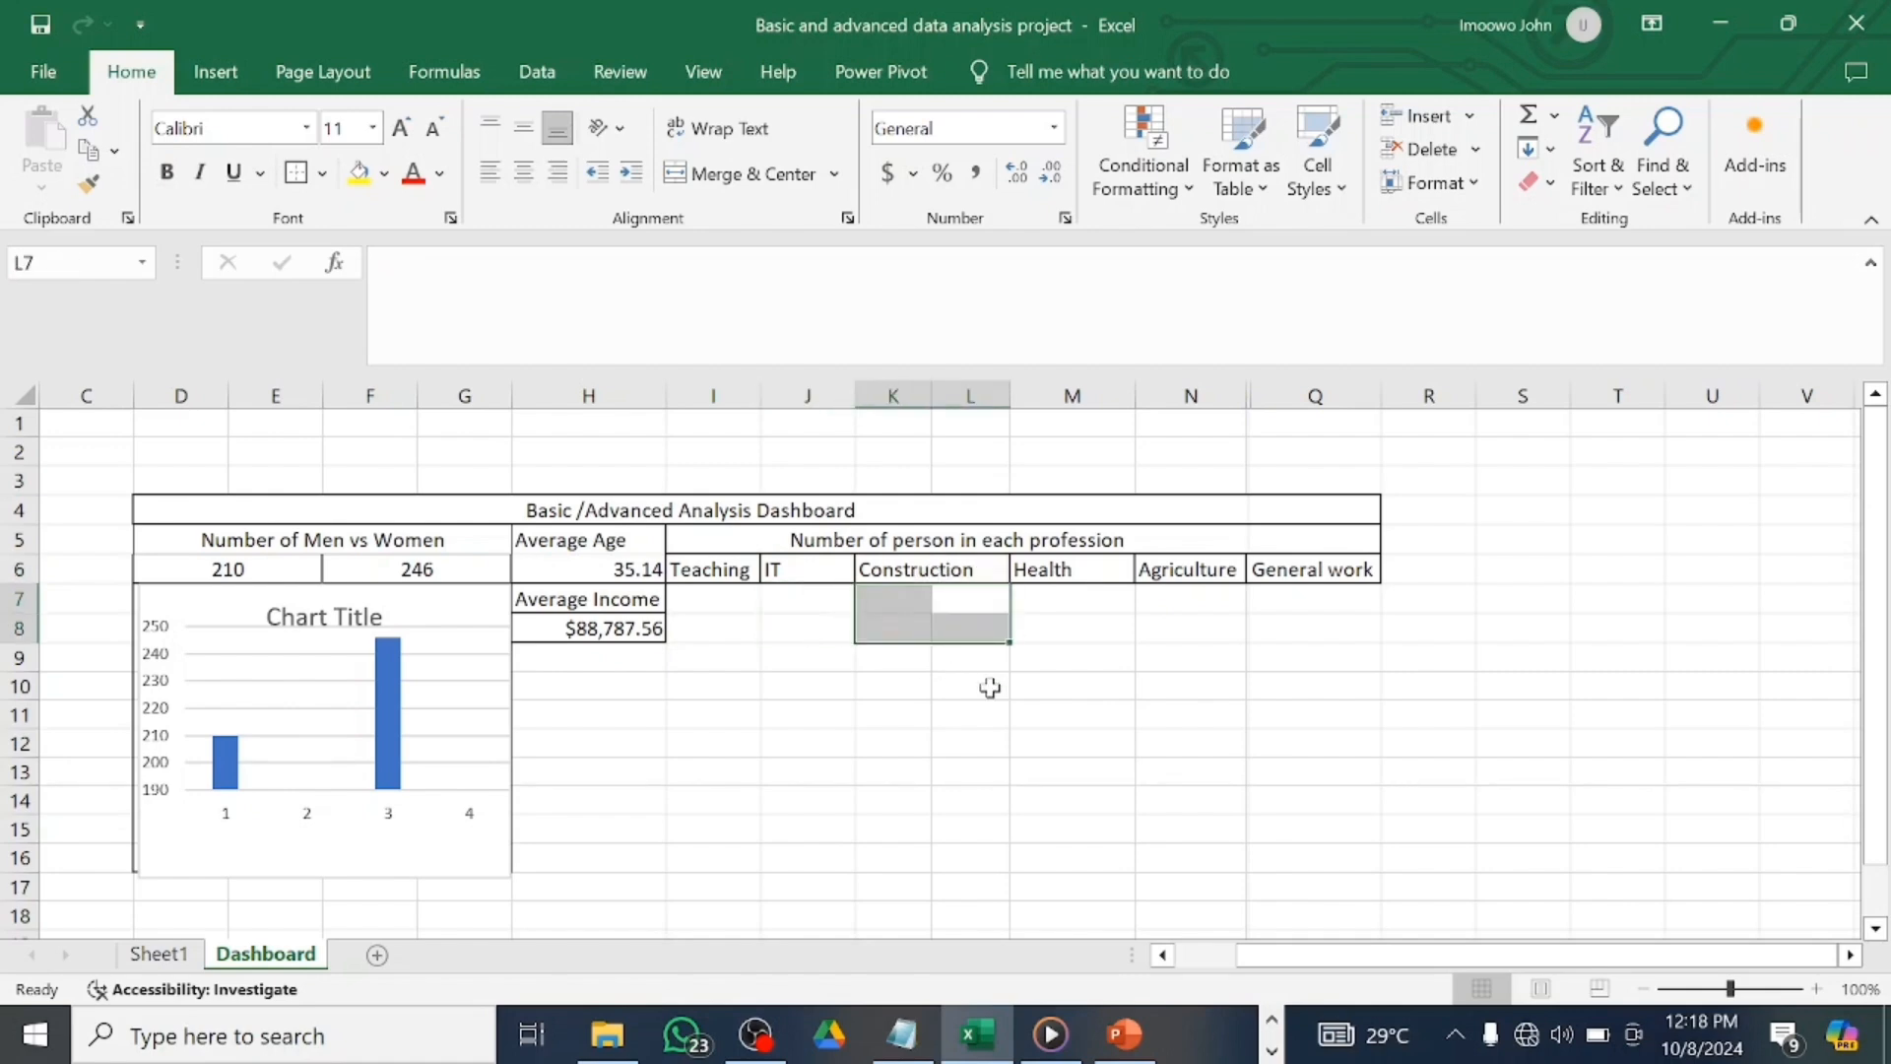
pyautogui.click(740, 605)
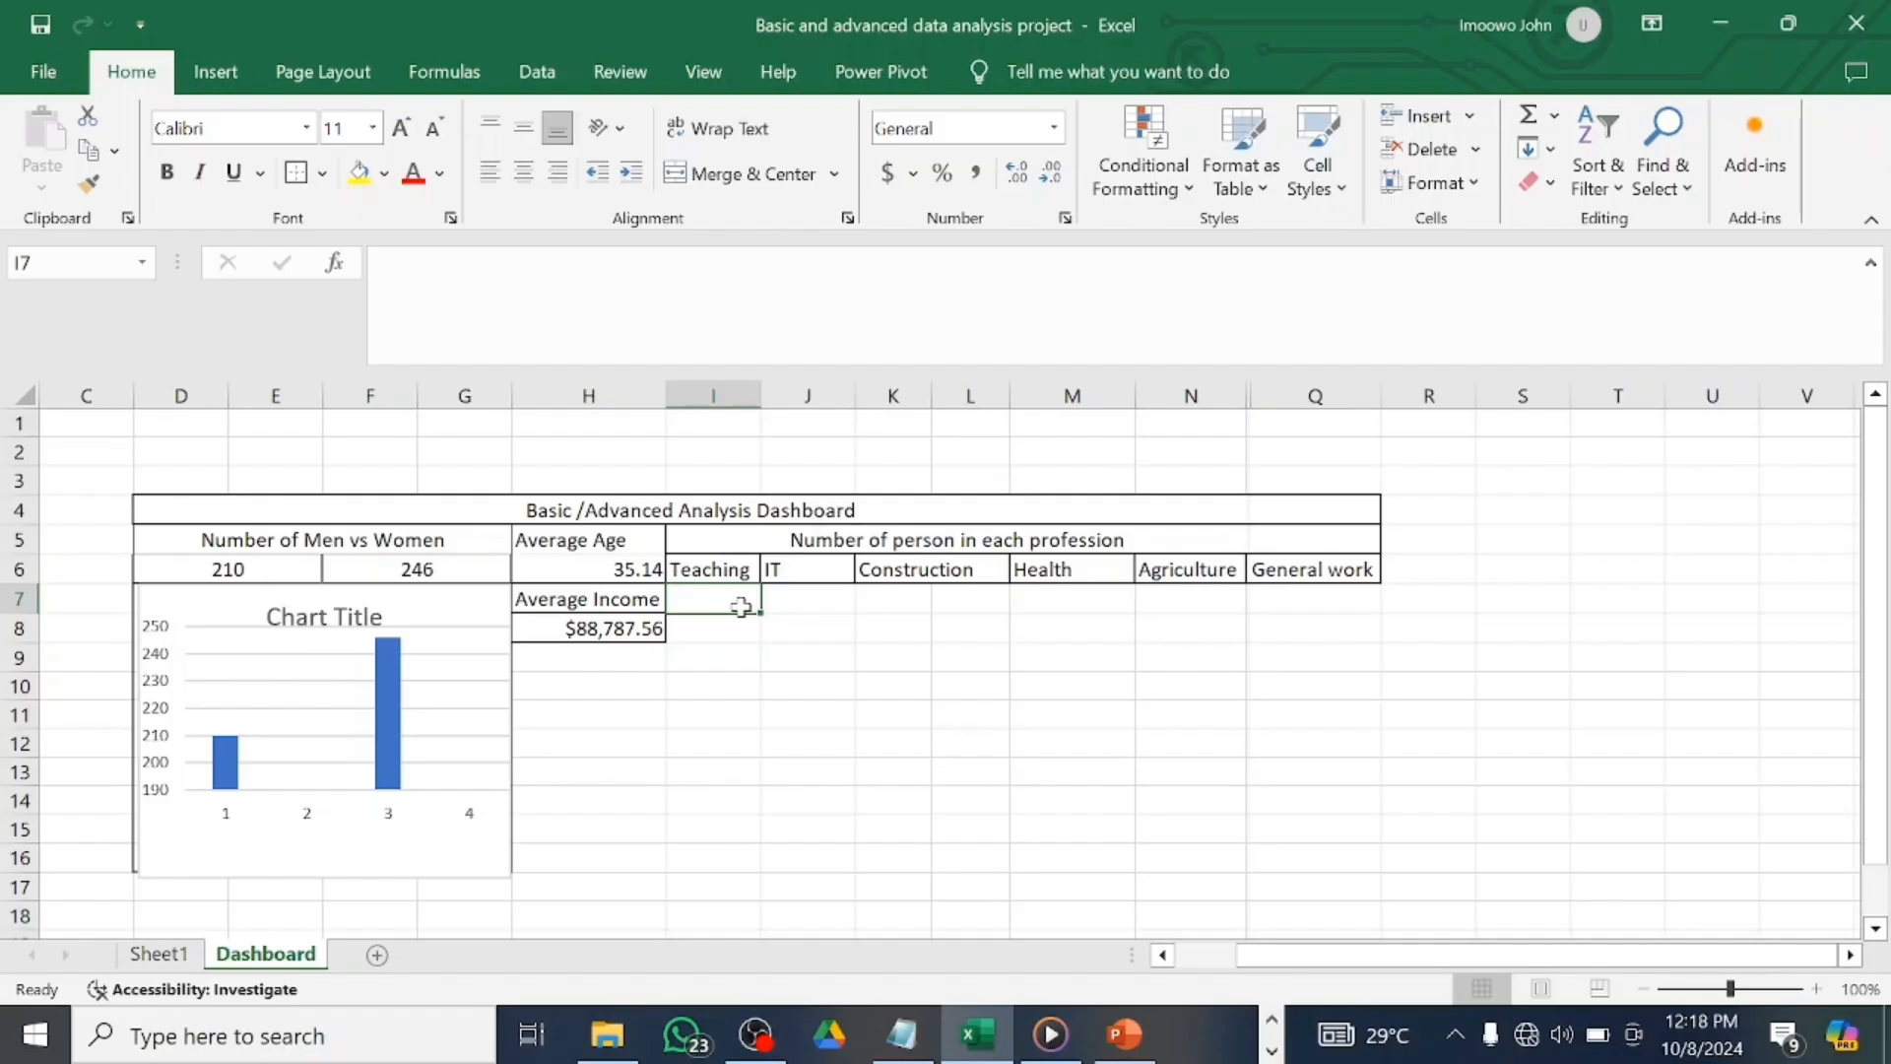
# Link the Teaching, IT and Construction counts in row 7 to Sheet1's AR4, AS4 and AT4.
pyautogui.write('=')
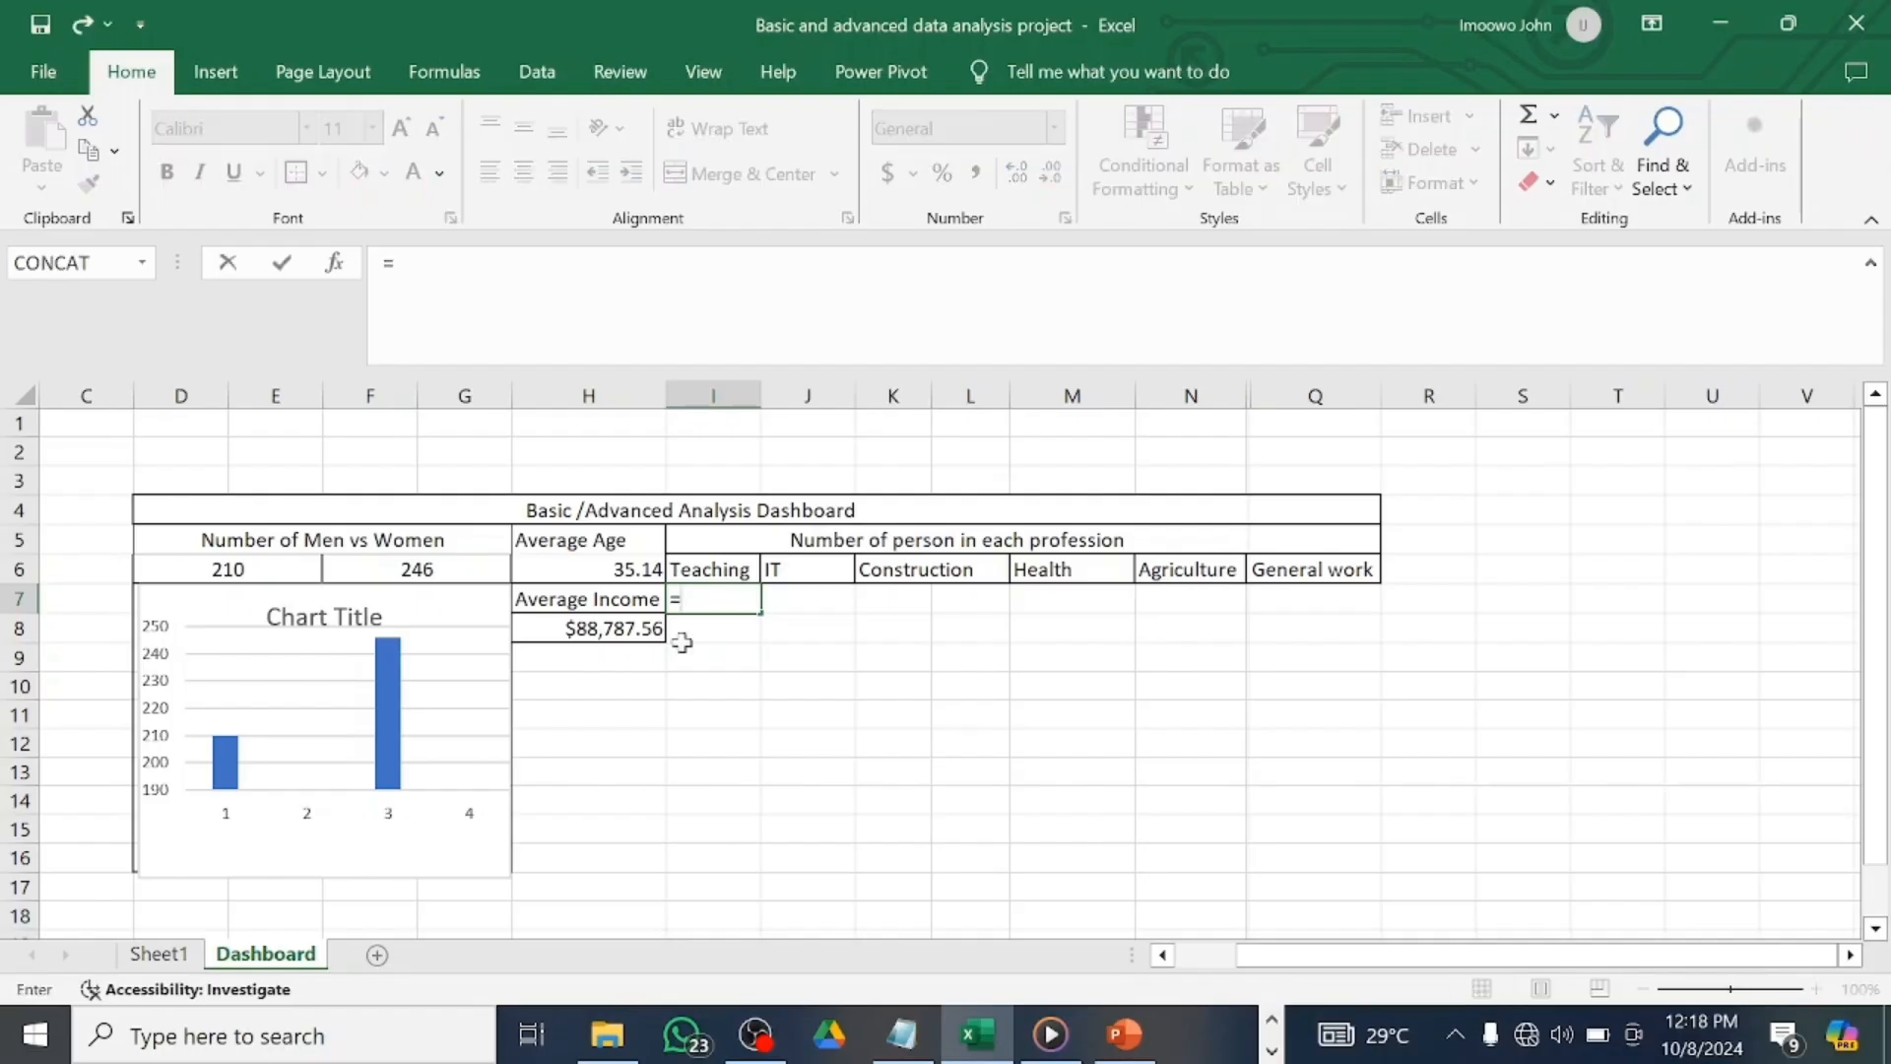
pyautogui.click(158, 953)
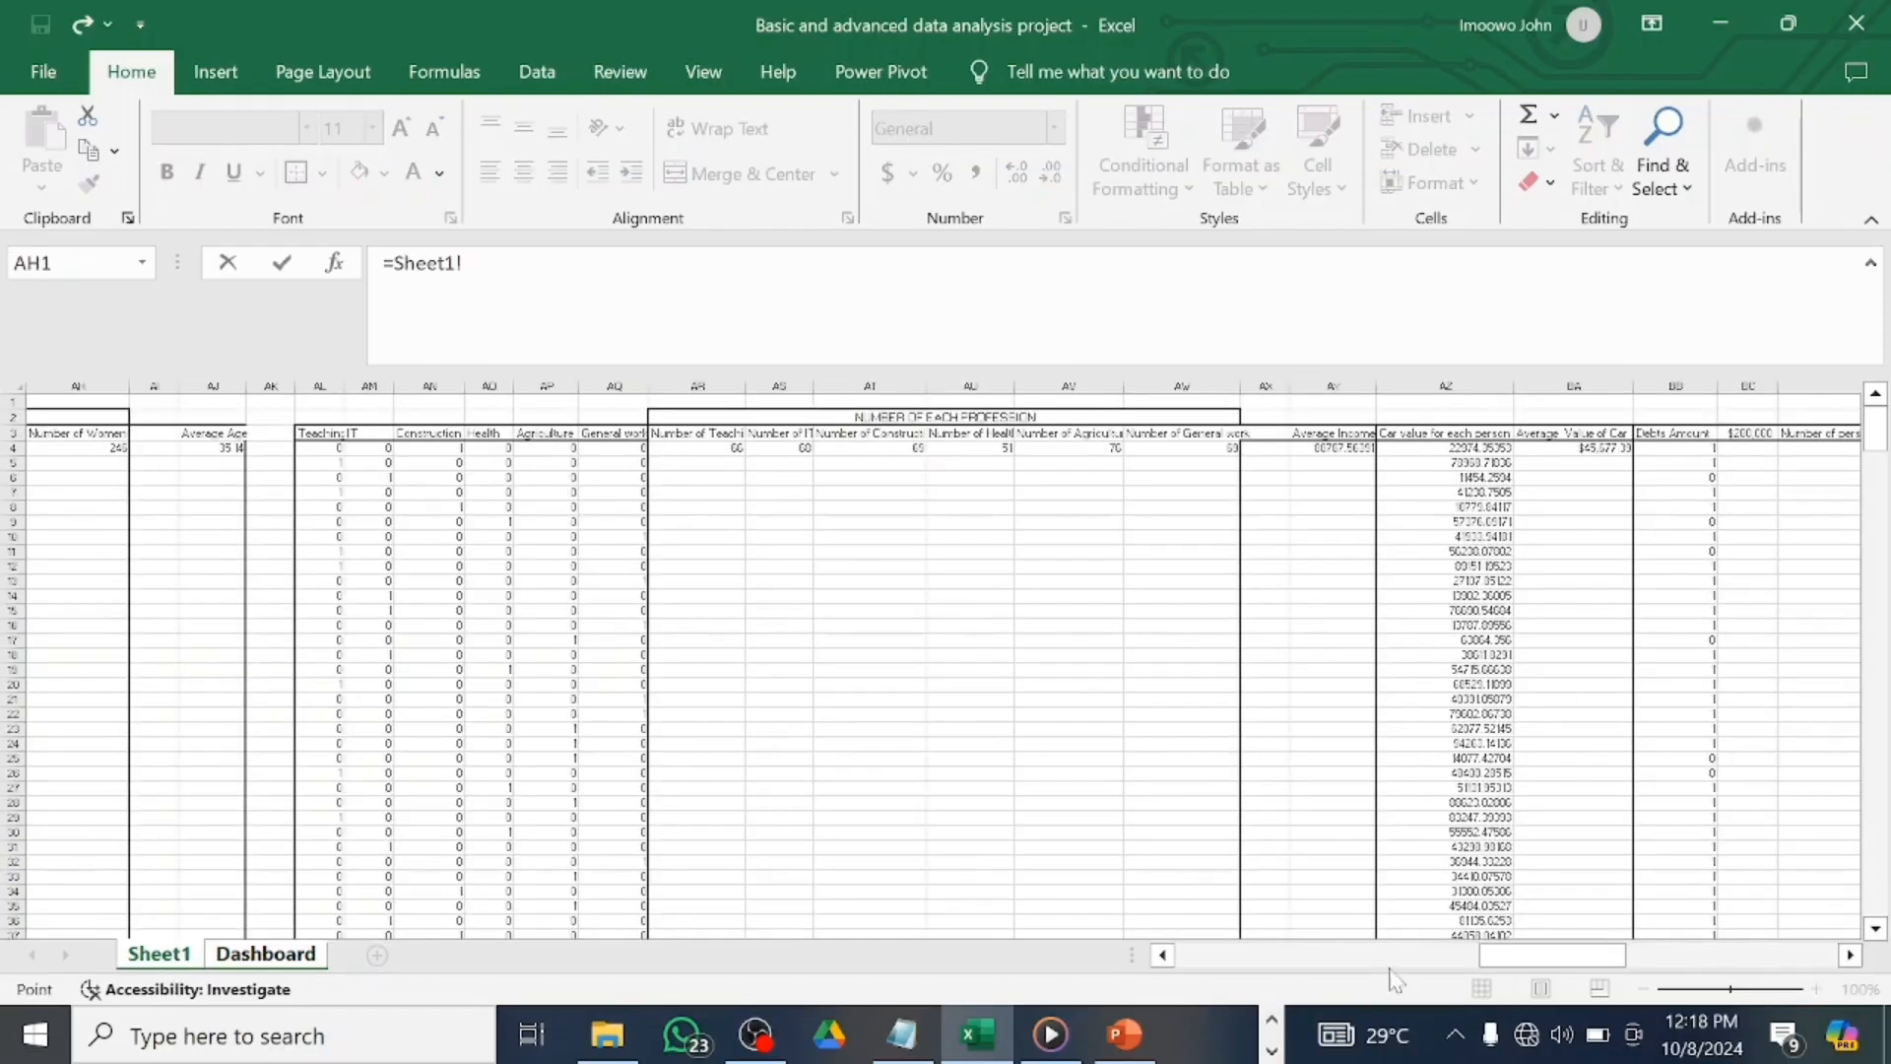
pyautogui.click(726, 450)
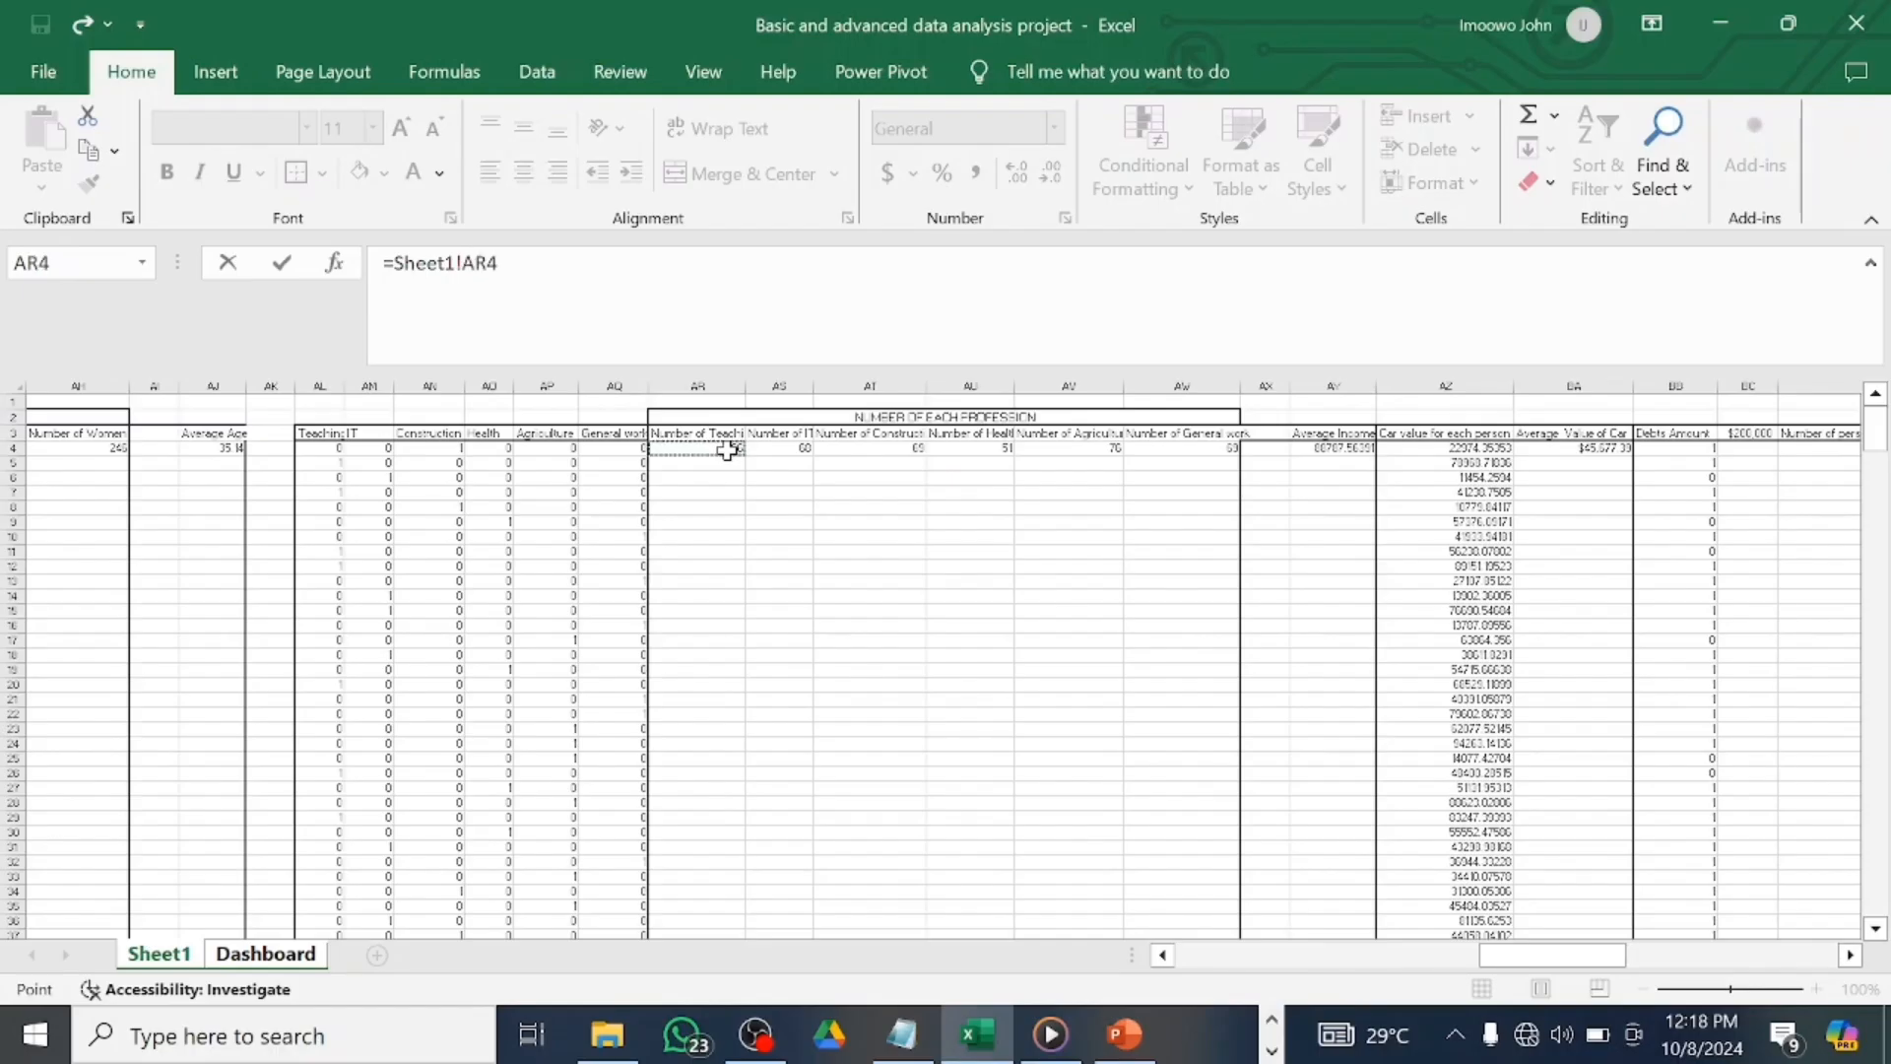
pyautogui.press('Return')
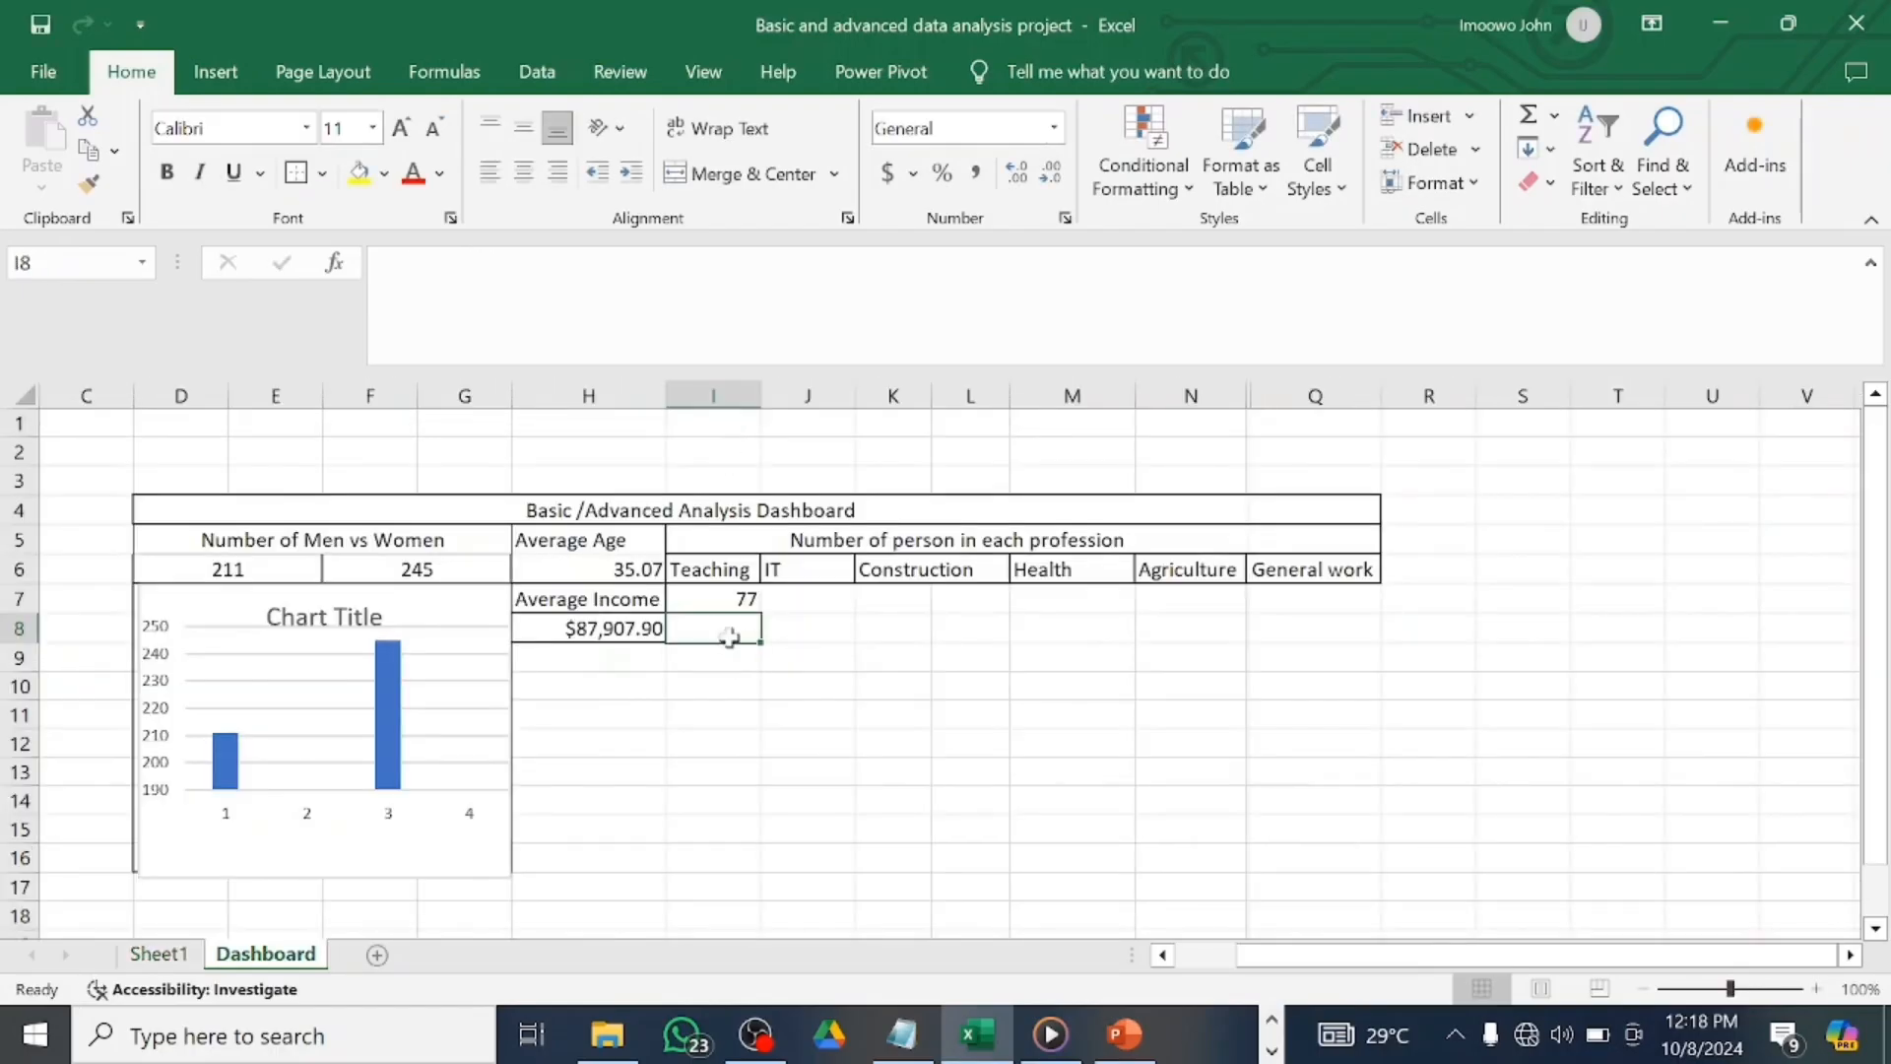
pyautogui.click(802, 598)
pyautogui.write('=')
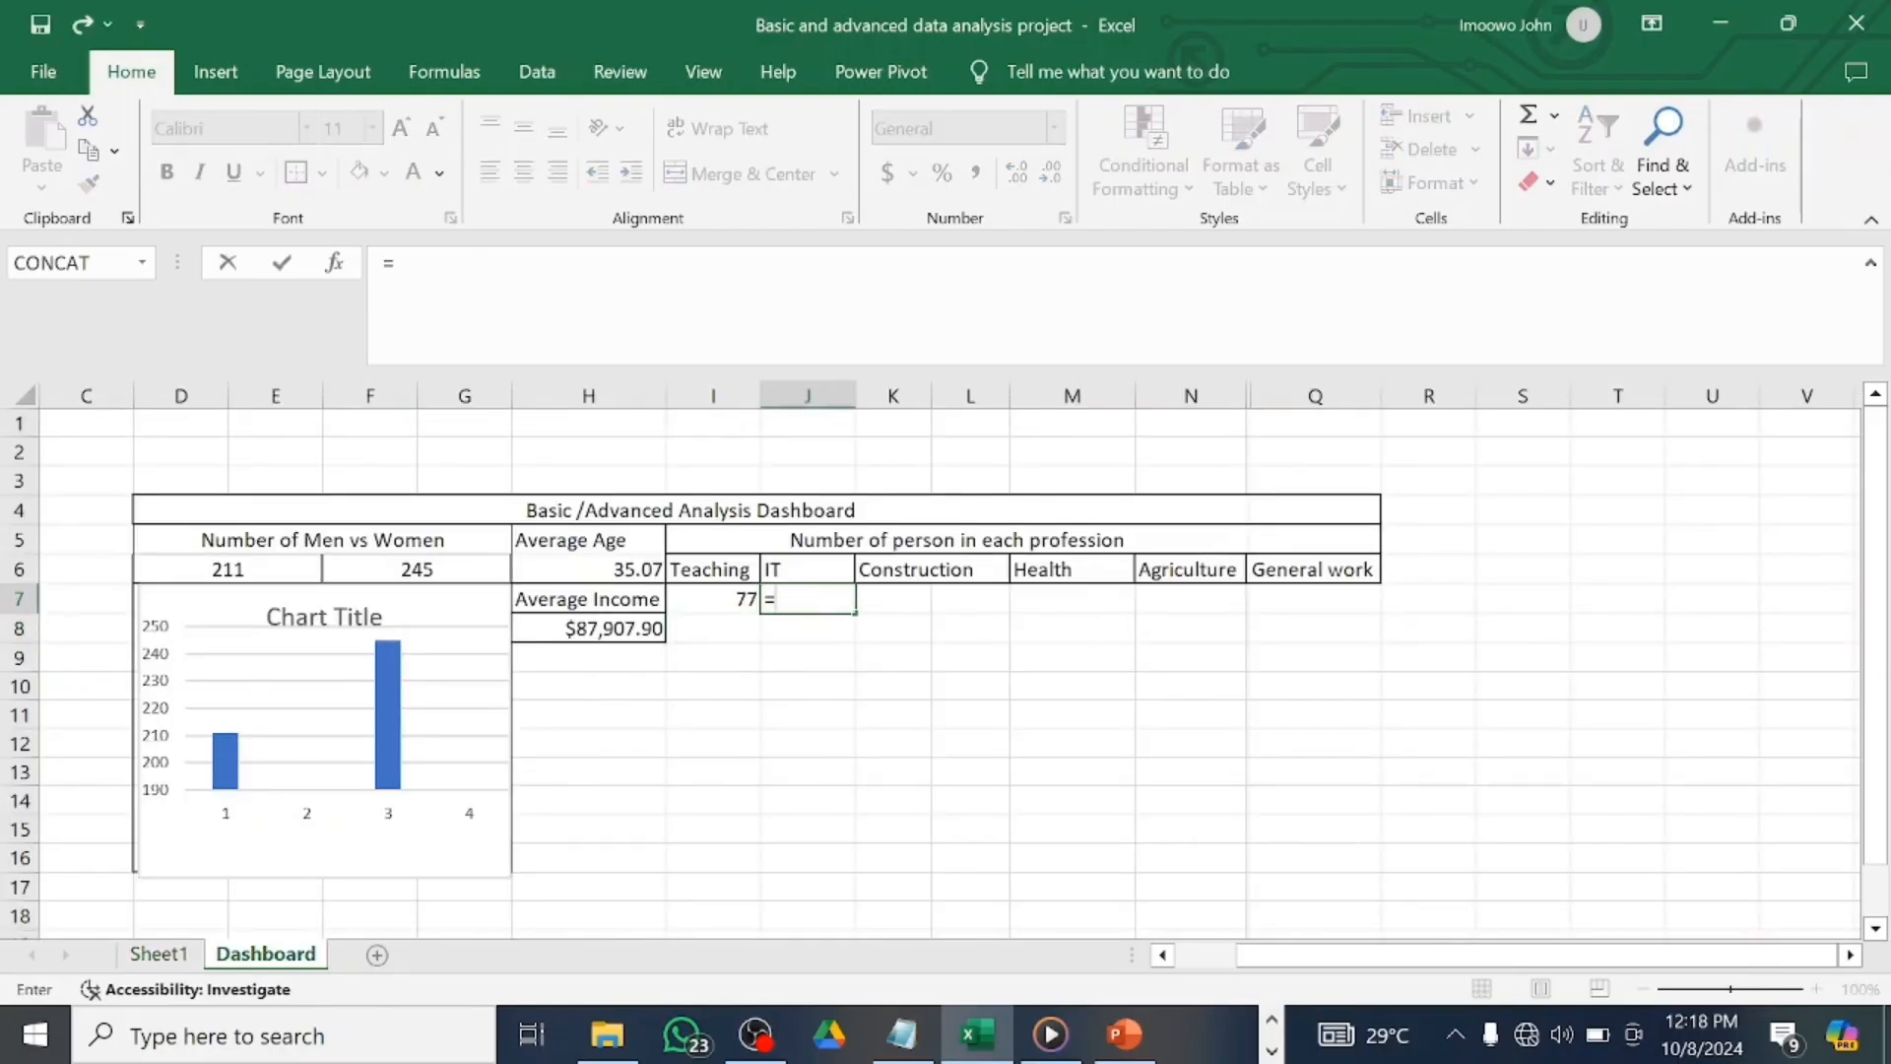
pyautogui.click(157, 953)
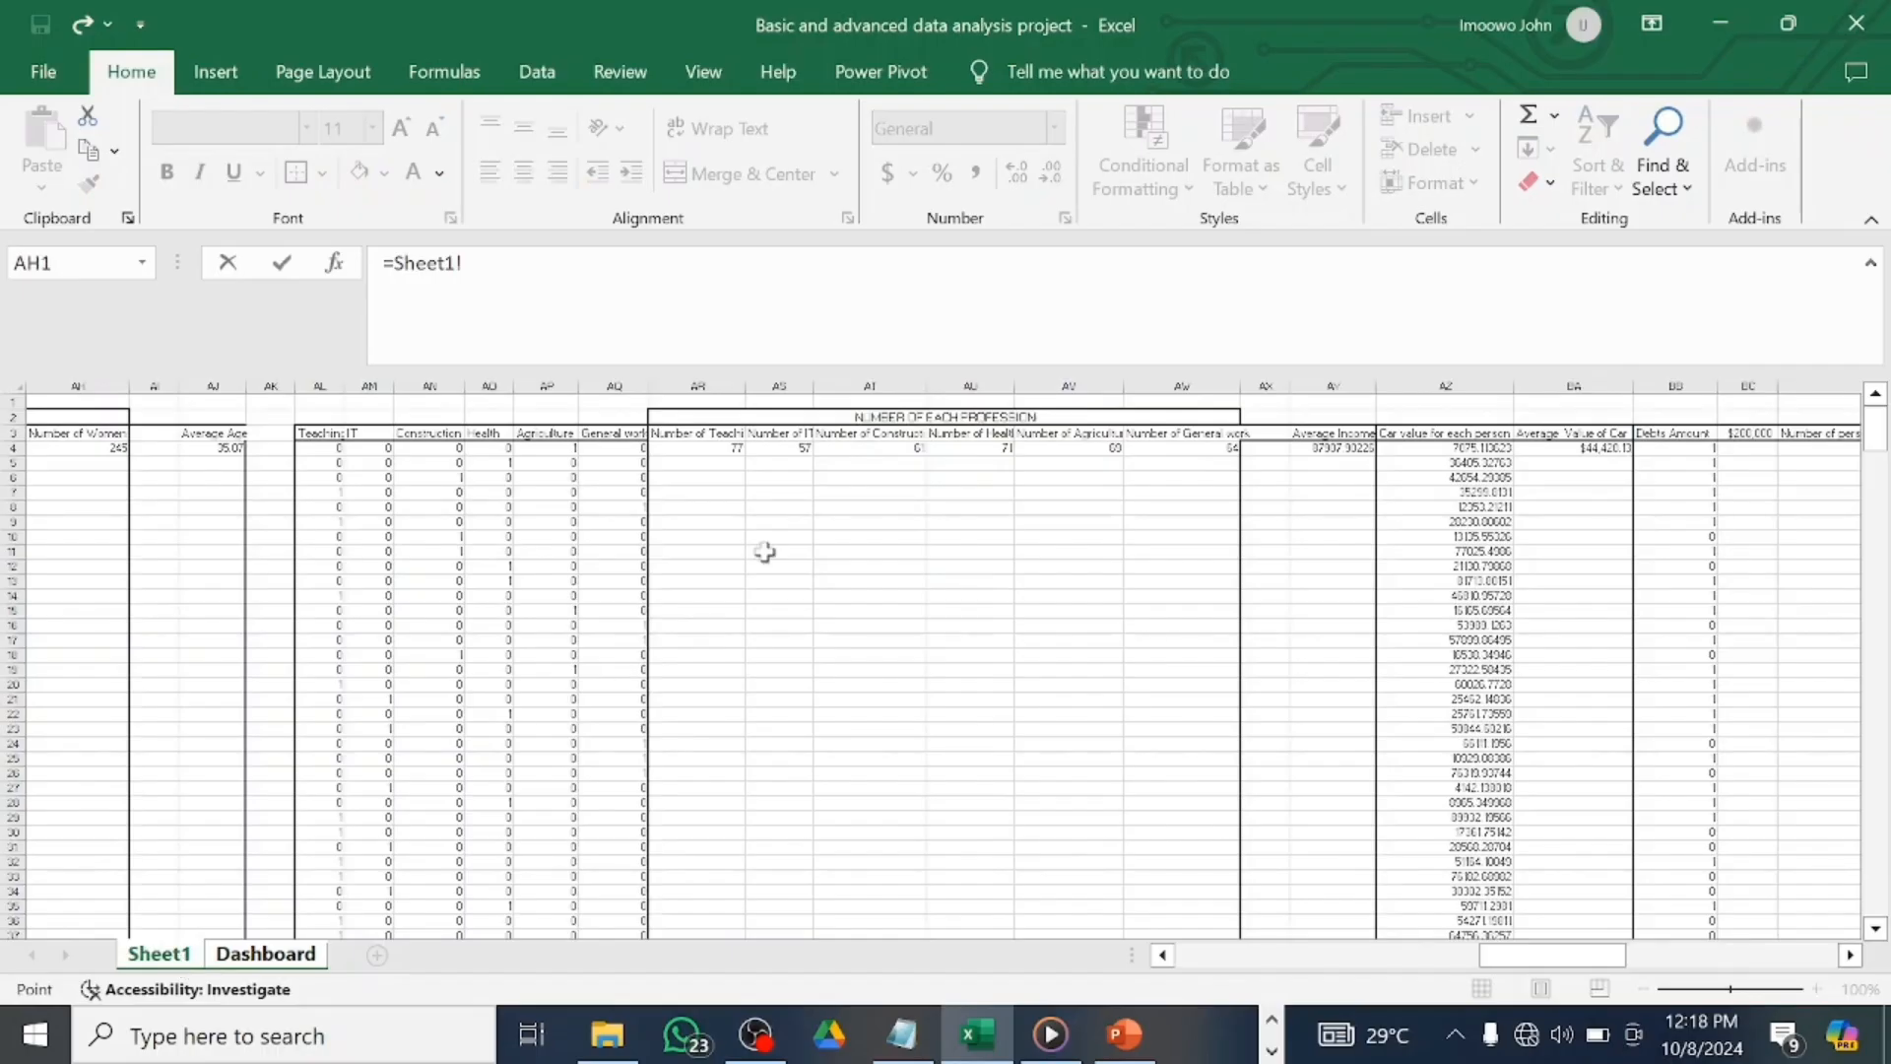
pyautogui.click(794, 448)
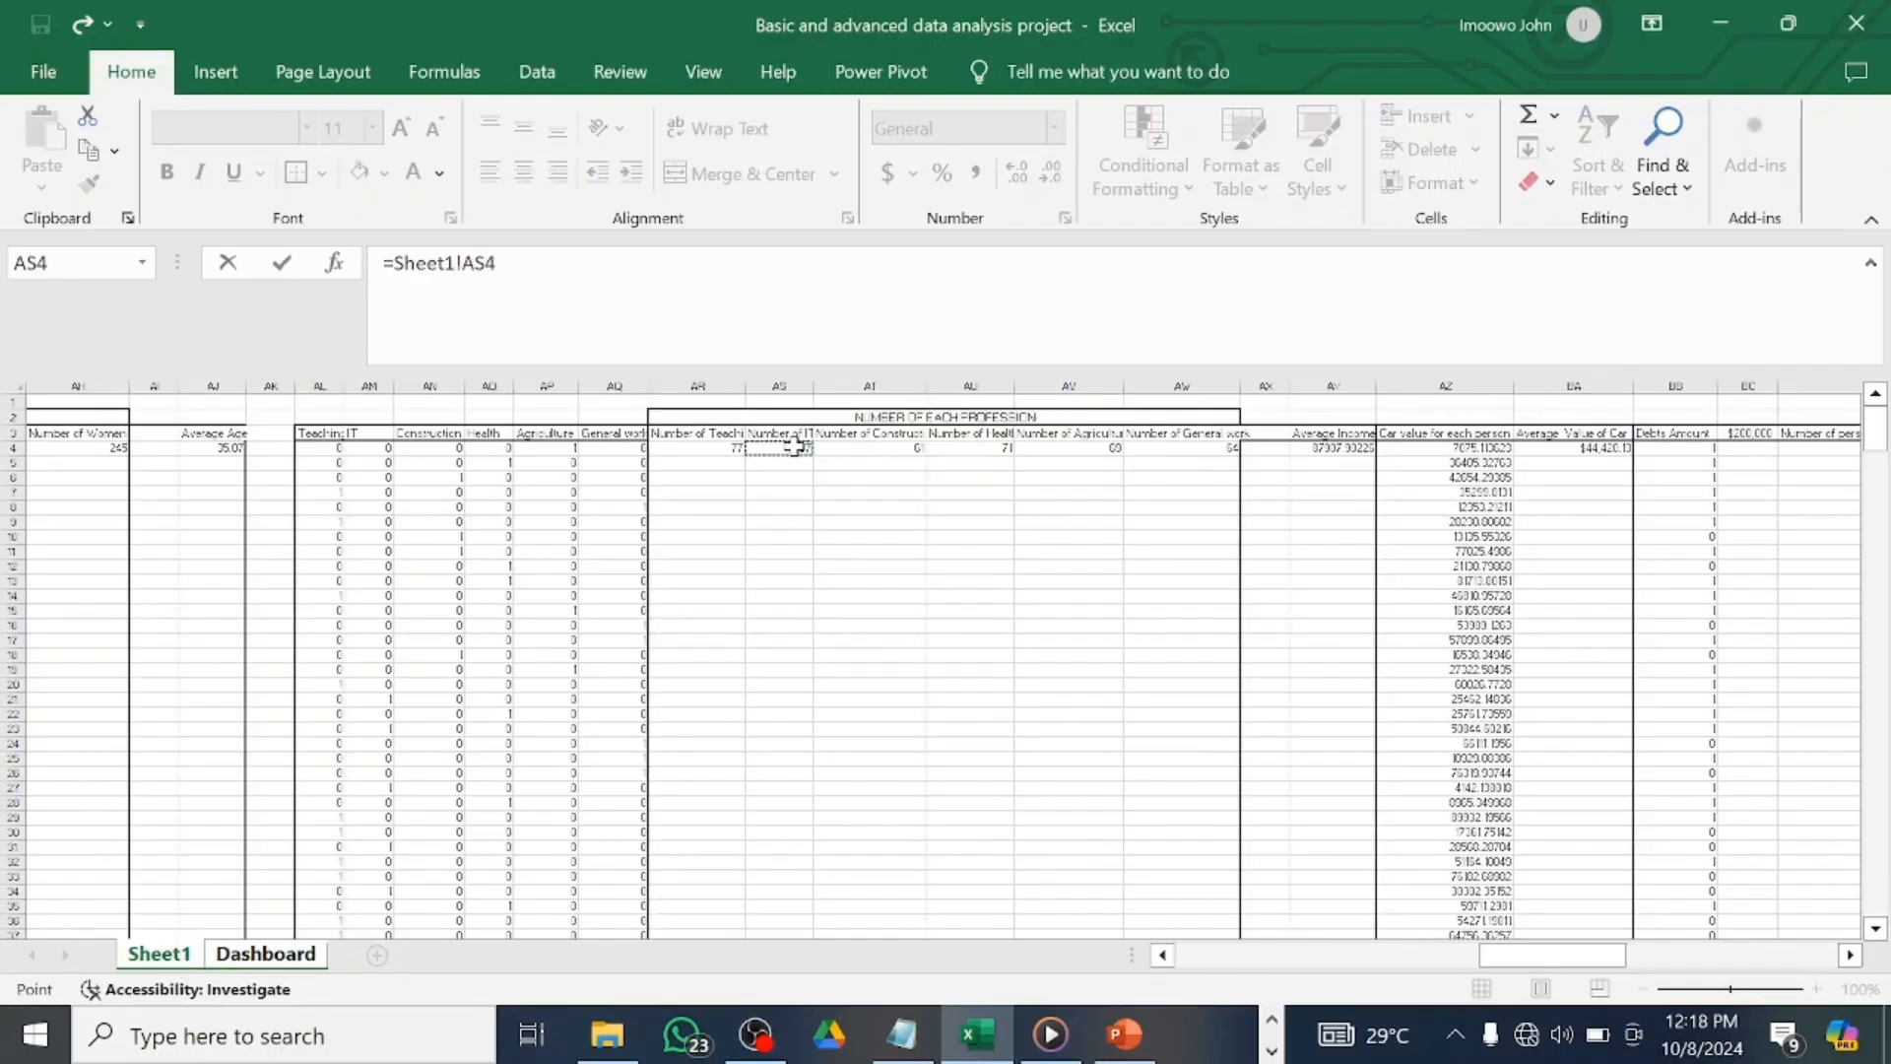
pyautogui.press('Return')
pyautogui.click(902, 602)
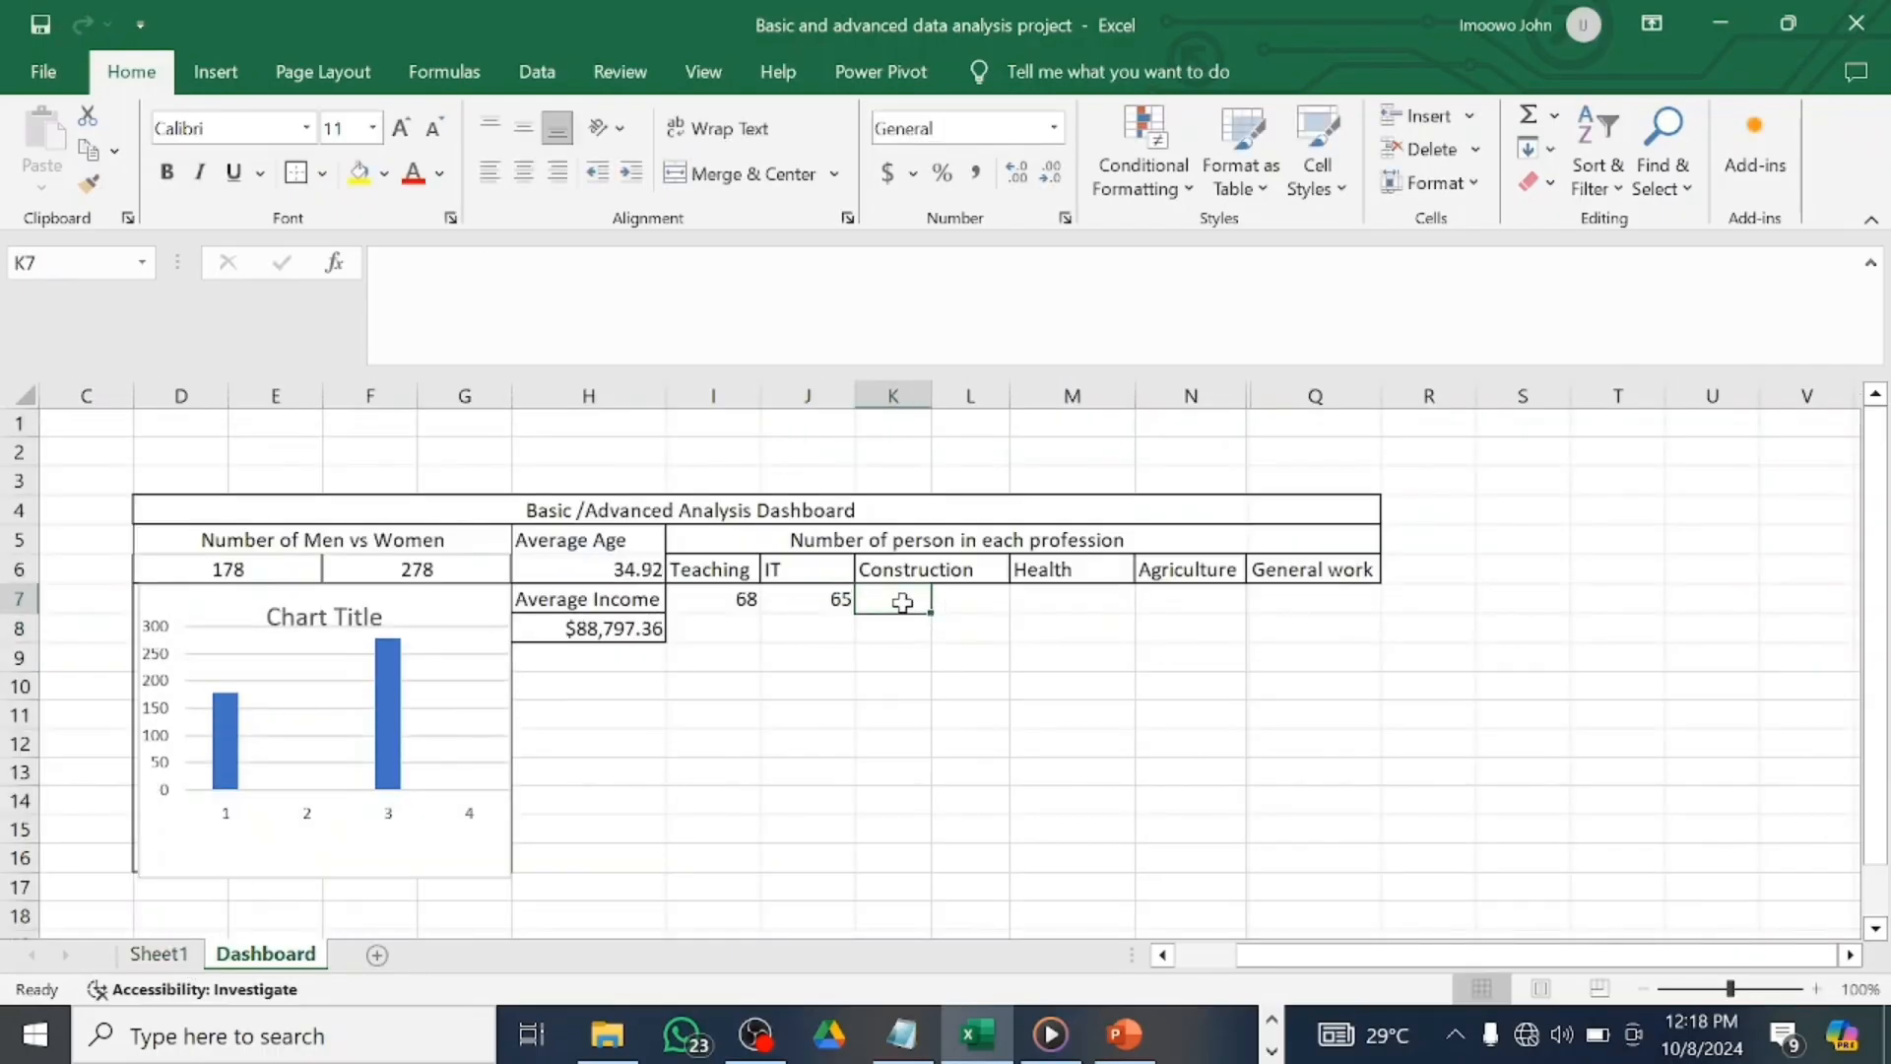
pyautogui.write('=')
pyautogui.click(160, 954)
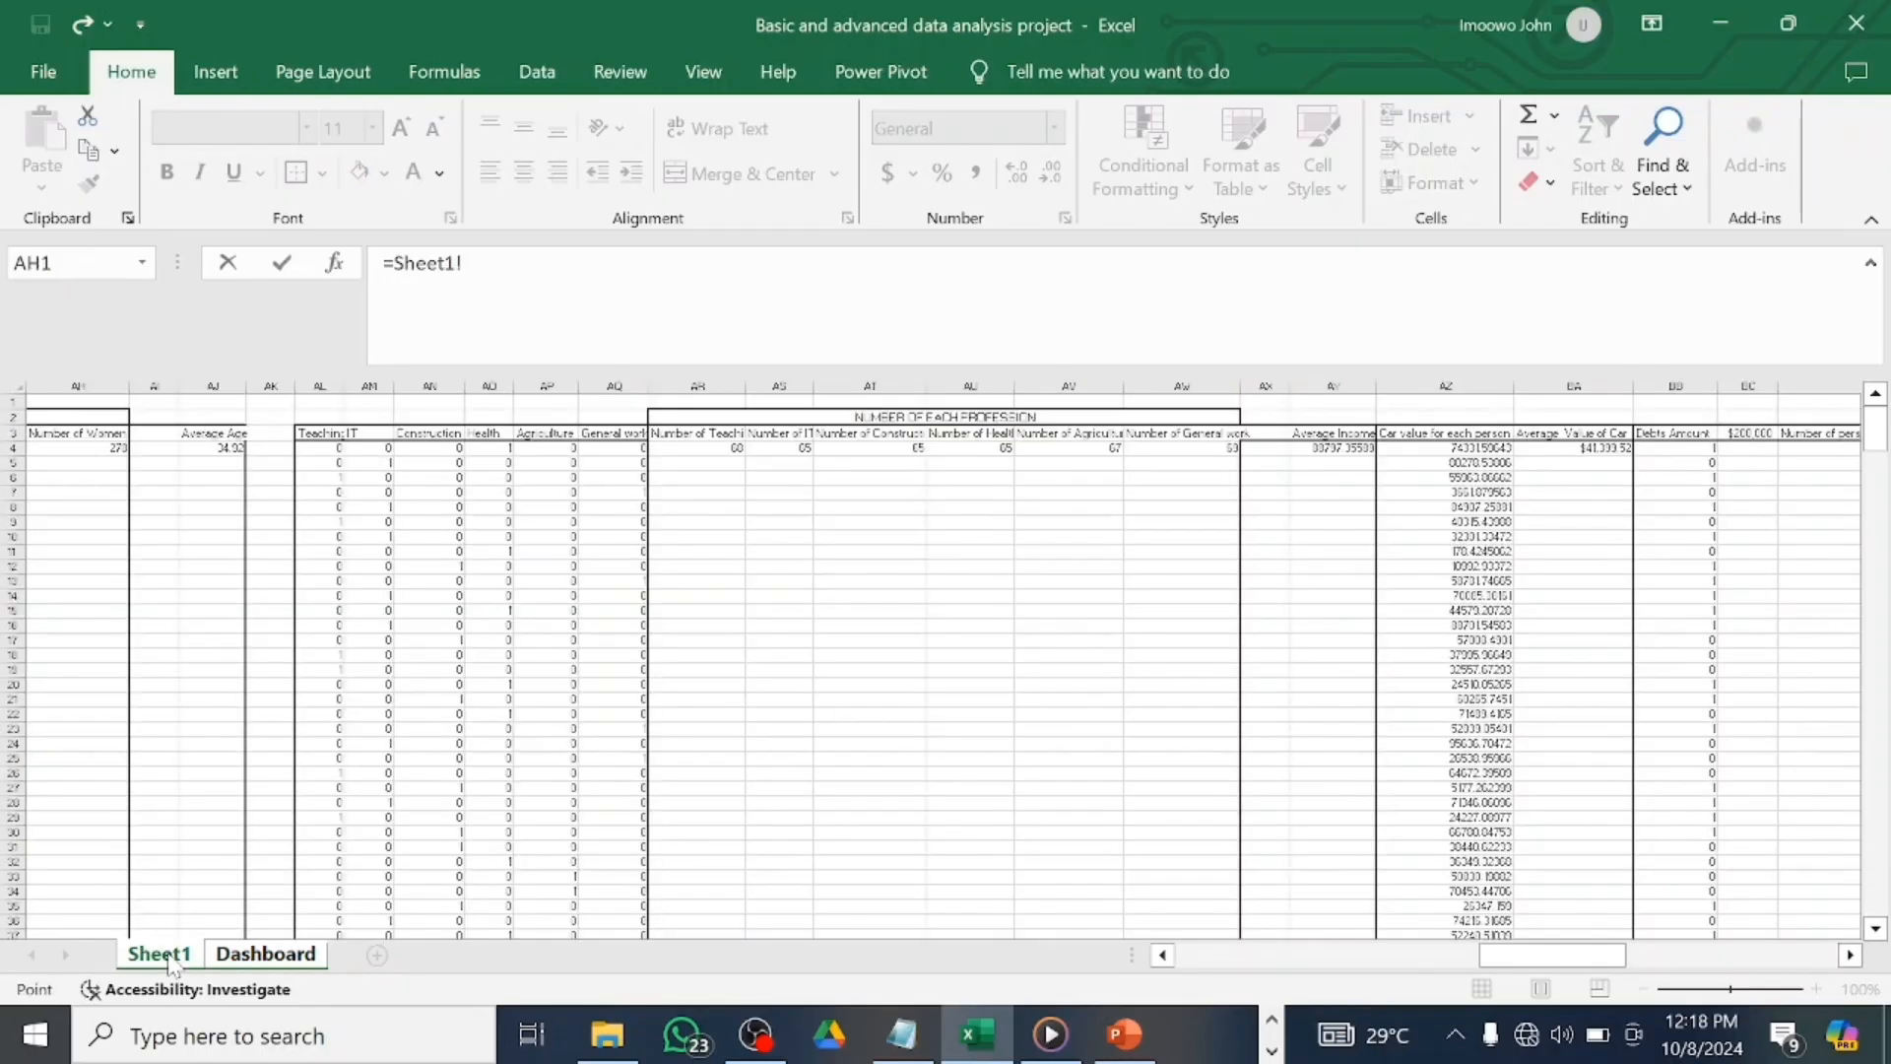
pyautogui.click(906, 449)
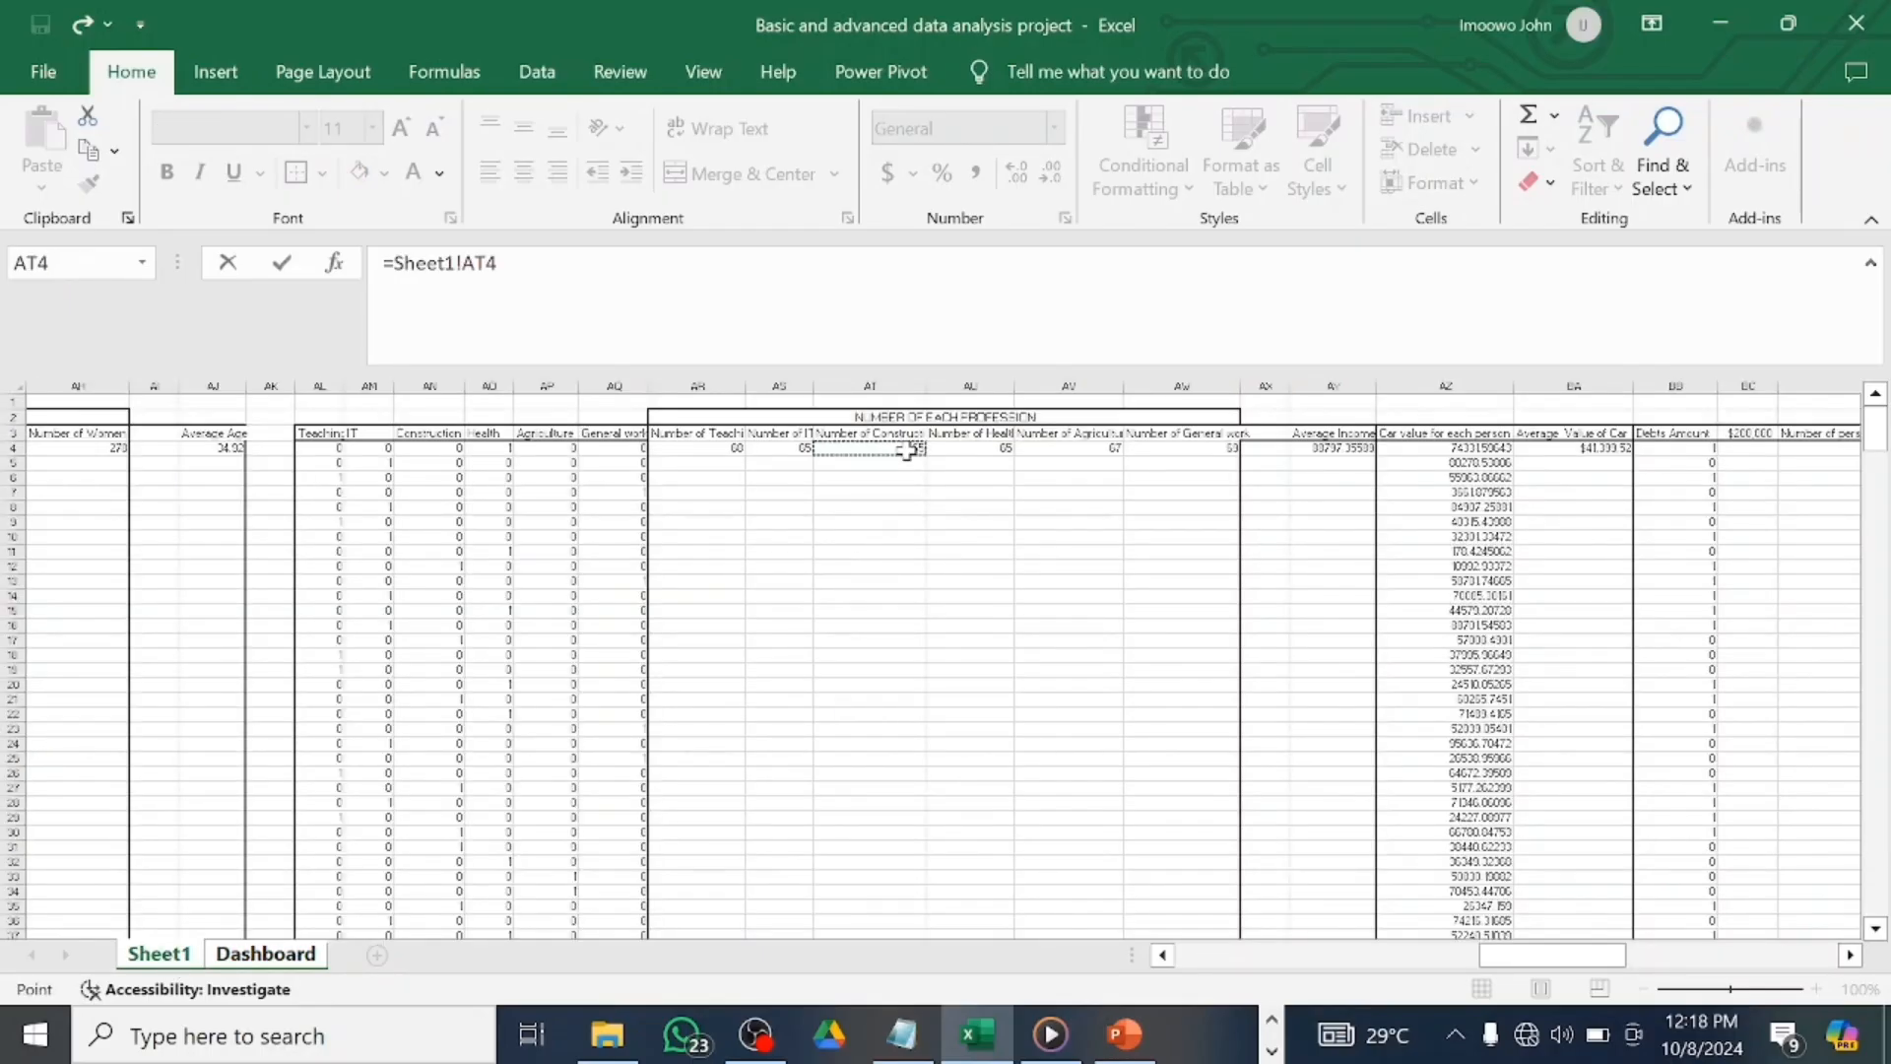
pyautogui.press('Return')
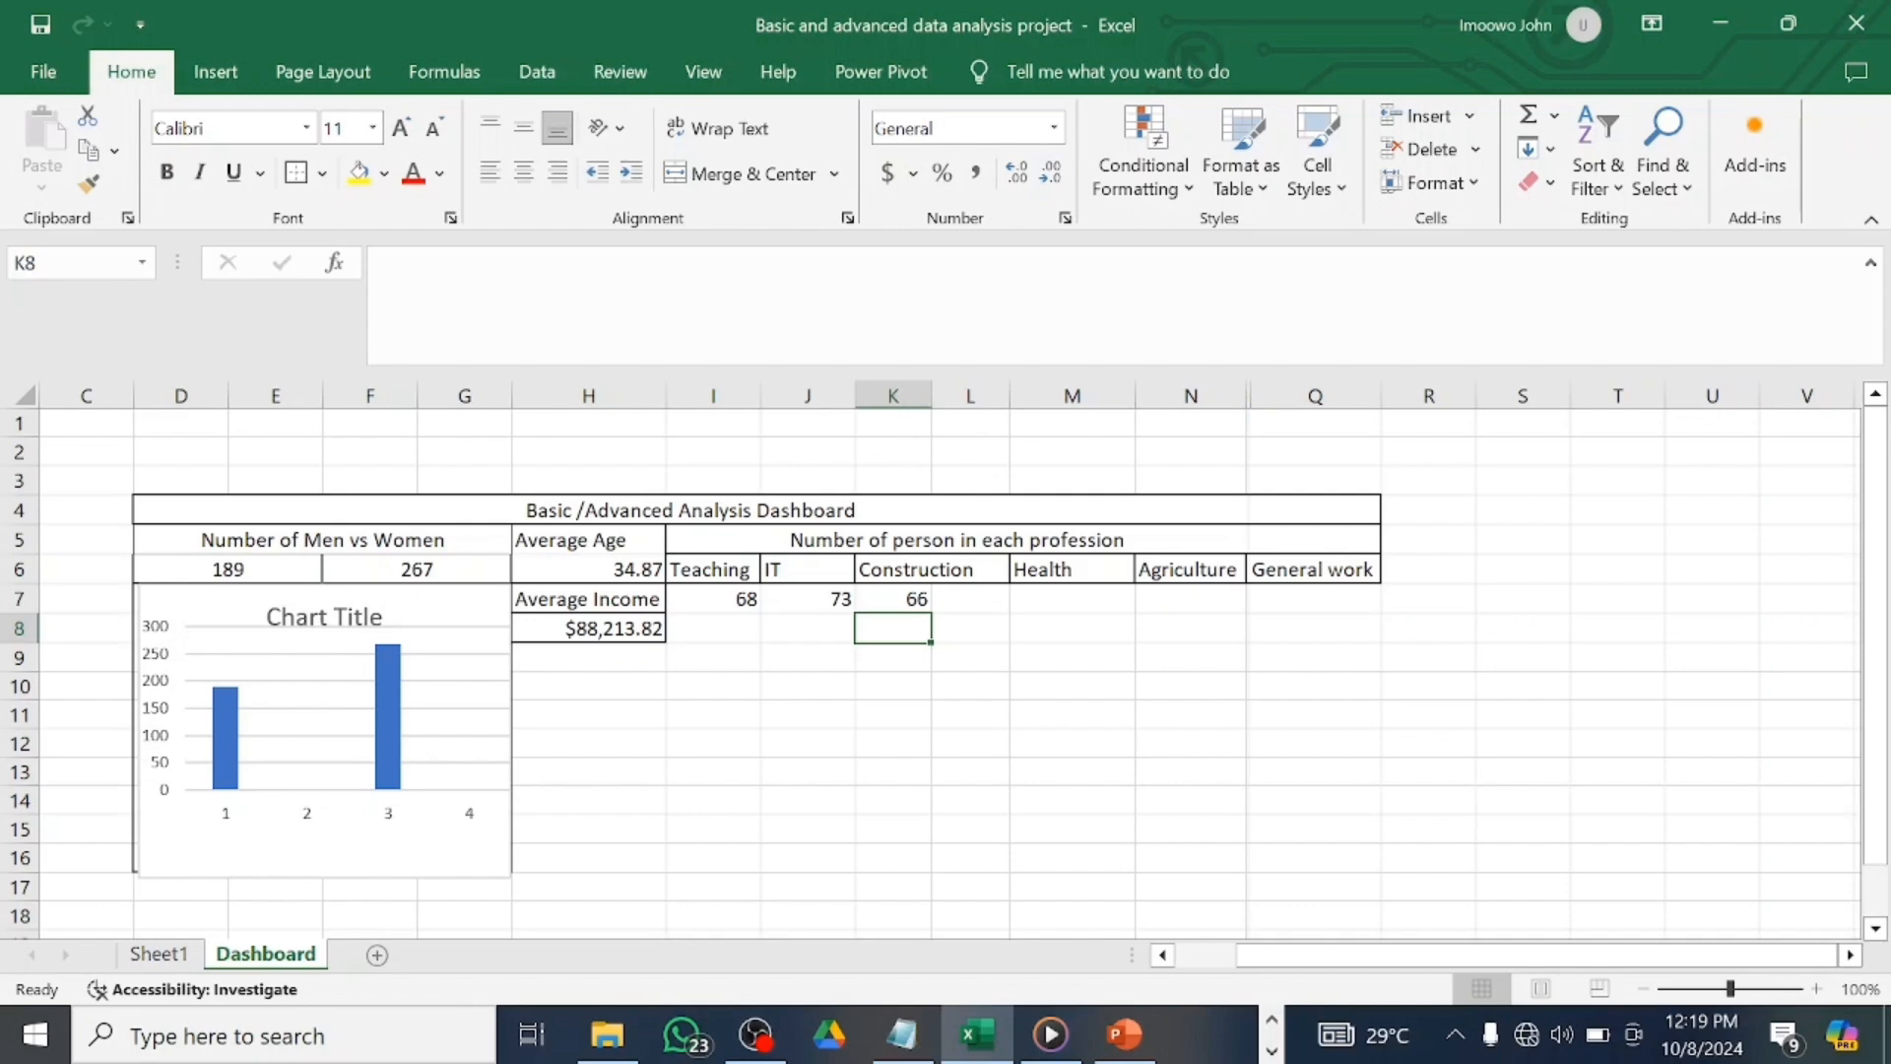
# Link the Health, Agriculture and General work counts to Sheet1's AU4, AV4 and AW4.
pyautogui.click(1068, 599)
pyautogui.write('=')
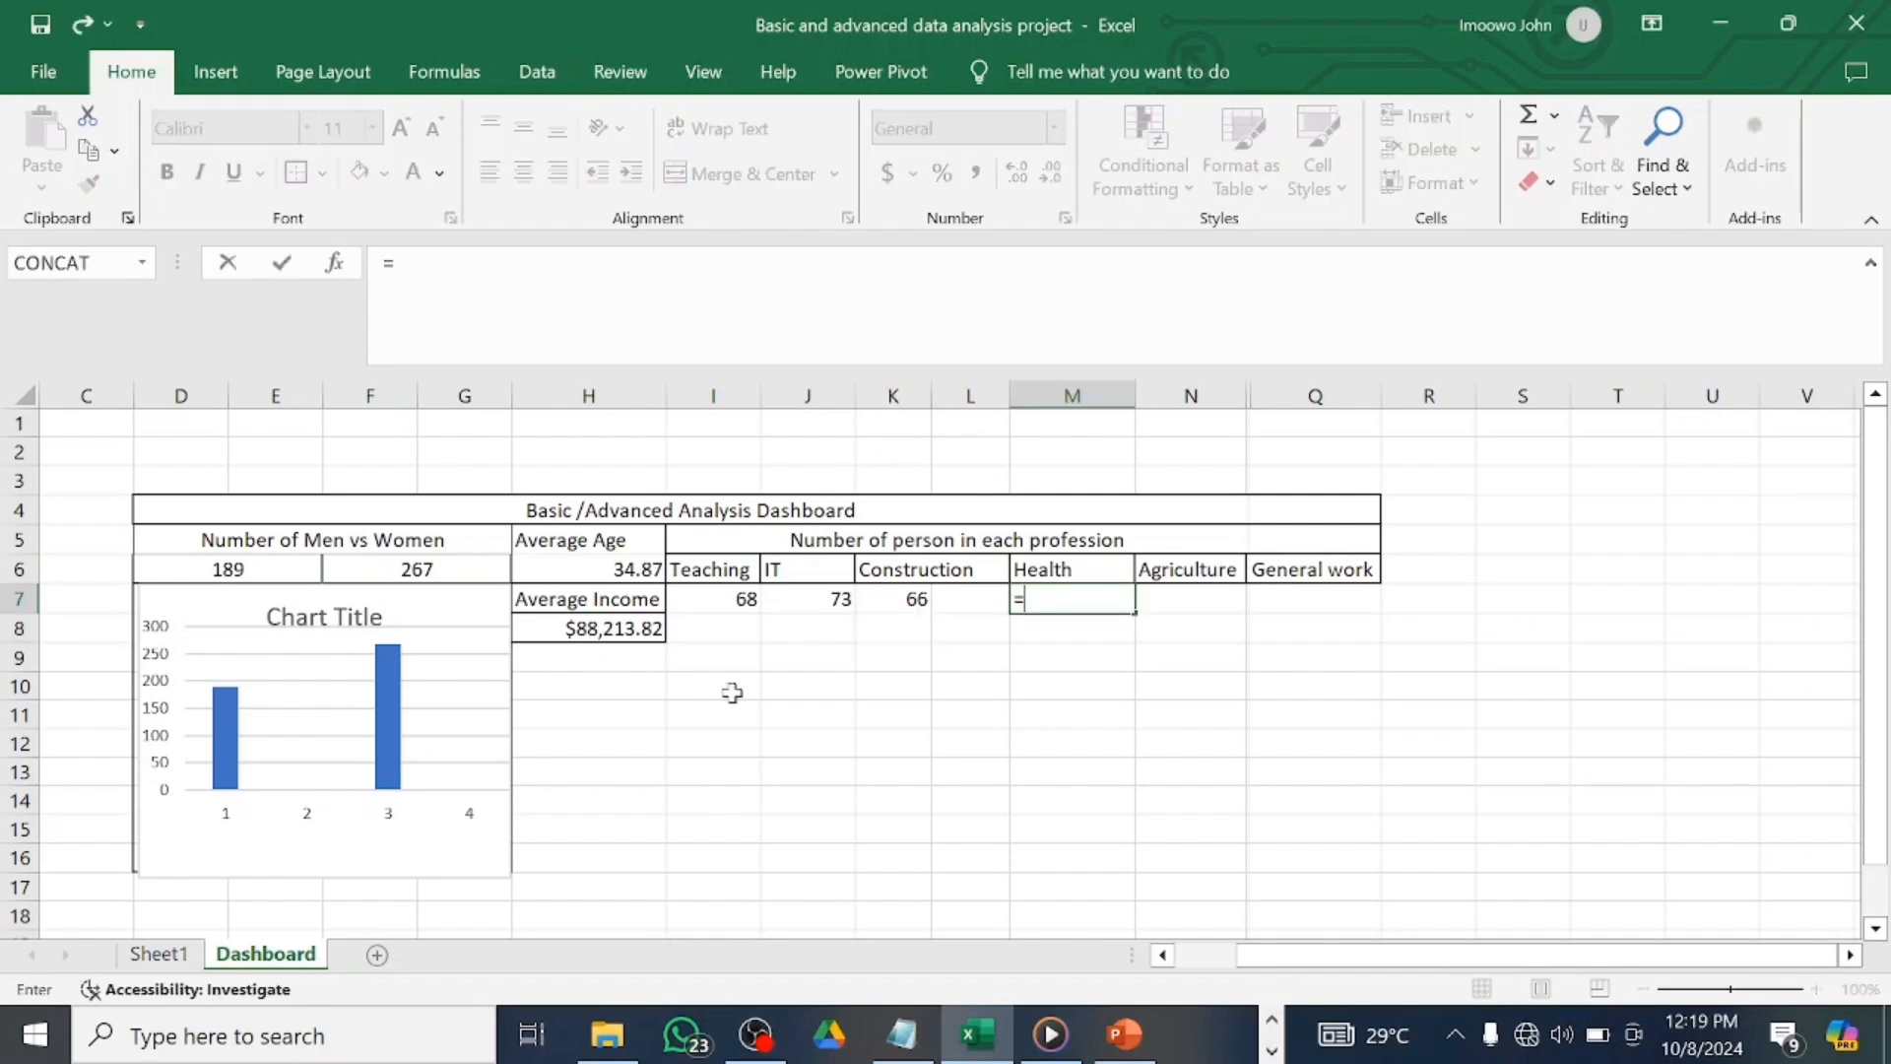
pyautogui.click(161, 953)
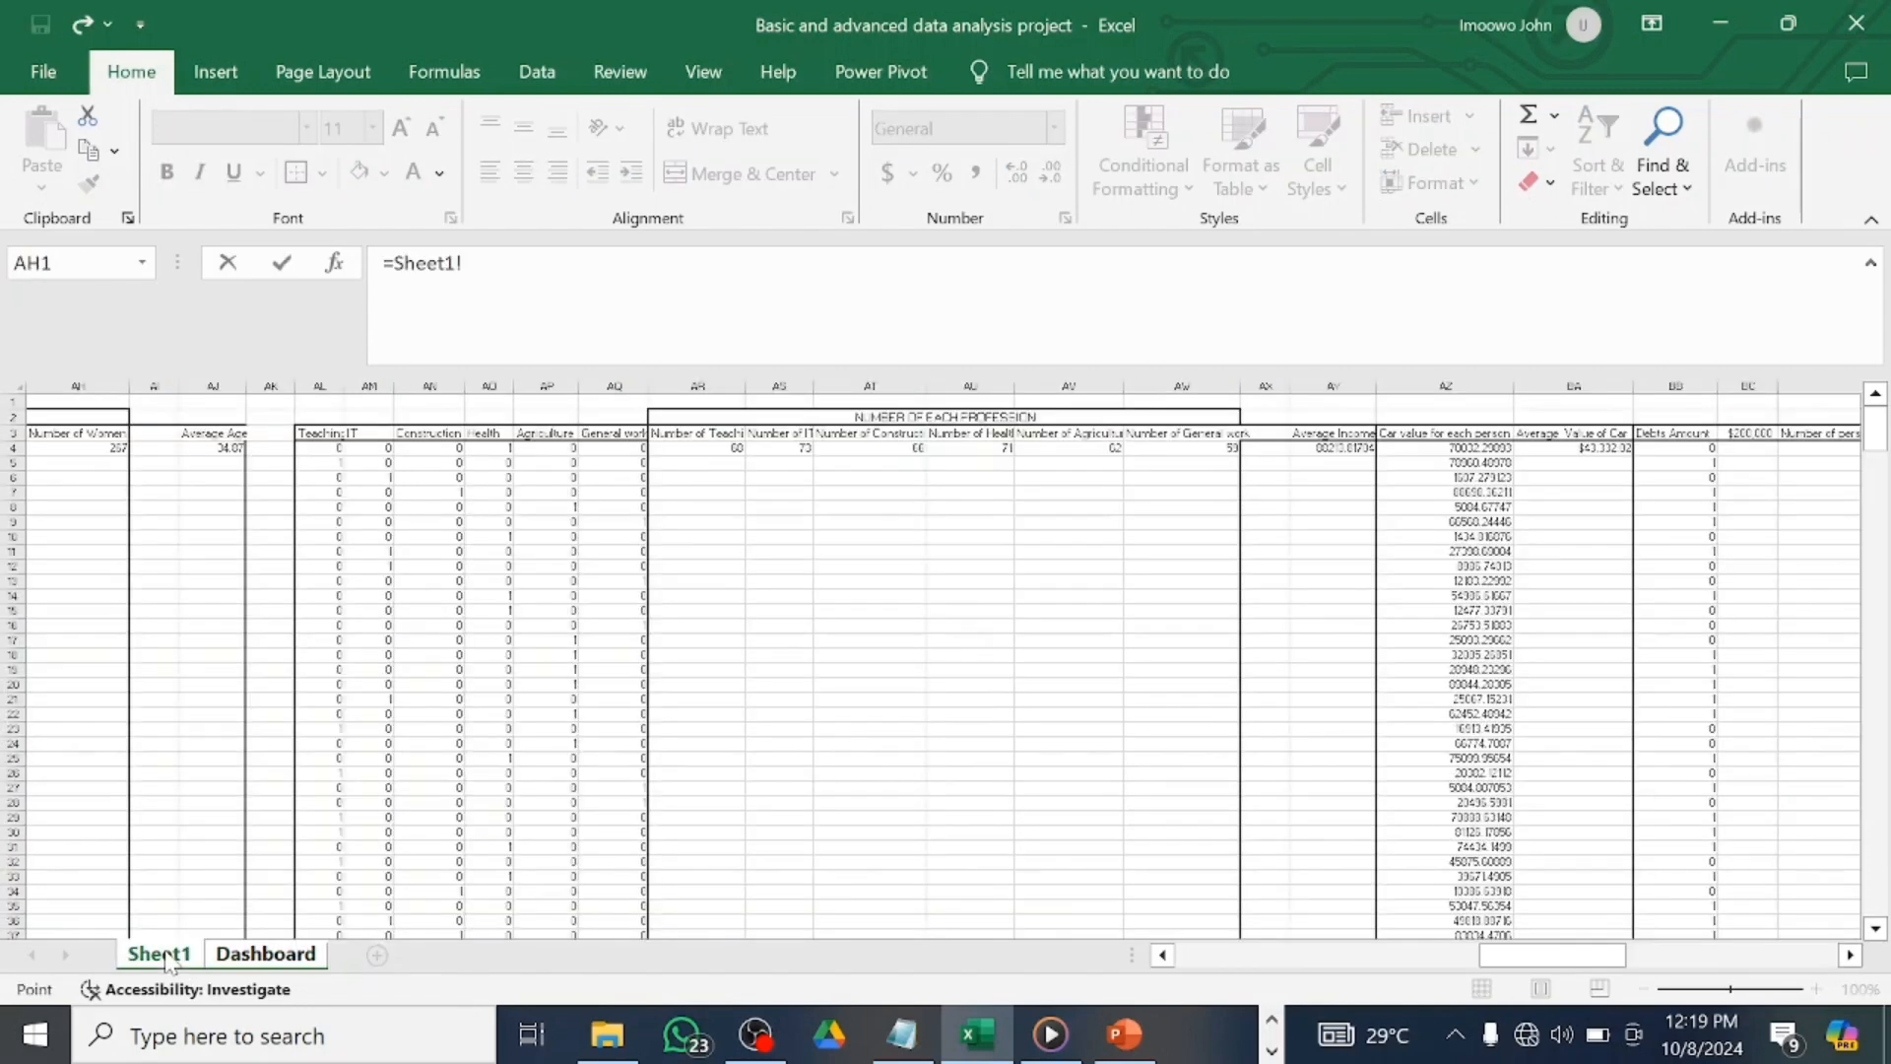
pyautogui.click(995, 450)
pyautogui.press('Return')
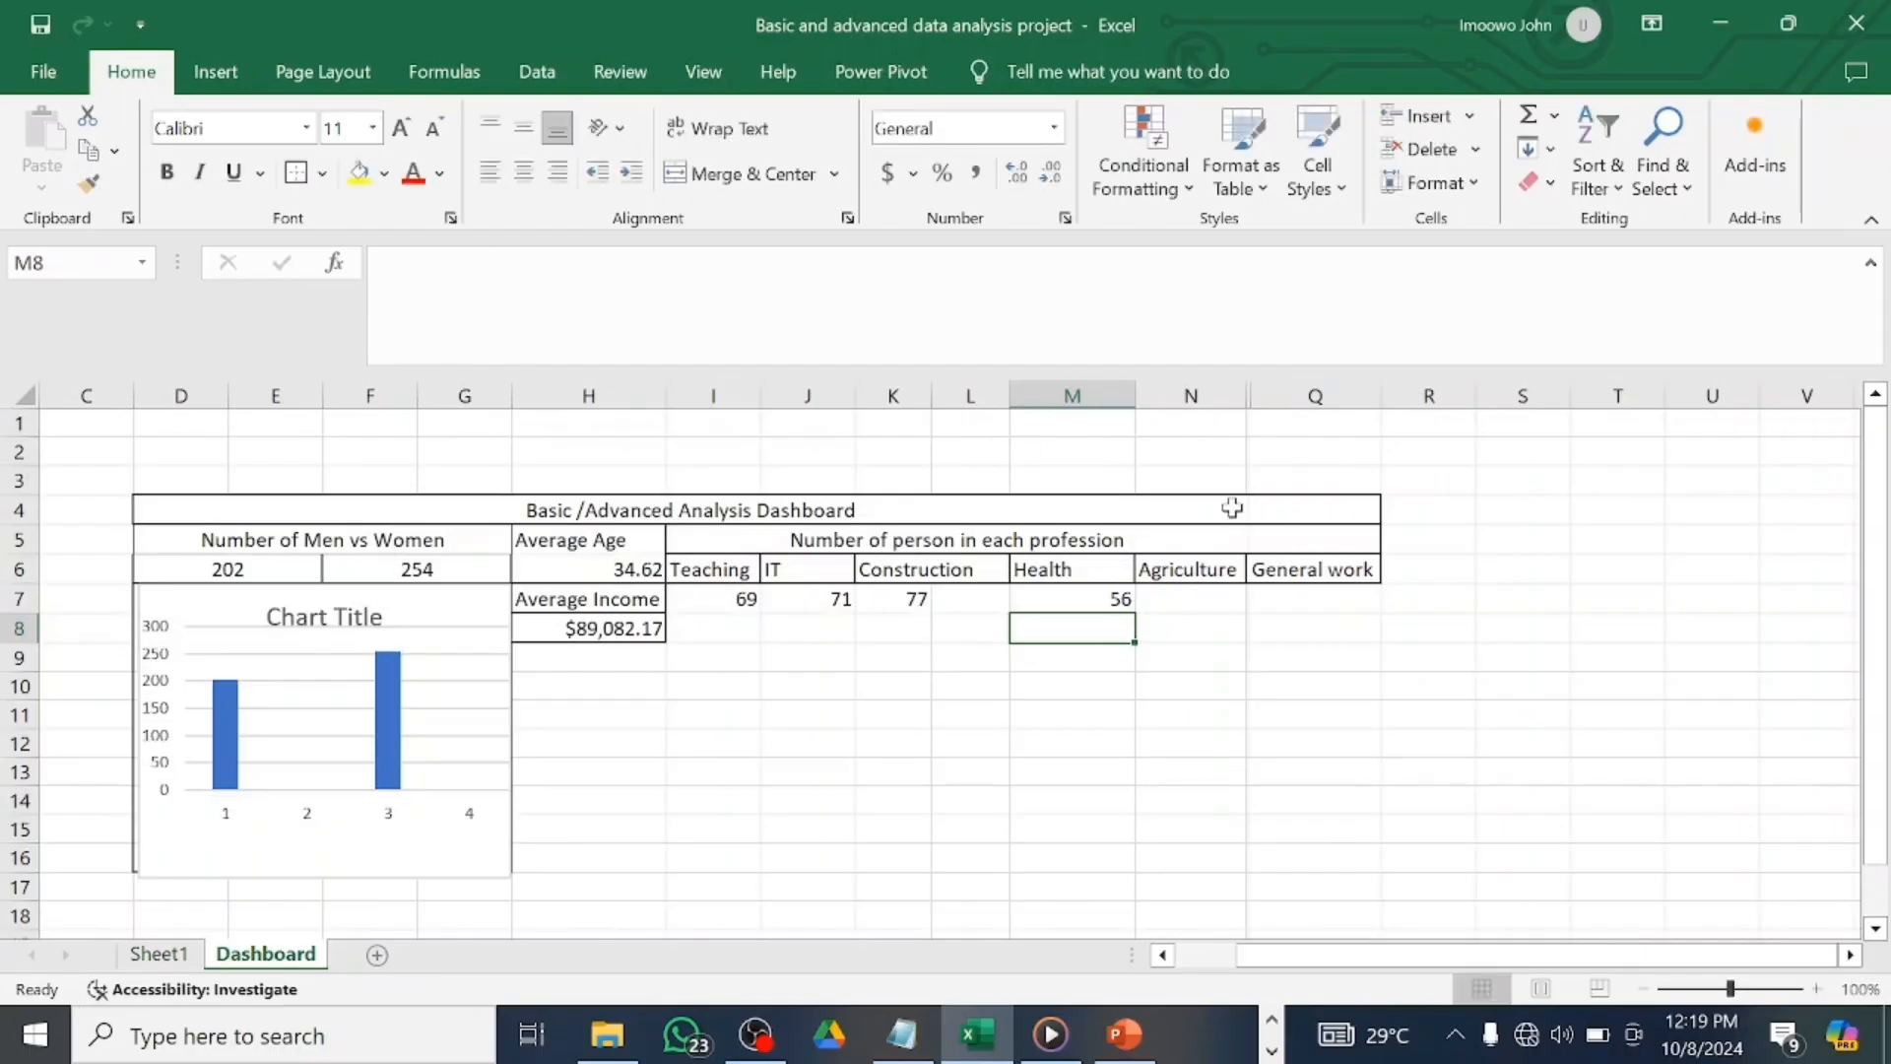
pyautogui.click(1204, 601)
pyautogui.write('=')
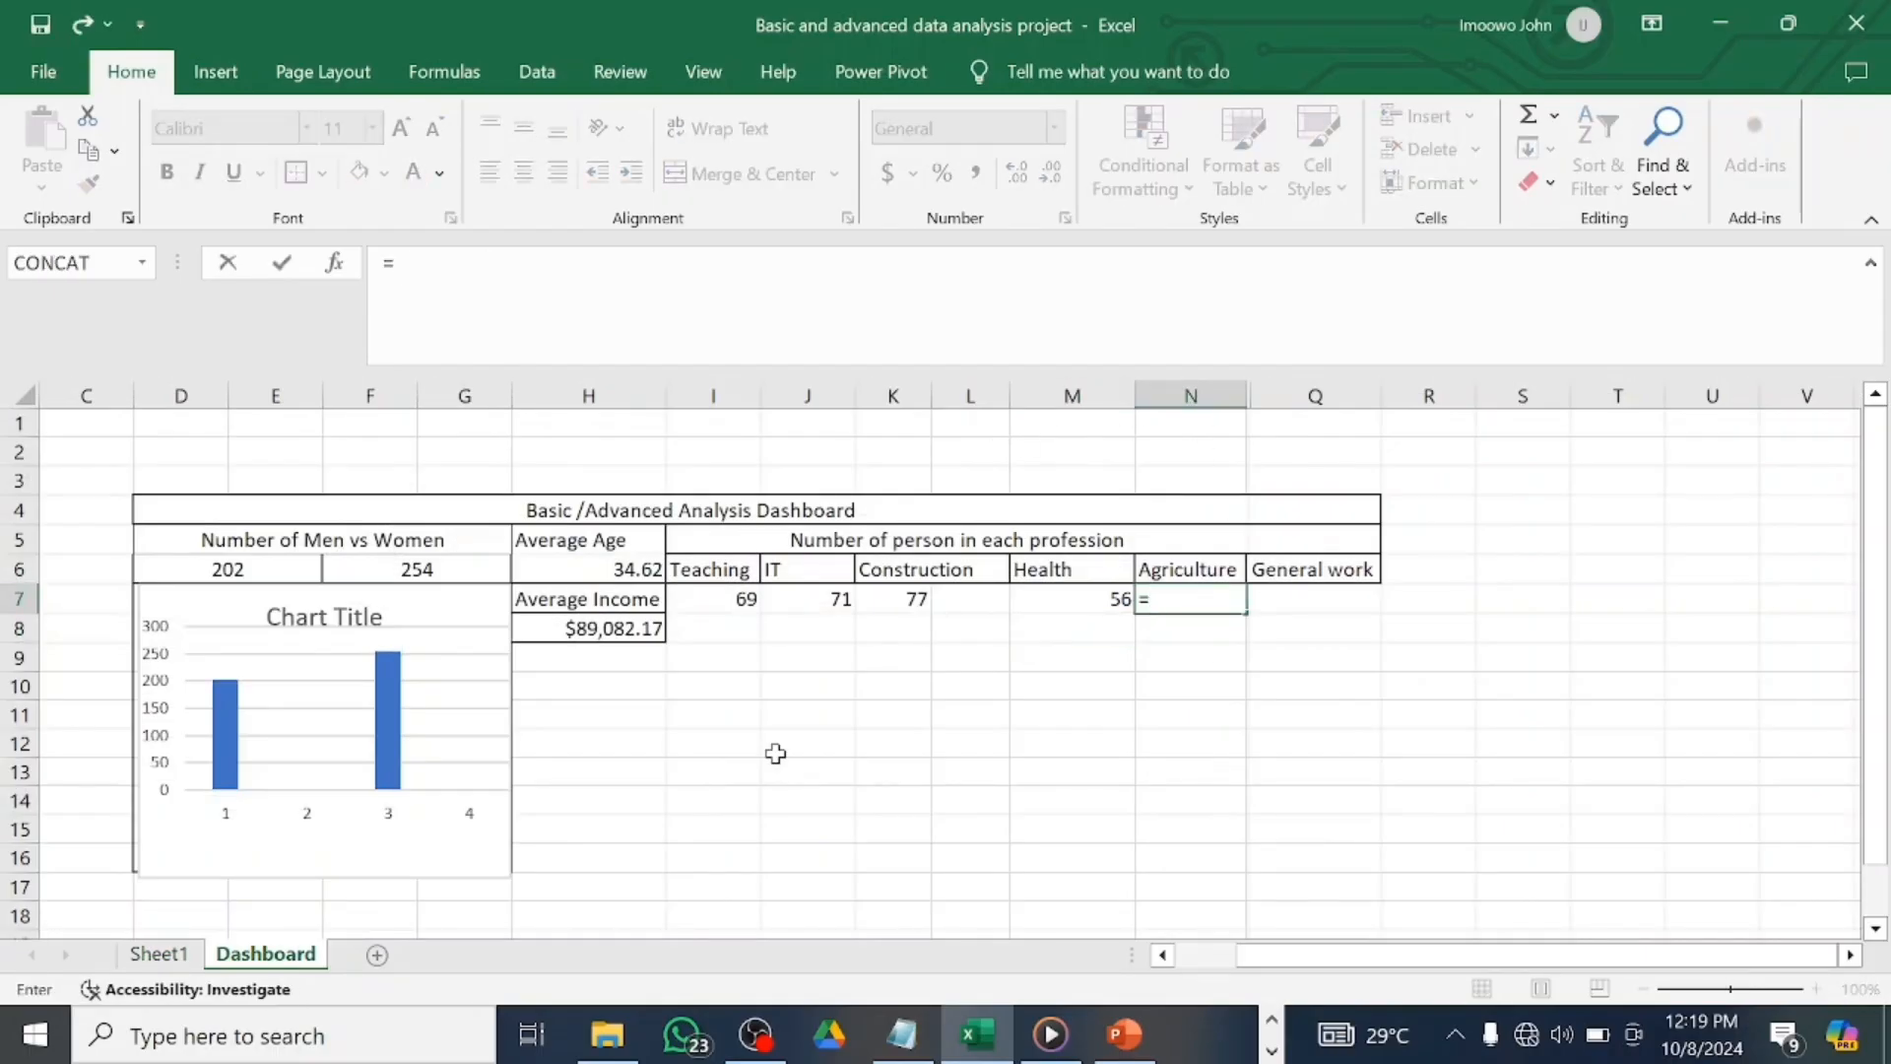
pyautogui.click(180, 957)
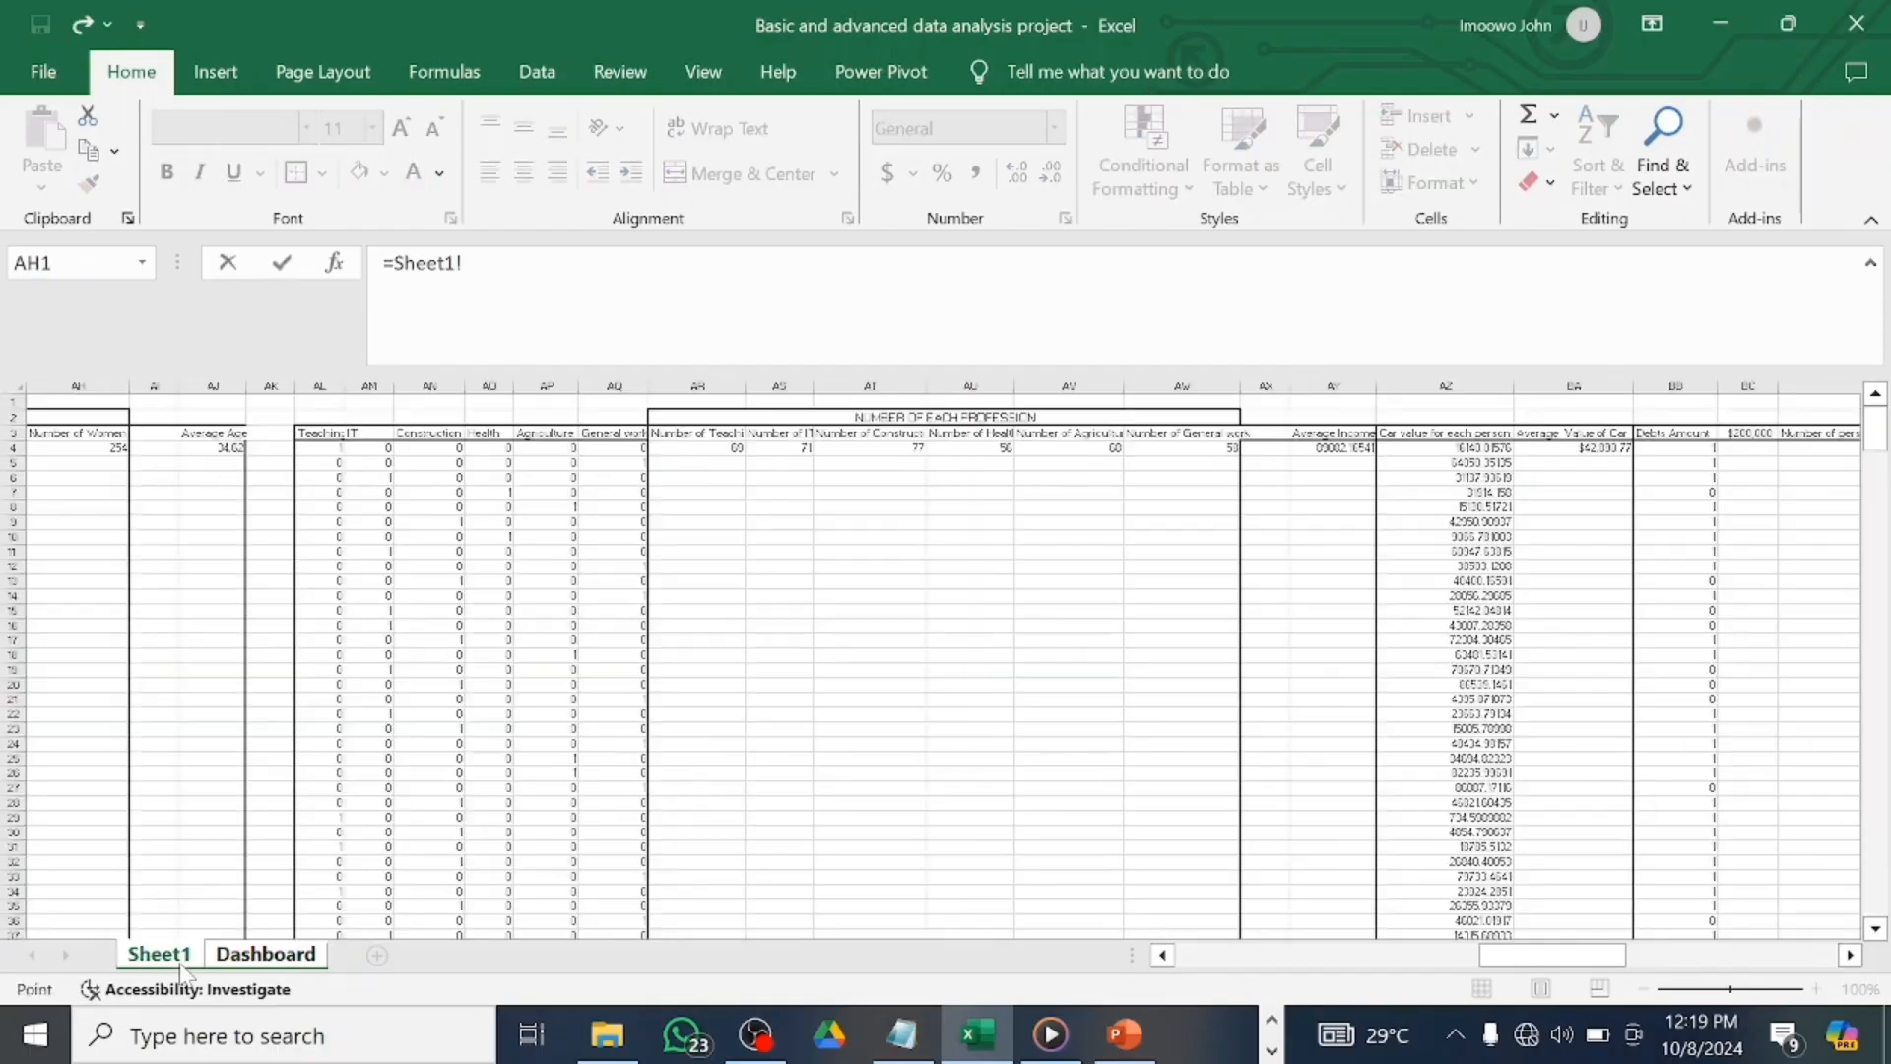
pyautogui.click(1095, 453)
pyautogui.press('Return')
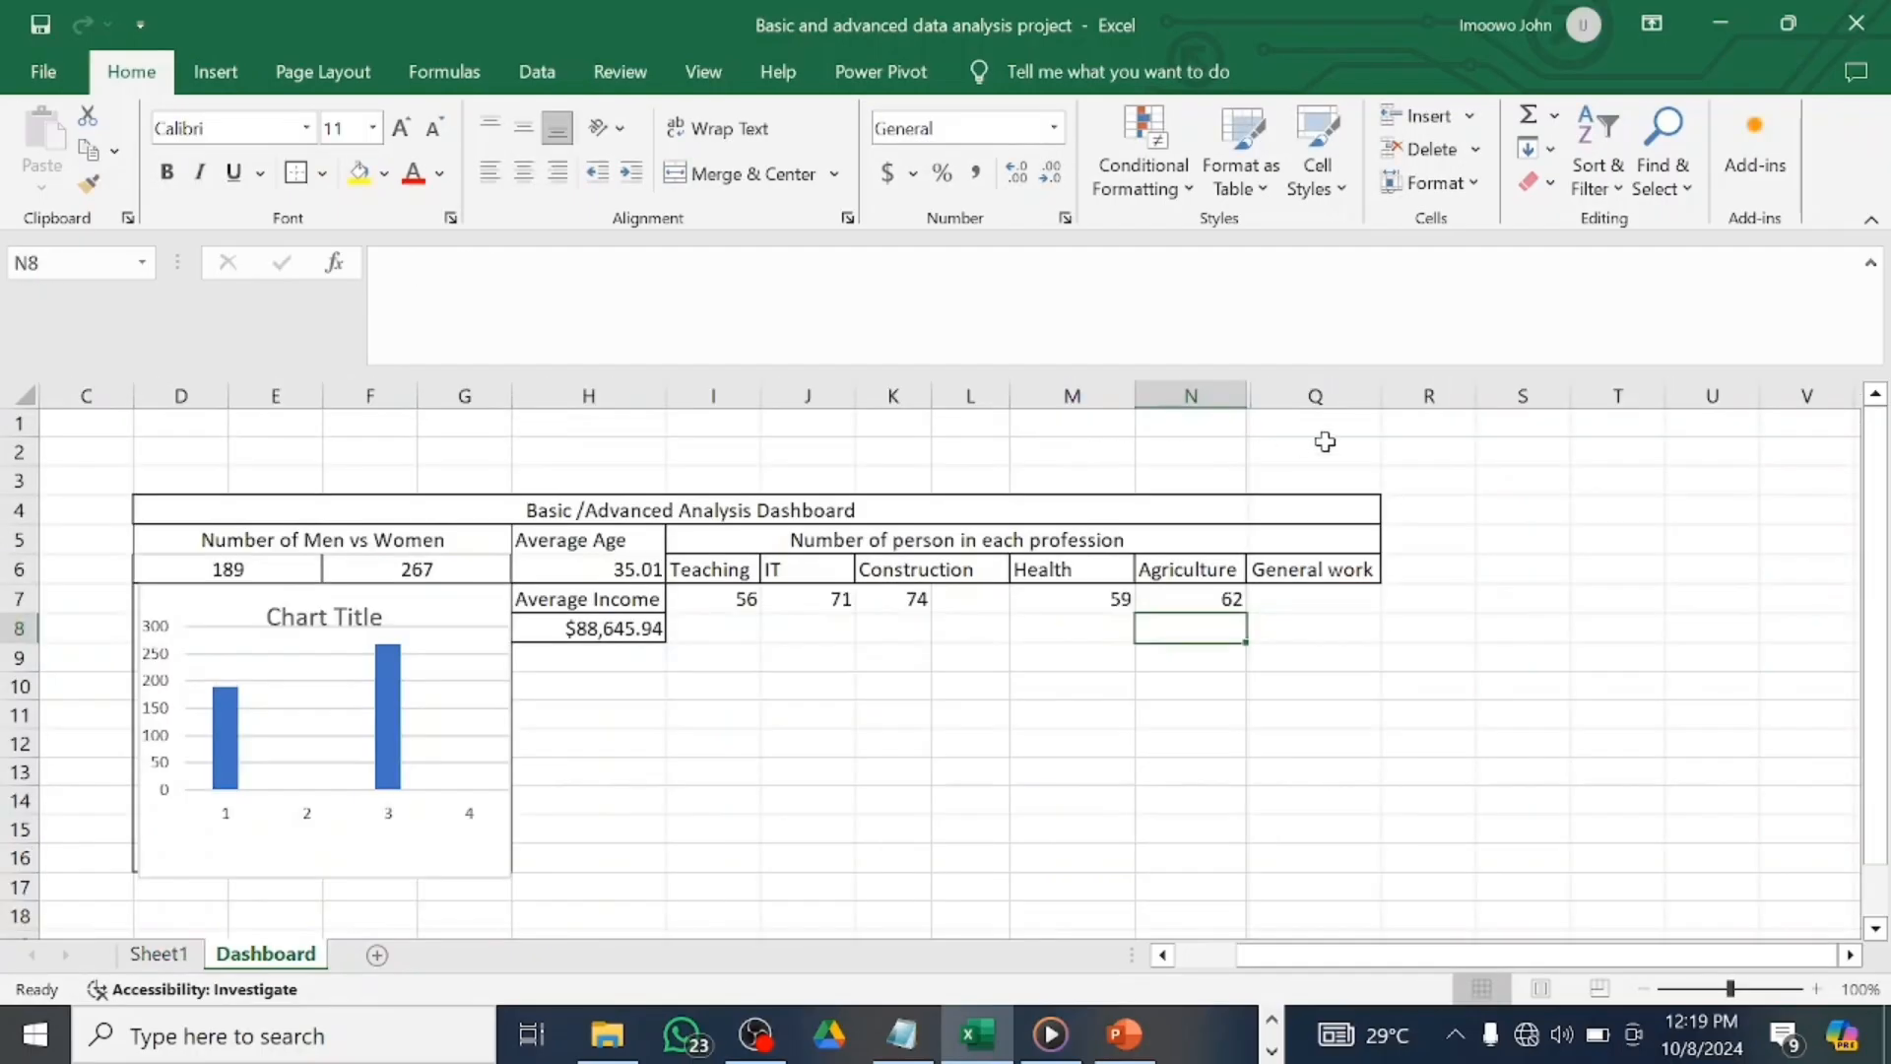
pyautogui.click(1331, 598)
pyautogui.write('=')
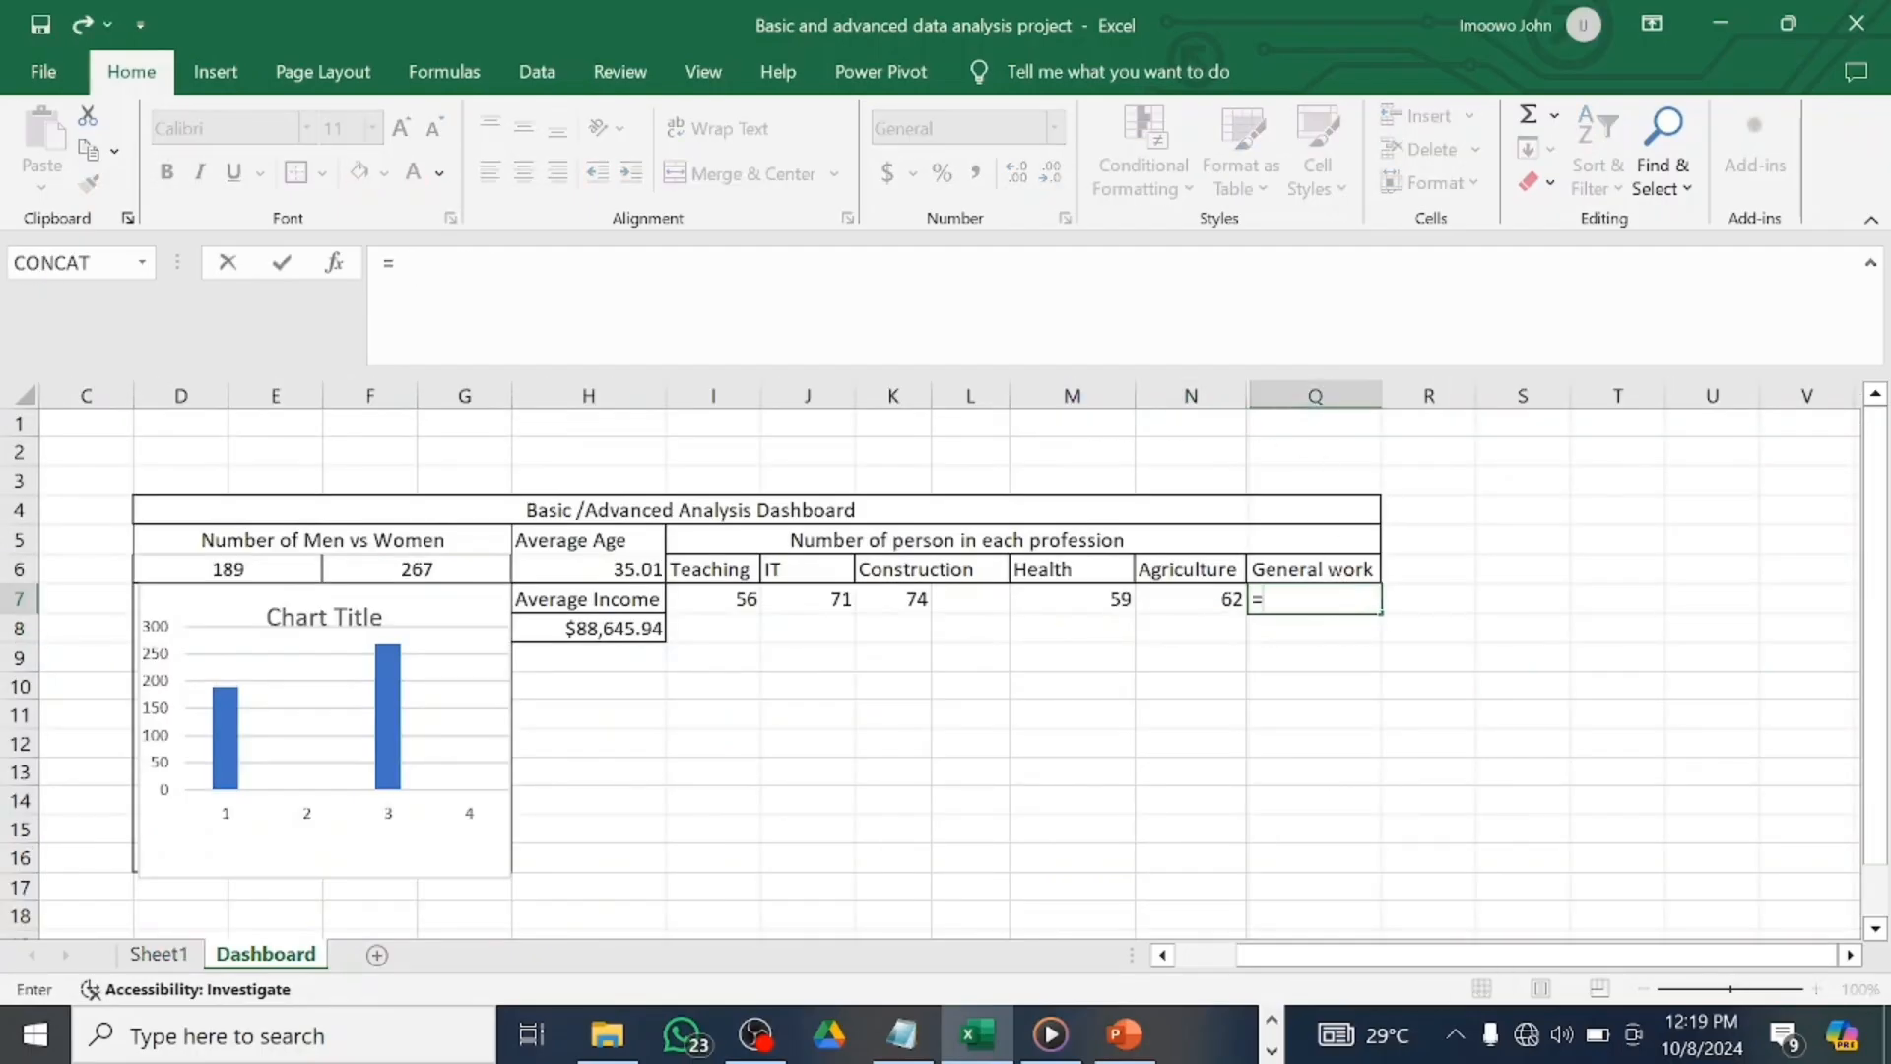
pyautogui.click(172, 961)
pyautogui.click(1230, 445)
pyautogui.press('Return')
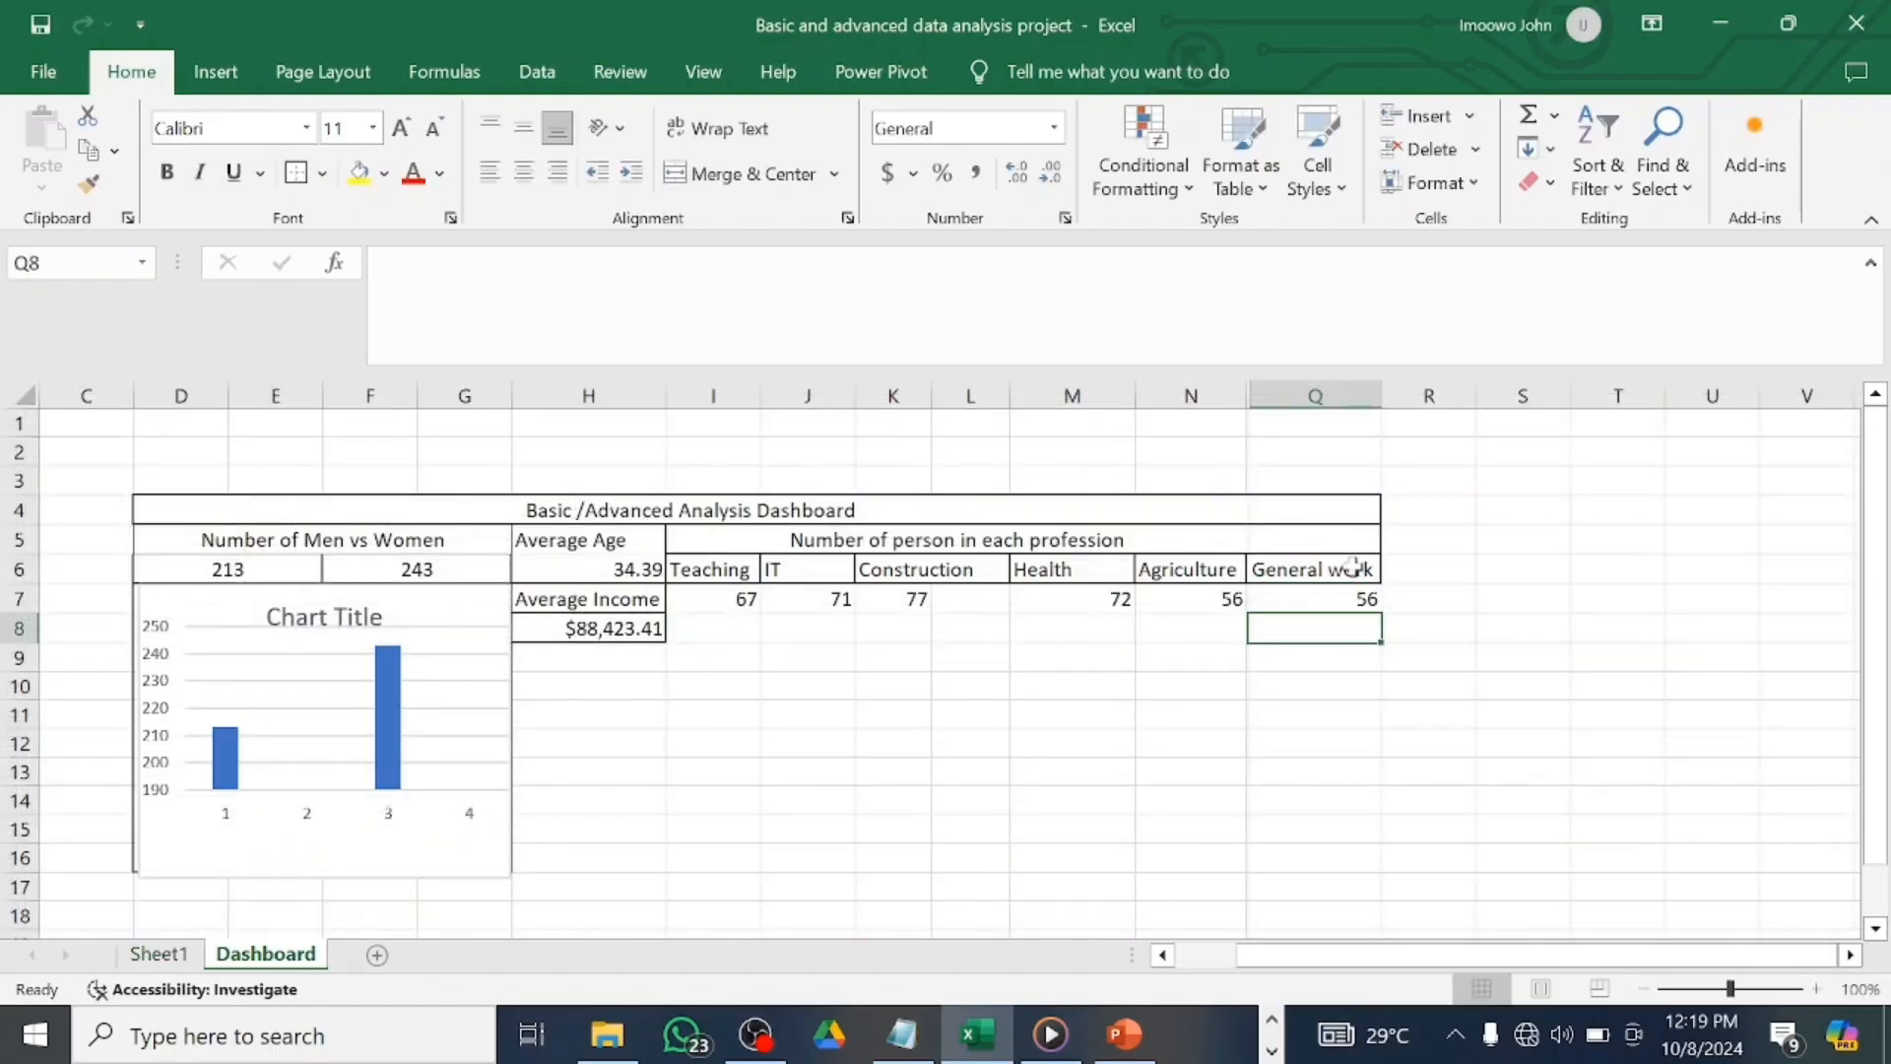
# Apply borders to the profession counts row from I7 to Q7.
pyautogui.moveTo(690, 600); pyautogui.dragTo(1337, 598)
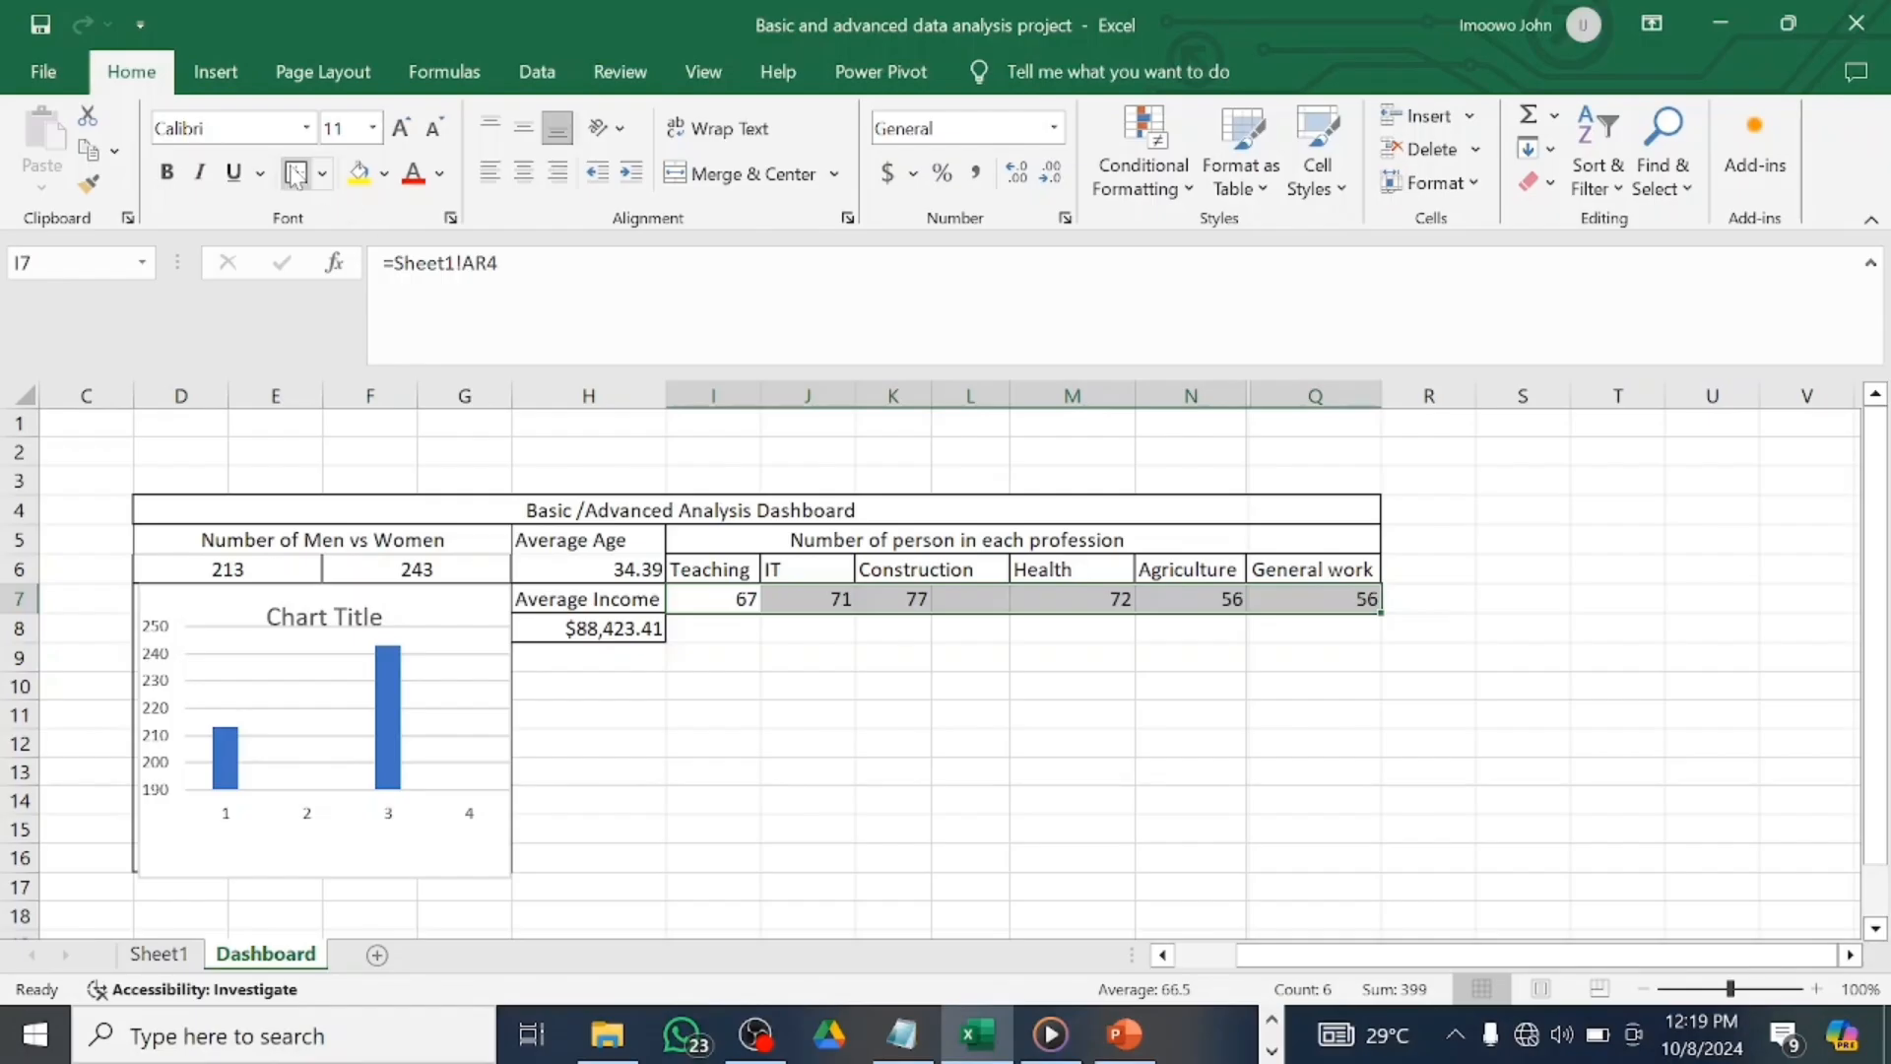
pyautogui.click(727, 602)
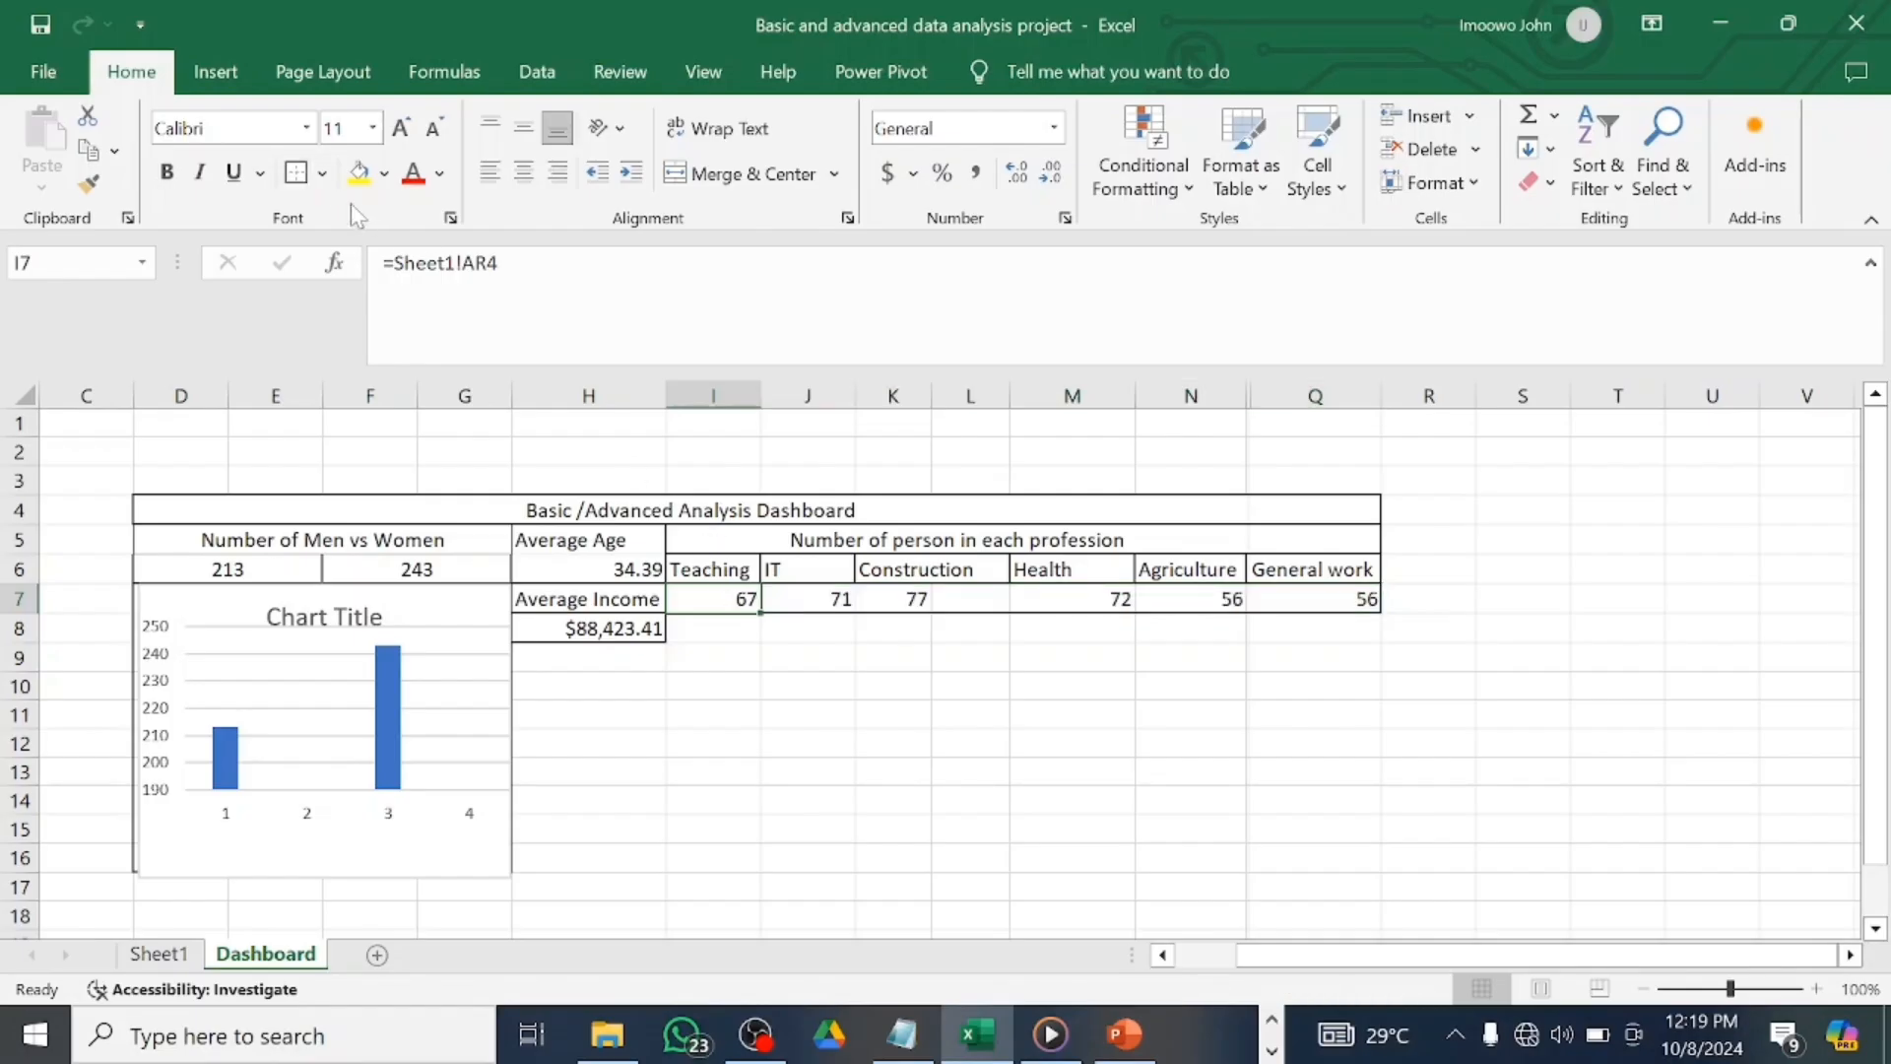
pyautogui.click(818, 601)
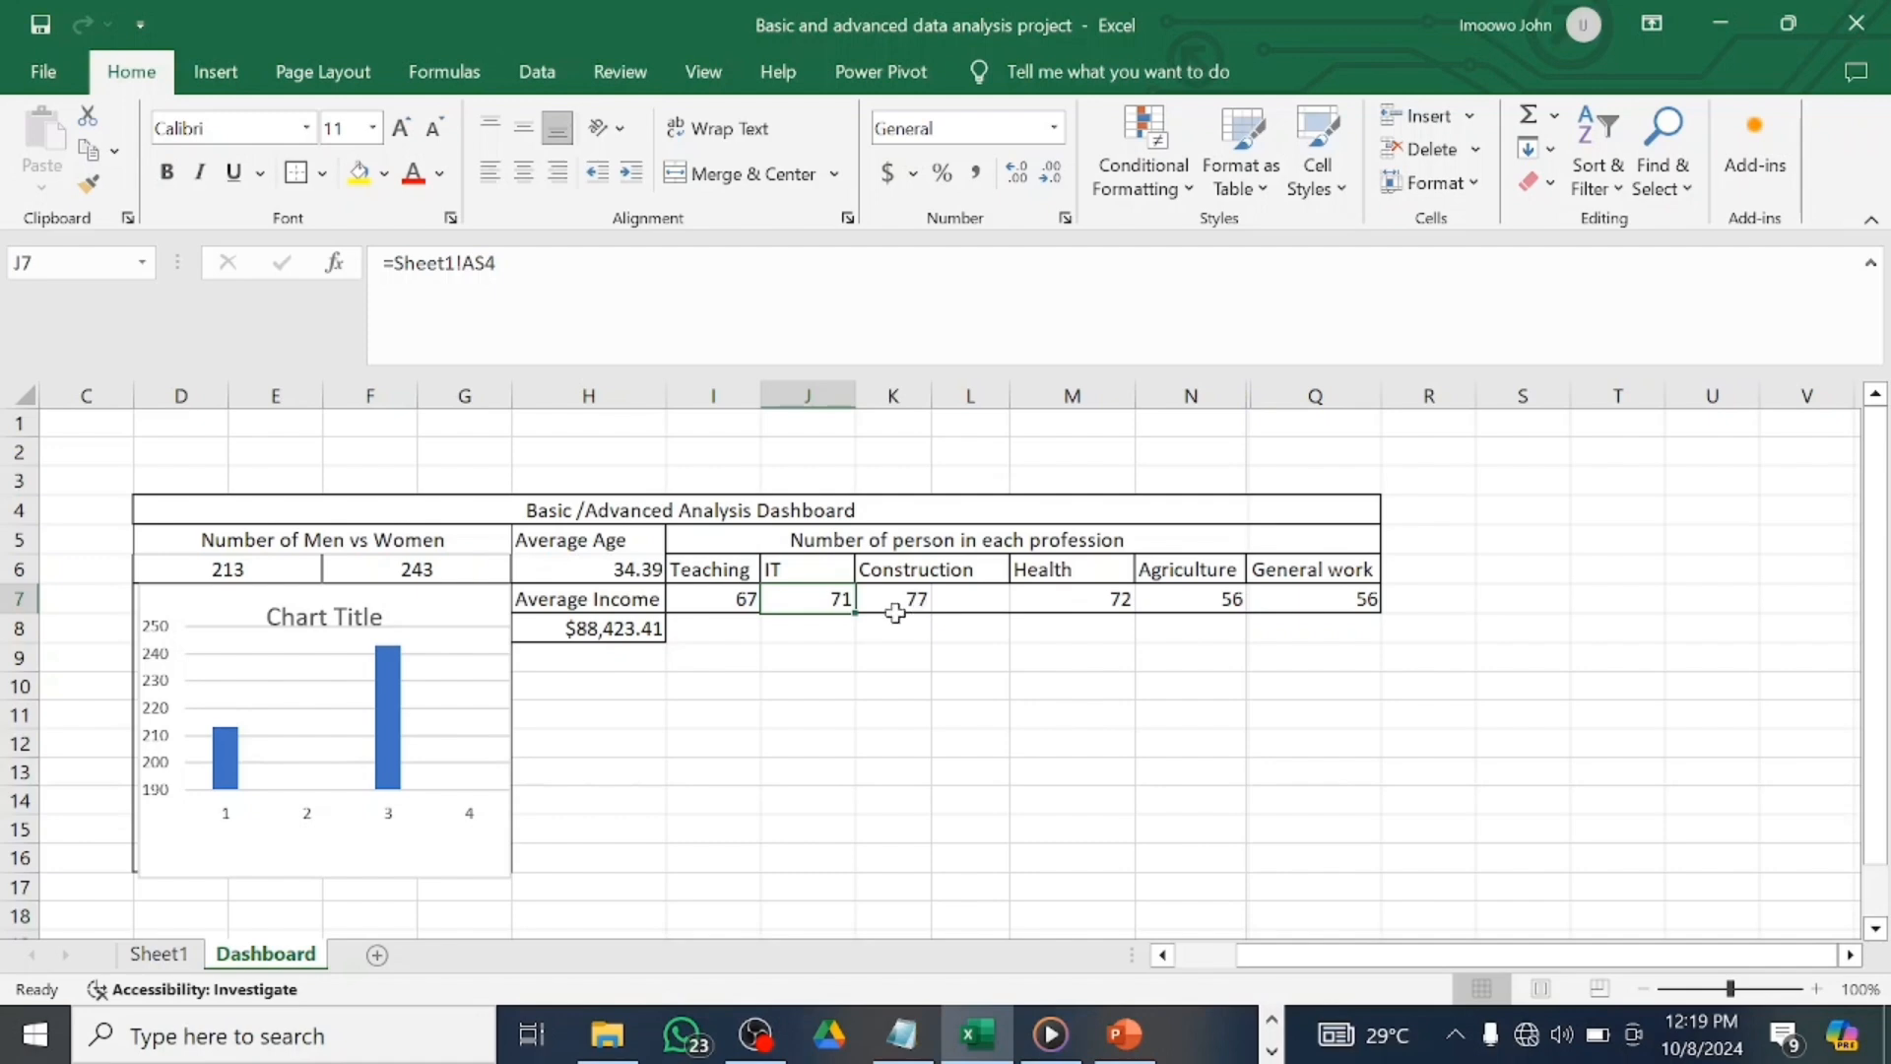
# Merge and center the Construction count across K7 and L7, then reselect I7:Q7.
pyautogui.moveTo(891, 605); pyautogui.dragTo(933, 599)
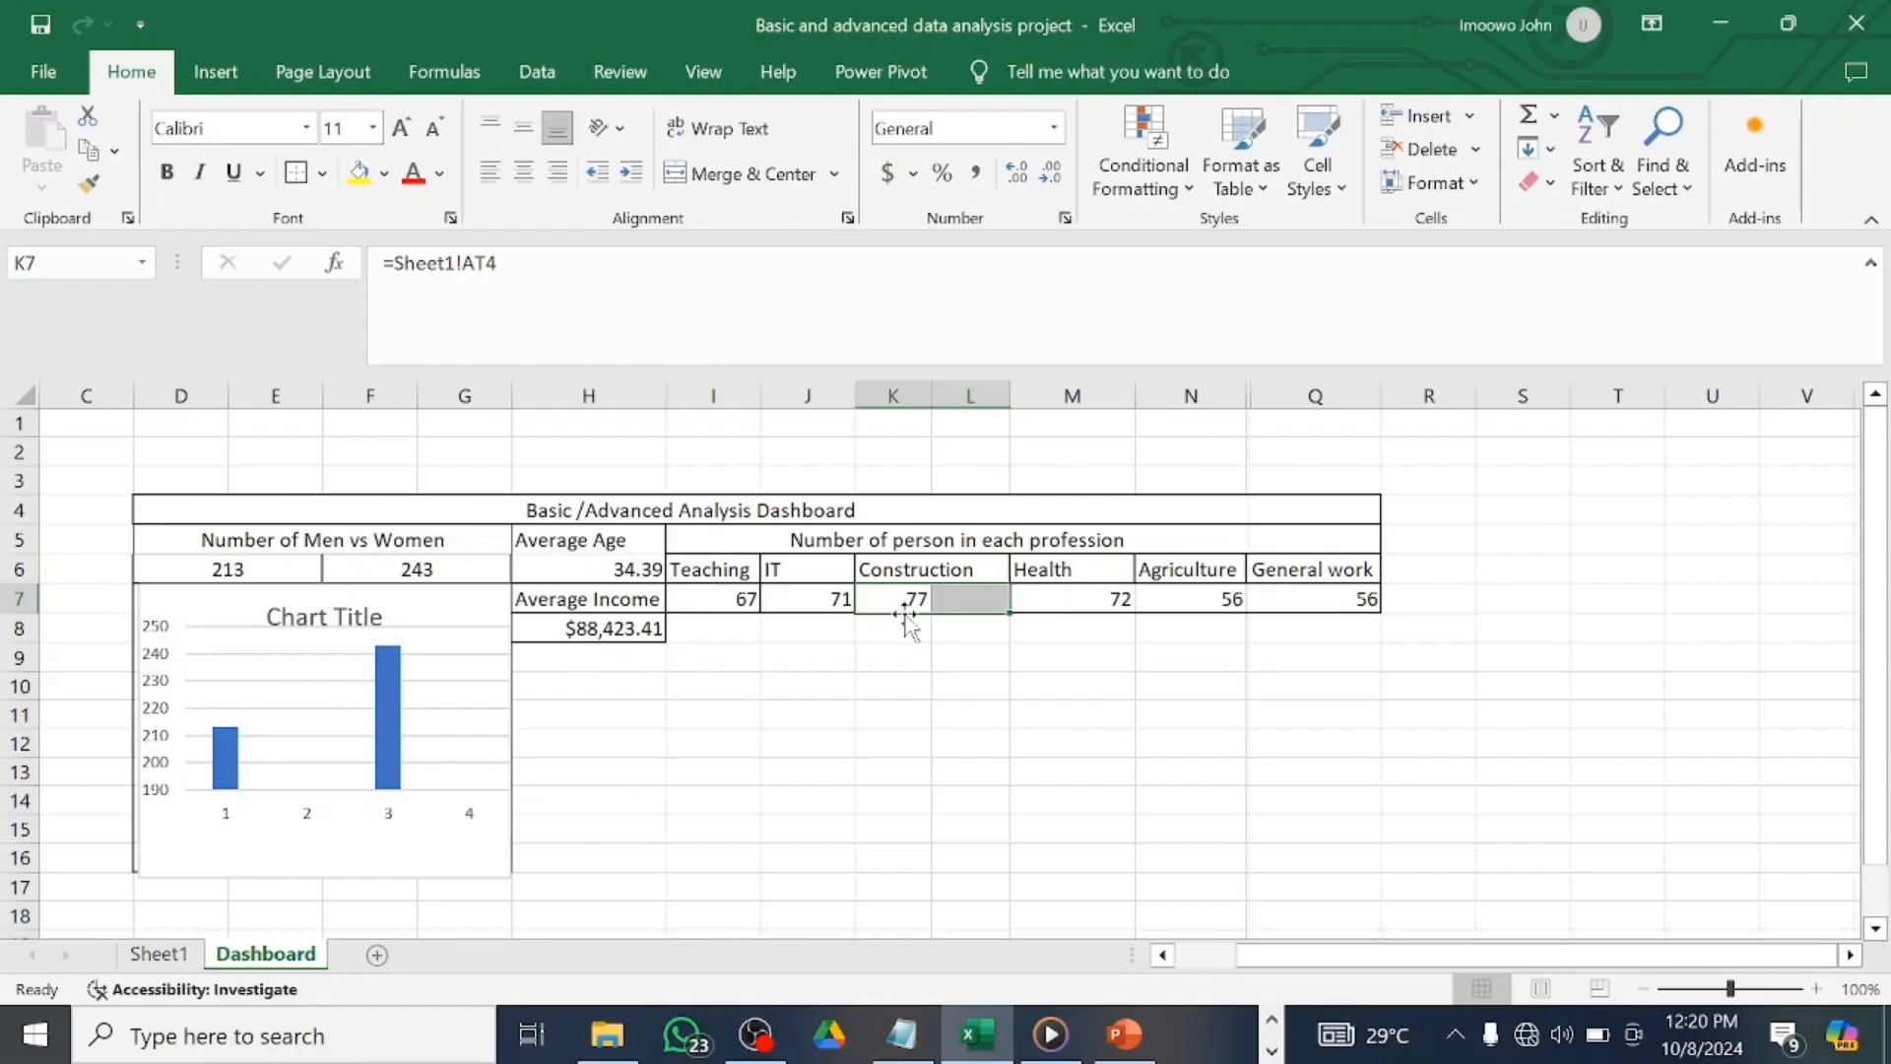
pyautogui.click(738, 173)
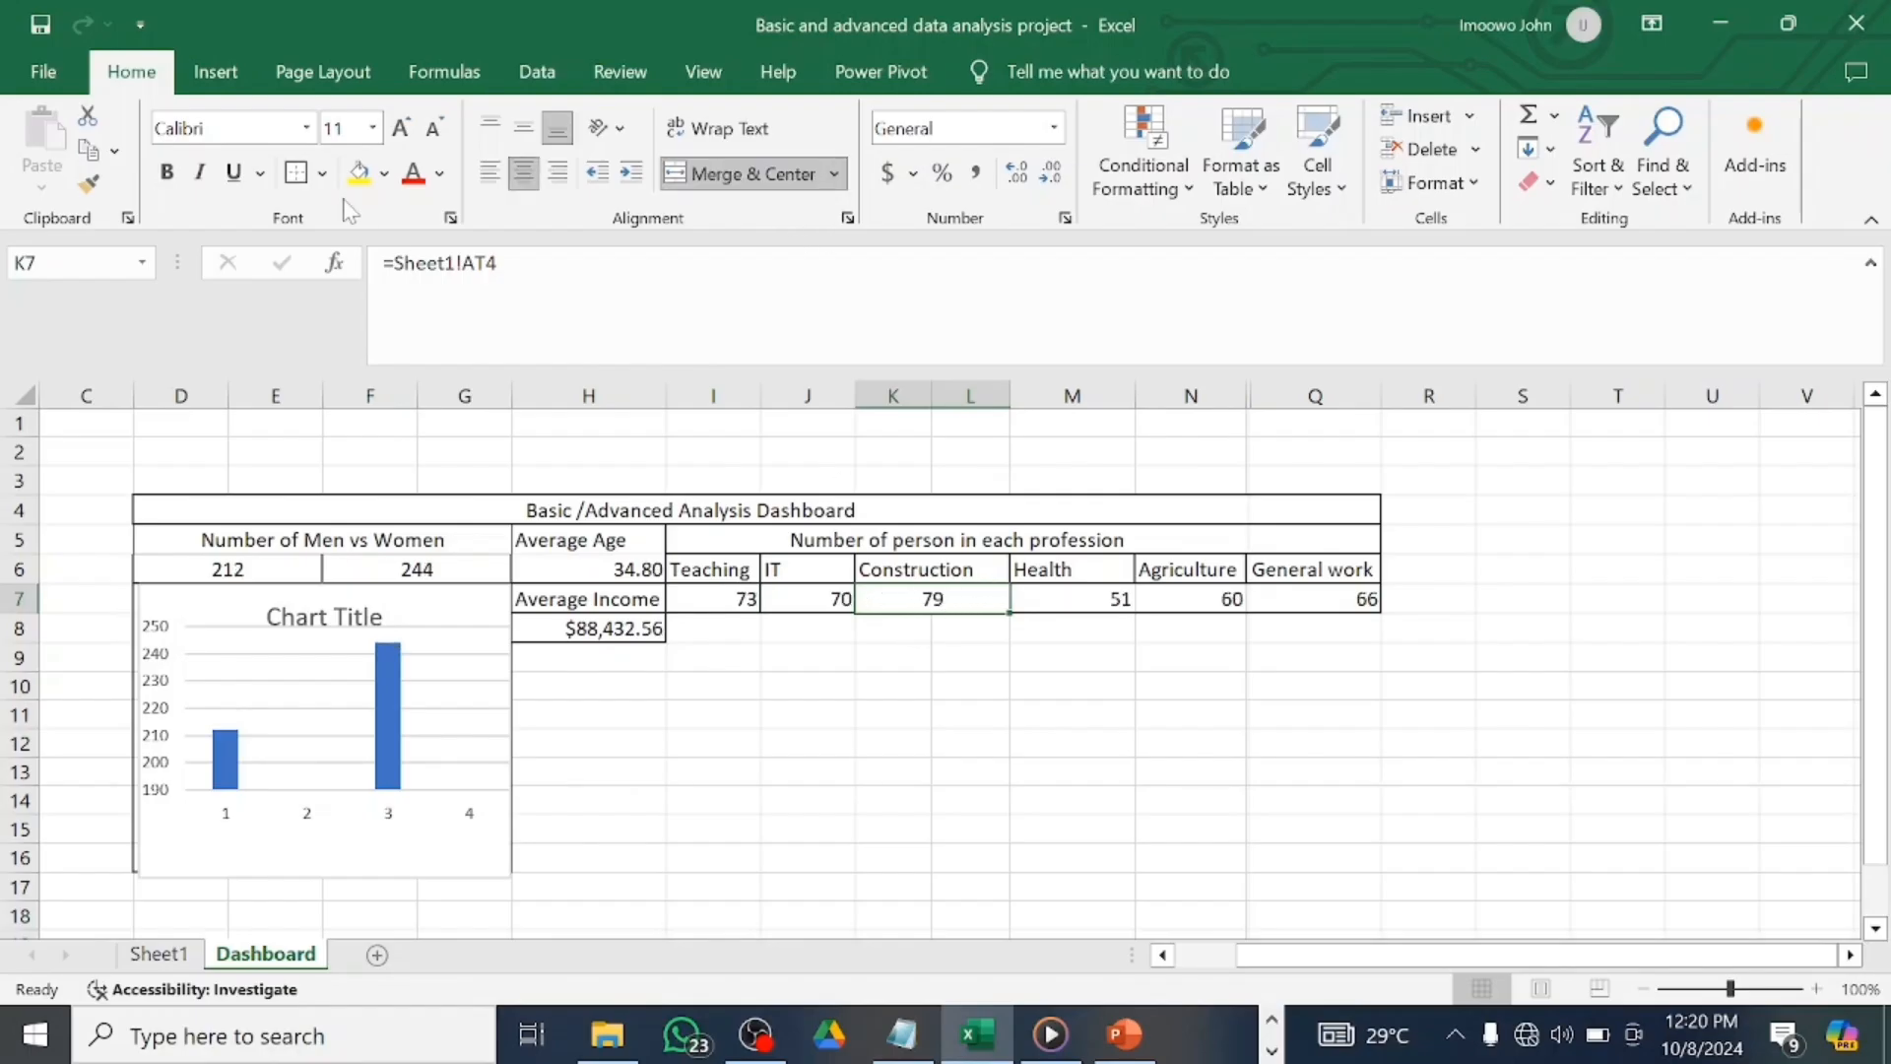
pyautogui.click(1075, 611)
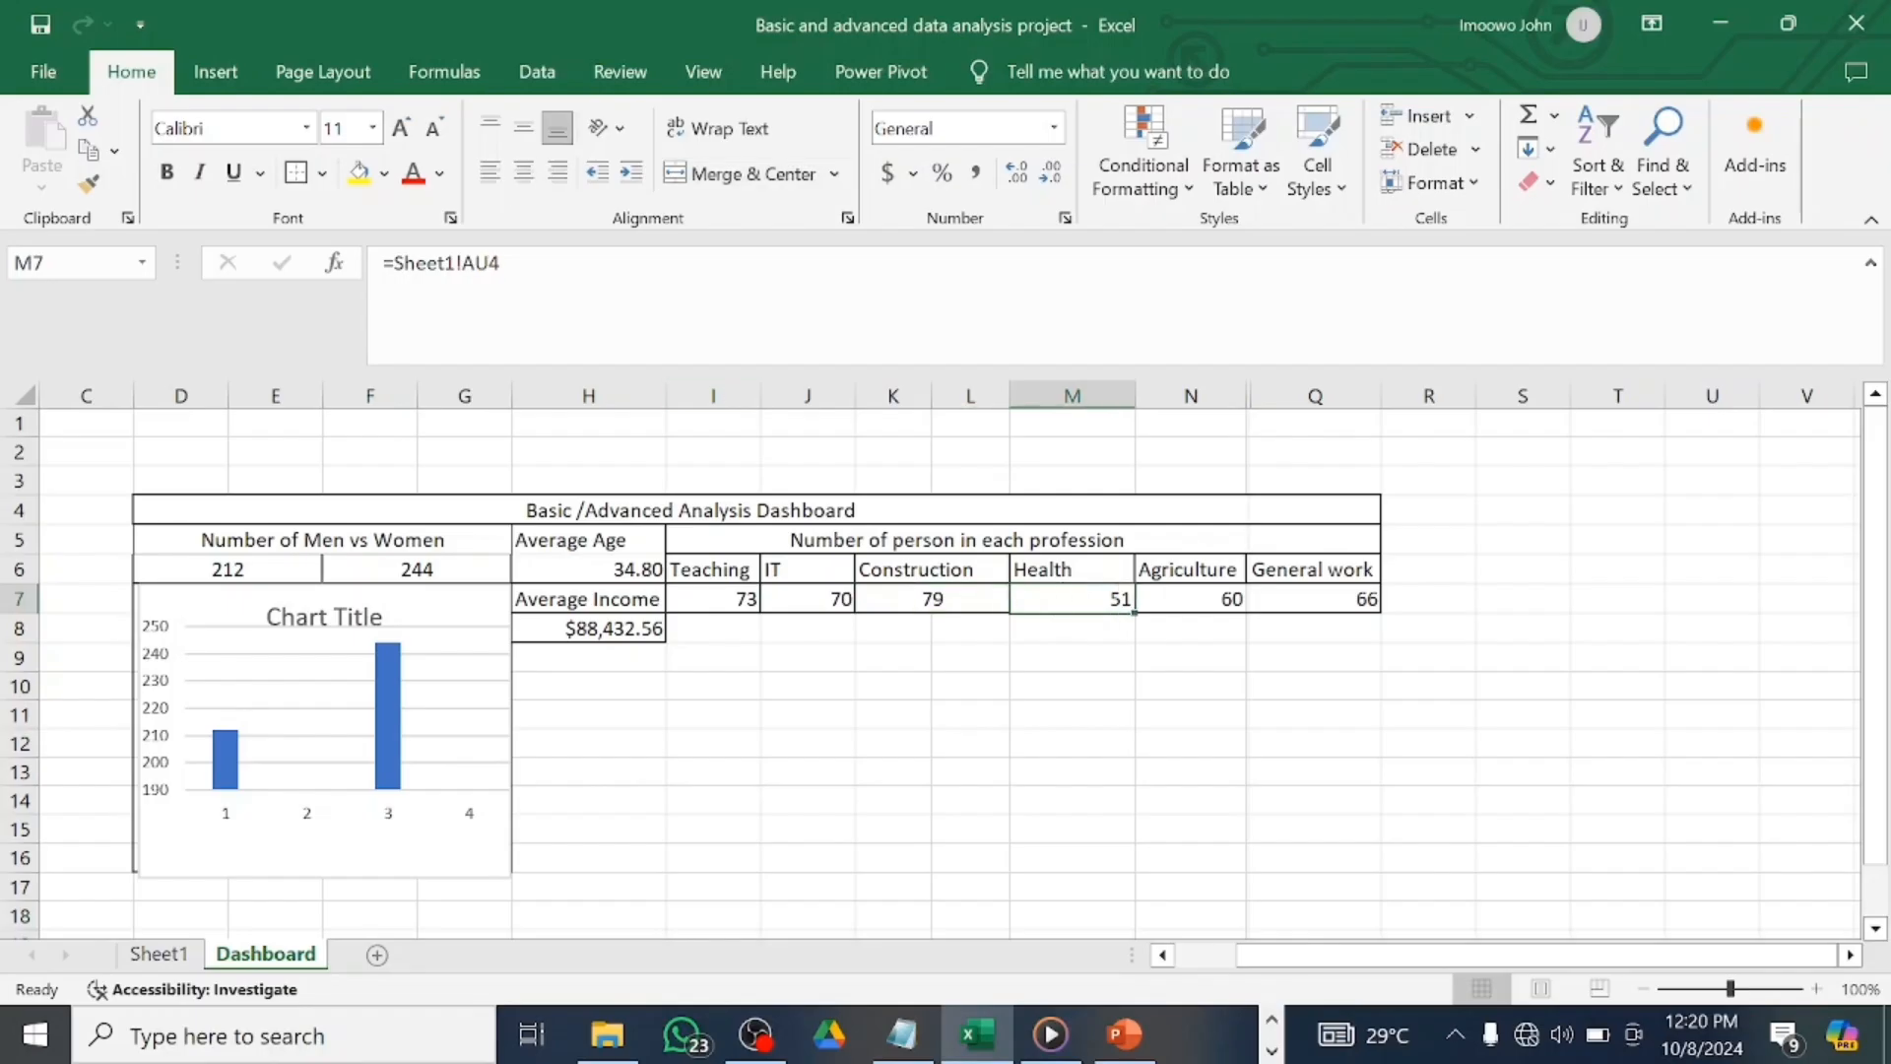
pyautogui.click(1243, 609)
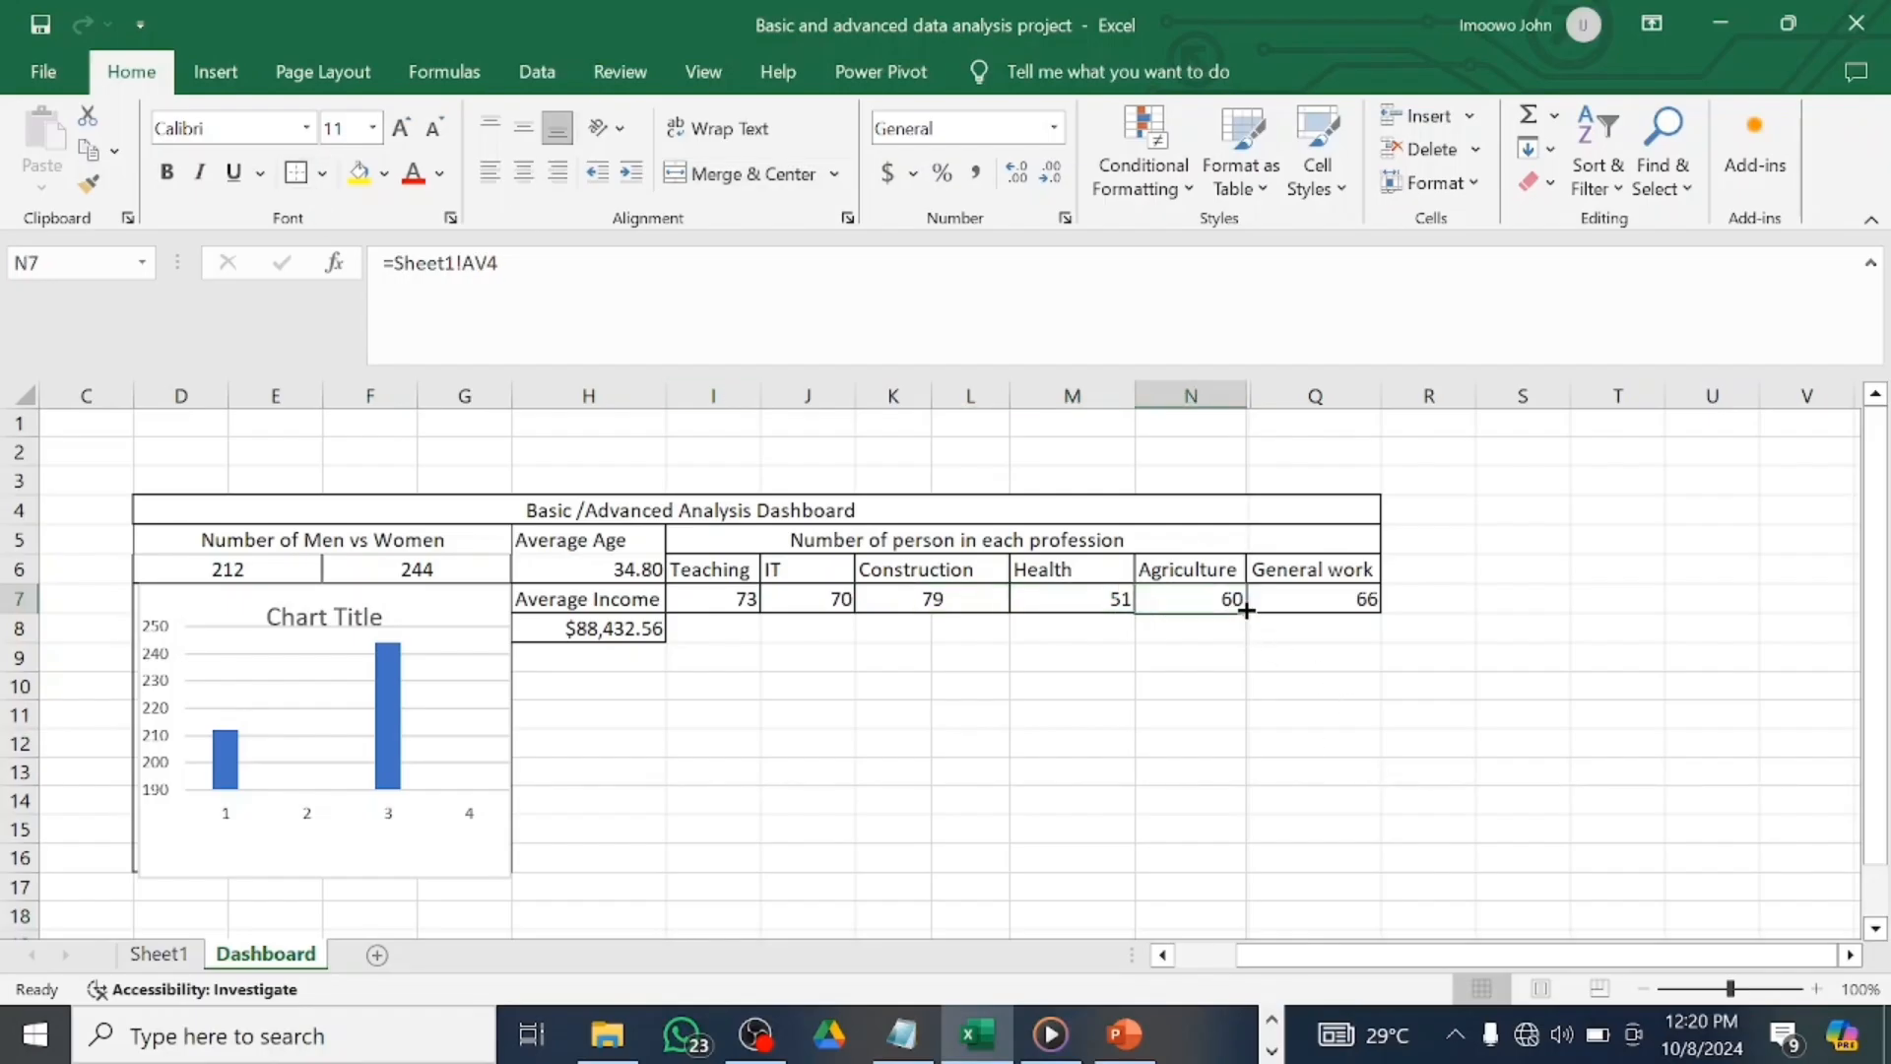
pyautogui.click(1315, 604)
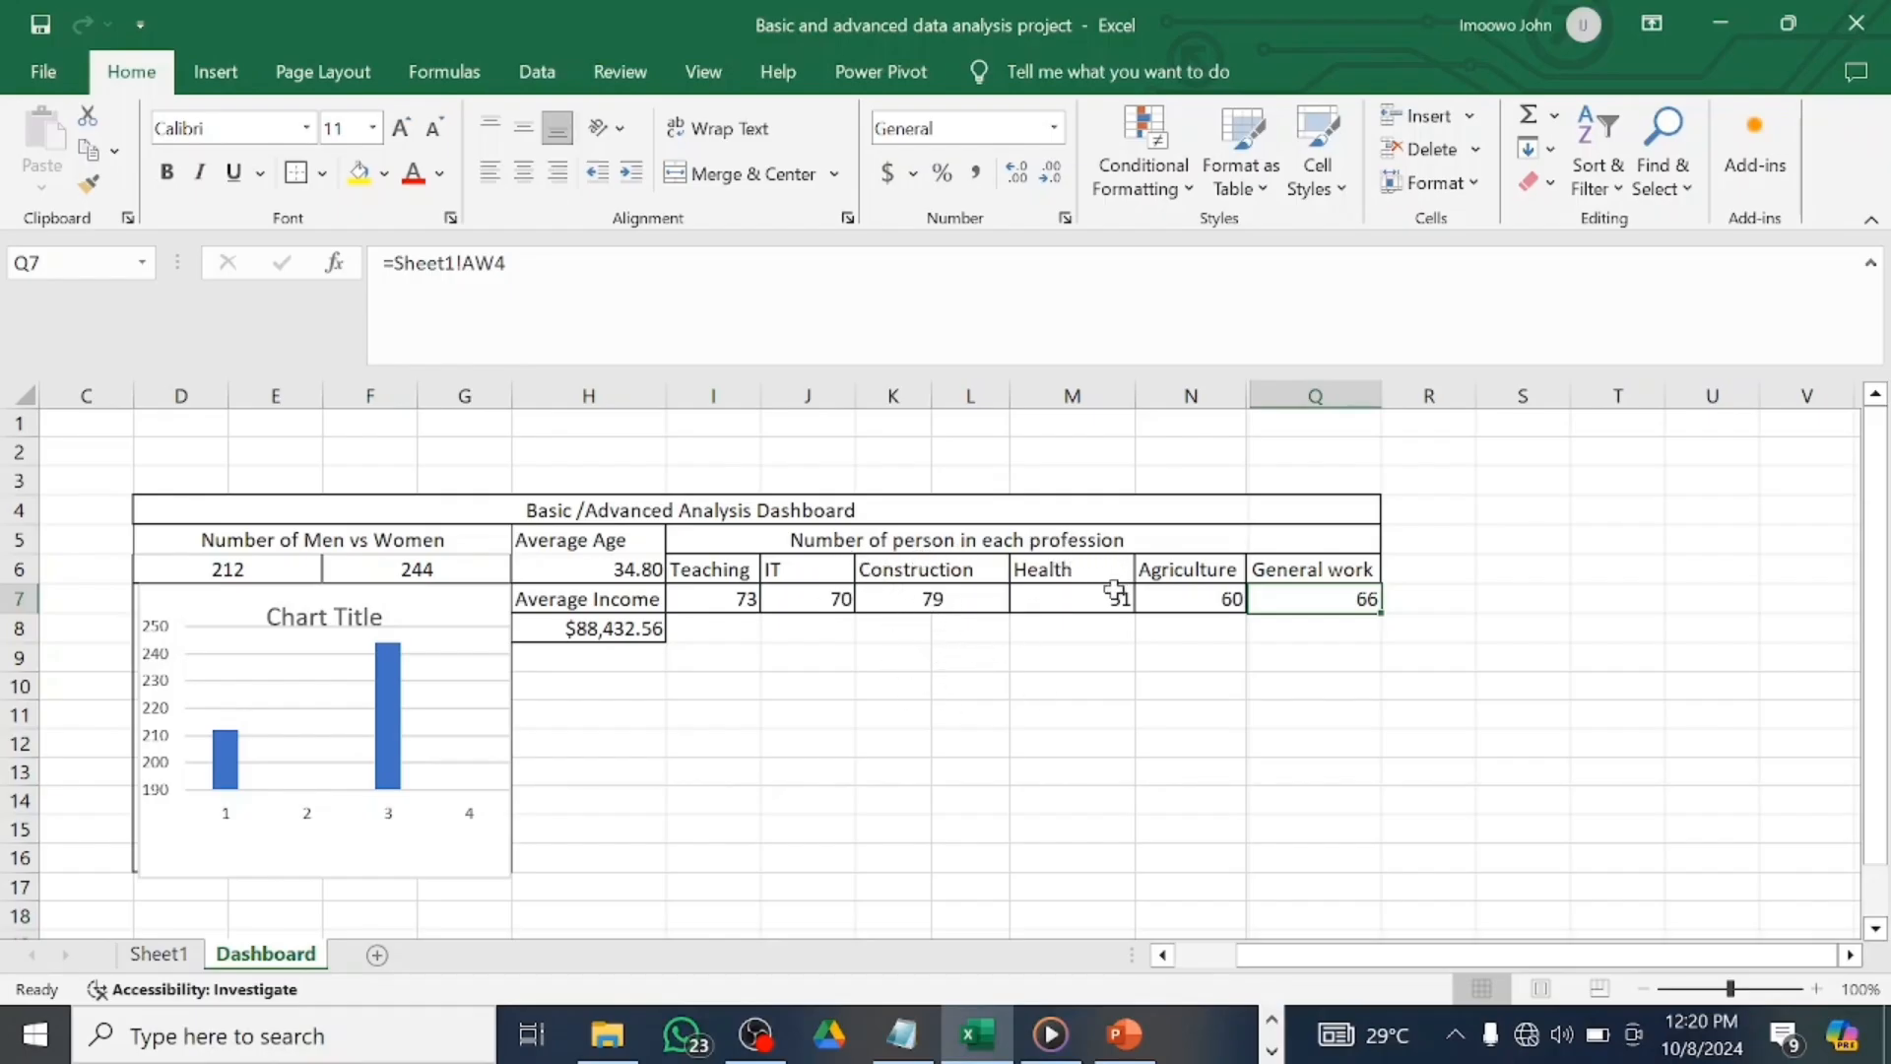
pyautogui.moveTo(709, 598); pyautogui.dragTo(1331, 591)
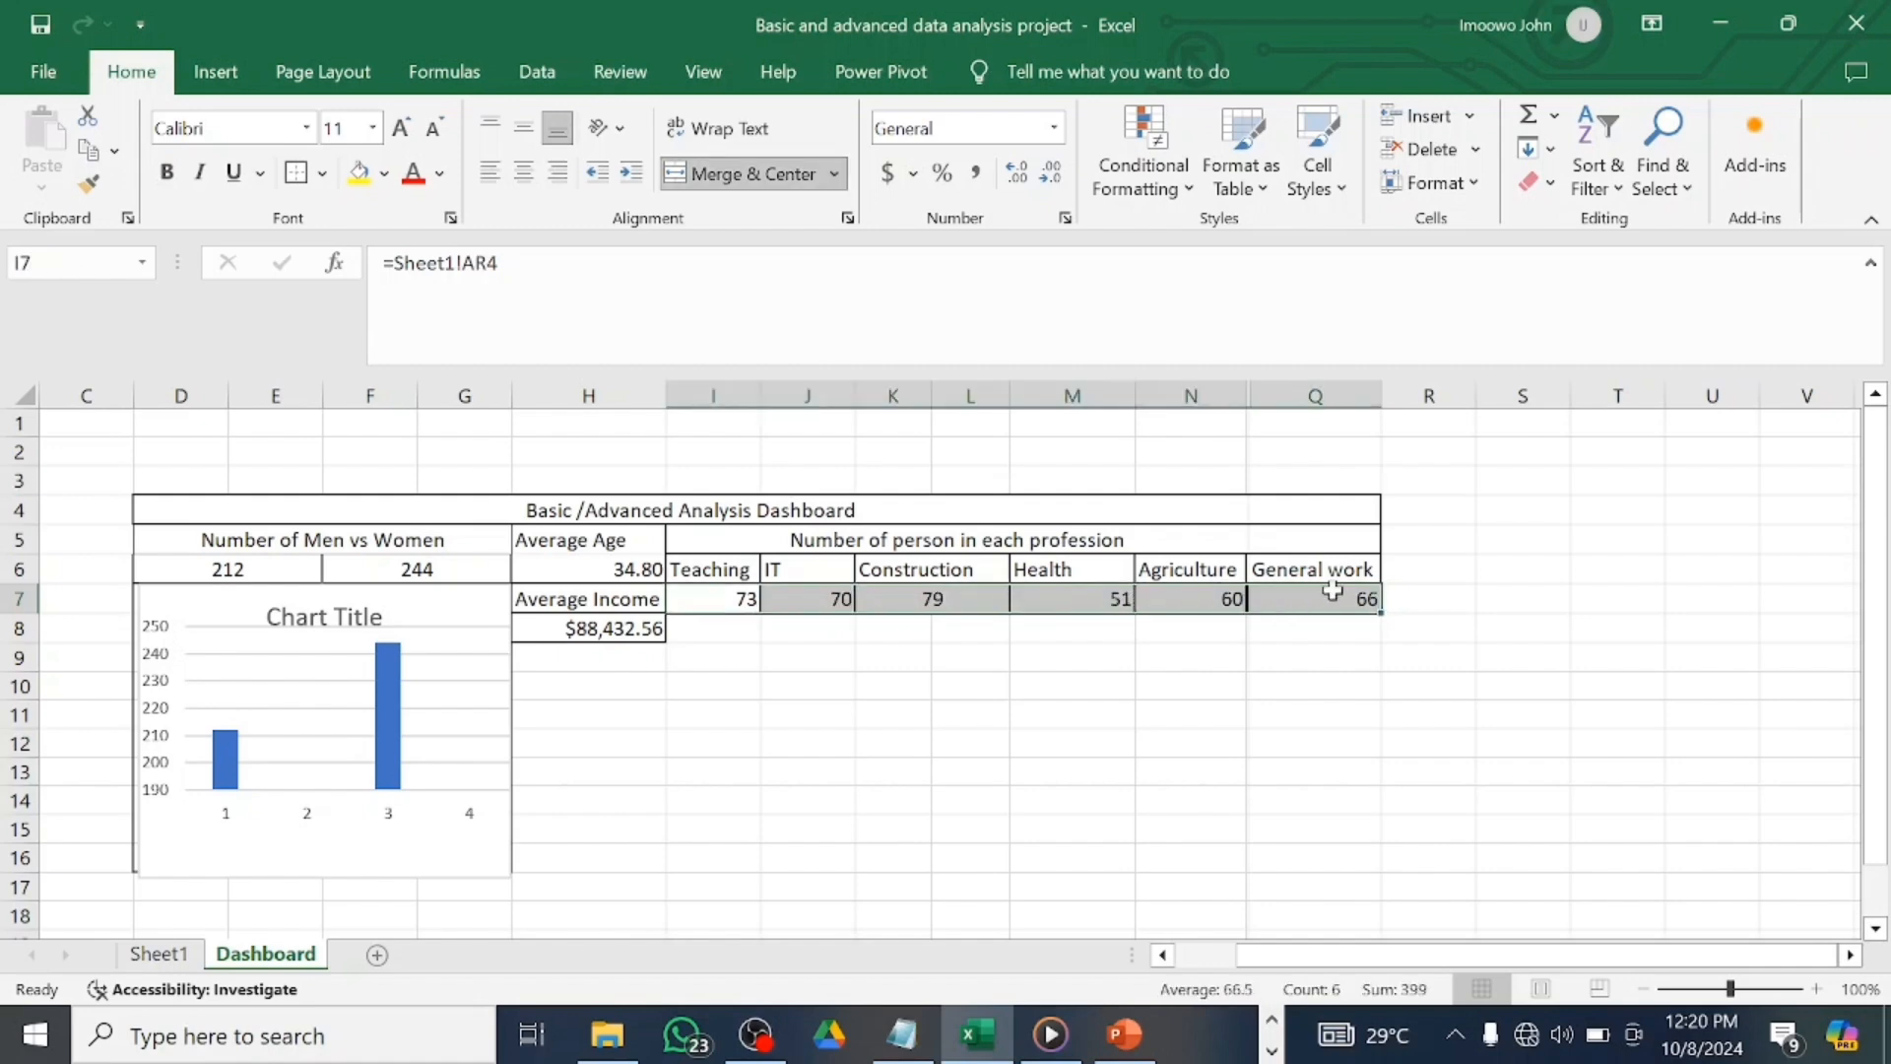
# Insert a clustered column chart of the six profession counts from Recommended Charts.
pyautogui.click(223, 71)
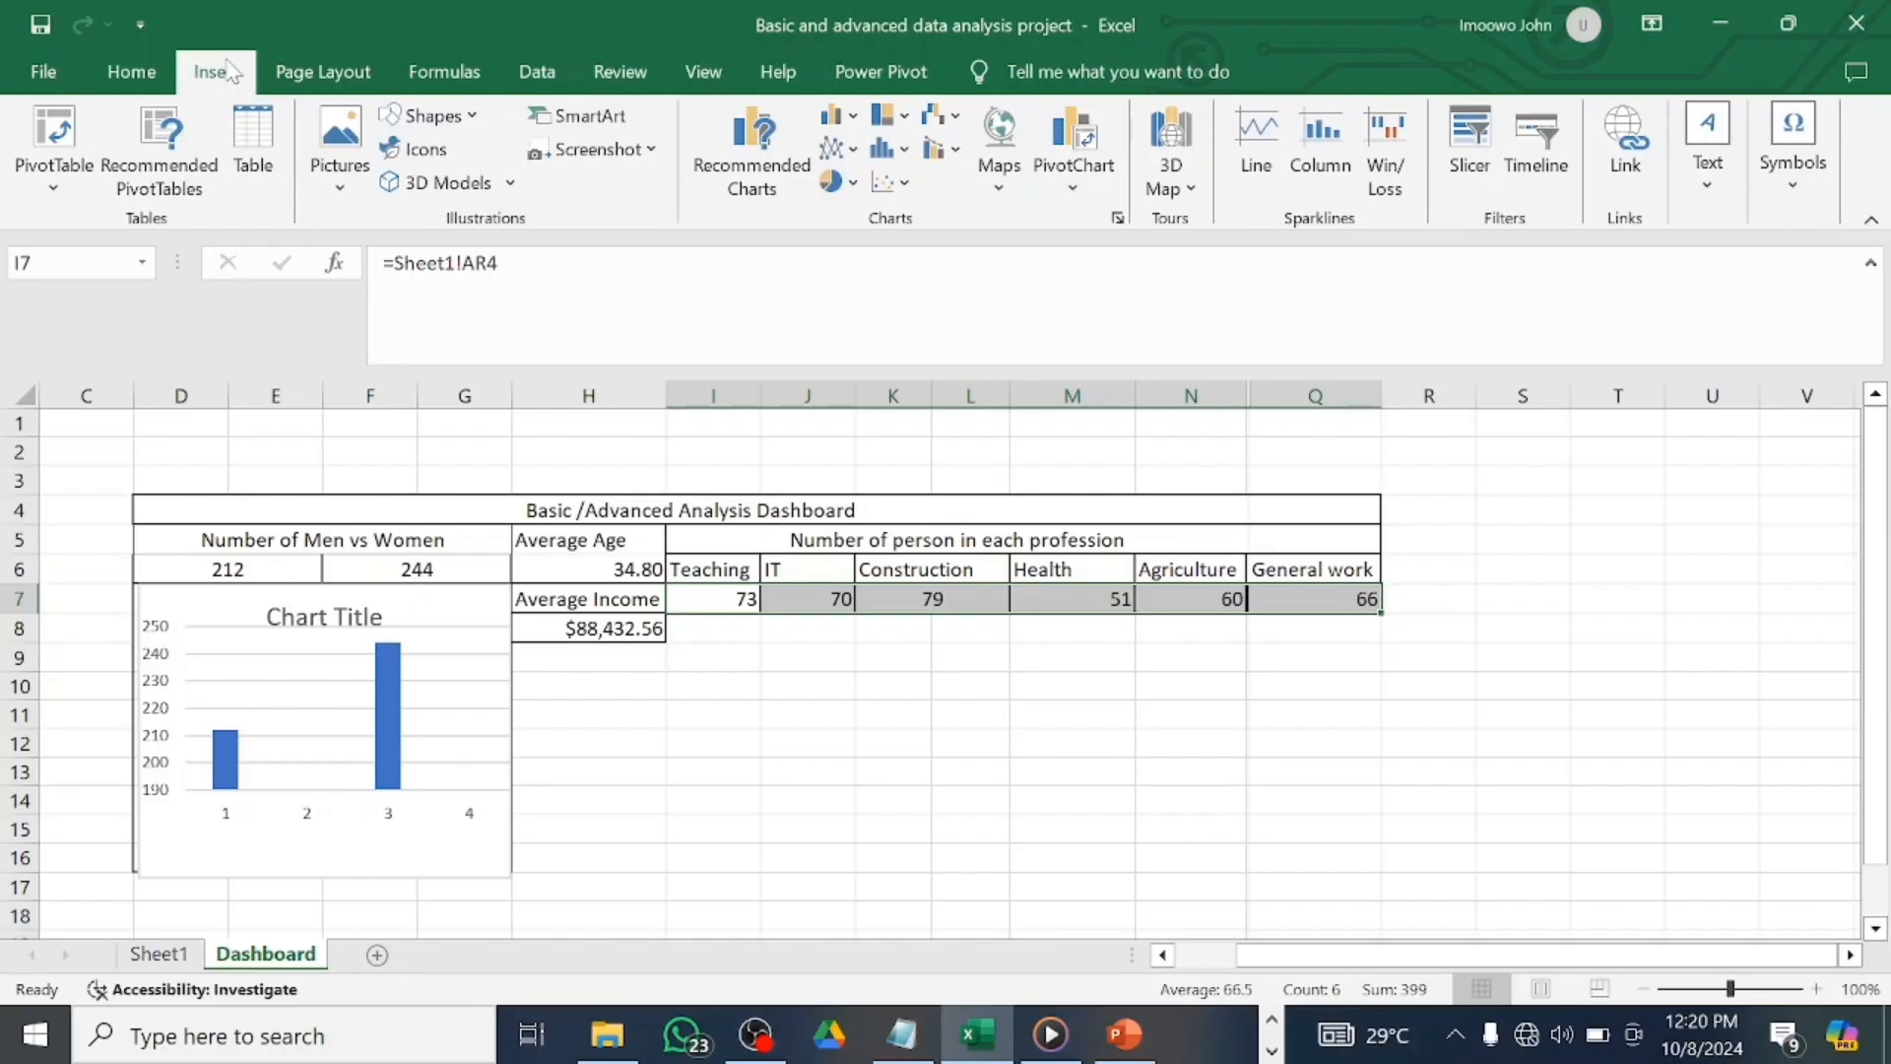
pyautogui.click(753, 141)
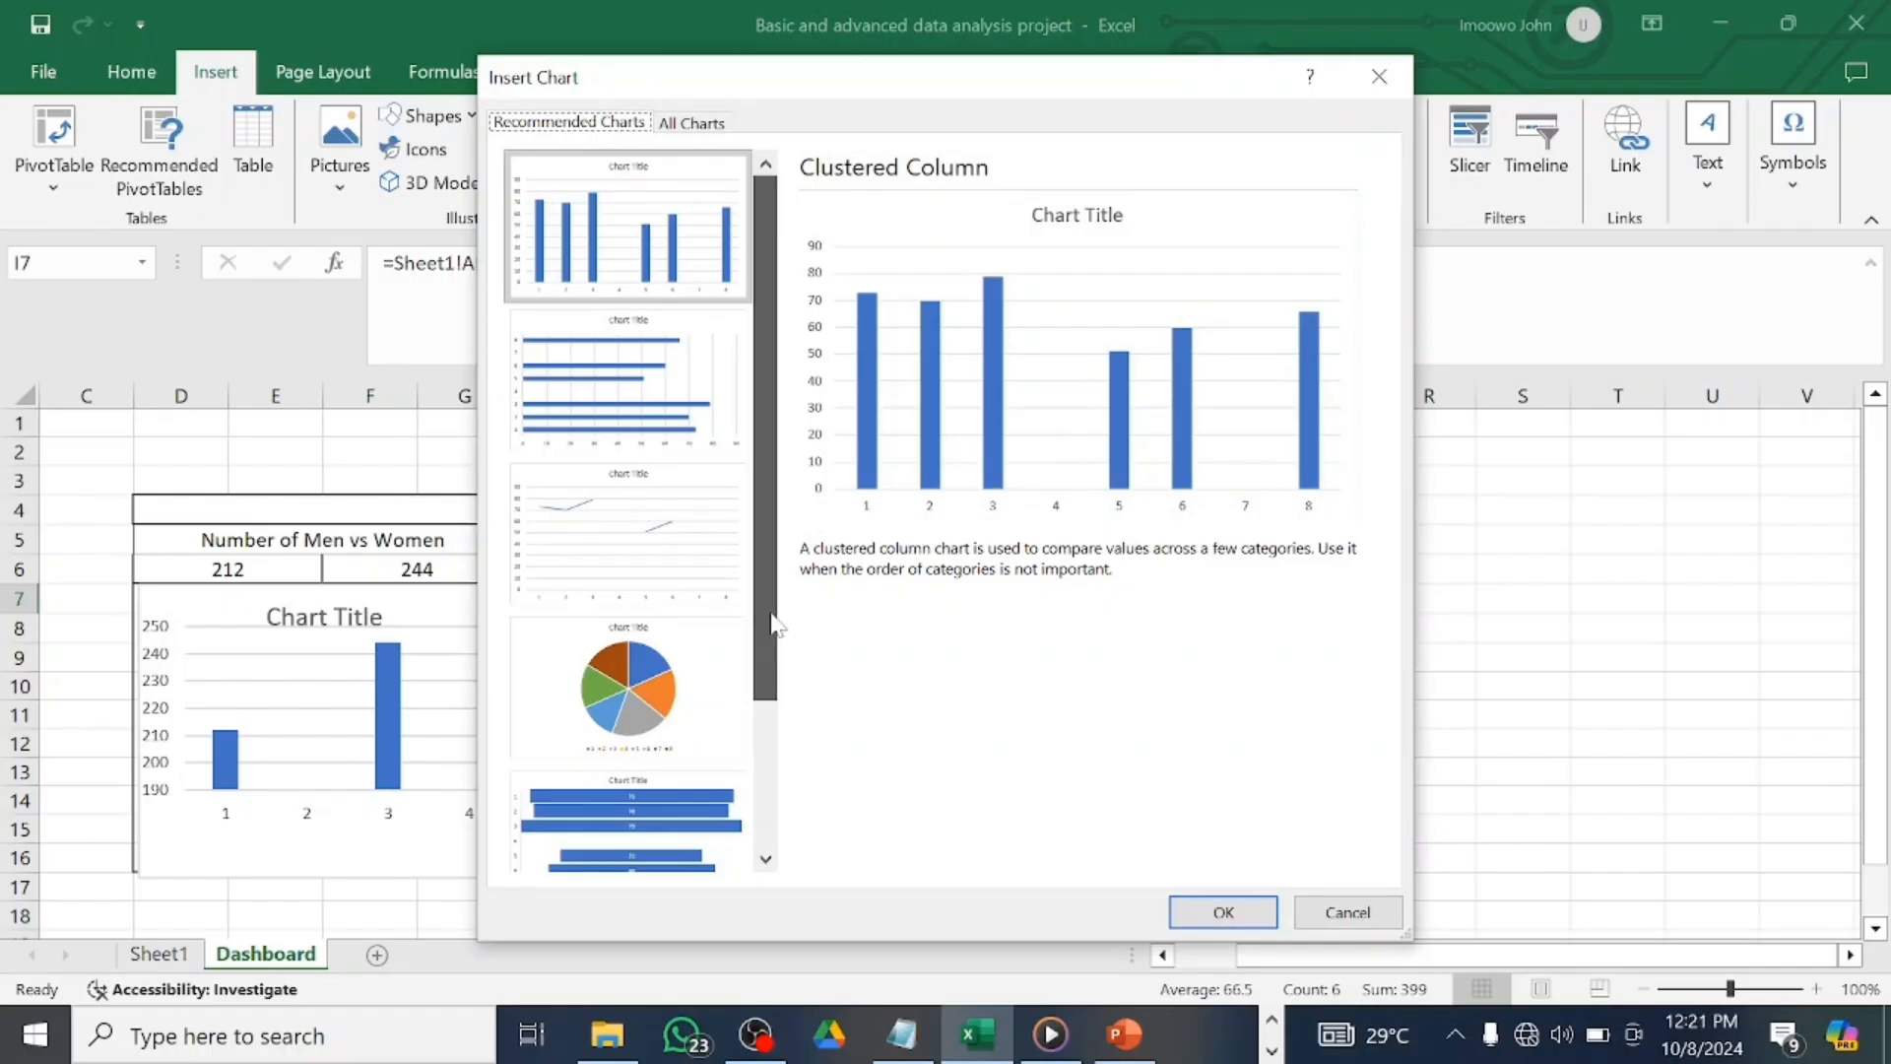
pyautogui.click(765, 860)
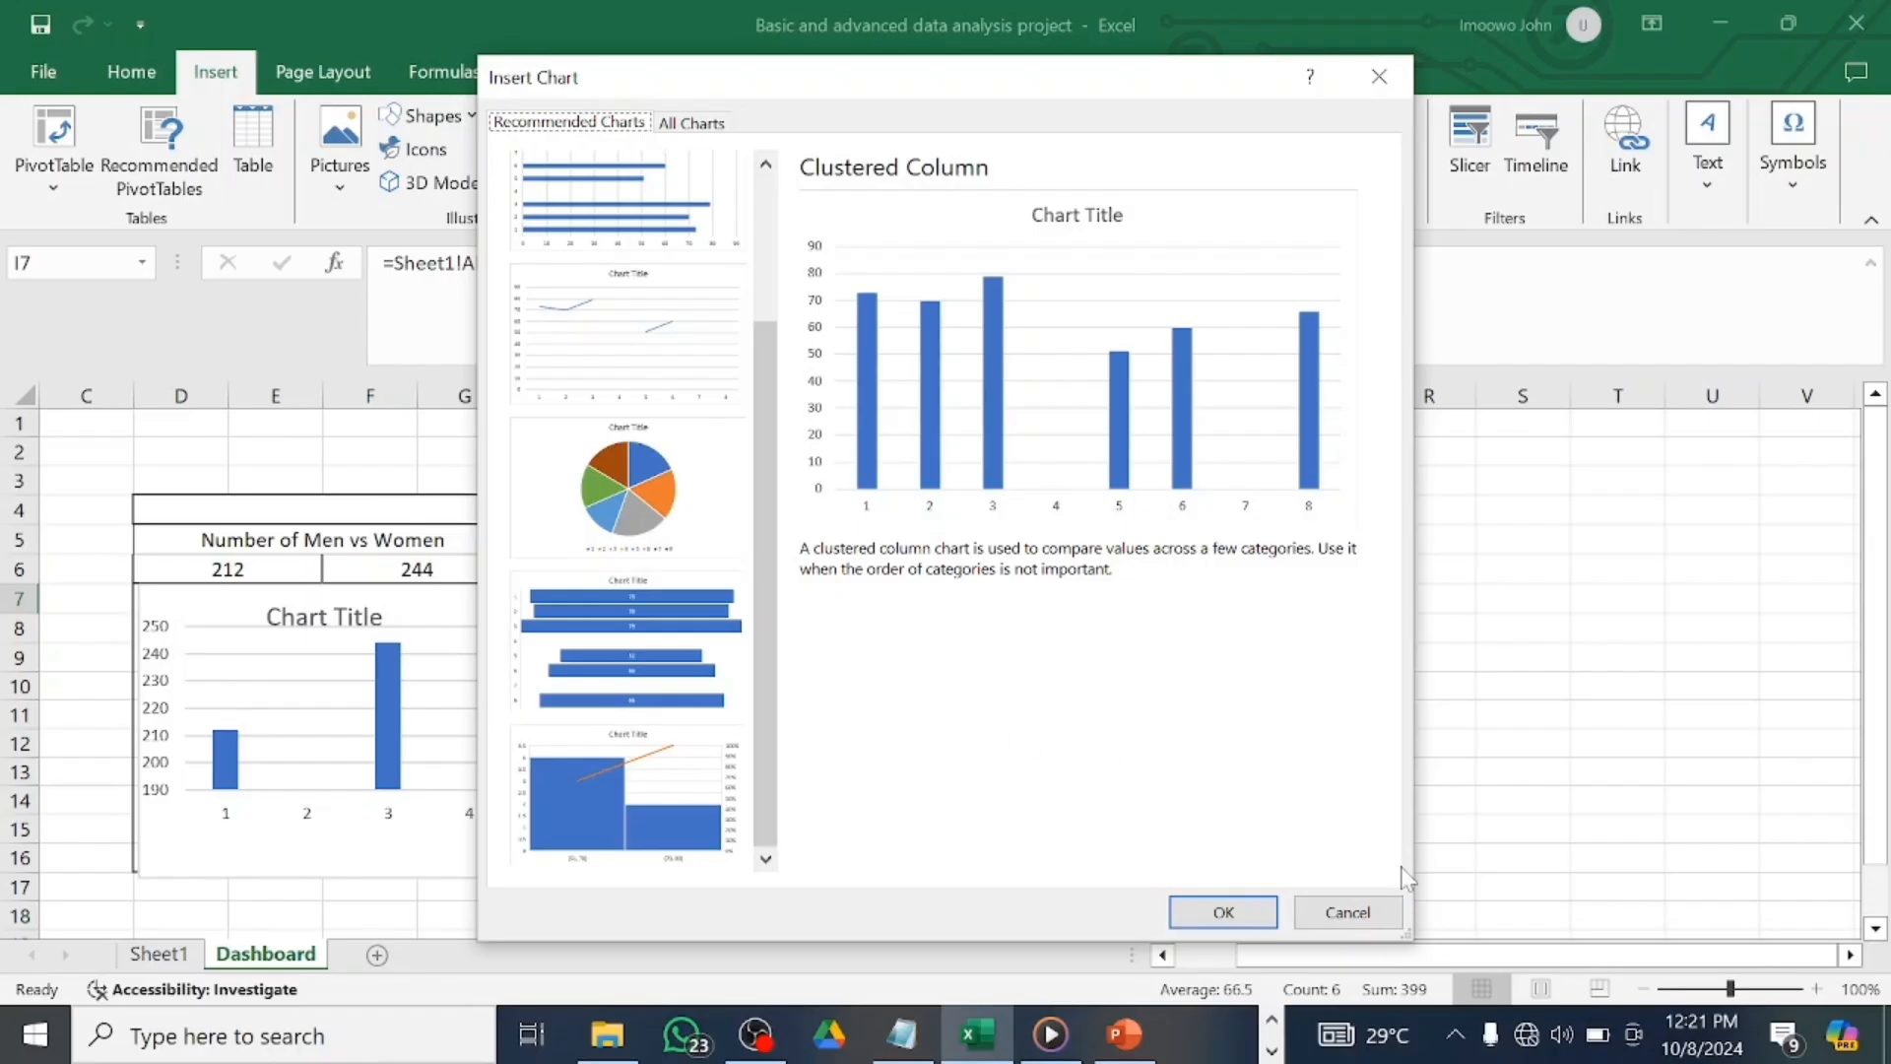
pyautogui.click(1378, 75)
pyautogui.click(883, 153)
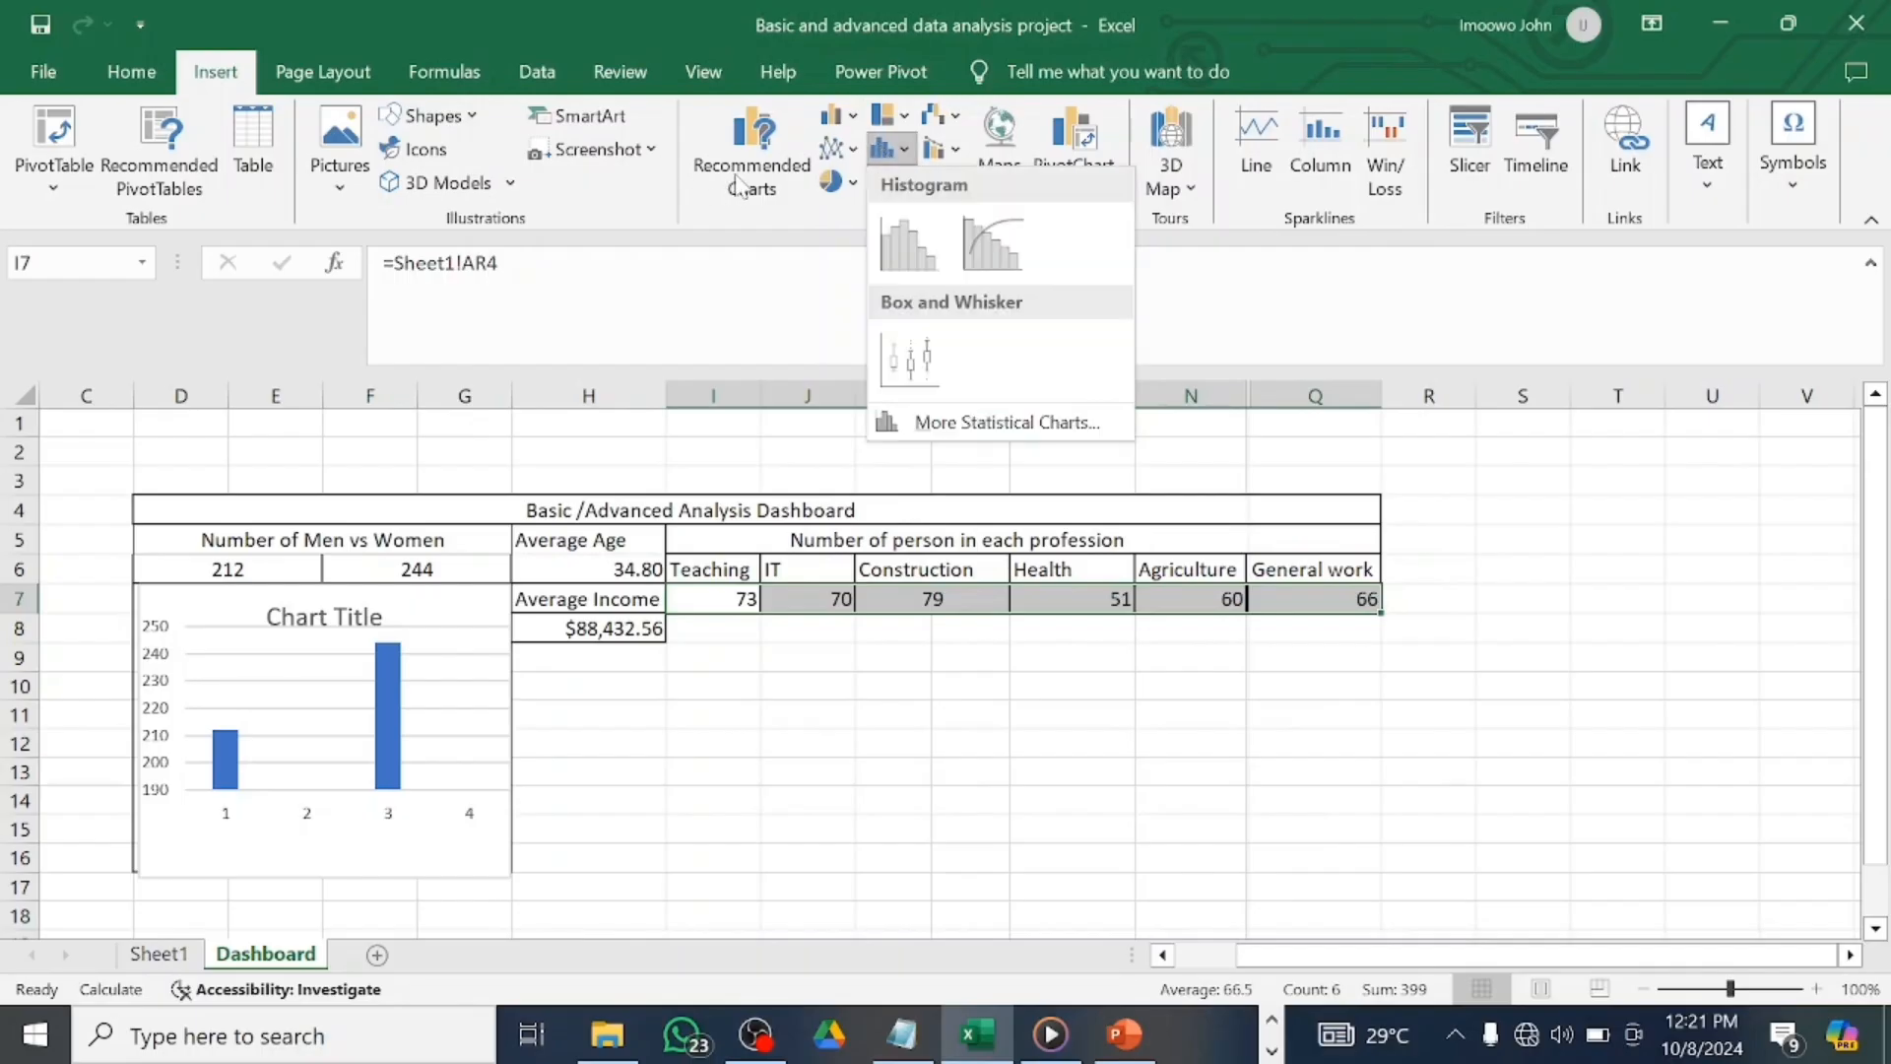
pyautogui.click(739, 184)
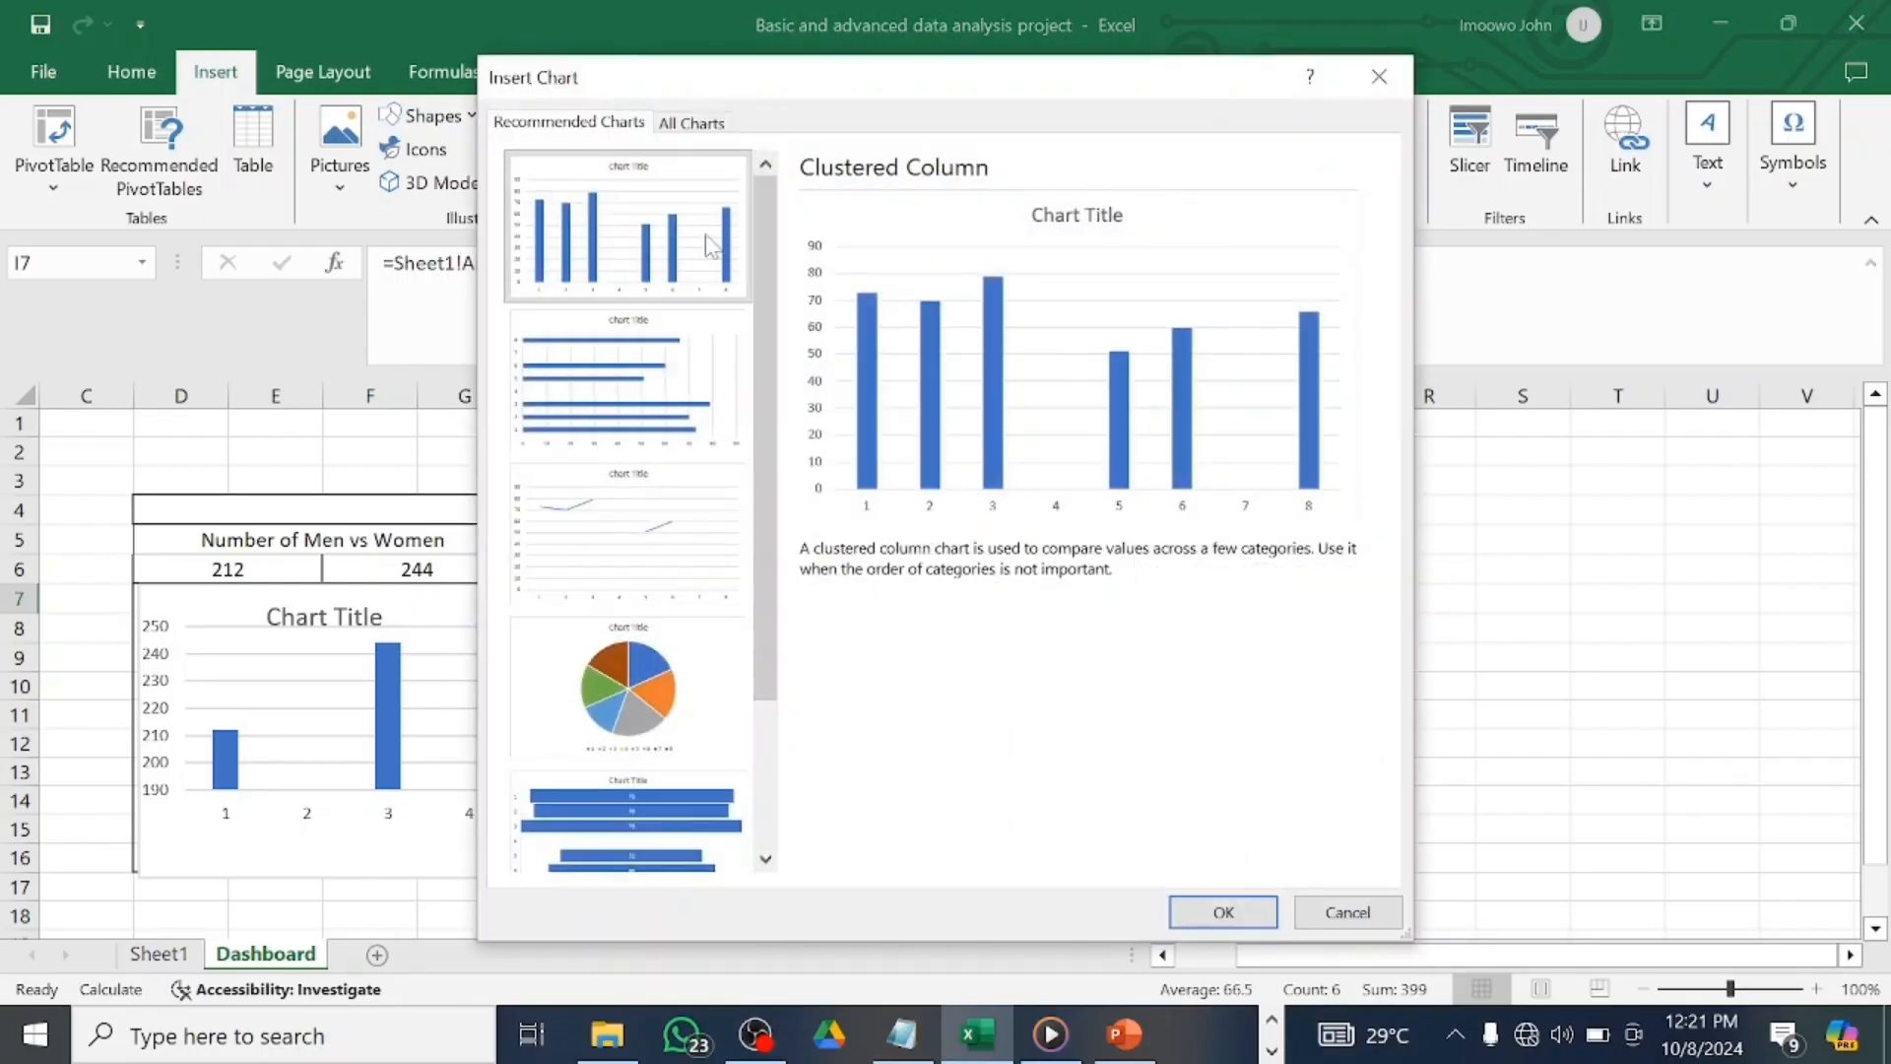
pyautogui.click(1258, 913)
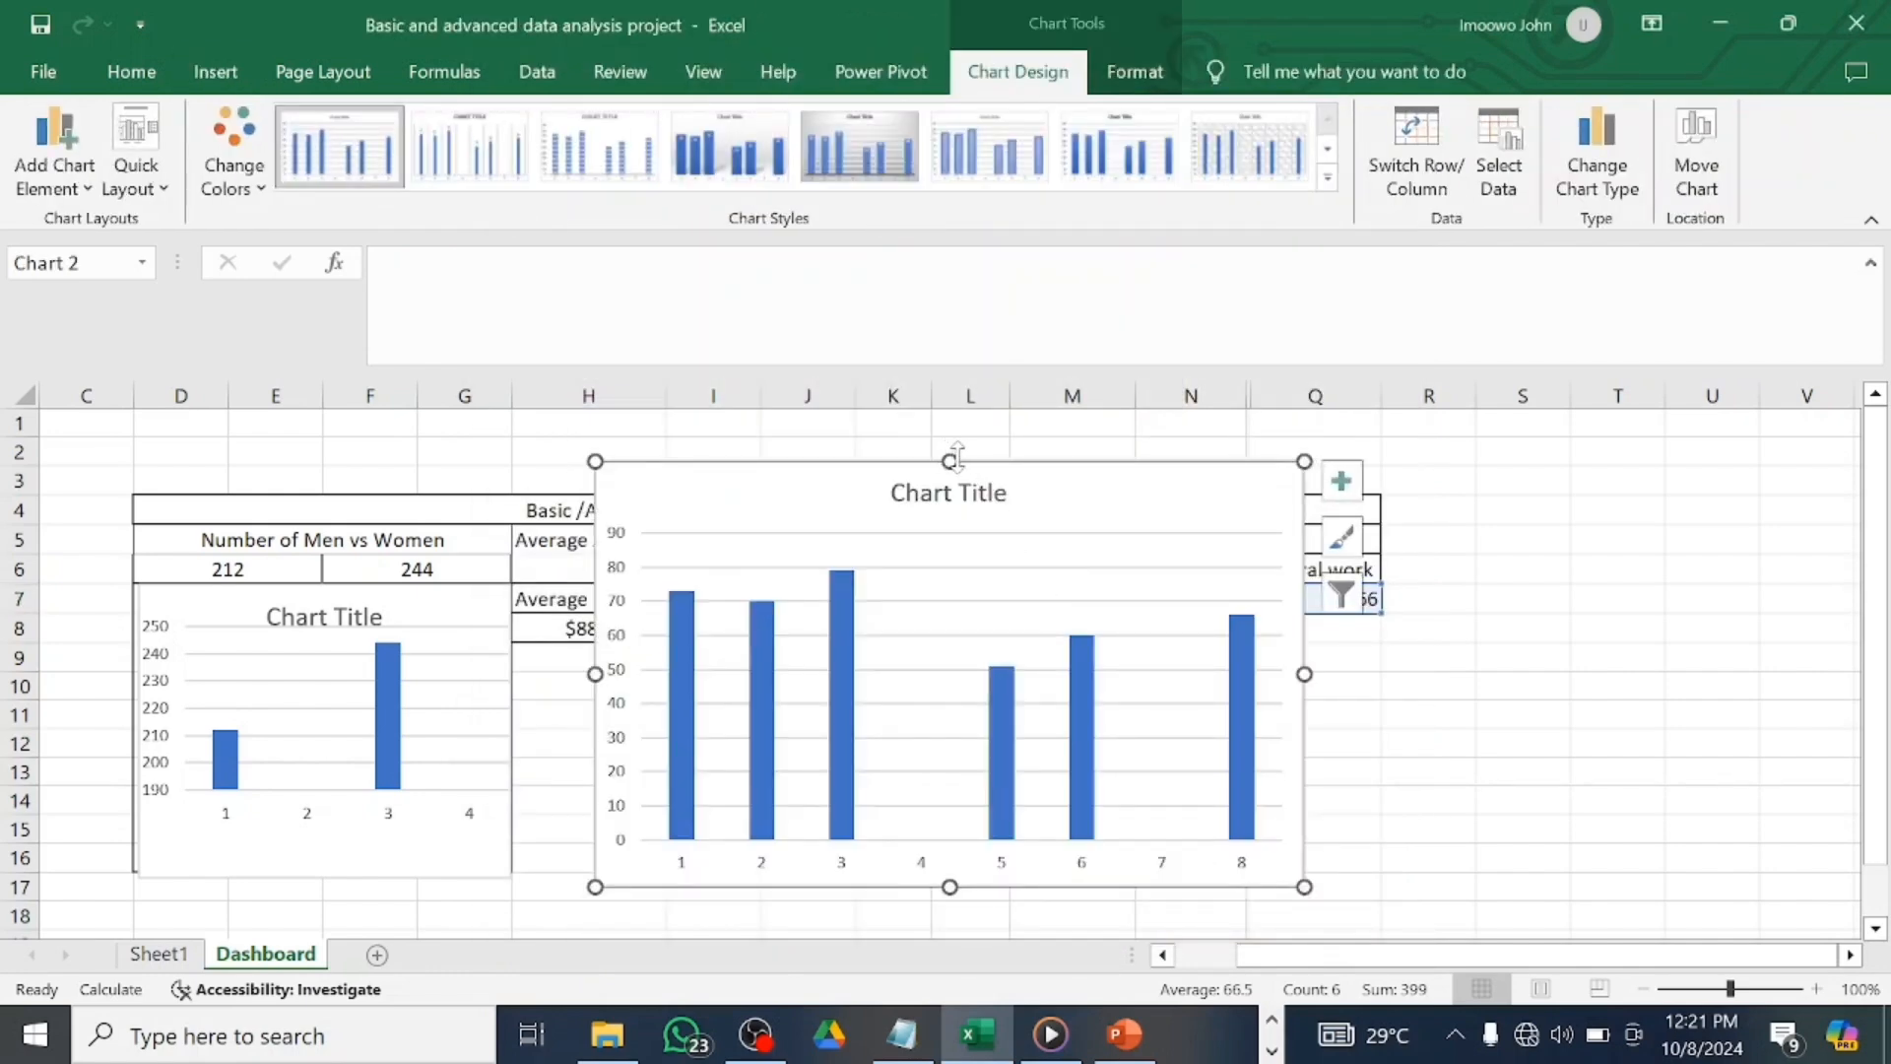
# Place the profession chart under the row 7 counts, sized to span rows 8 to 19.
pyautogui.moveTo(1055, 493); pyautogui.dragTo(1143, 646)
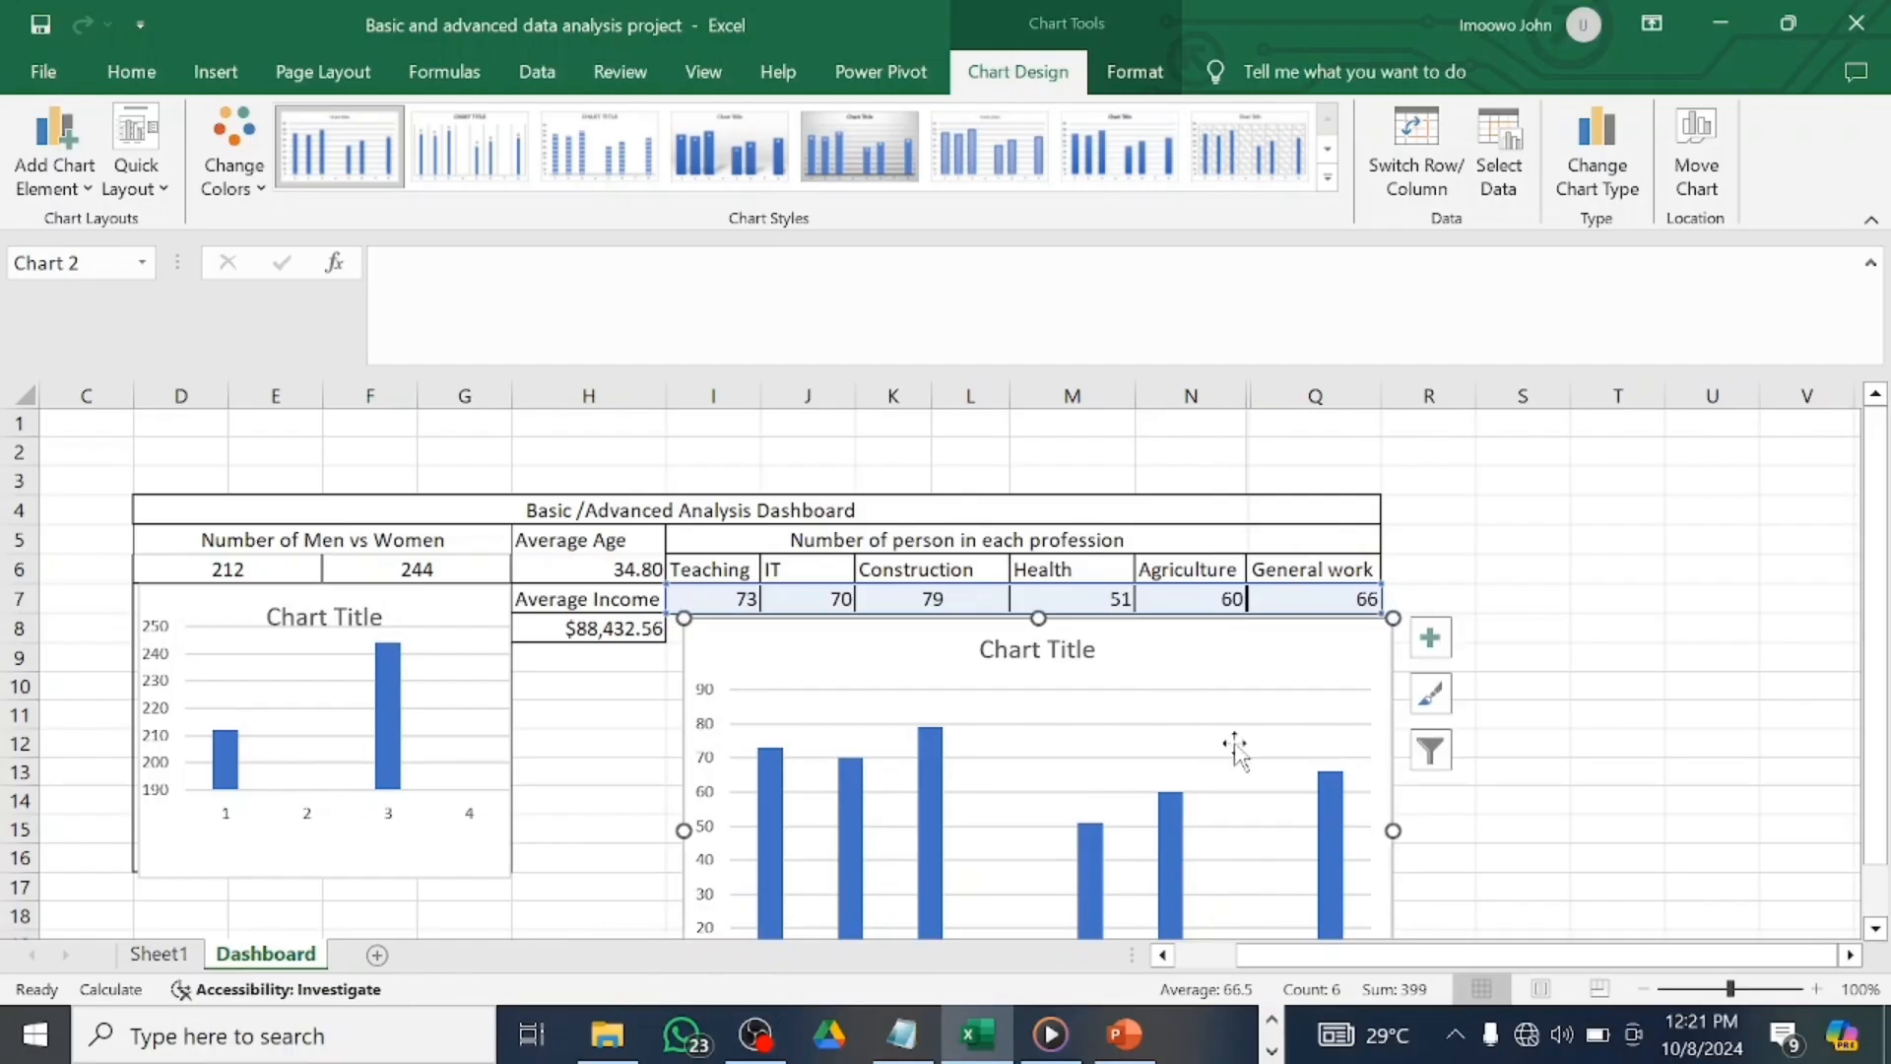
pyautogui.scroll(-2, 1471, 793)
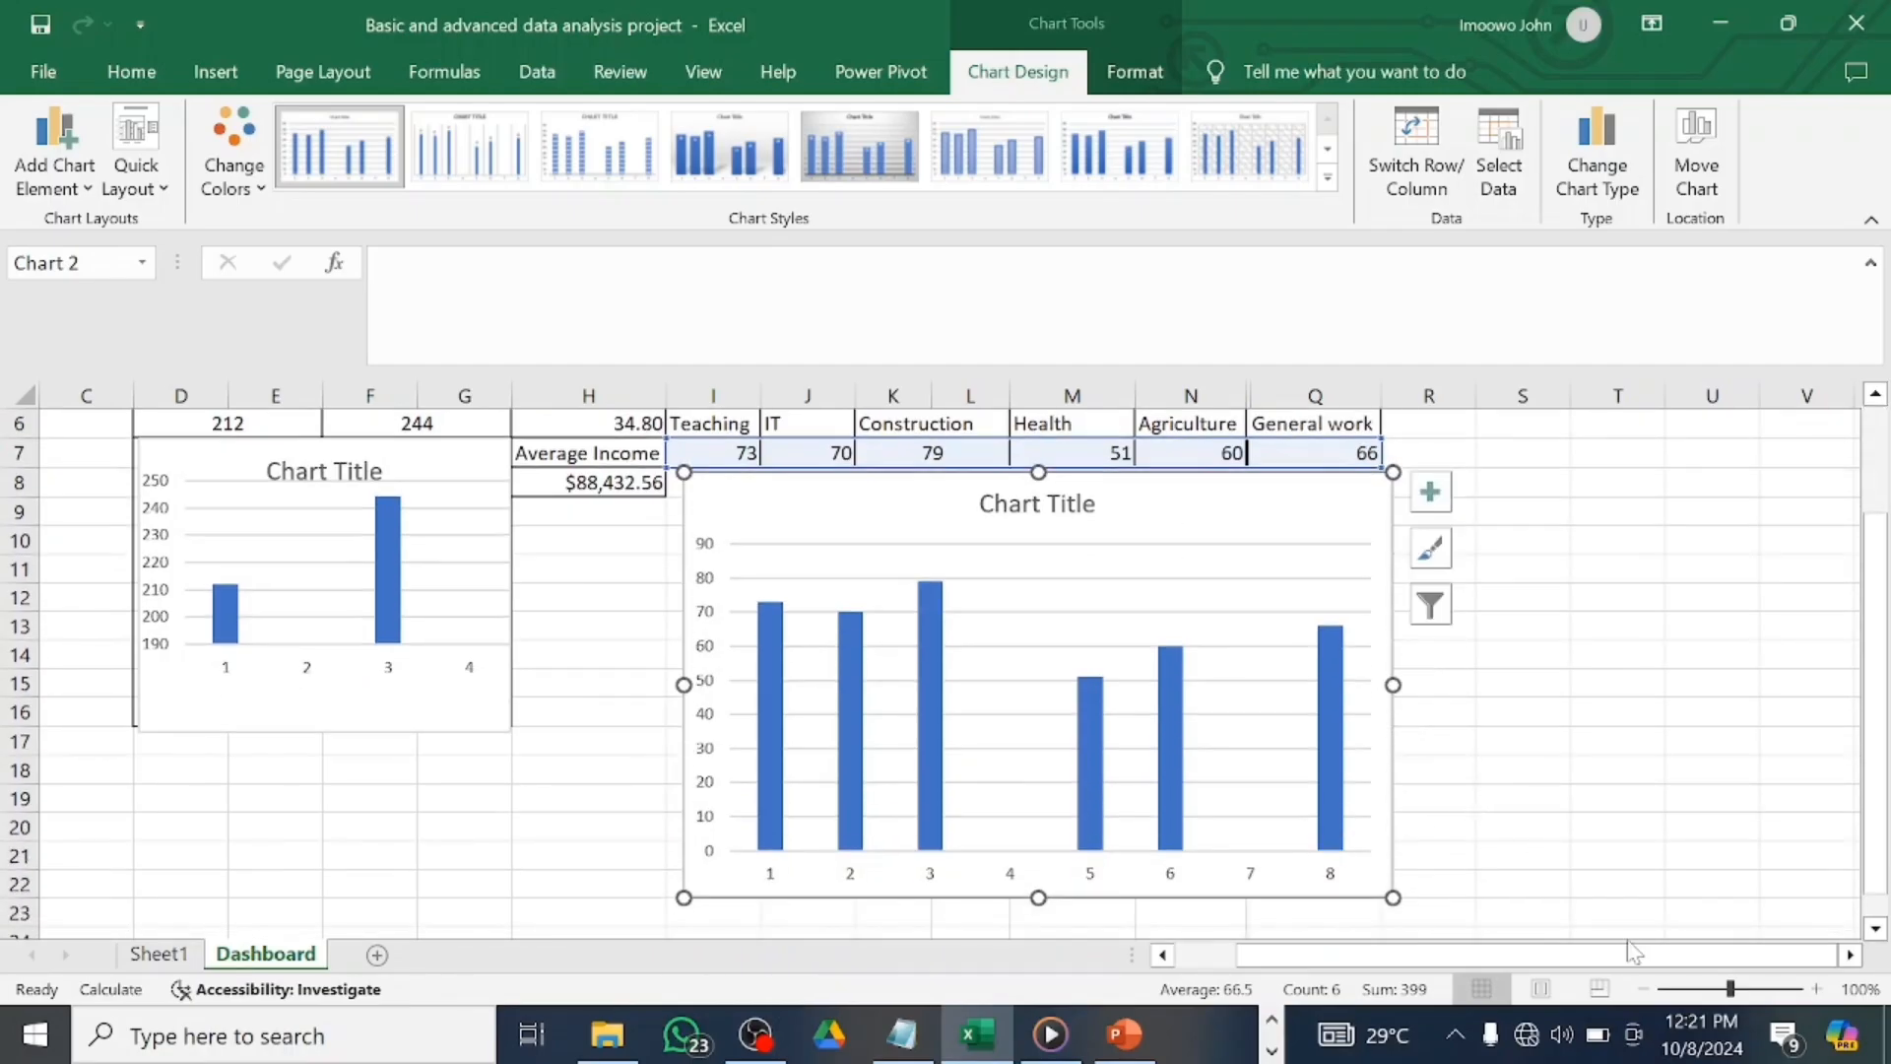
pyautogui.moveTo(1730, 987); pyautogui.dragTo(1721, 988)
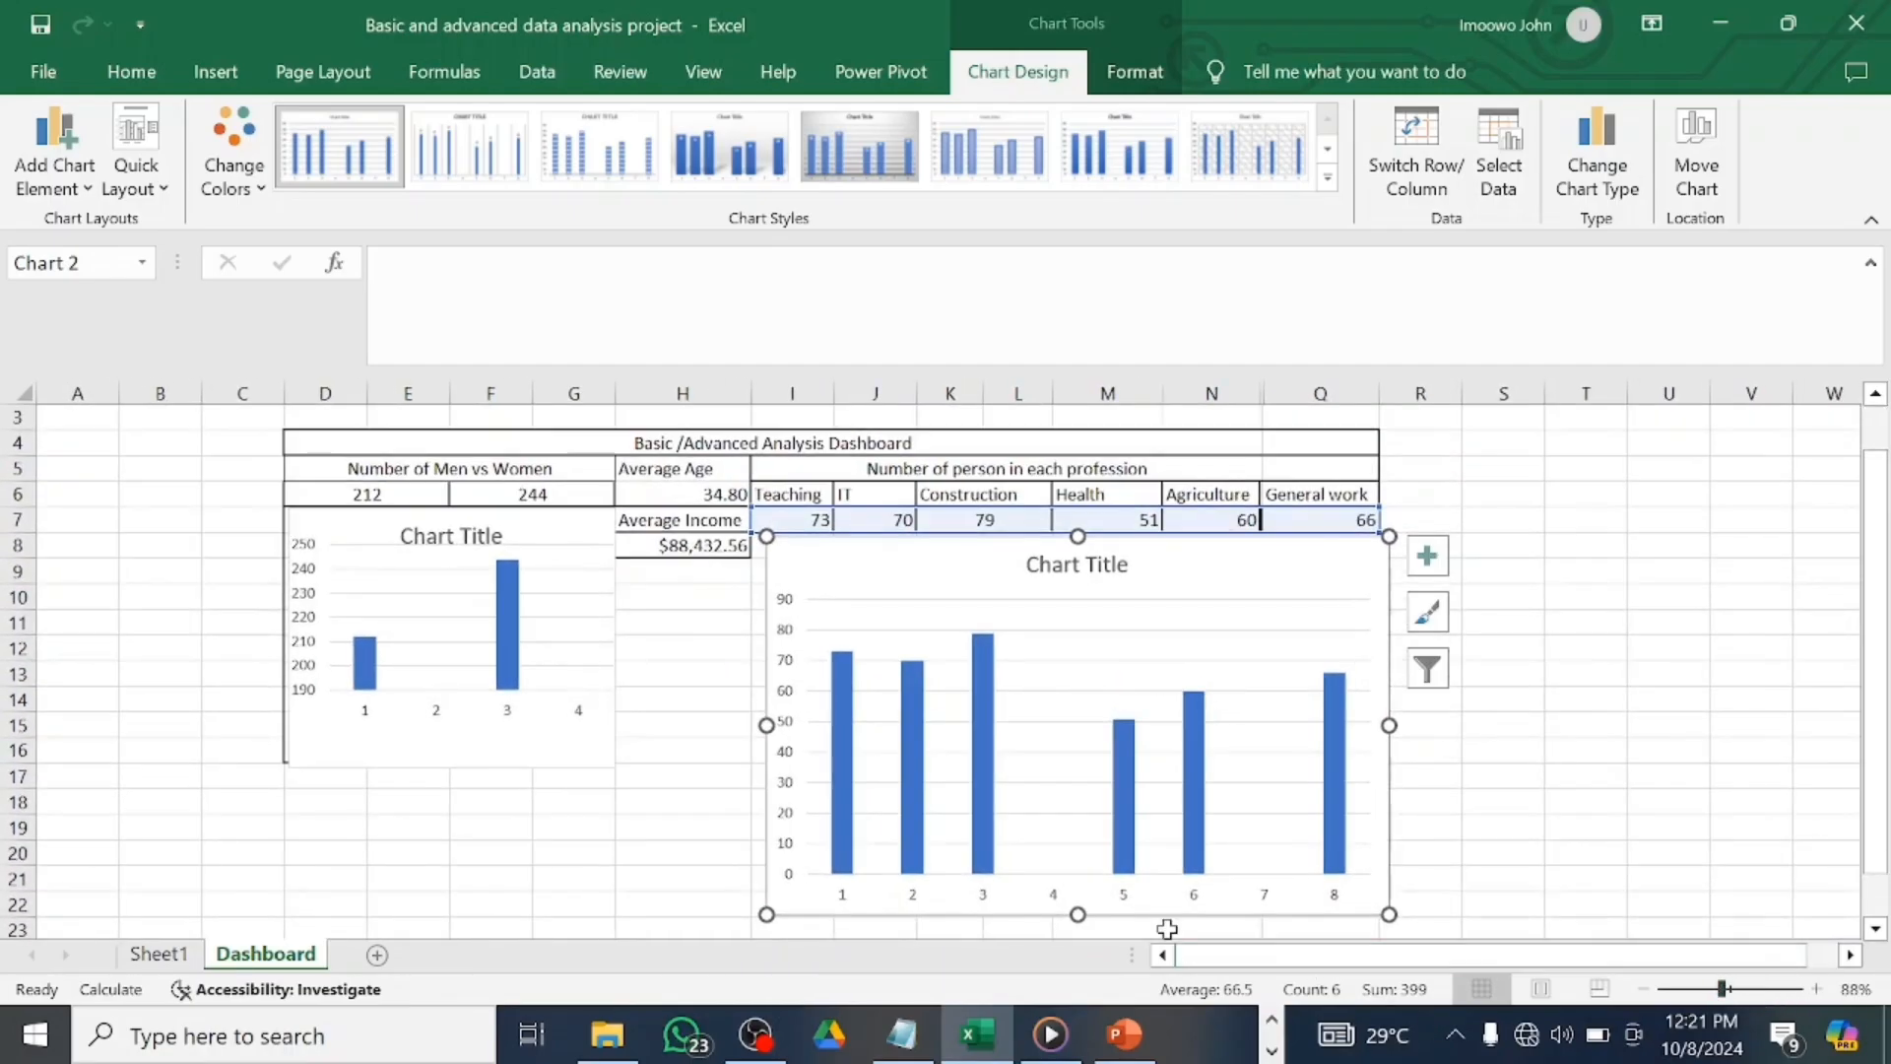
pyautogui.moveTo(1078, 914); pyautogui.dragTo(1077, 830)
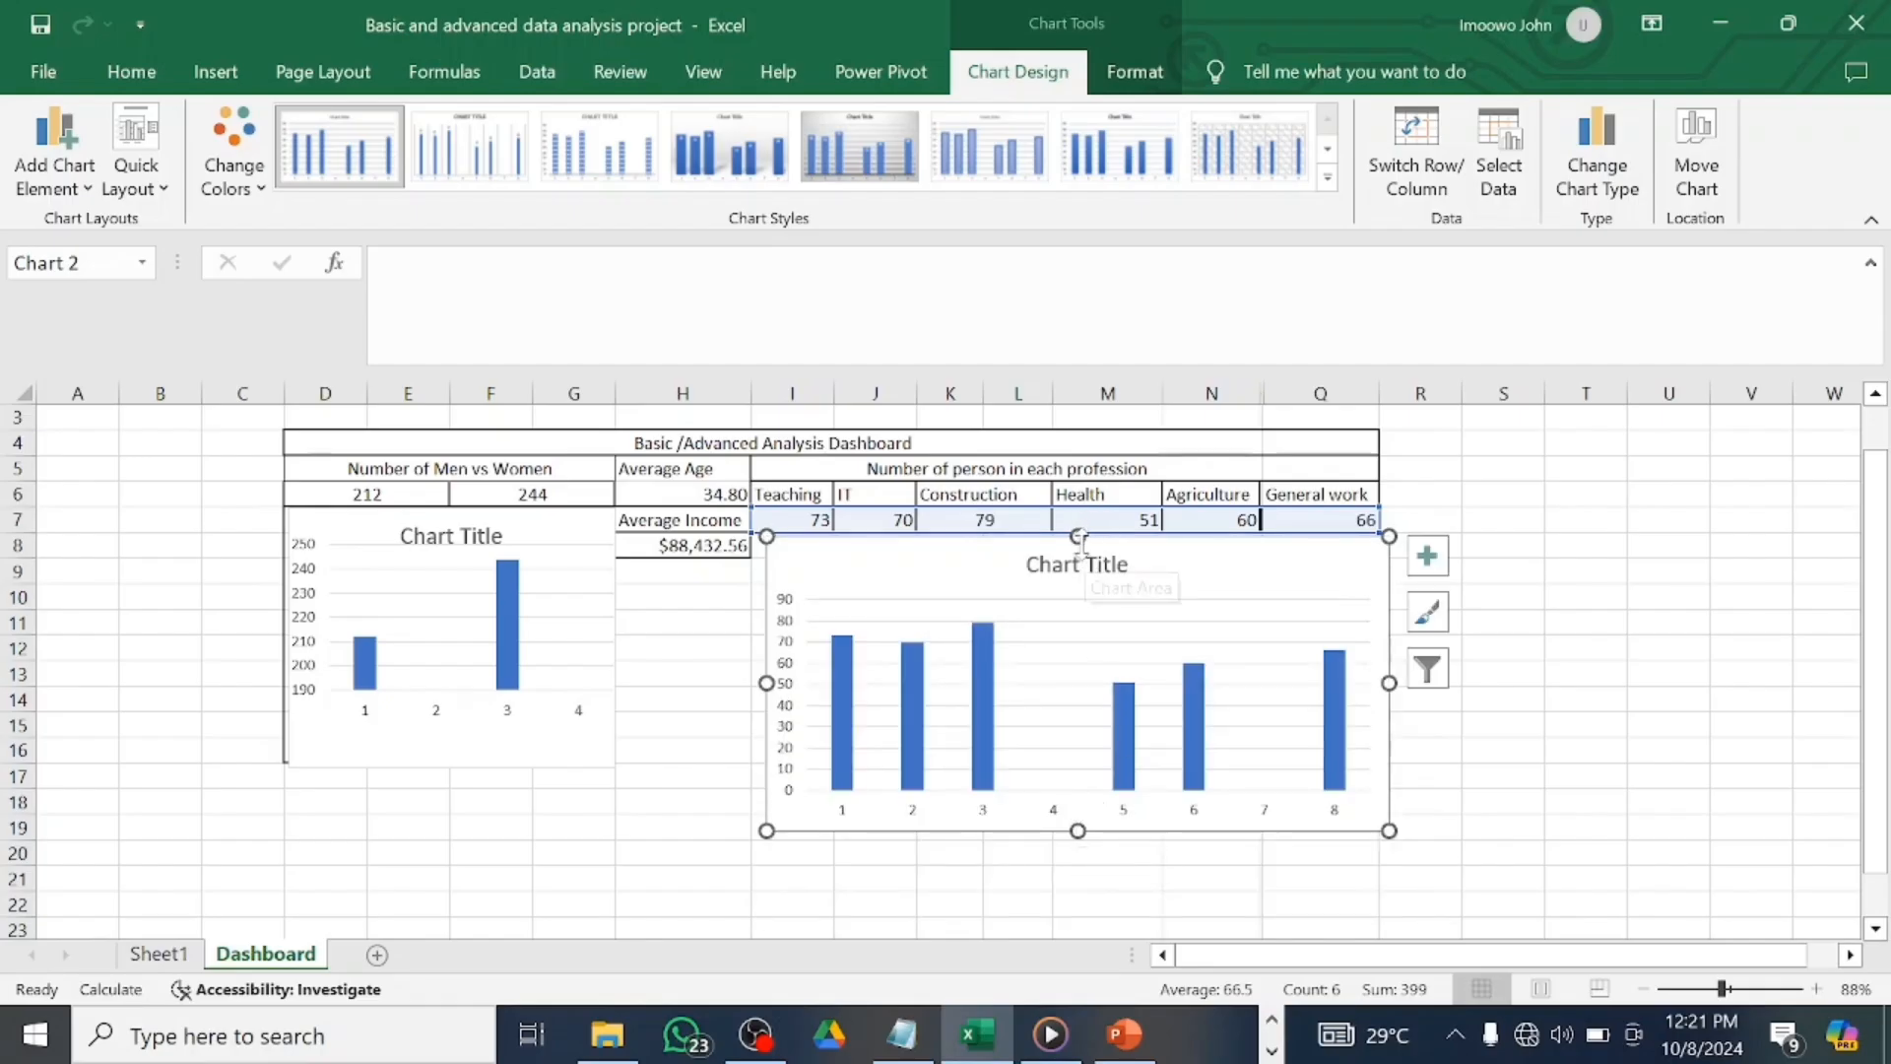
pyautogui.moveTo(1079, 539); pyautogui.dragTo(1052, 543)
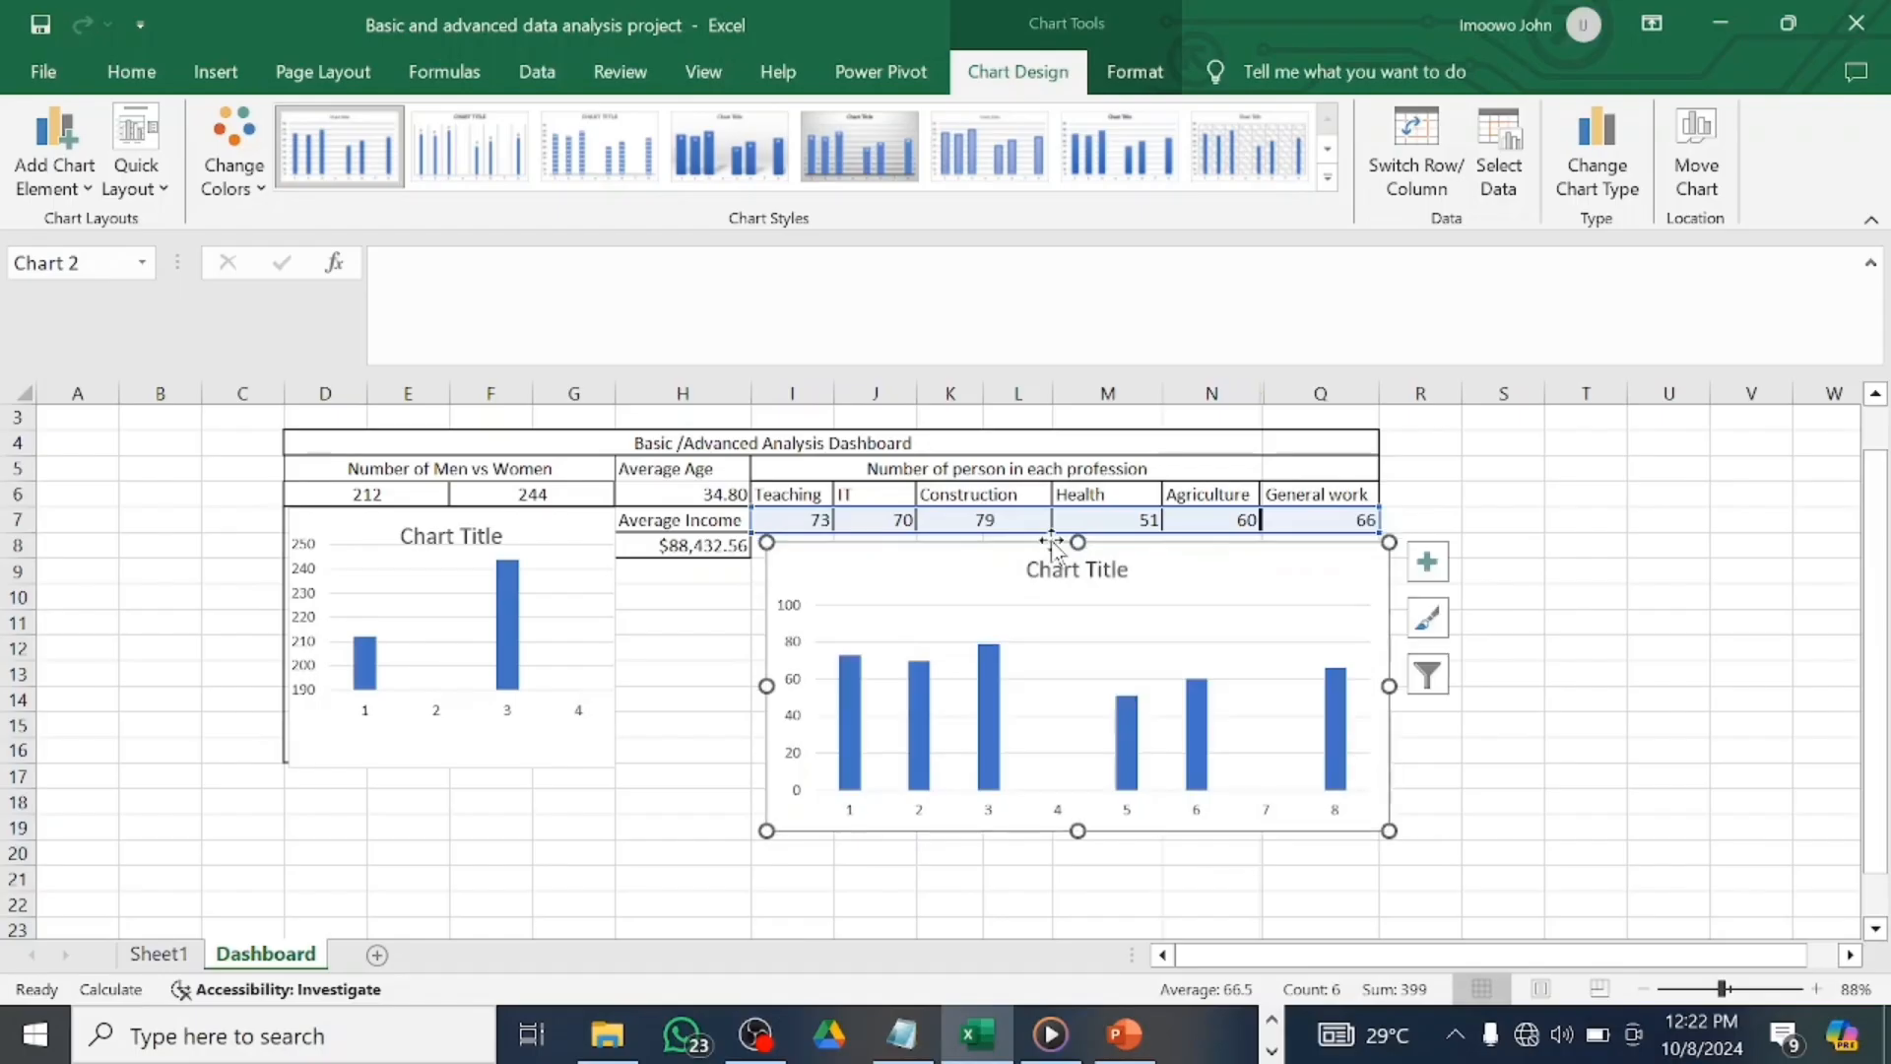
pyautogui.moveTo(766, 685); pyautogui.dragTo(757, 679)
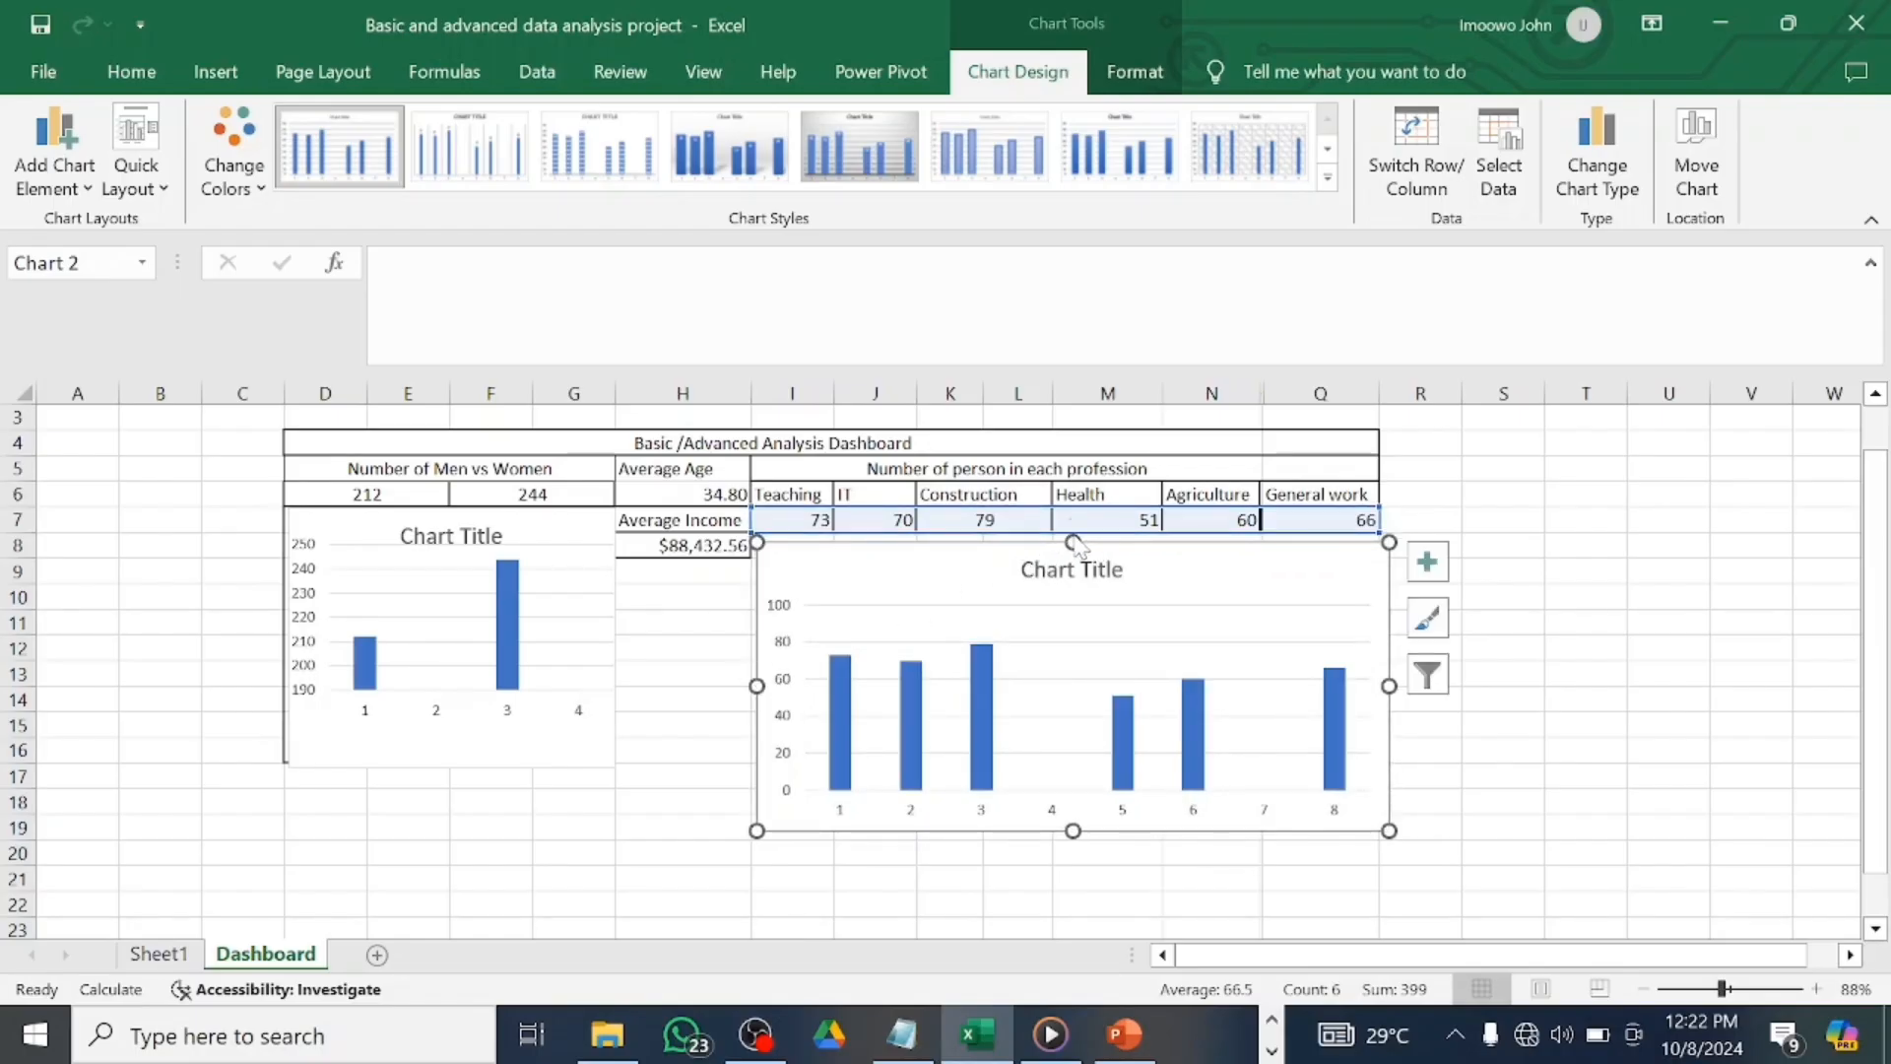
pyautogui.moveTo(1073, 543); pyautogui.dragTo(1058, 532)
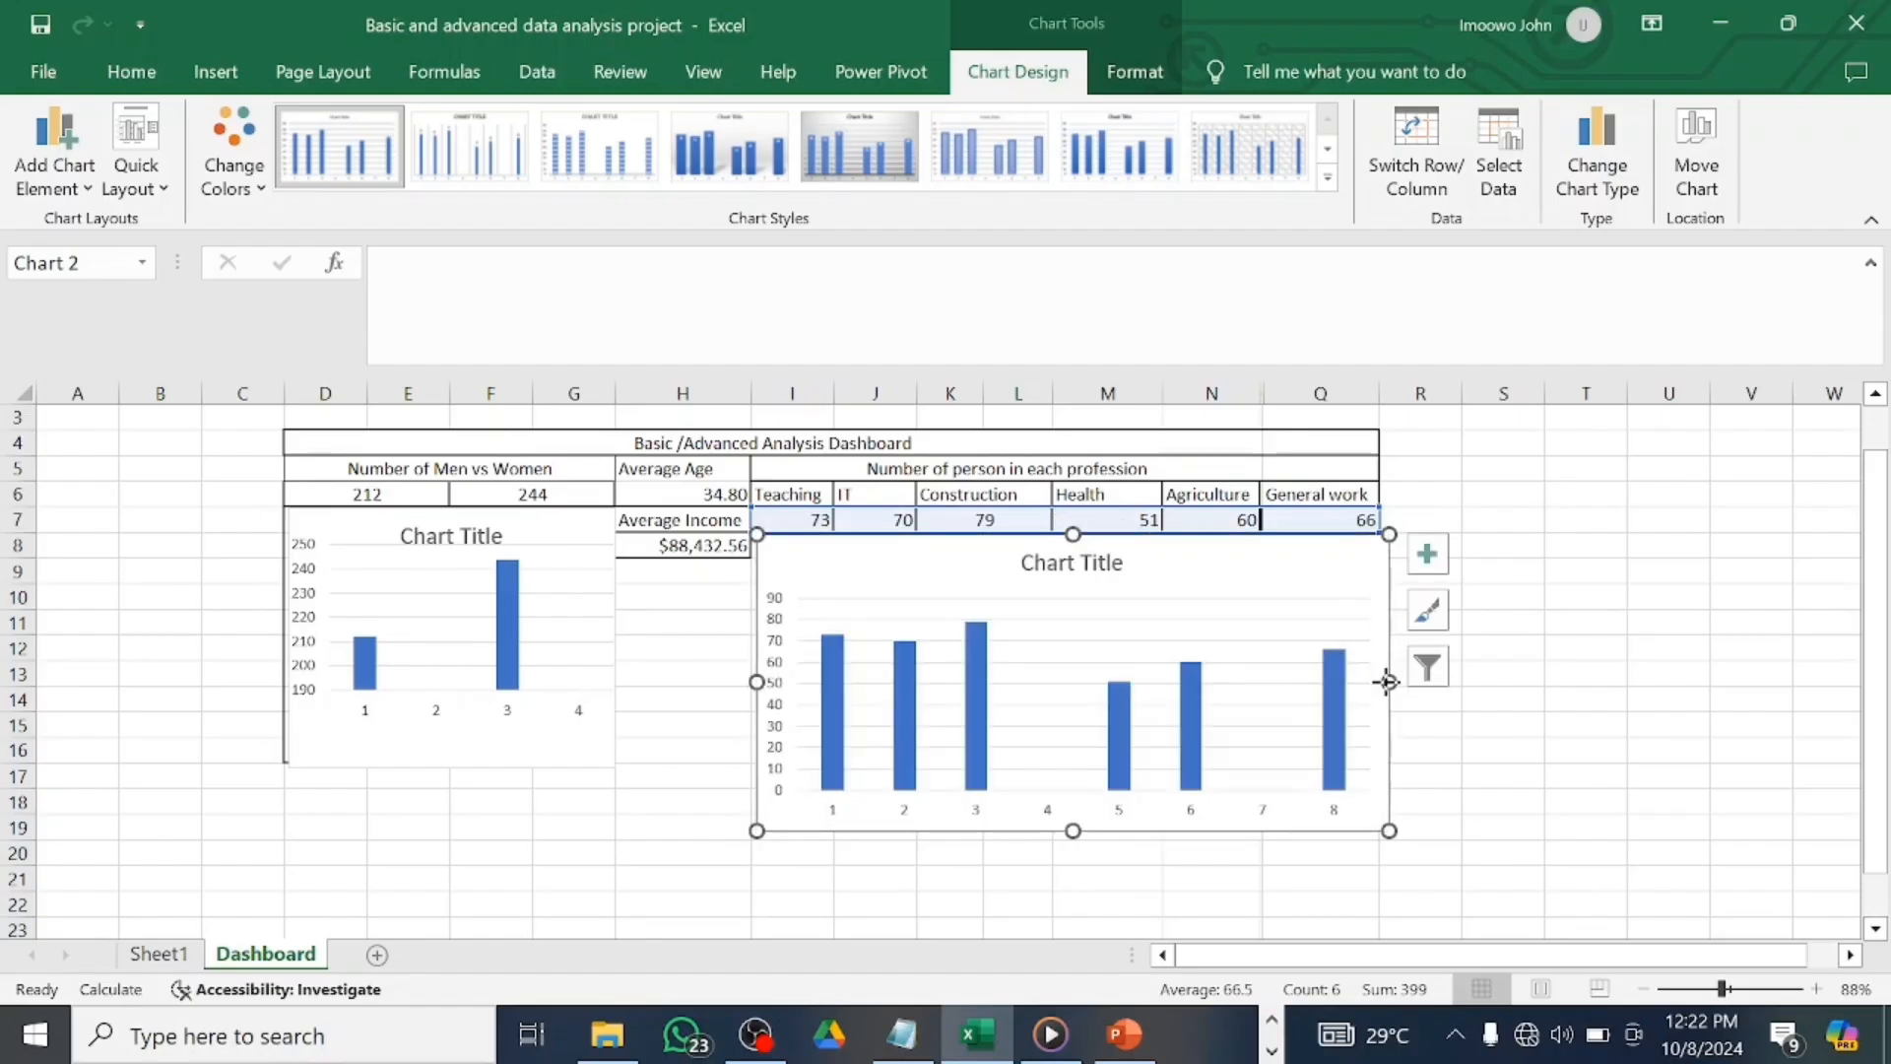
pyautogui.moveTo(1385, 681); pyautogui.dragTo(1383, 682)
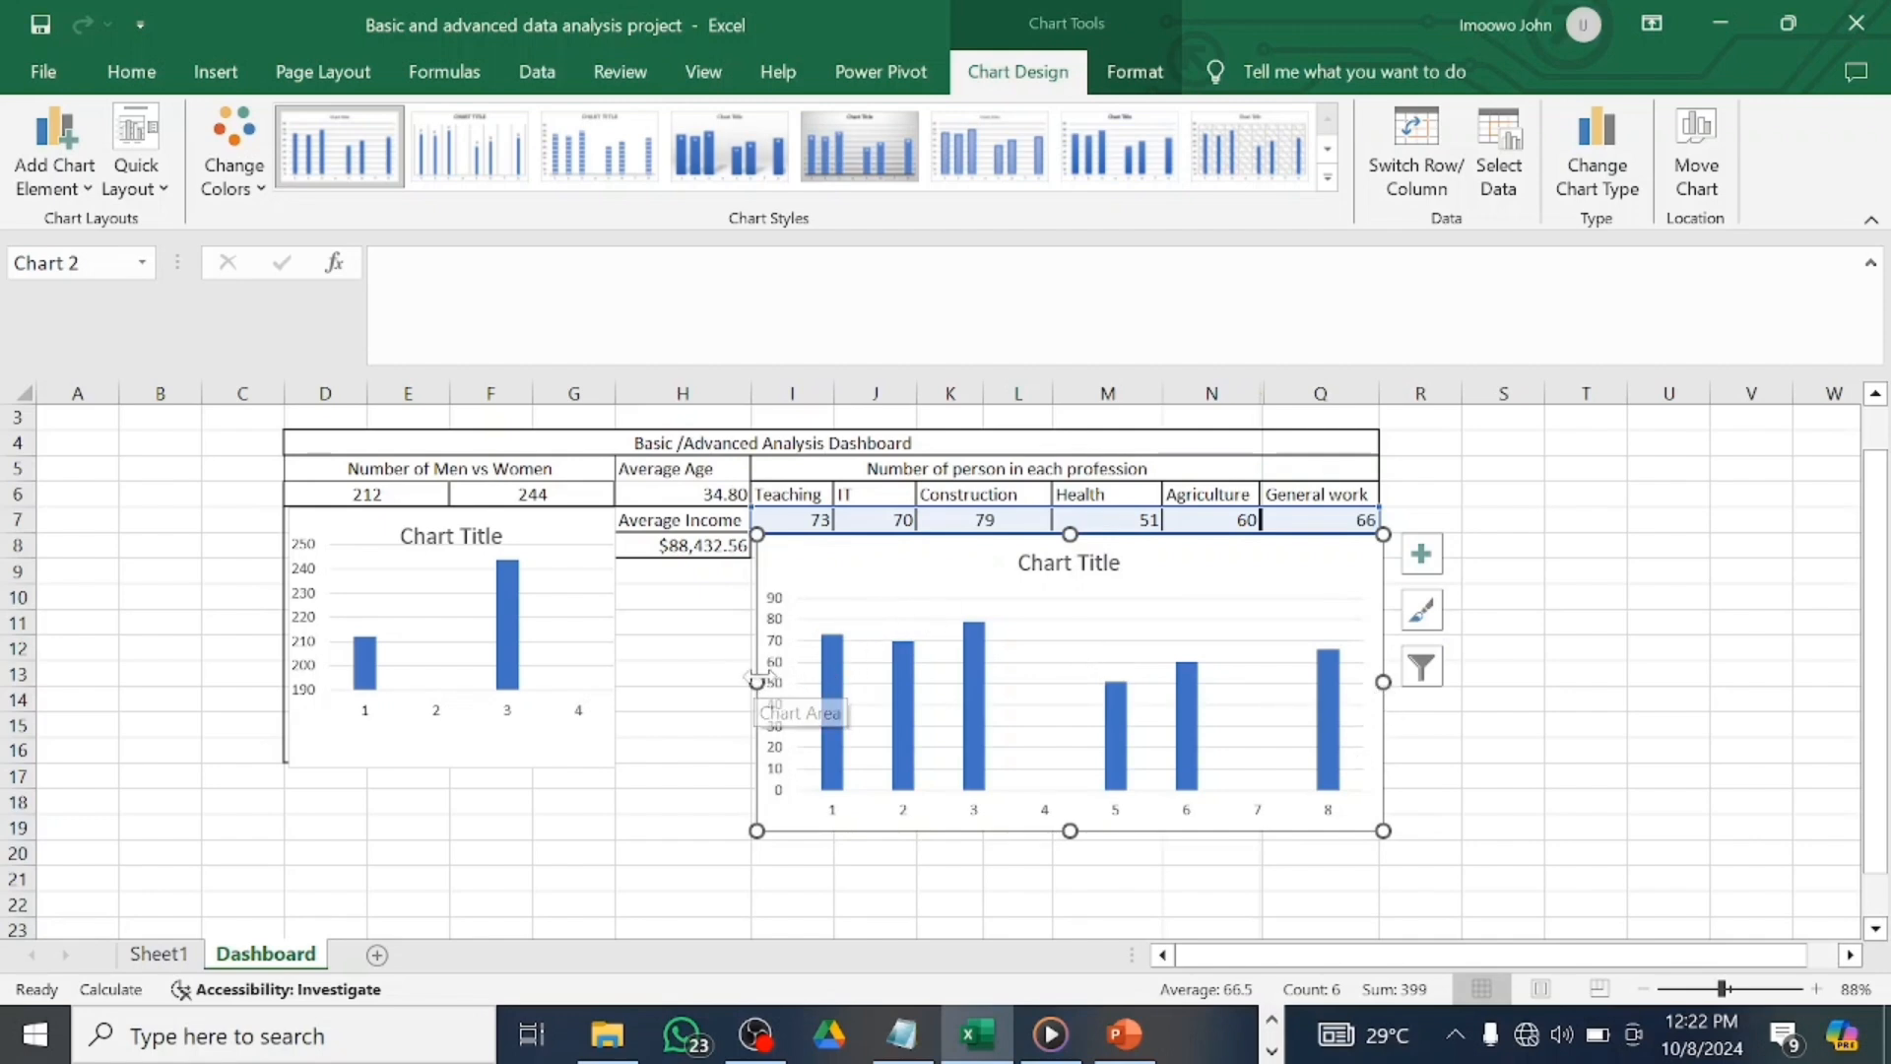
pyautogui.moveTo(756, 681); pyautogui.dragTo(753, 682)
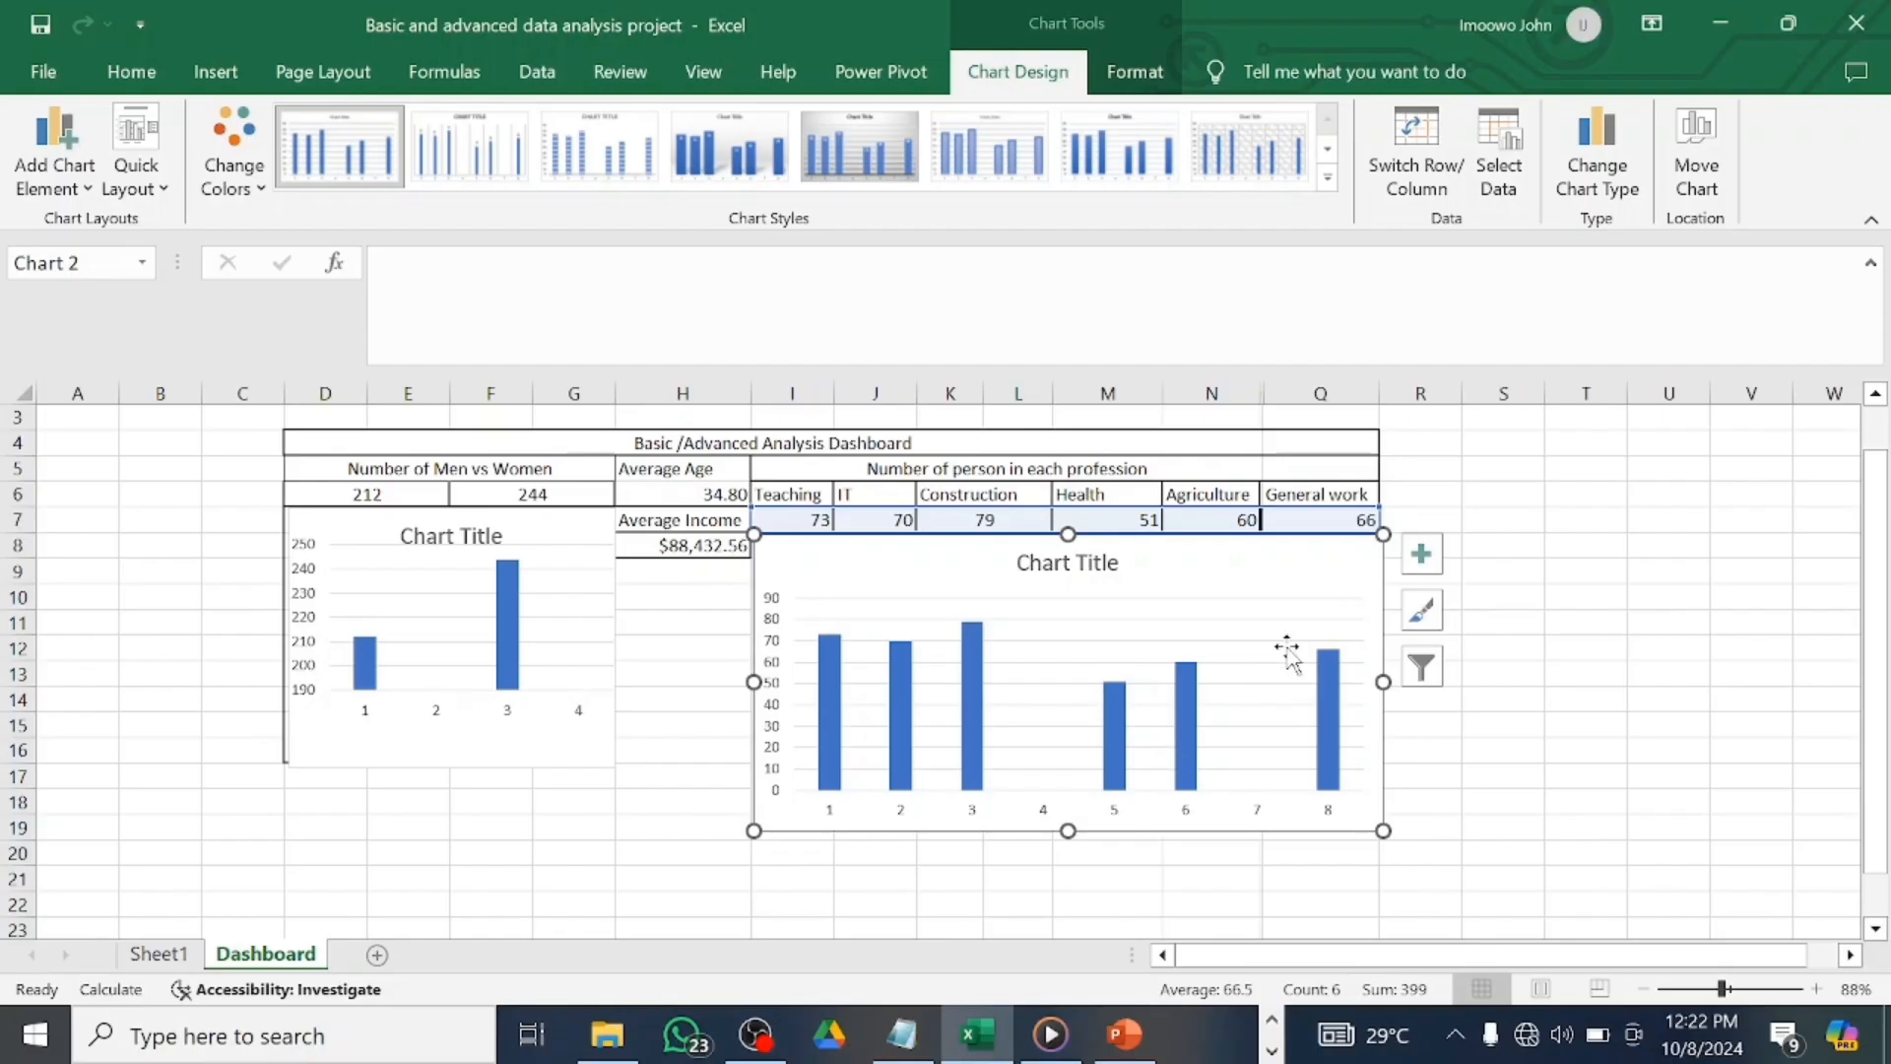
# Enter 'Average value of car' in H9, with a line break after 'value'.
pyautogui.click(1487, 519)
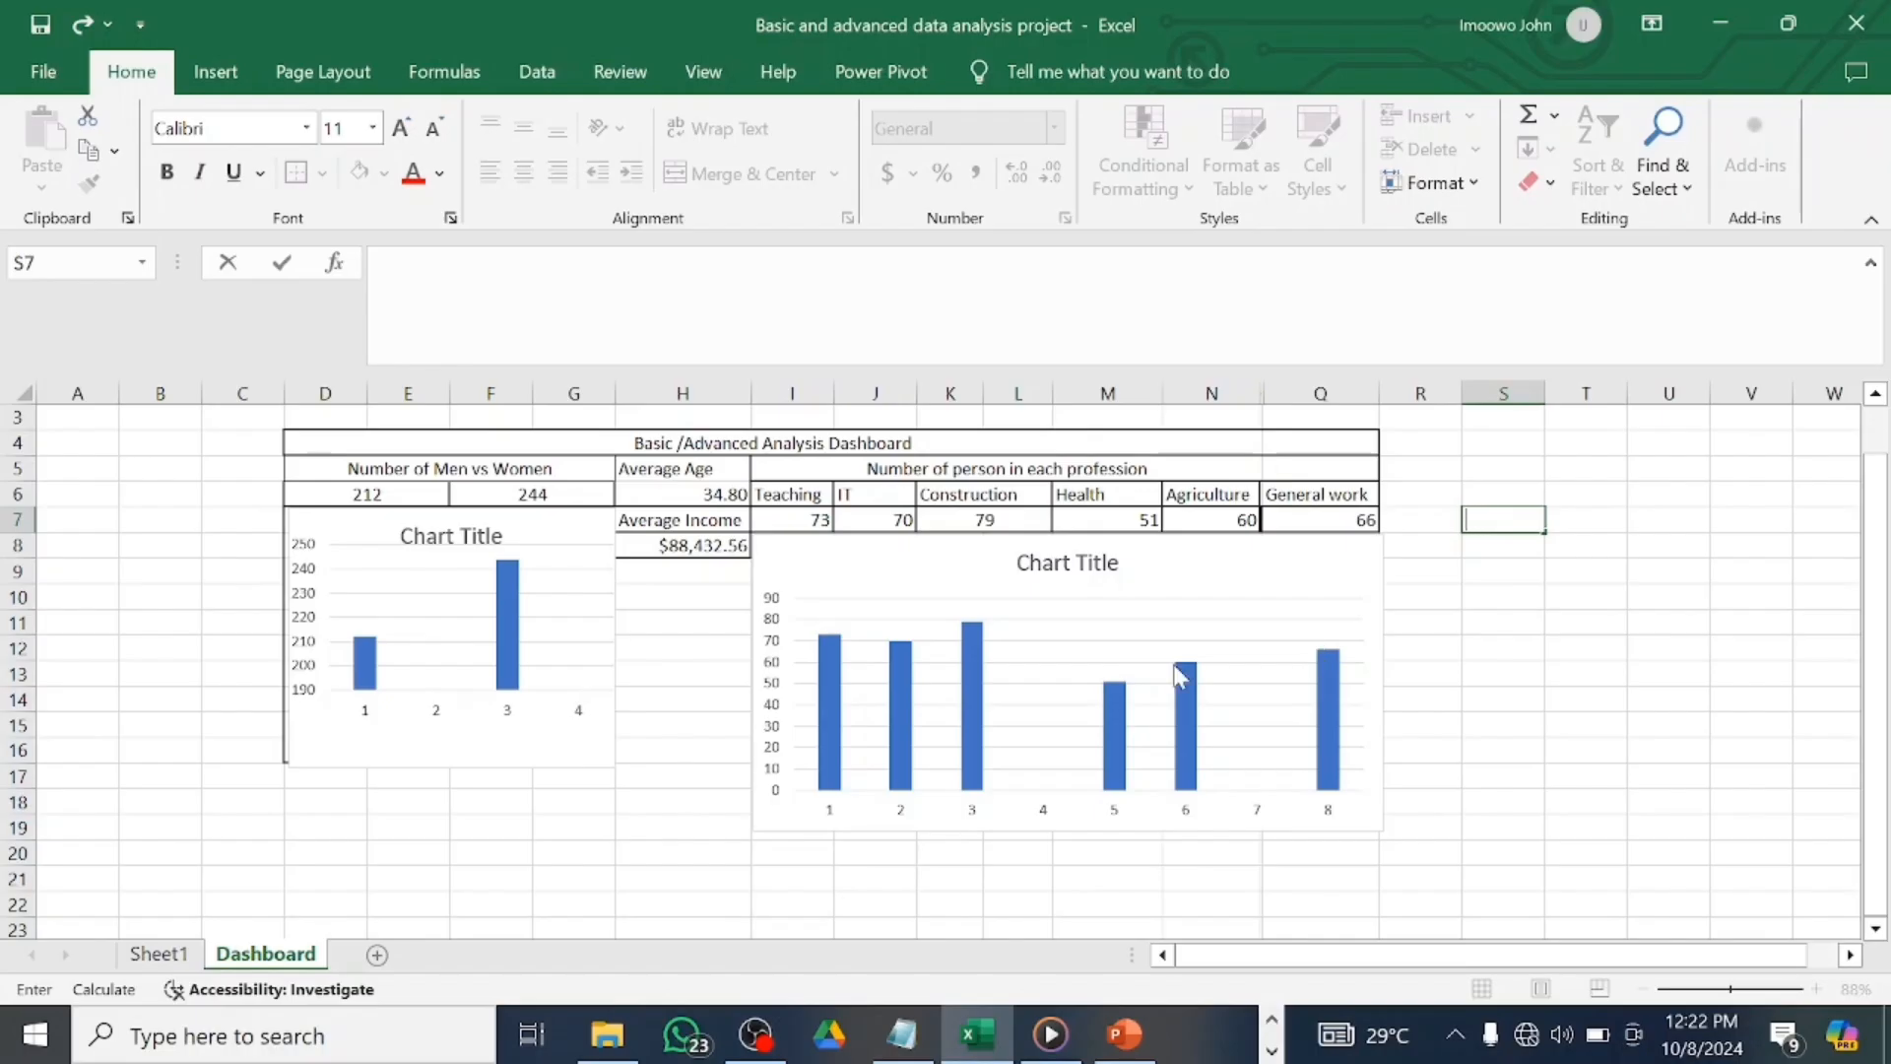
pyautogui.click(719, 601)
pyautogui.click(704, 571)
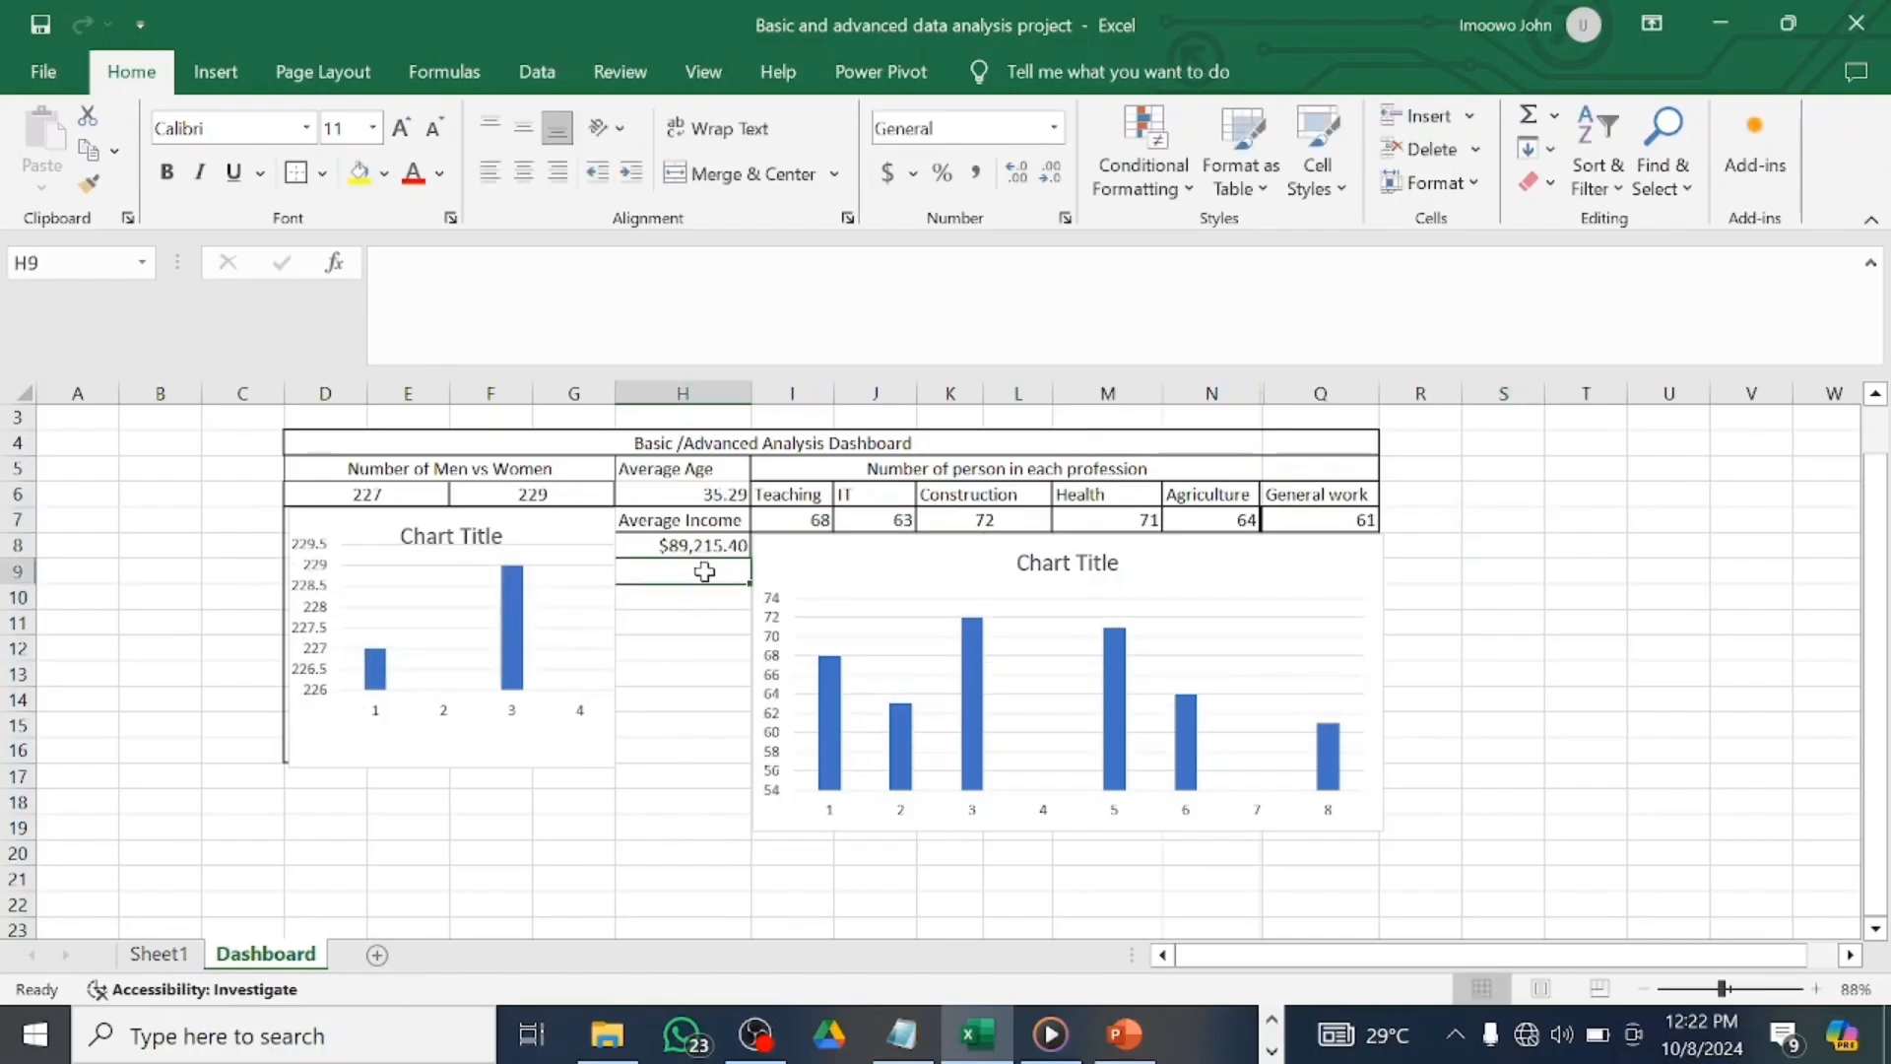
pyautogui.write('A')
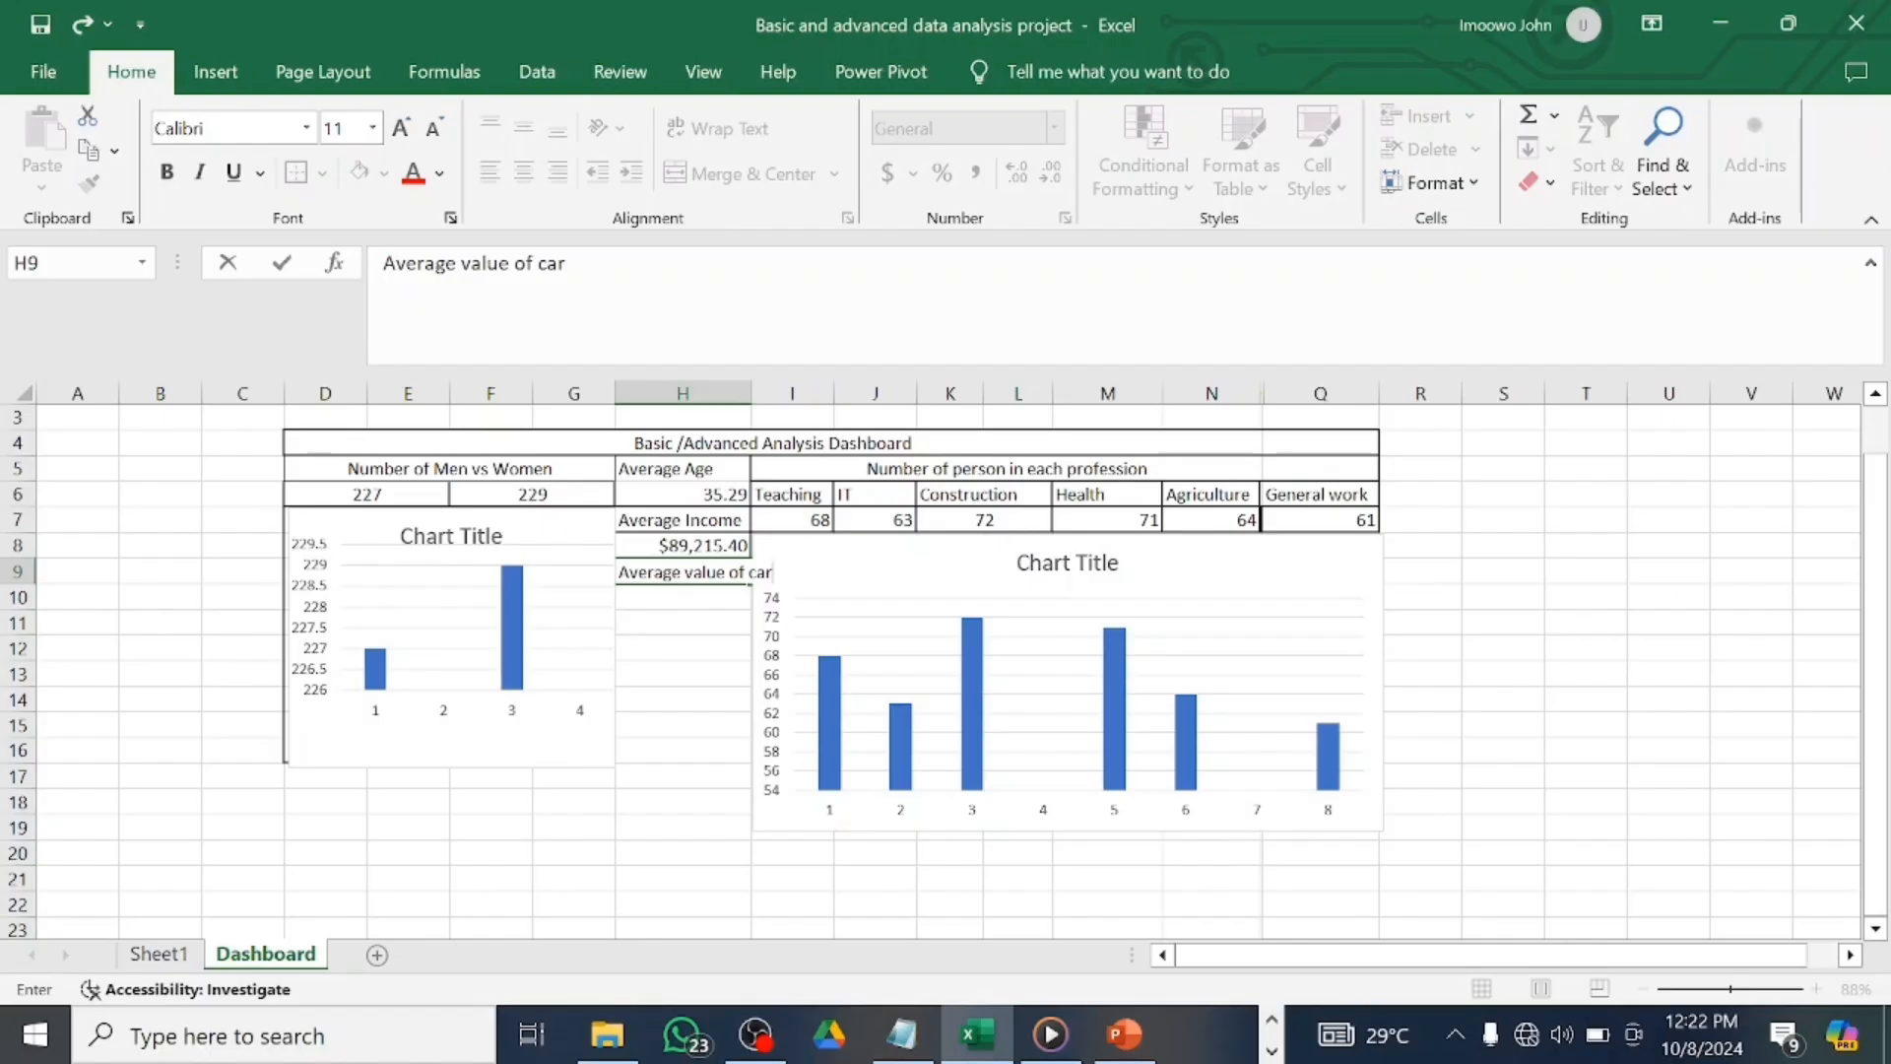
pyautogui.write('verage value of car')
pyautogui.press('Return')
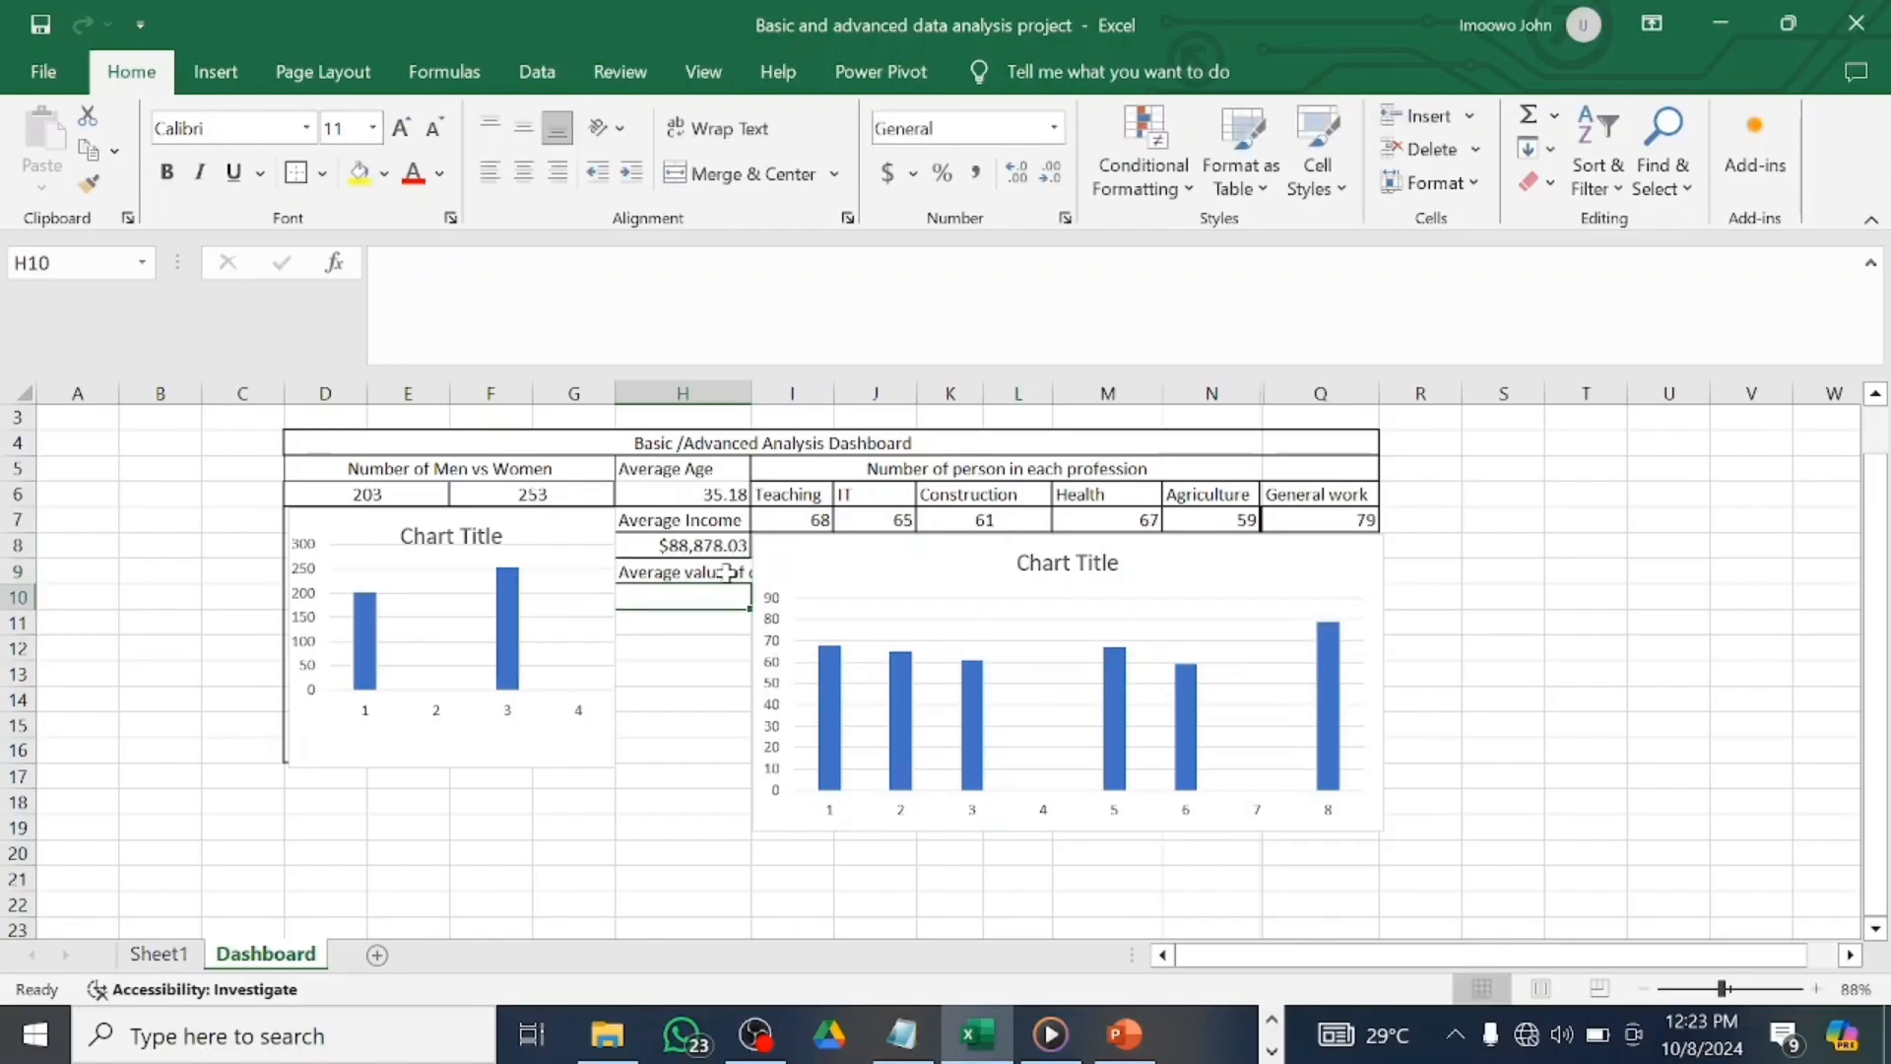
pyautogui.click(720, 575)
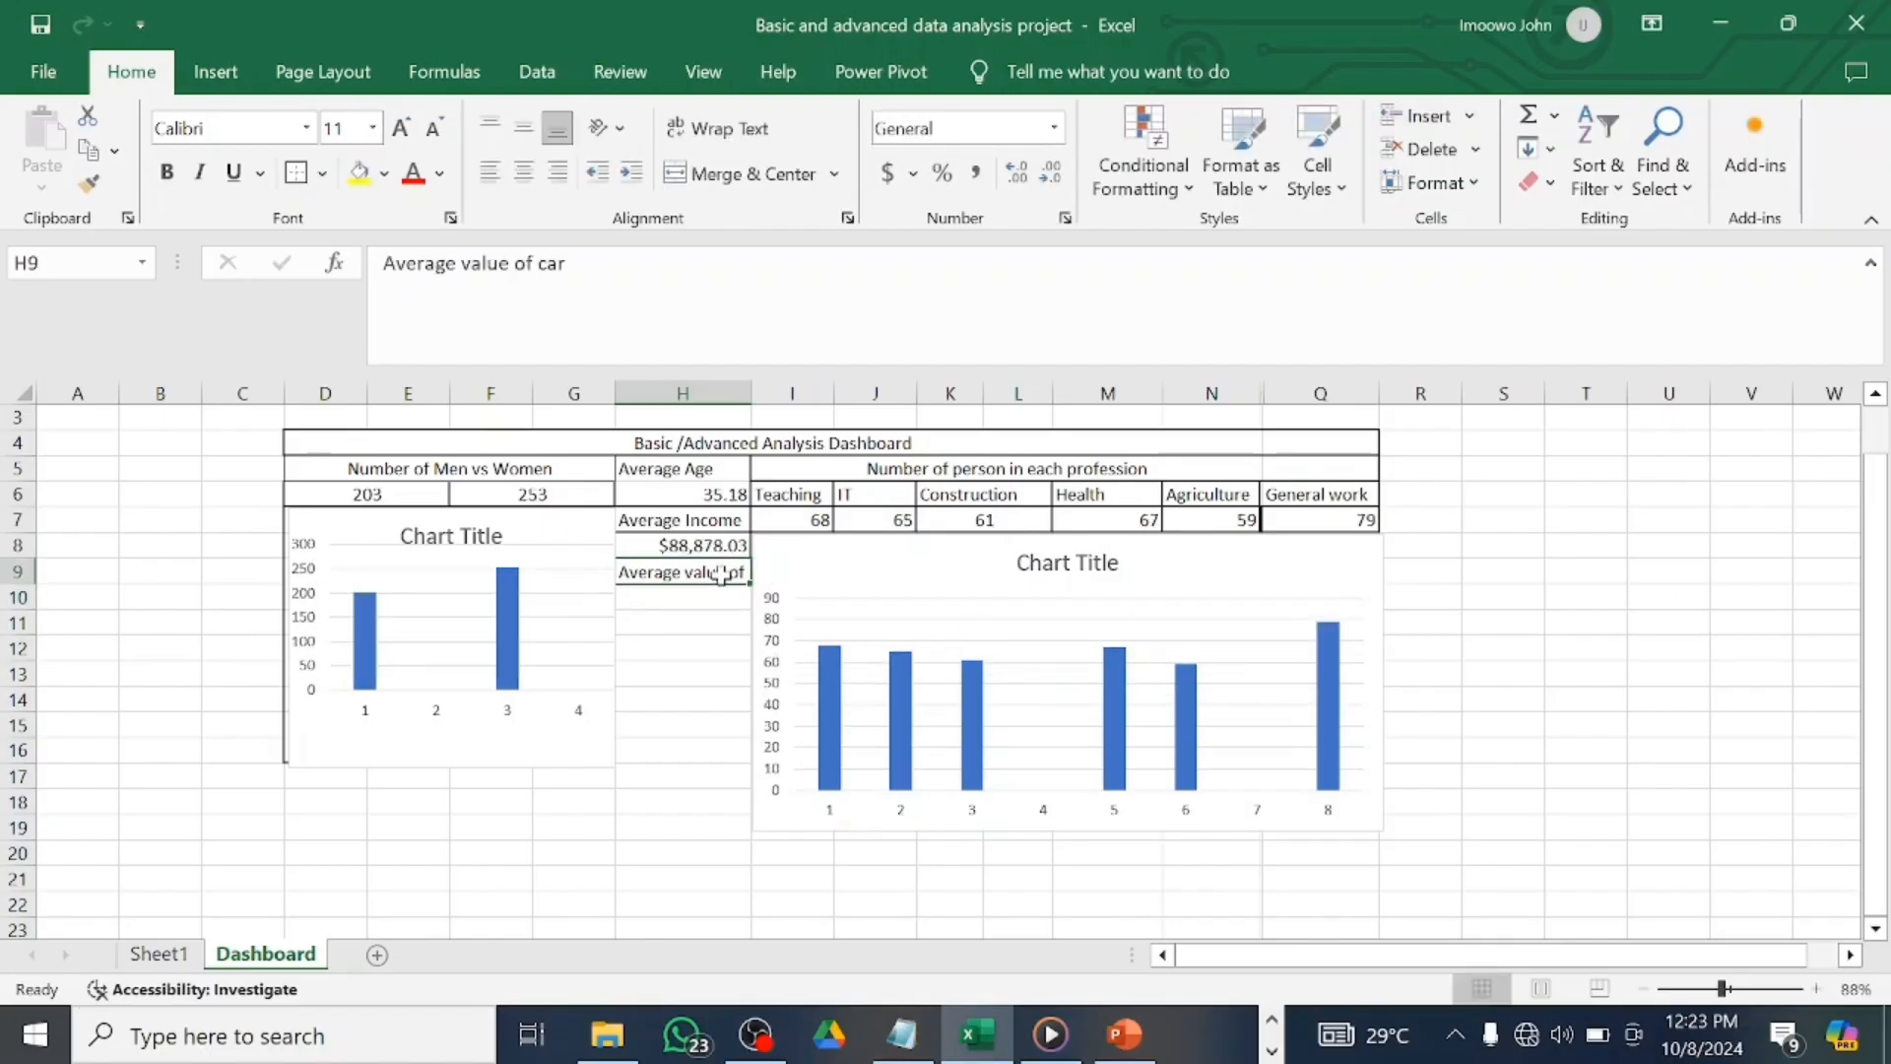
pyautogui.click(509, 263)
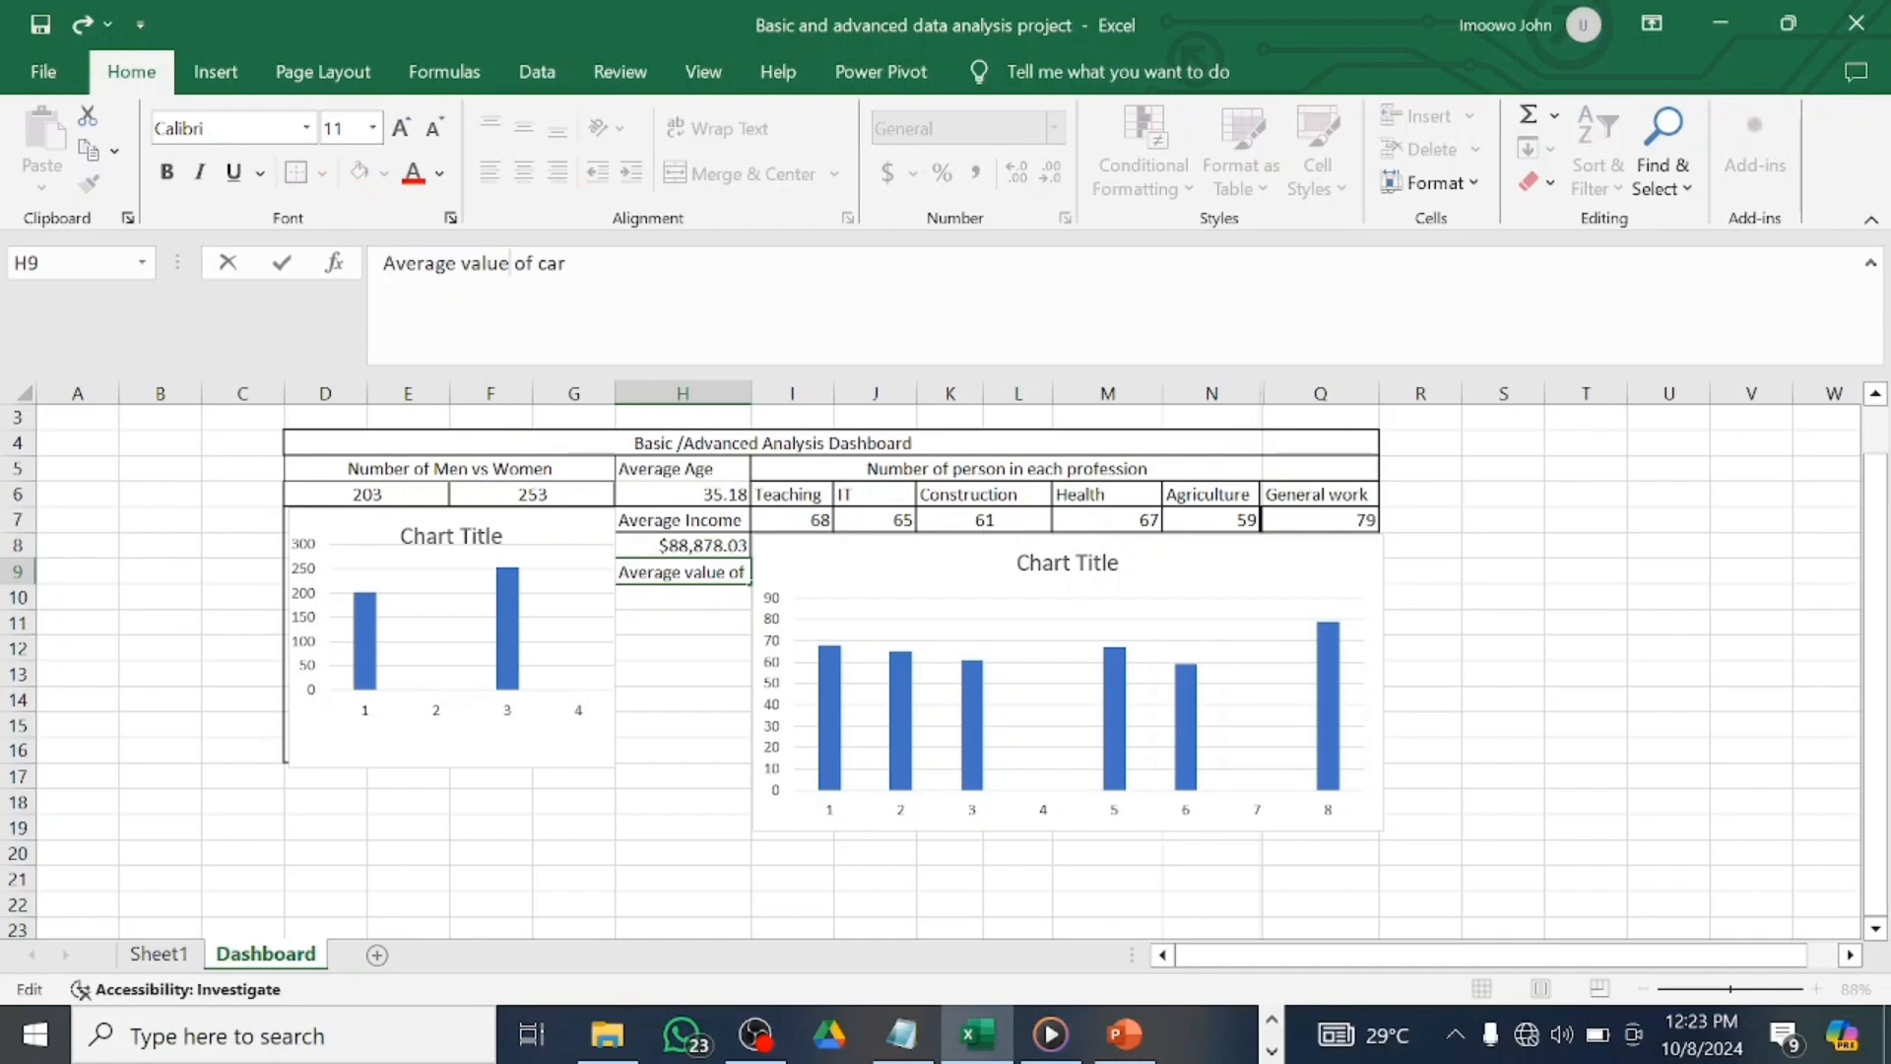
pyautogui.hotkey('alt', 'Return')
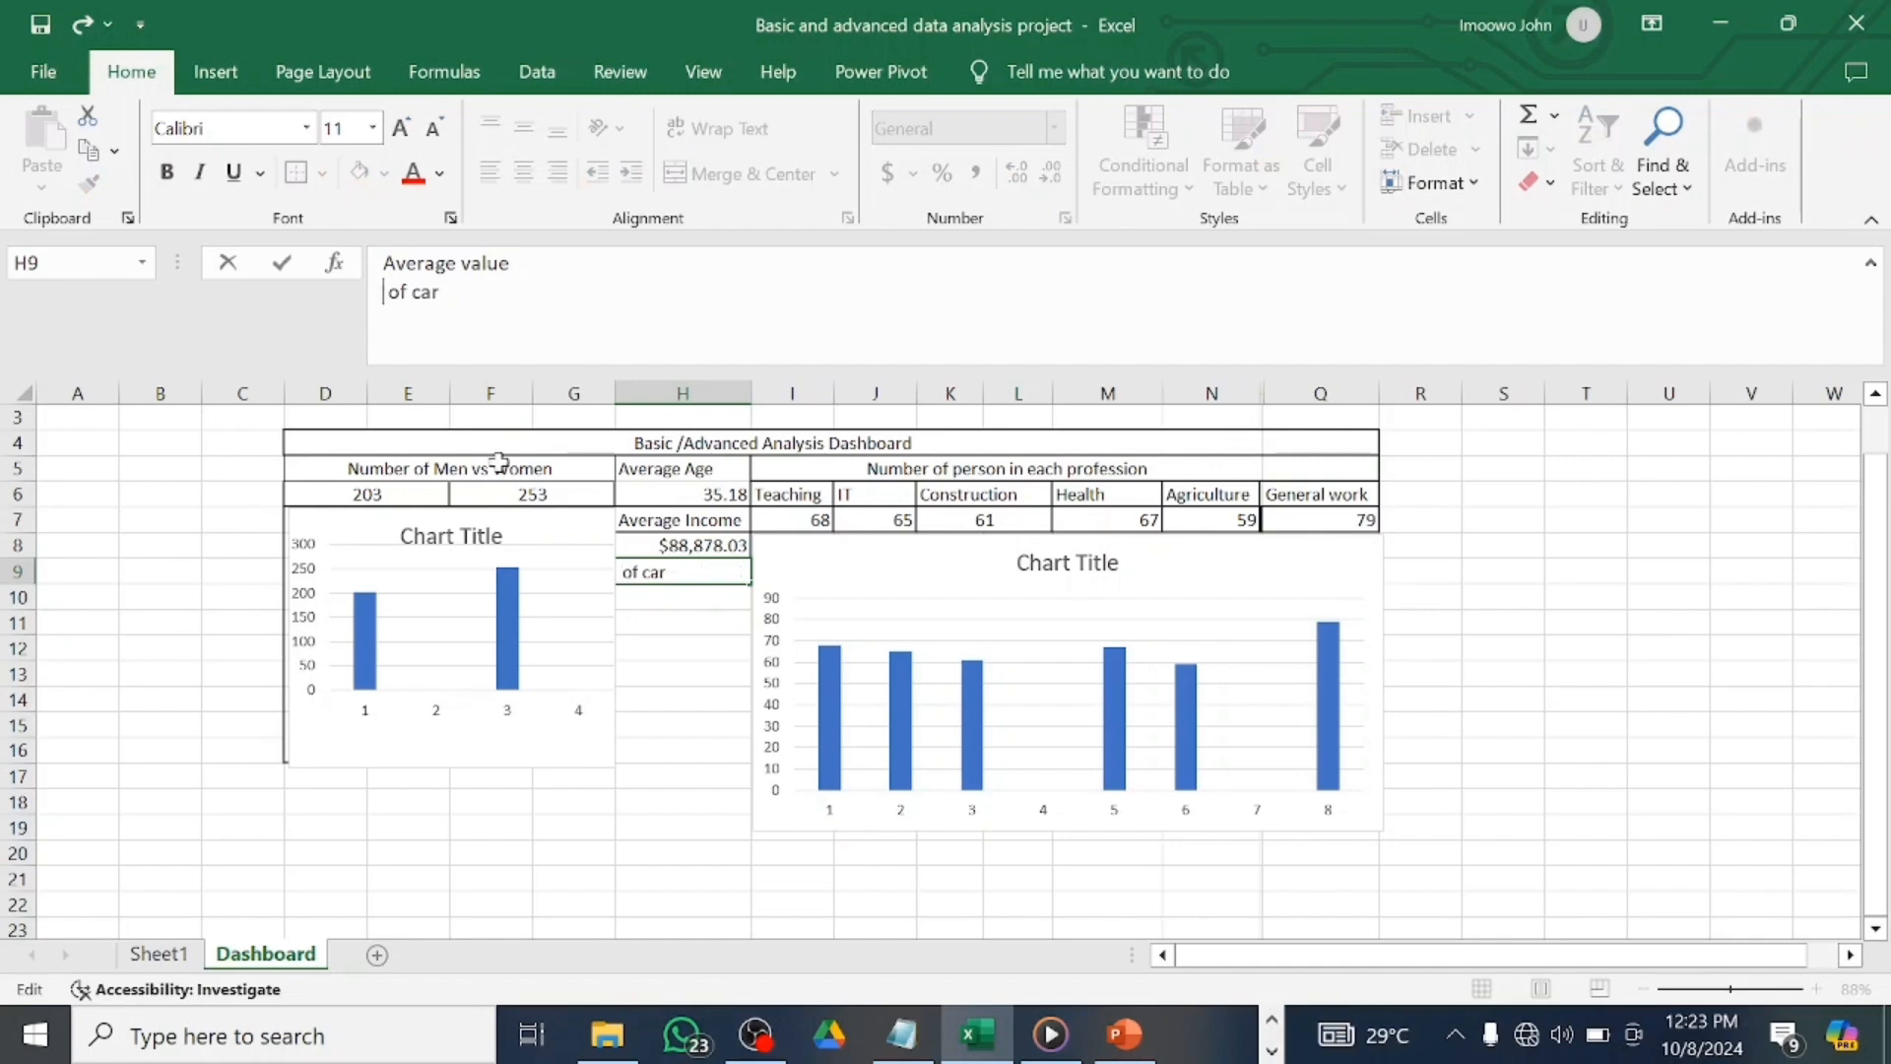
pyautogui.click(741, 571)
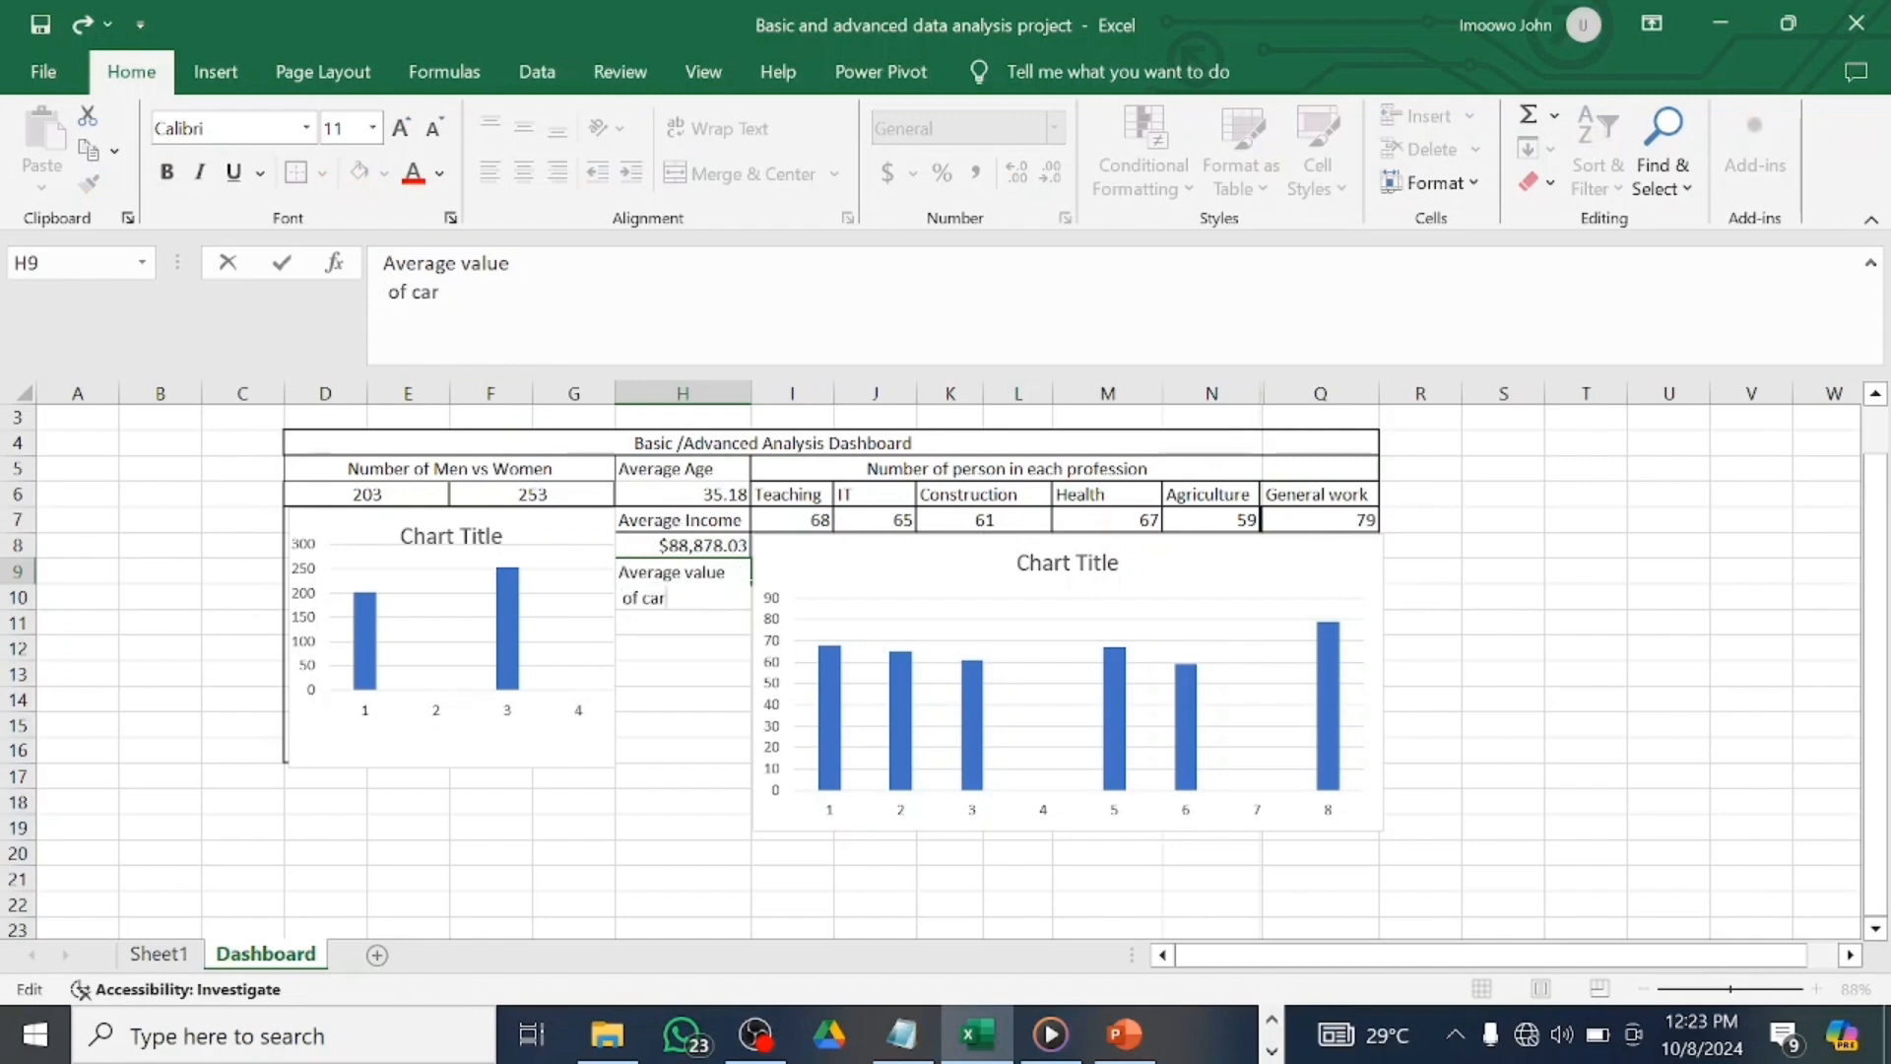
# Link H10 to Sheet1!BA4 to pull in the average car value.
pyautogui.click(729, 627)
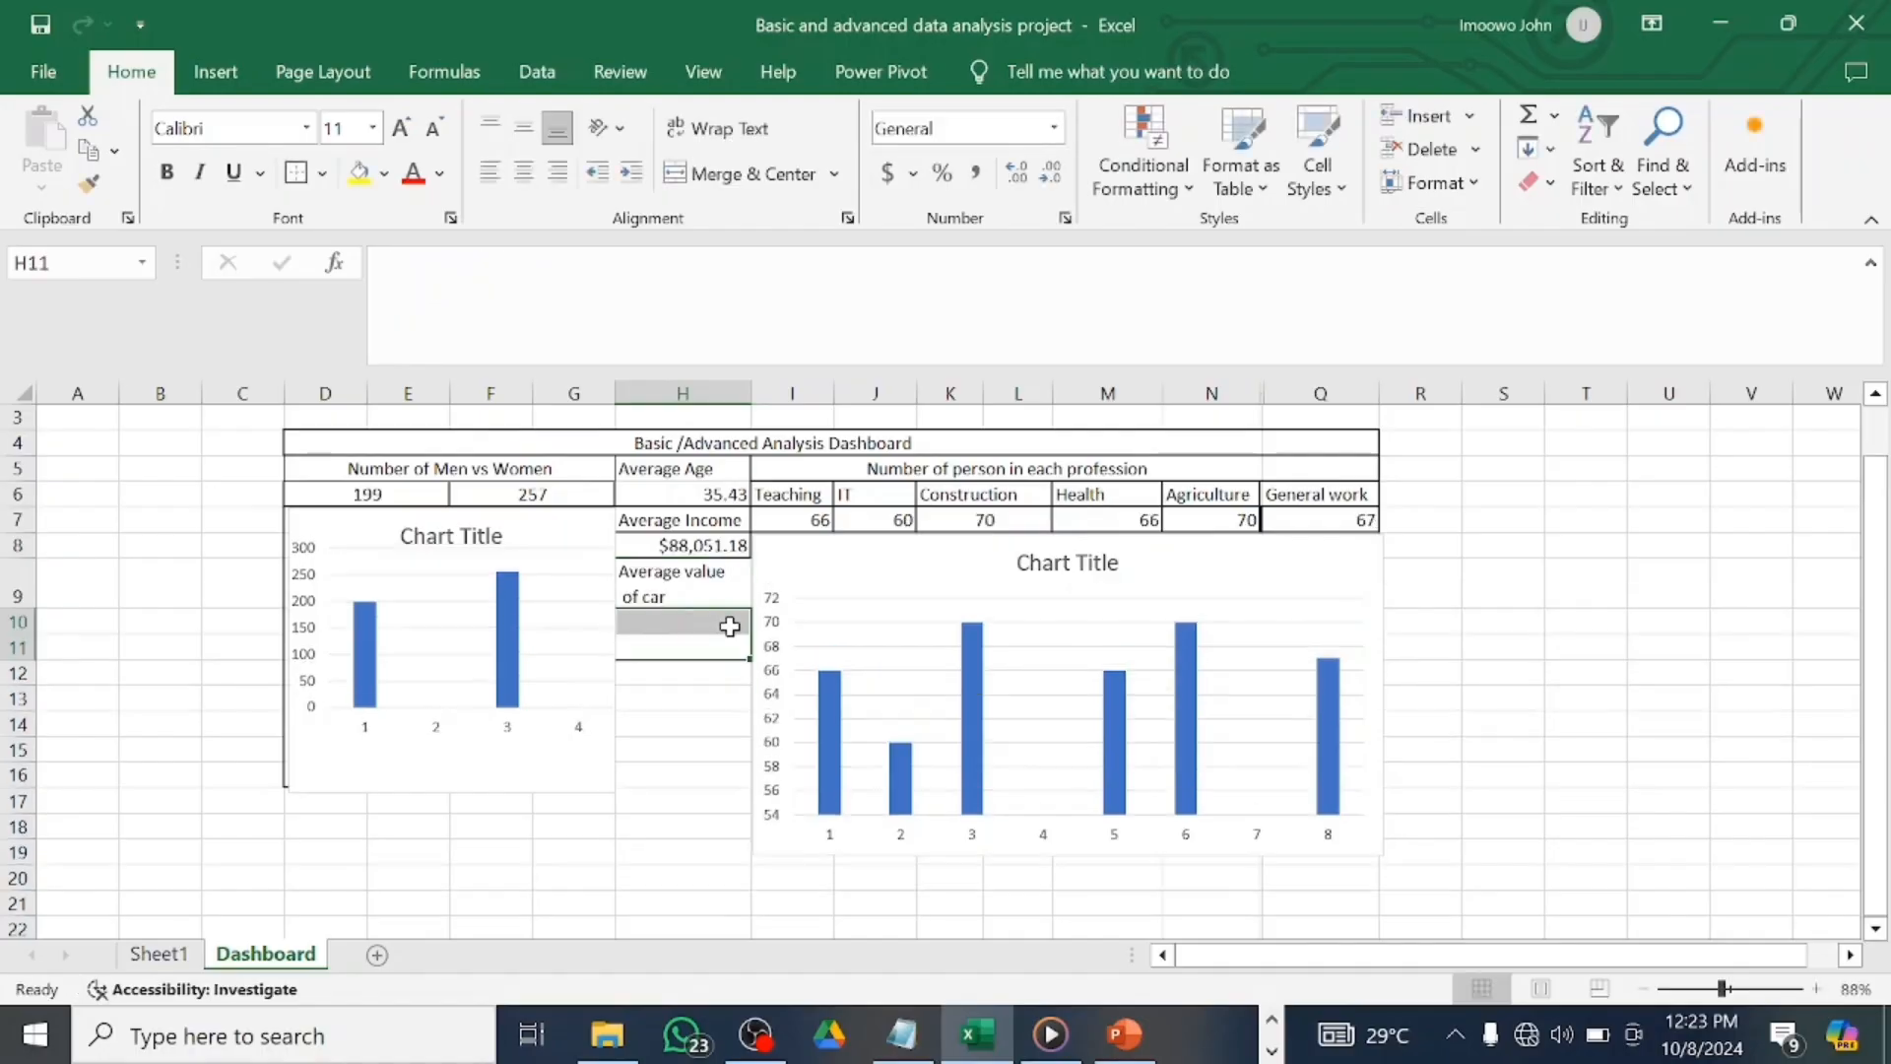
pyautogui.click(730, 626)
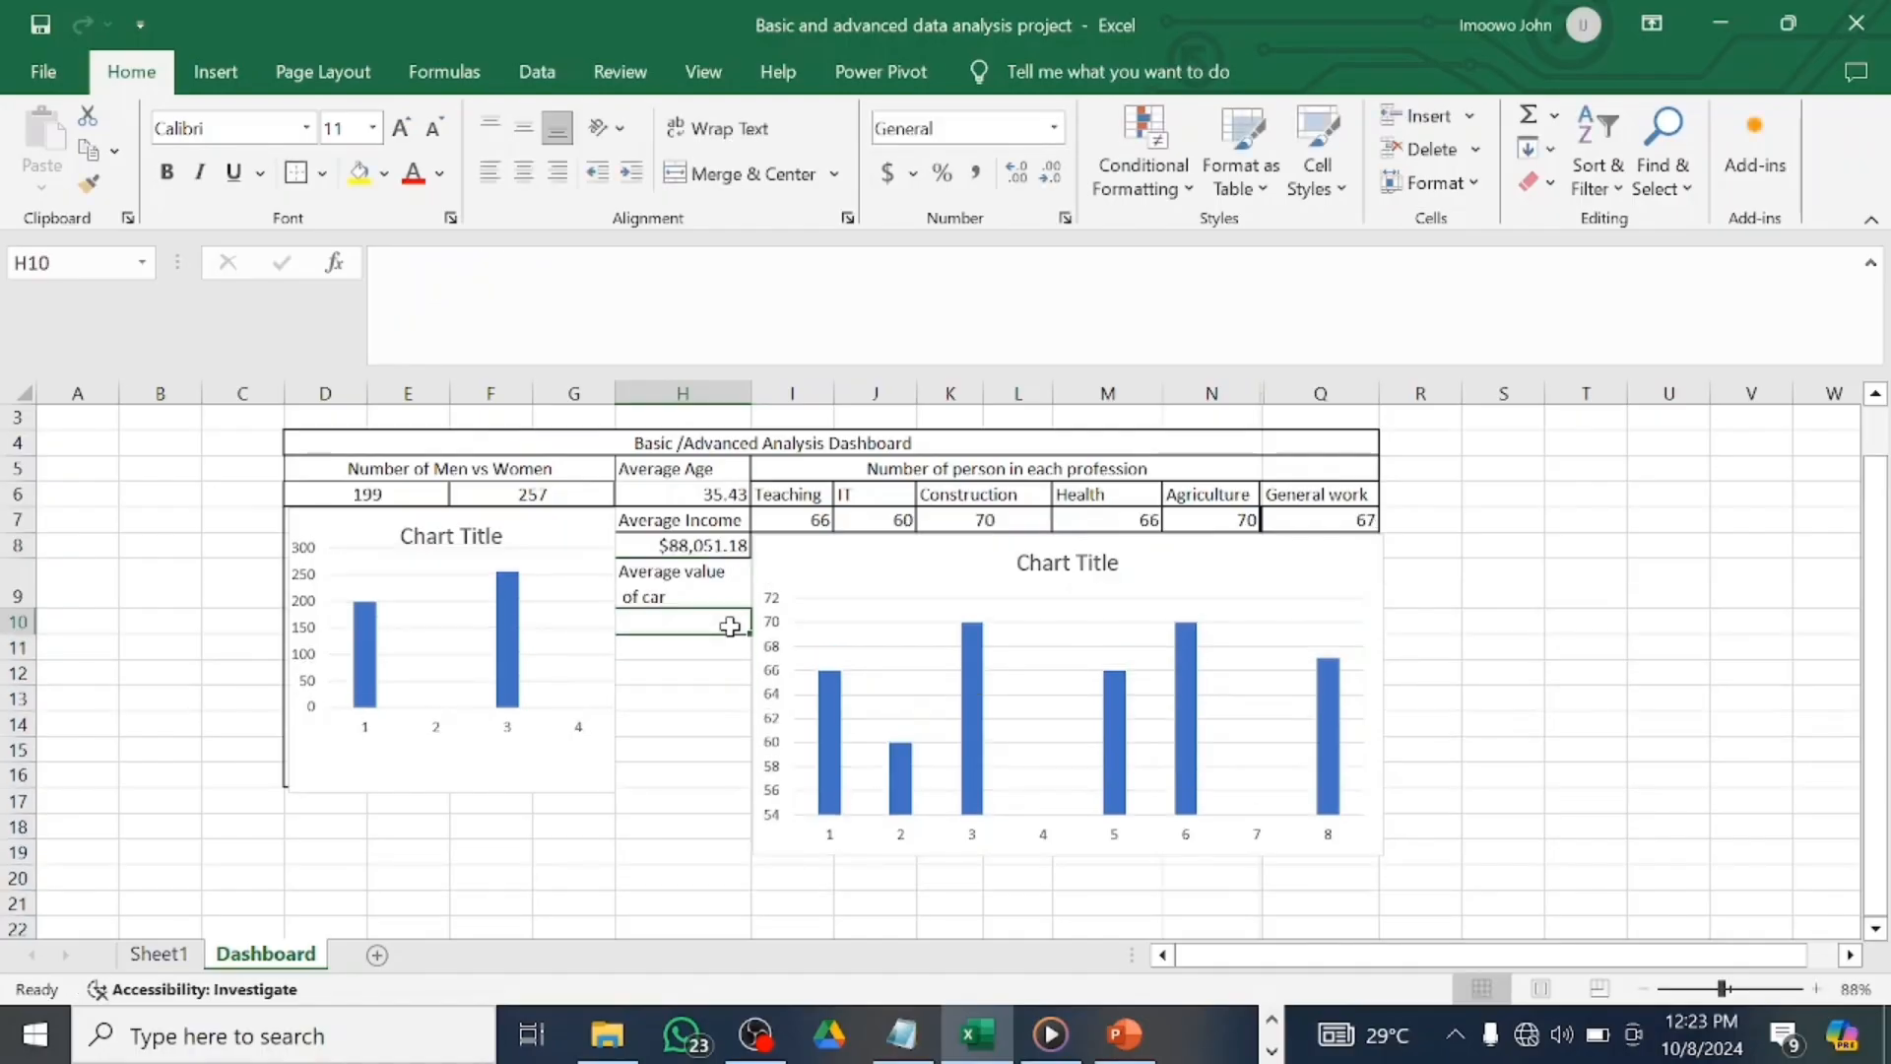
pyautogui.write('=')
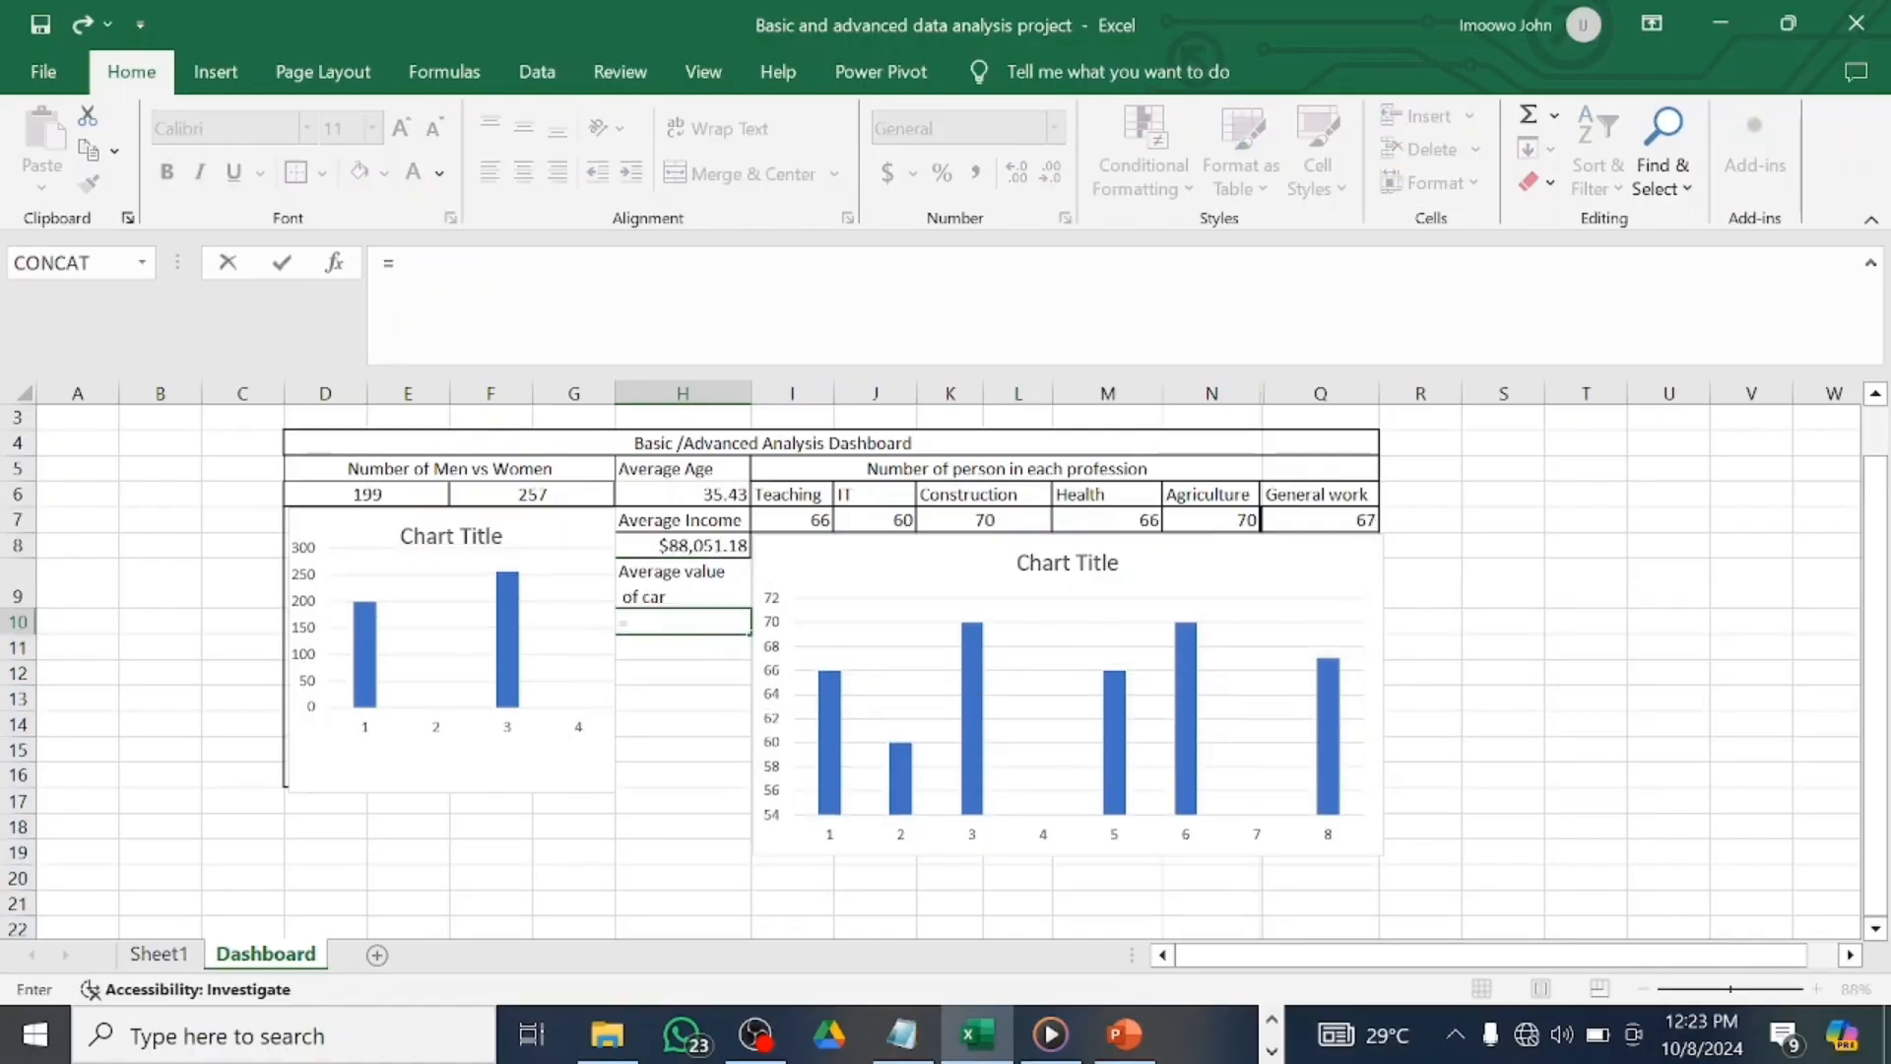
pyautogui.click(174, 957)
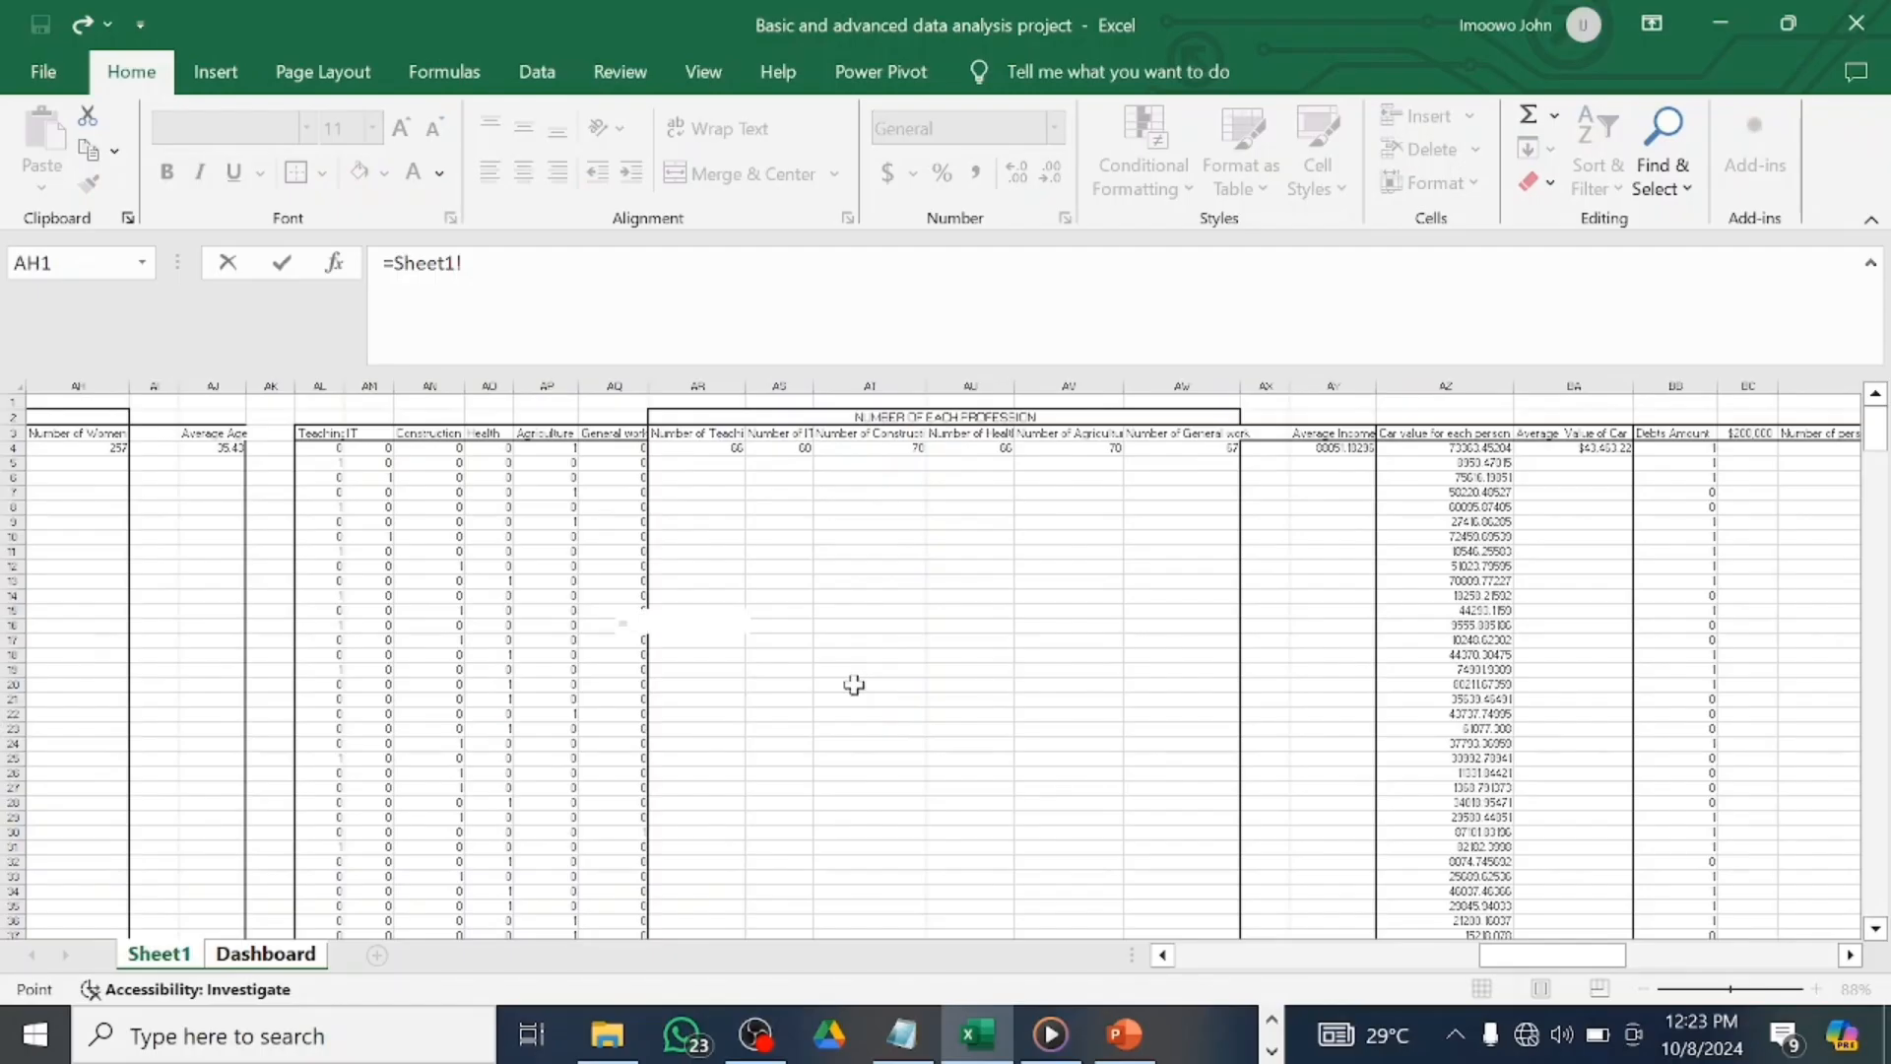
pyautogui.hscroll(3, 855, 681)
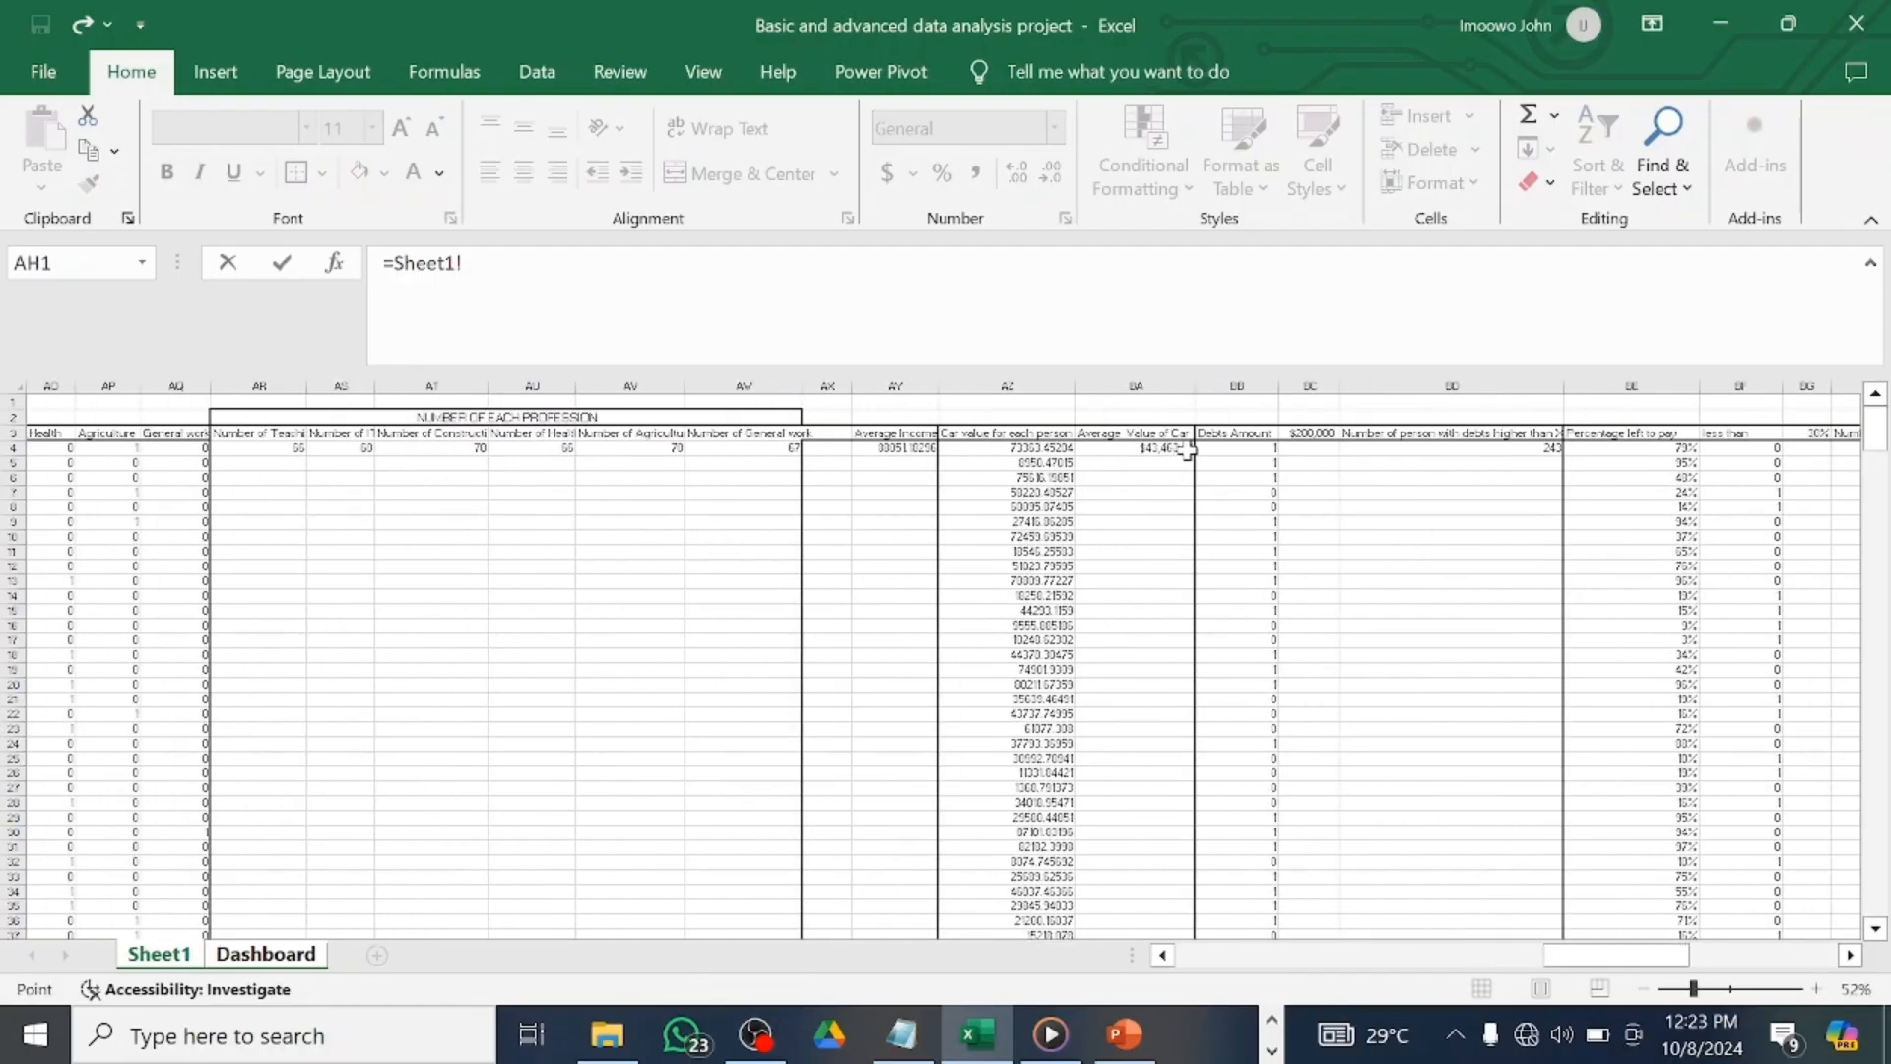
pyautogui.click(1179, 450)
pyautogui.press('Return')
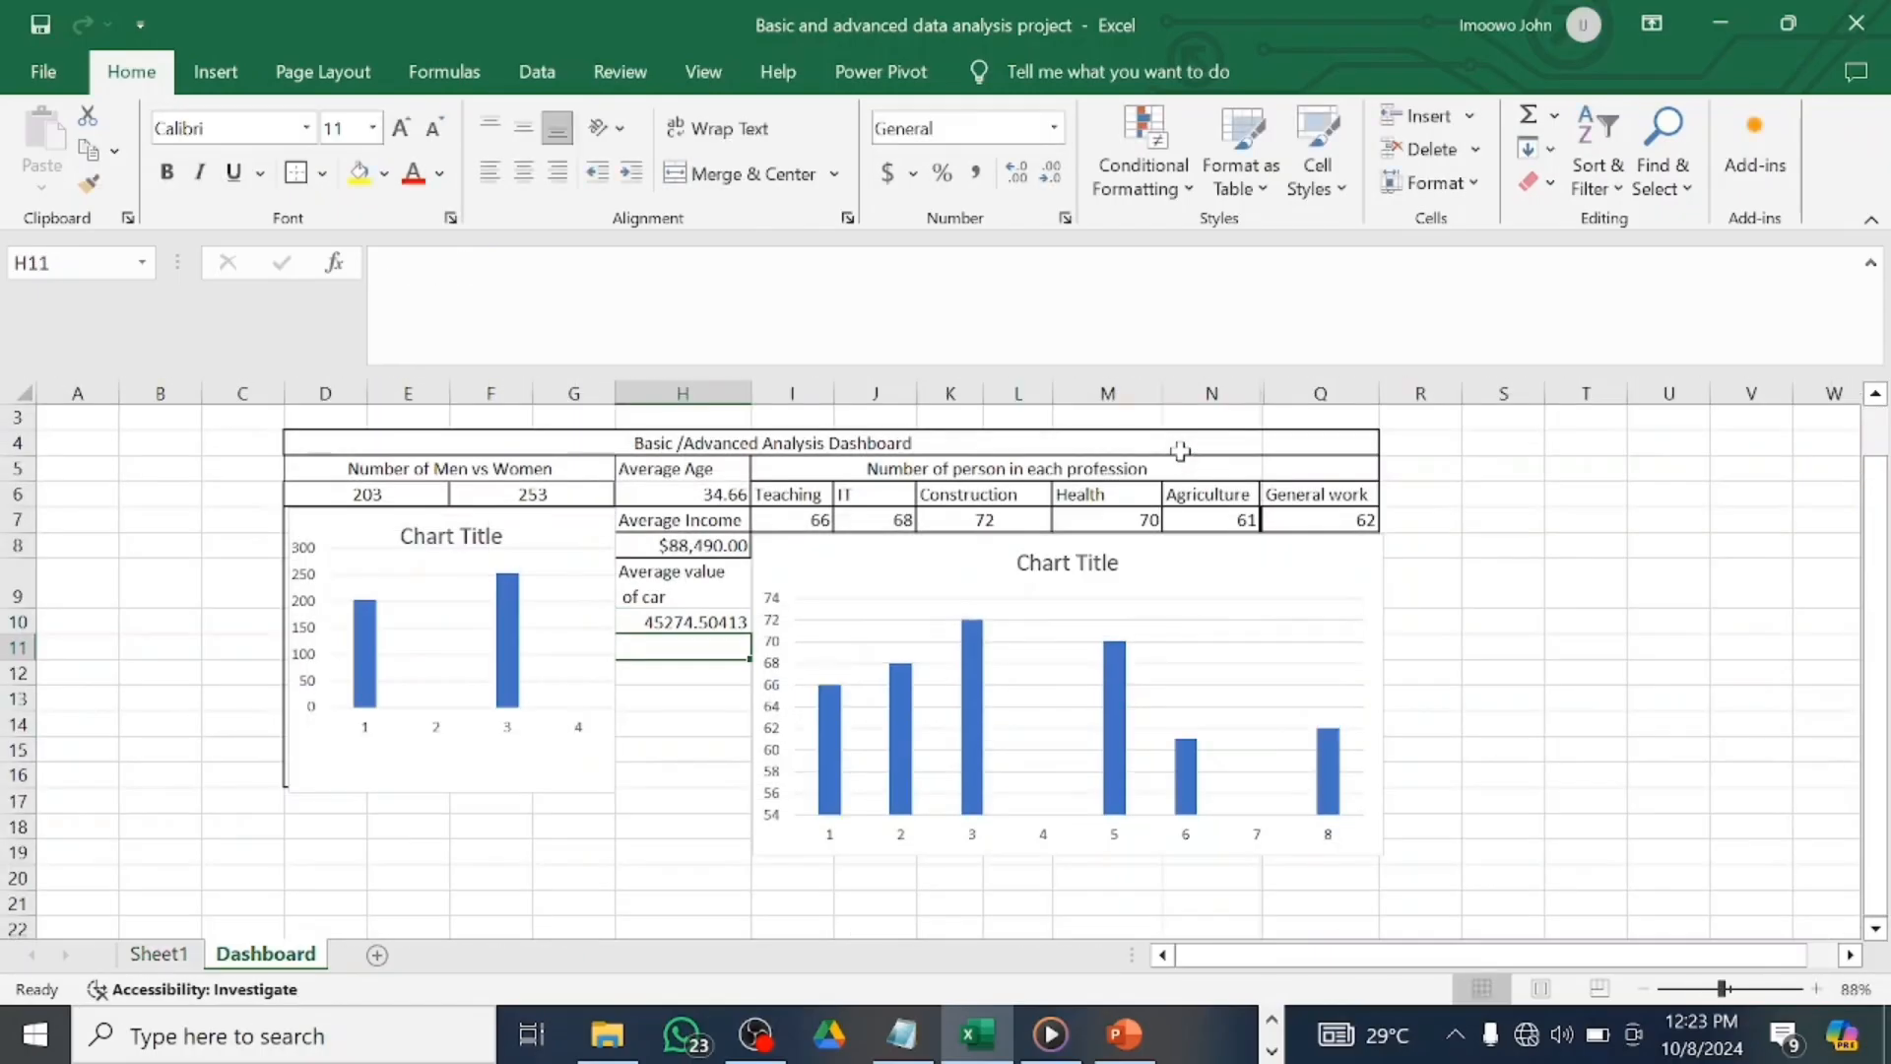
# Format H10 as Currency so it shows $45,274.50.
pyautogui.click(673, 622)
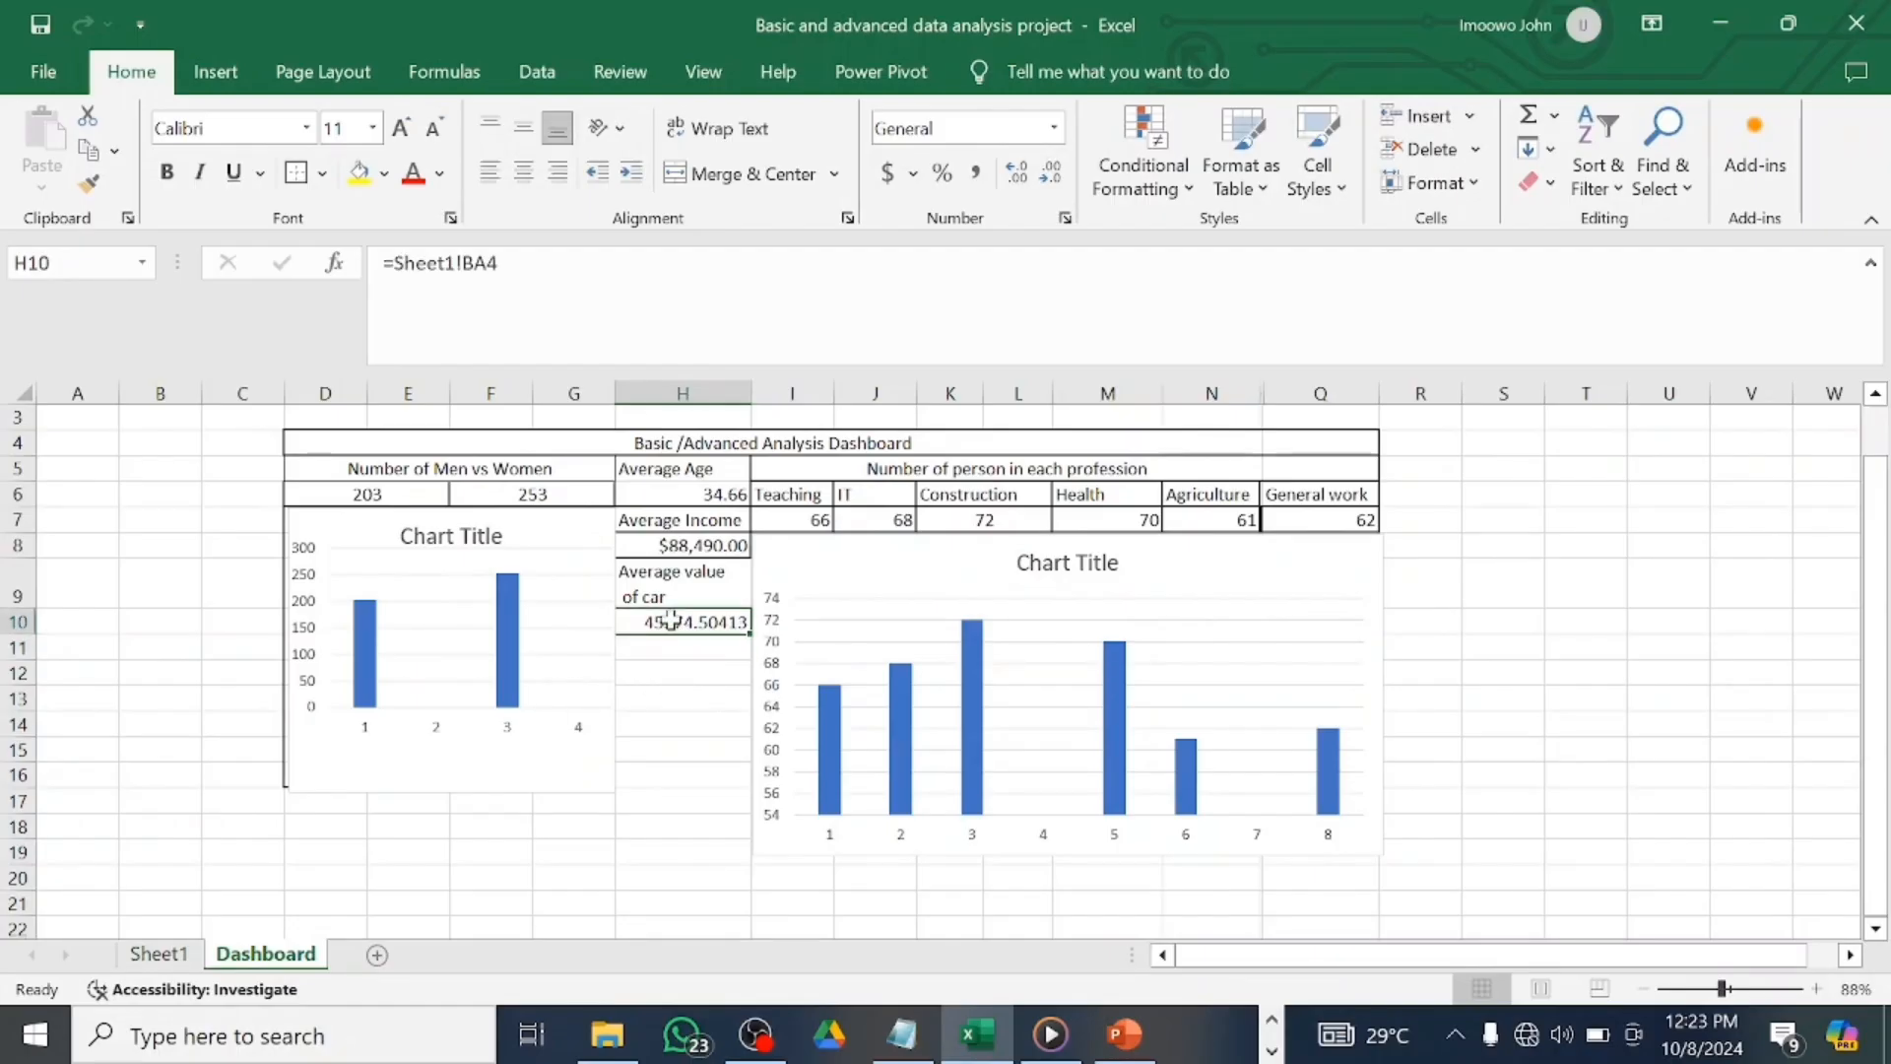
pyautogui.click(1055, 128)
pyautogui.click(988, 311)
pyautogui.click(734, 574)
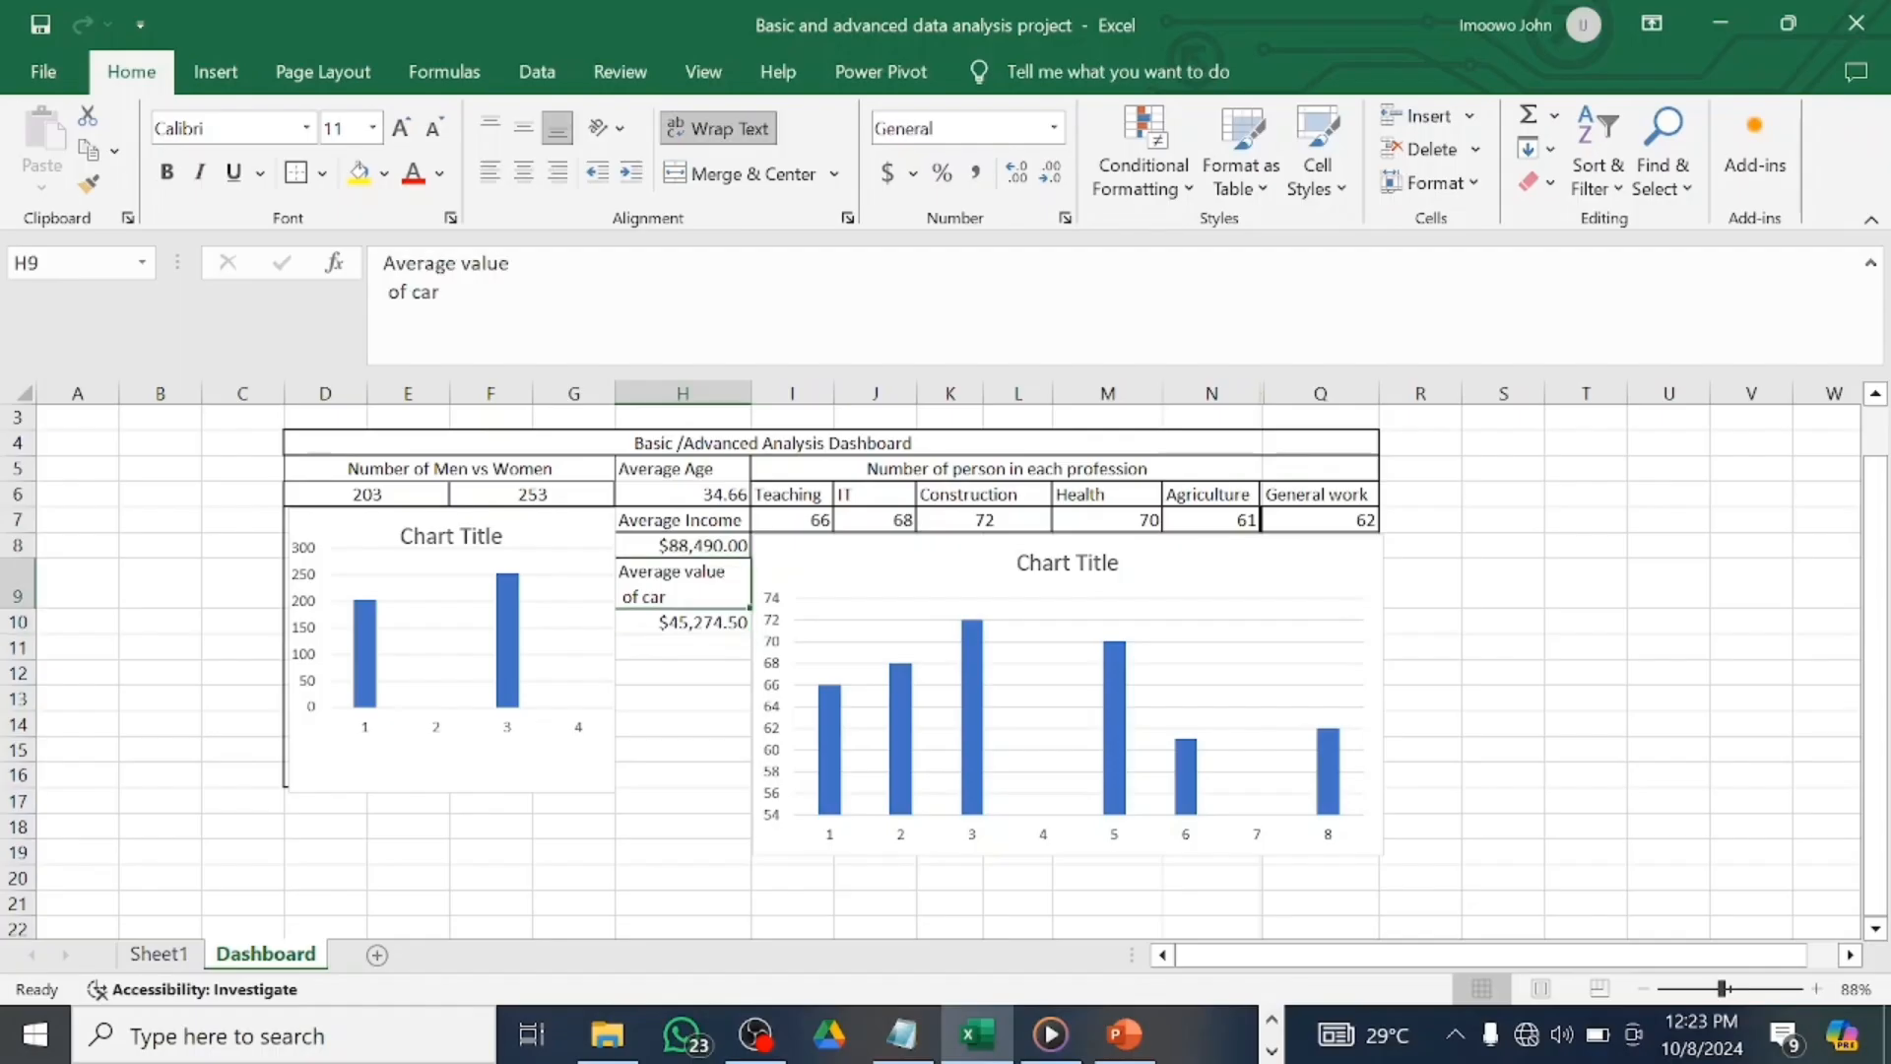
# Add borders around the car value cell H10.
pyautogui.click(679, 620)
pyautogui.click(295, 179)
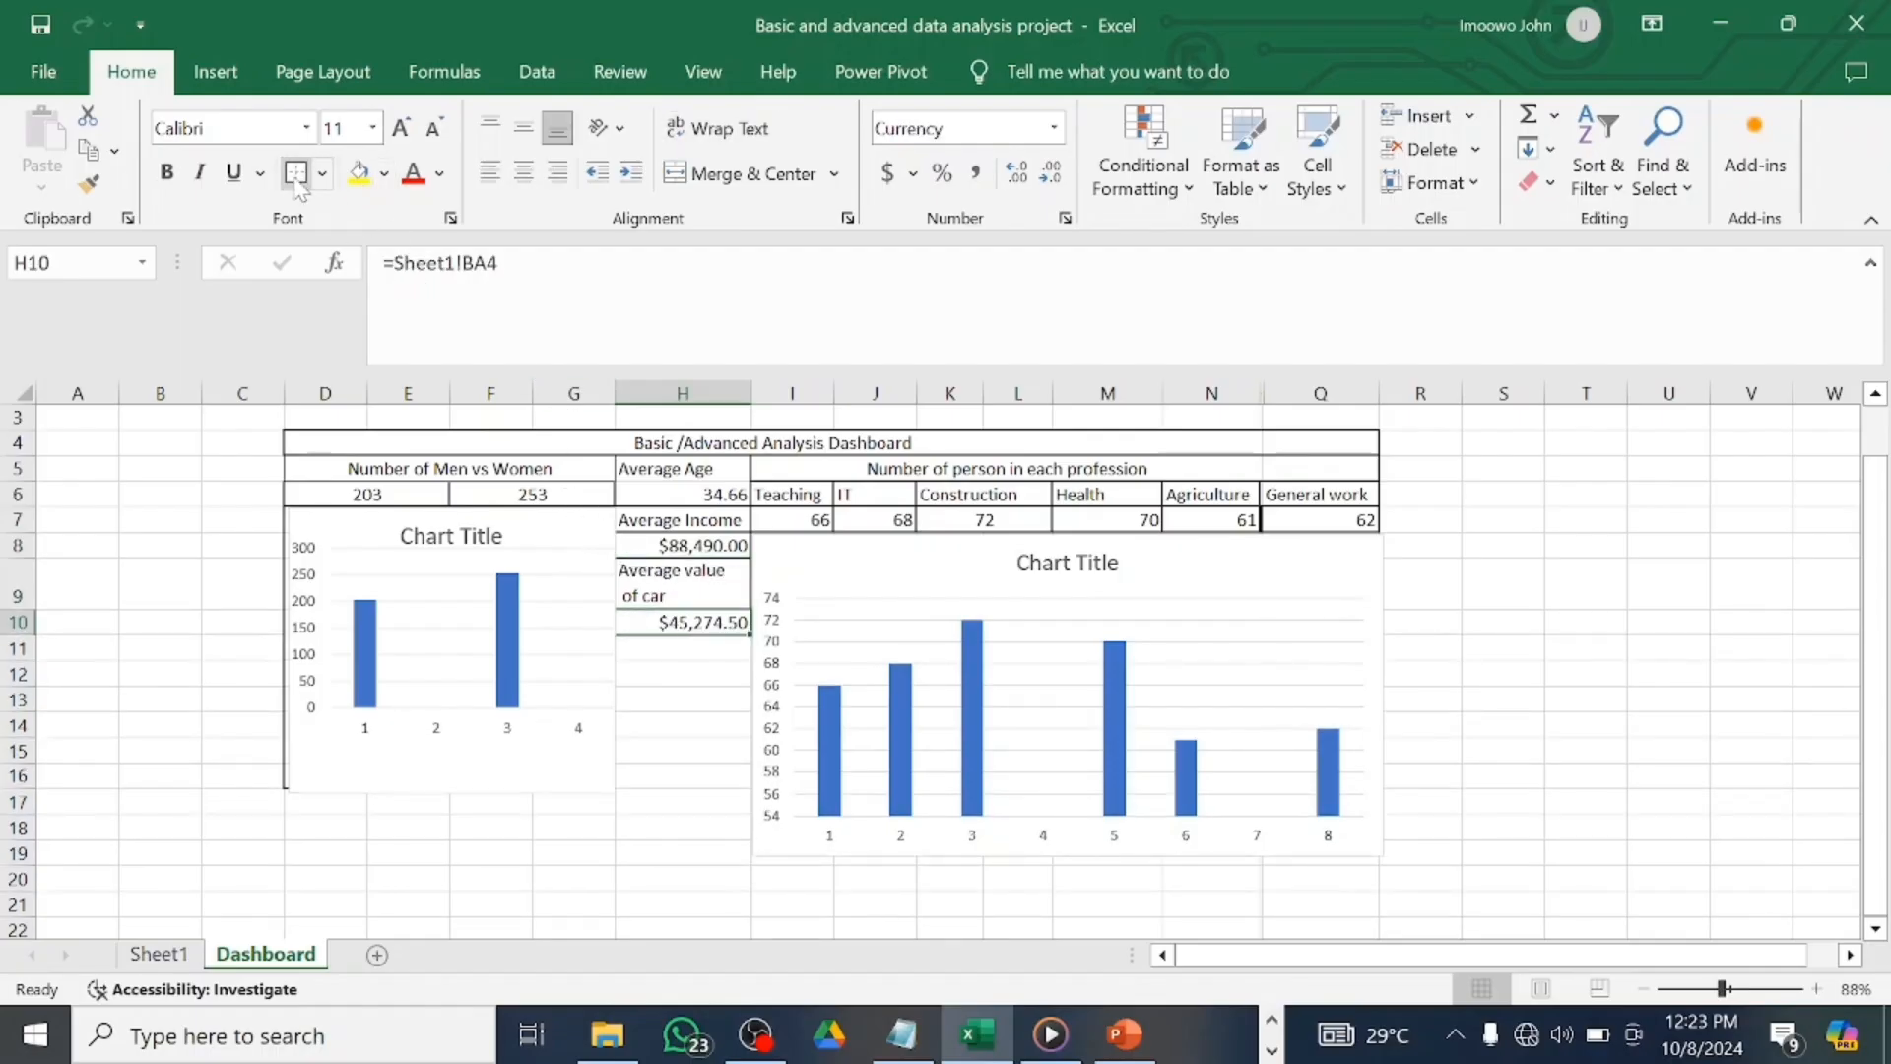
pyautogui.click(683, 718)
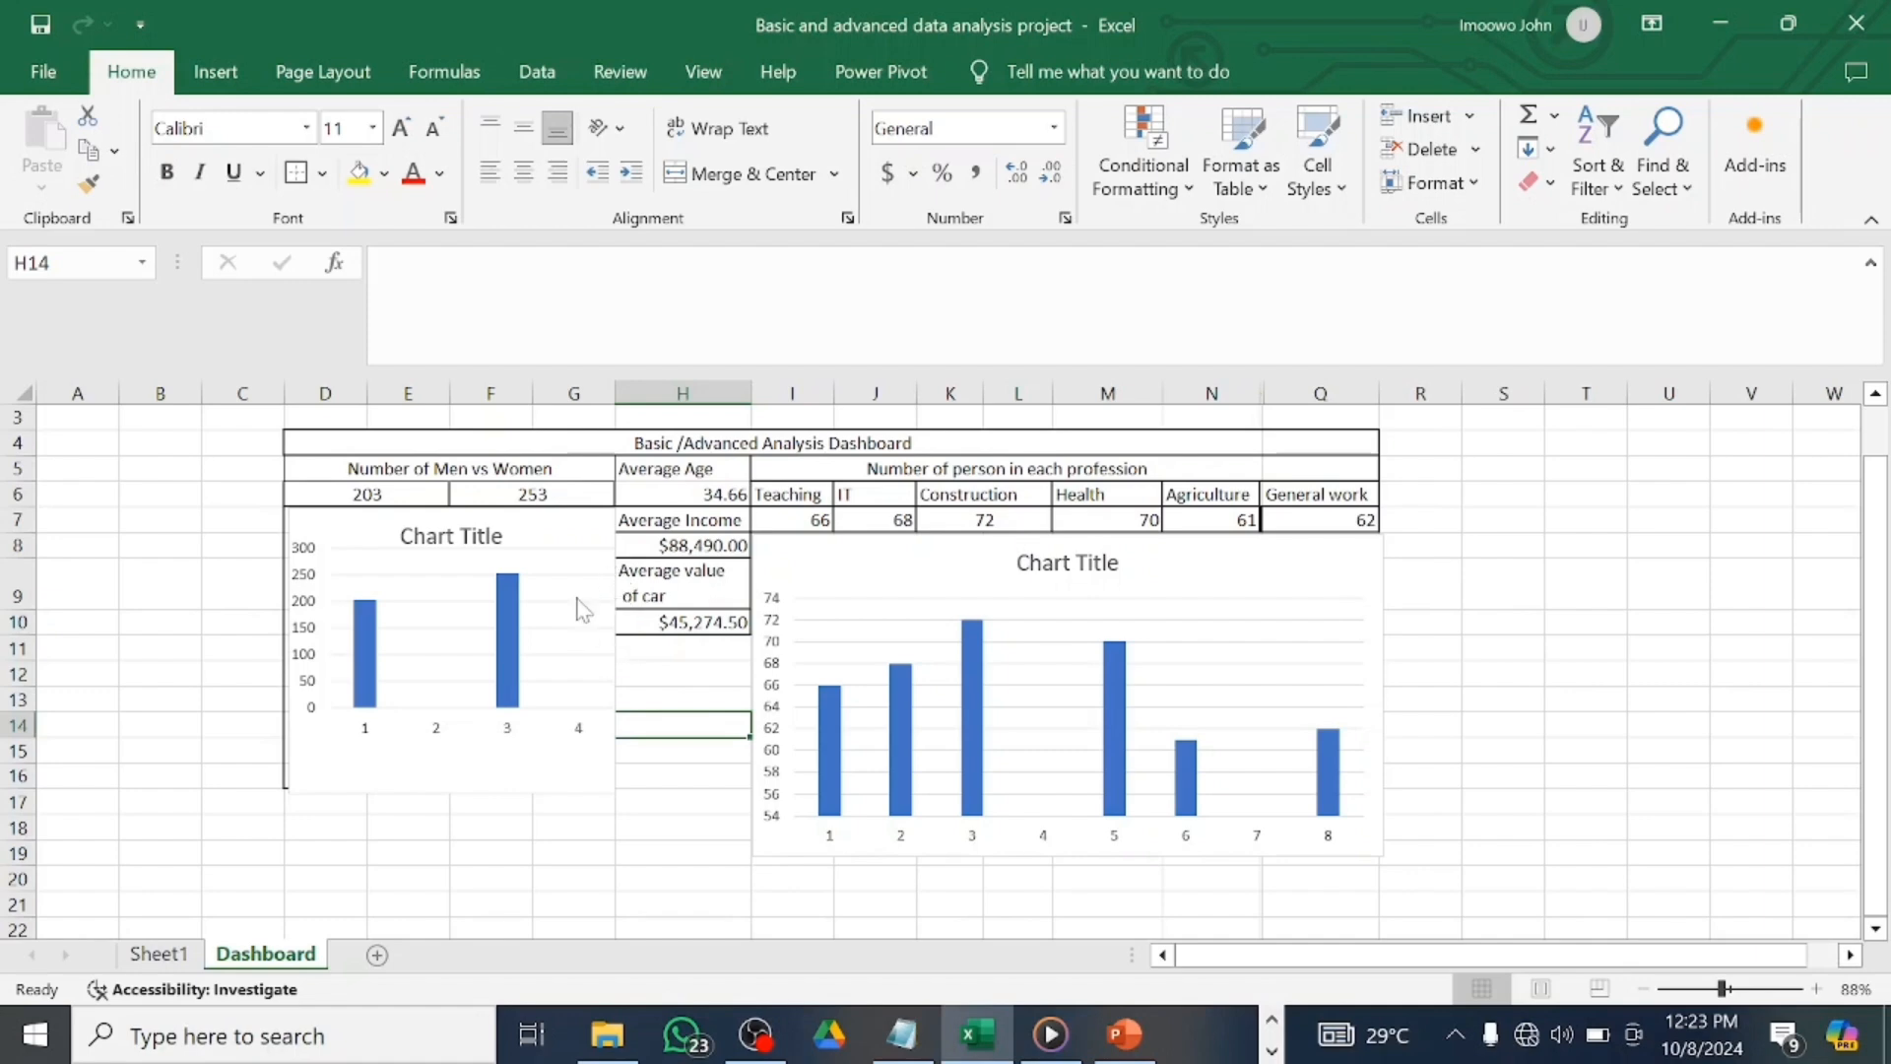
# Narrow the gender chart slightly from its right edge.
pyautogui.click(576, 522)
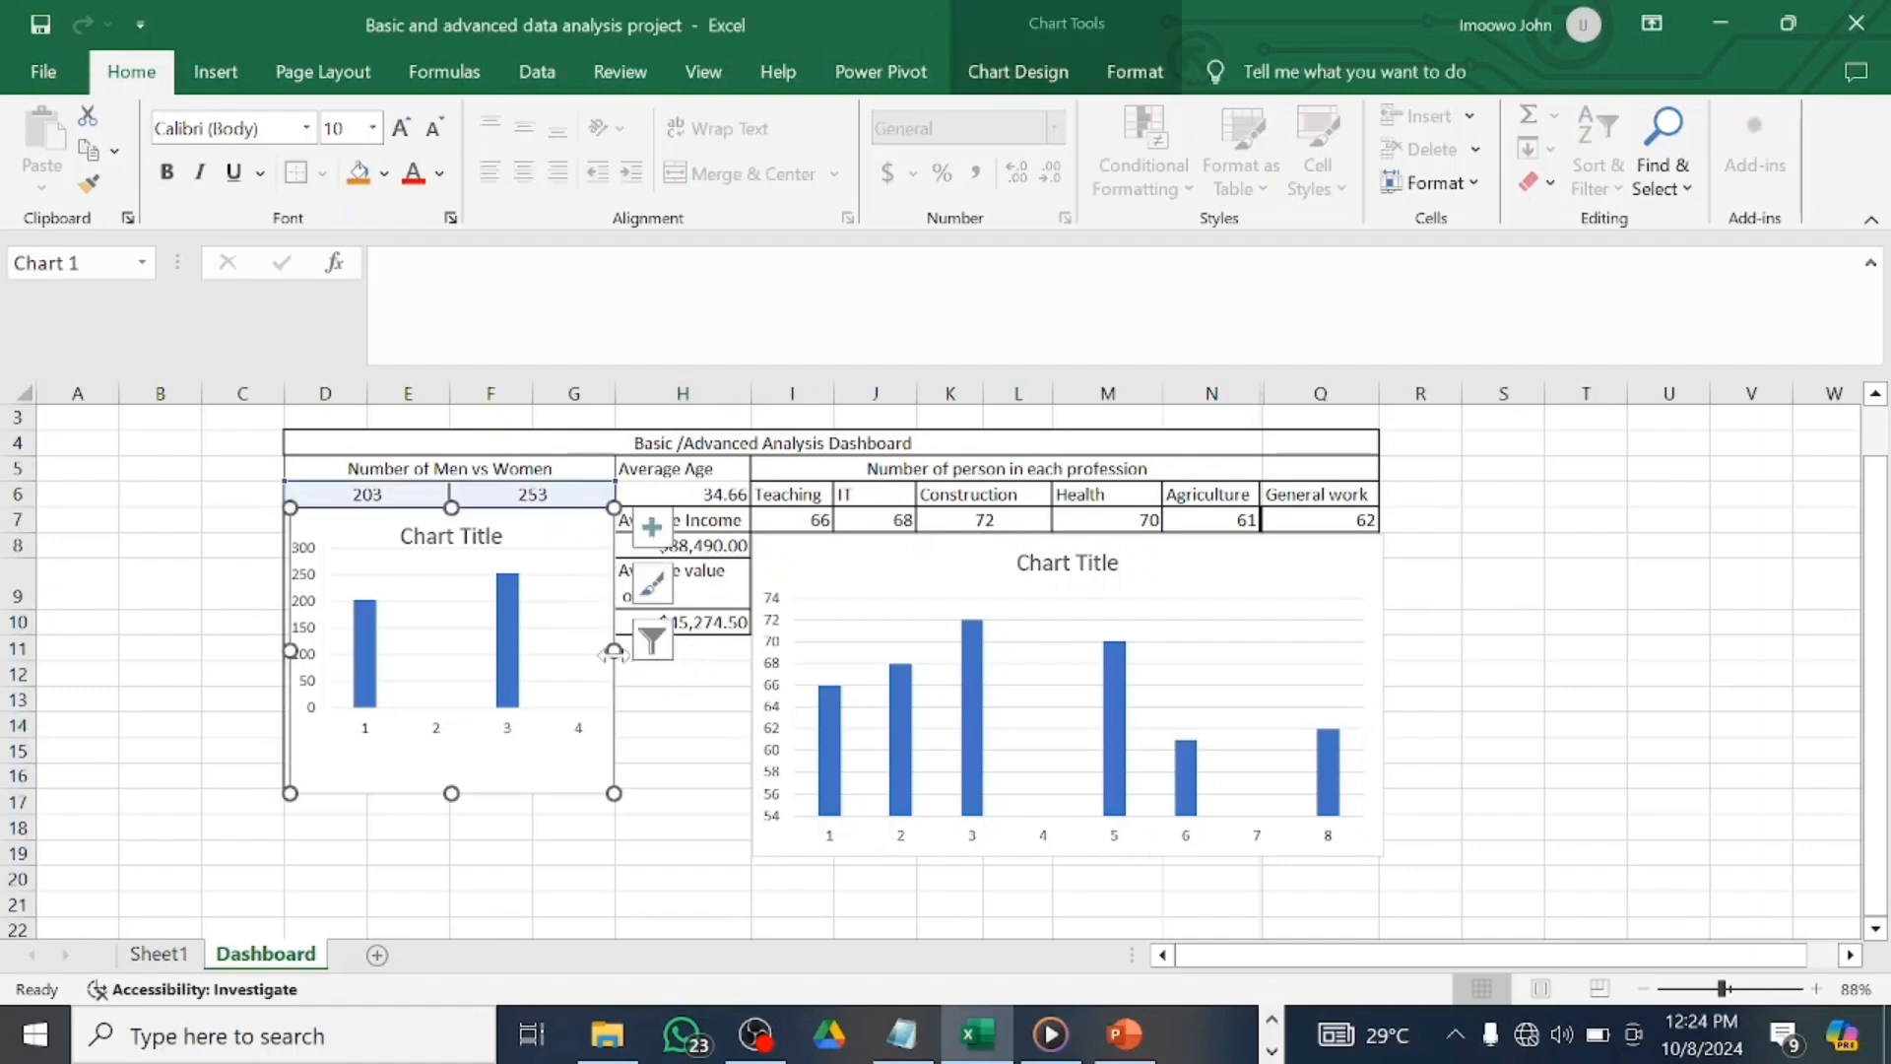
pyautogui.moveTo(614, 650); pyautogui.dragTo(612, 650)
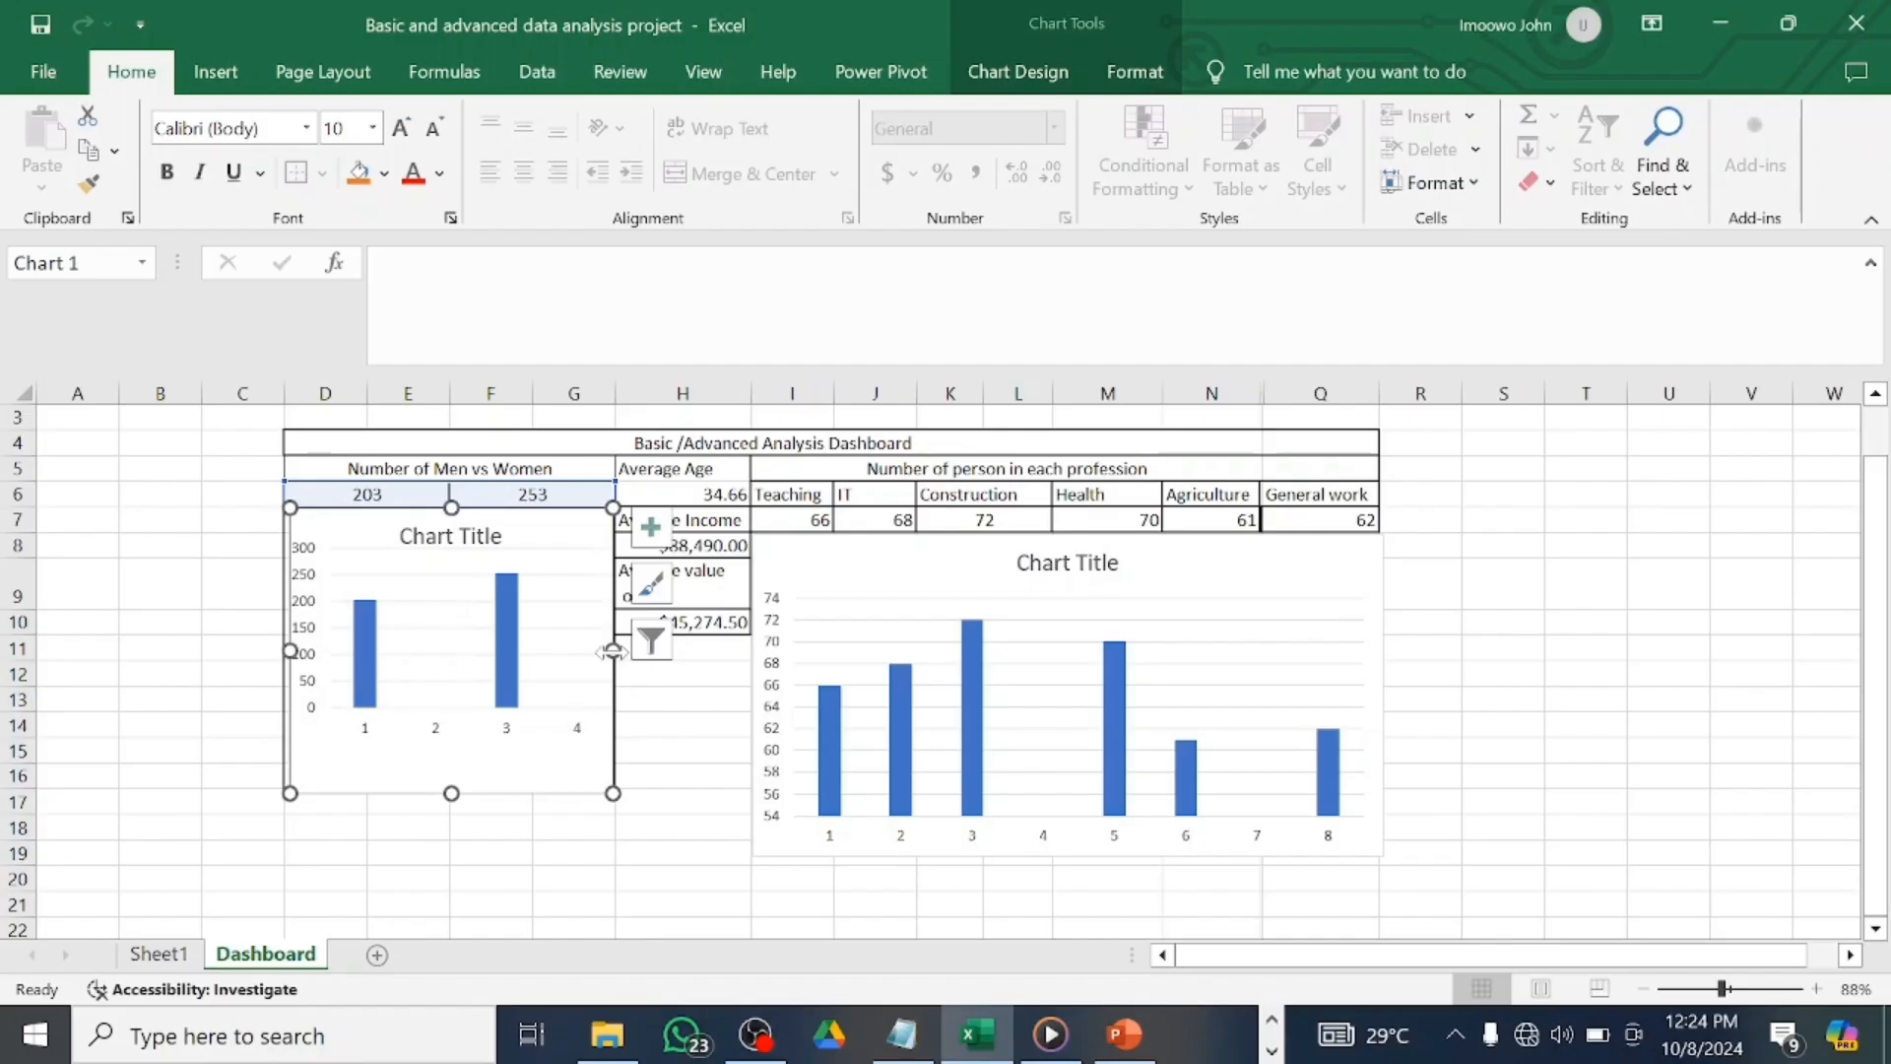
pyautogui.click(722, 594)
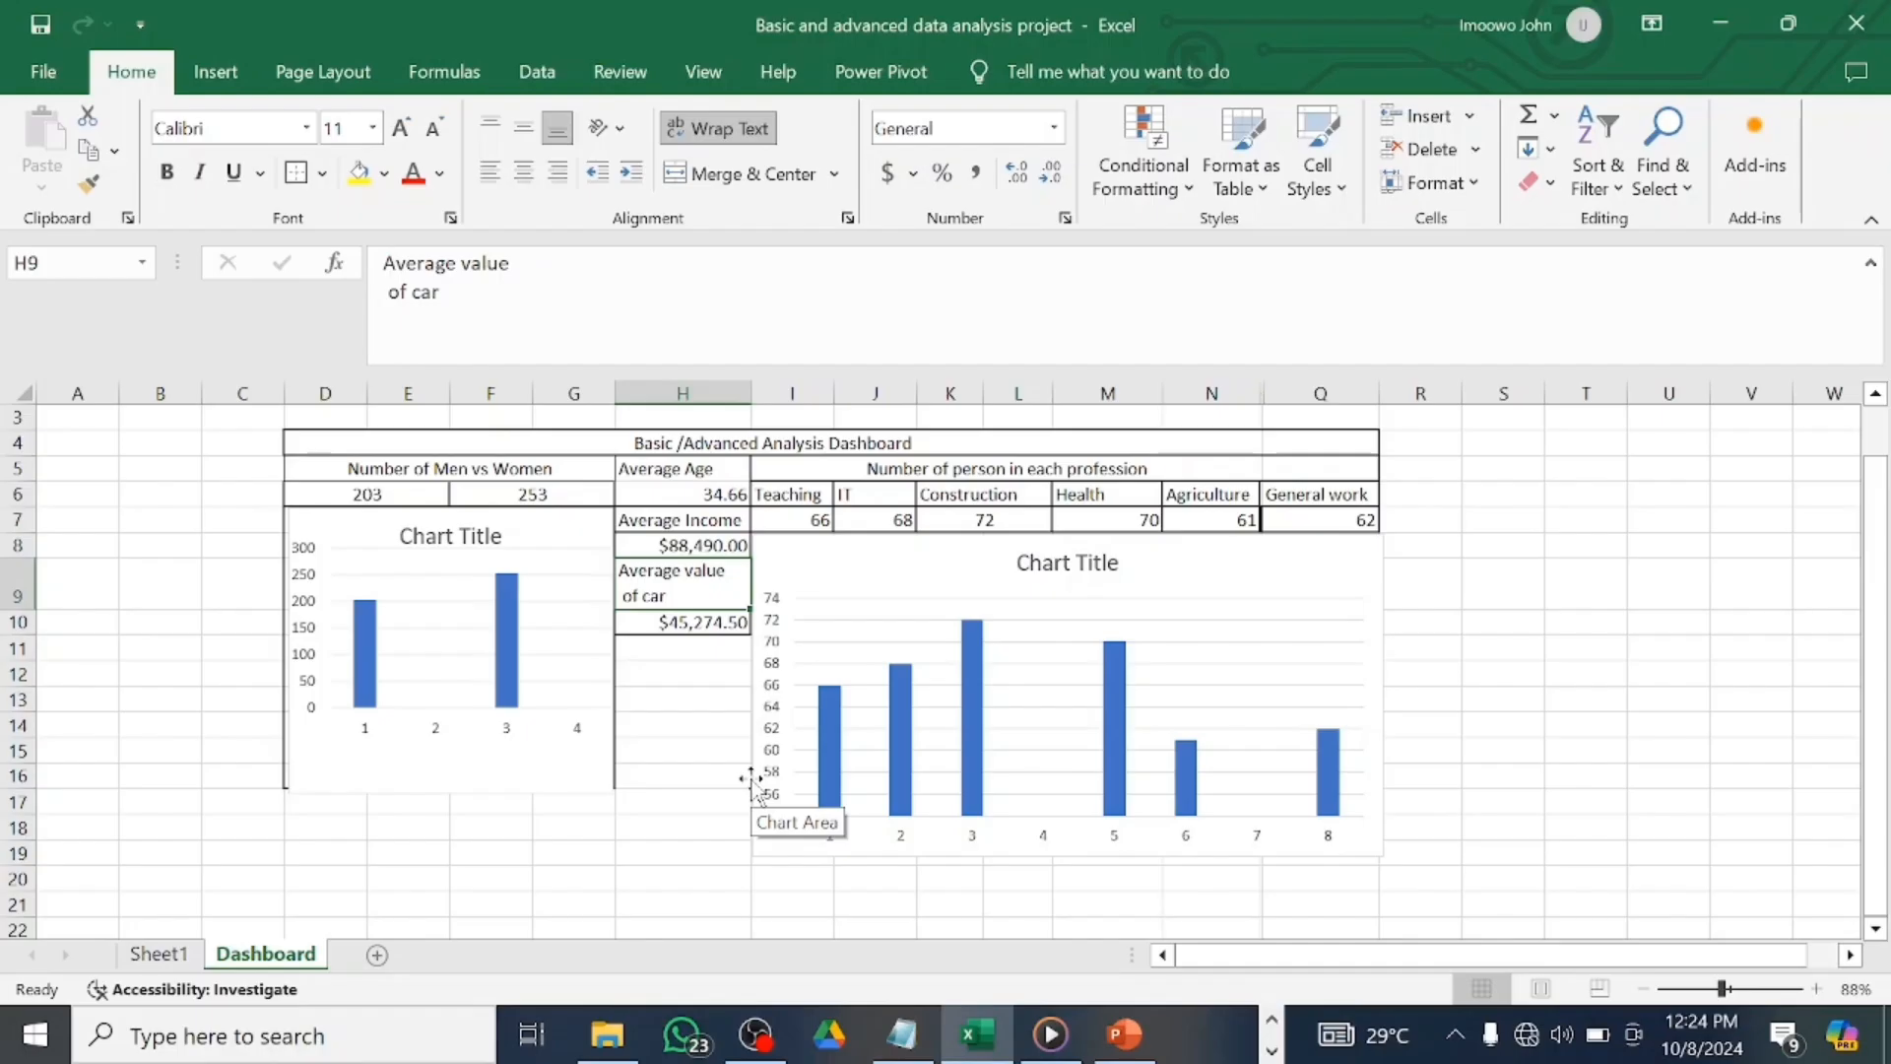
# Type the label 'Number of person' into H11.
pyautogui.click(706, 645)
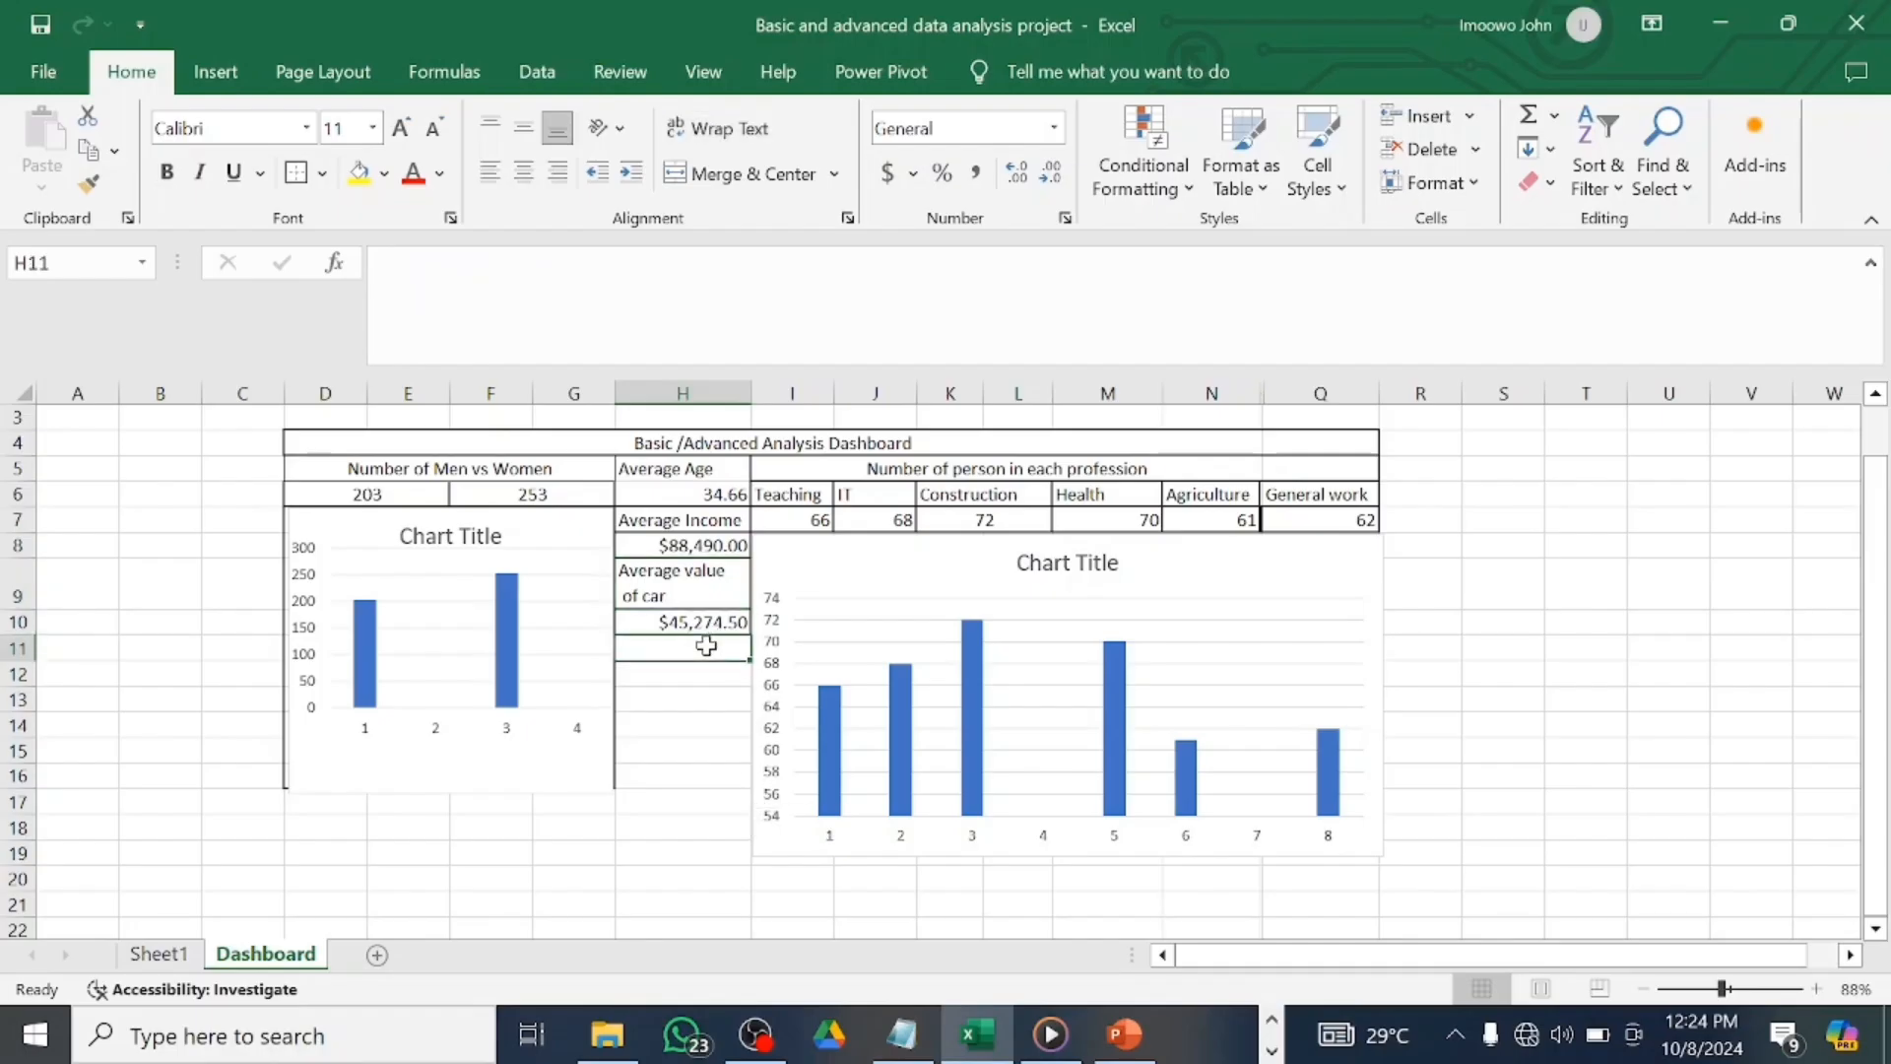
pyautogui.write('Number')
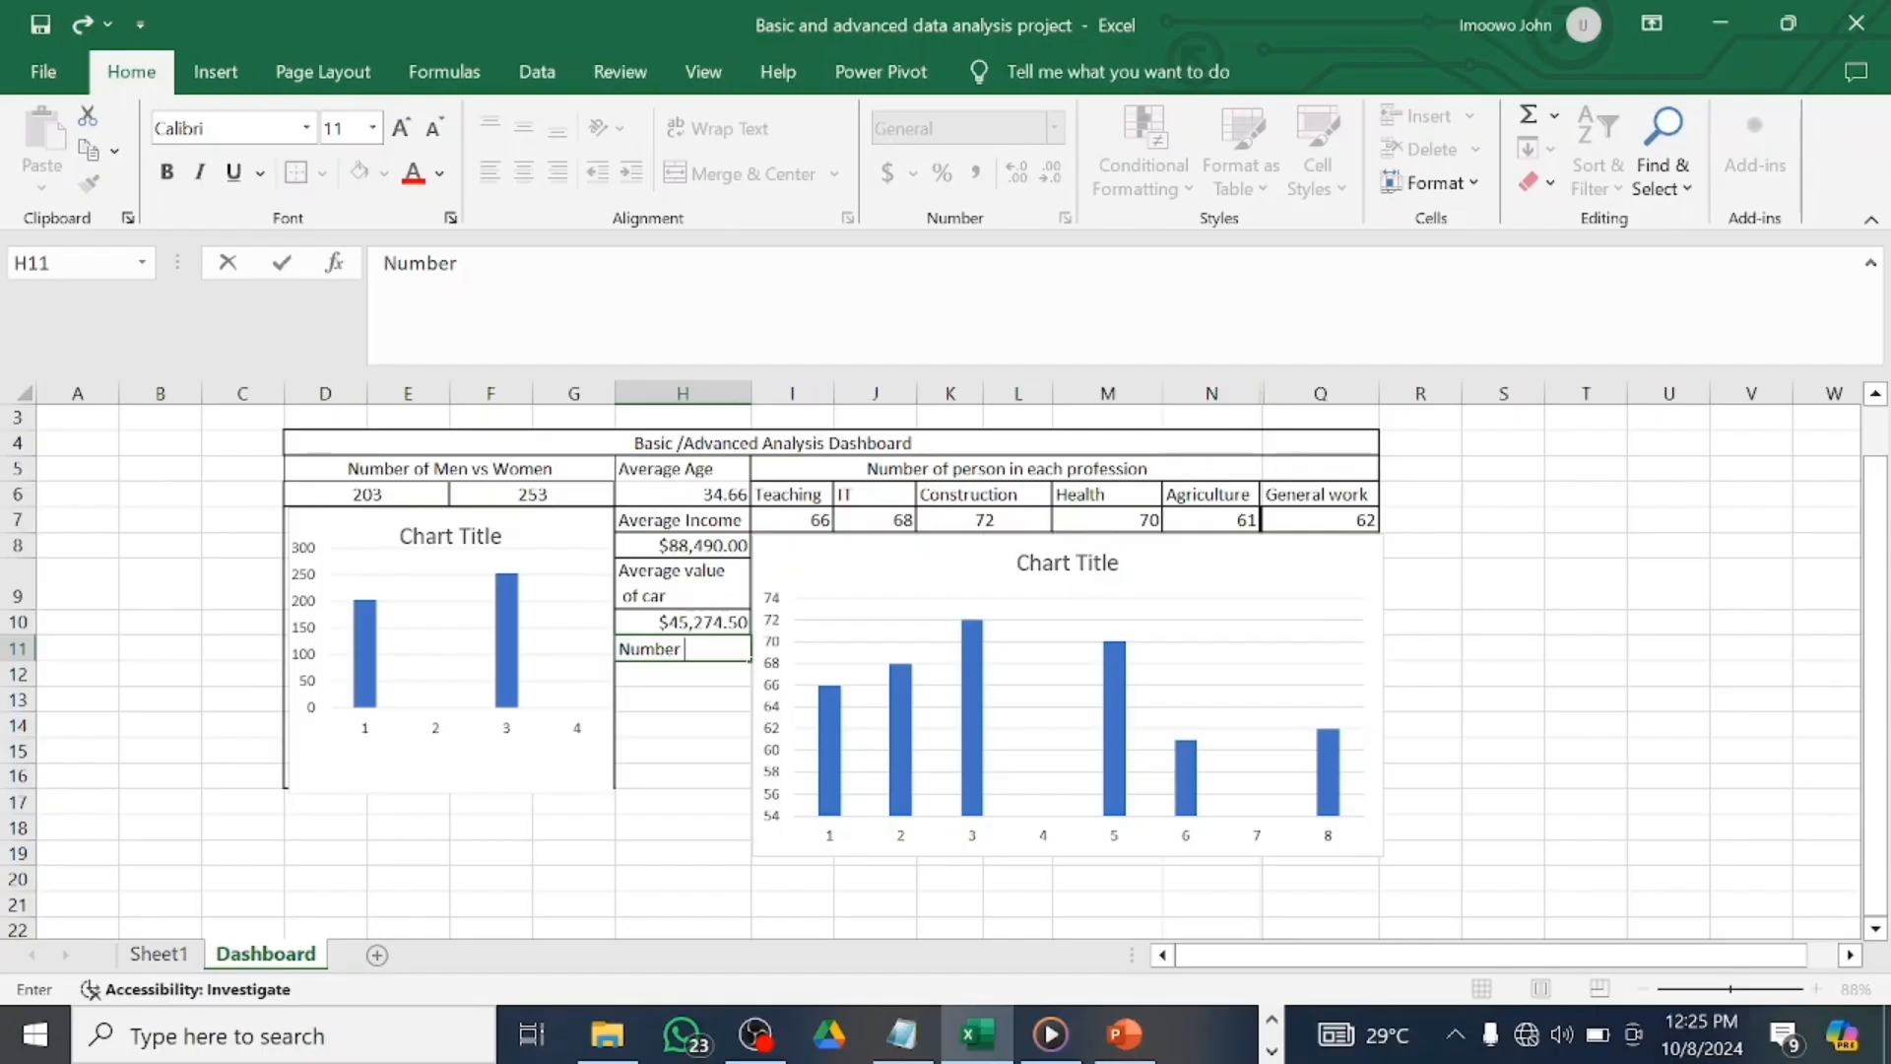
pyautogui.write('of perso')
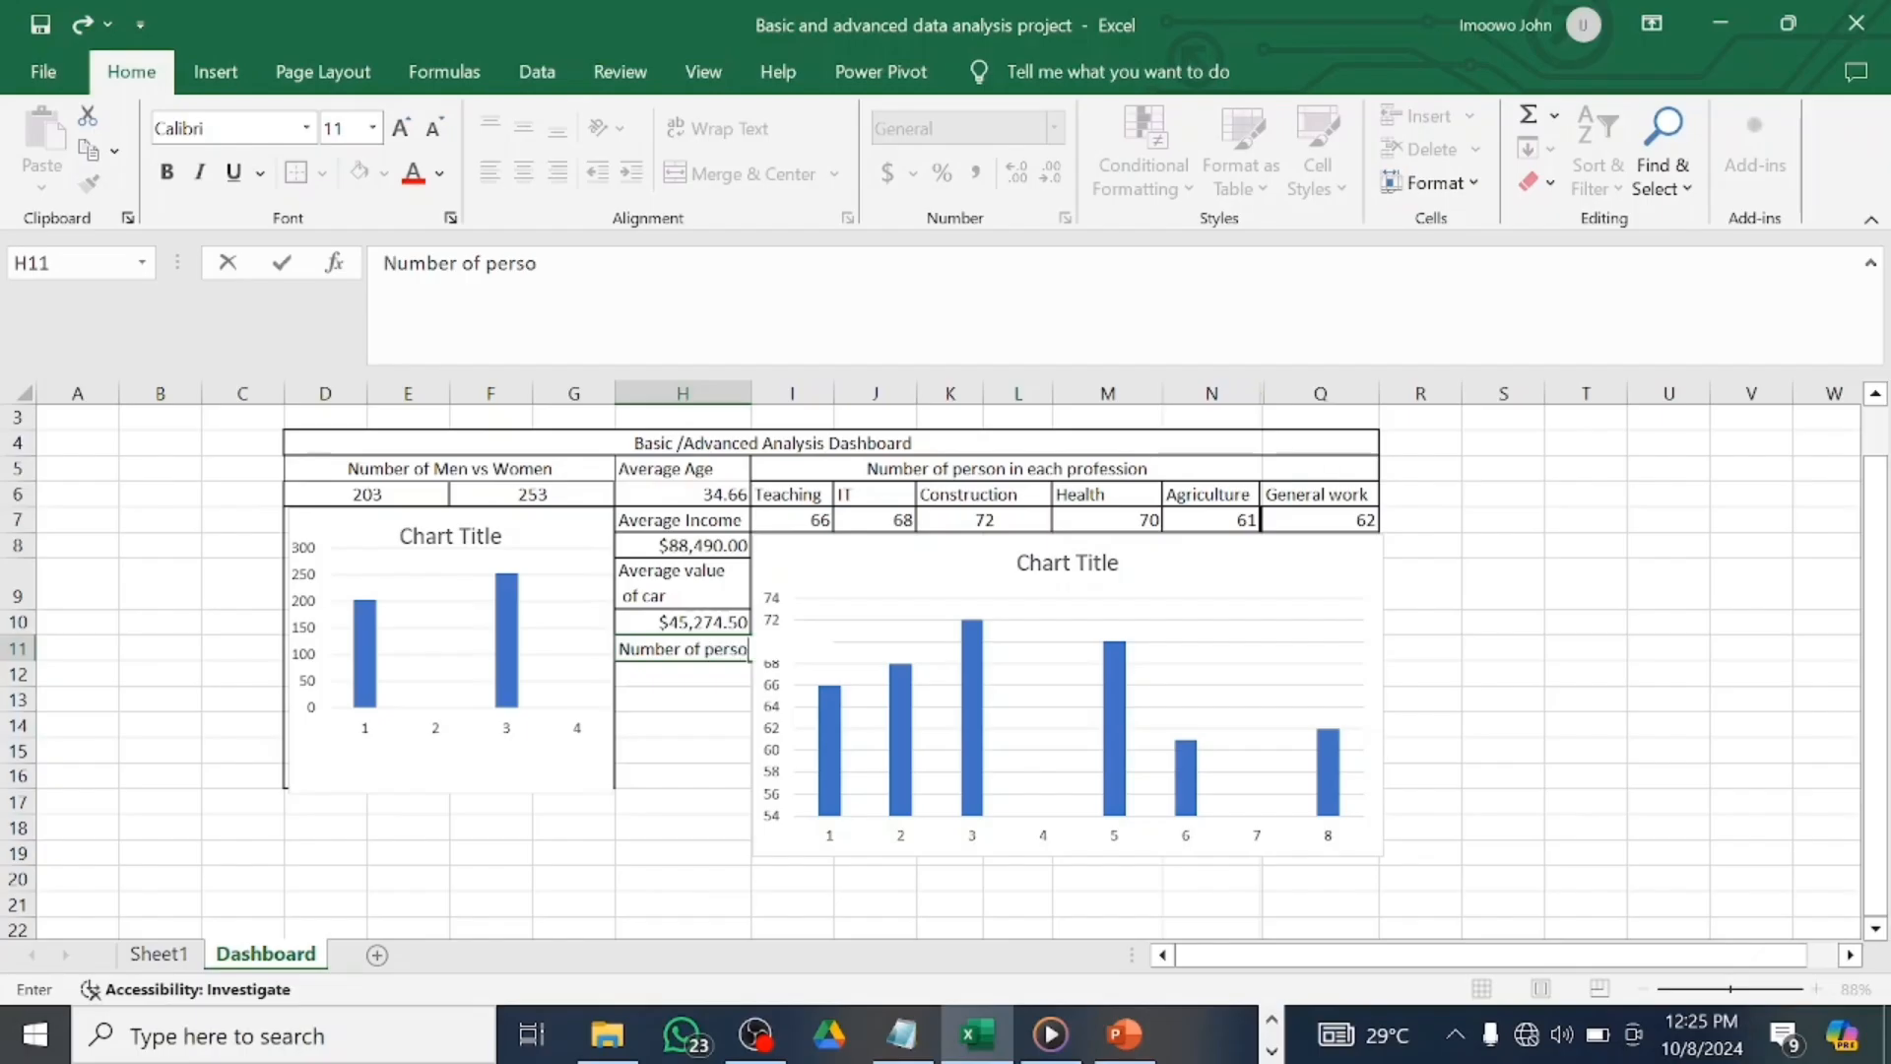
pyautogui.write('n')
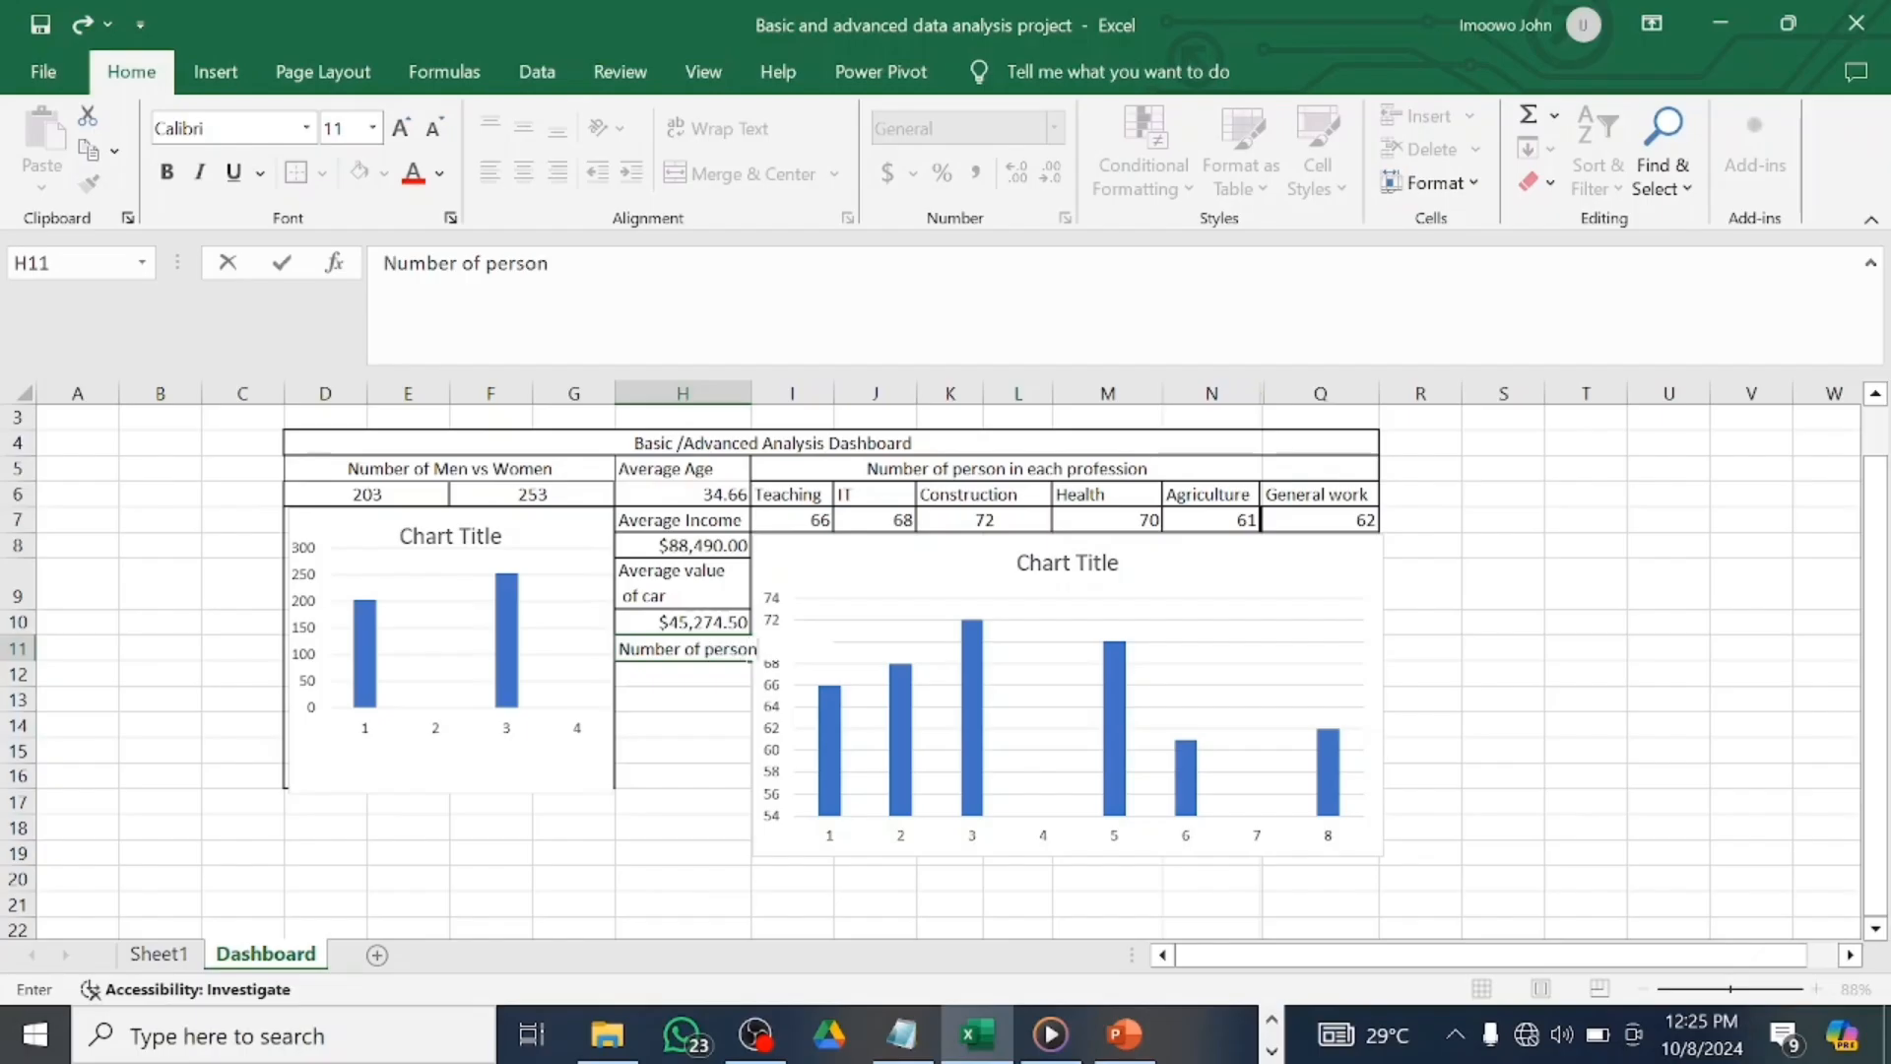
pyautogui.click(725, 386)
pyautogui.rightClick(725, 384)
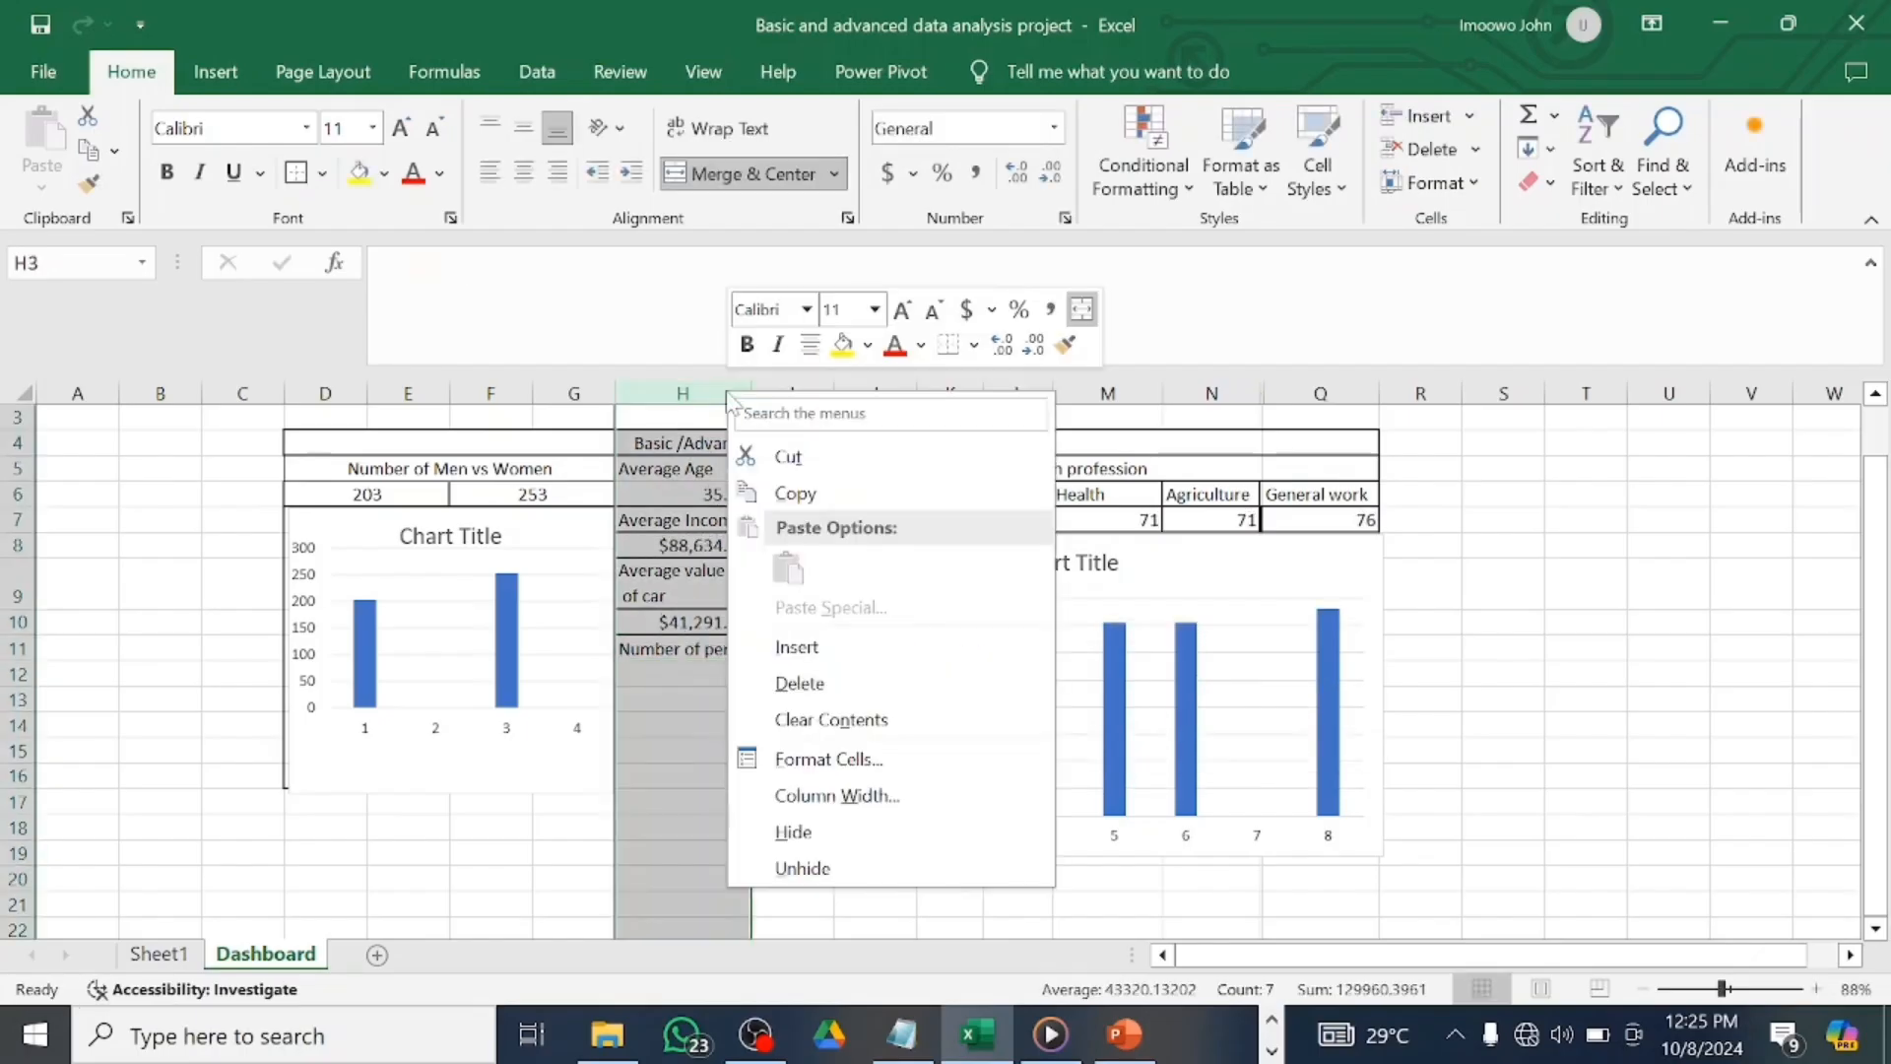
# Undo the blank column inserted before column H, then reselect H11.
pyautogui.click(796, 647)
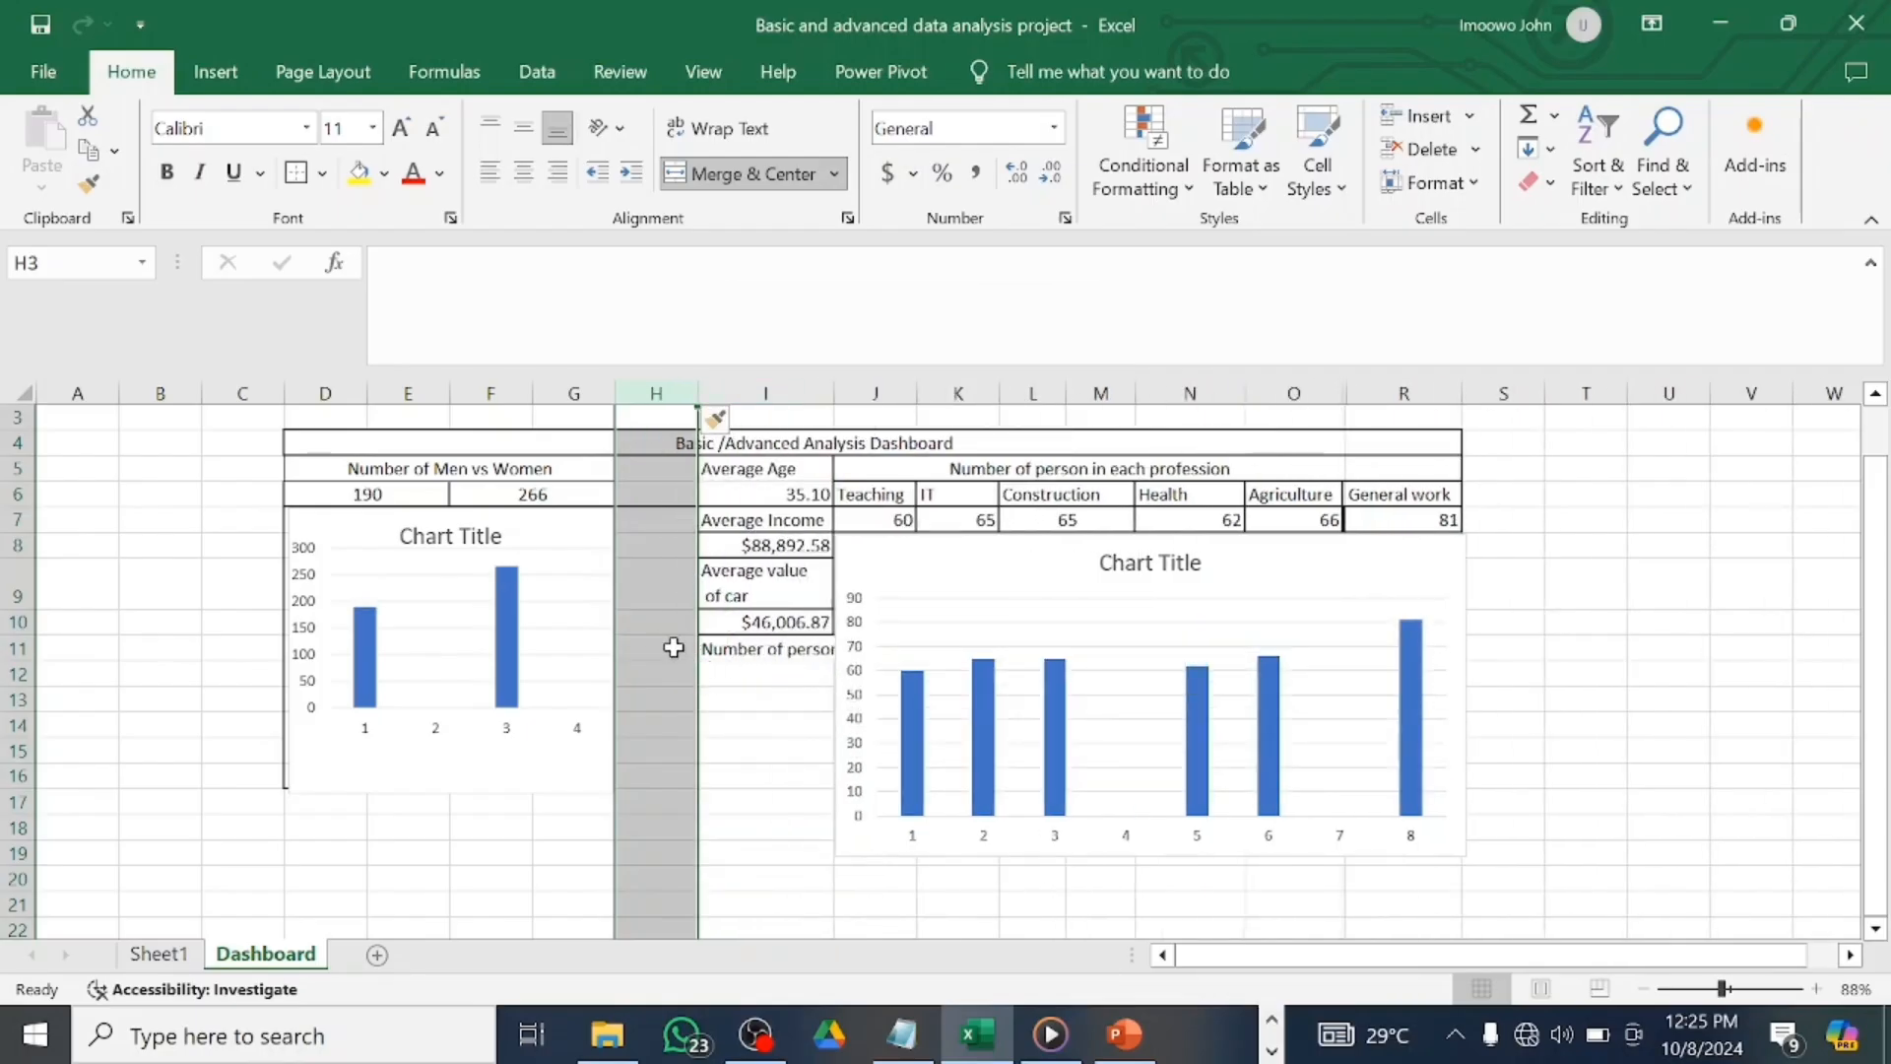
pyautogui.click(756, 753)
pyautogui.click(689, 589)
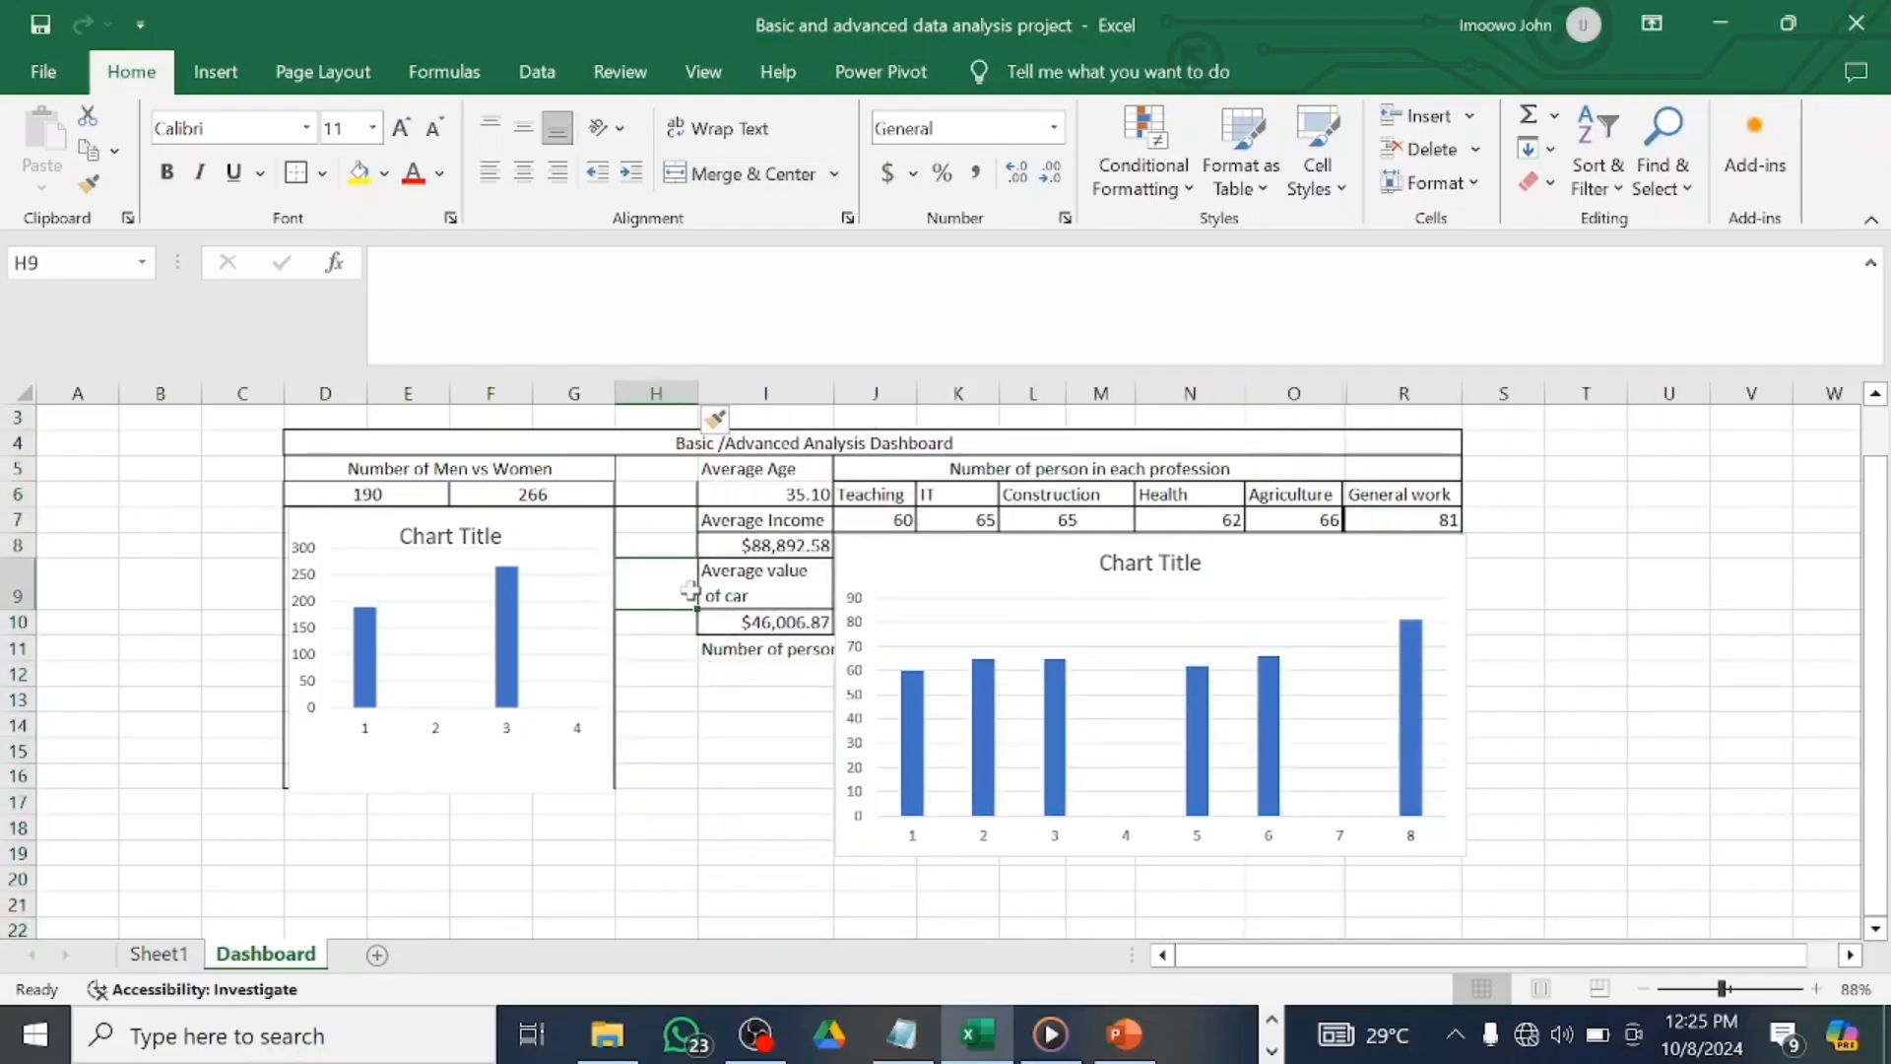
pyautogui.hotkey('ctrl', 'z')
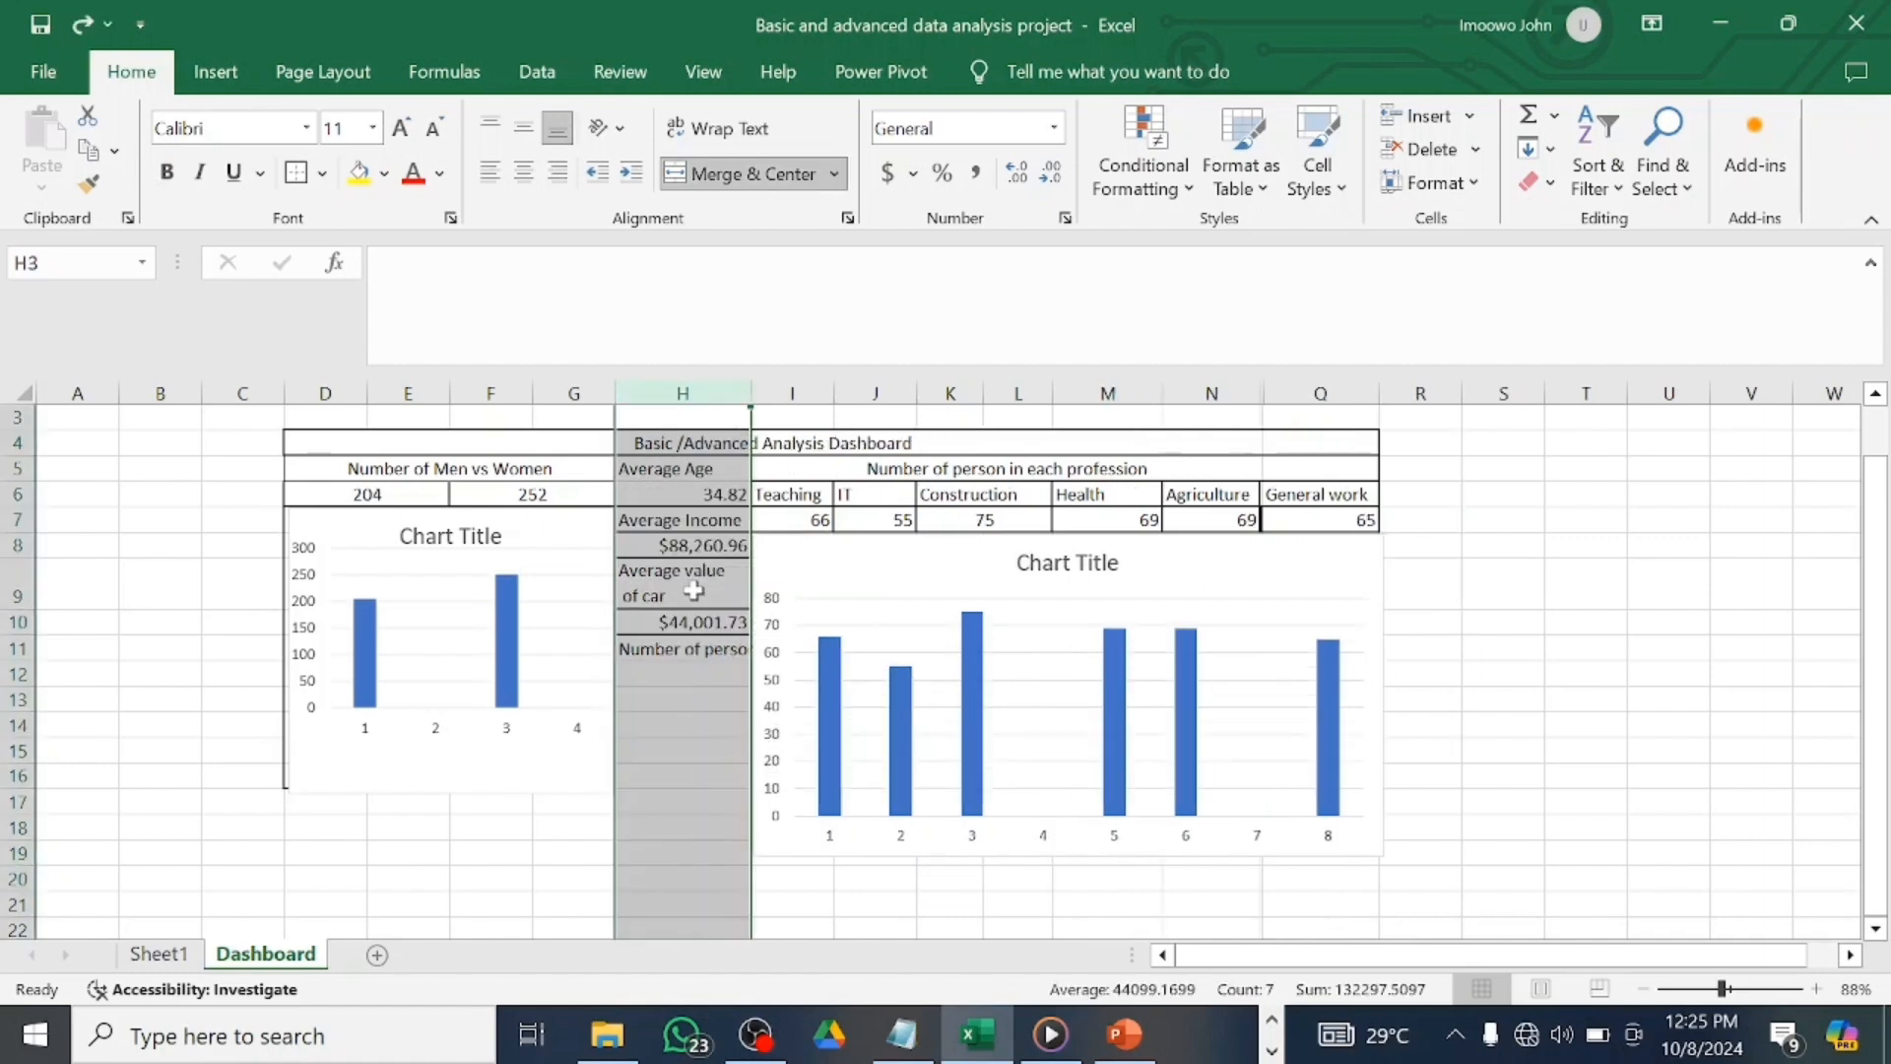
pyautogui.click(727, 652)
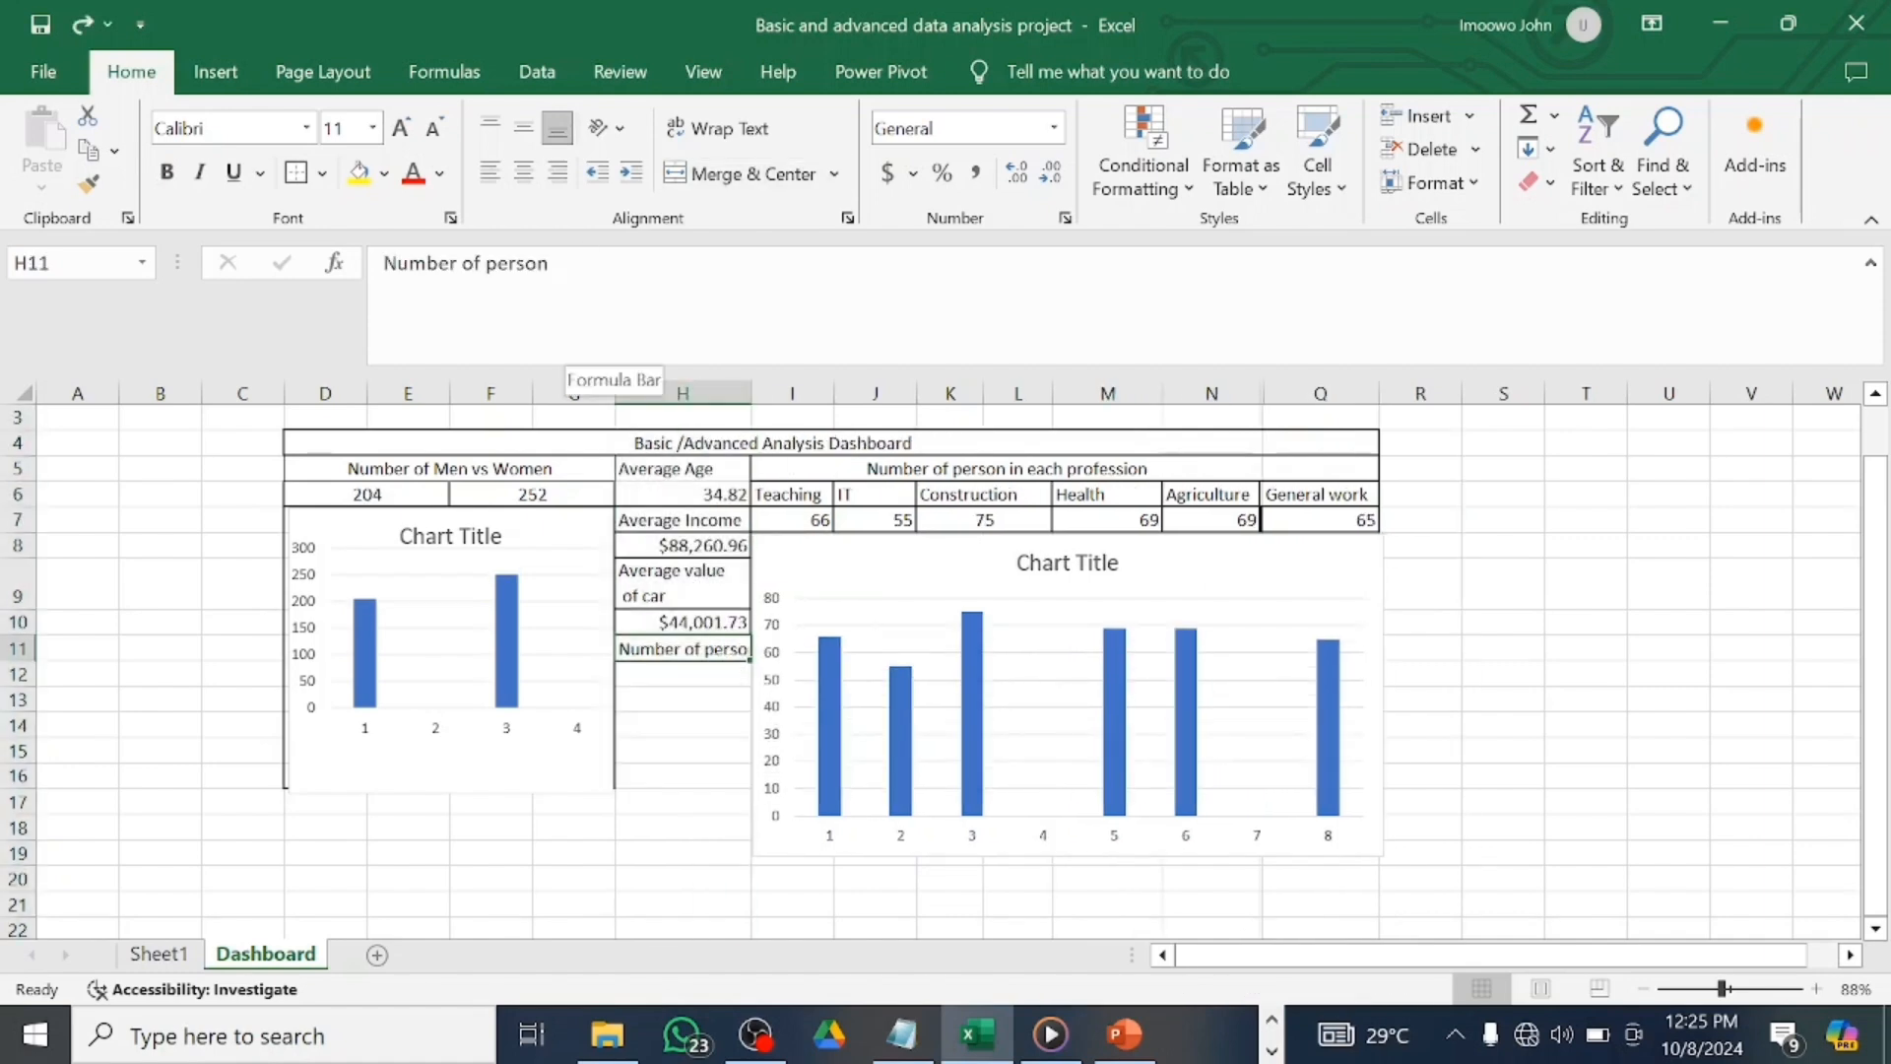
# Retype H11 as 'Number of person with debt higher than X', broken over several lines.
pyautogui.press('BackSpace')
pyautogui.write('N')
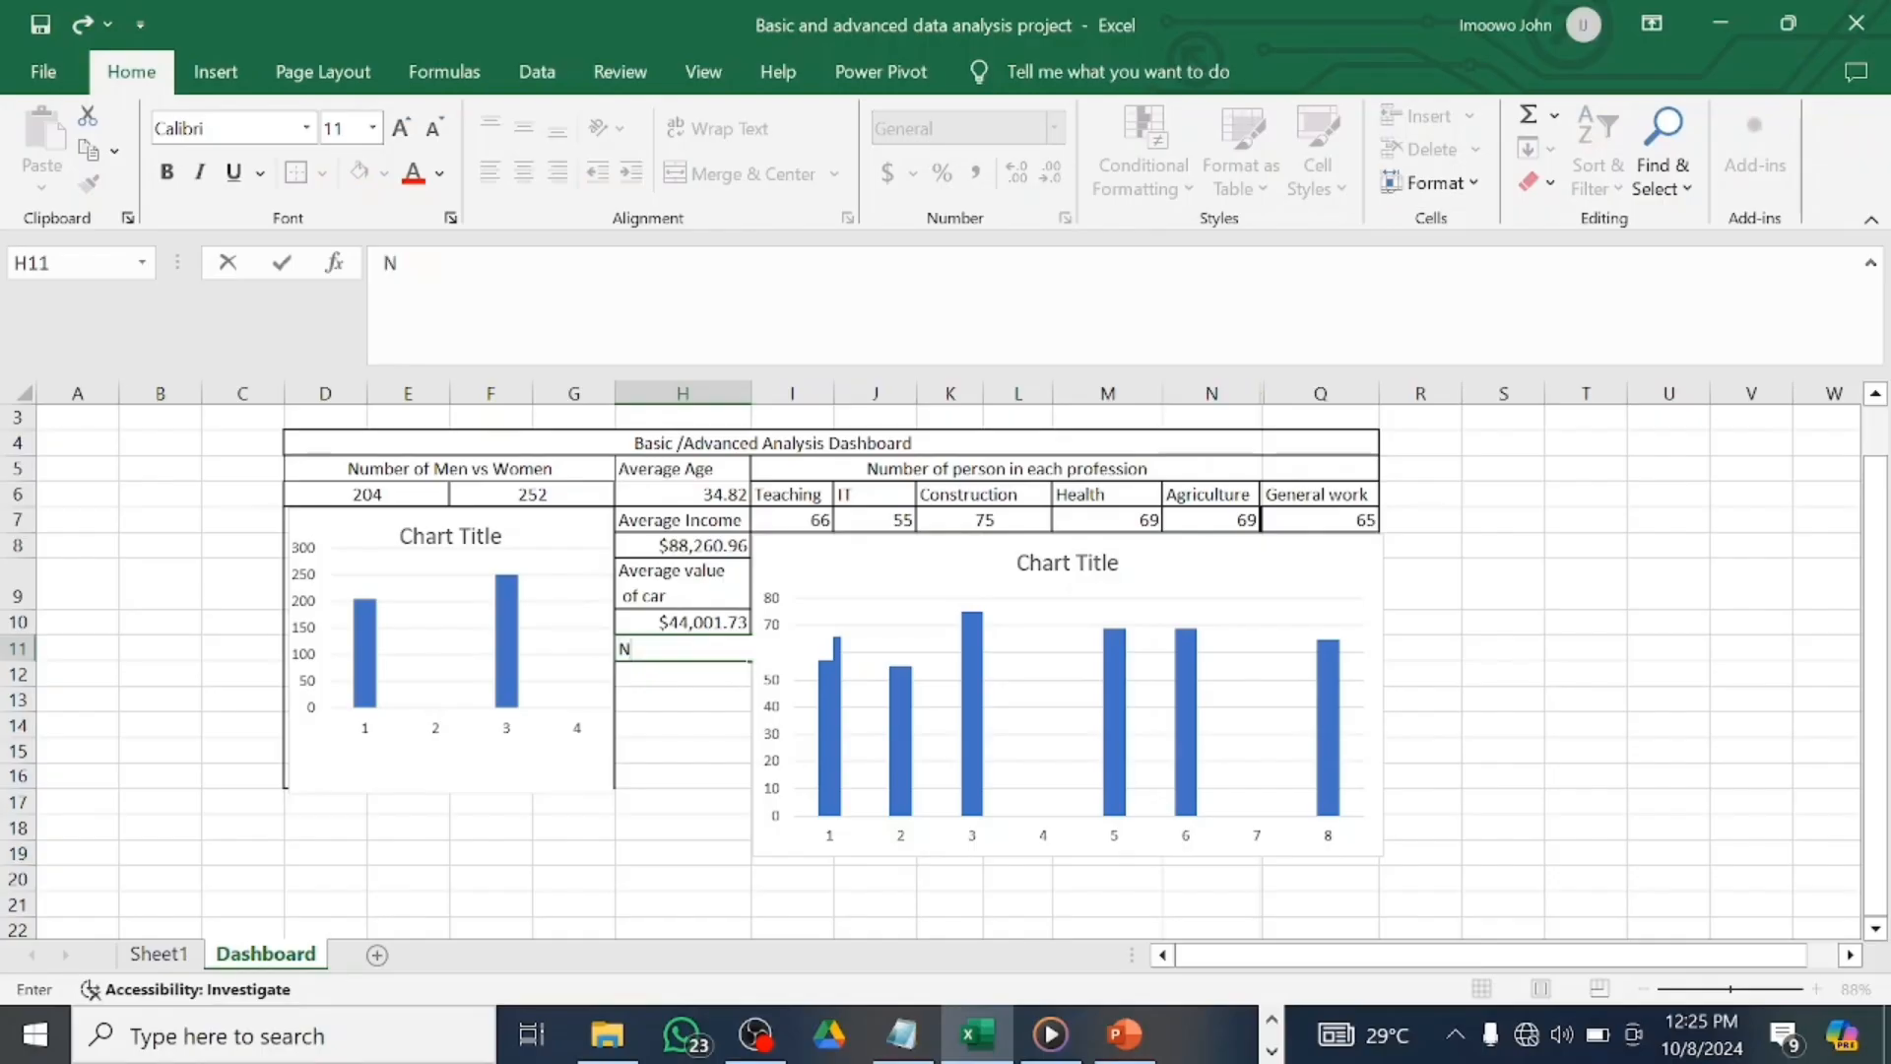
pyautogui.write('umber of person s')
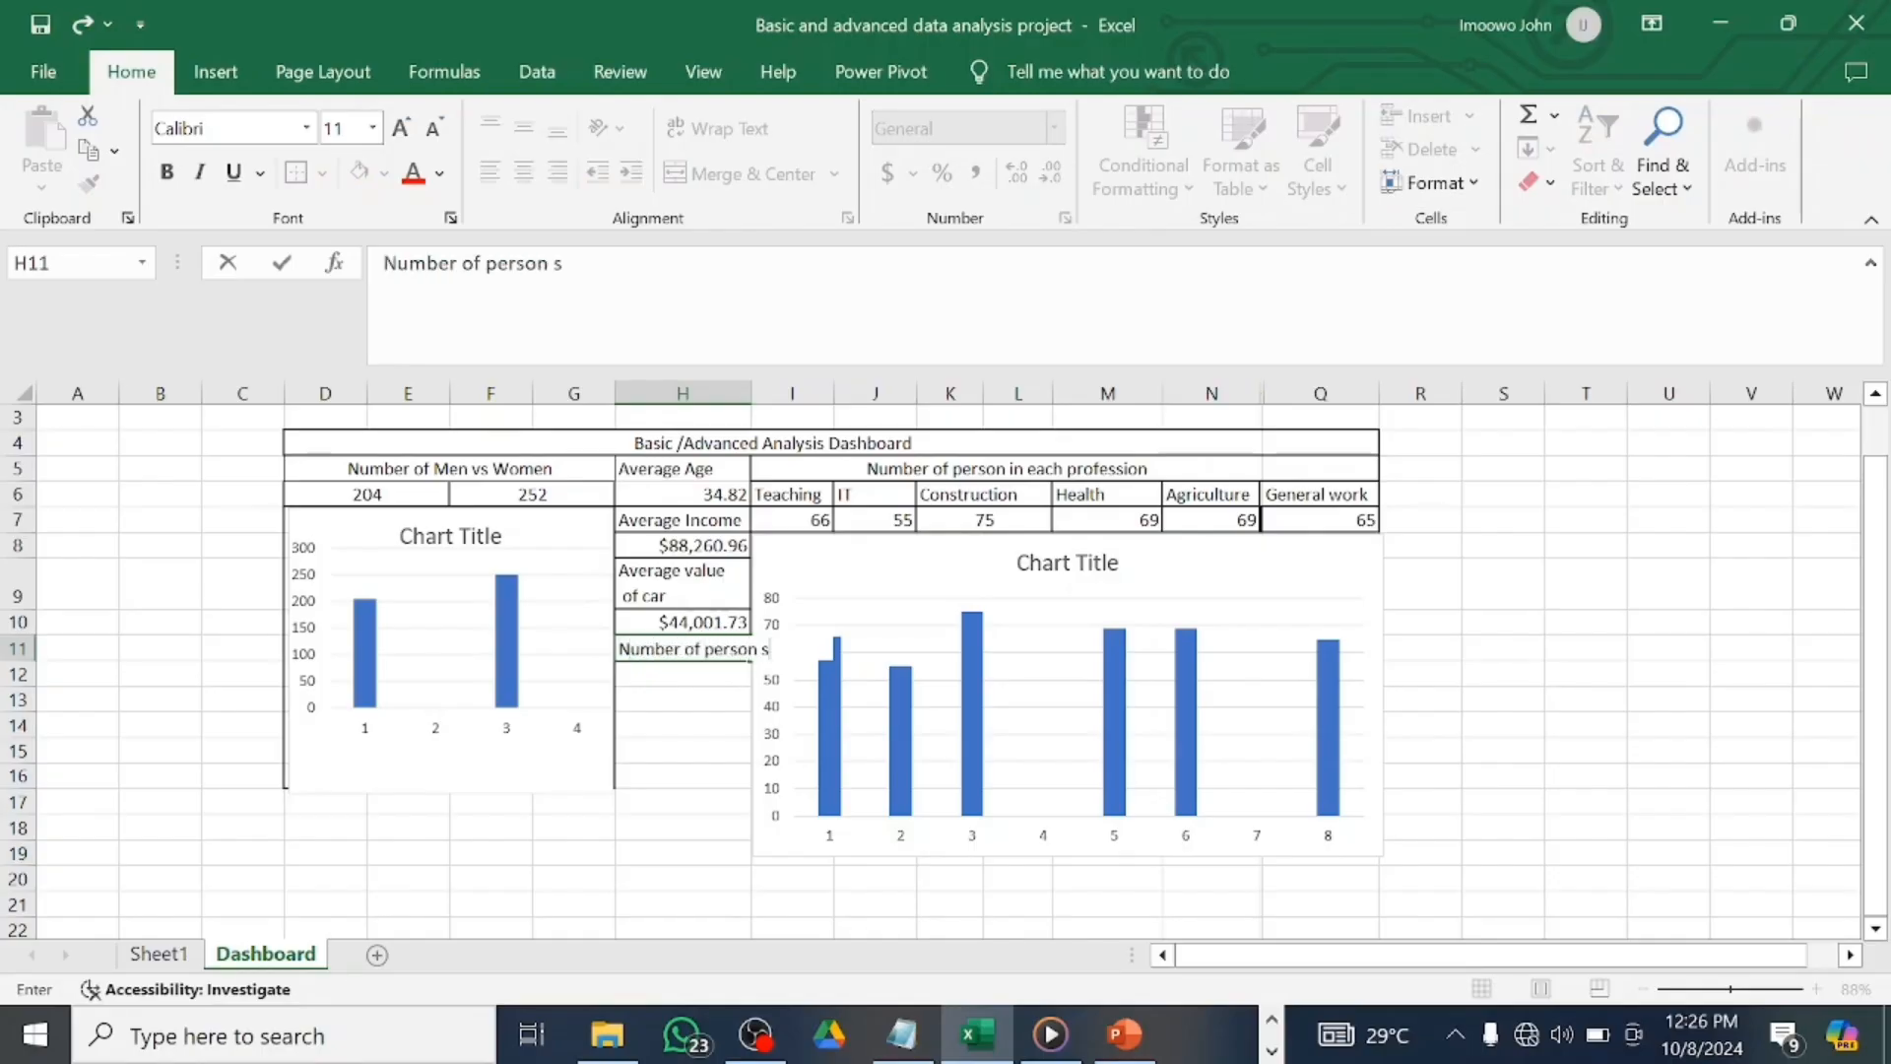
pyautogui.write(' with de')
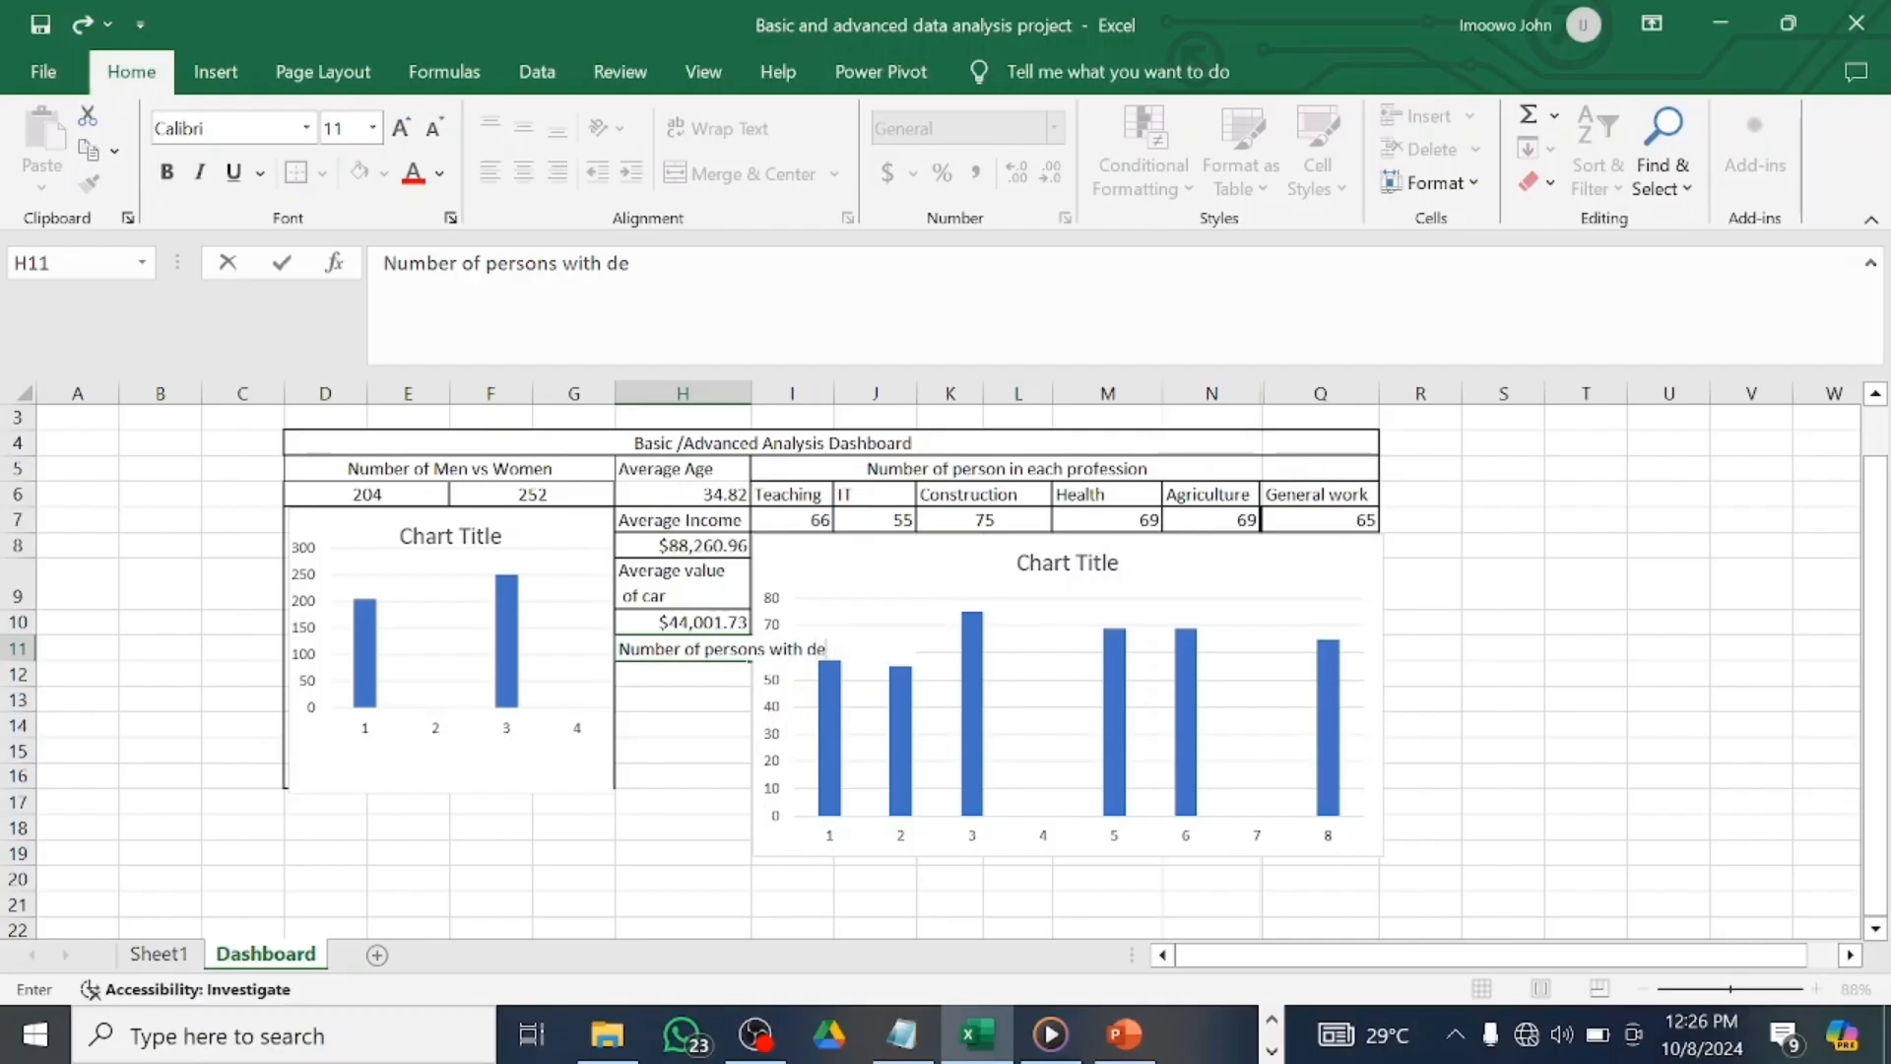
pyautogui.write('bt higher th')
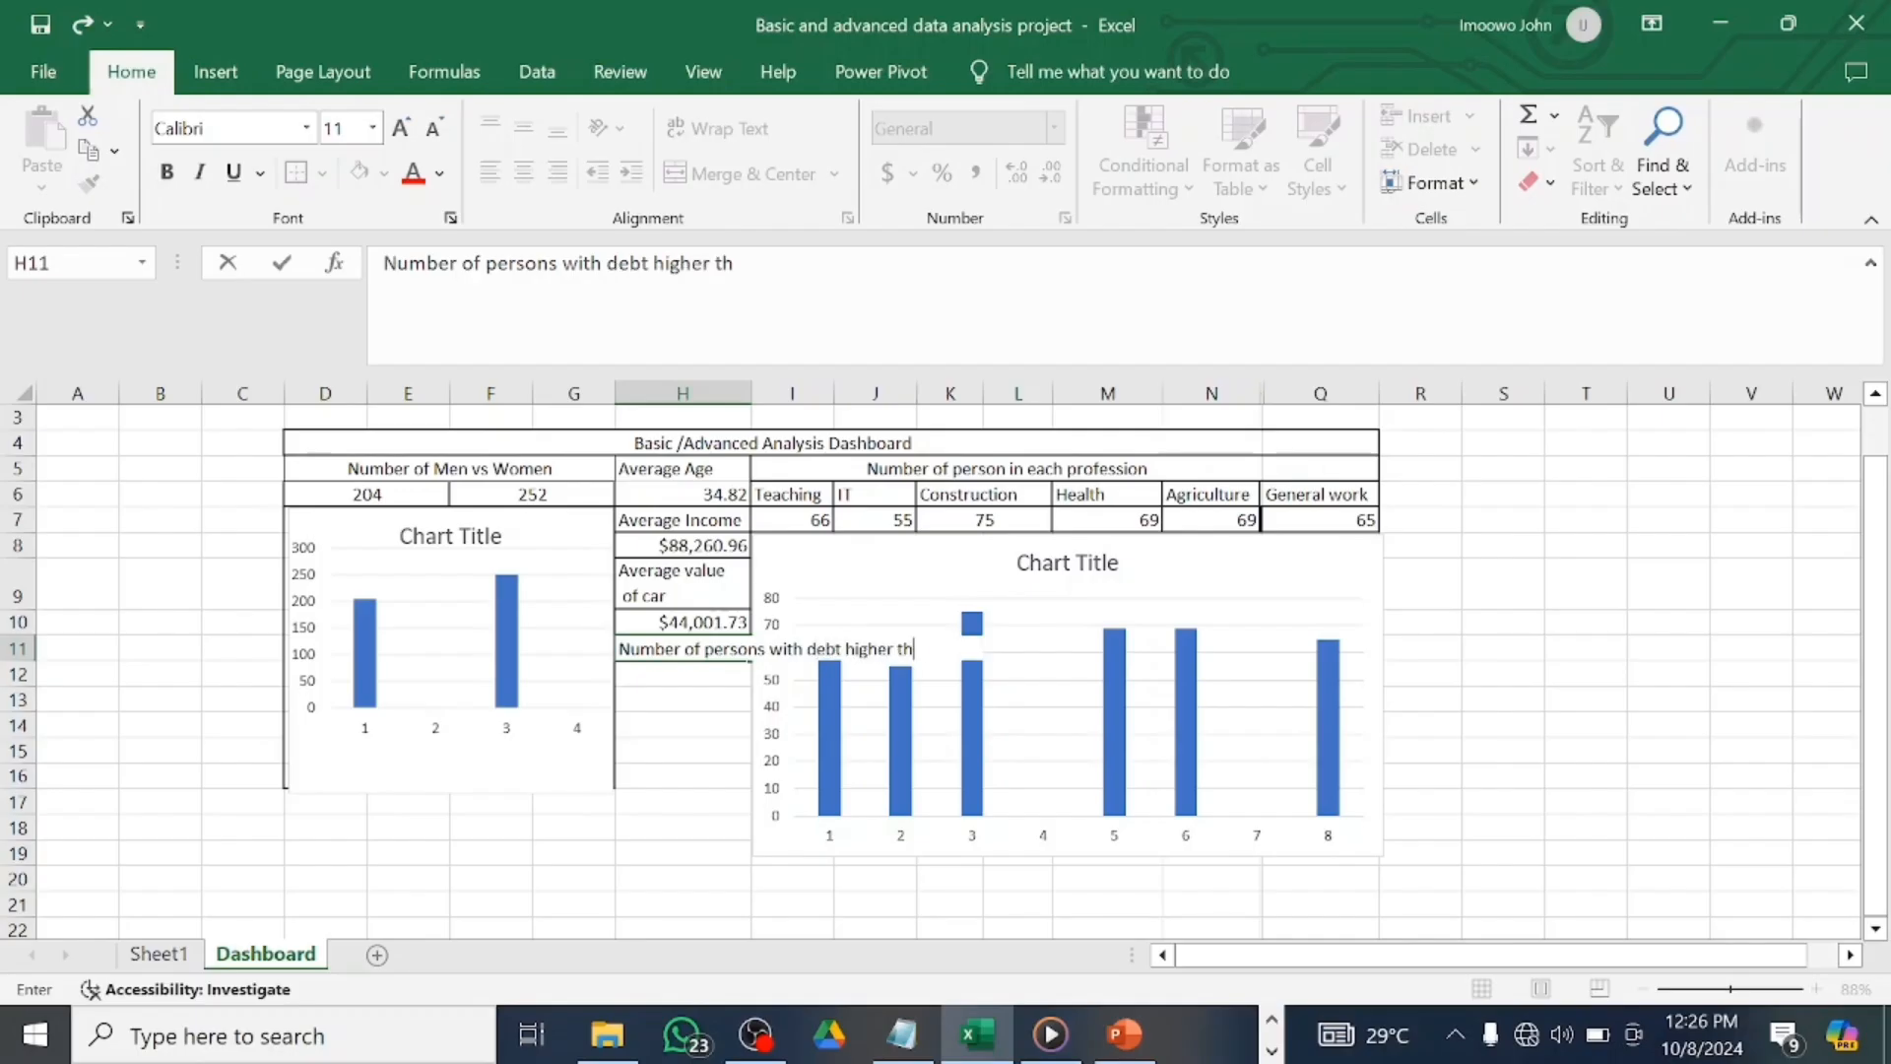
pyautogui.write('an X')
pyautogui.click(562, 263)
pyautogui.hotkey('alt', 'Return')
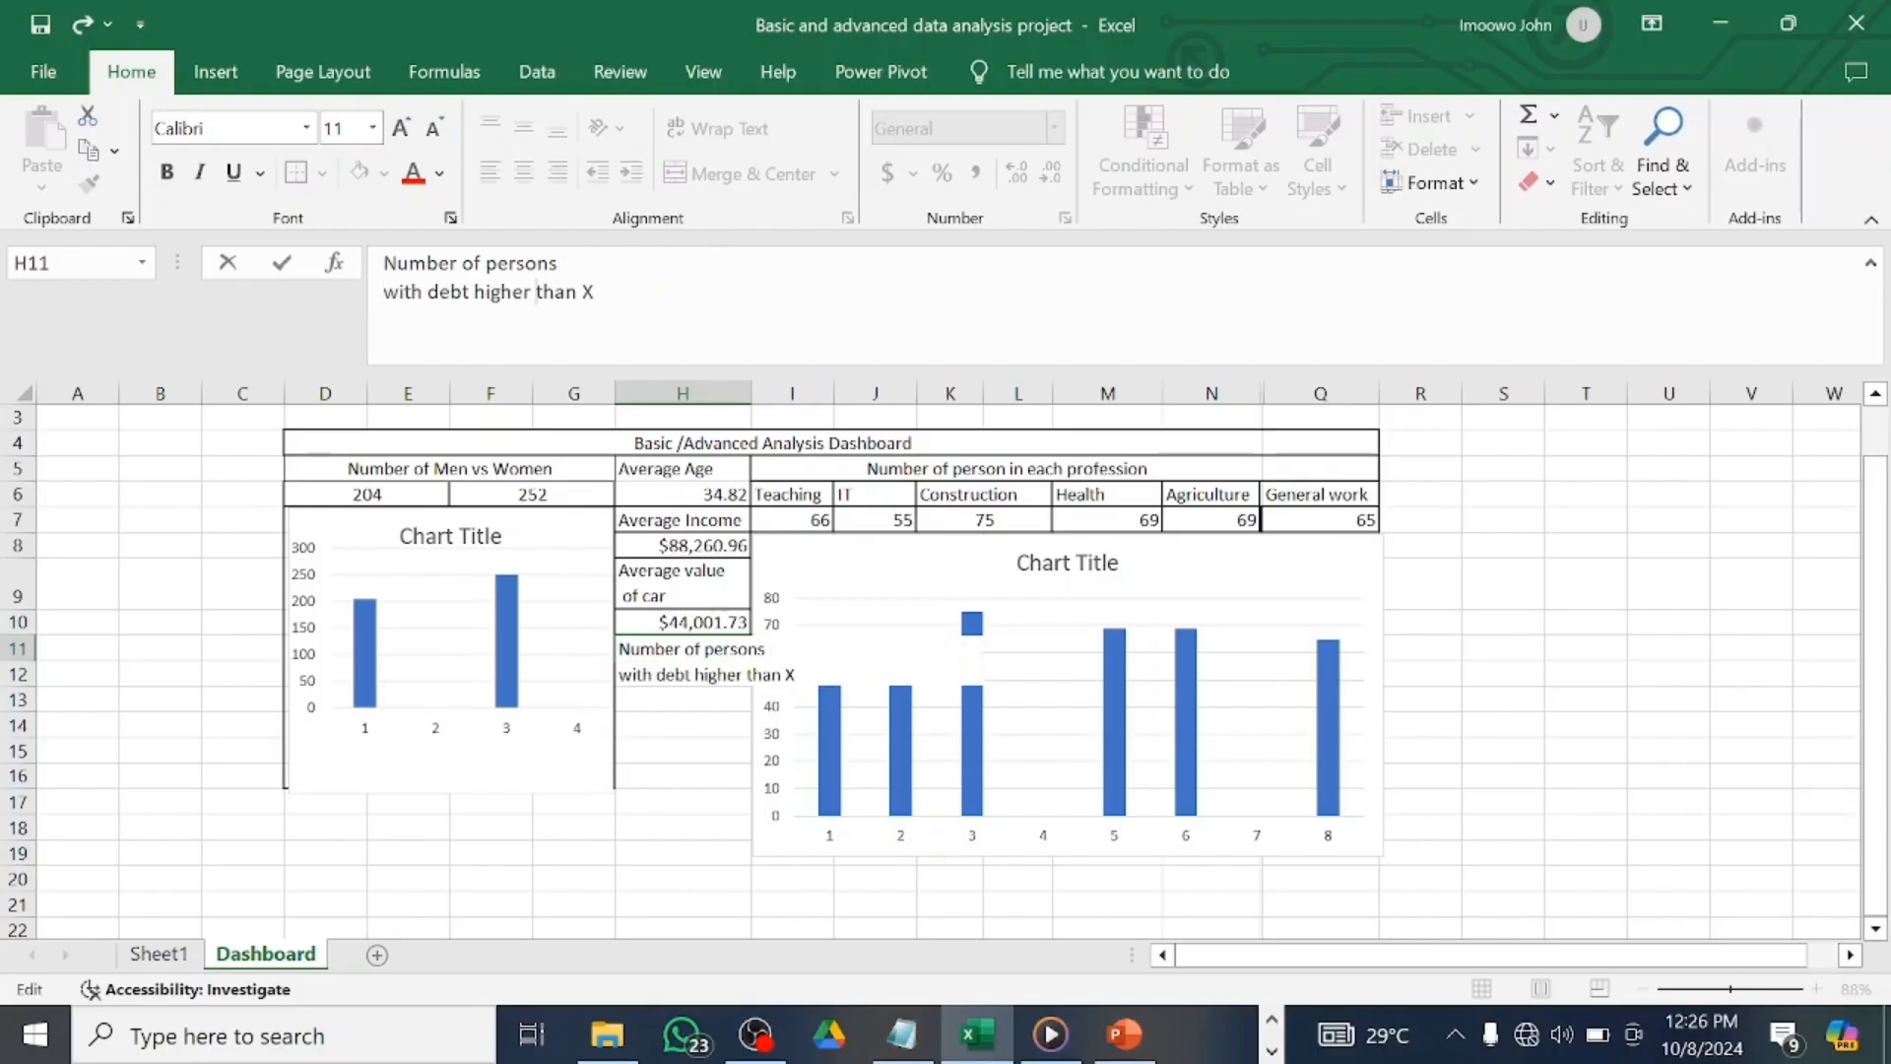
pyautogui.hotkey('alt', 'Return')
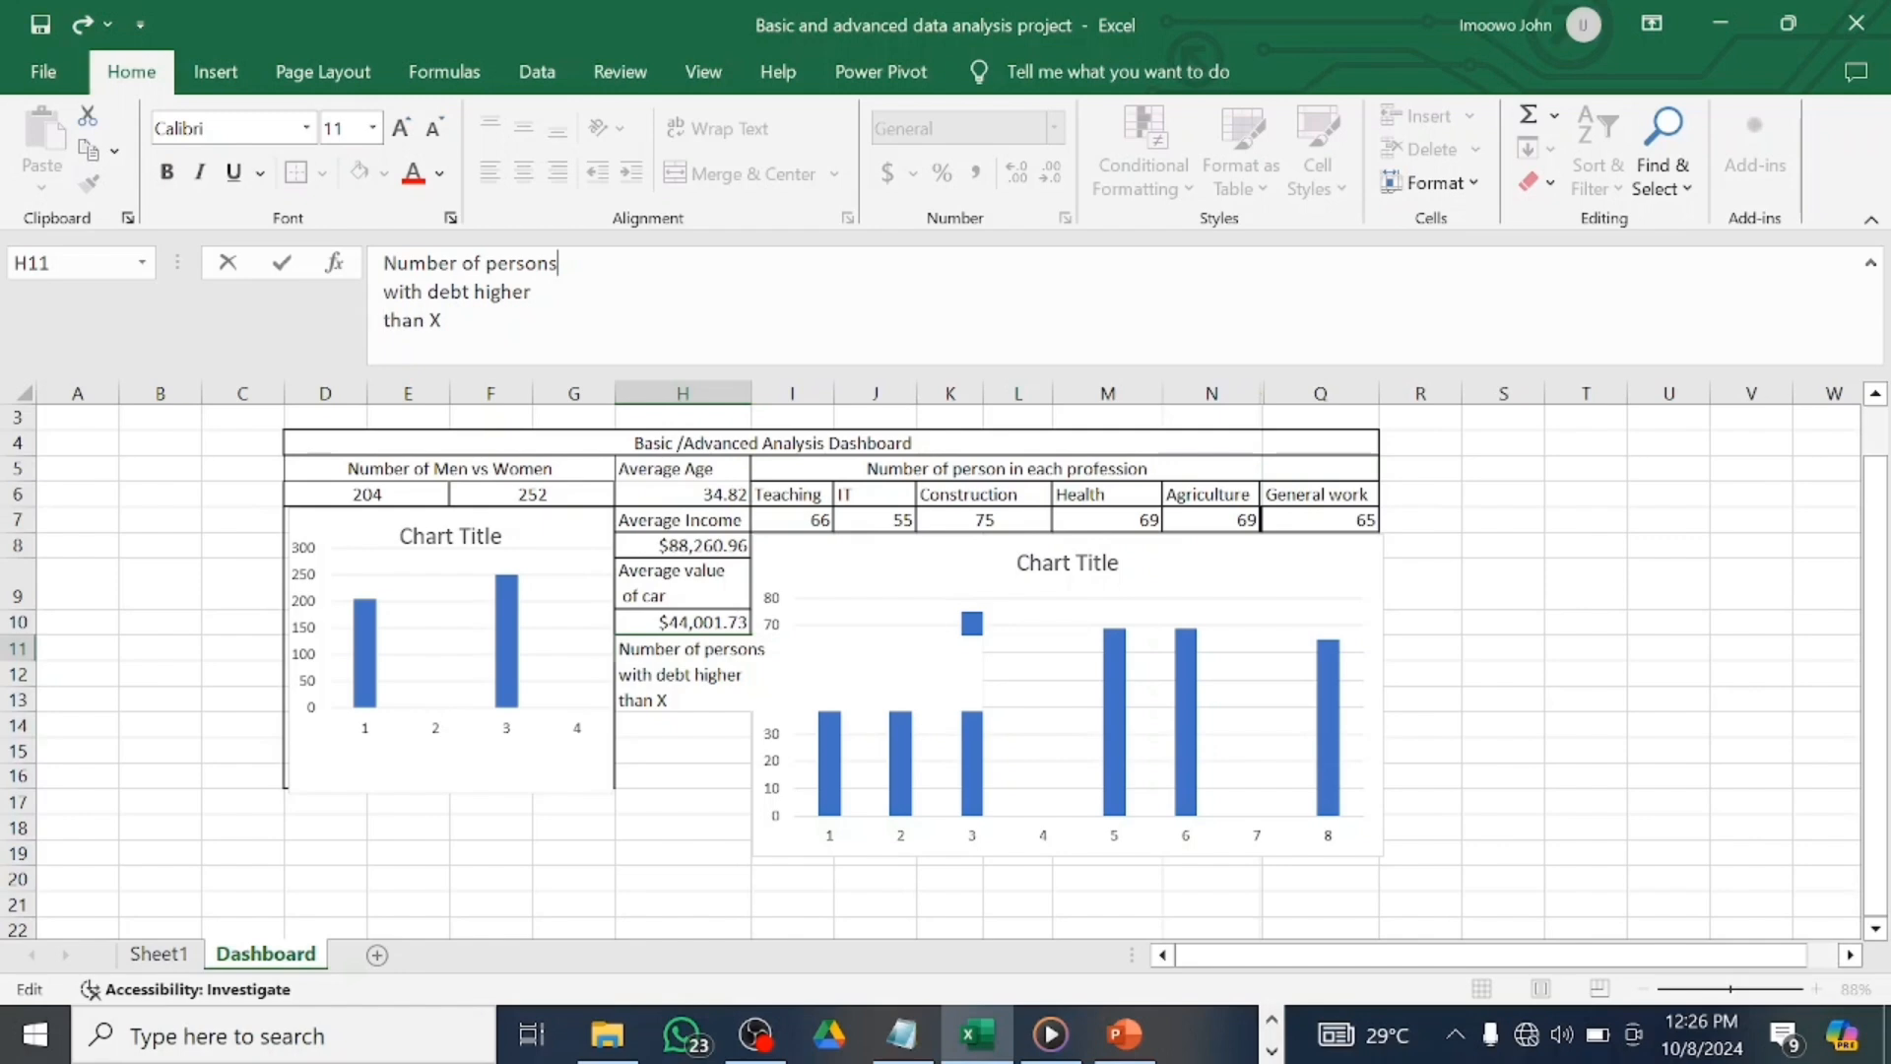
pyautogui.press('BackSpace')
pyautogui.press('Return')
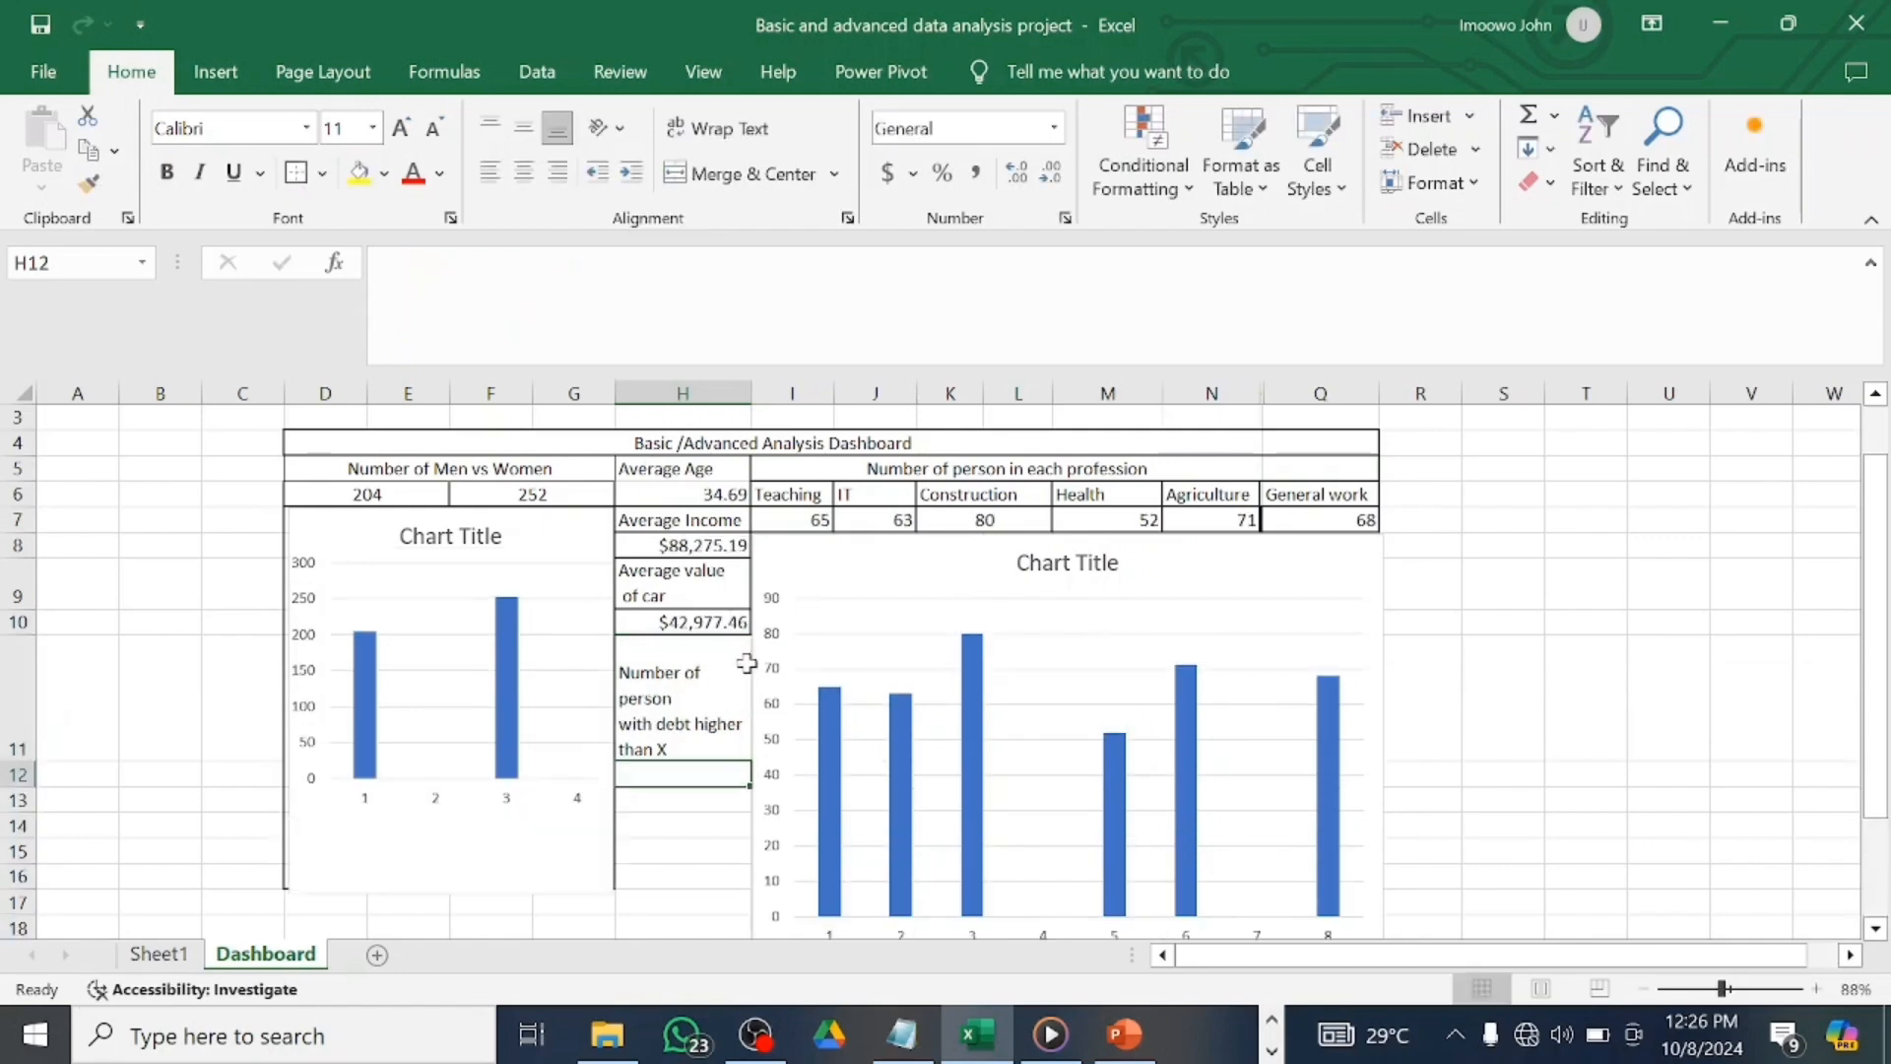
# Add a border around the H11 label cell.
pyautogui.click(717, 698)
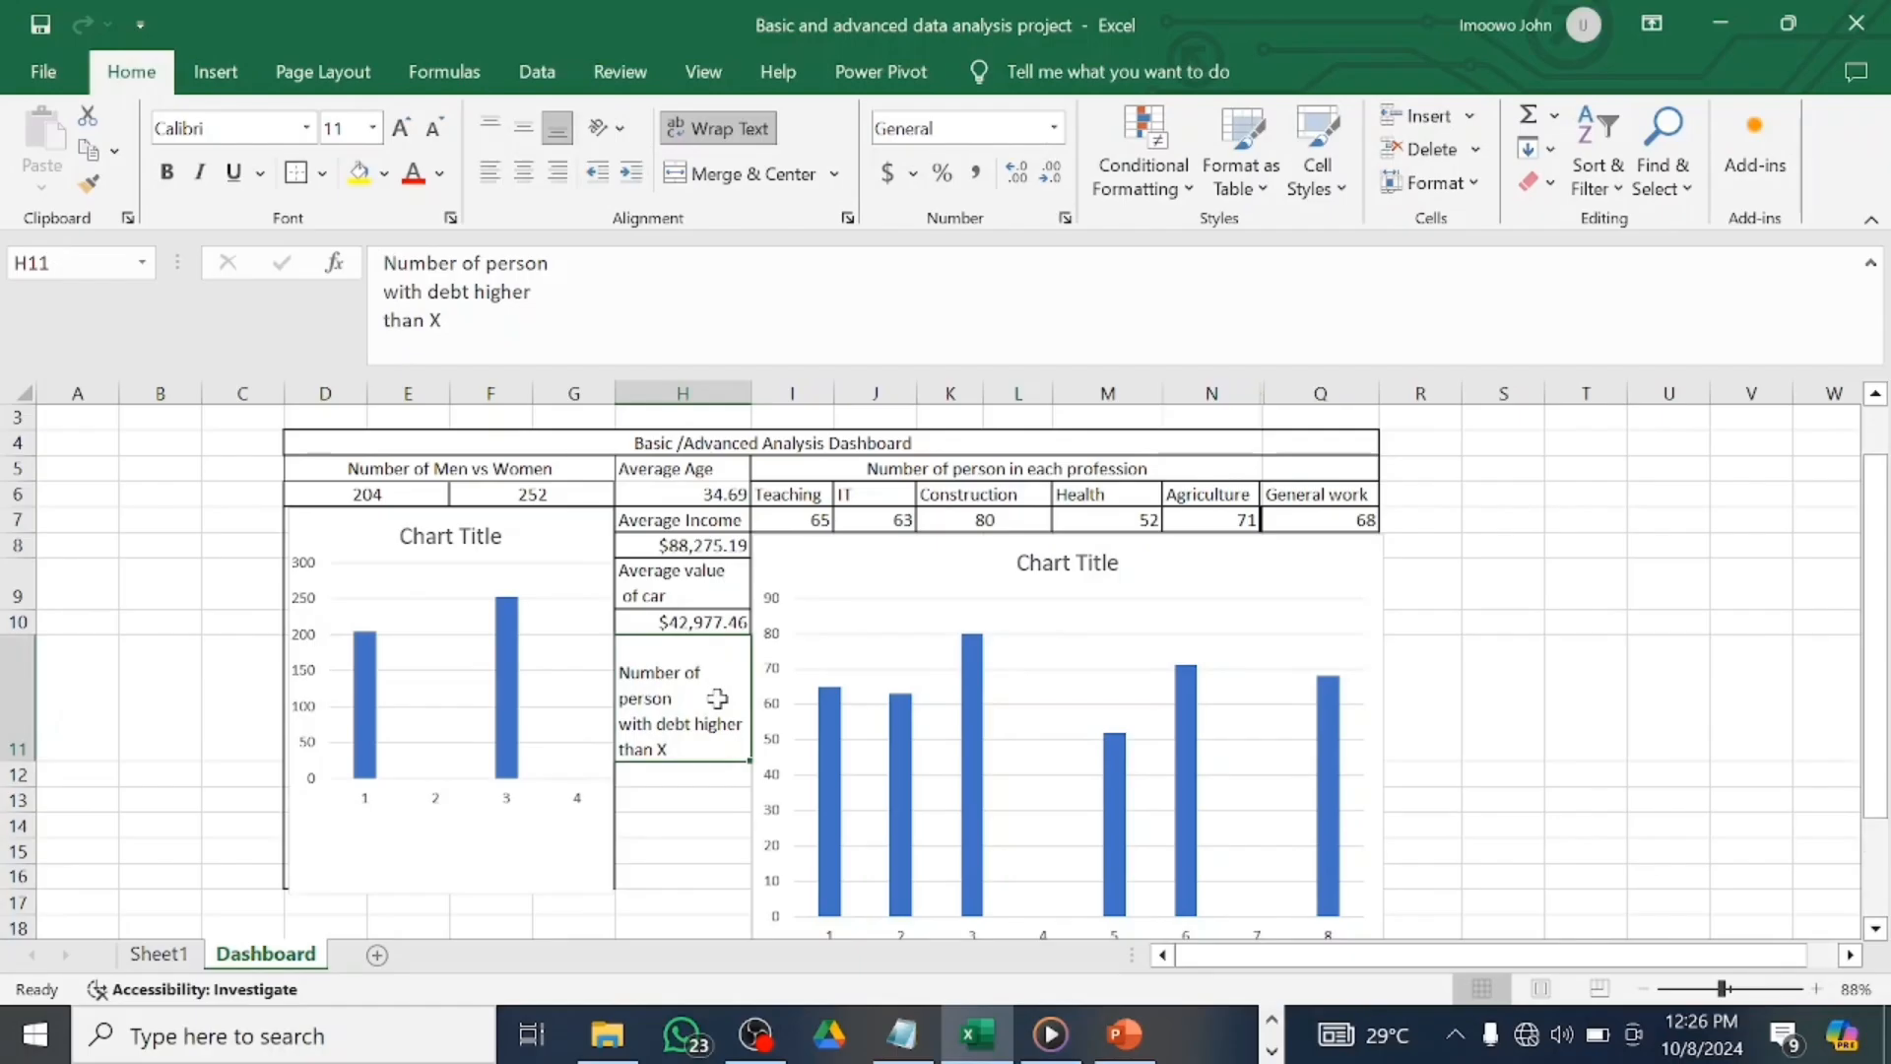
pyautogui.click(296, 176)
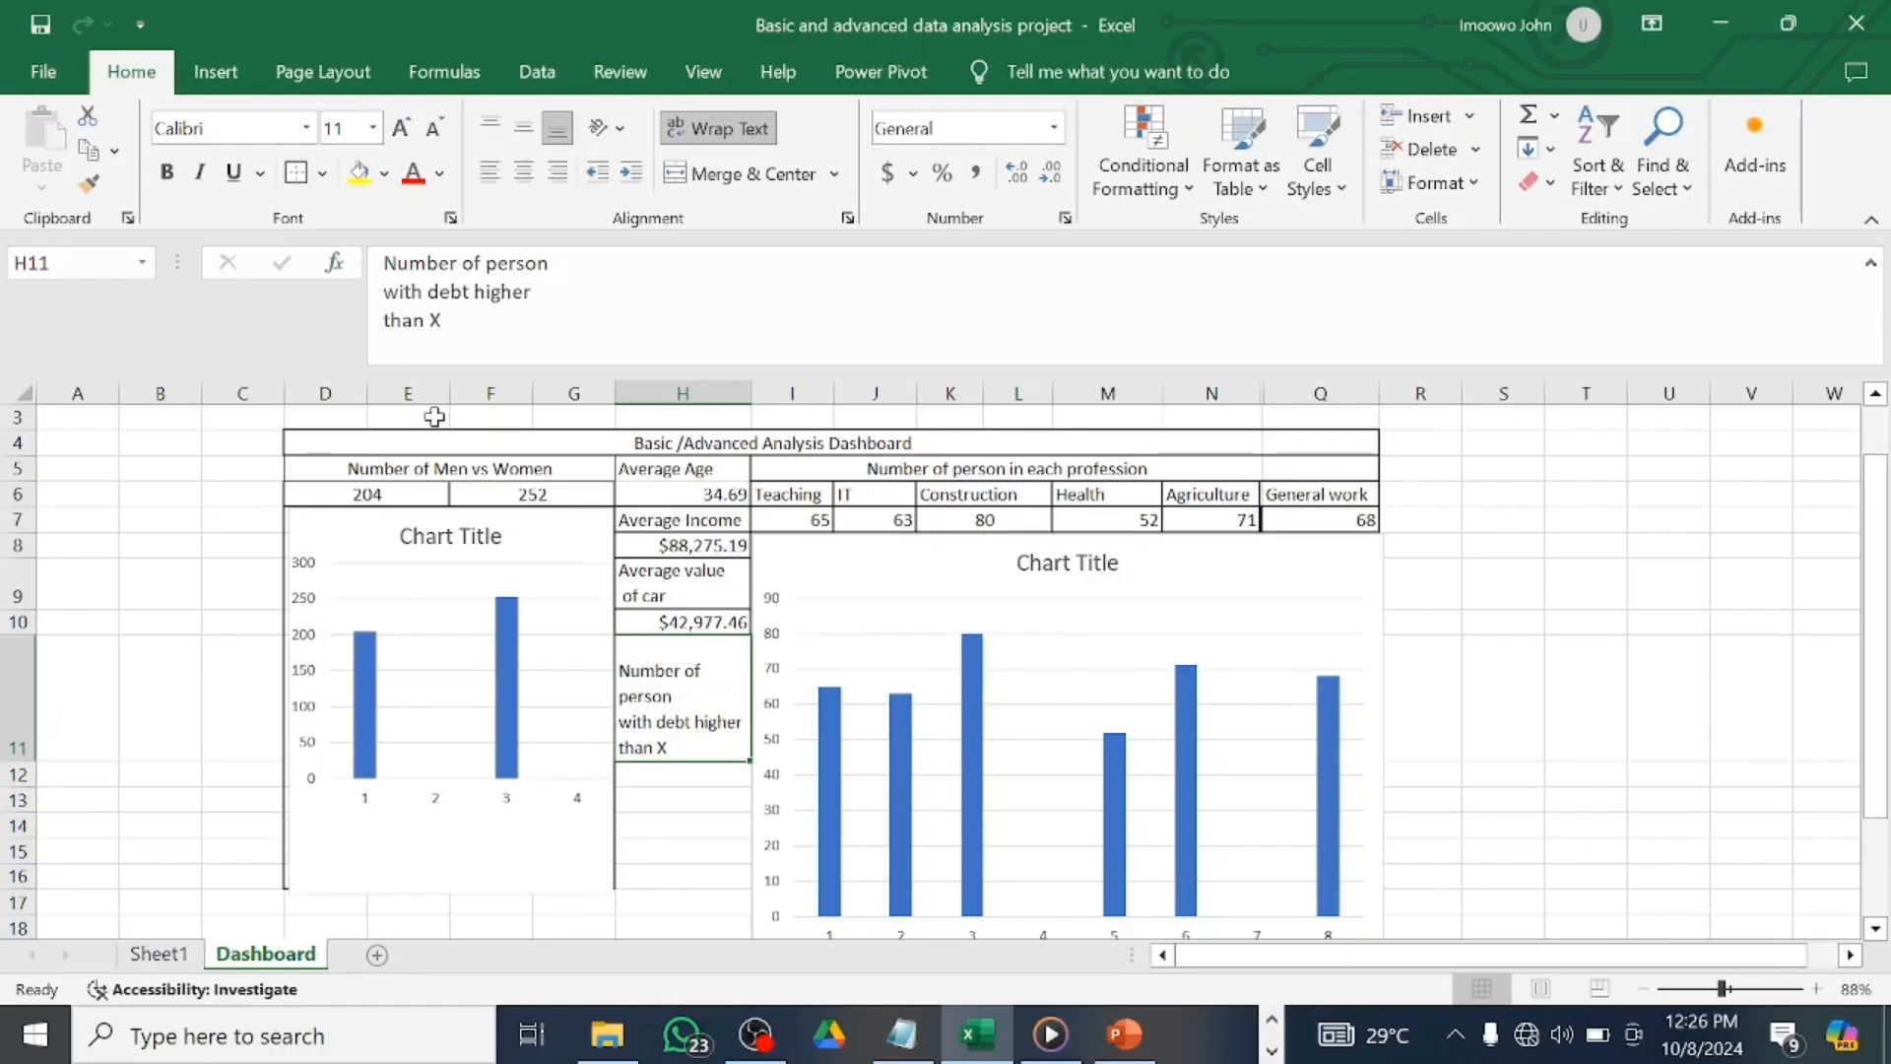
pyautogui.click(657, 769)
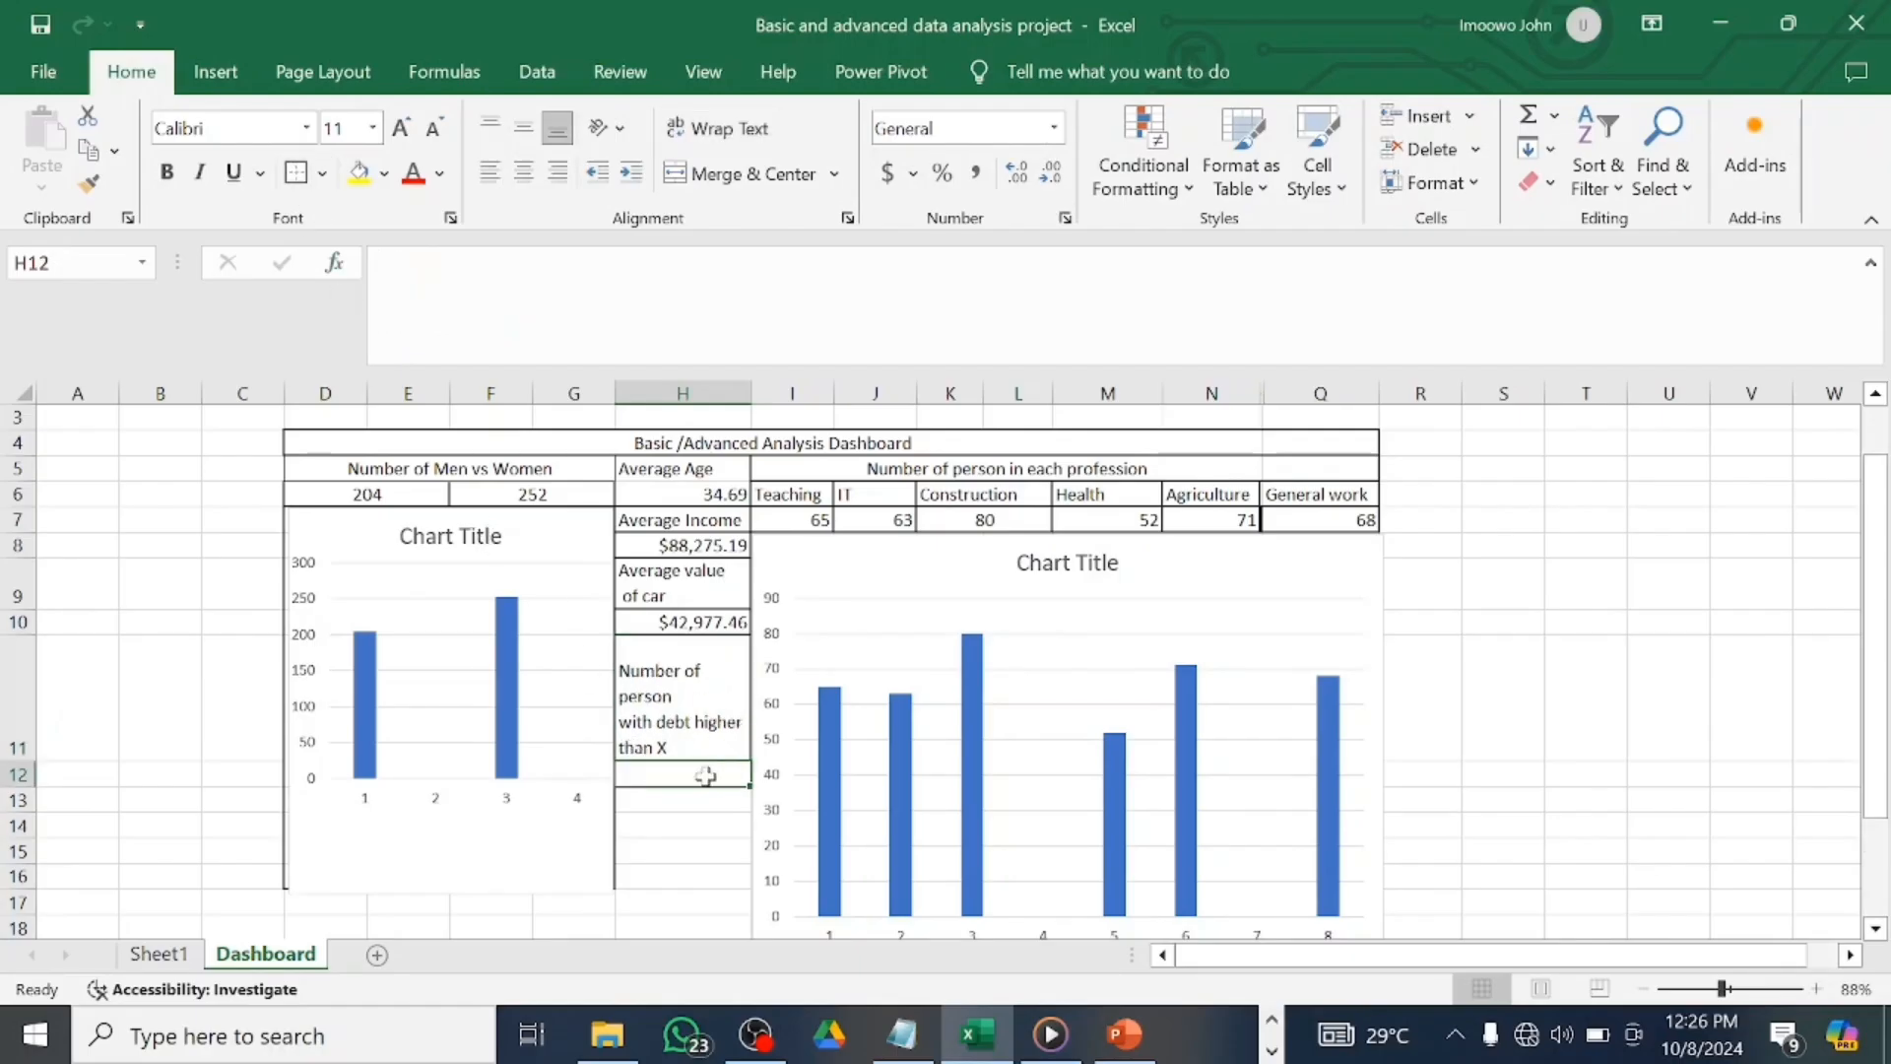
# Link H12 to Sheet1!BD4 so it shows 241 persons with debt higher than X.
pyautogui.write('=')
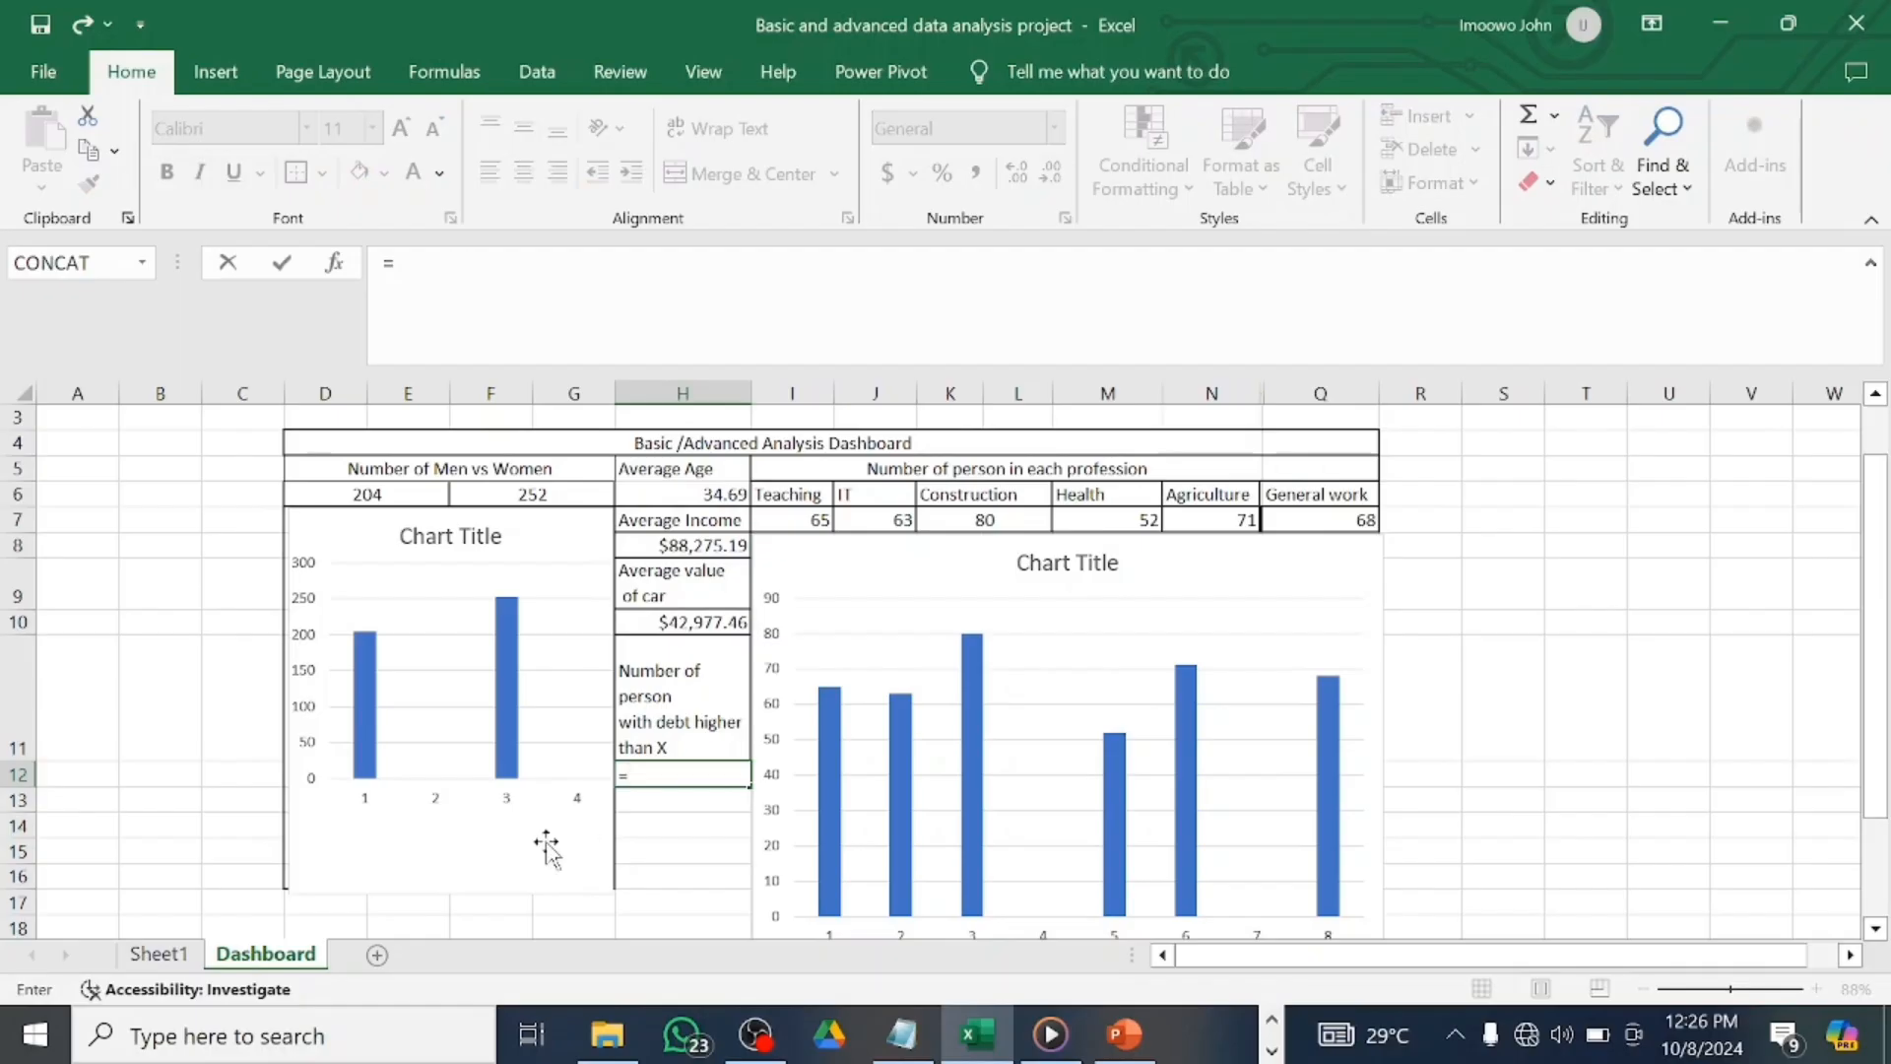
pyautogui.click(158, 953)
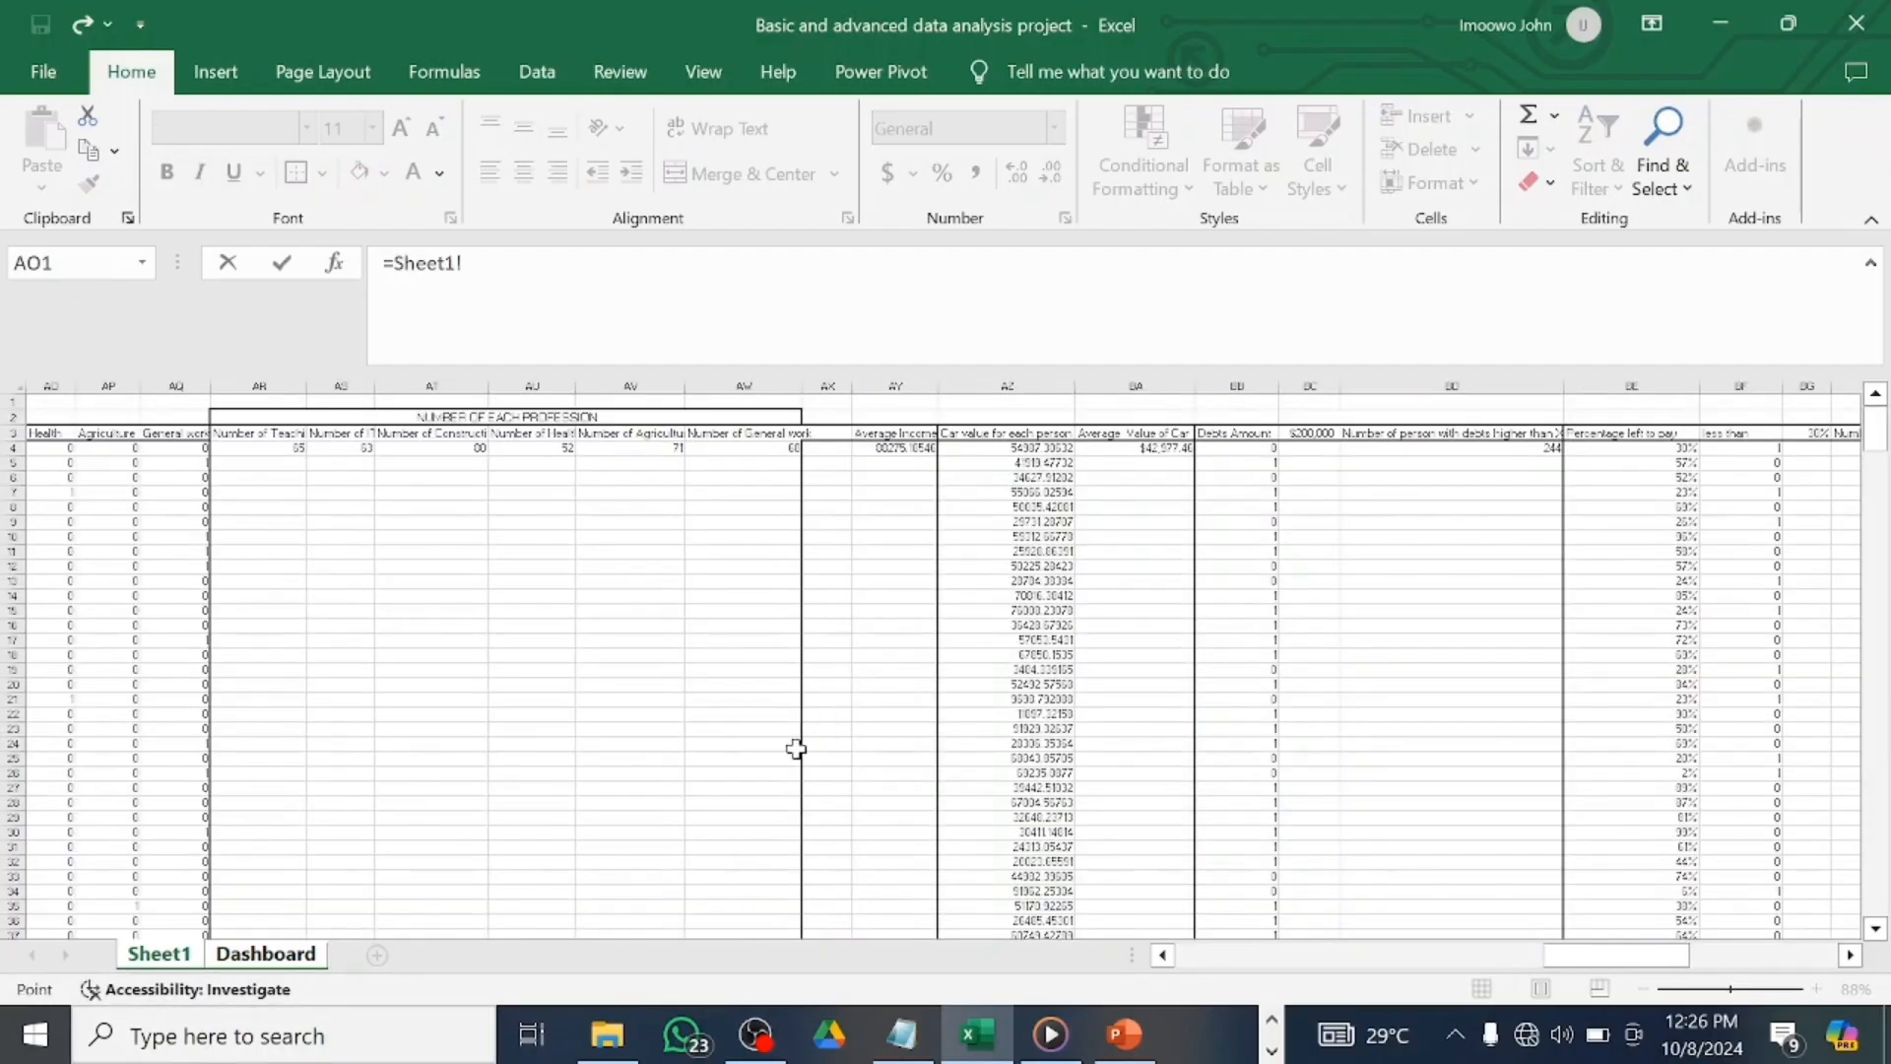
pyautogui.hscroll(3, 1232, 701)
pyautogui.hscroll(2, 1373, 781)
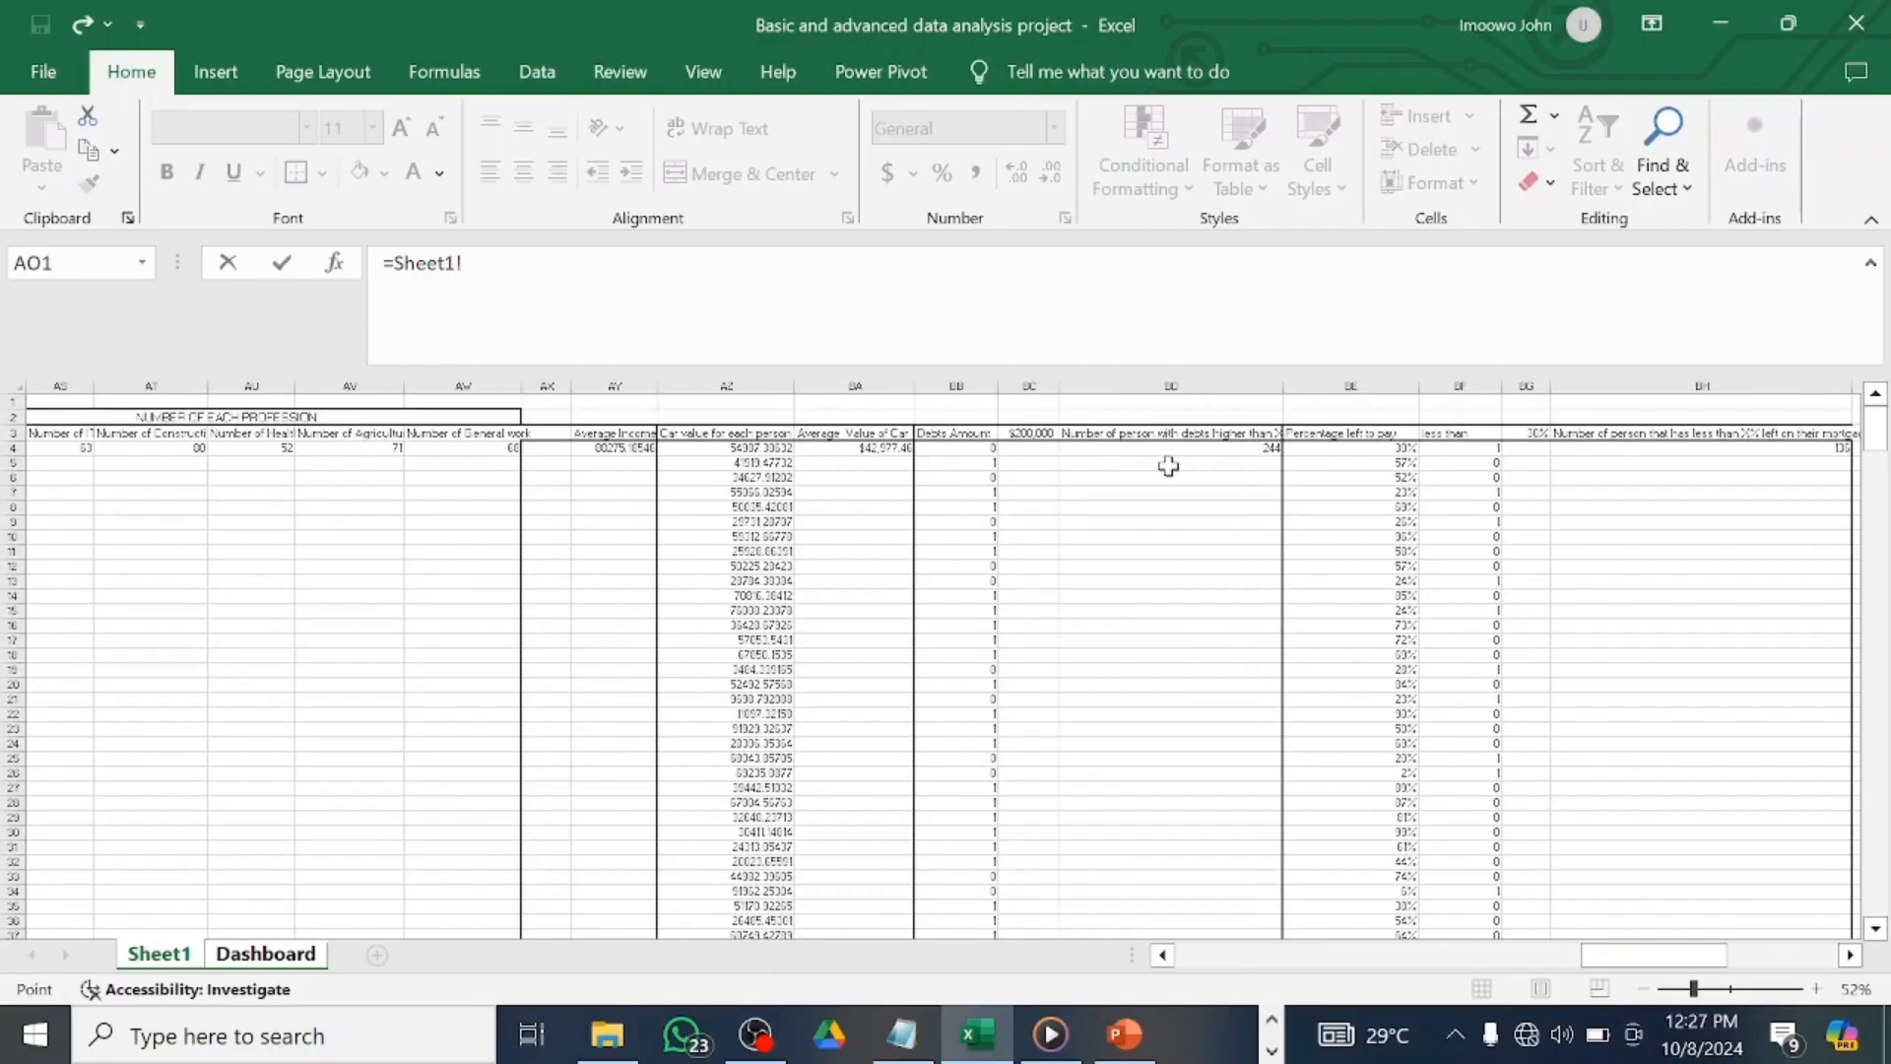
pyautogui.click(1268, 449)
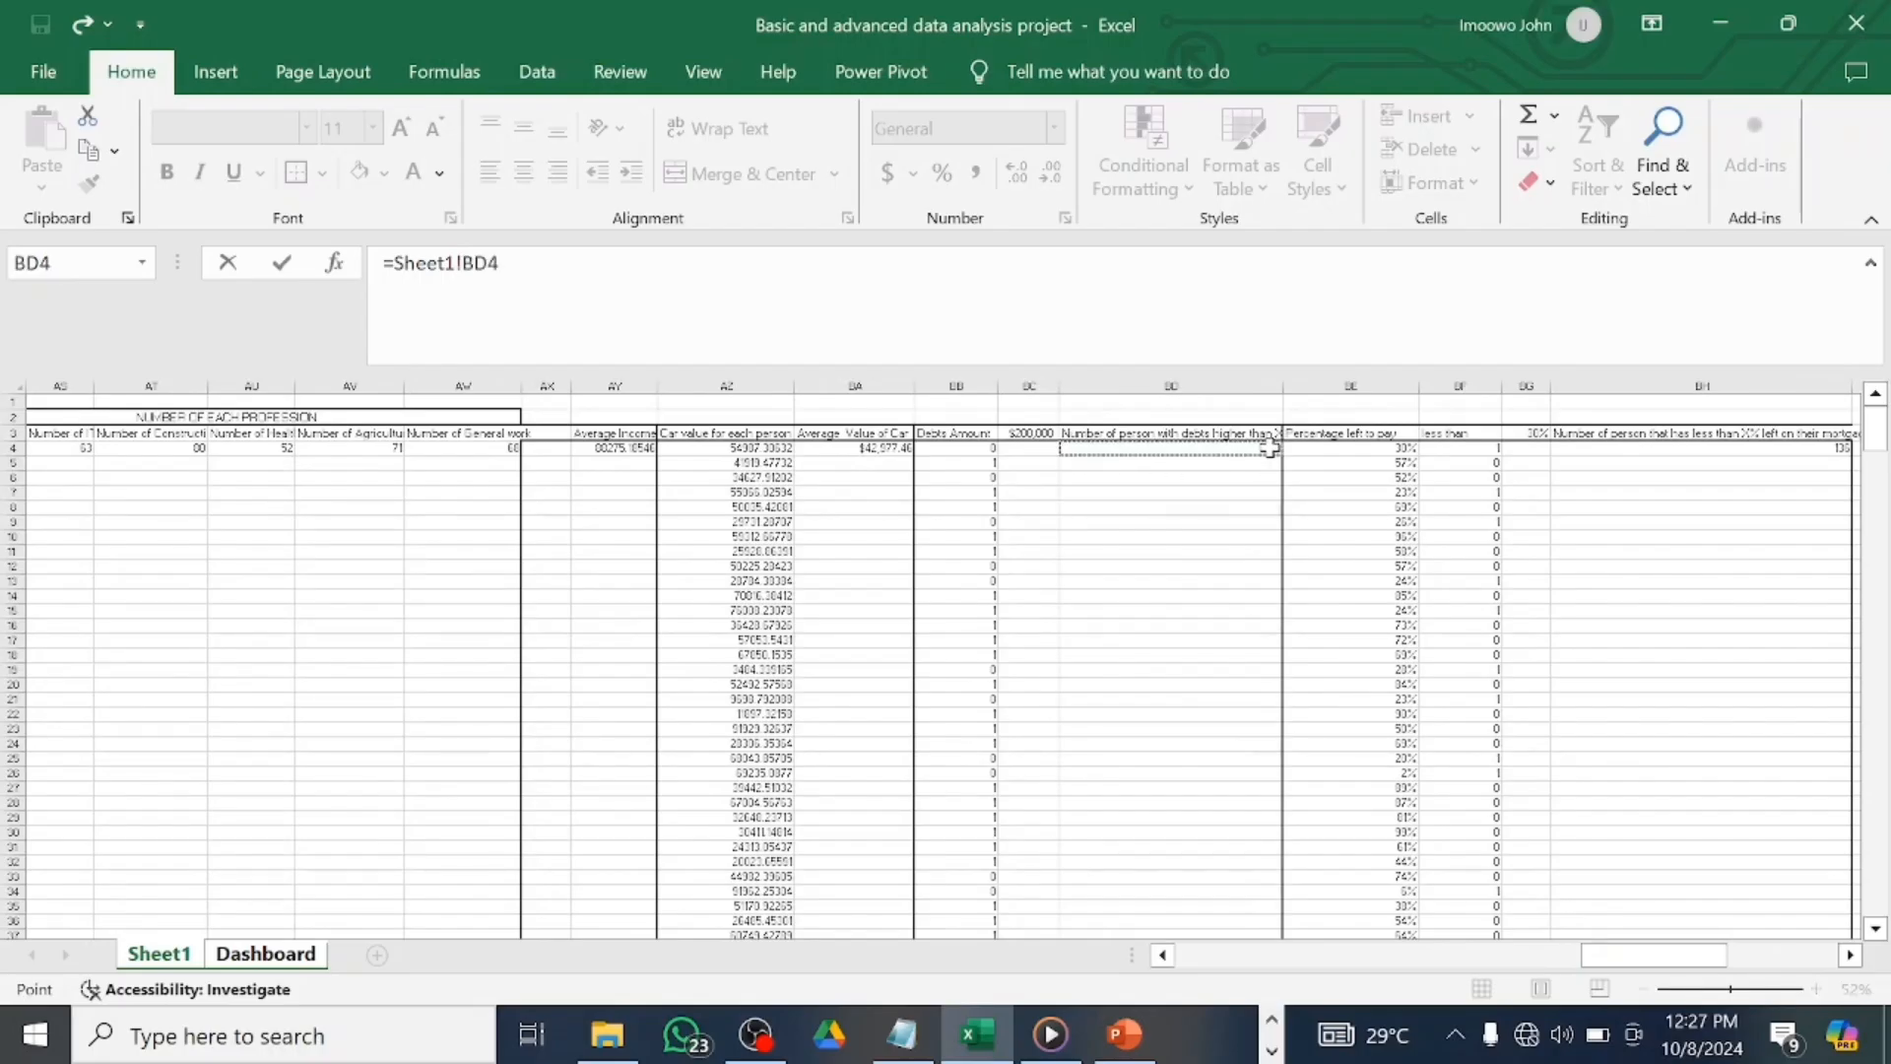
pyautogui.press('Return')
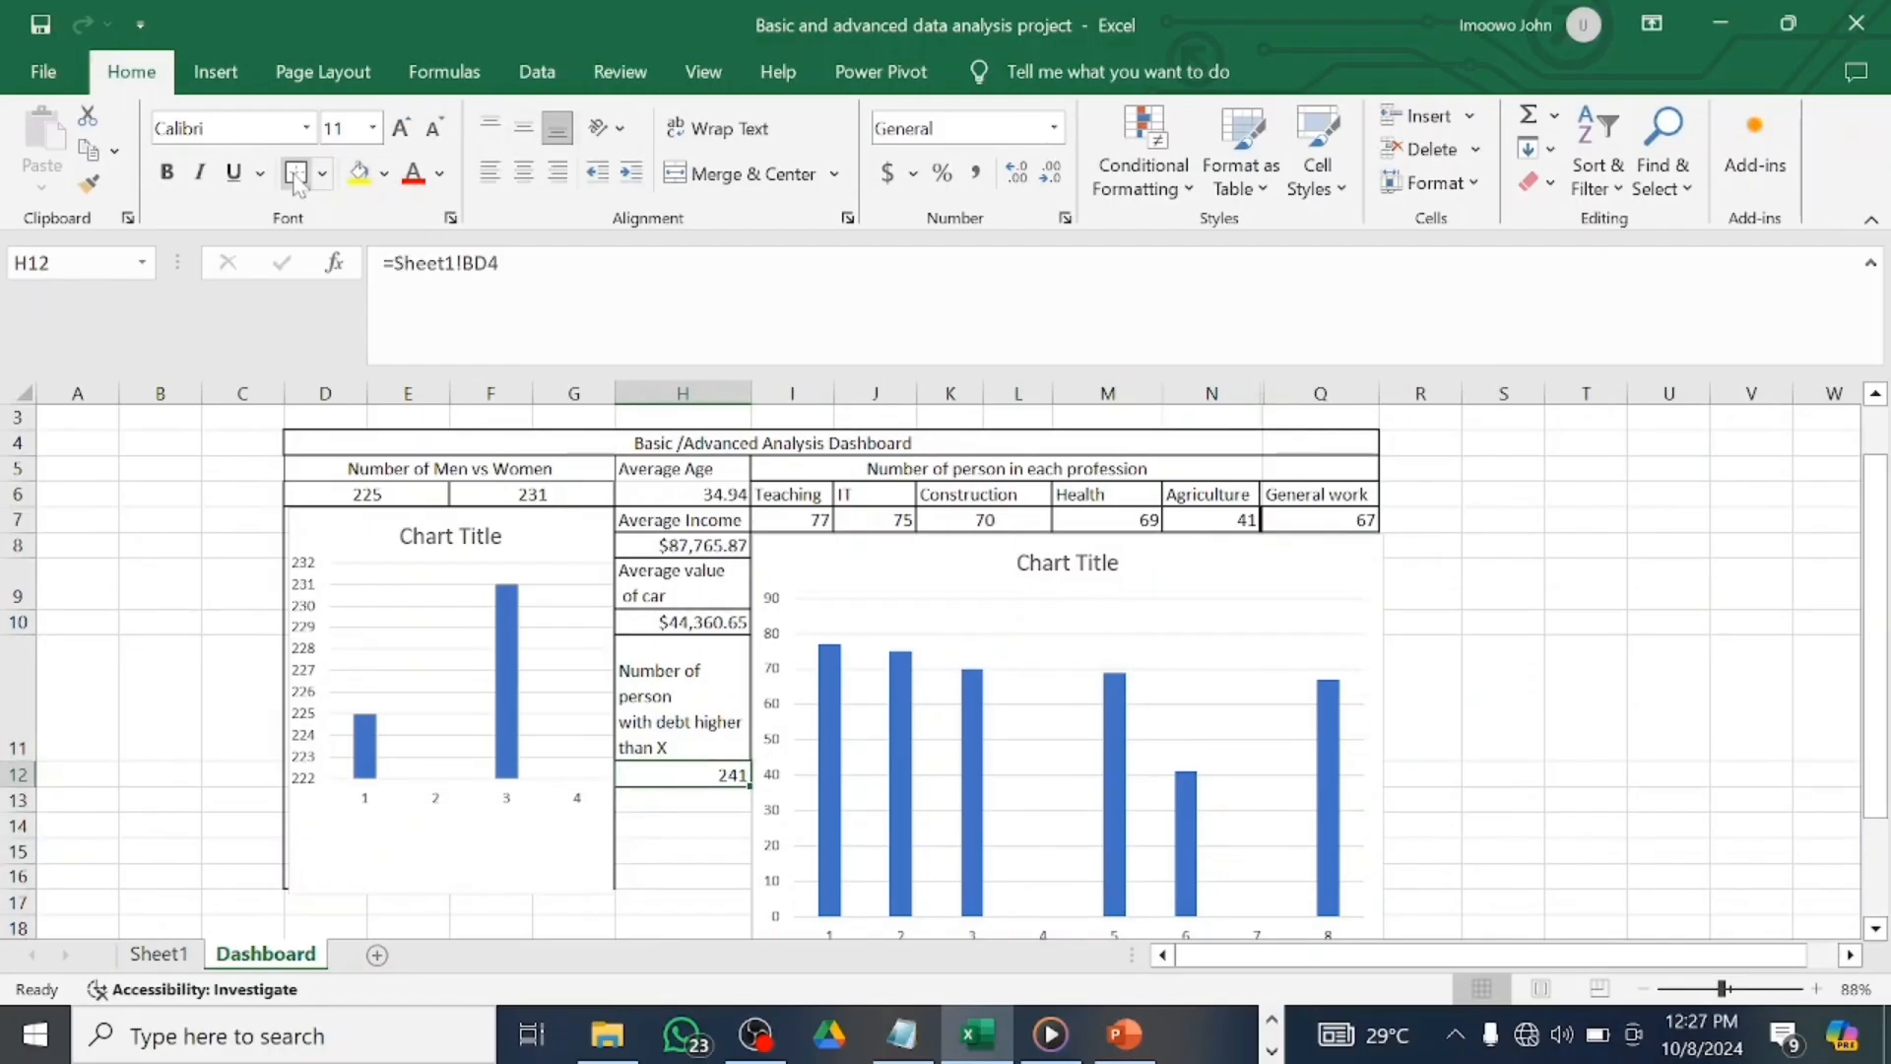
pyautogui.click(706, 844)
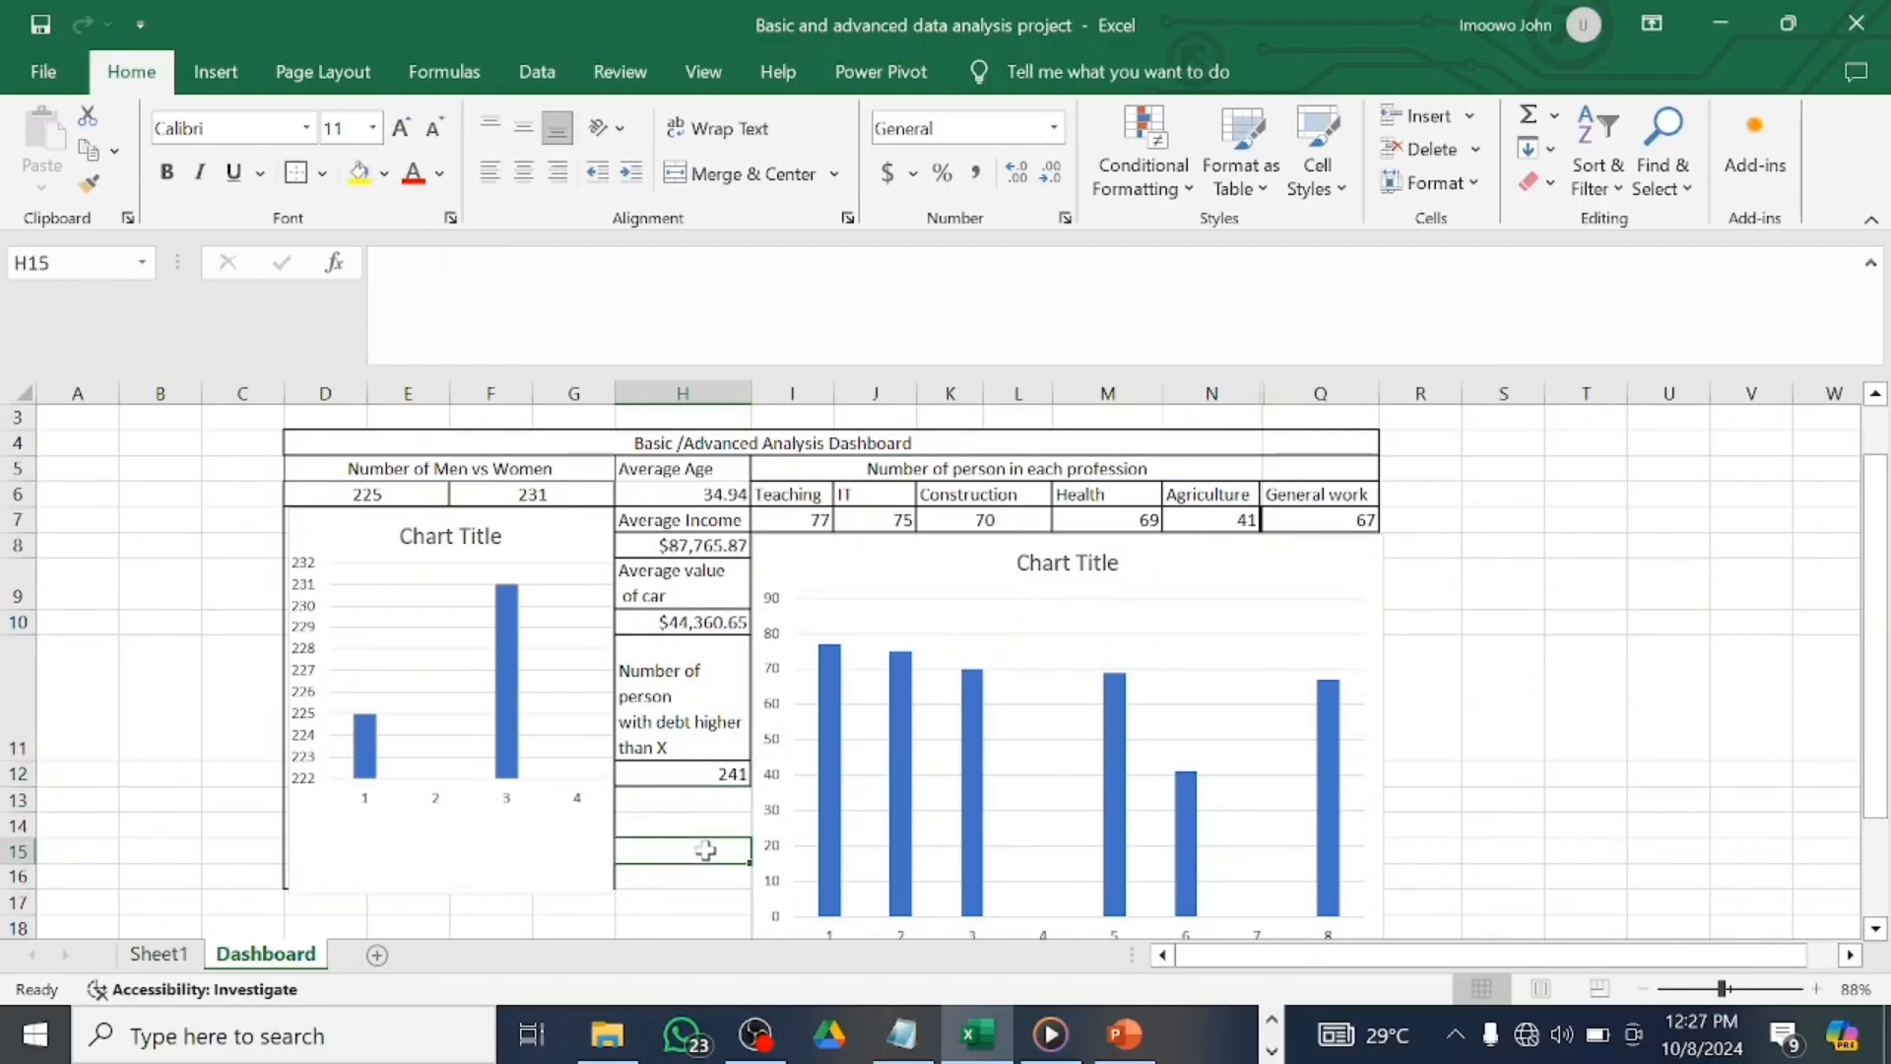
# Type 'Number of person that has less than X% left on their mortgage' into H13.
pyautogui.click(710, 798)
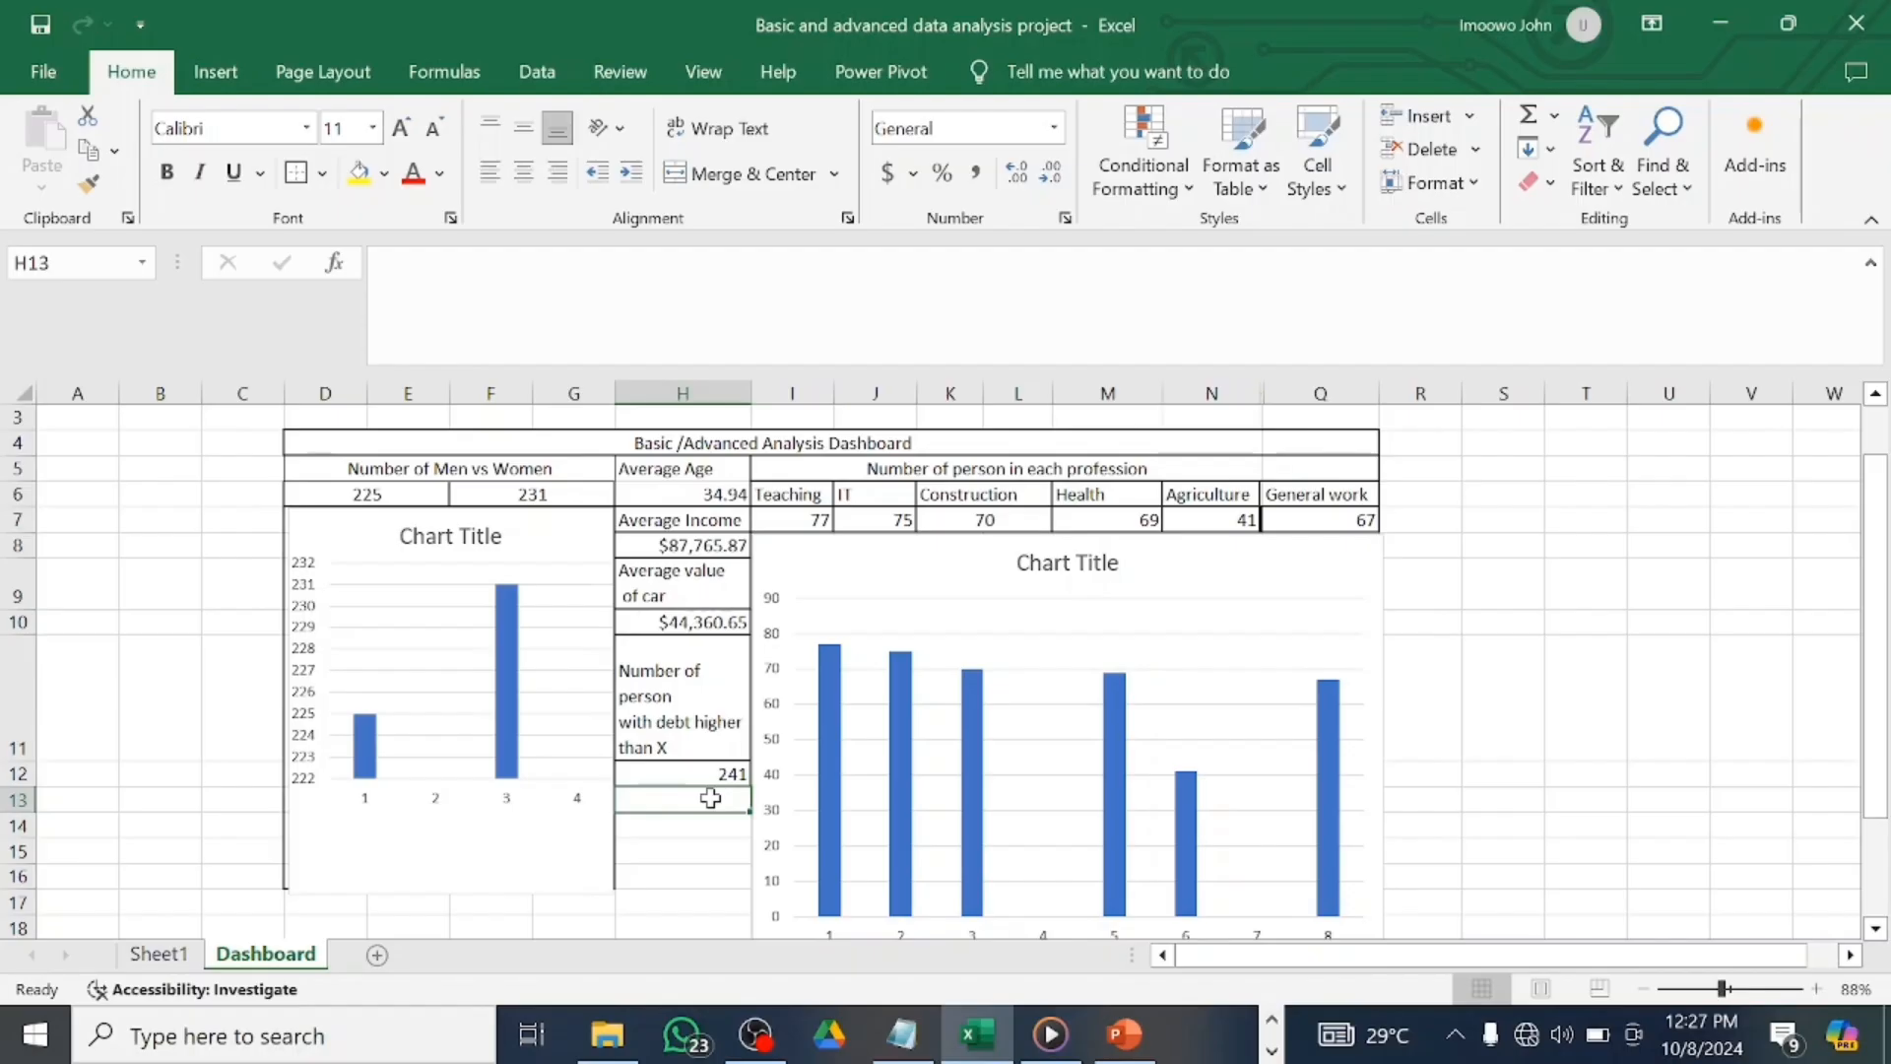
pyautogui.write('Number ')
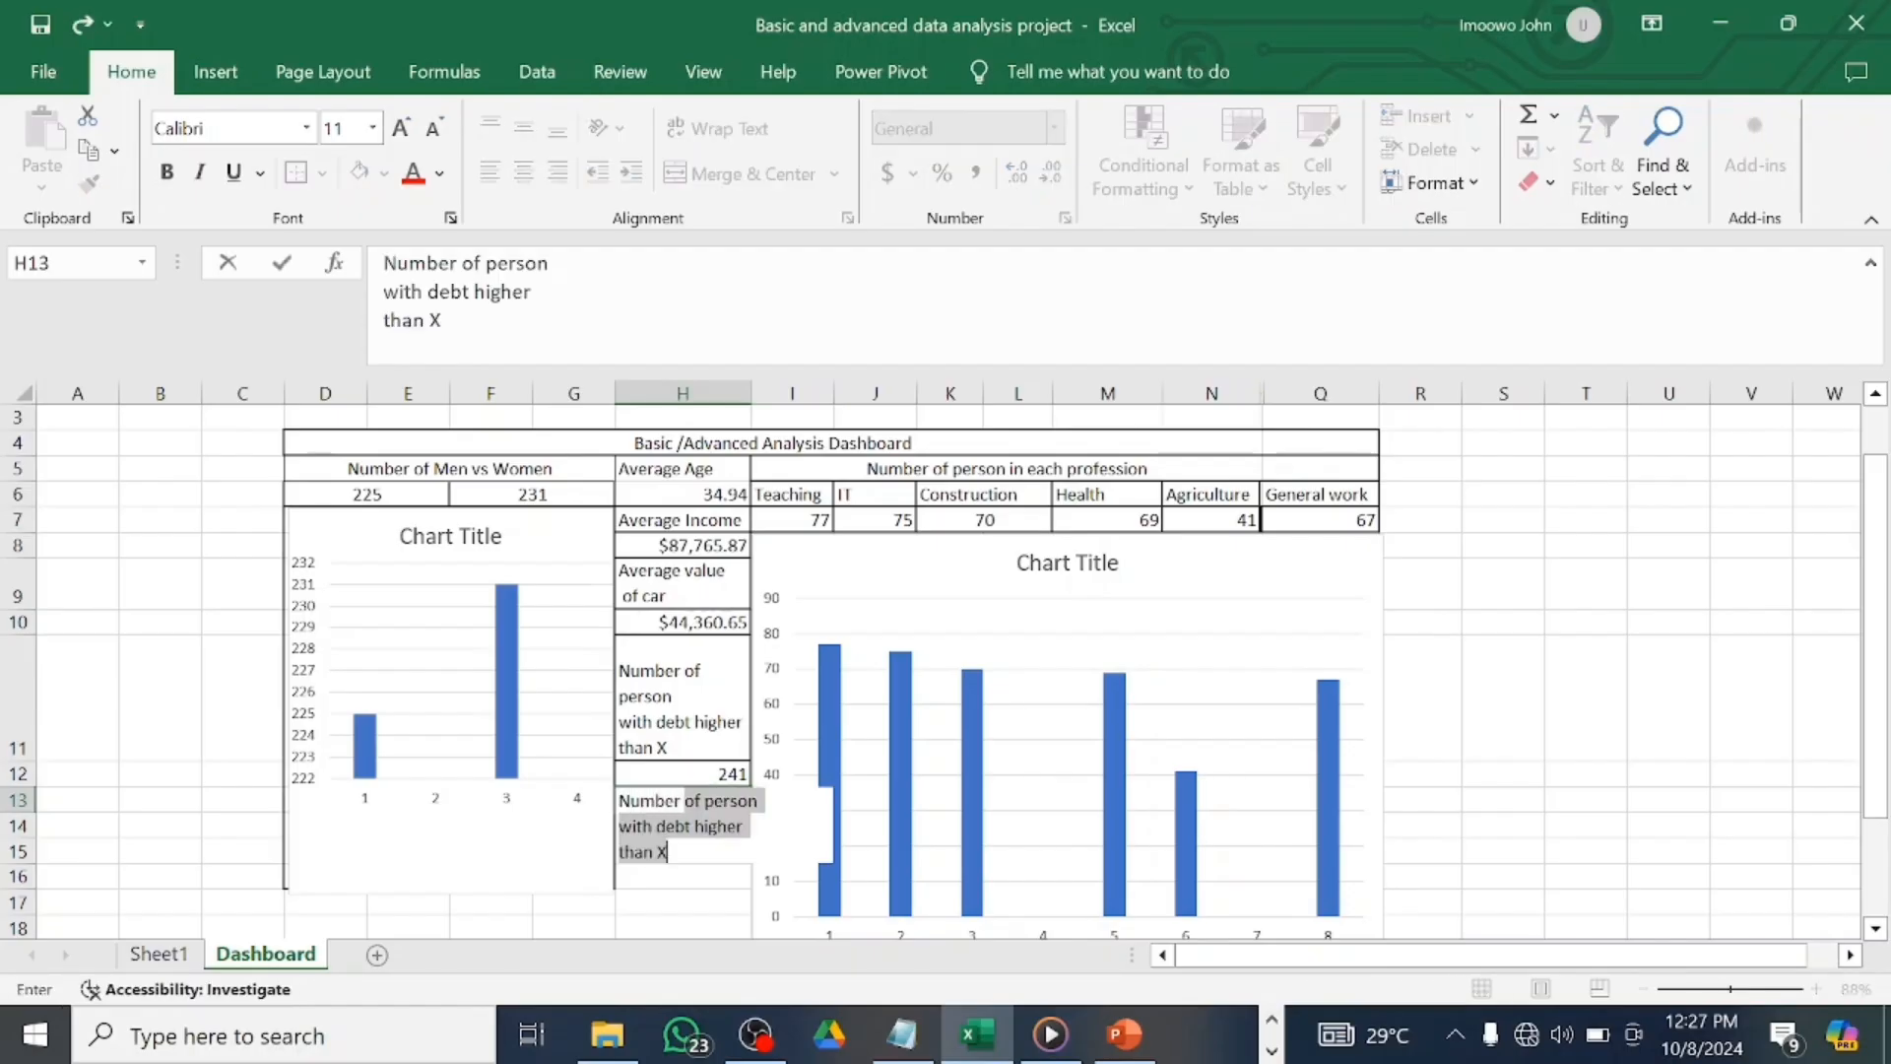
pyautogui.write('of person that has ')
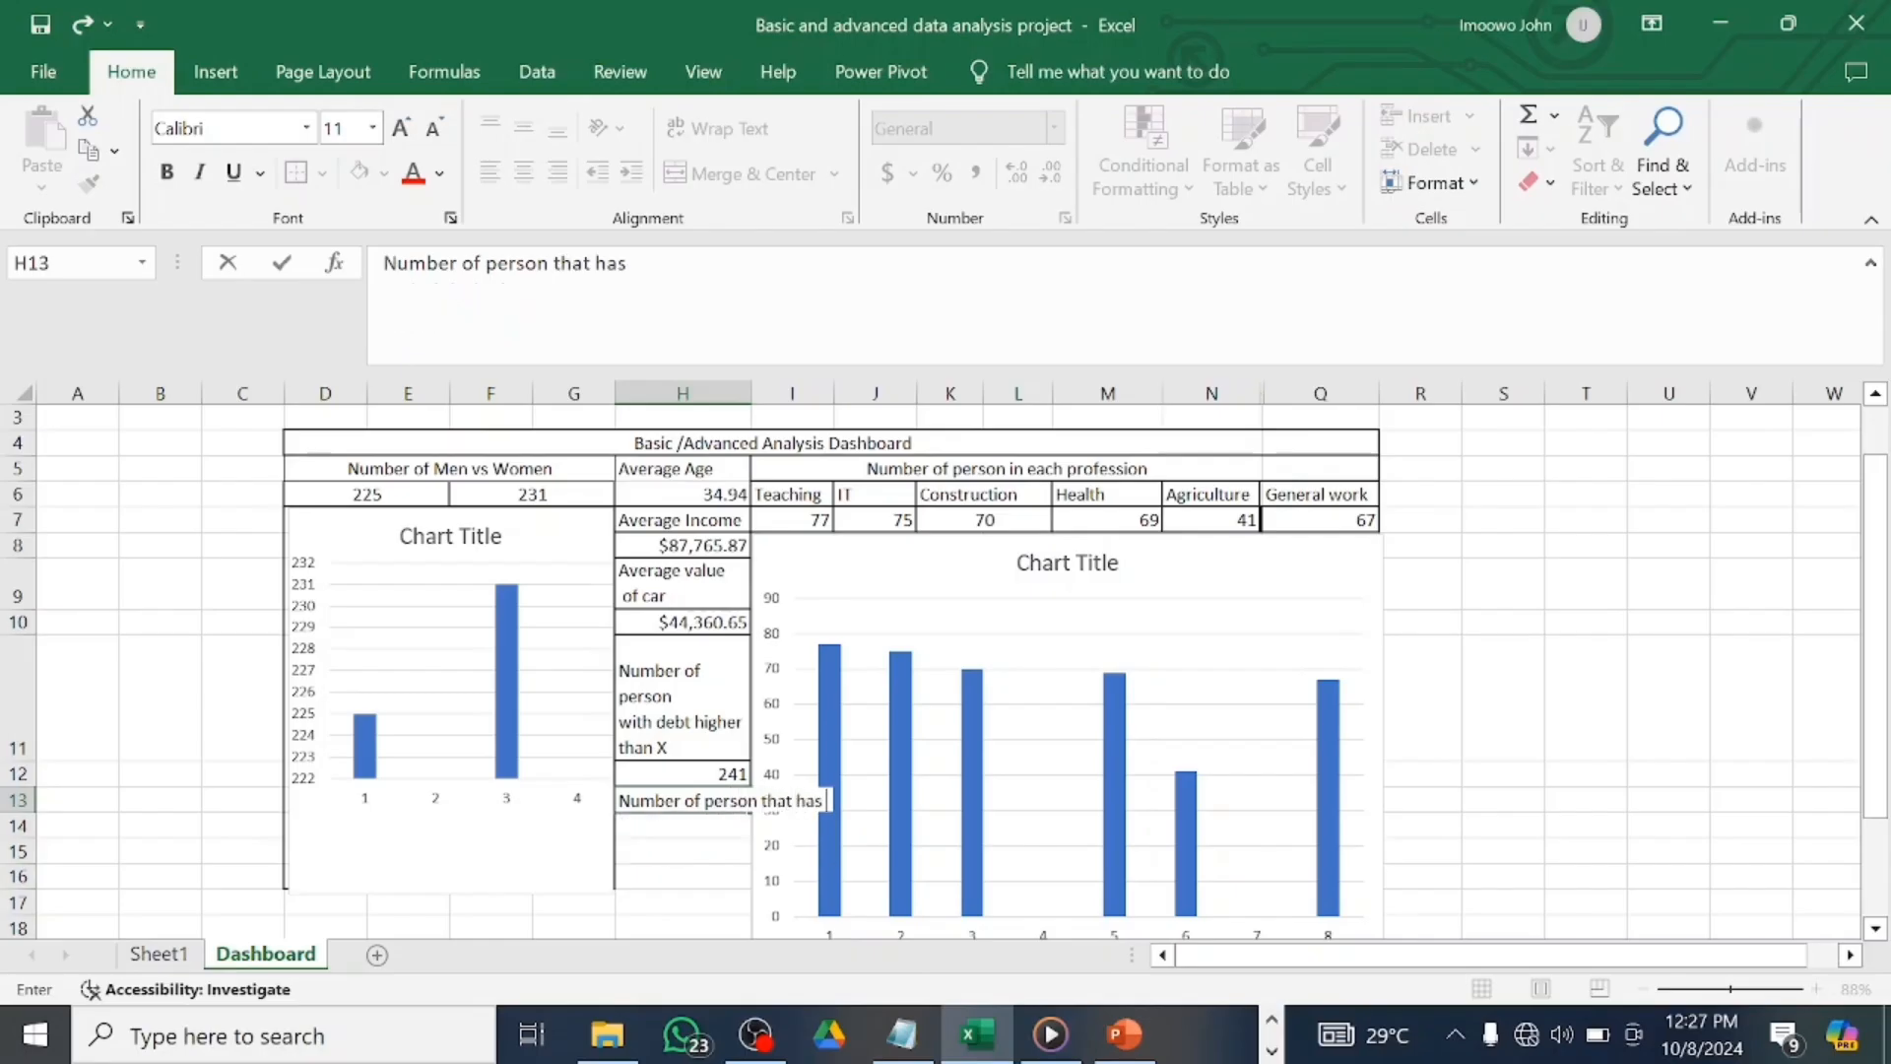
pyautogui.write(' Ir')
pyautogui.write('less tha')
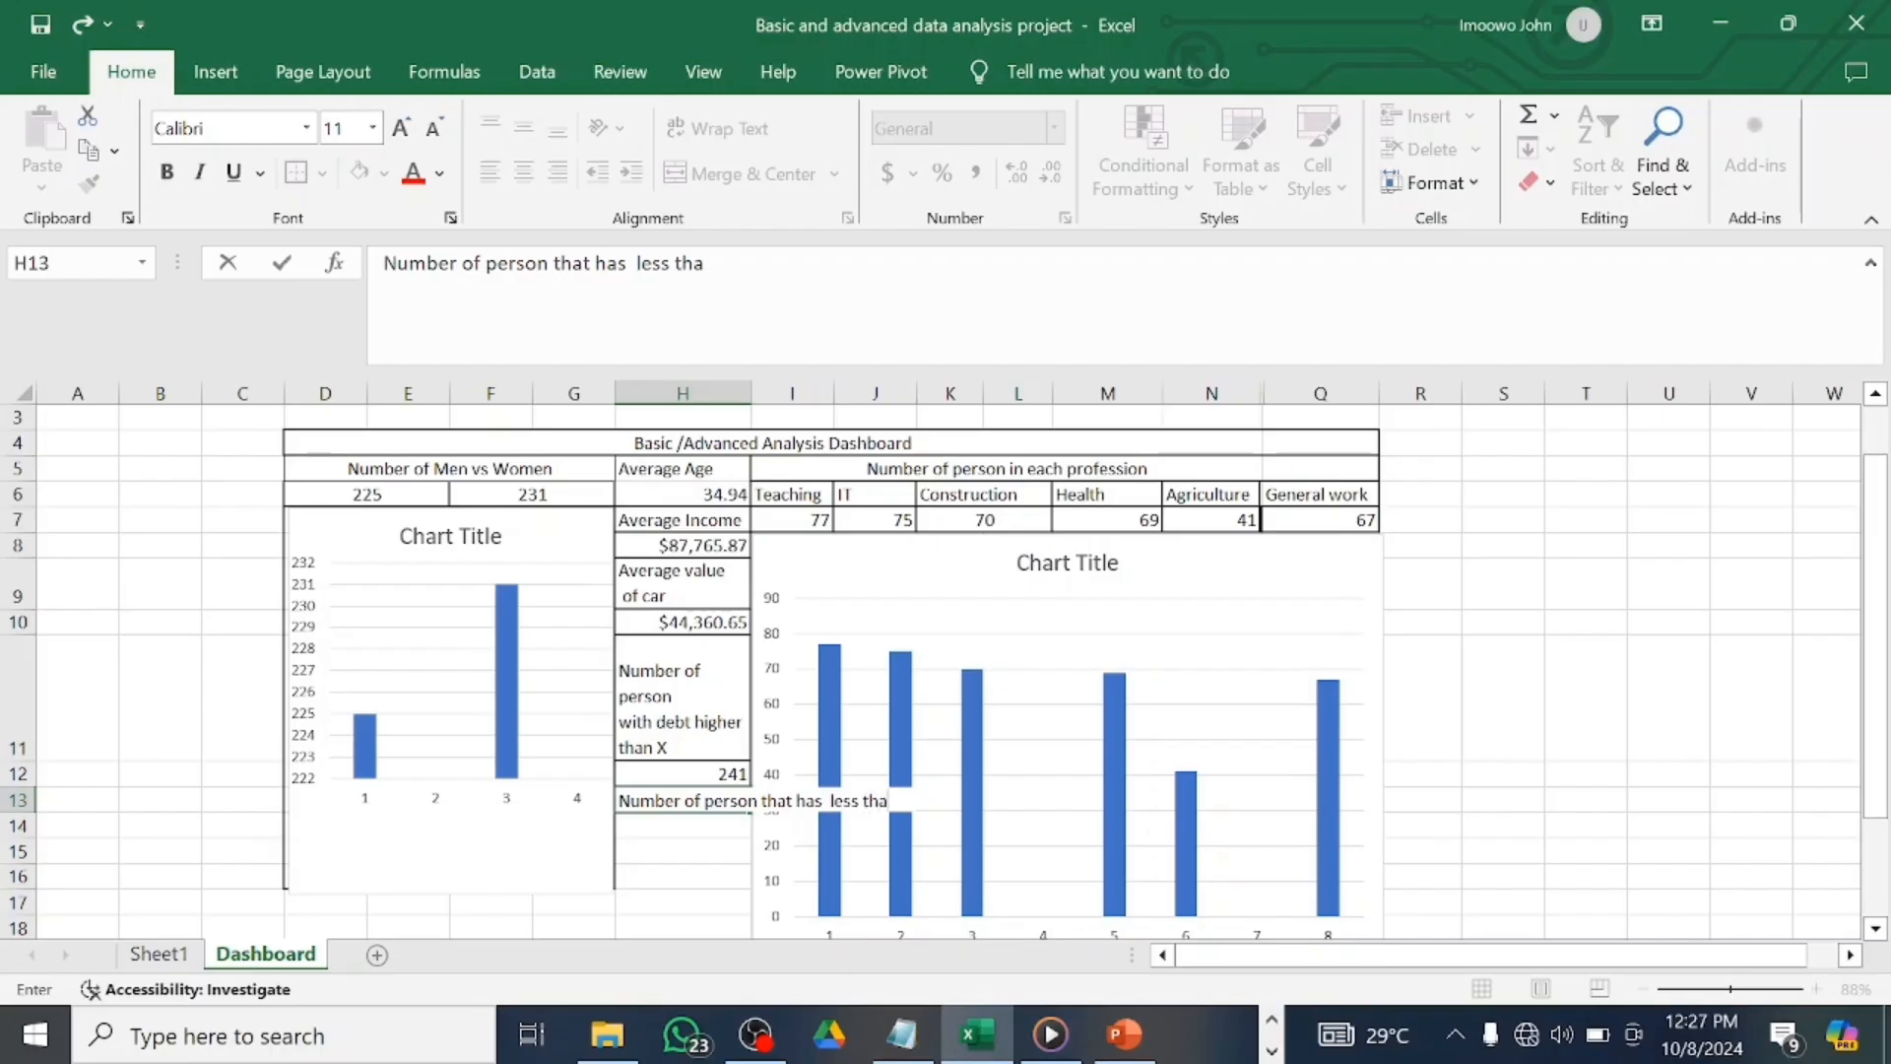
pyautogui.write('m x left')
pyautogui.press('BackSpace')
pyautogui.press('BackSpace')
pyautogui.press('BackSpace')
pyautogui.press('BackSpace')
pyautogui.press('BackSpace')
pyautogui.press('BackSpace')
pyautogui.press('BackSpace')
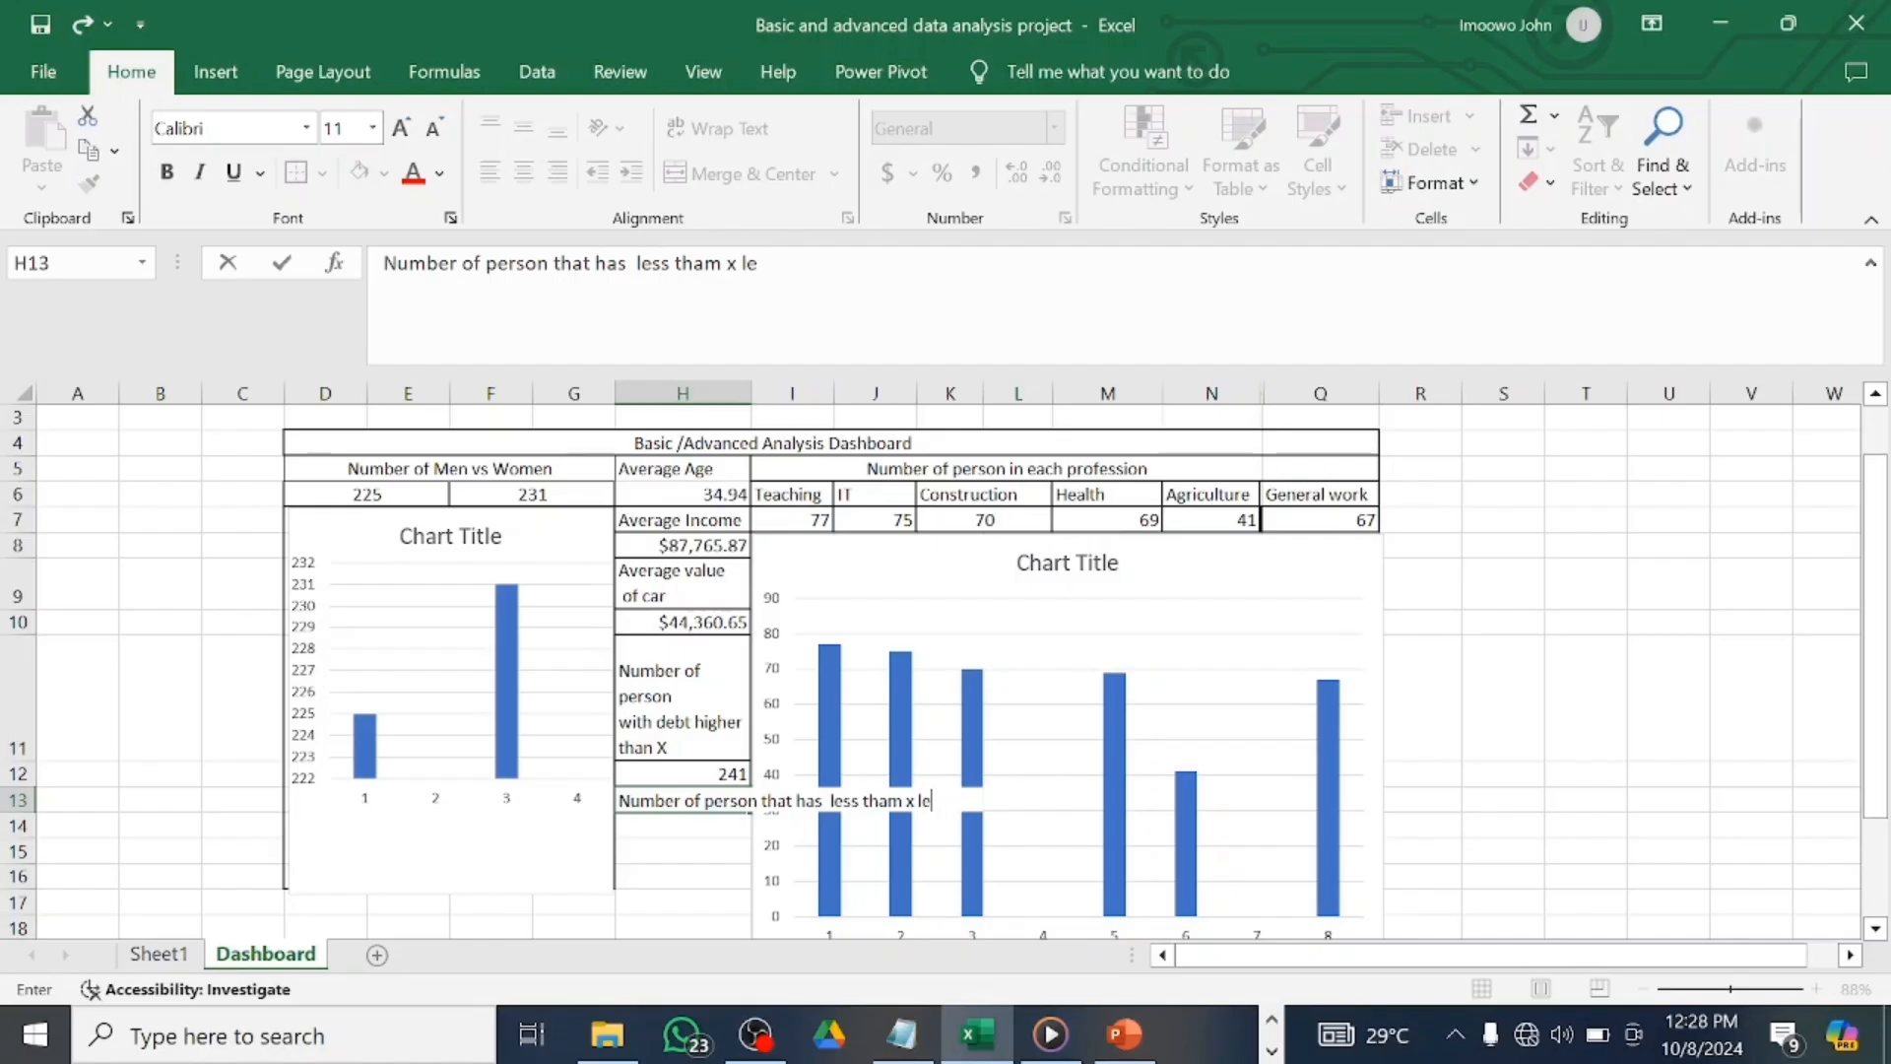
pyautogui.write('X% on')
pyautogui.press('BackSpace')
pyautogui.press('BackSpace')
pyautogui.press('BackSpace')
pyautogui.press('BackSpace')
pyautogui.press('BackSpace')
pyautogui.press('BackSpace')
pyautogui.press('BackSpace')
pyautogui.press('BackSpace')
pyautogui.press('BackSpace')
pyautogui.write('n X% left on their')
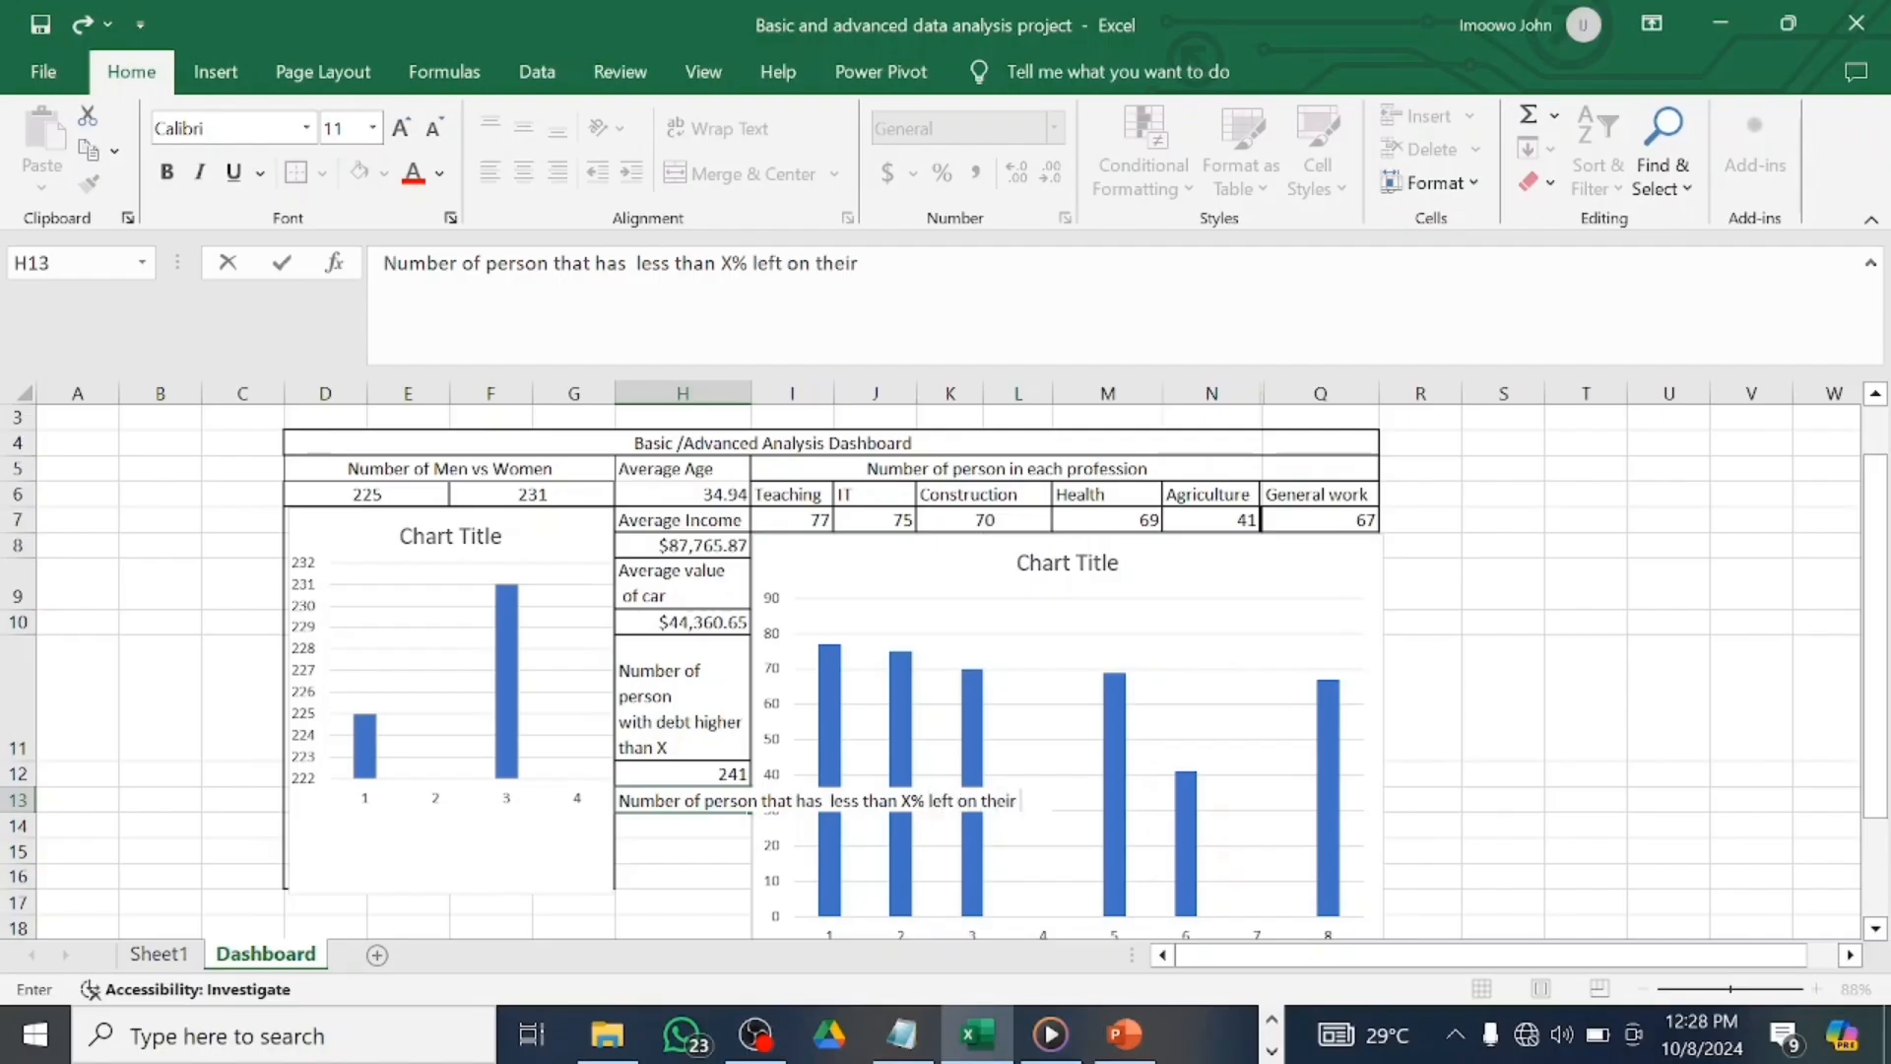
pyautogui.write(' mort')
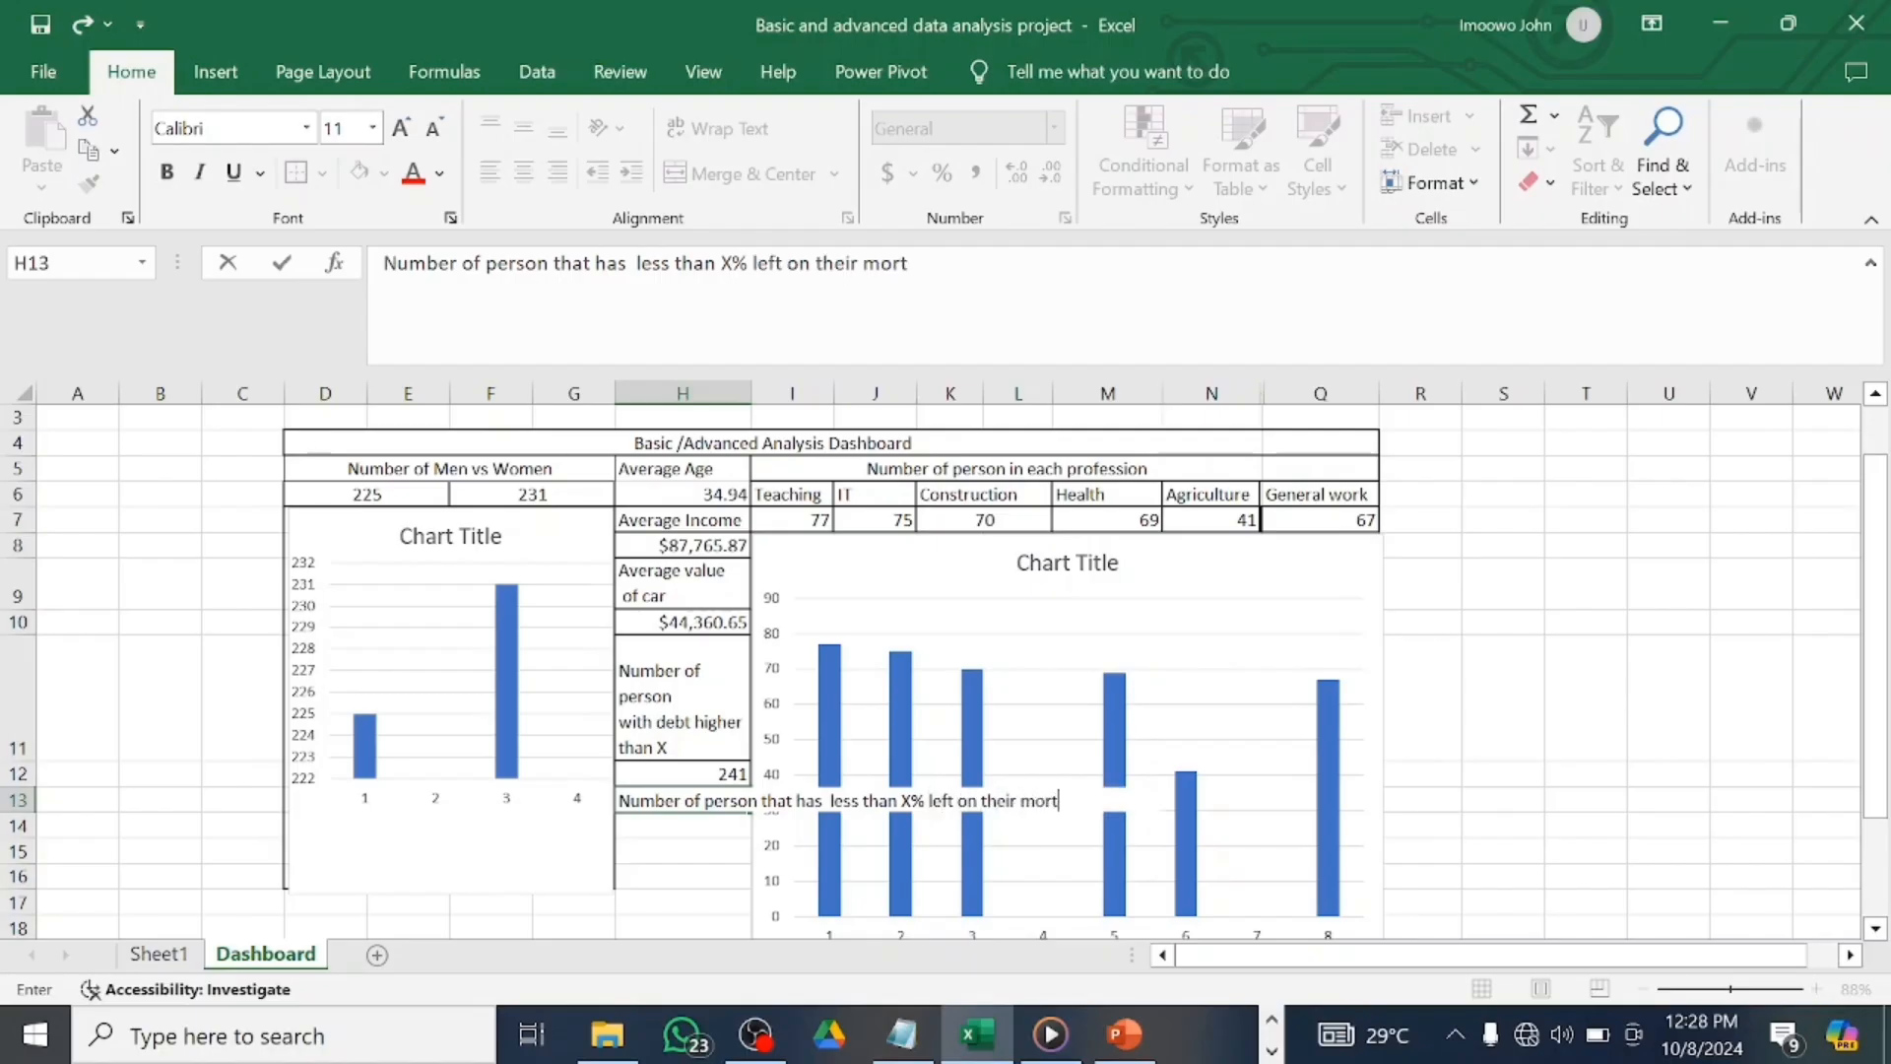
pyautogui.write('gage')
# Split the H13 mortgage label across four lines.
pyautogui.click(550, 263)
pyautogui.hotkey('alt', 'Return')
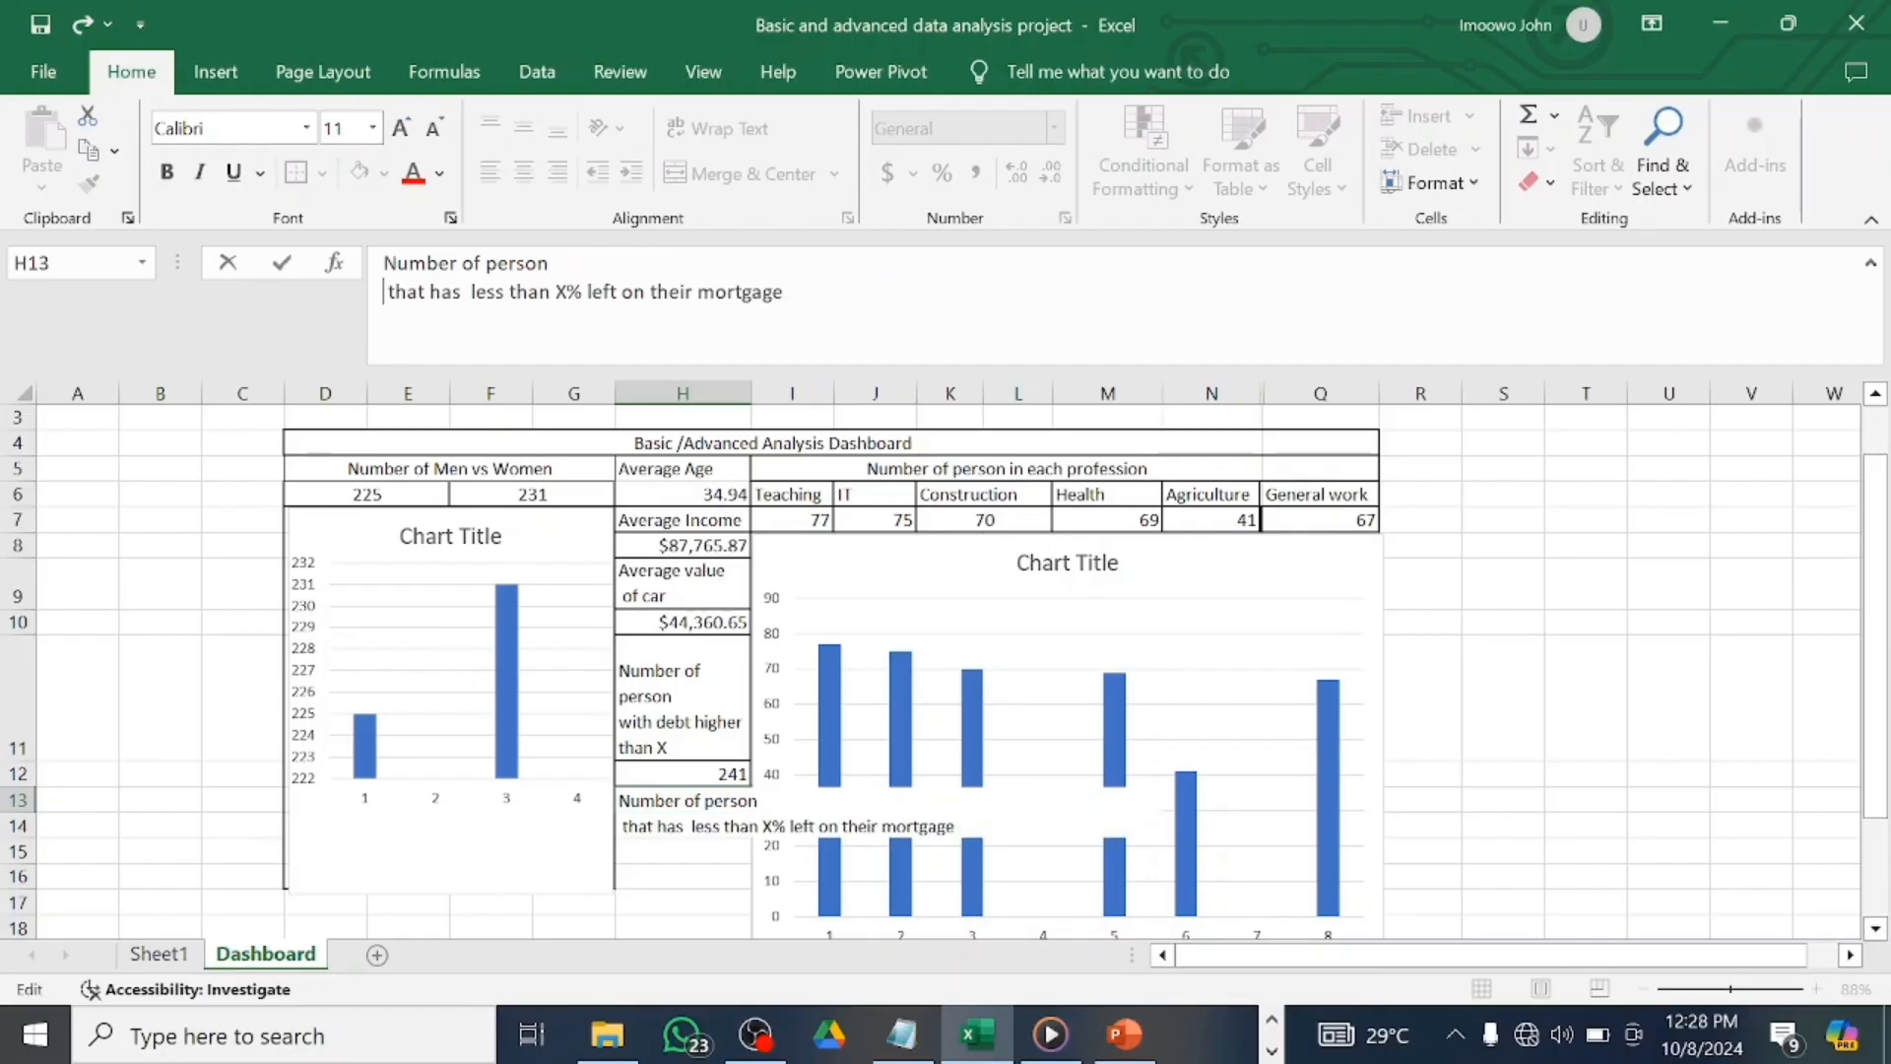
pyautogui.hotkey('alt', 'Return')
pyautogui.click(524, 320)
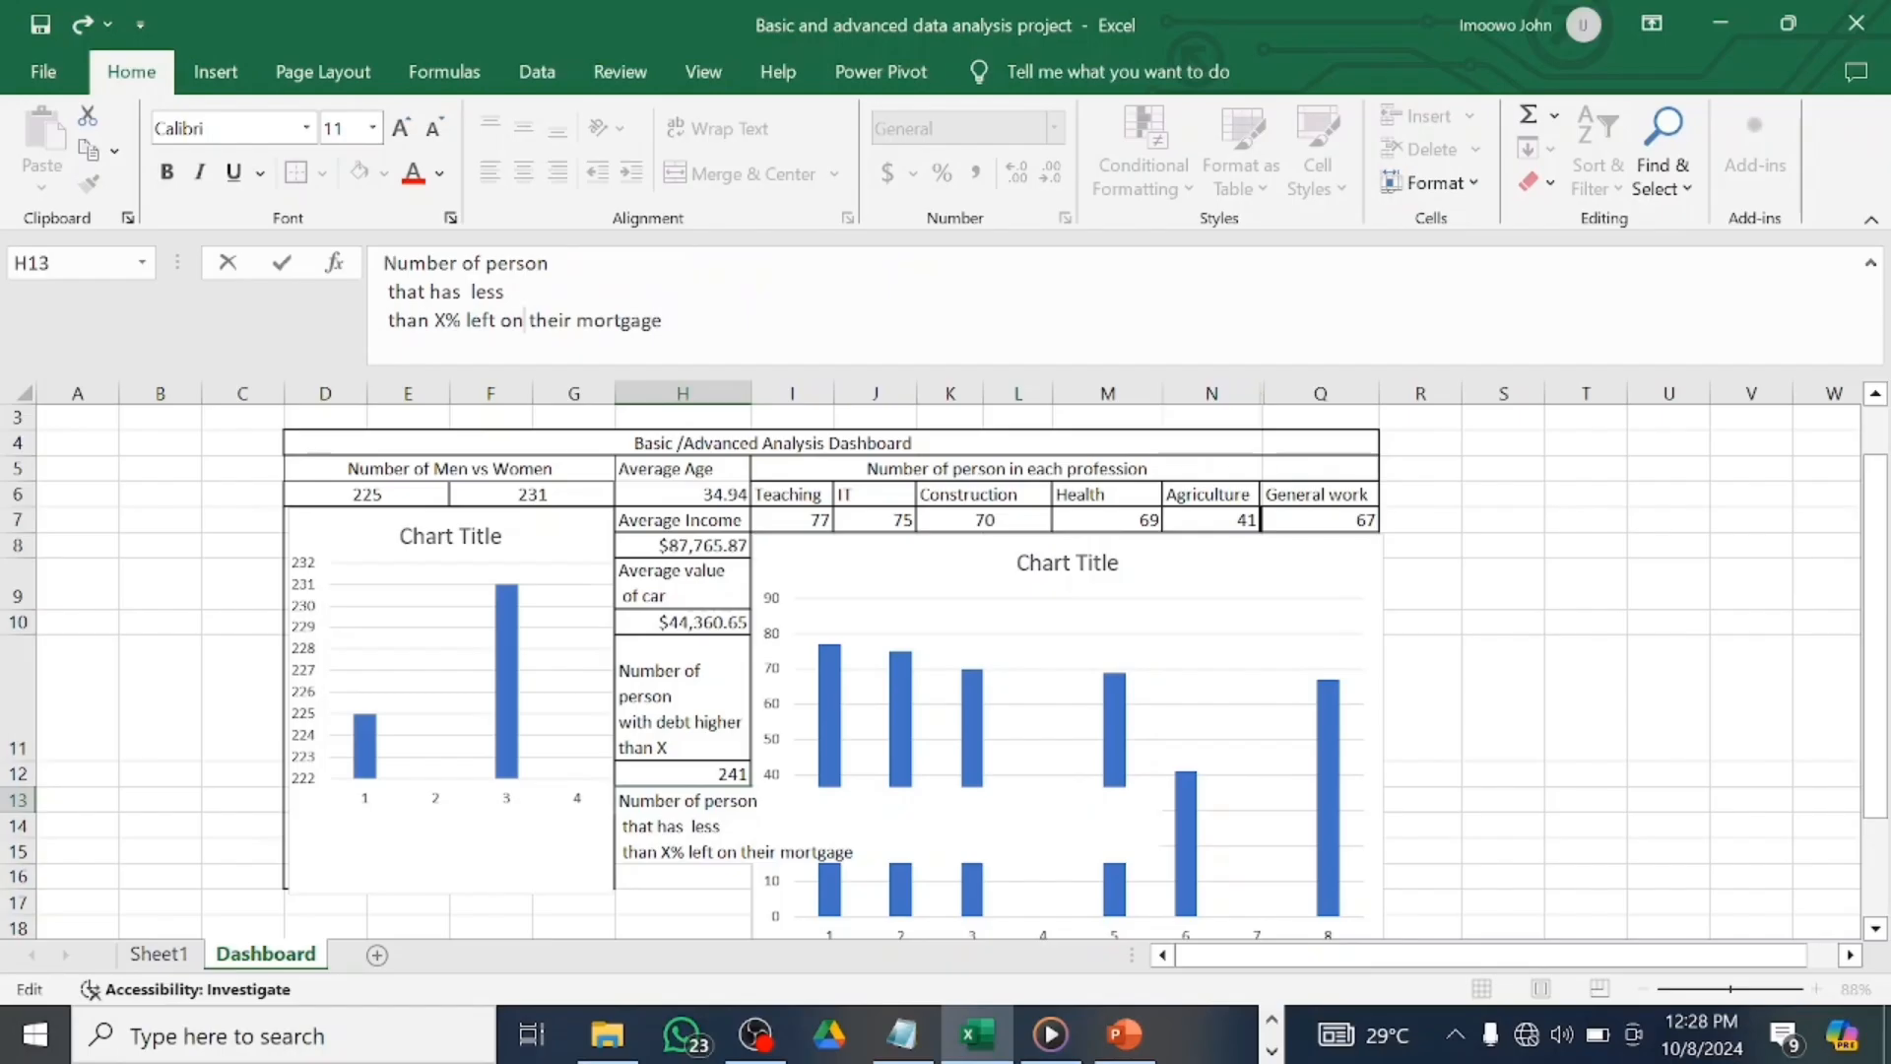
pyautogui.hotkey('alt', 'Return')
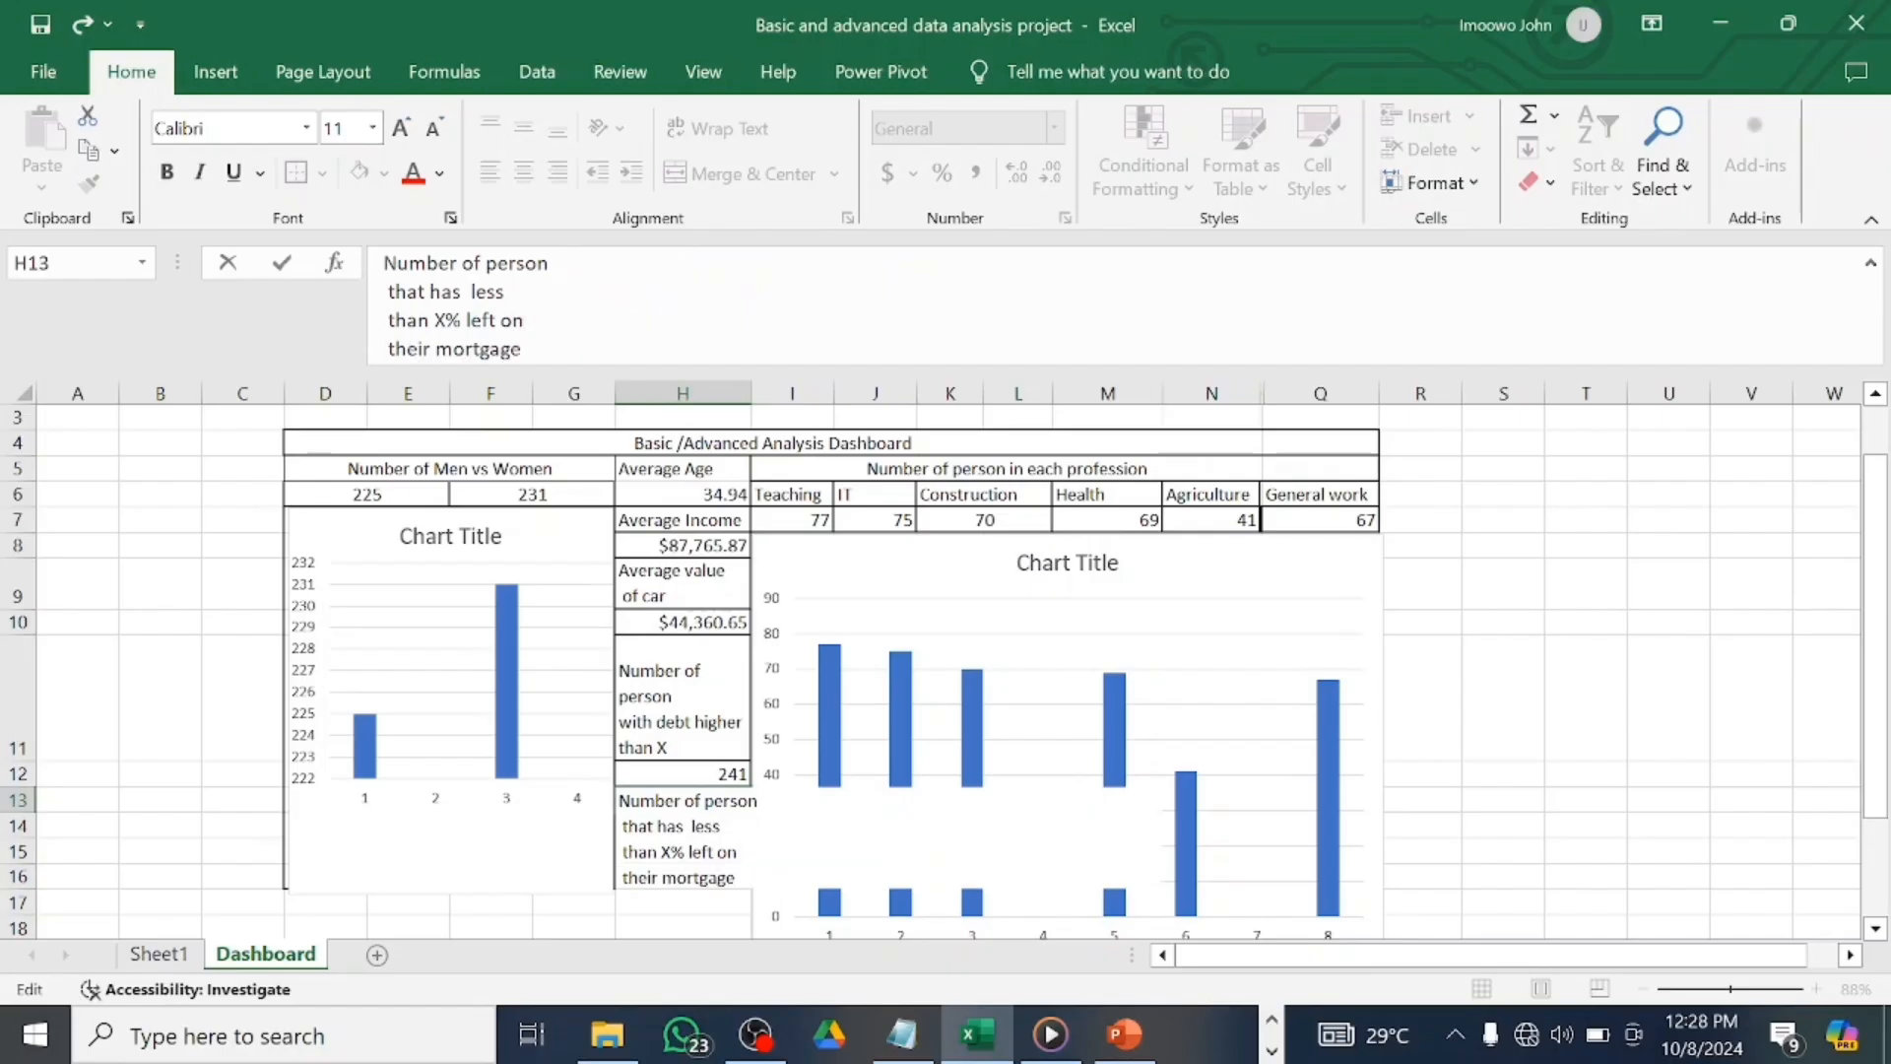
pyautogui.press('Return')
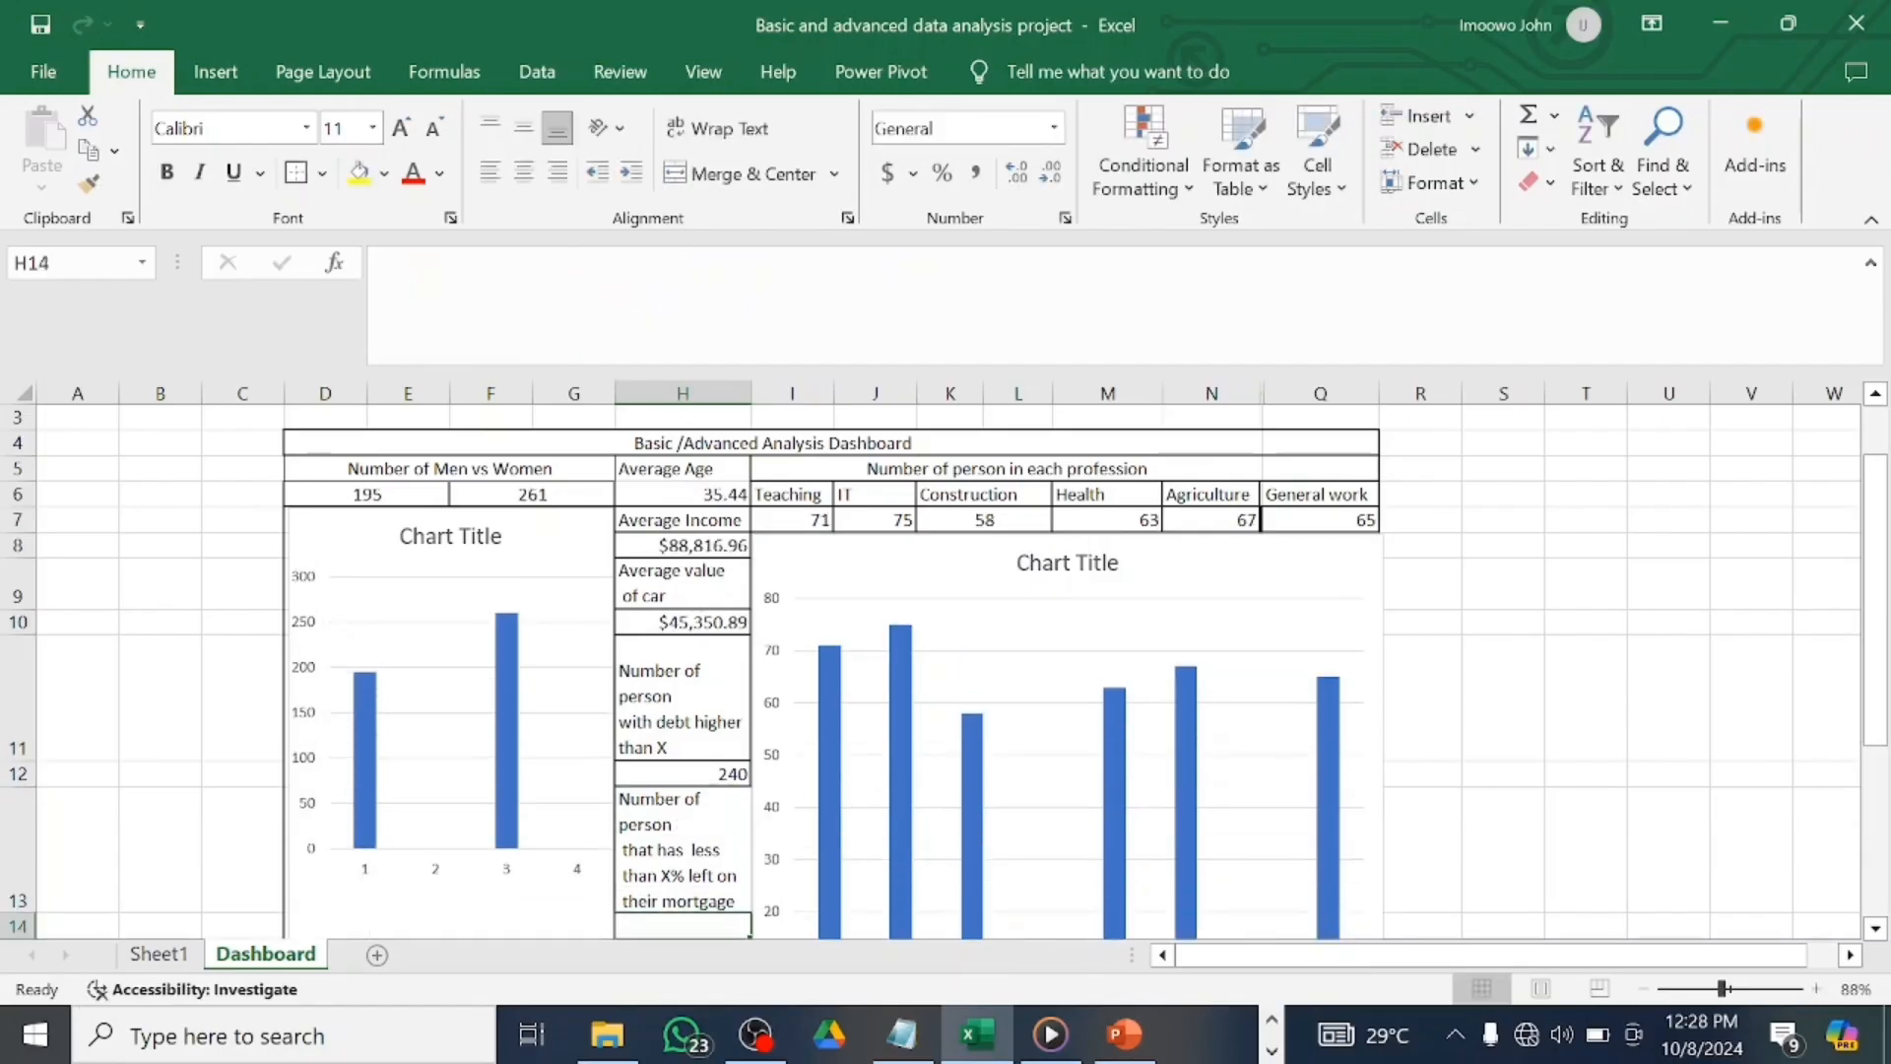
pyautogui.scroll(-2, 702, 818)
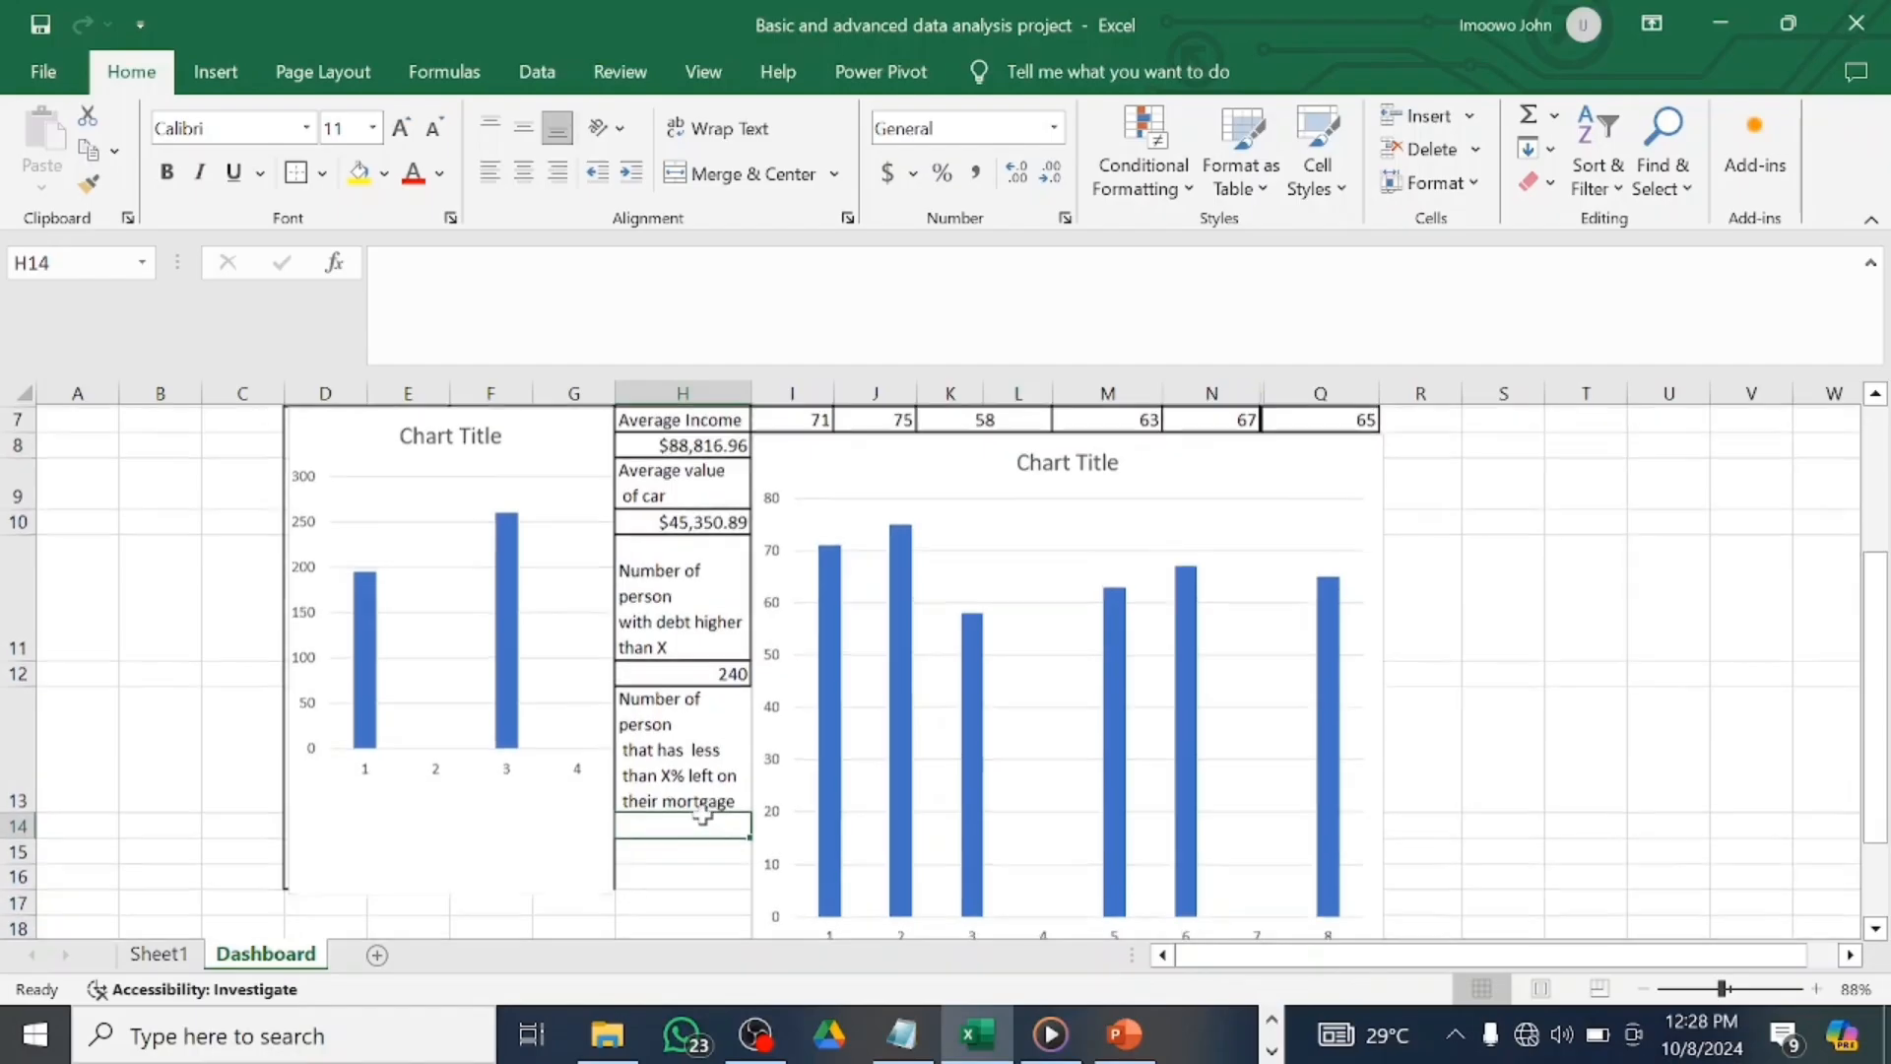
pyautogui.click(729, 725)
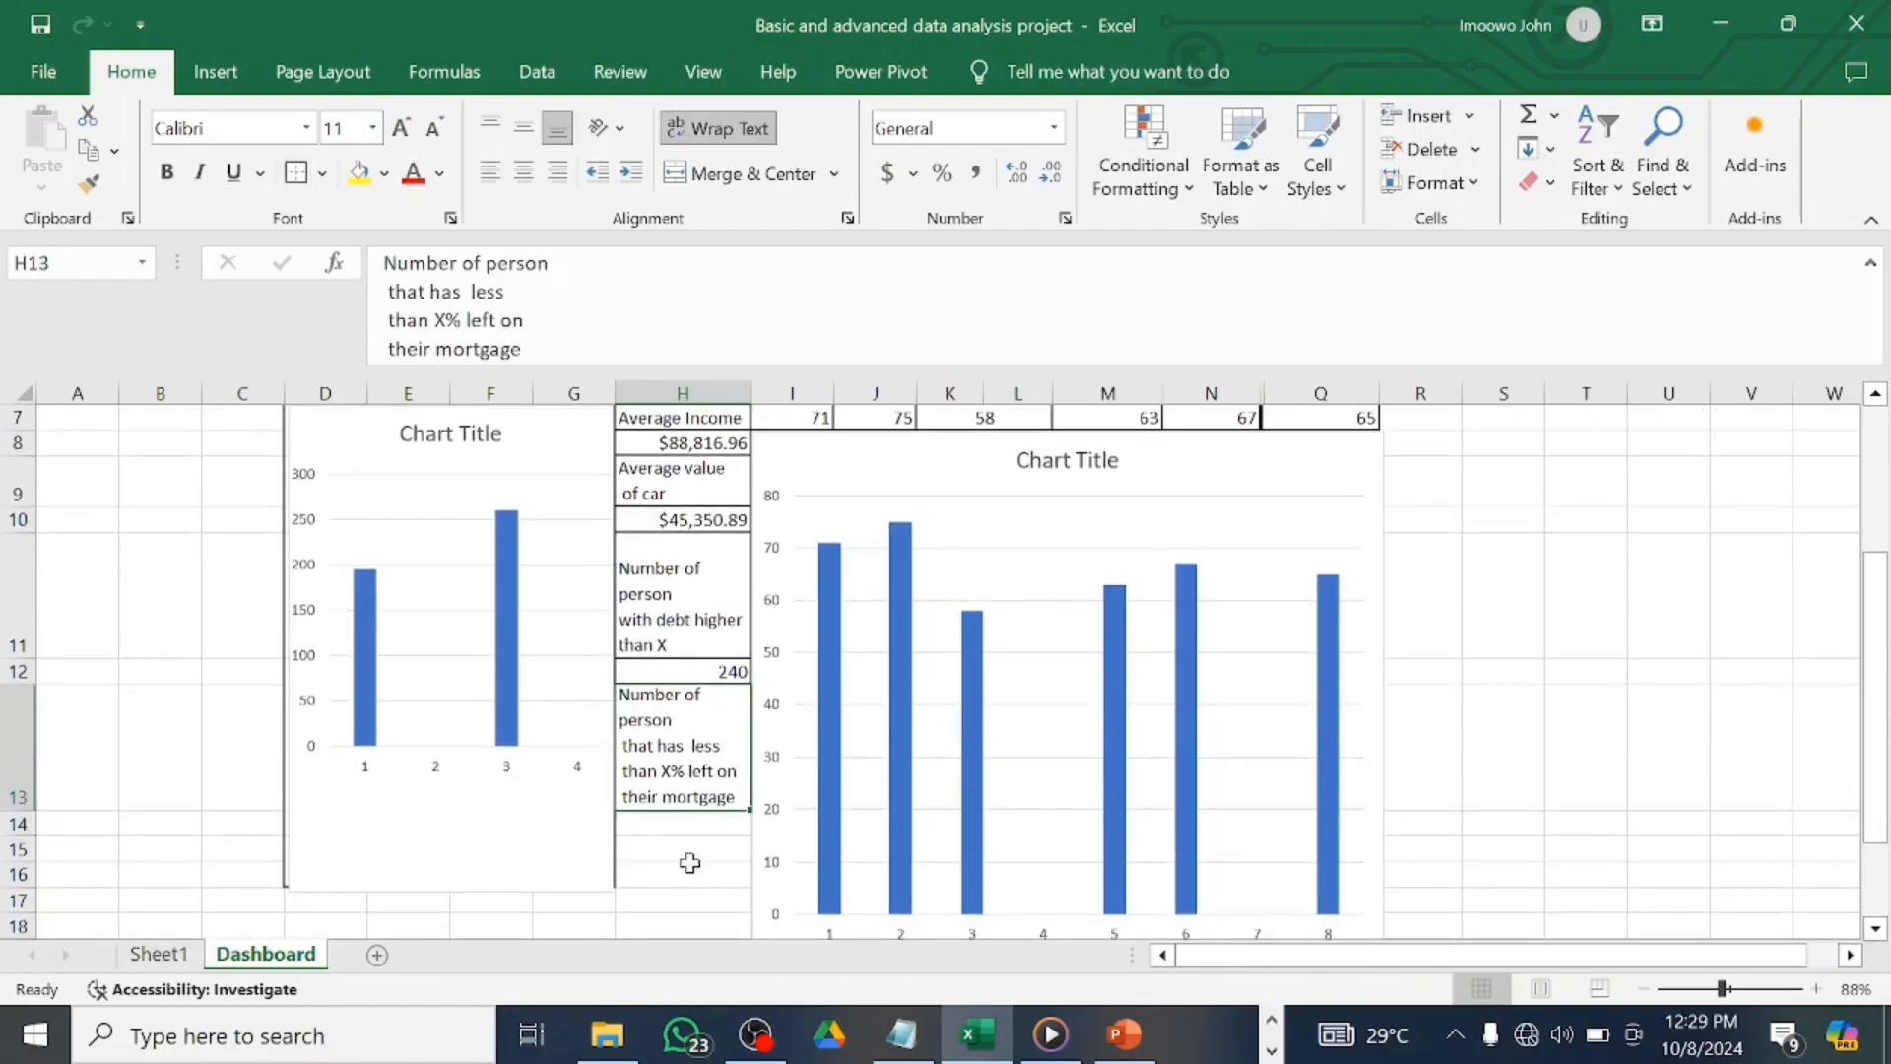
pyautogui.click(691, 825)
# Link H14 to Sheet1!BH4, showing a mortgage count of 103.
pyautogui.write('=')
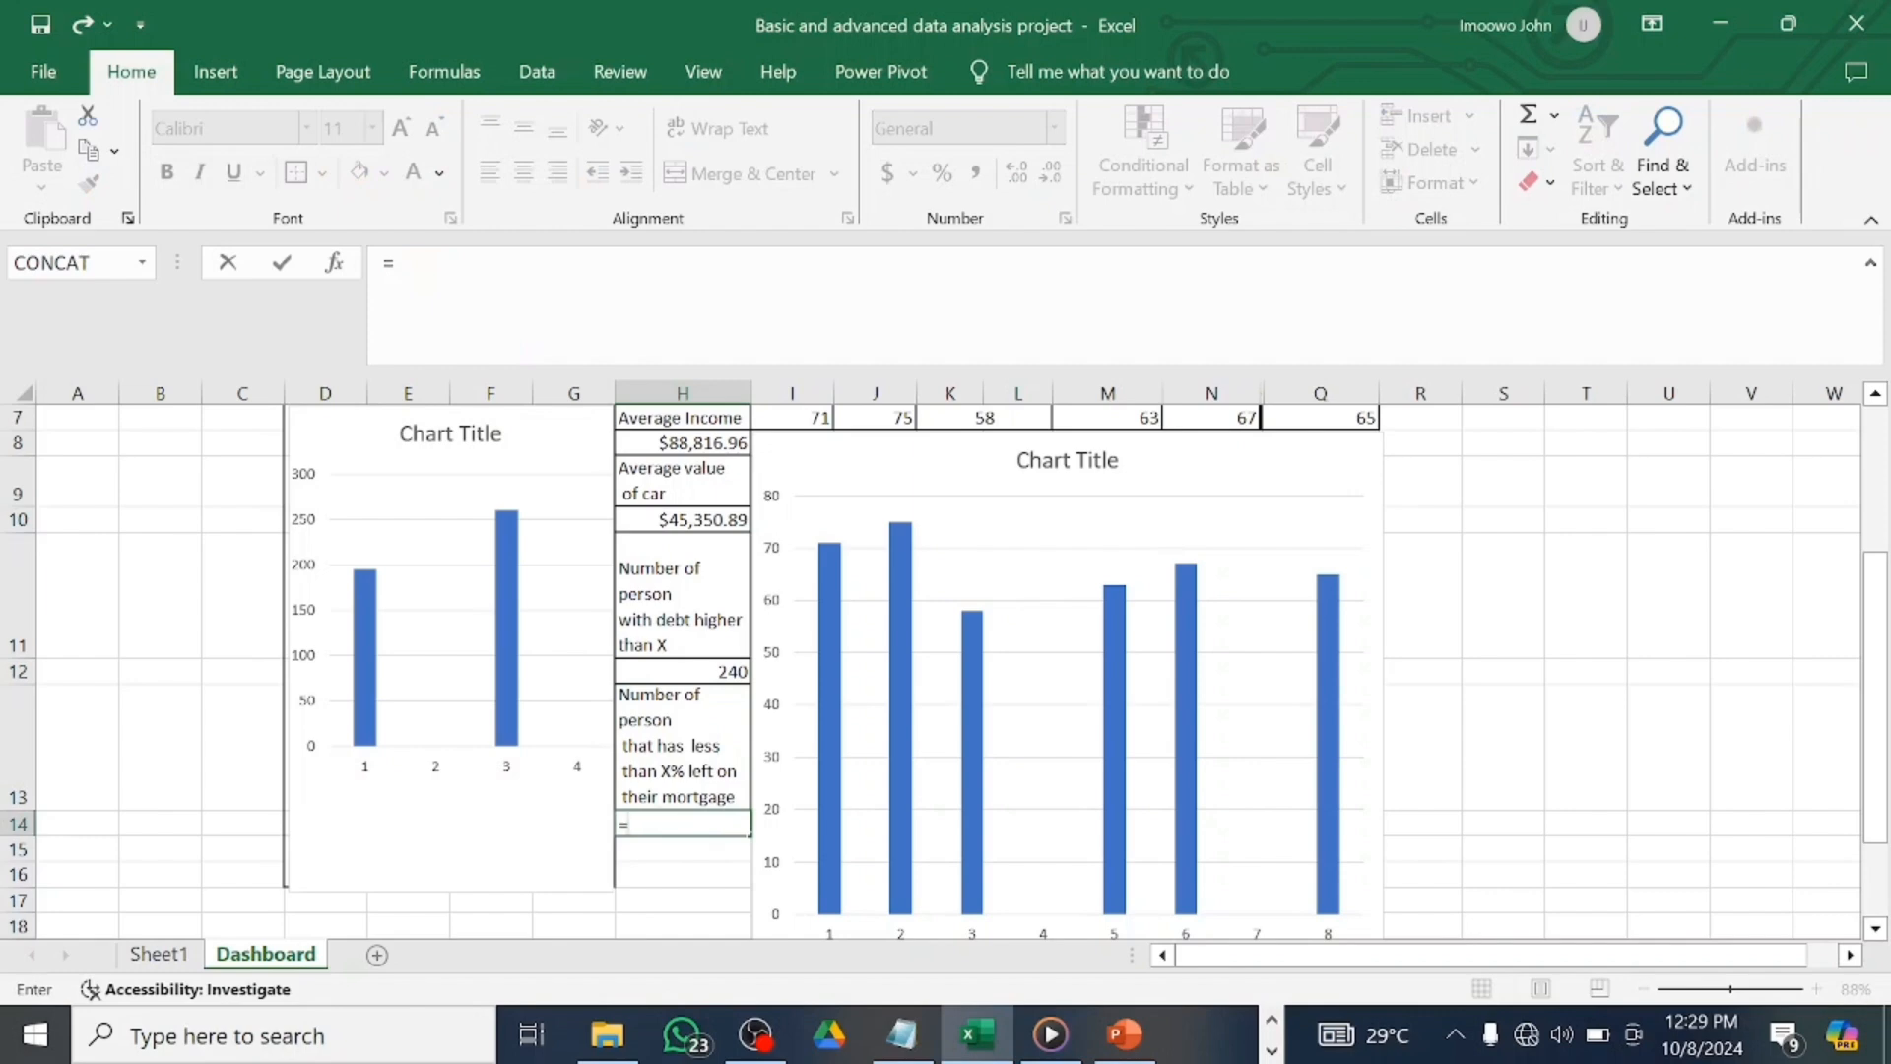
pyautogui.click(159, 953)
pyautogui.hscroll(2, 1057, 886)
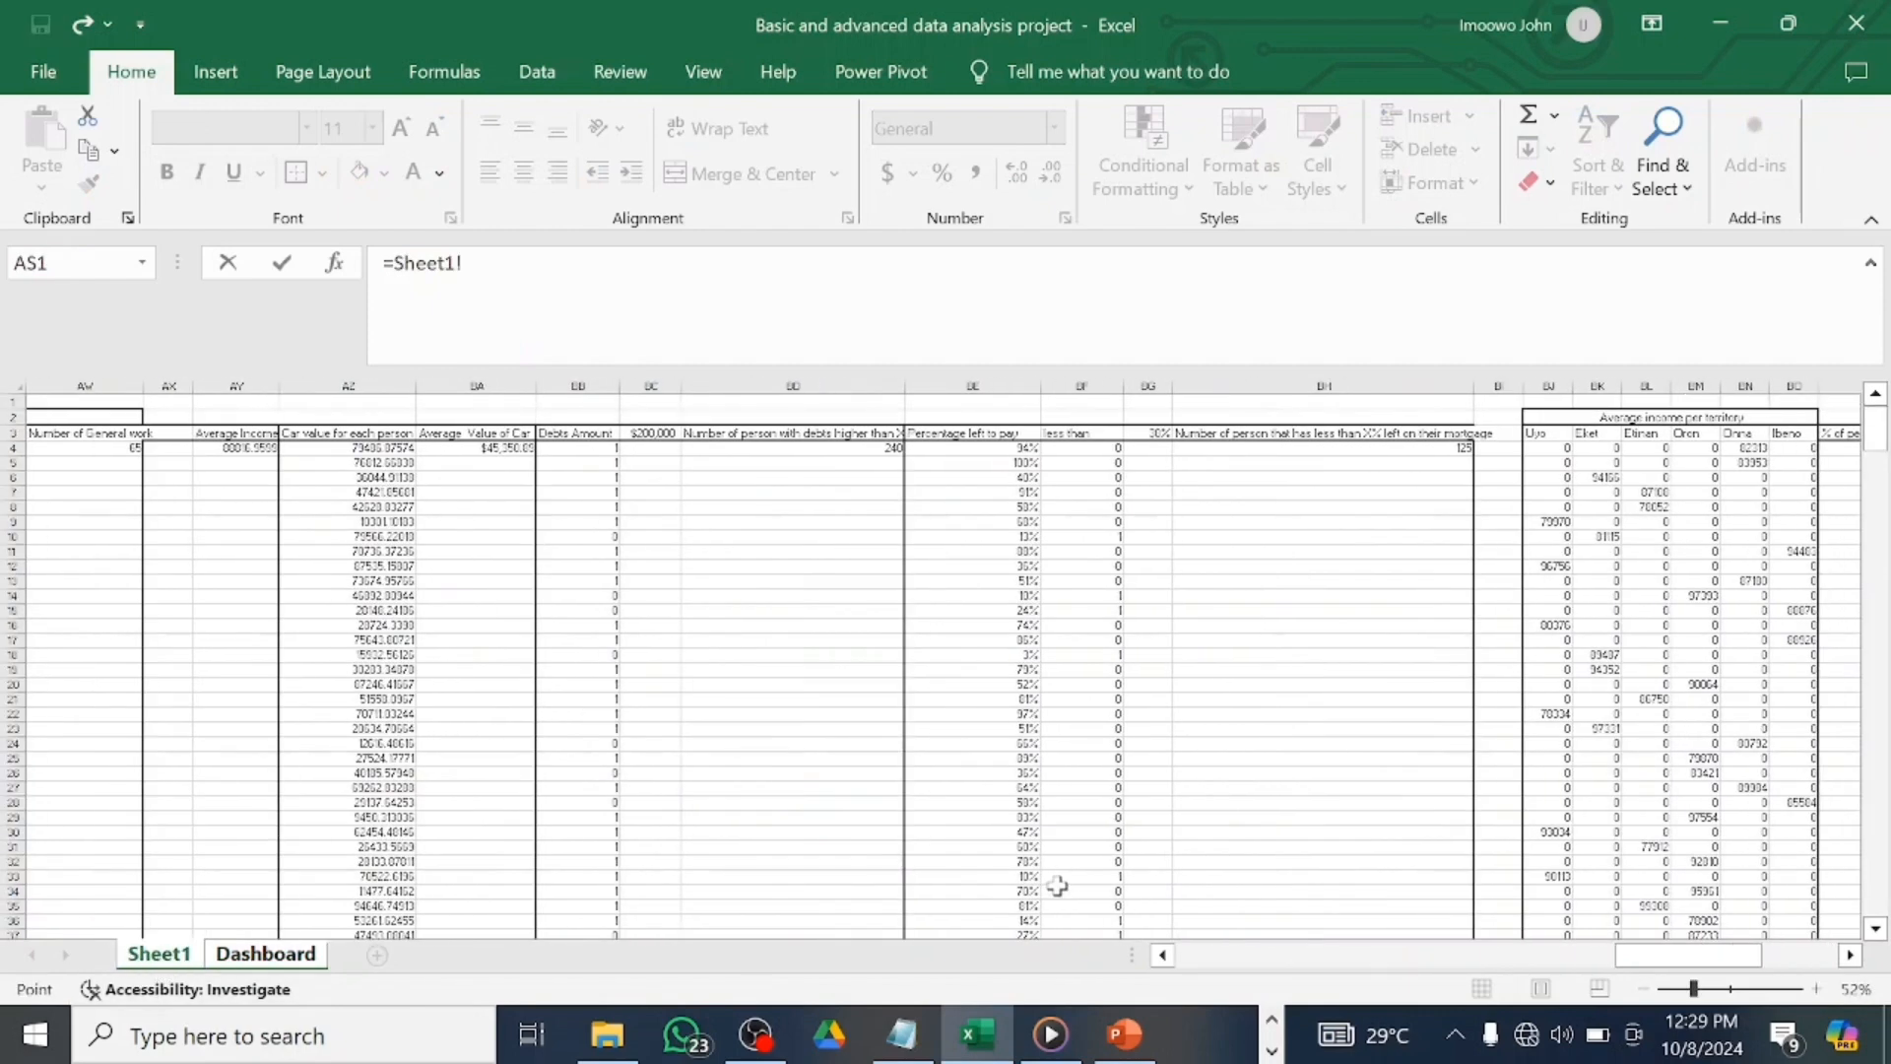
pyautogui.hscroll(2, 1057, 886)
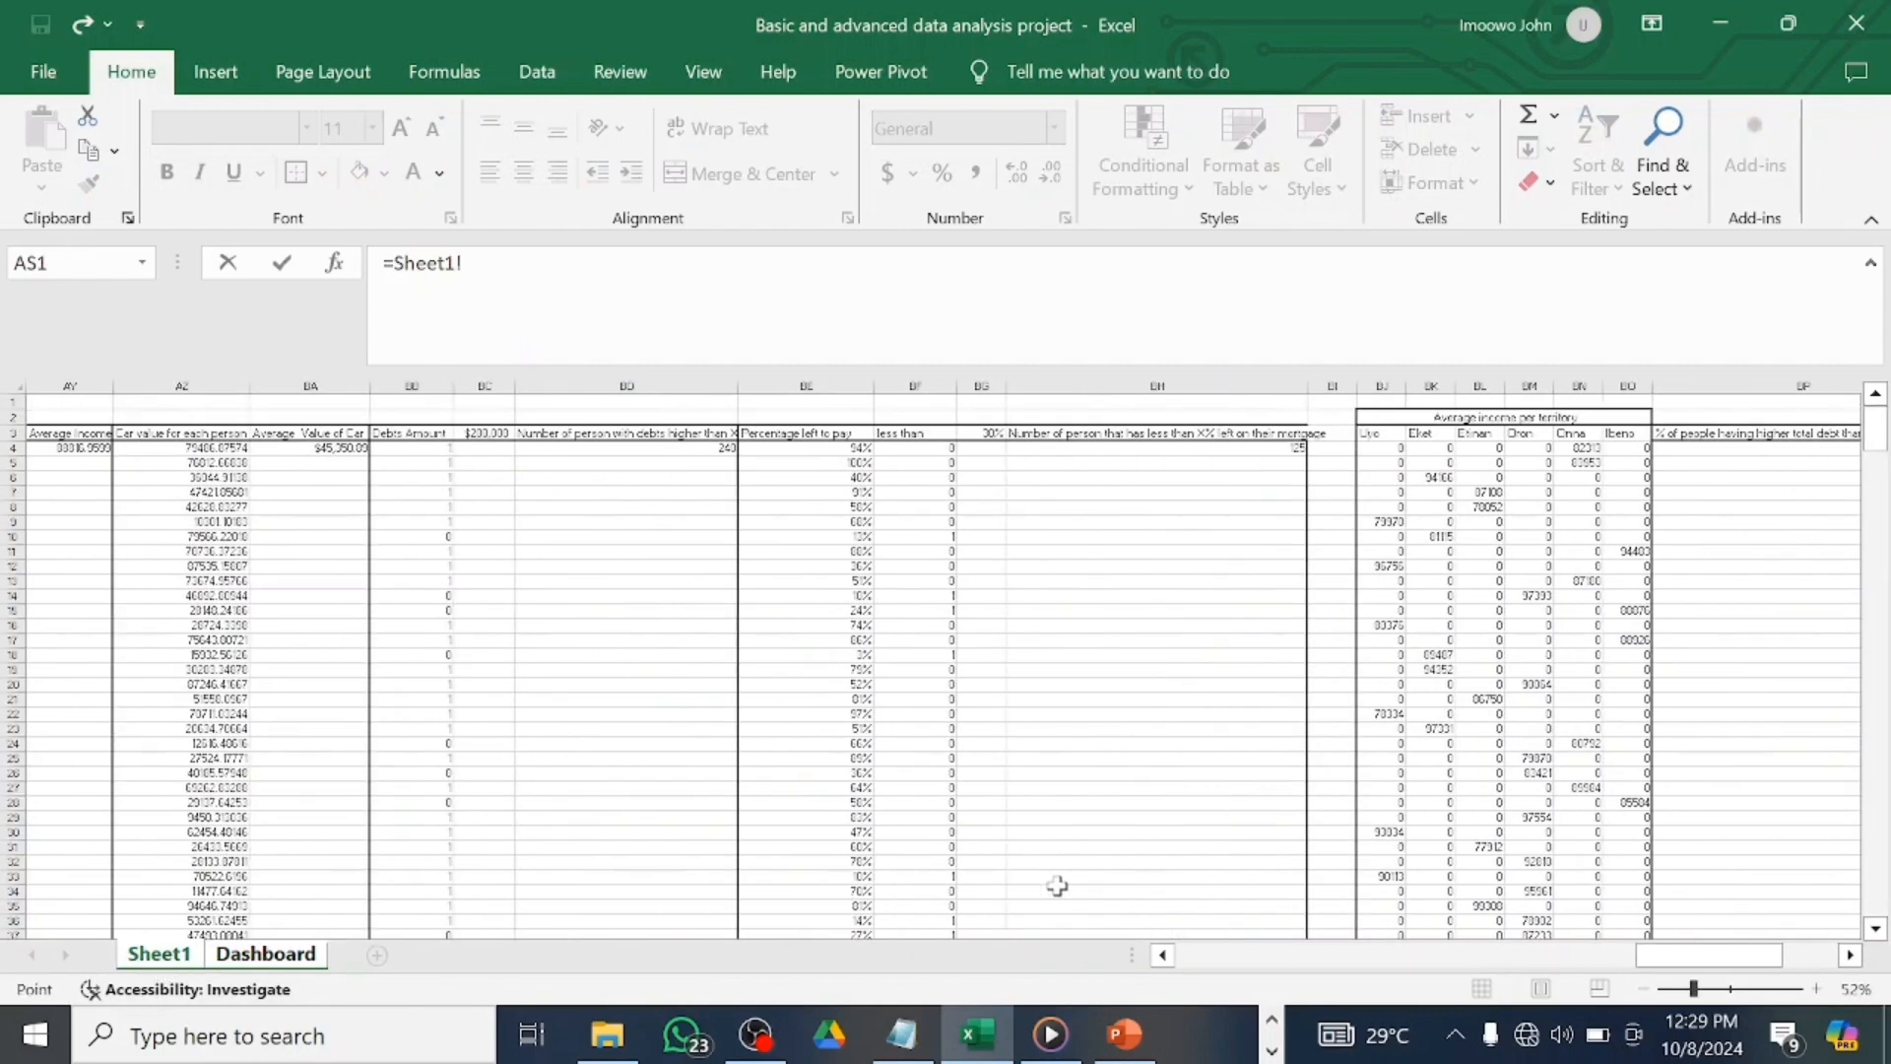
pyautogui.click(1296, 448)
pyautogui.press('Return')
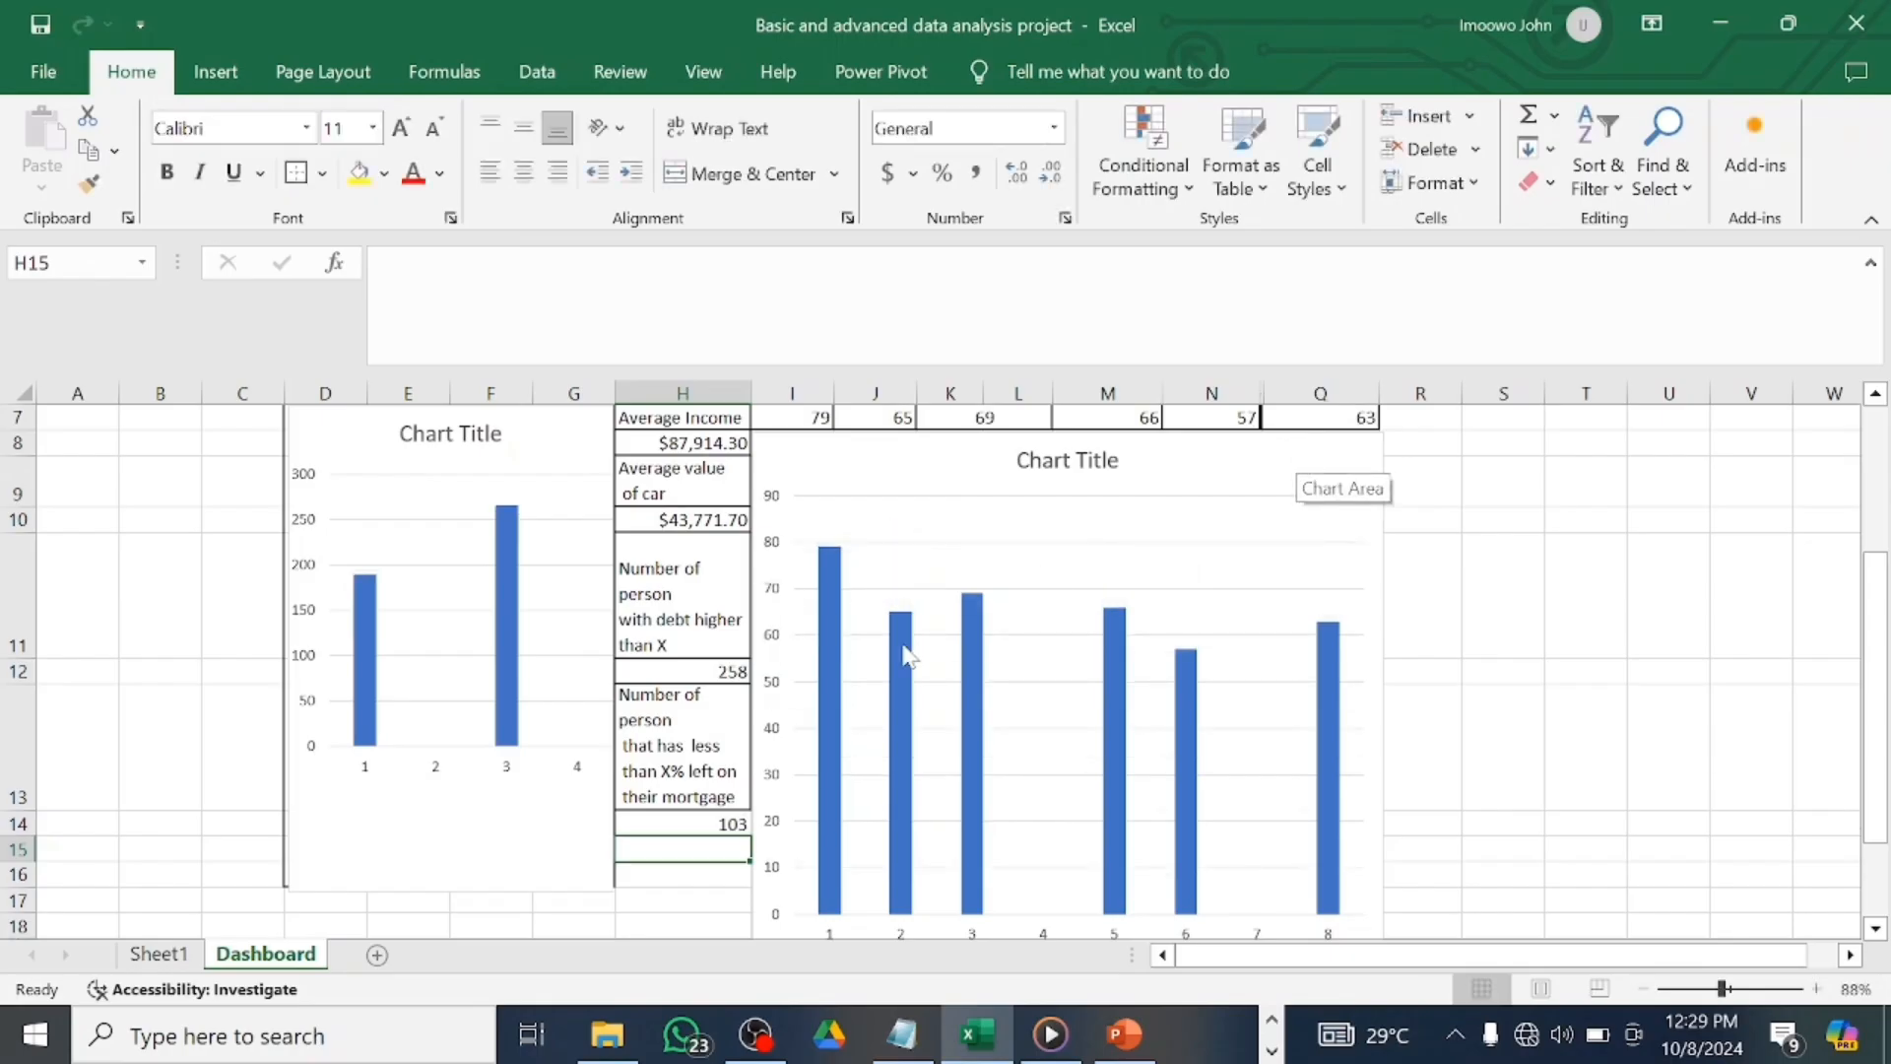
pyautogui.click(697, 824)
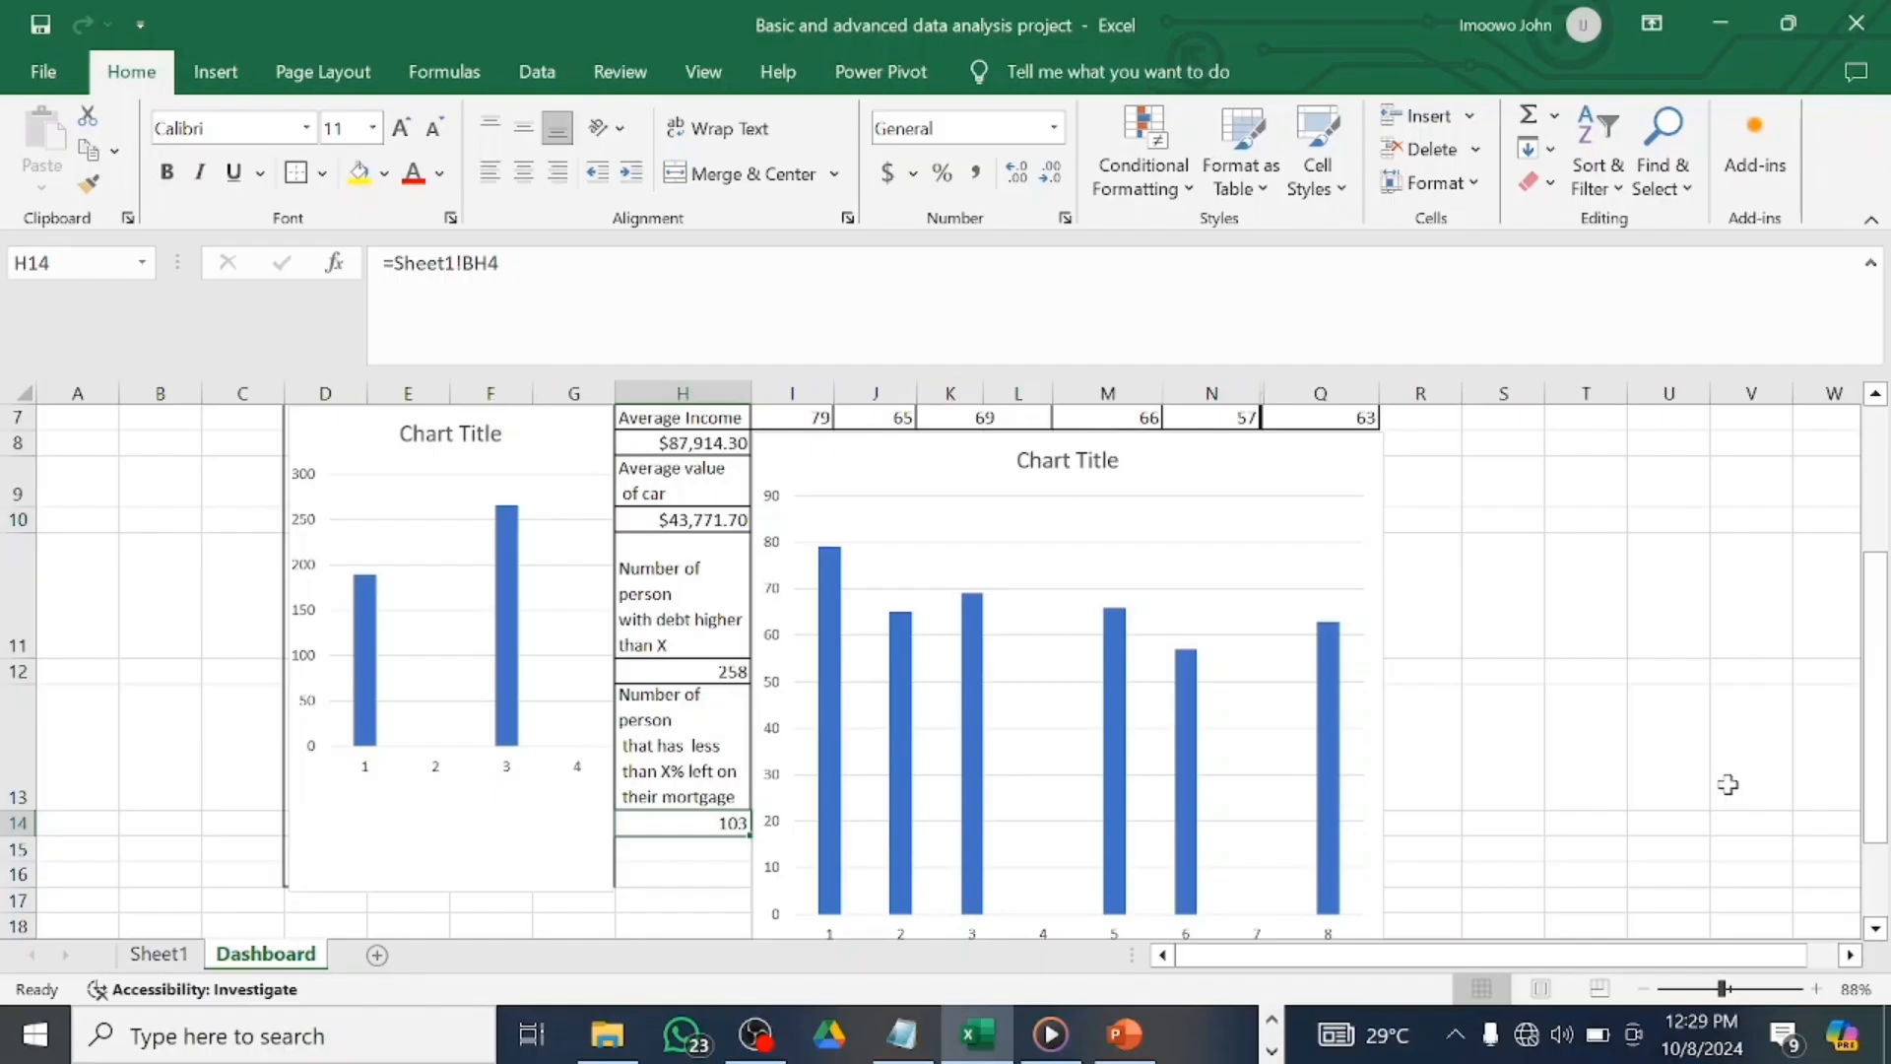
# Shorten the profession bar chart from its bottom edge.
pyautogui.scroll(-1, 1728, 783)
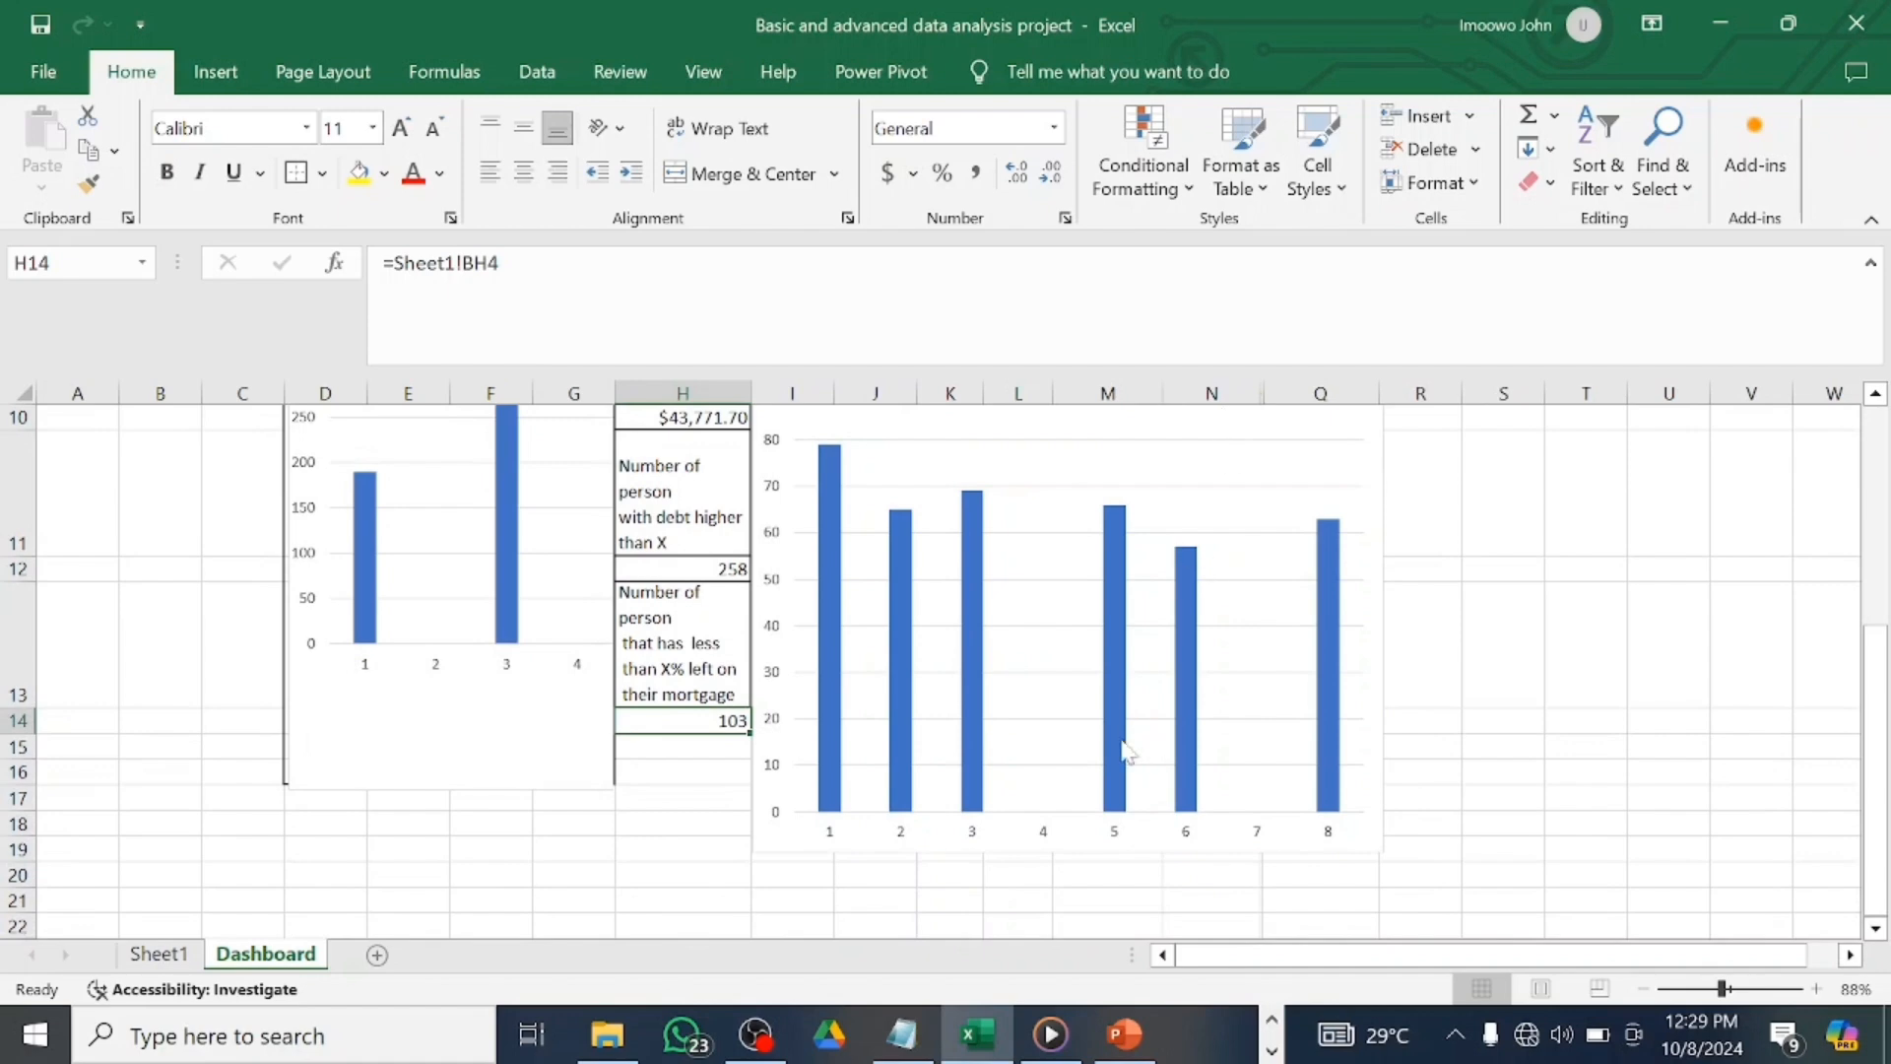
pyautogui.scroll(3, 1132, 785)
pyautogui.click(1234, 891)
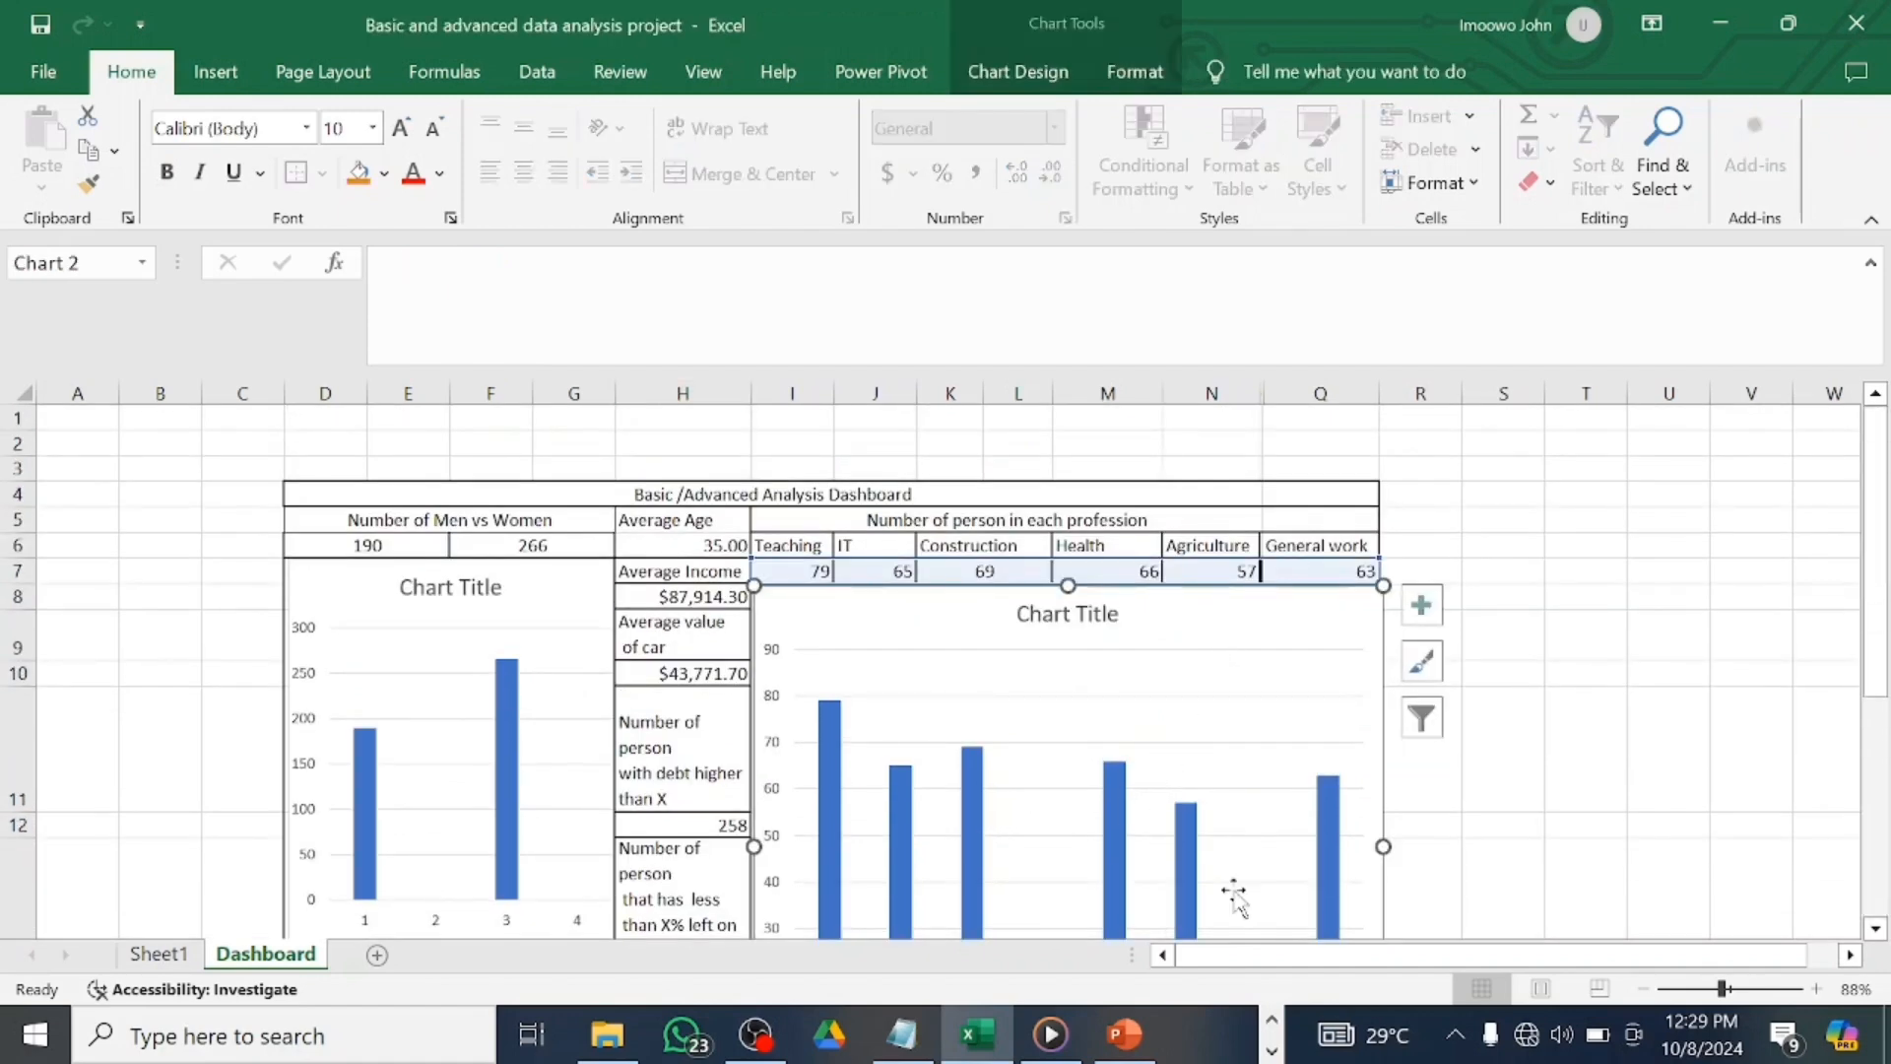
pyautogui.scroll(-2, 1241, 734)
pyautogui.moveTo(1721, 988); pyautogui.dragTo(1709, 990)
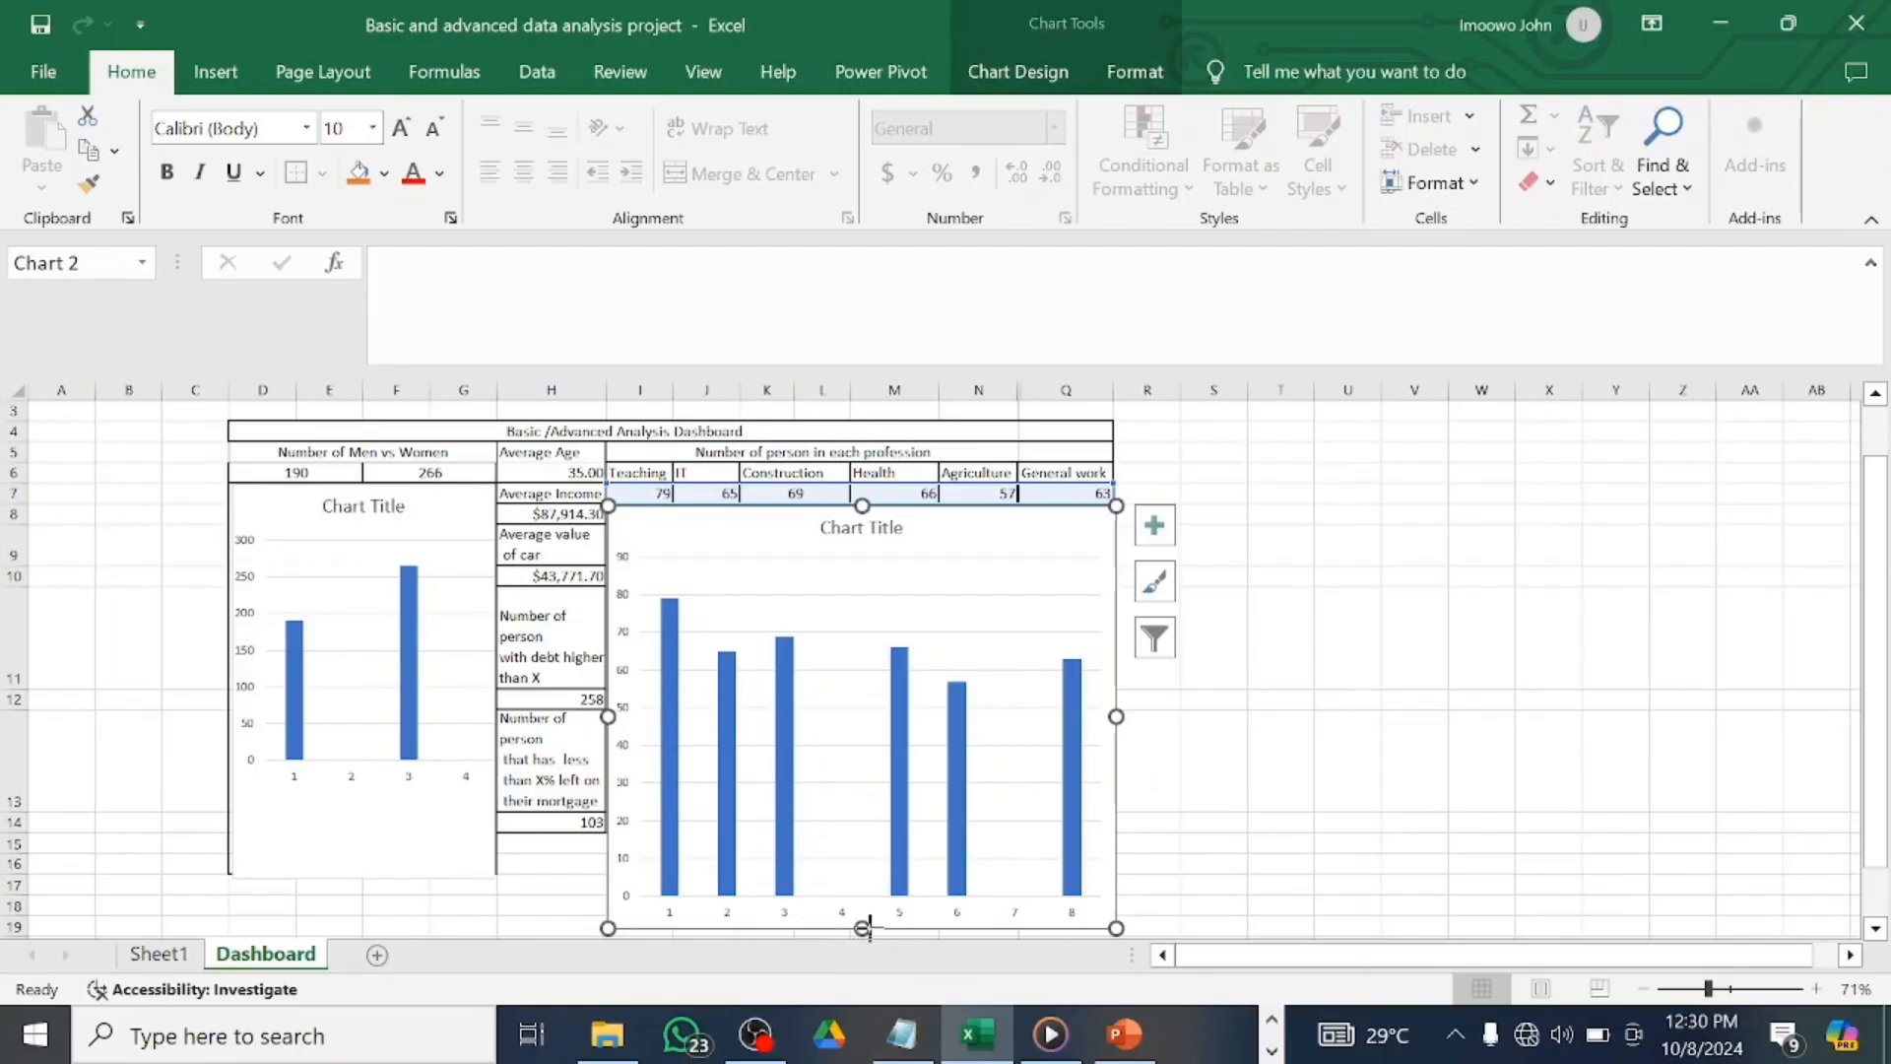
pyautogui.moveTo(864, 928); pyautogui.dragTo(911, 891)
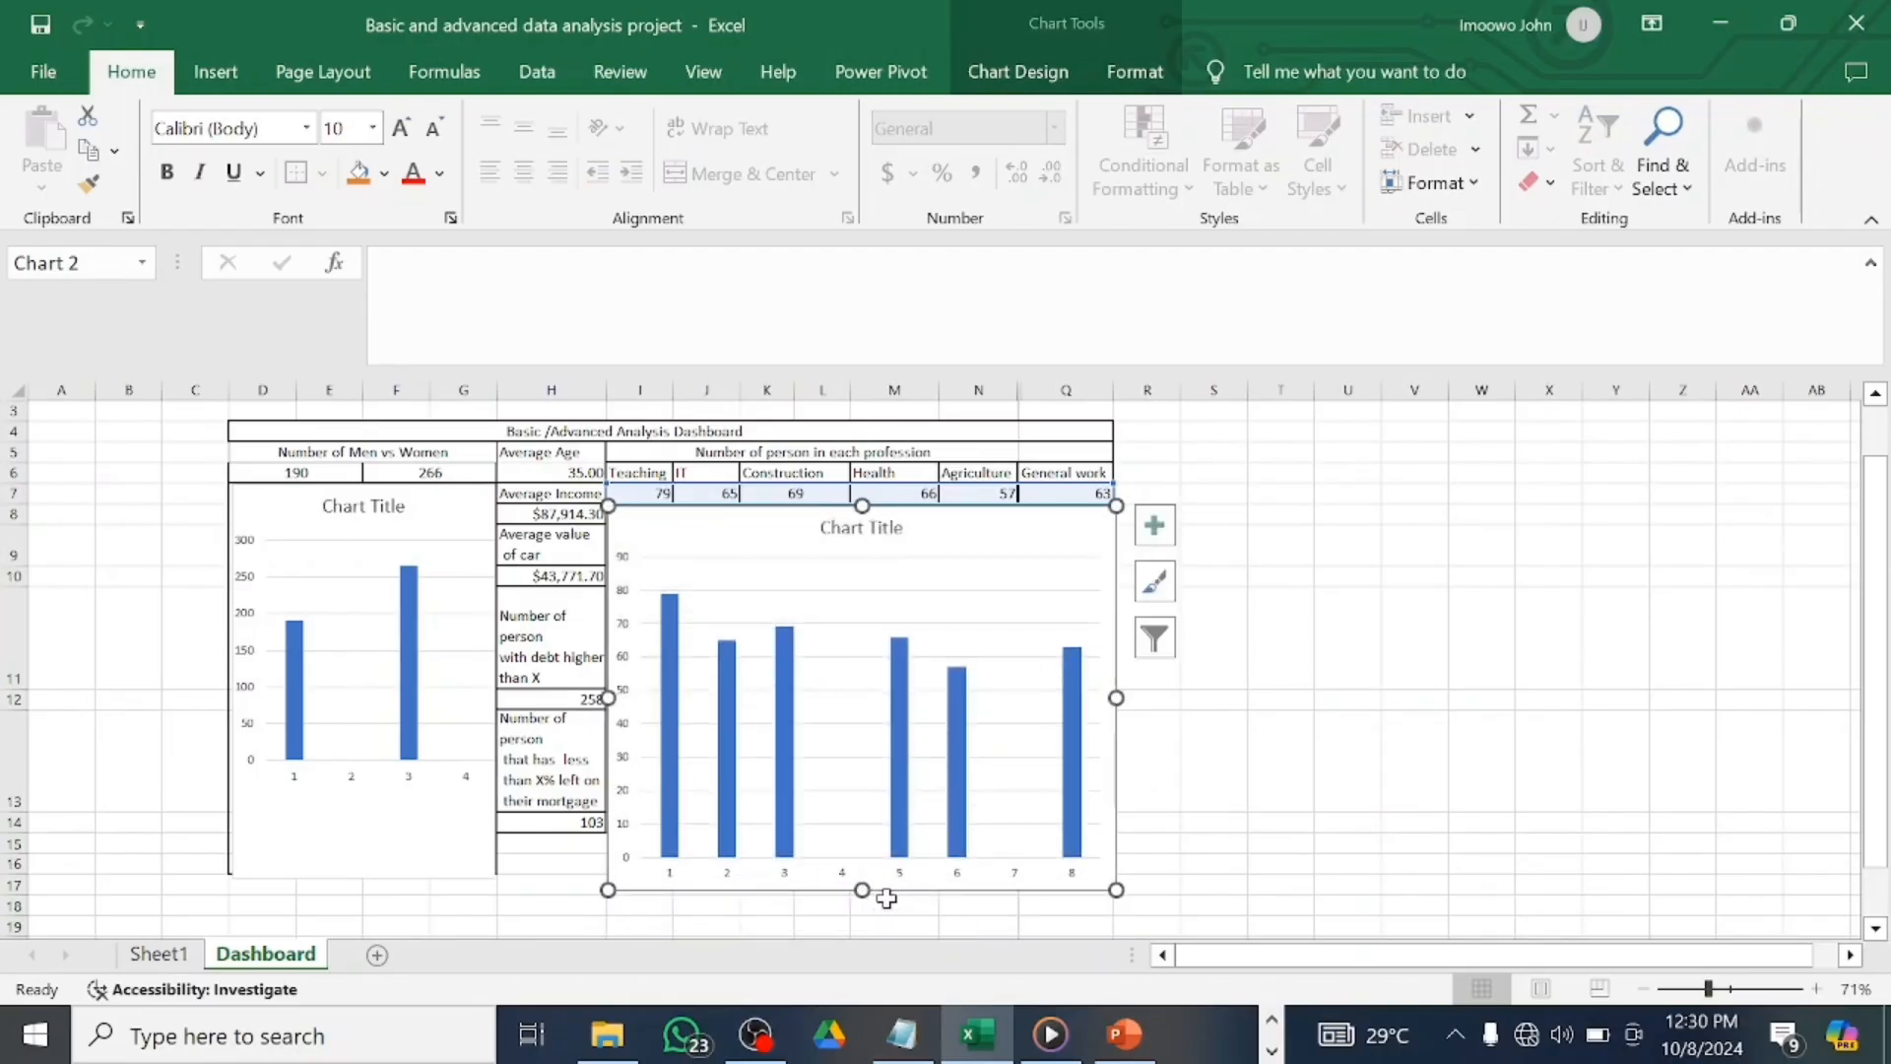
pyautogui.moveTo(849, 891); pyautogui.dragTo(861, 873)
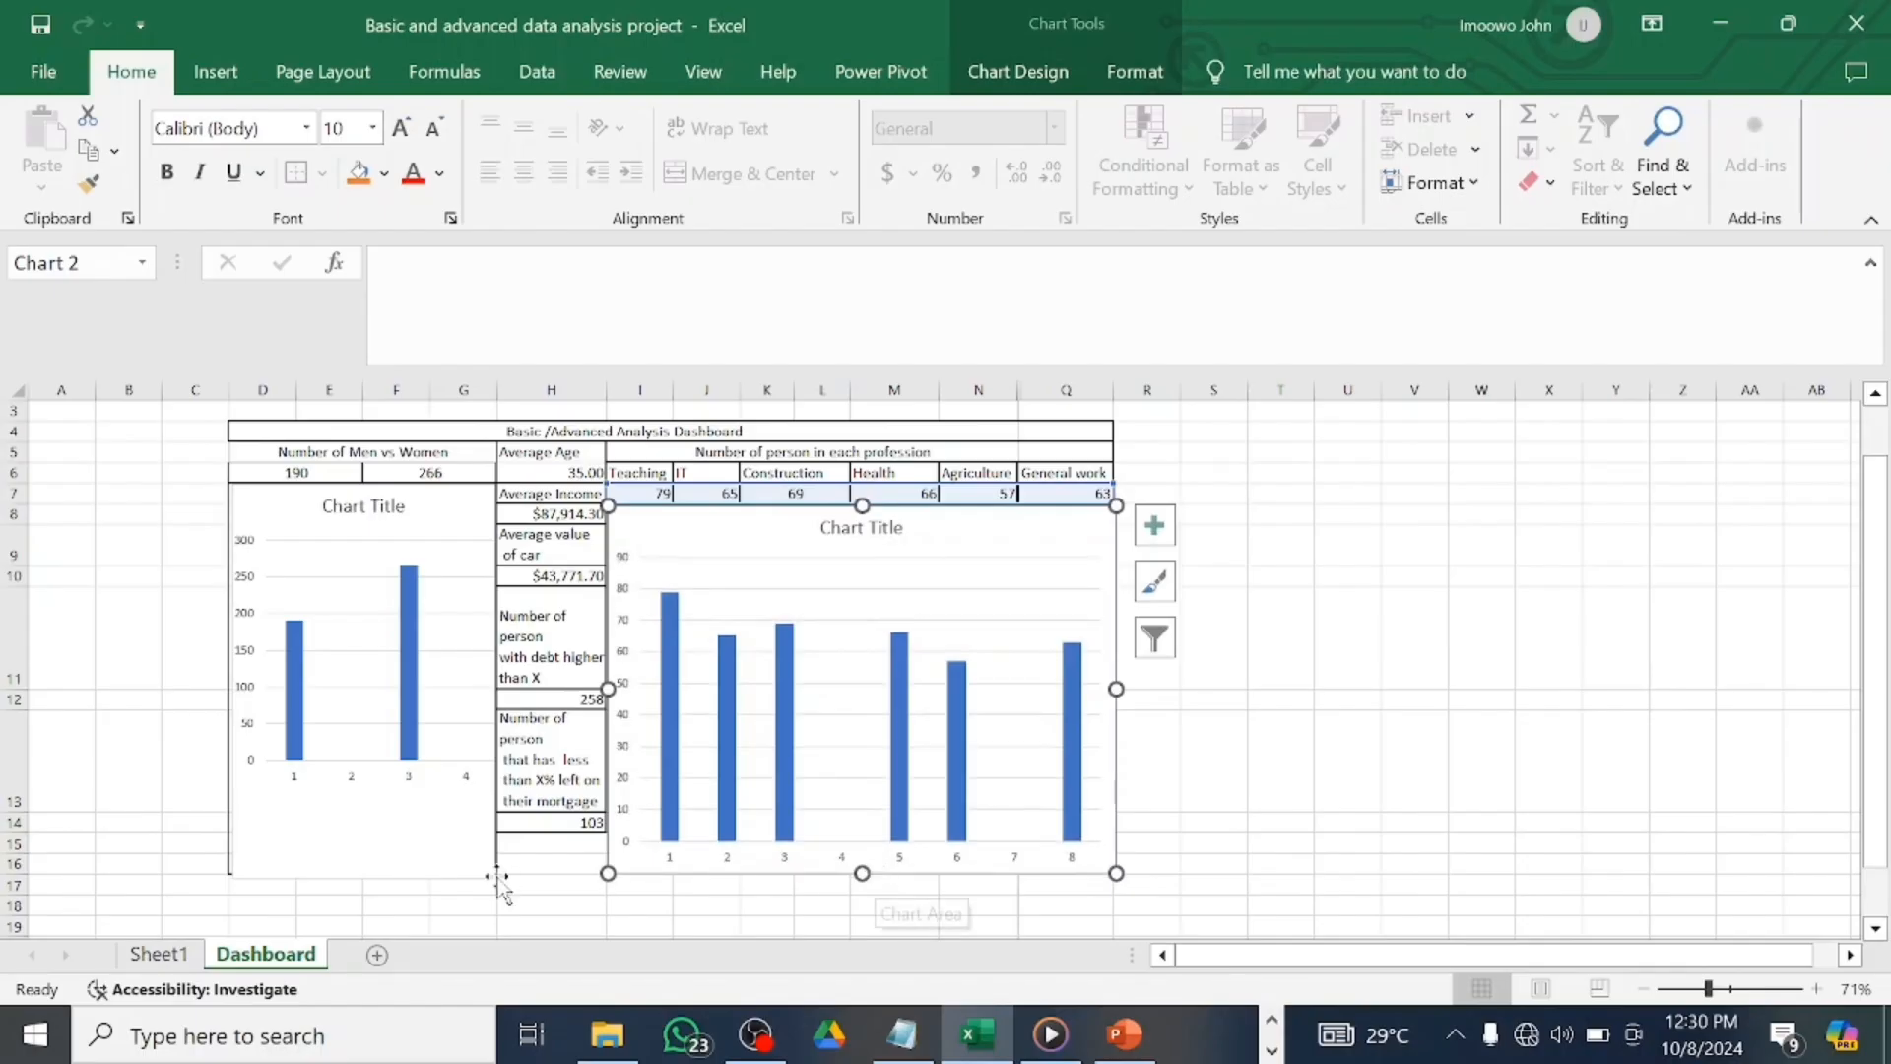
# Resize the Men vs Women chart so its bottom aligns with the profession chart near row 16.
pyautogui.click(451, 872)
pyautogui.moveTo(364, 876); pyautogui.dragTo(384, 836)
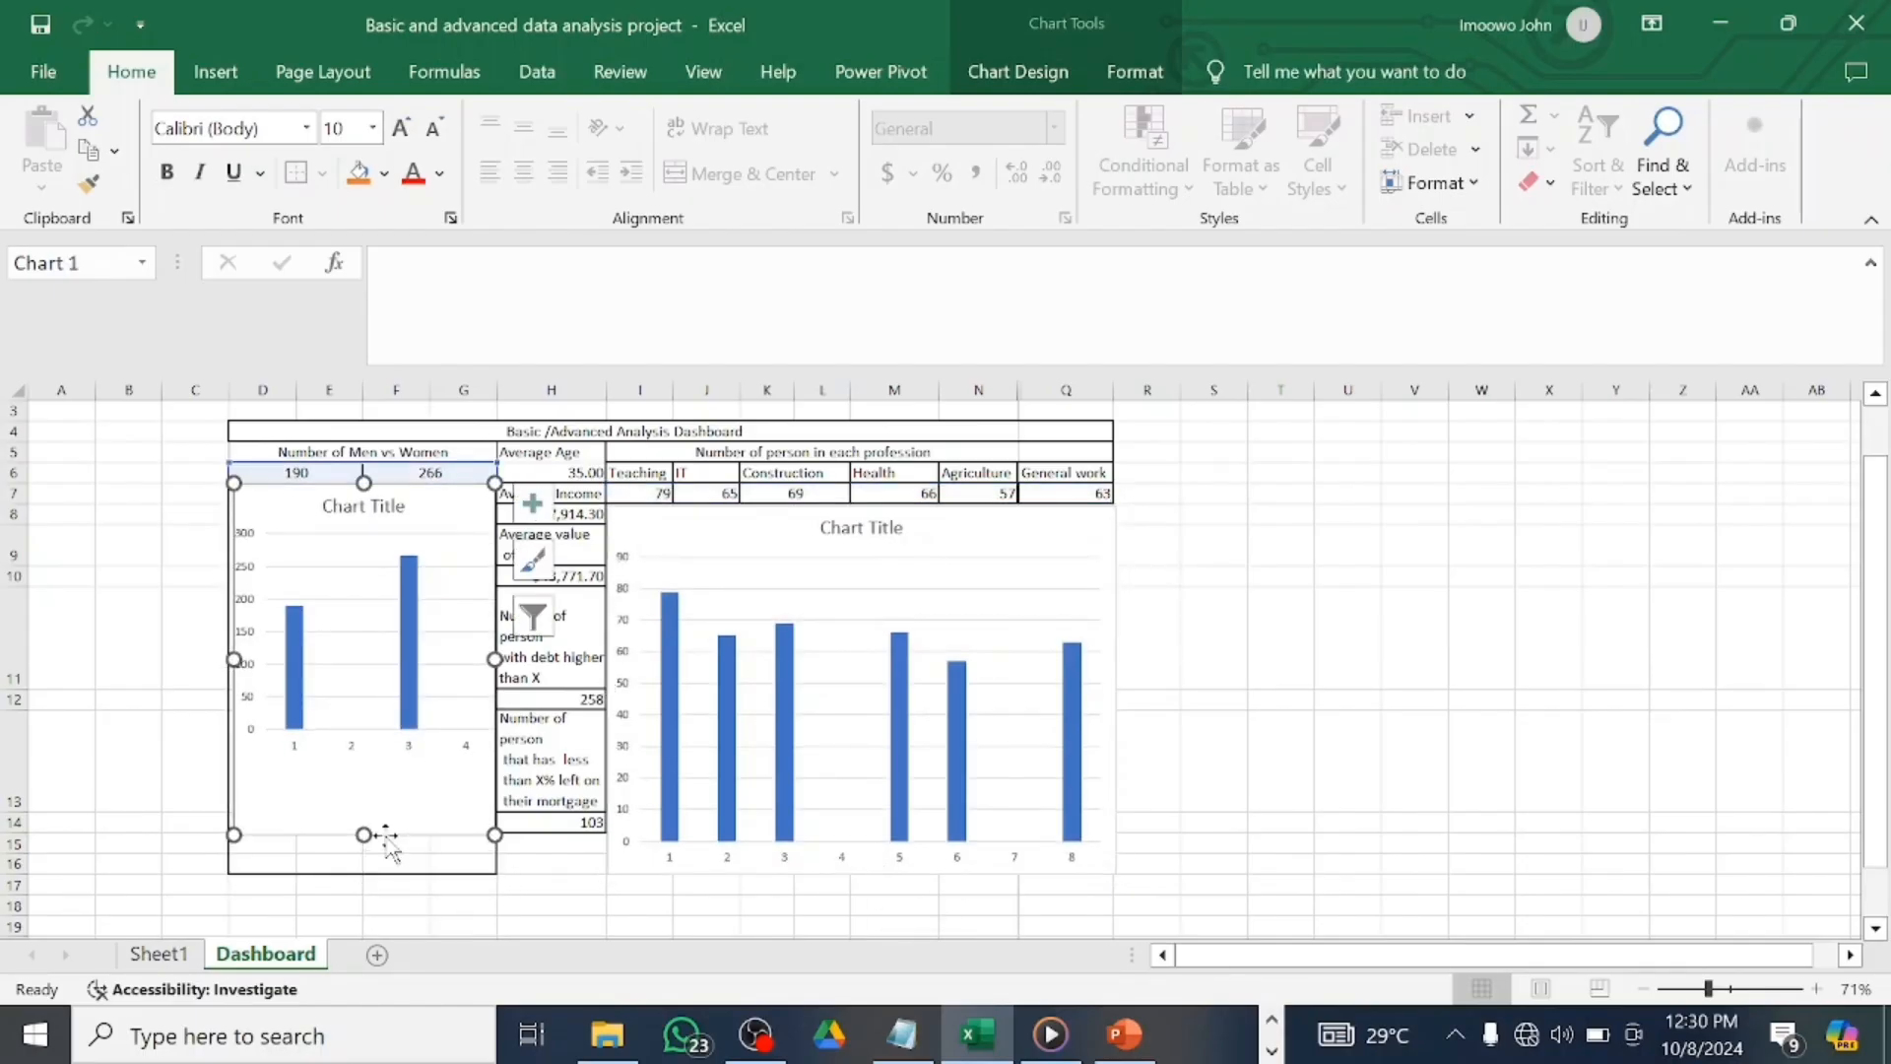
pyautogui.click(392, 883)
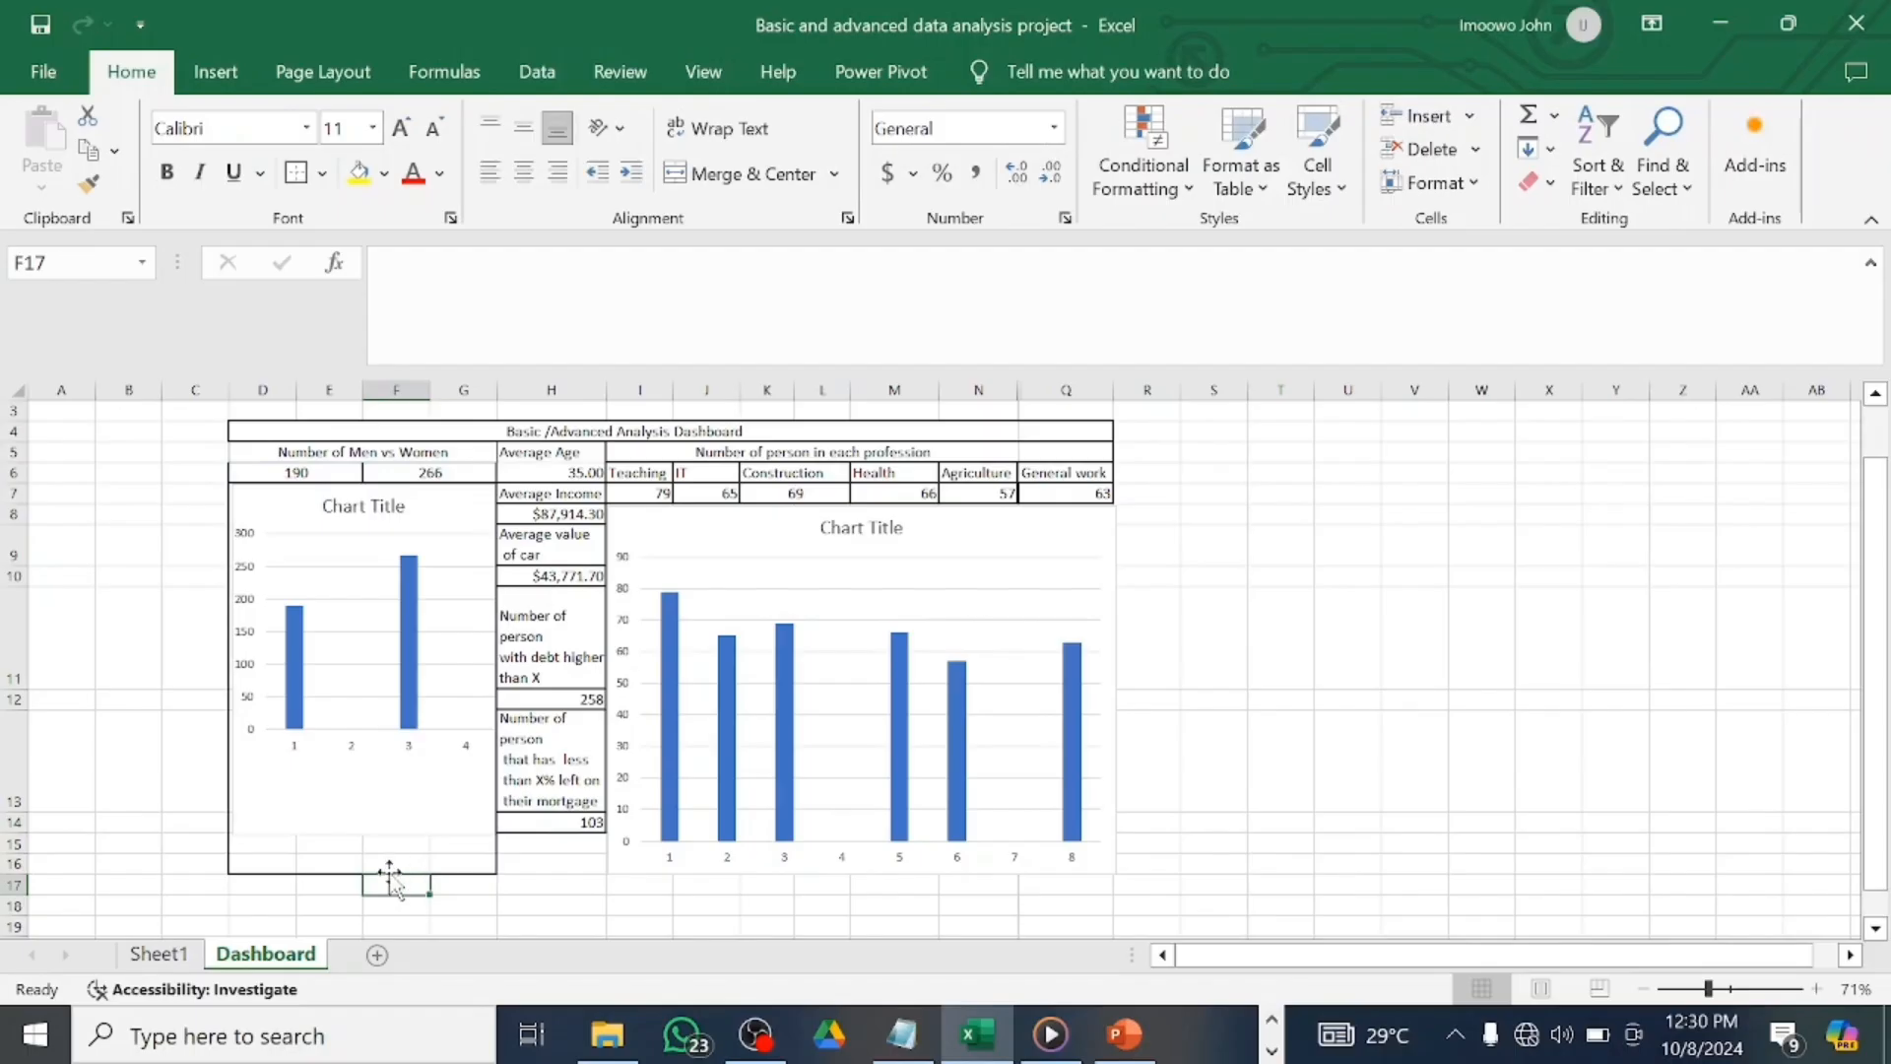
pyautogui.click(481, 855)
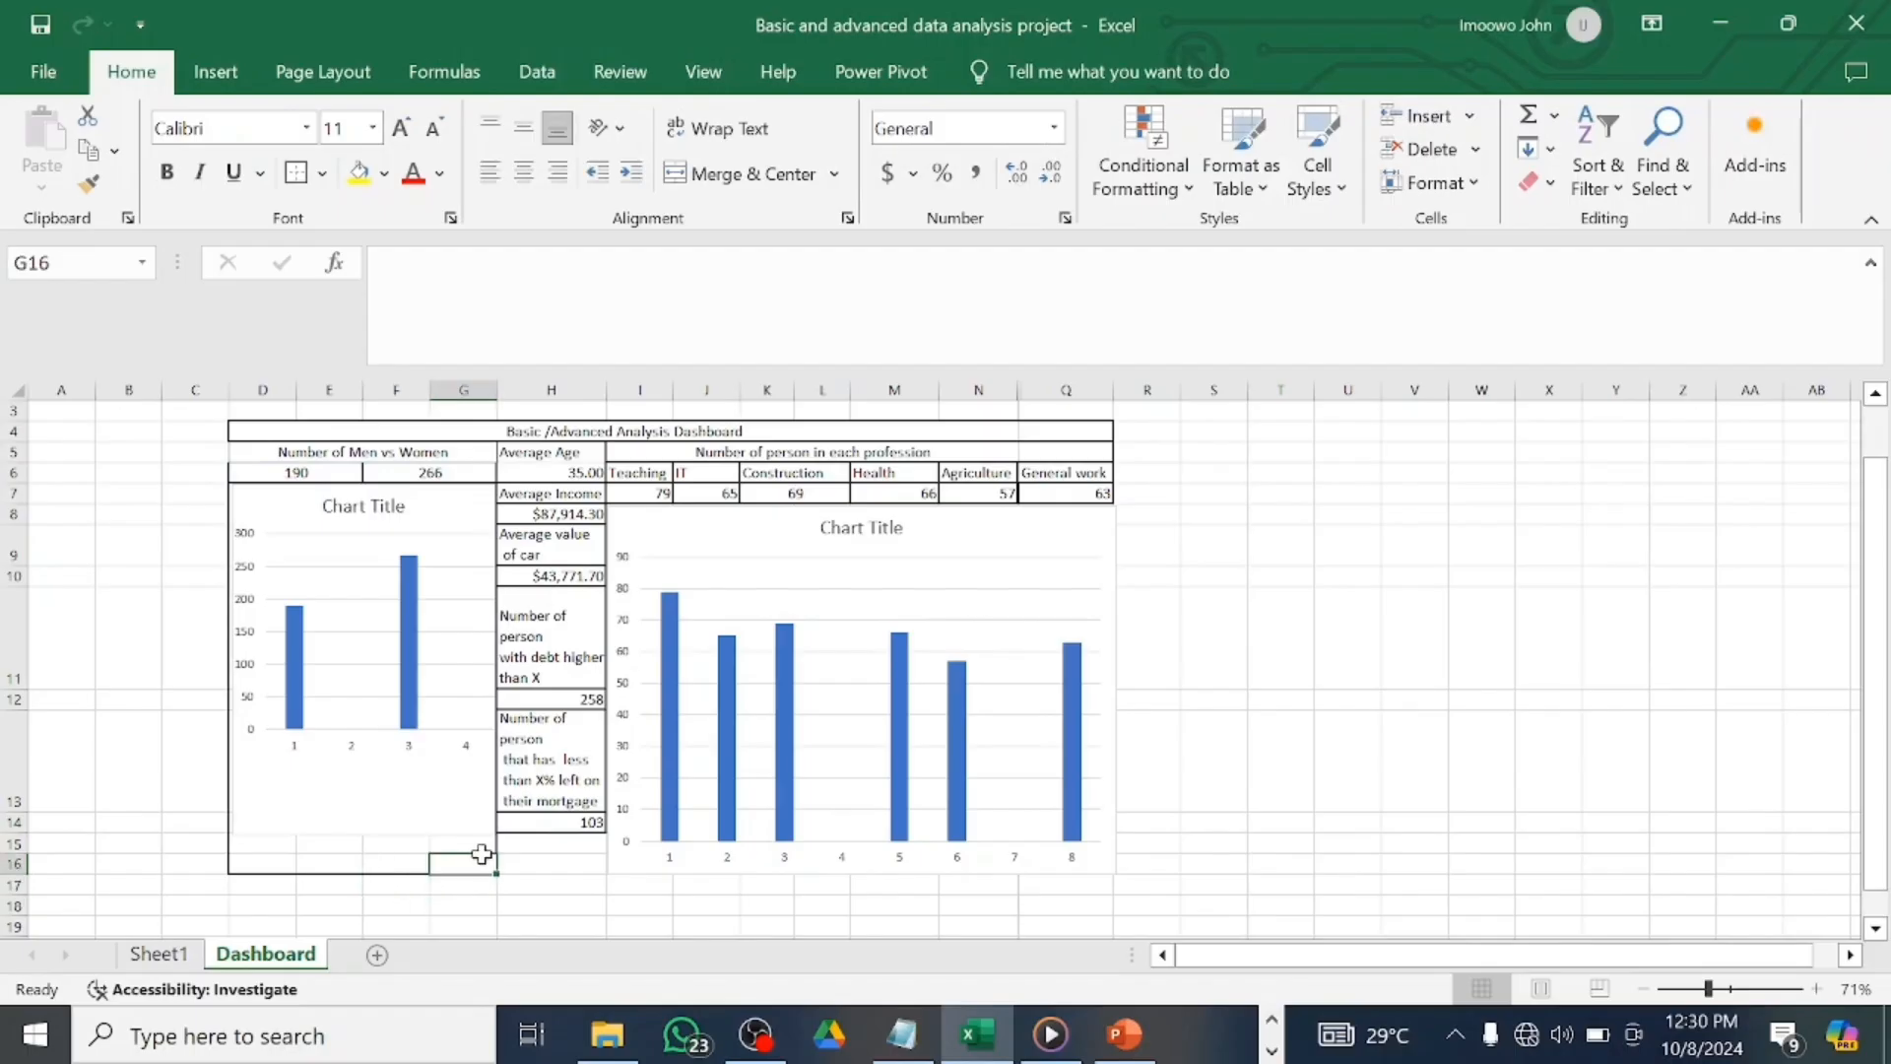
pyautogui.click(358, 818)
pyautogui.moveTo(364, 833); pyautogui.dragTo(363, 874)
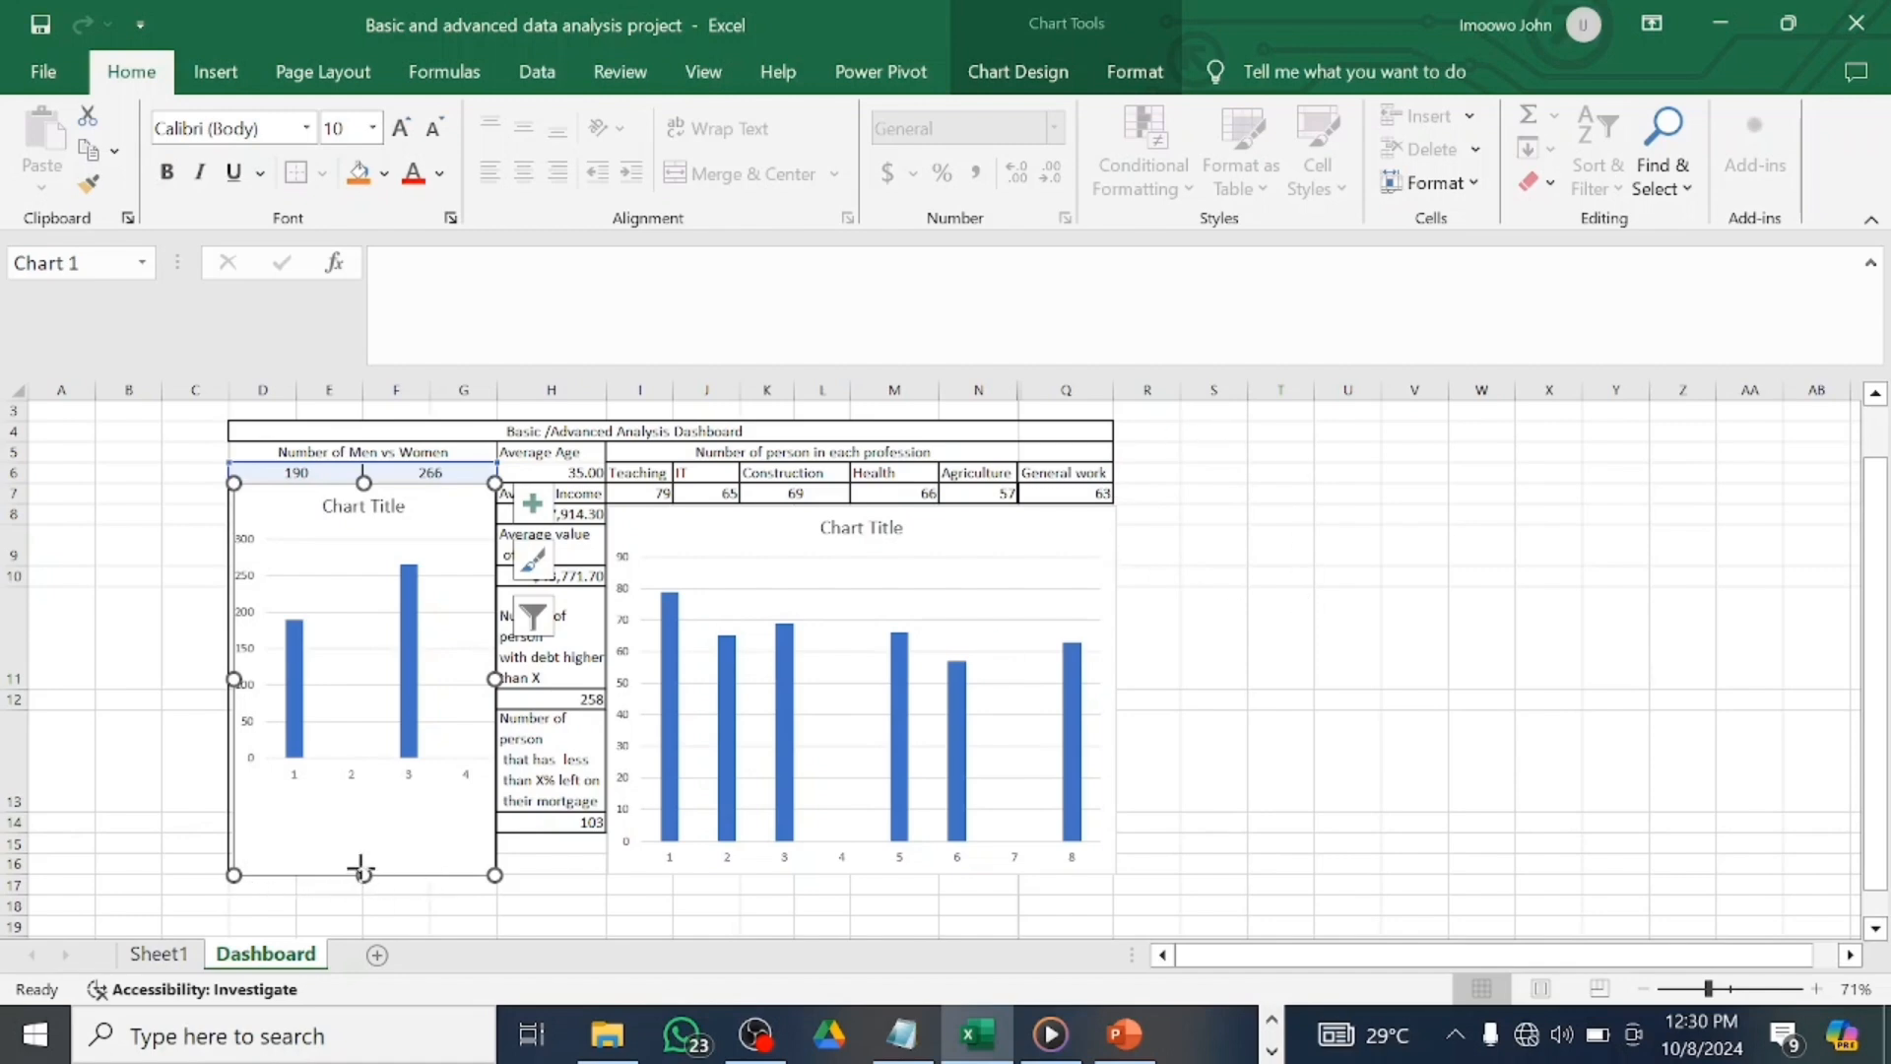
pyautogui.moveTo(360, 869); pyautogui.dragTo(364, 869)
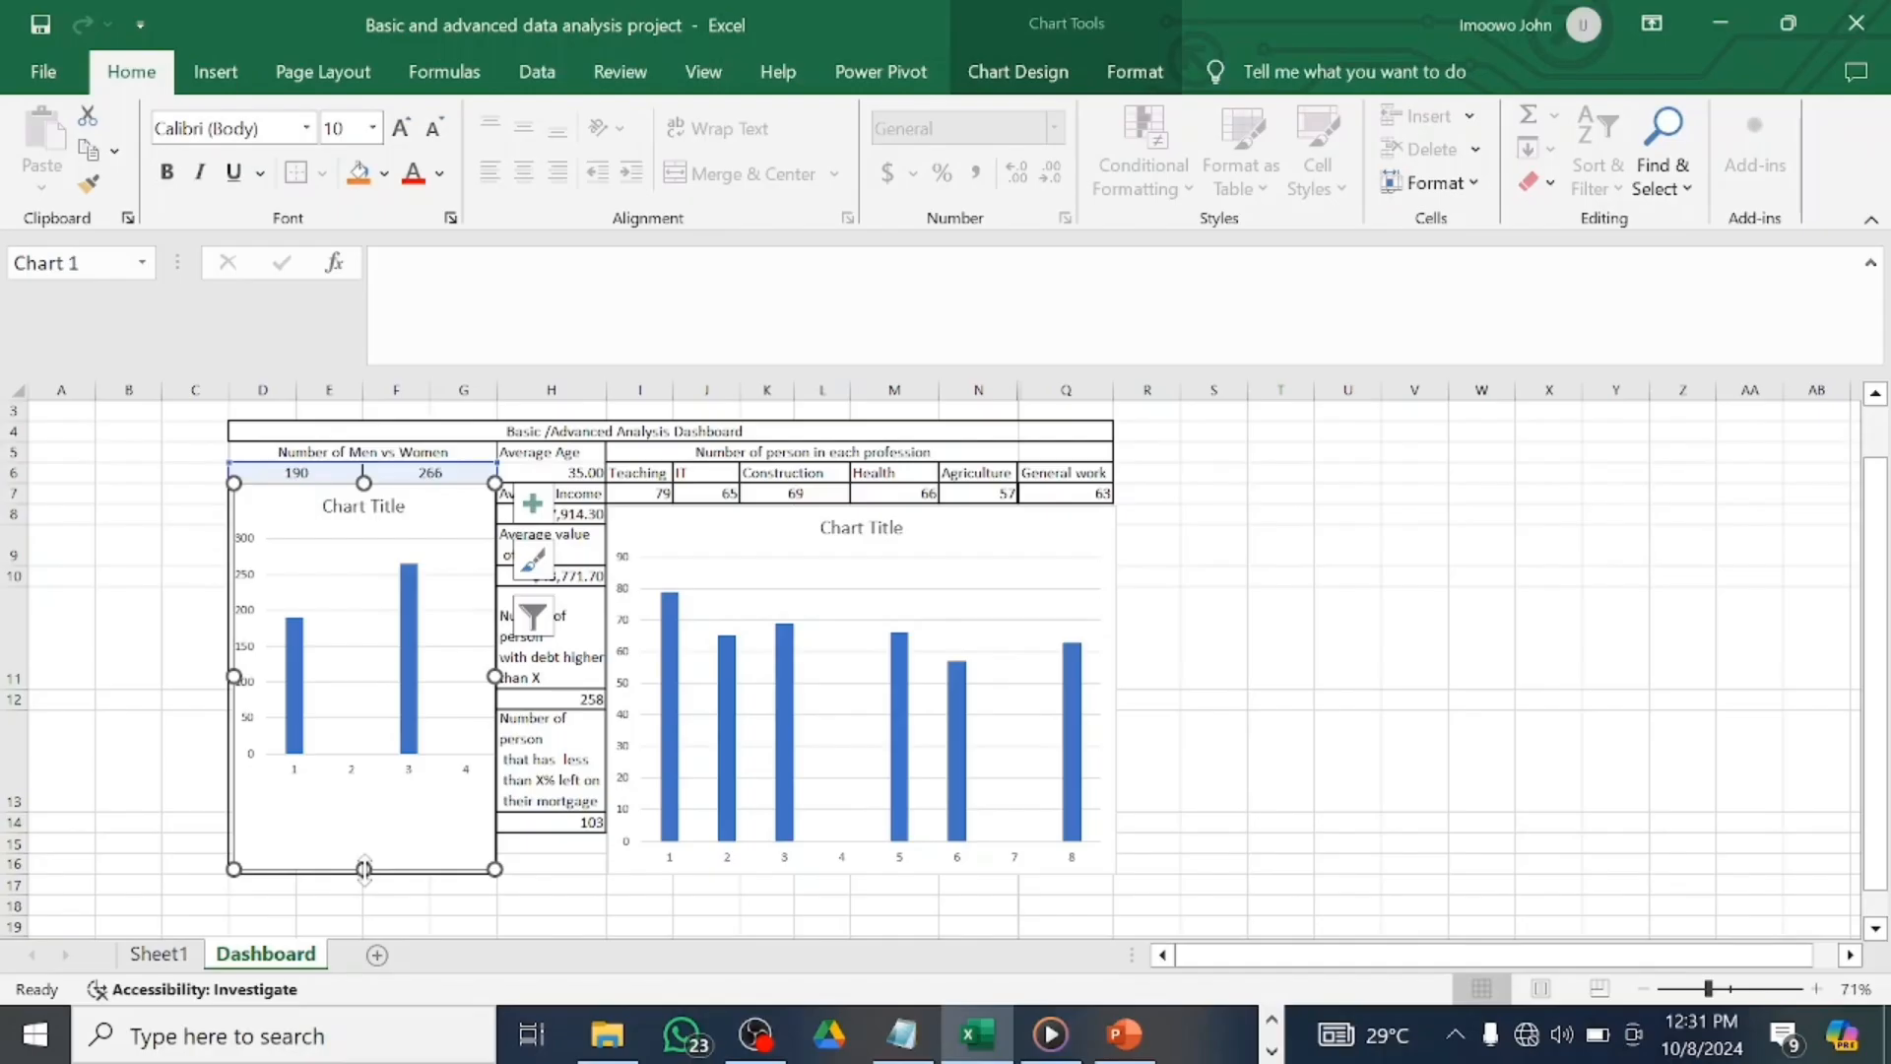
pyautogui.click(504, 885)
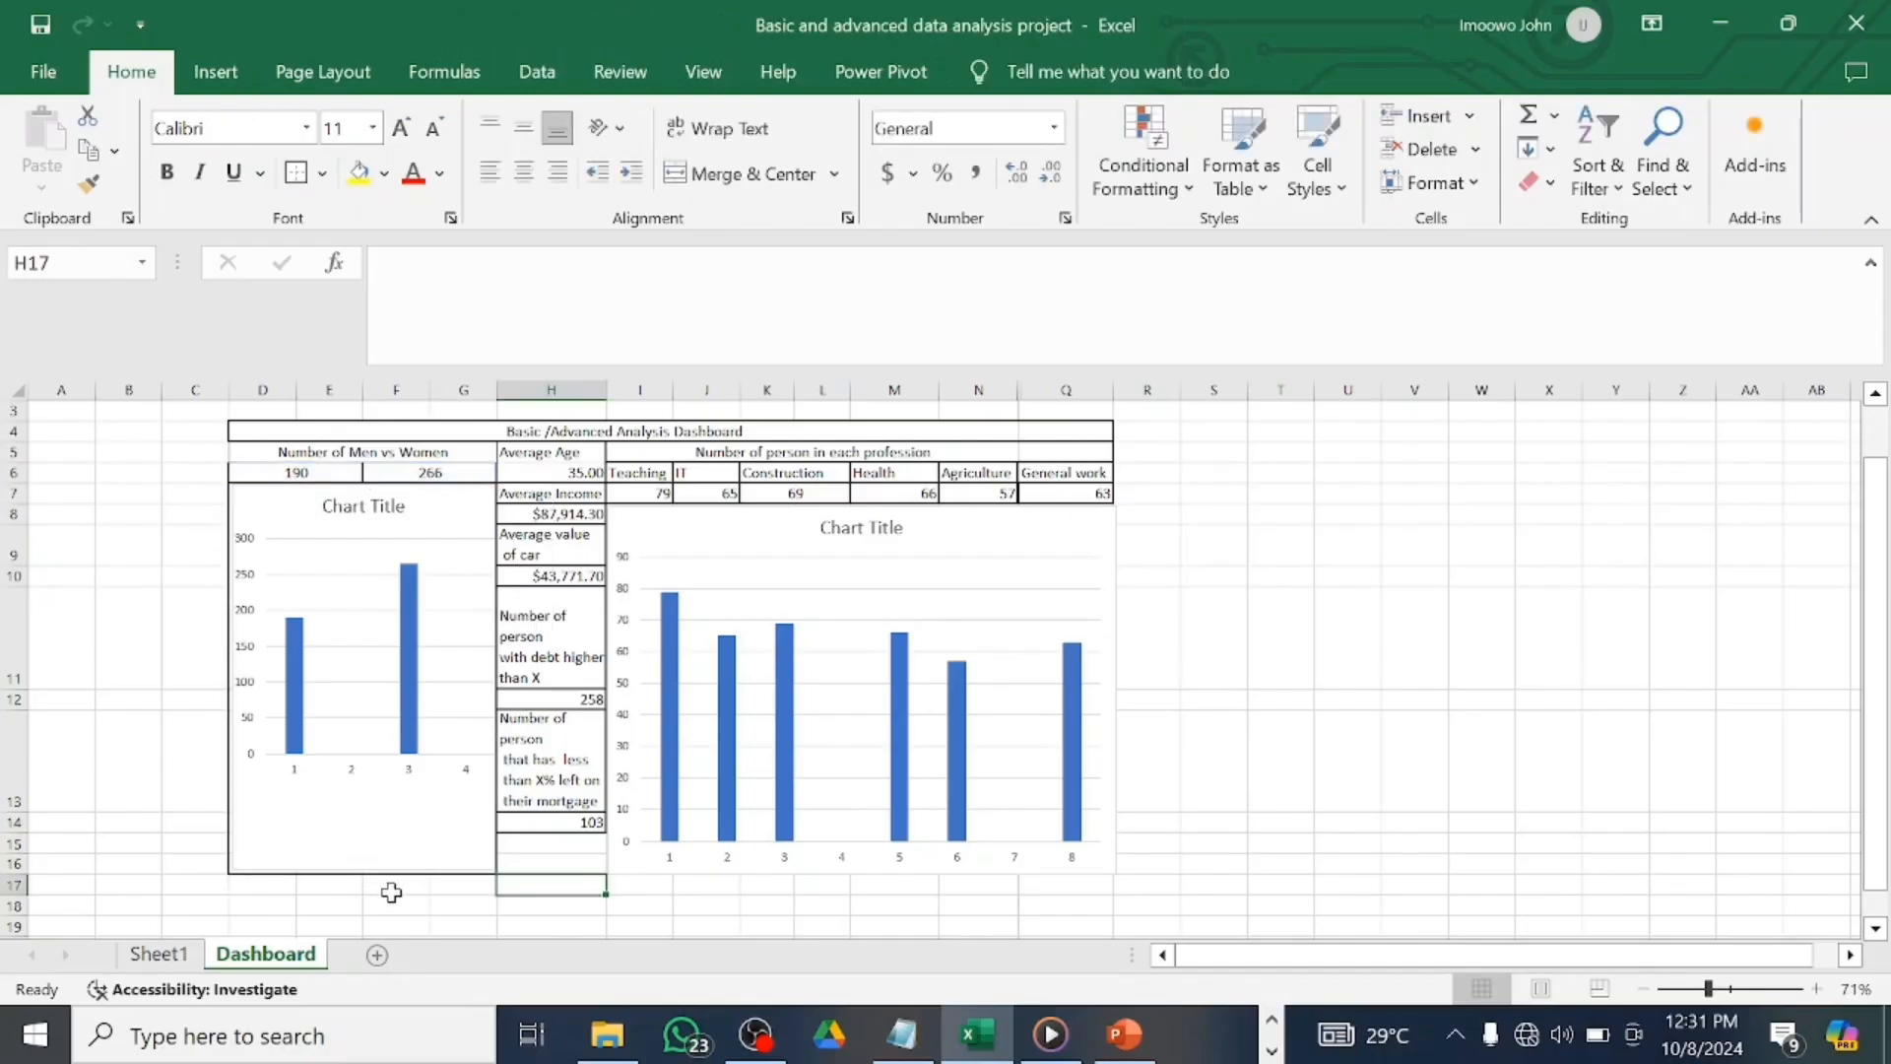
# Merge and centre H17 through Q17, keeping the sheet at 96% zoom.
pyautogui.moveTo(621, 896); pyautogui.dragTo(1083, 887)
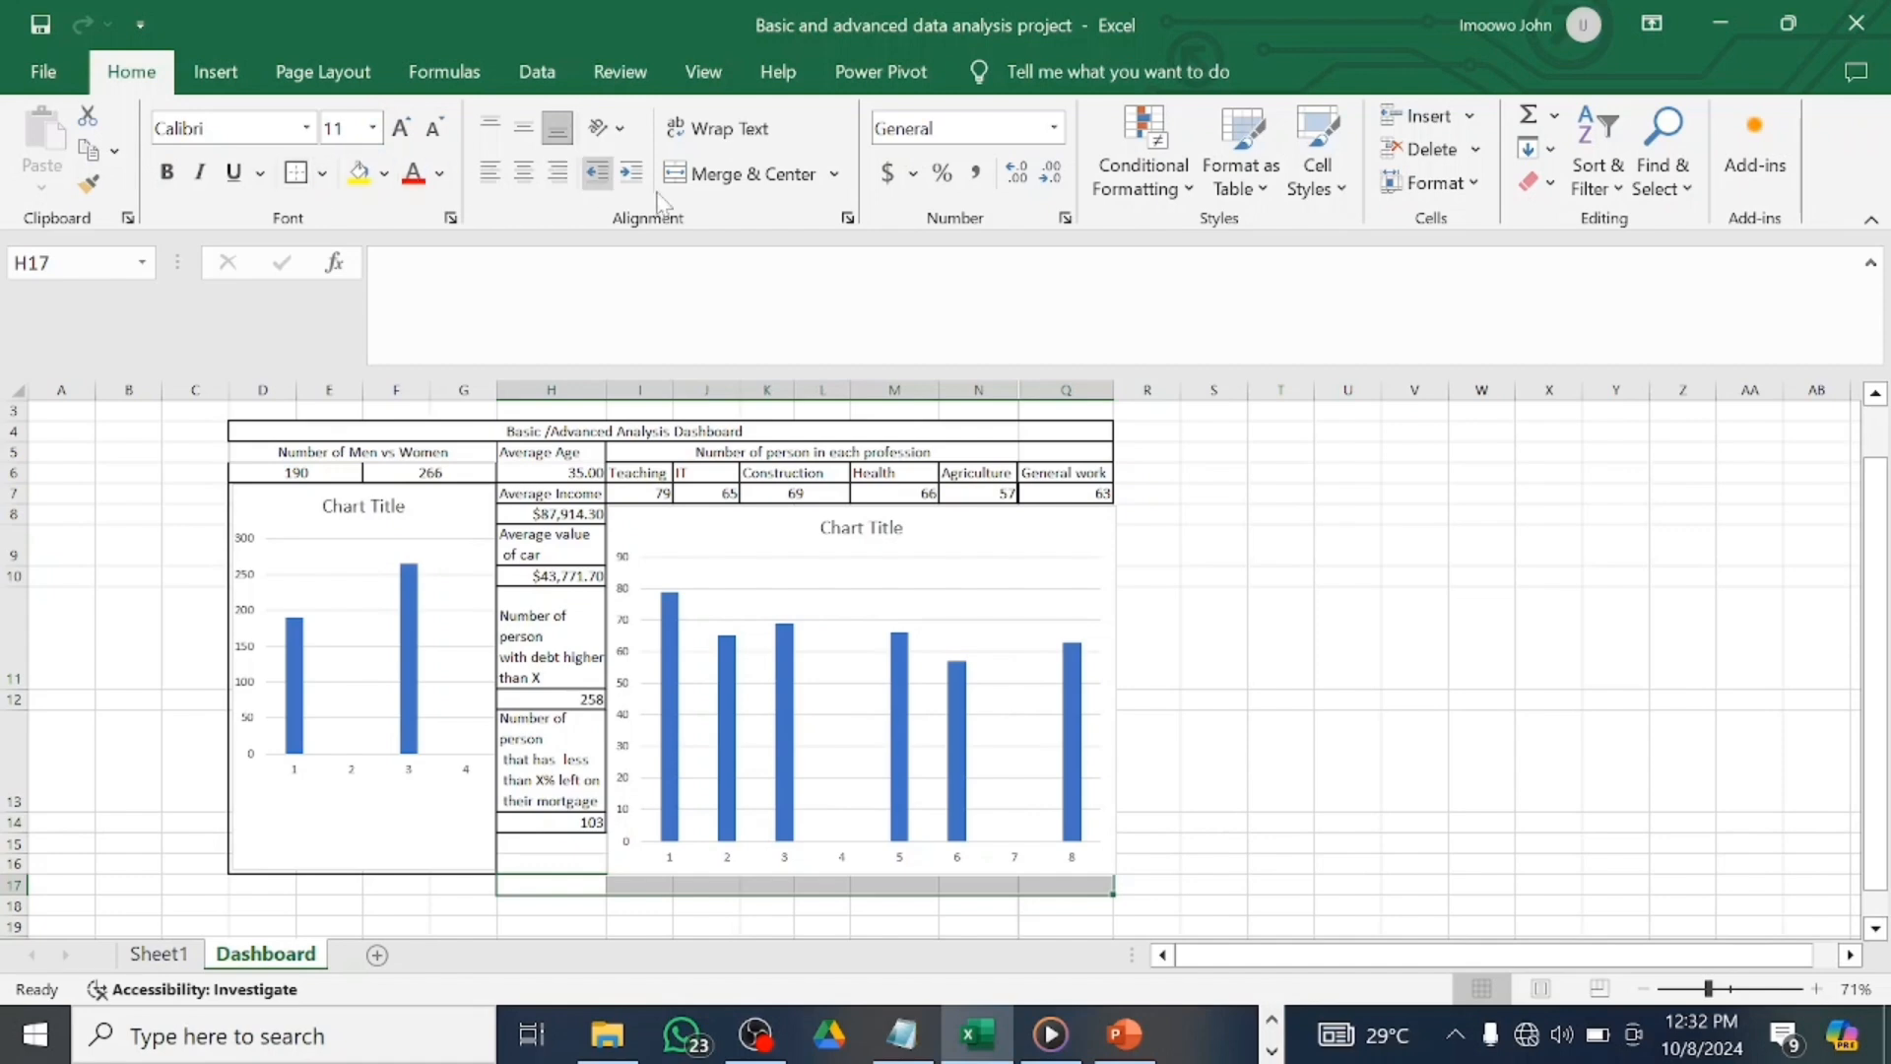
pyautogui.click(734, 173)
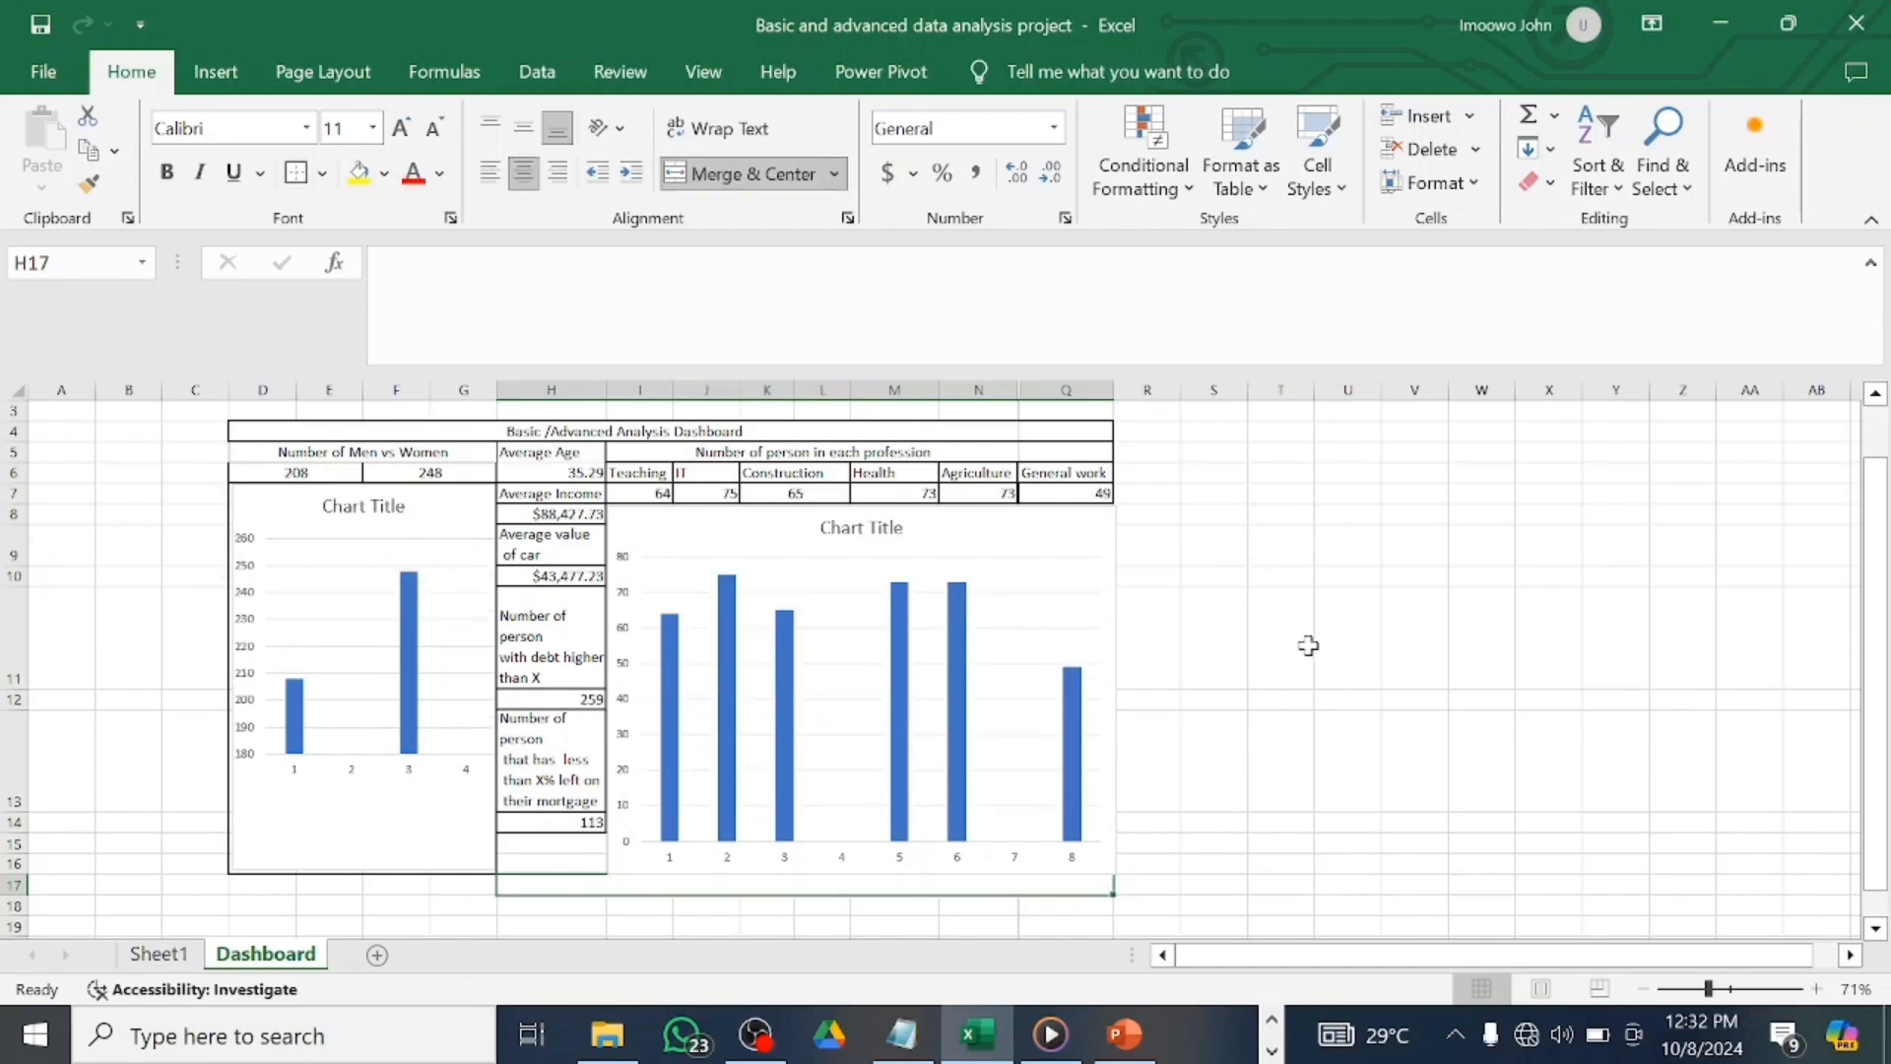
pyautogui.click(1736, 989)
pyautogui.click(1728, 989)
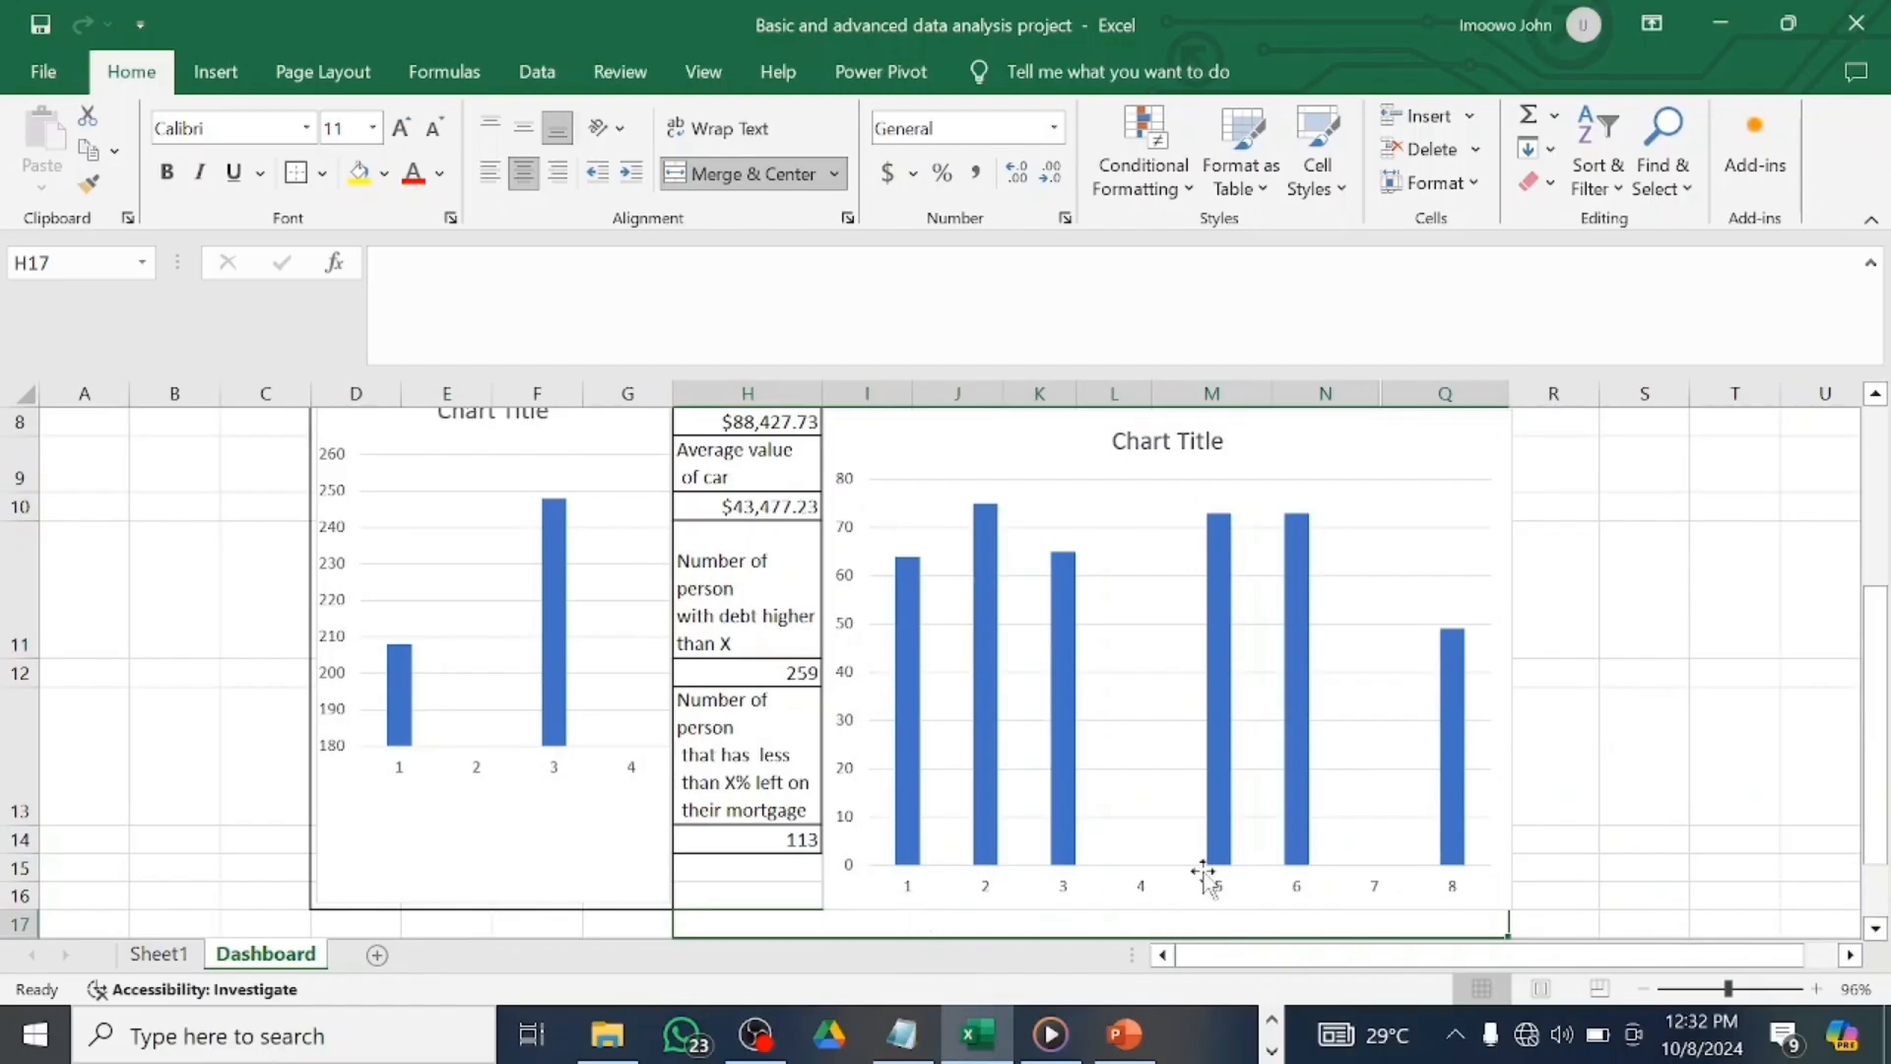
# Nudge the profession chart's bottom edge up slightly.
pyautogui.click(1487, 798)
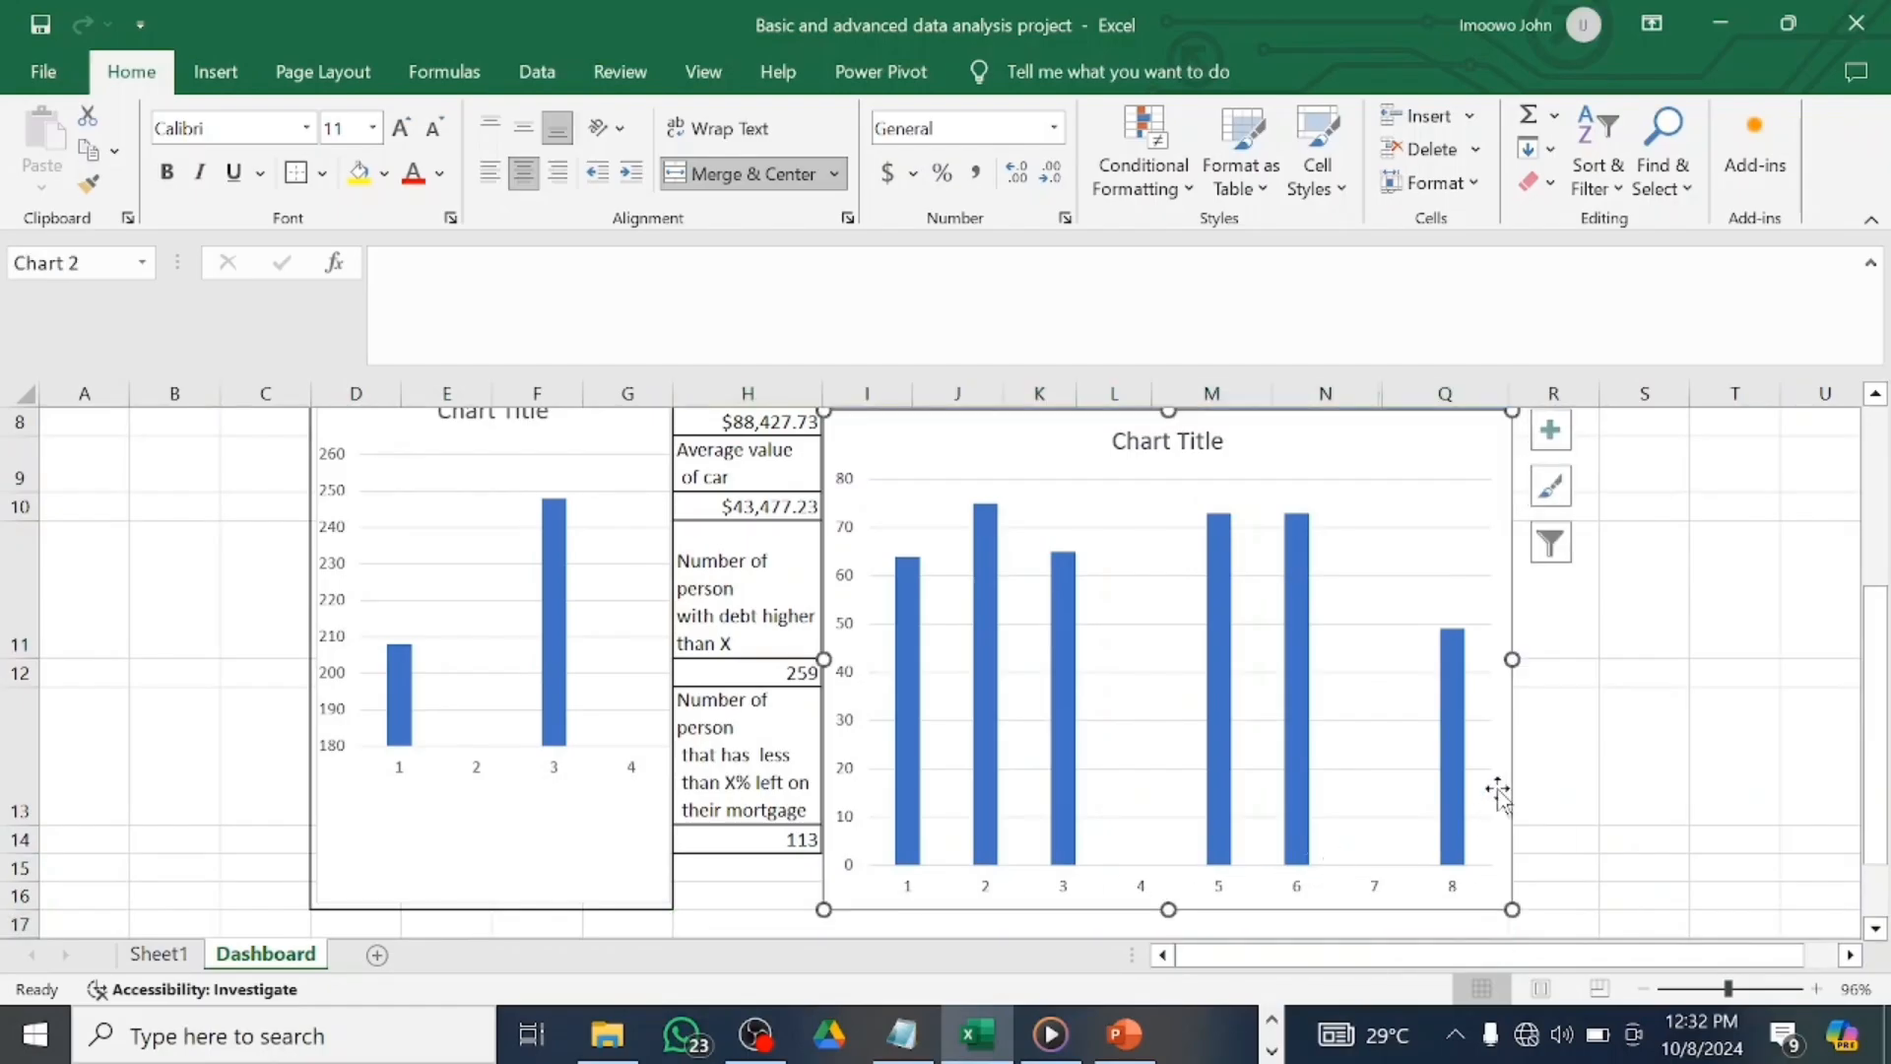
pyautogui.moveTo(1168, 908); pyautogui.dragTo(1169, 904)
pyautogui.click(1093, 924)
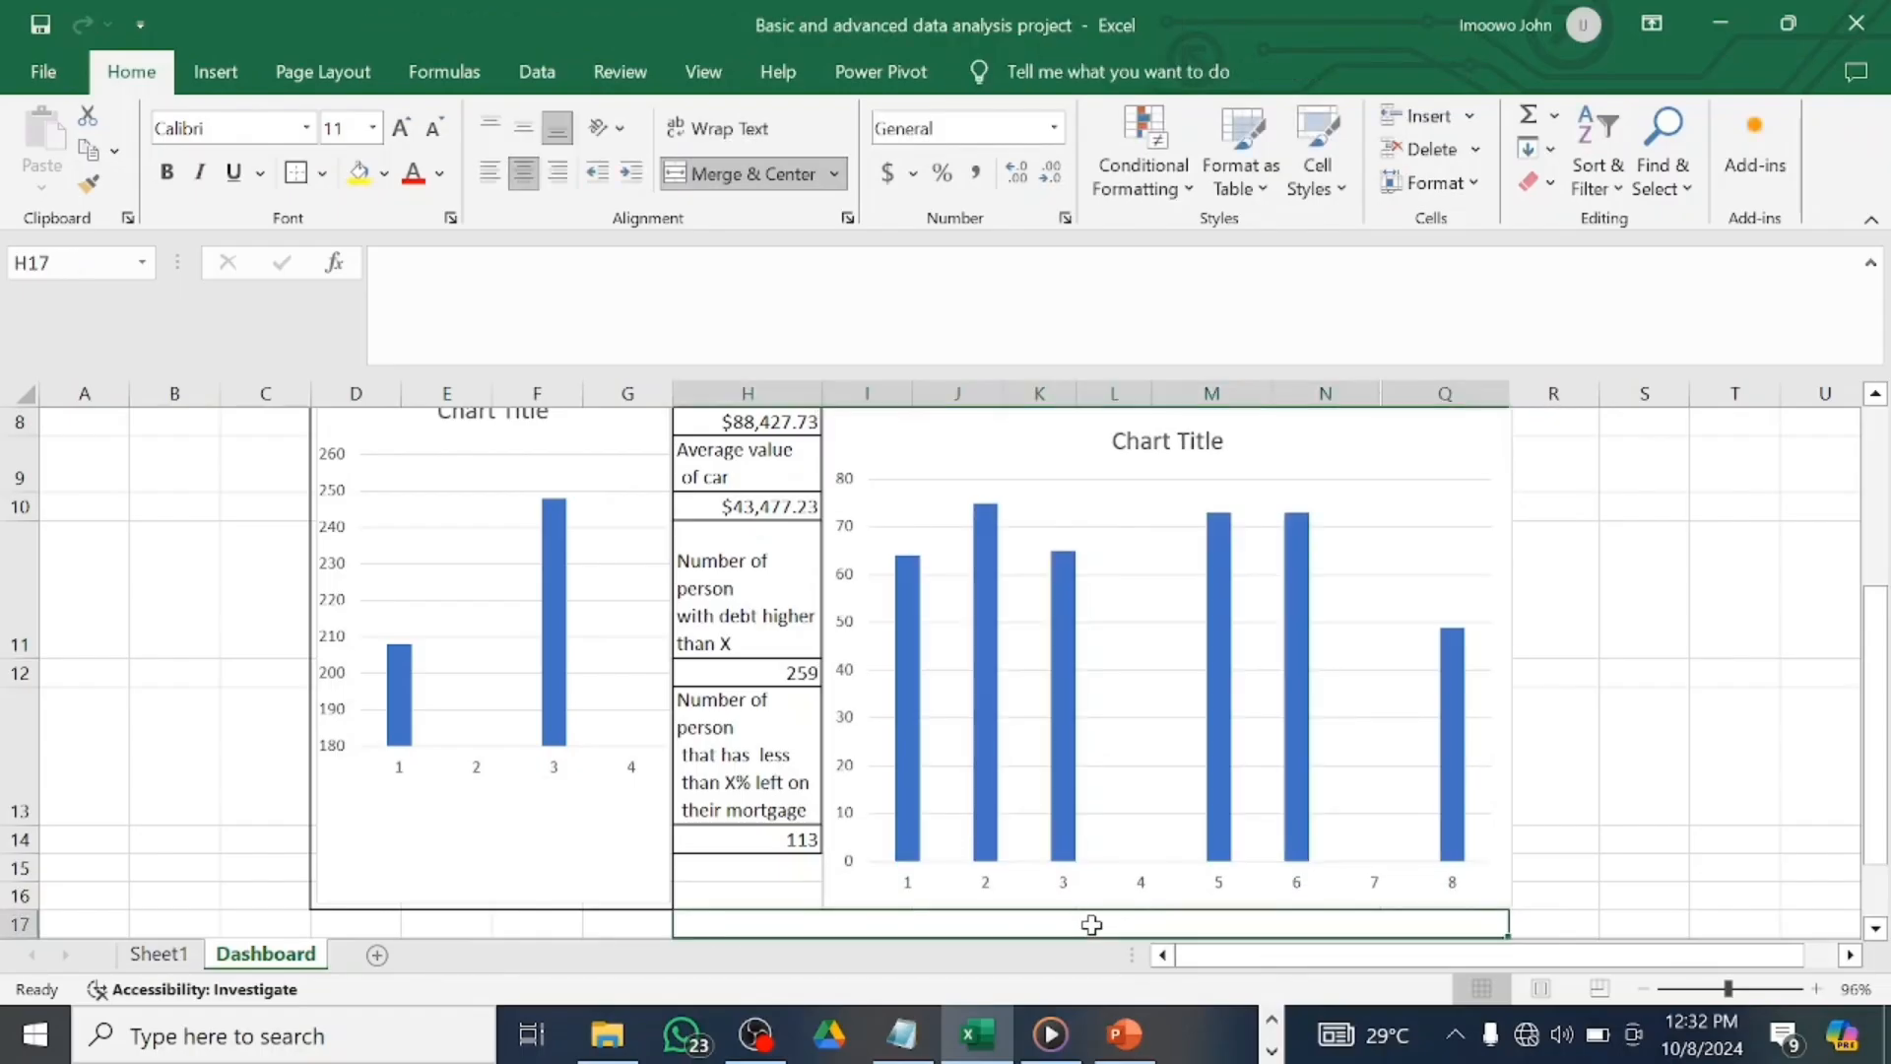
# Enter the heading 'Average invome per Territory' in merged cell H17, then move to the row below.
pyautogui.write('Ave')
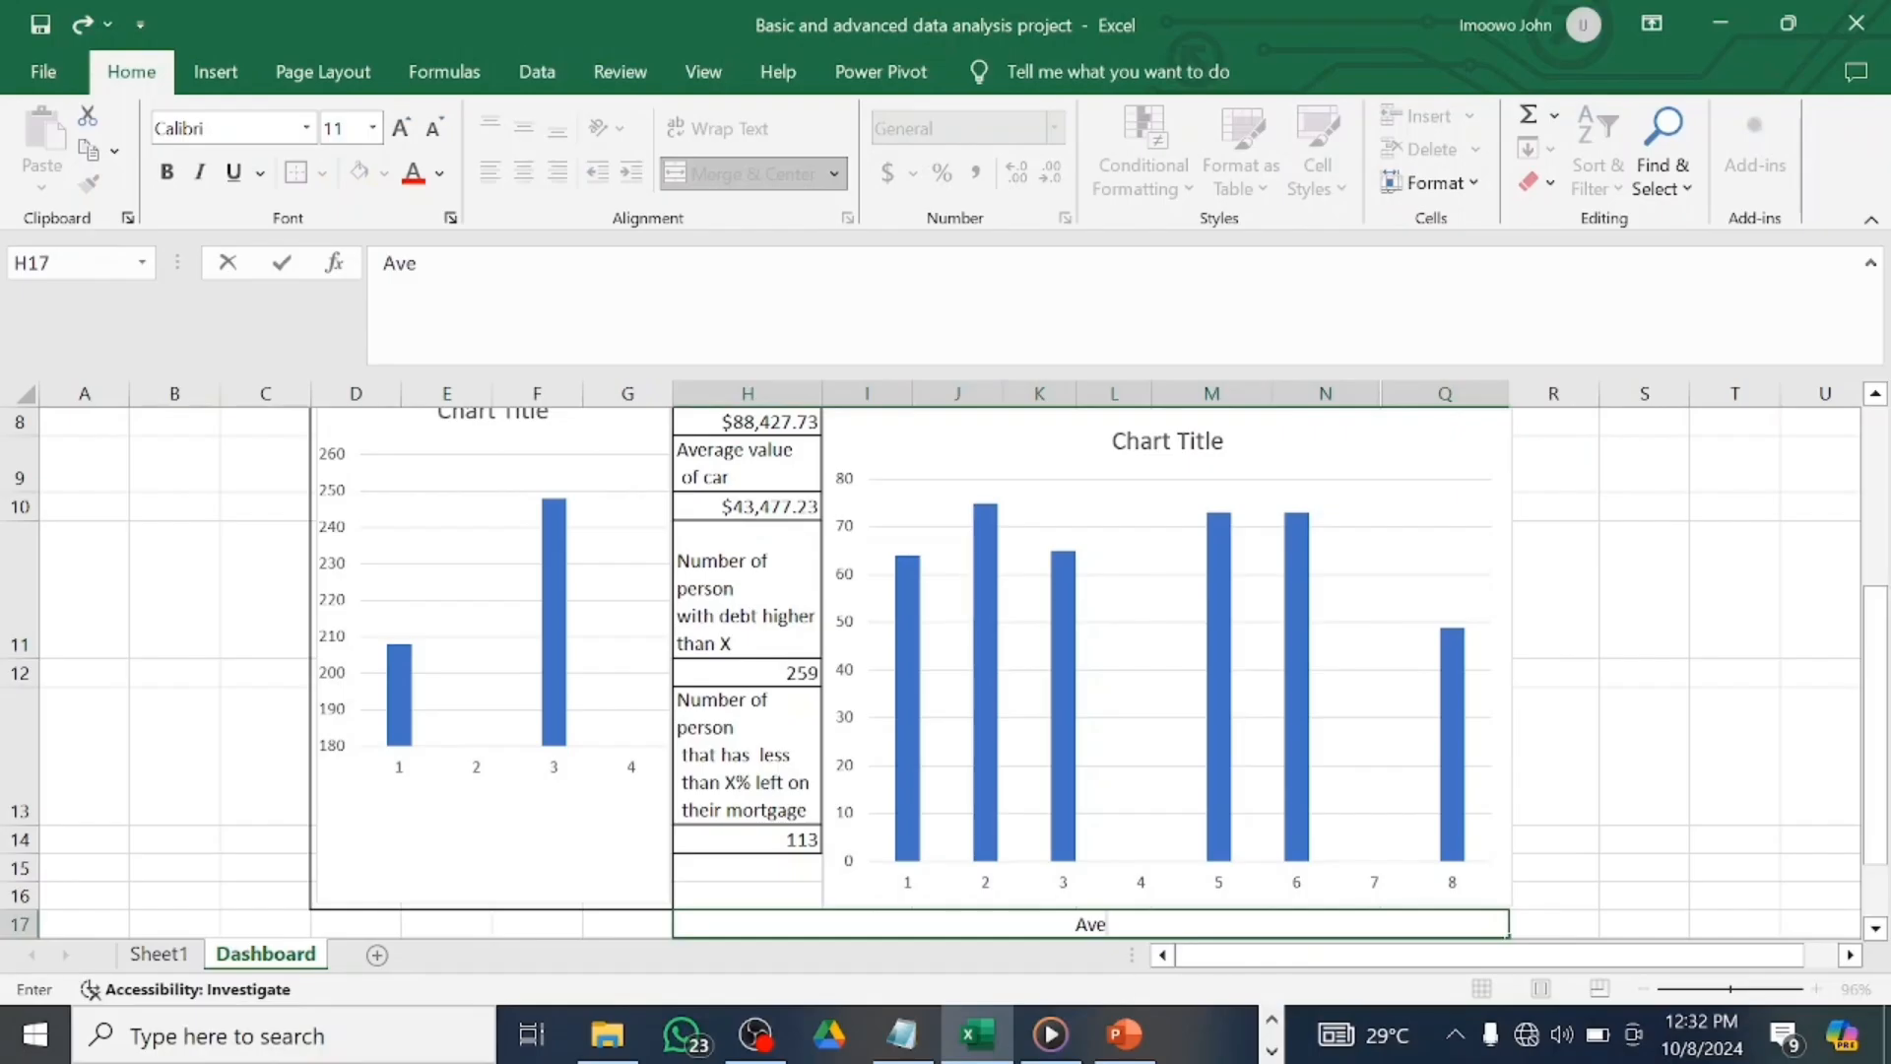
pyautogui.write('rage')
pyautogui.write(' i')
pyautogui.write('nv')
pyautogui.write('ome p')
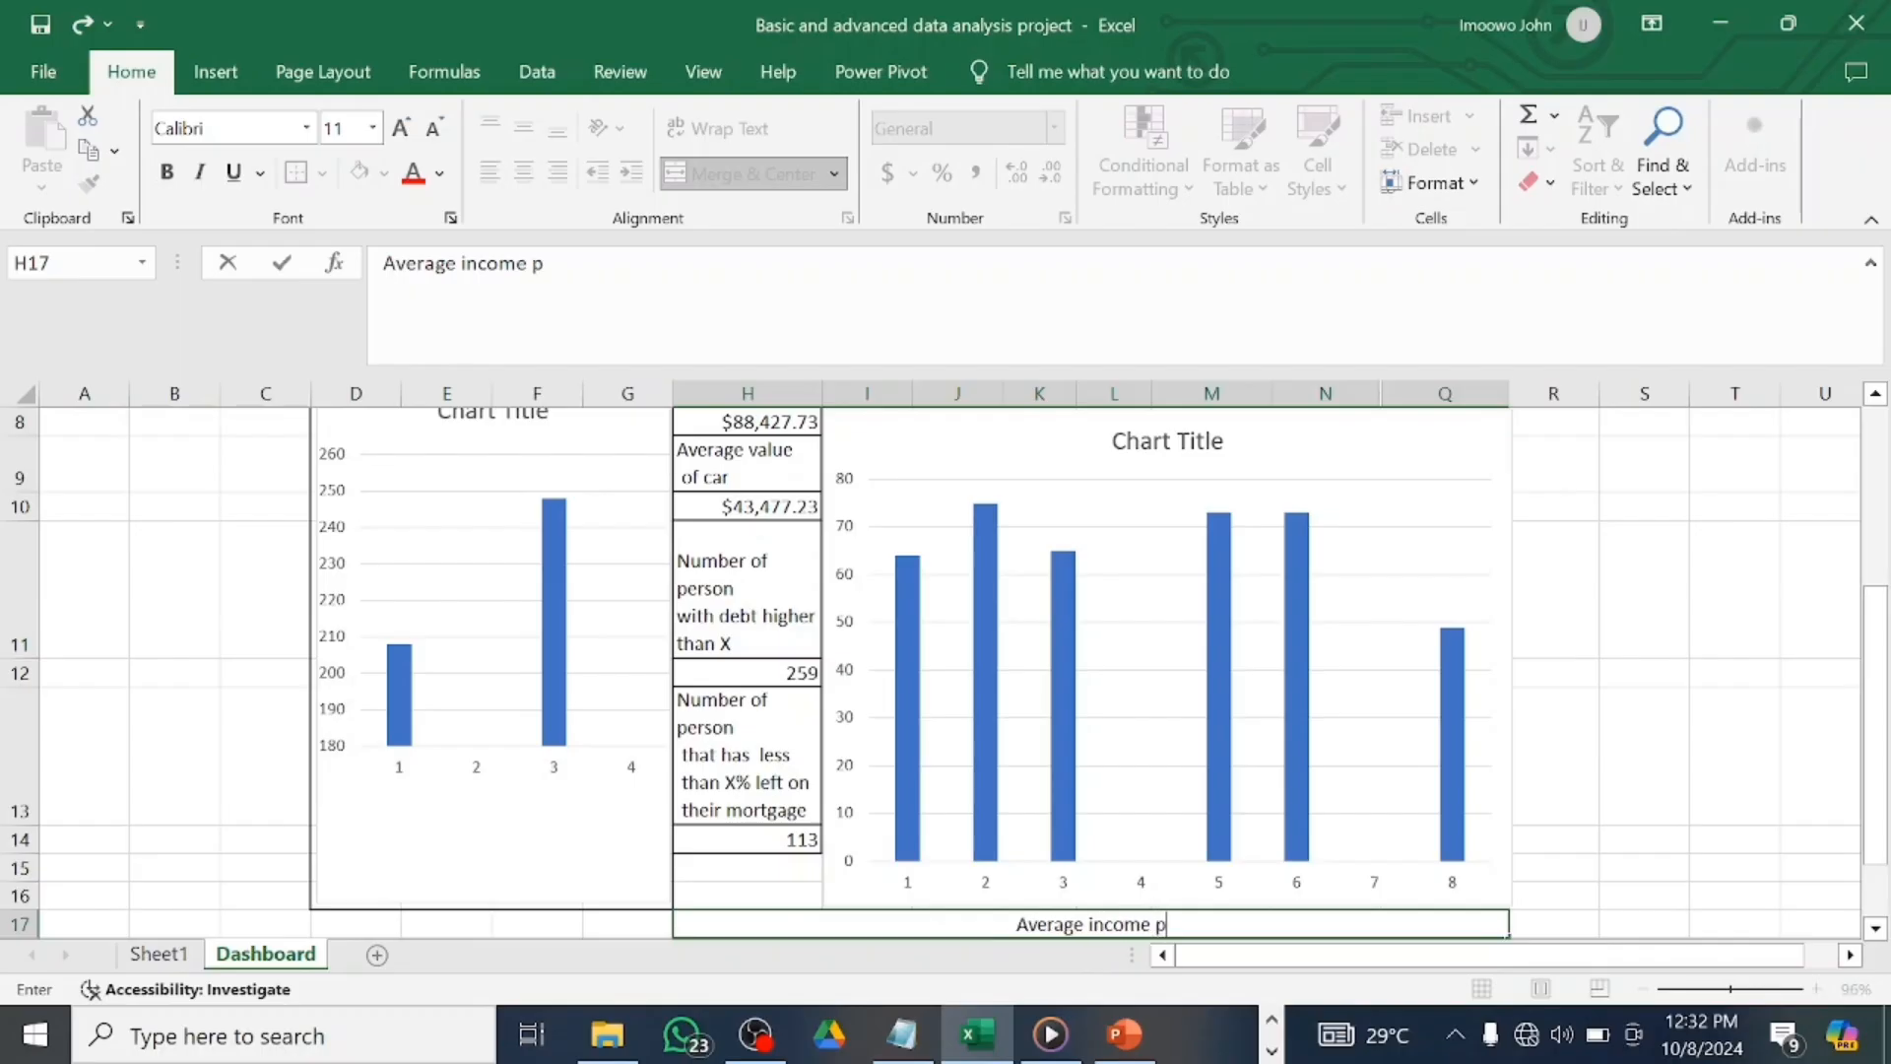
pyautogui.write('er Territory')
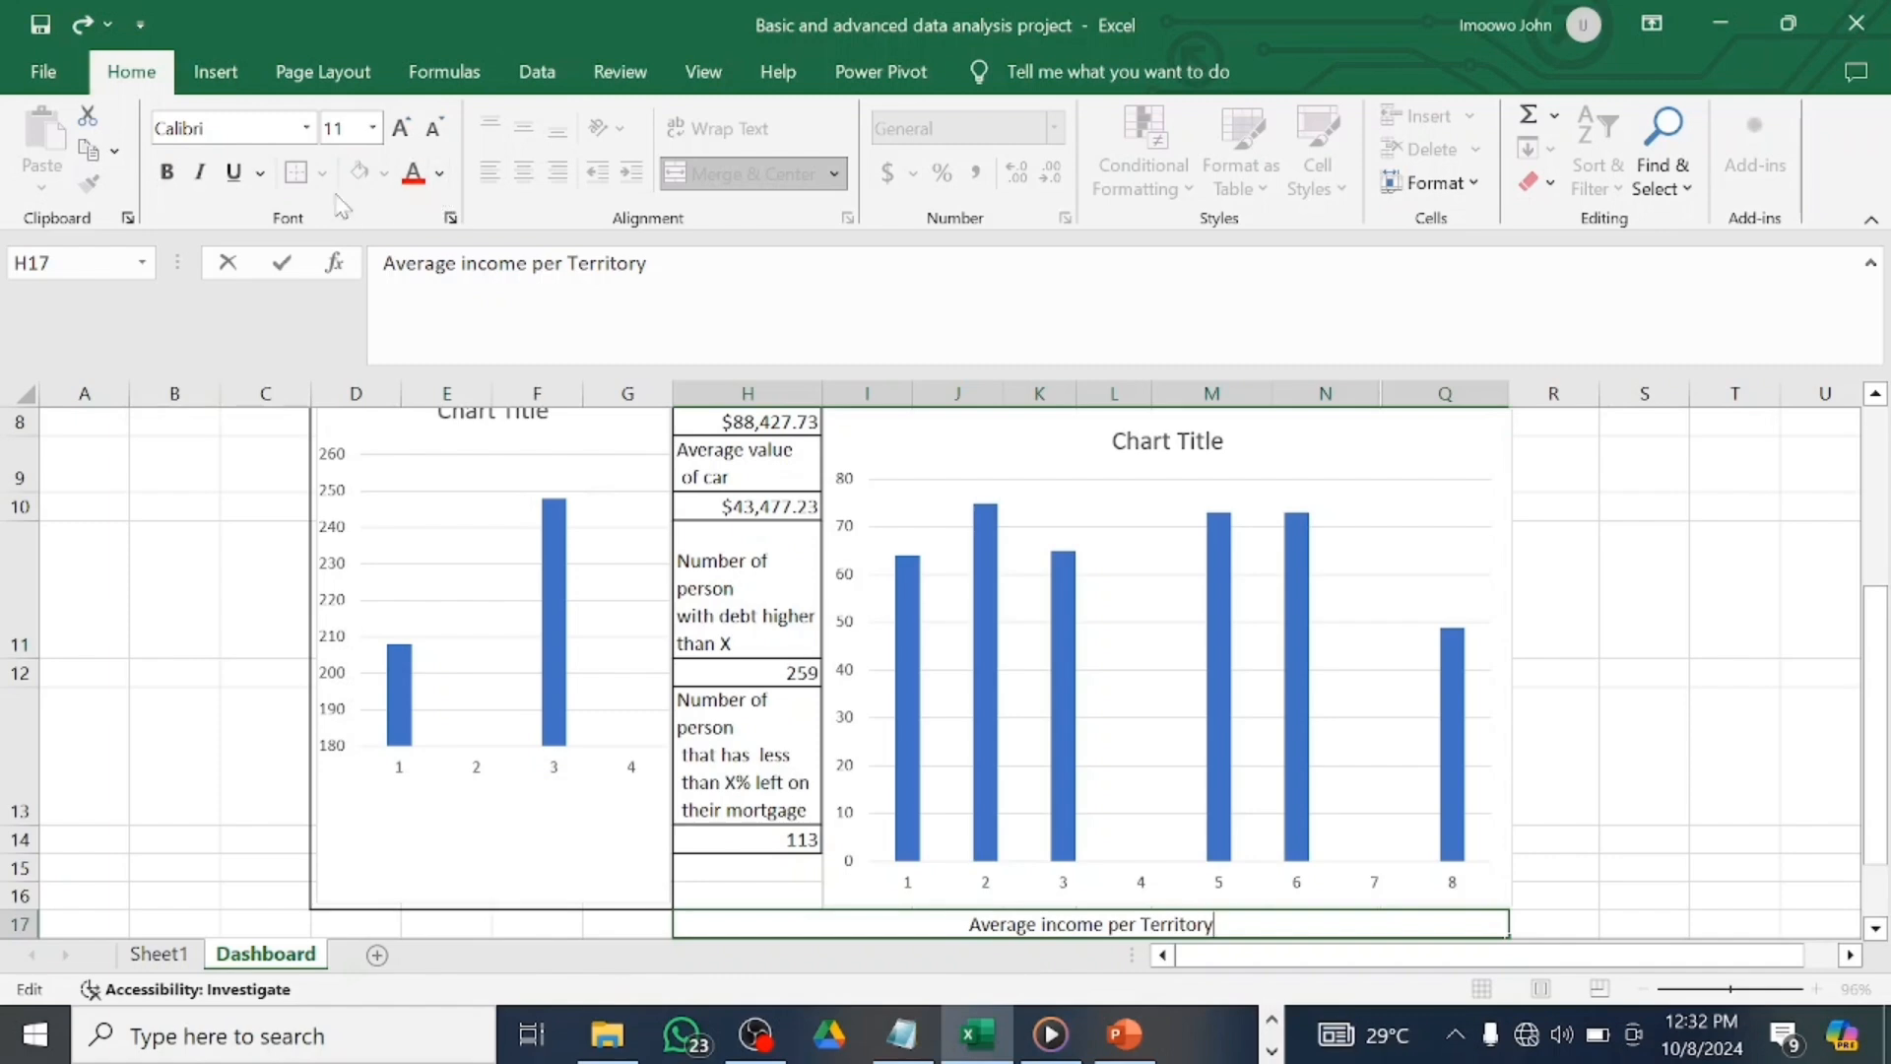
pyautogui.press('Return')
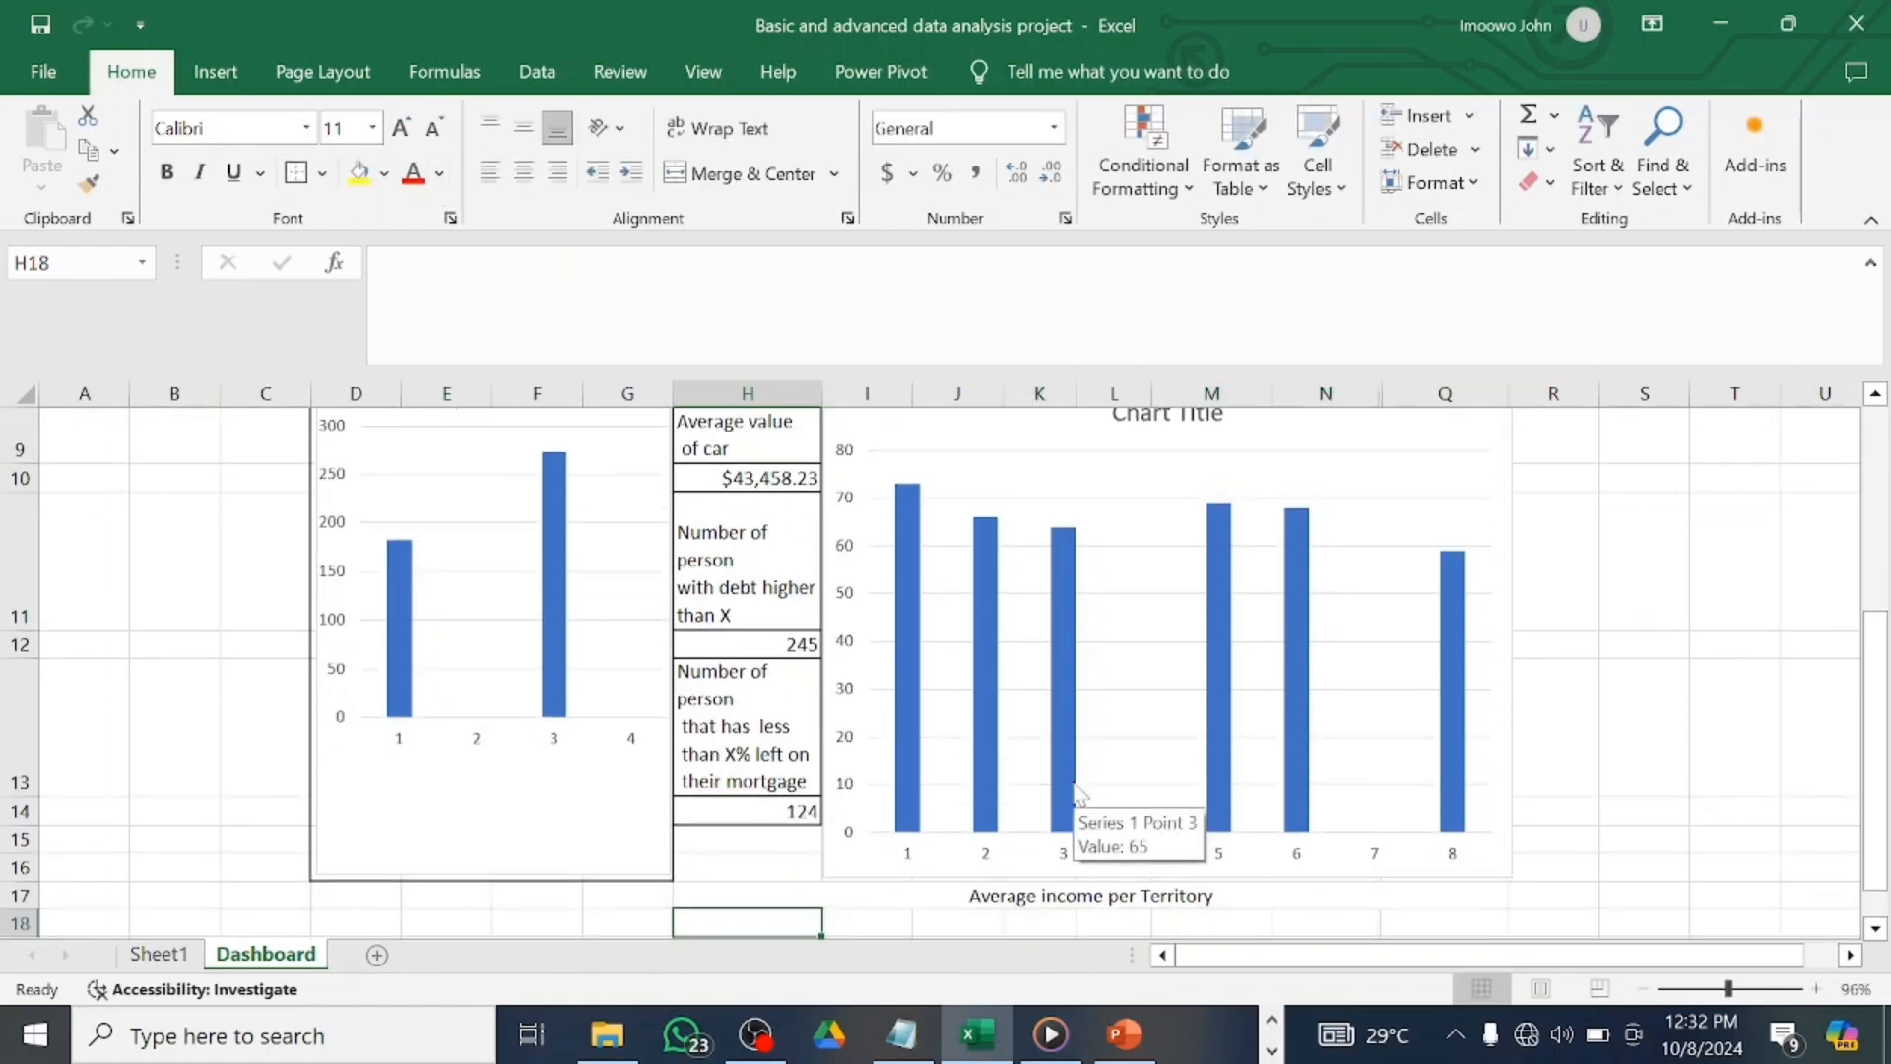
pyautogui.click(955, 898)
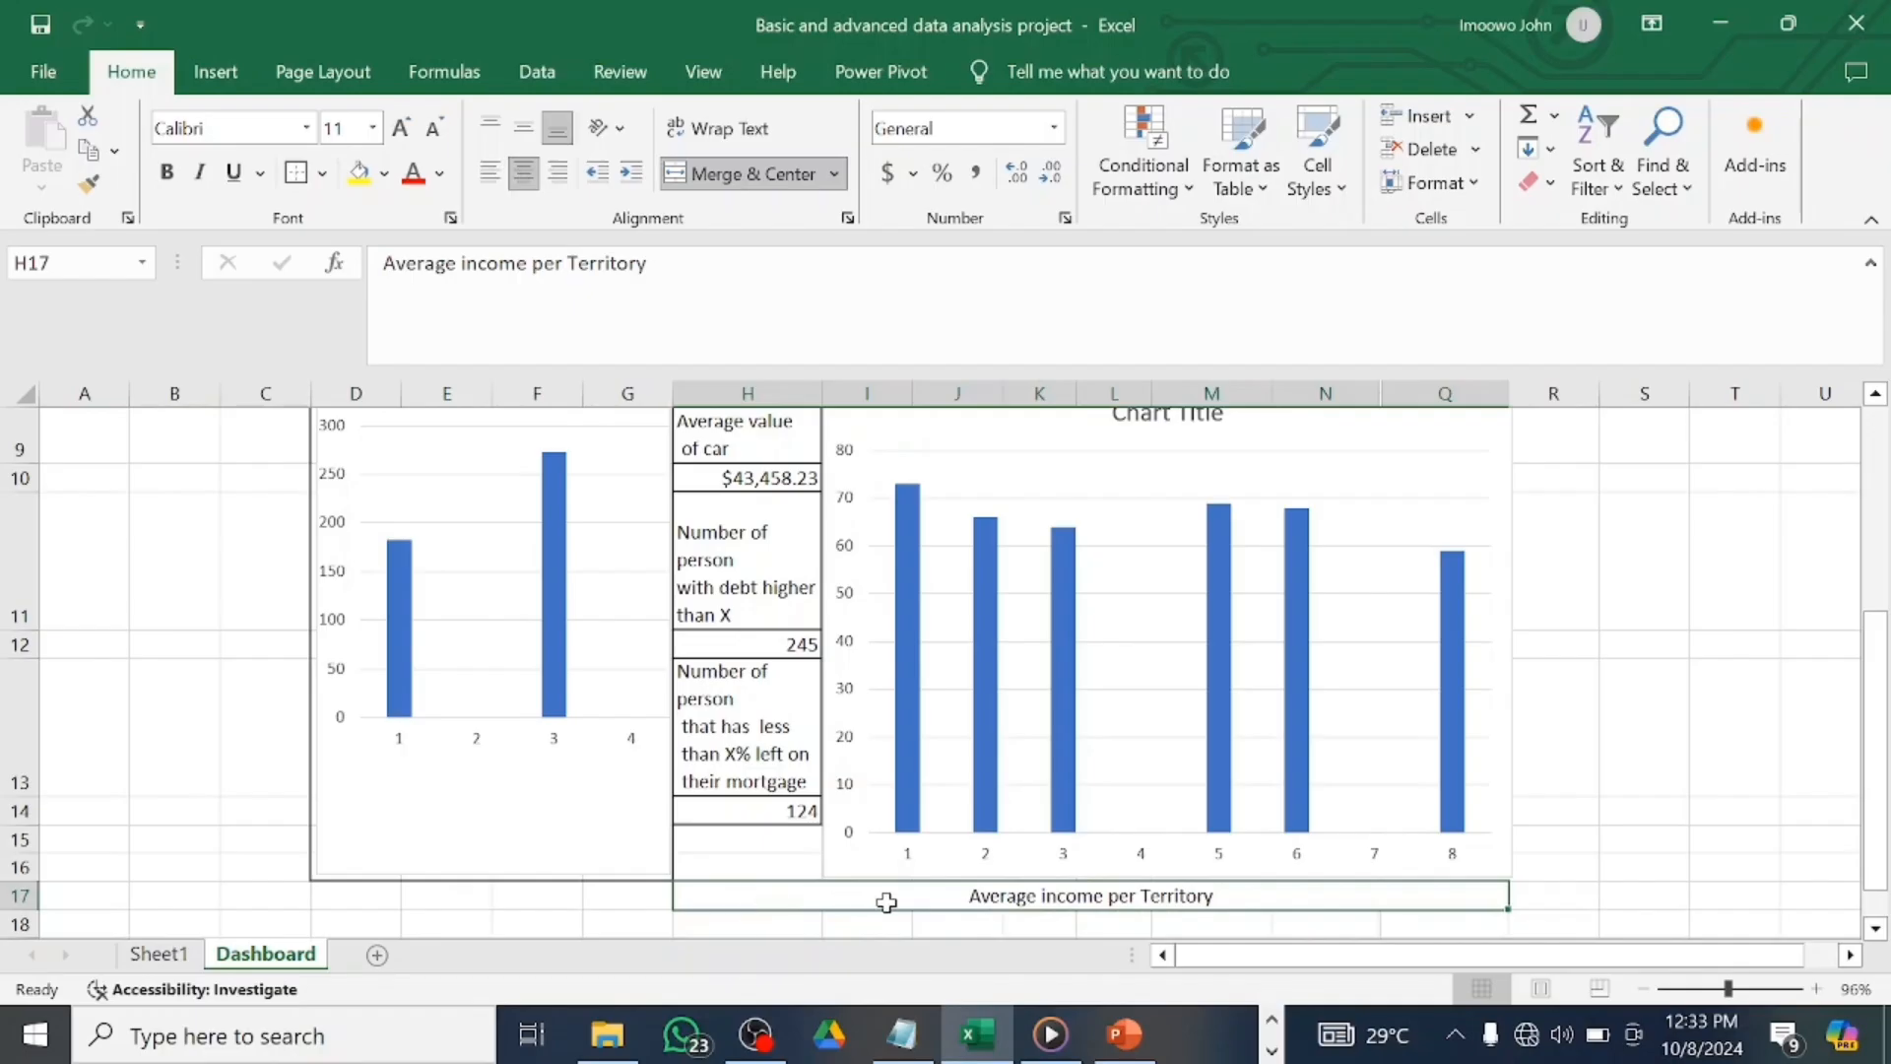
pyautogui.scroll(-1, 882, 900)
pyautogui.click(840, 845)
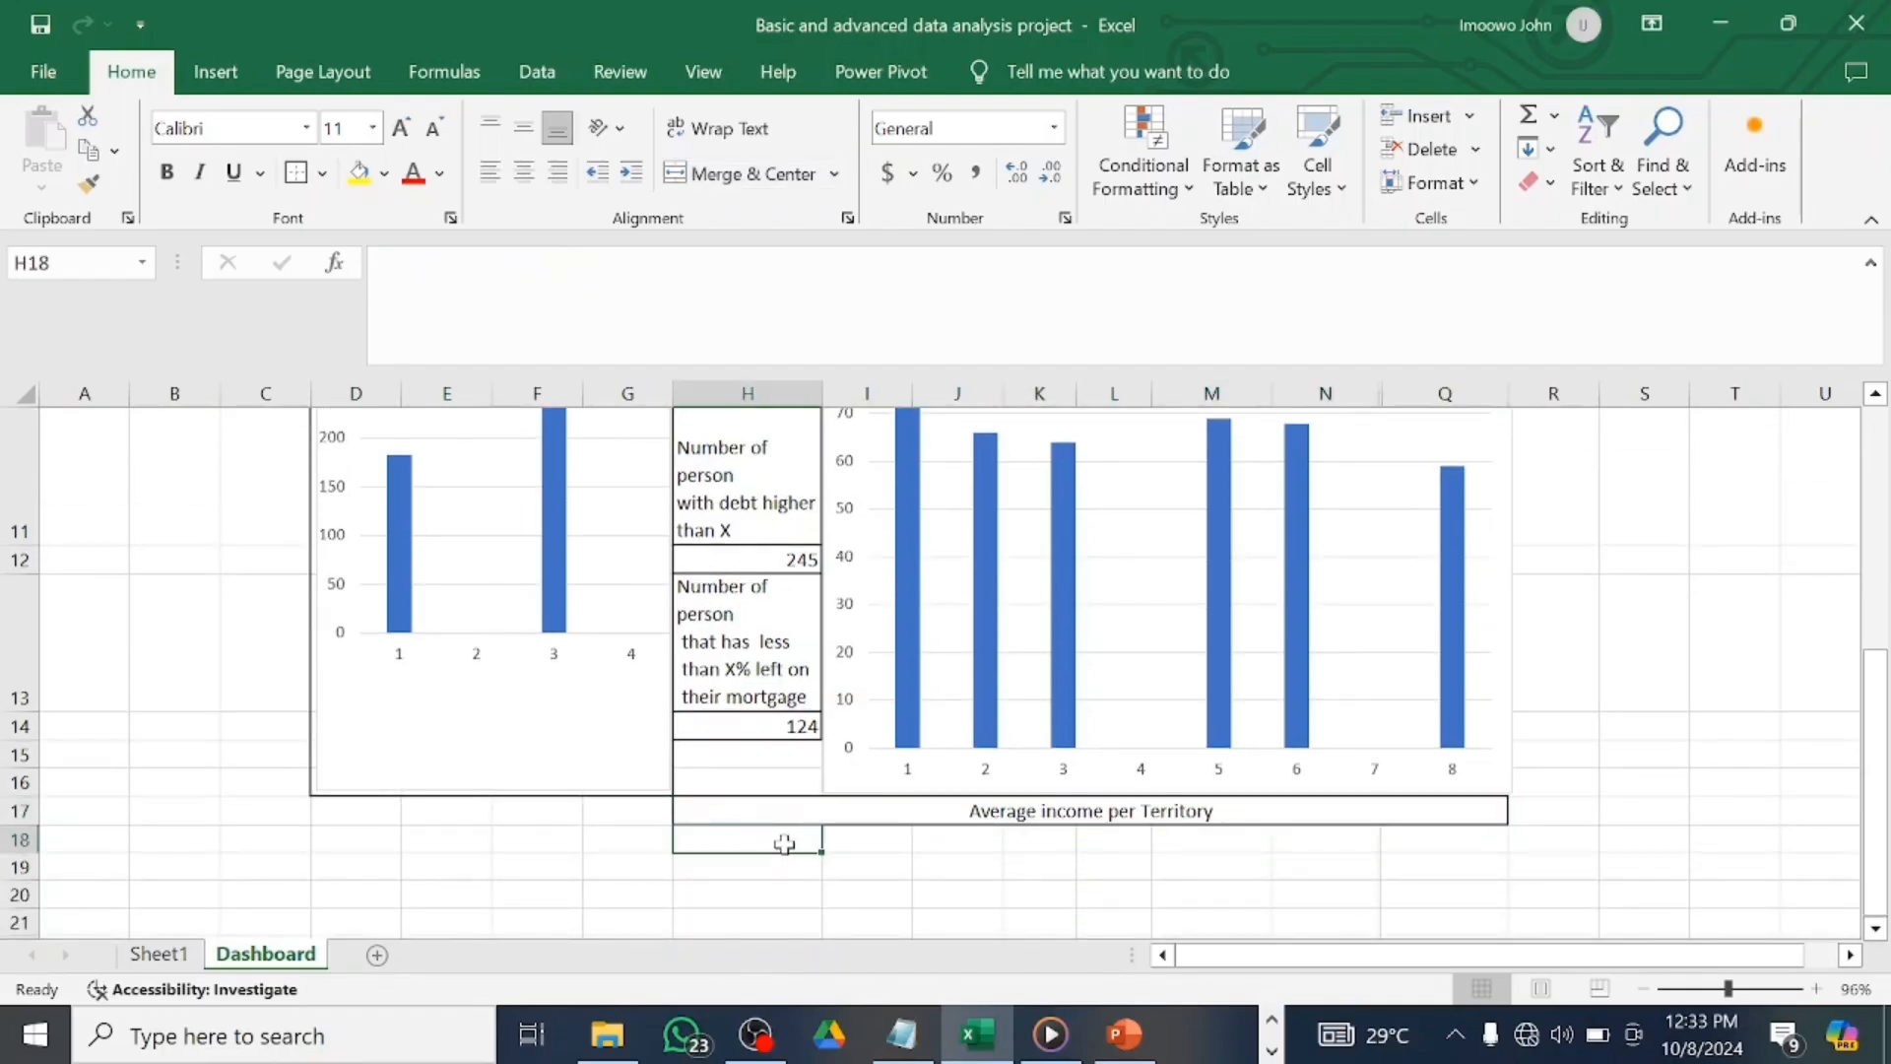
# Copy territory names Uyo through Ibeno from Sheet1 BJ3:BO3 into Dashboard row 18.
pyautogui.click(157, 954)
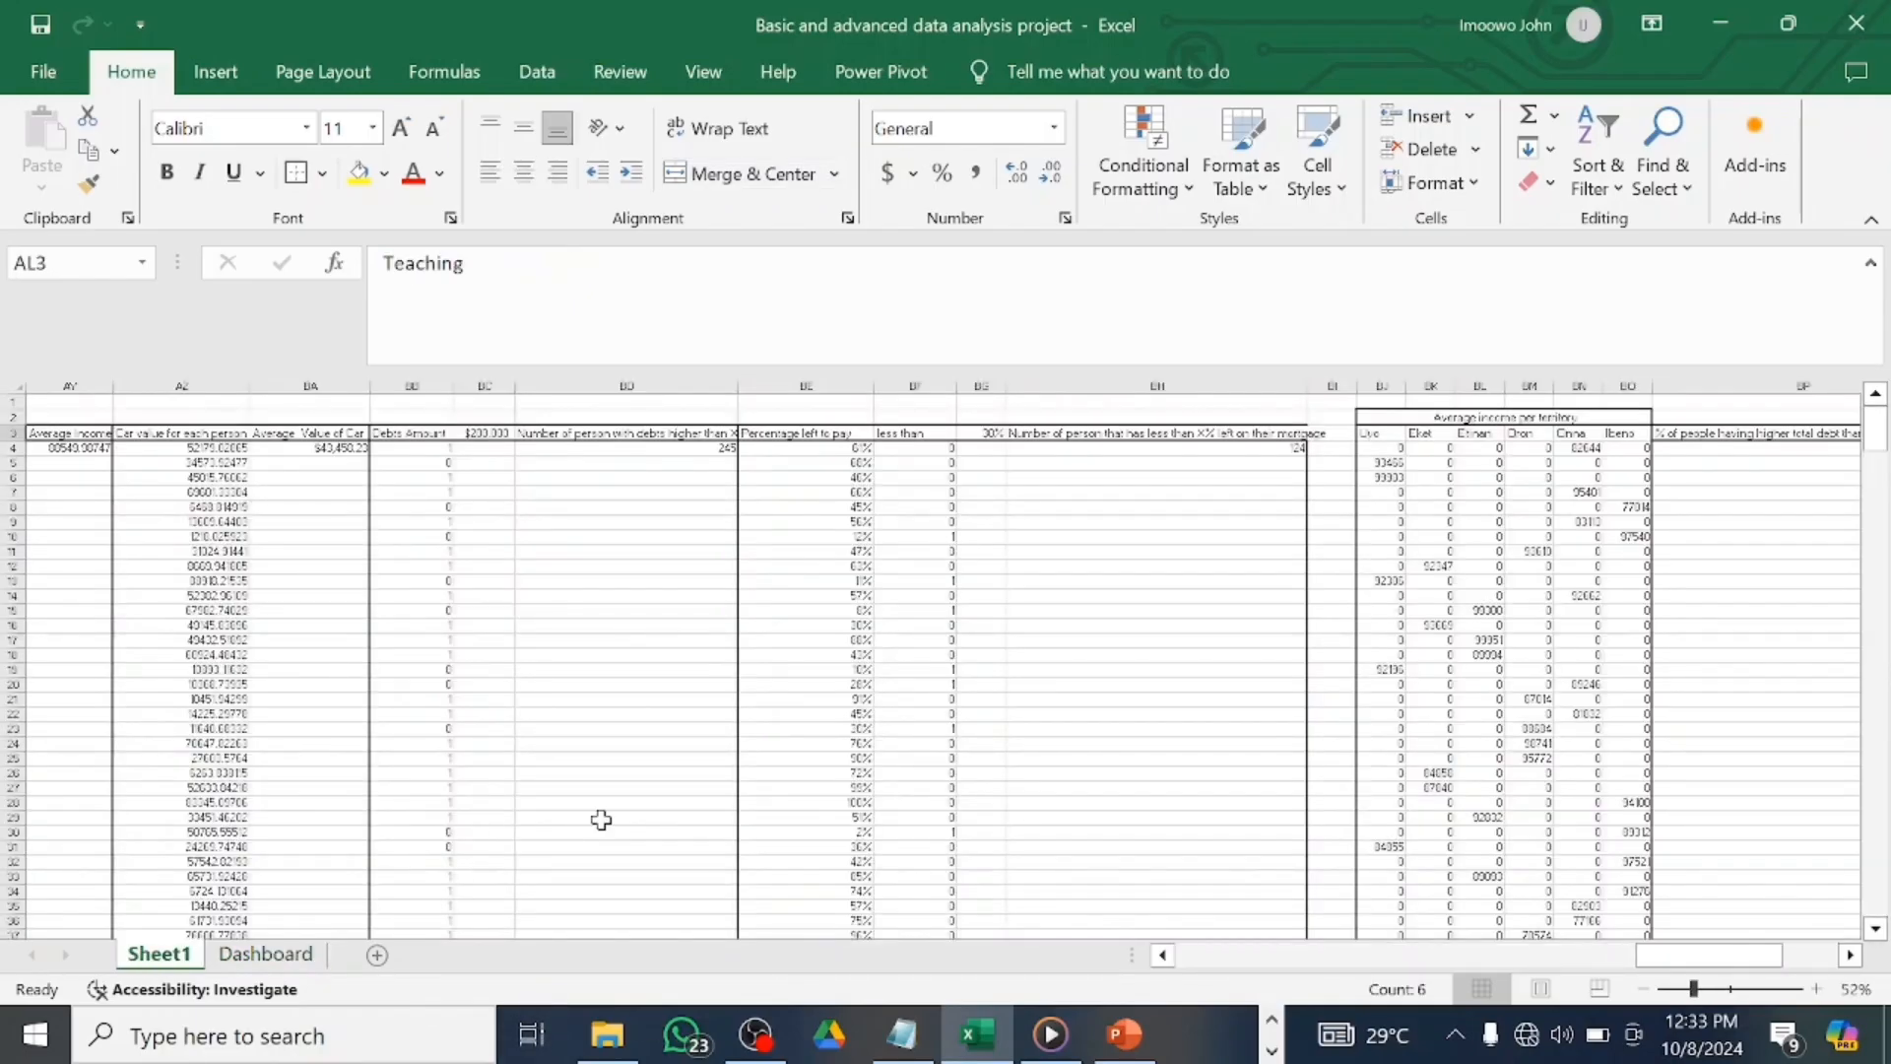
pyautogui.hscroll(5, 857, 768)
pyautogui.hscroll(1, 855, 770)
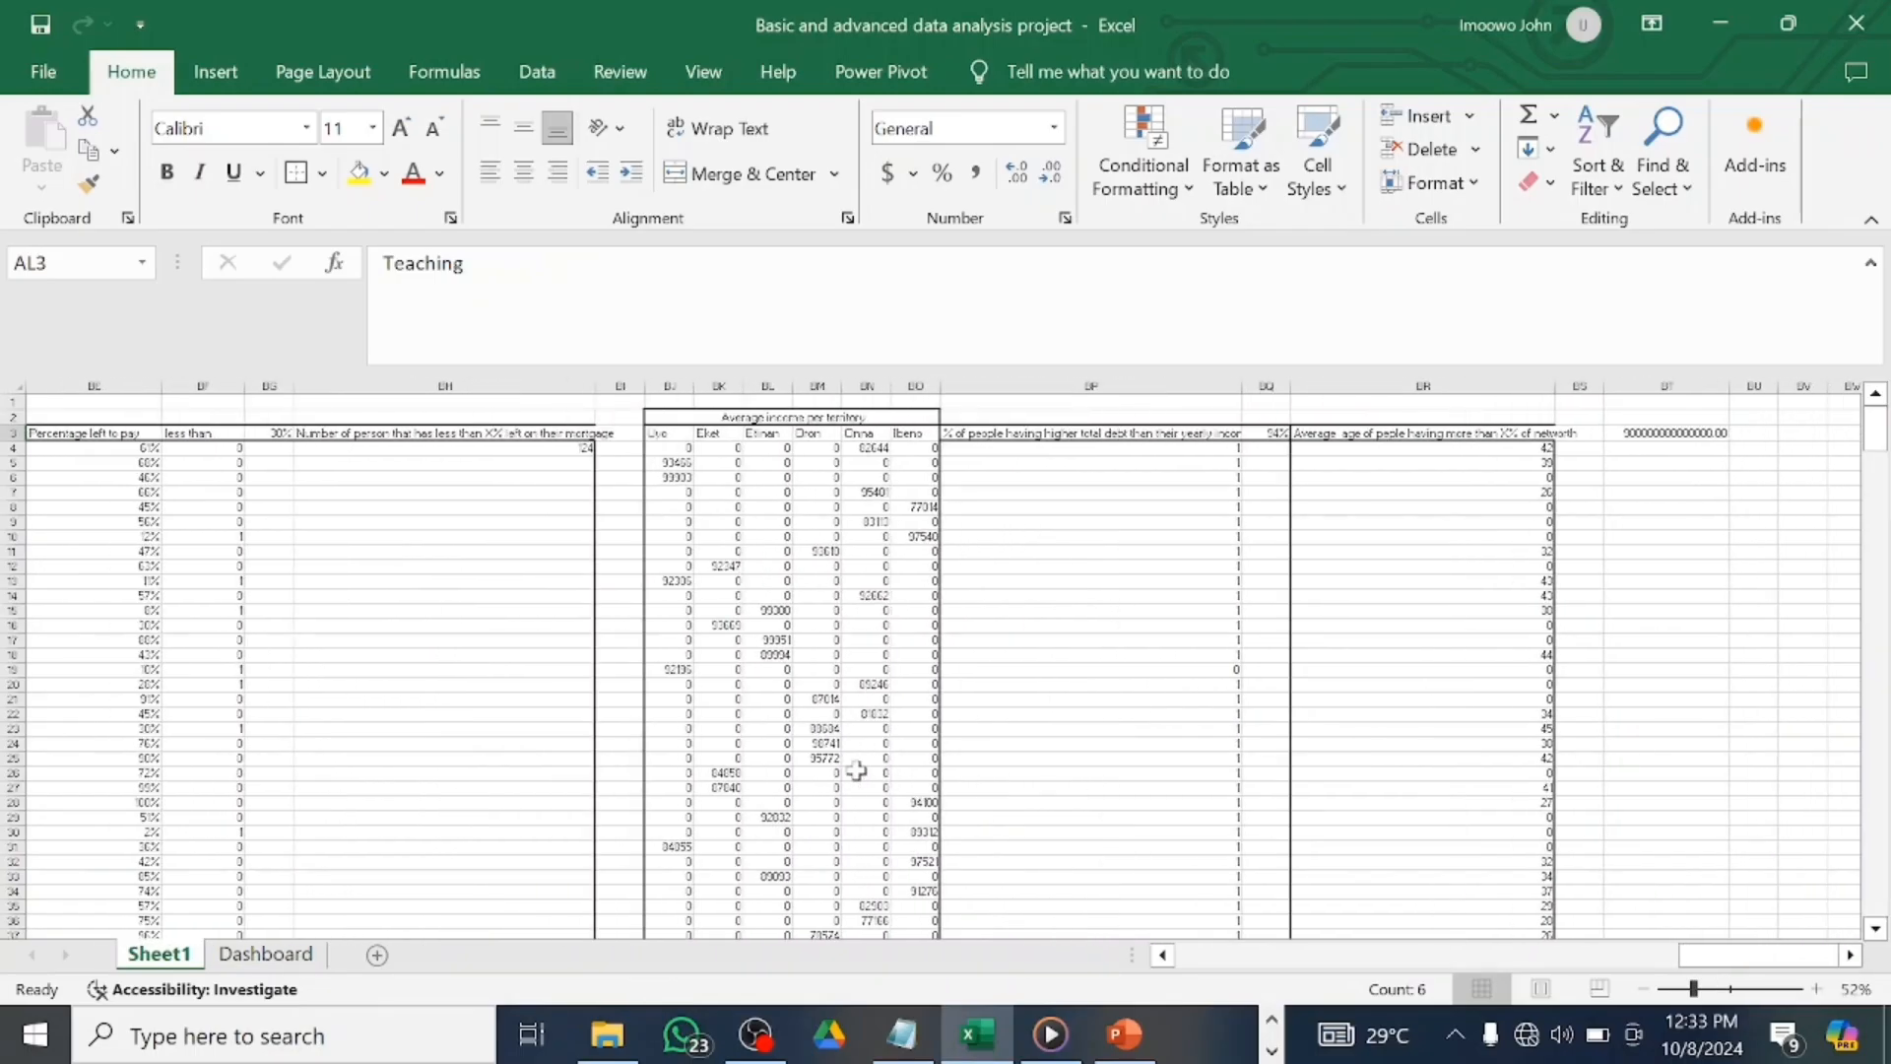
pyautogui.hscroll(6, 857, 770)
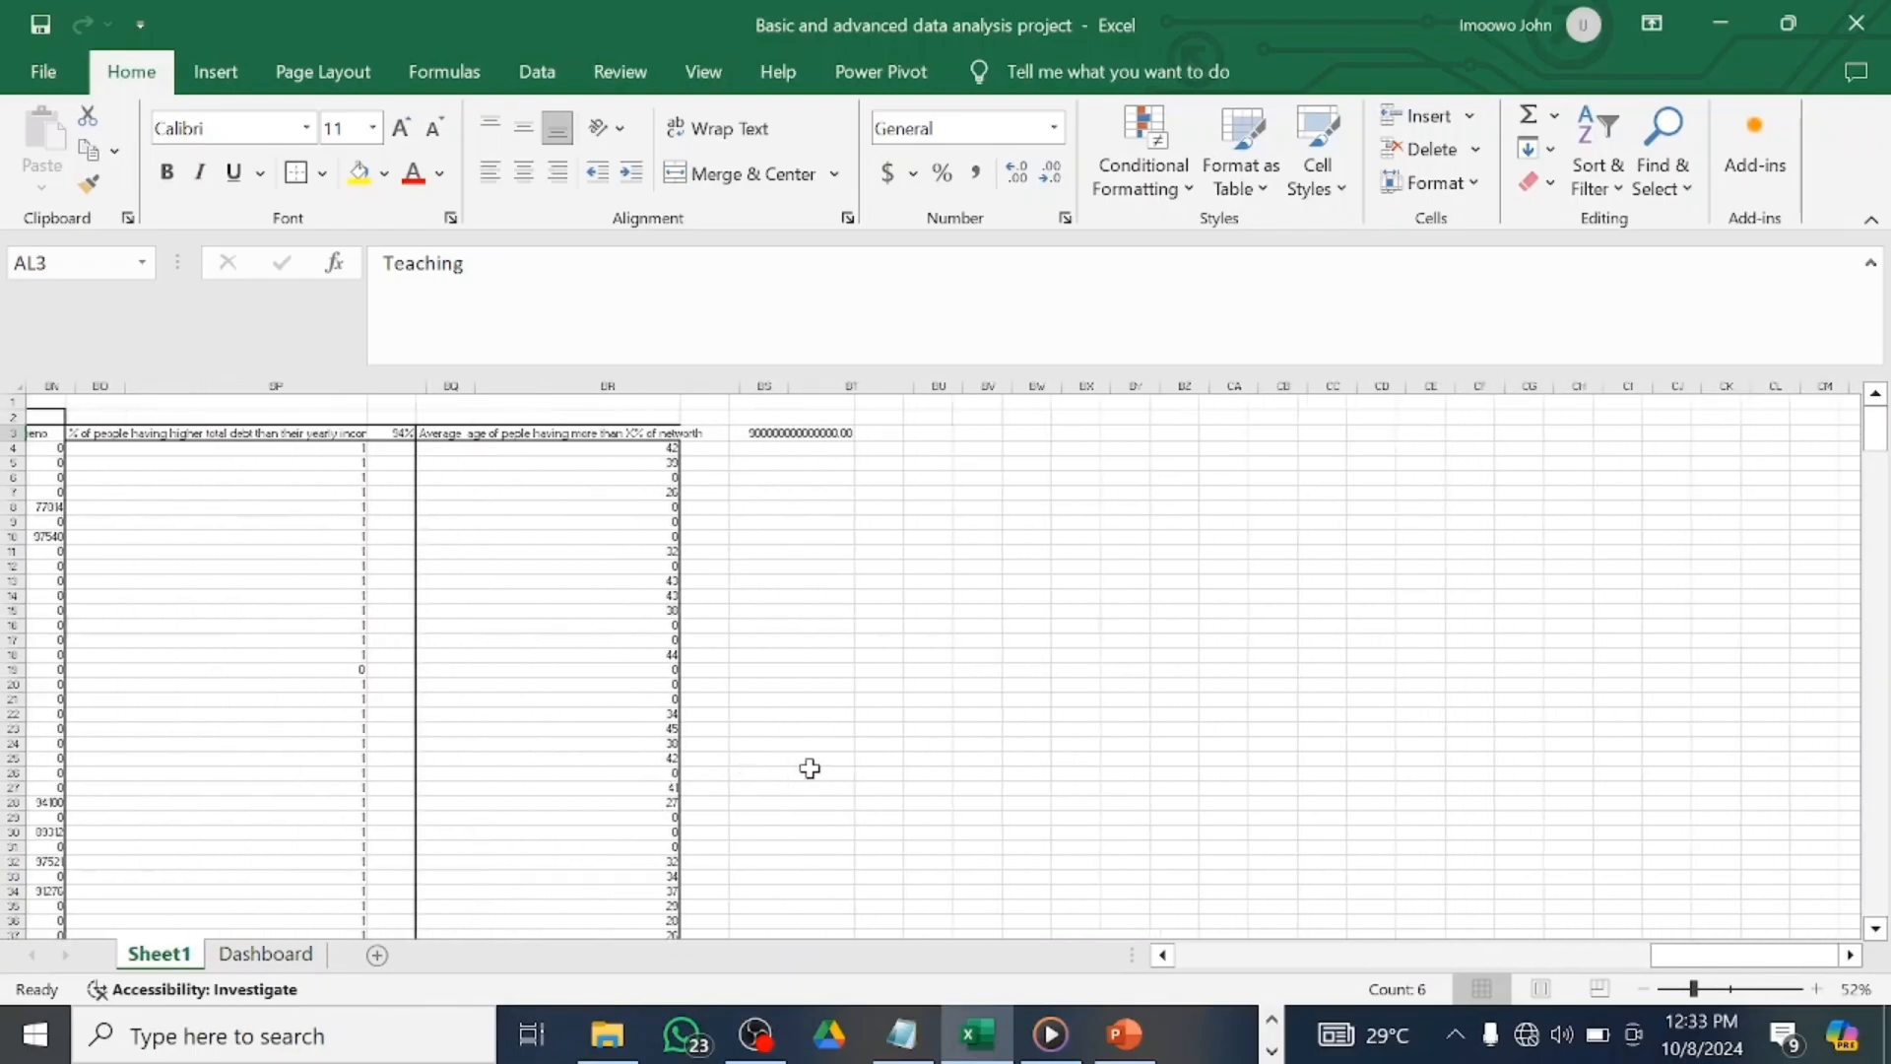
pyautogui.hscroll(-8, 810, 768)
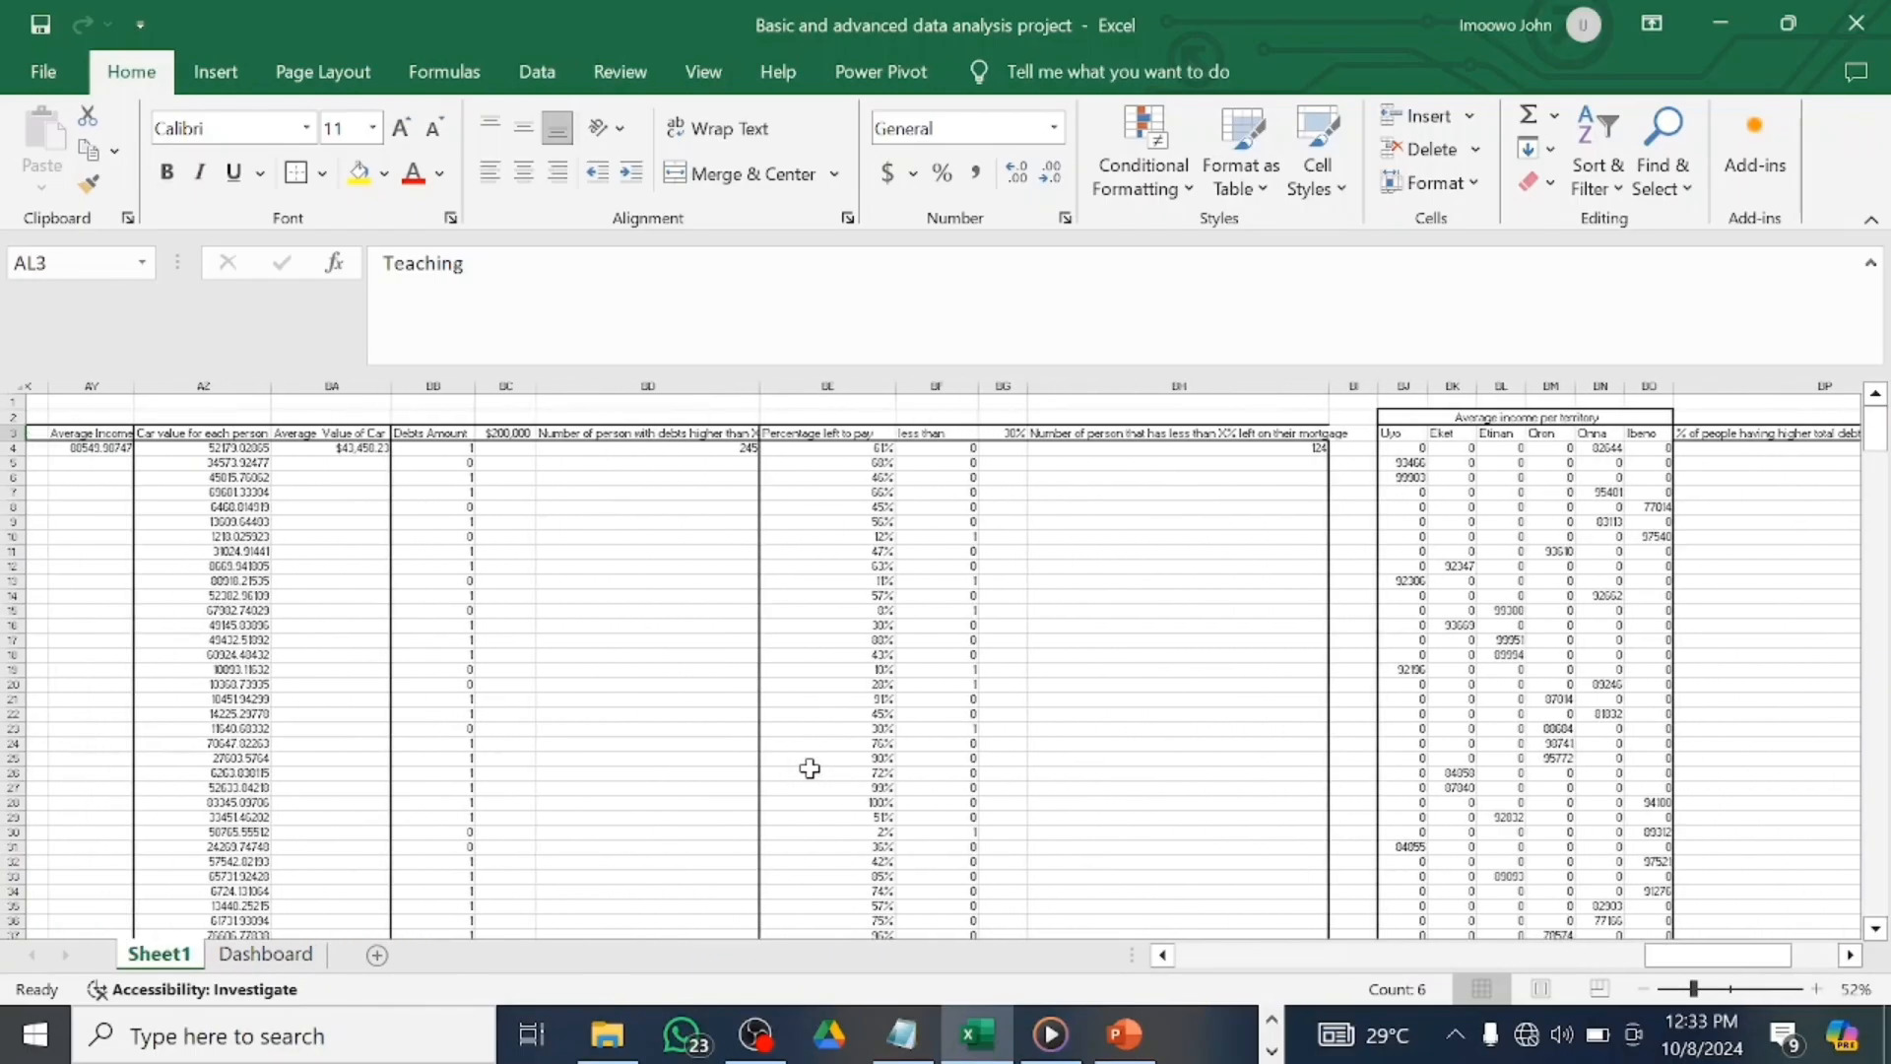
pyautogui.hscroll(-2, 809, 768)
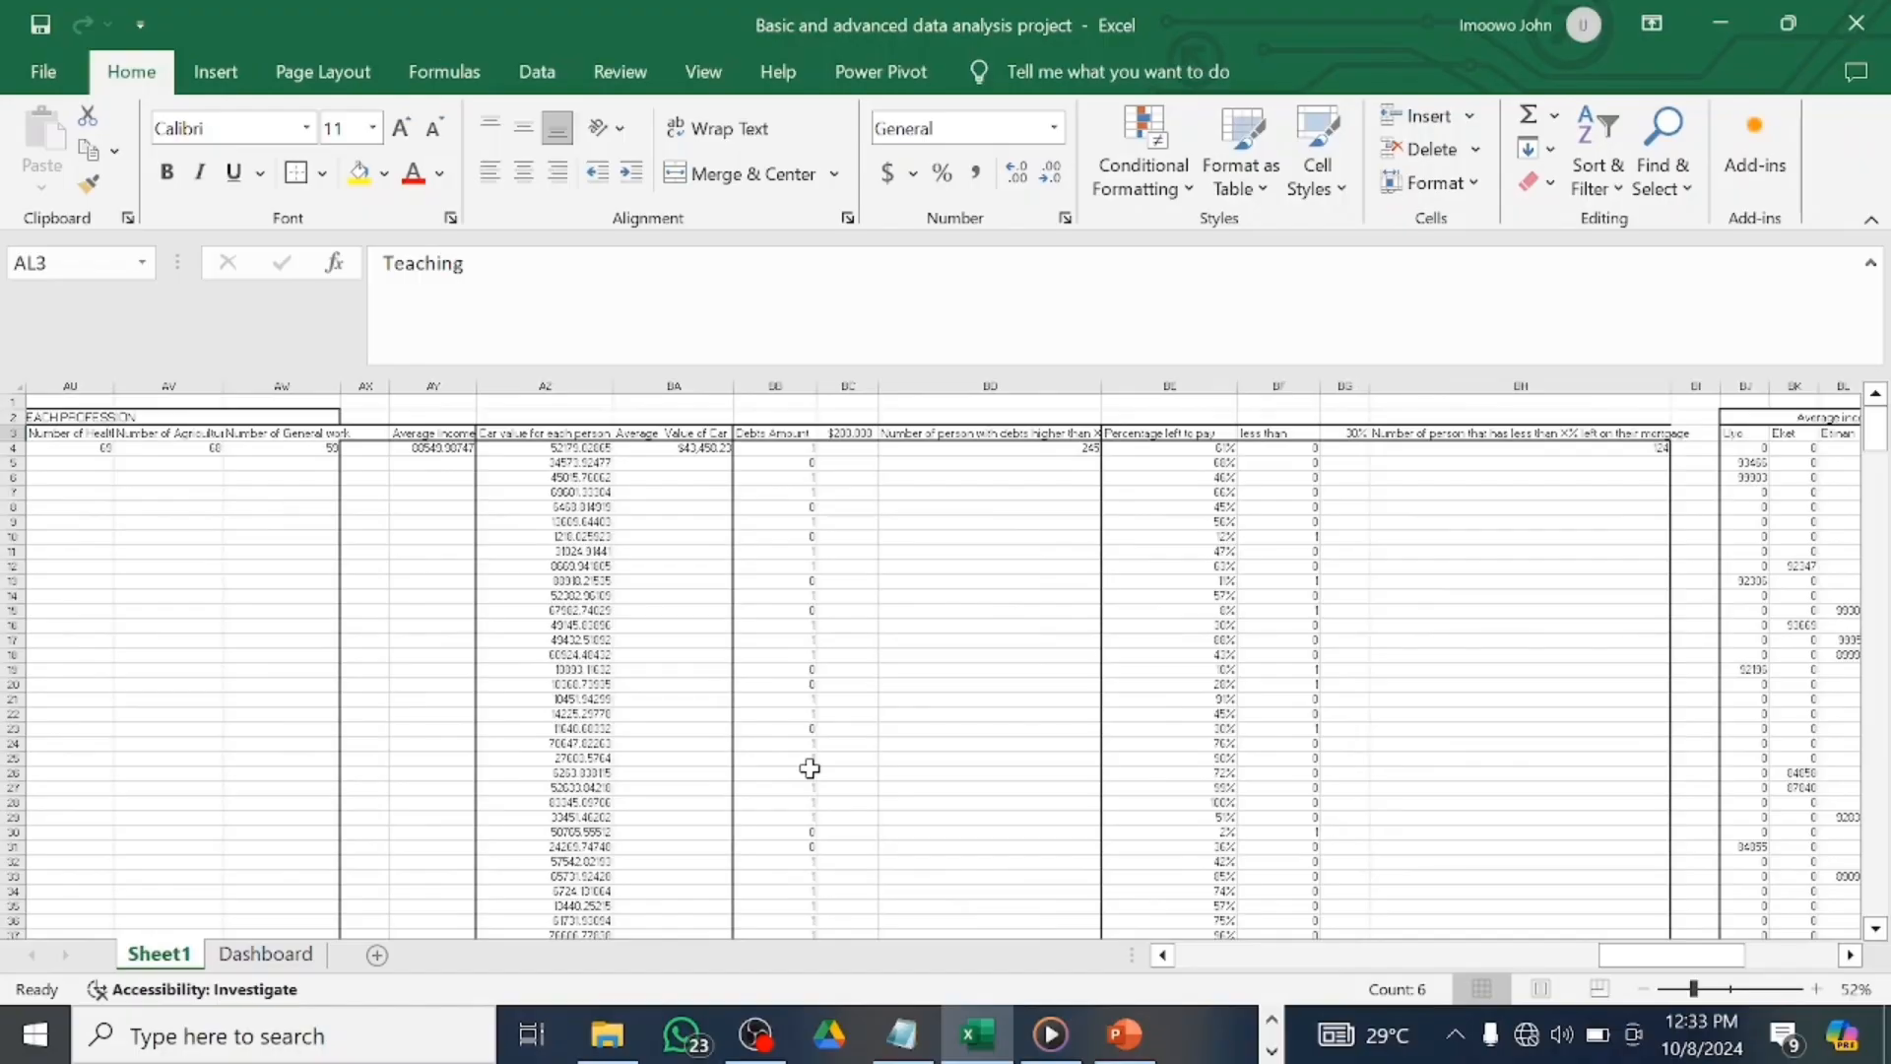
pyautogui.hscroll(4, 925, 659)
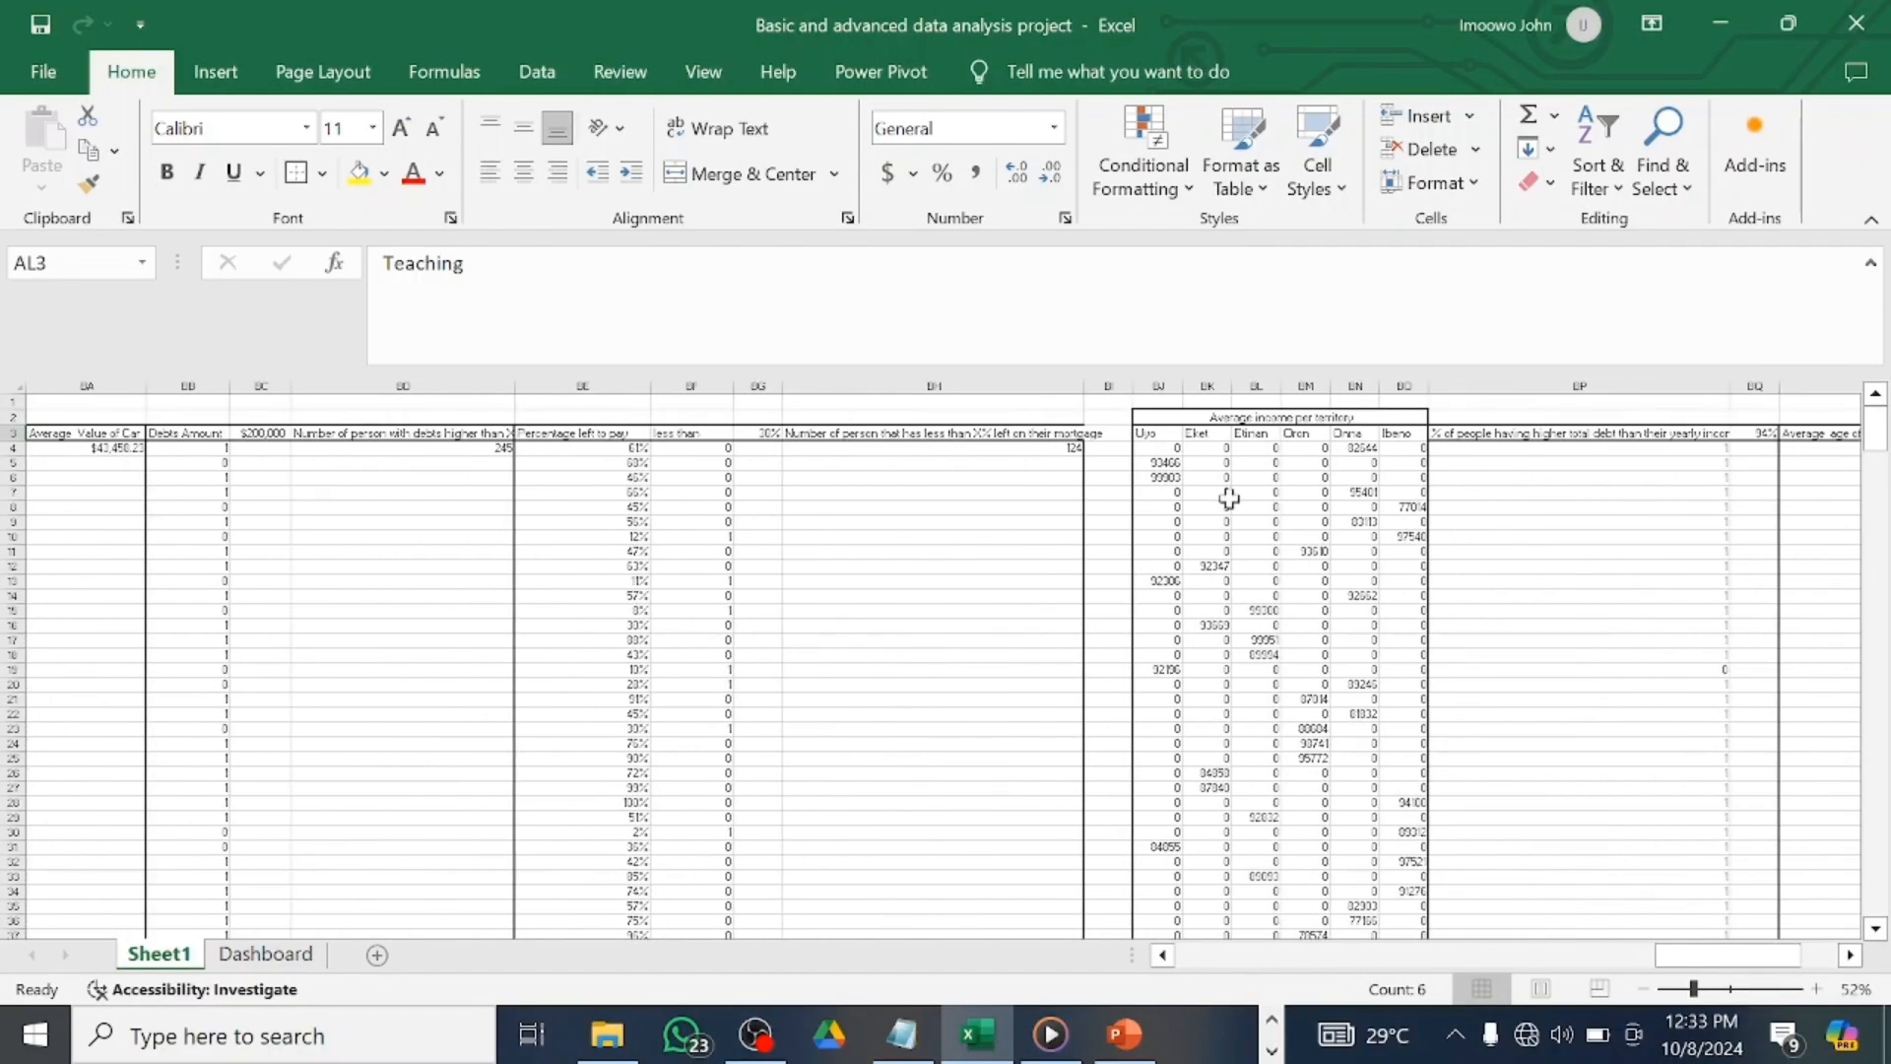
pyautogui.click(1714, 990)
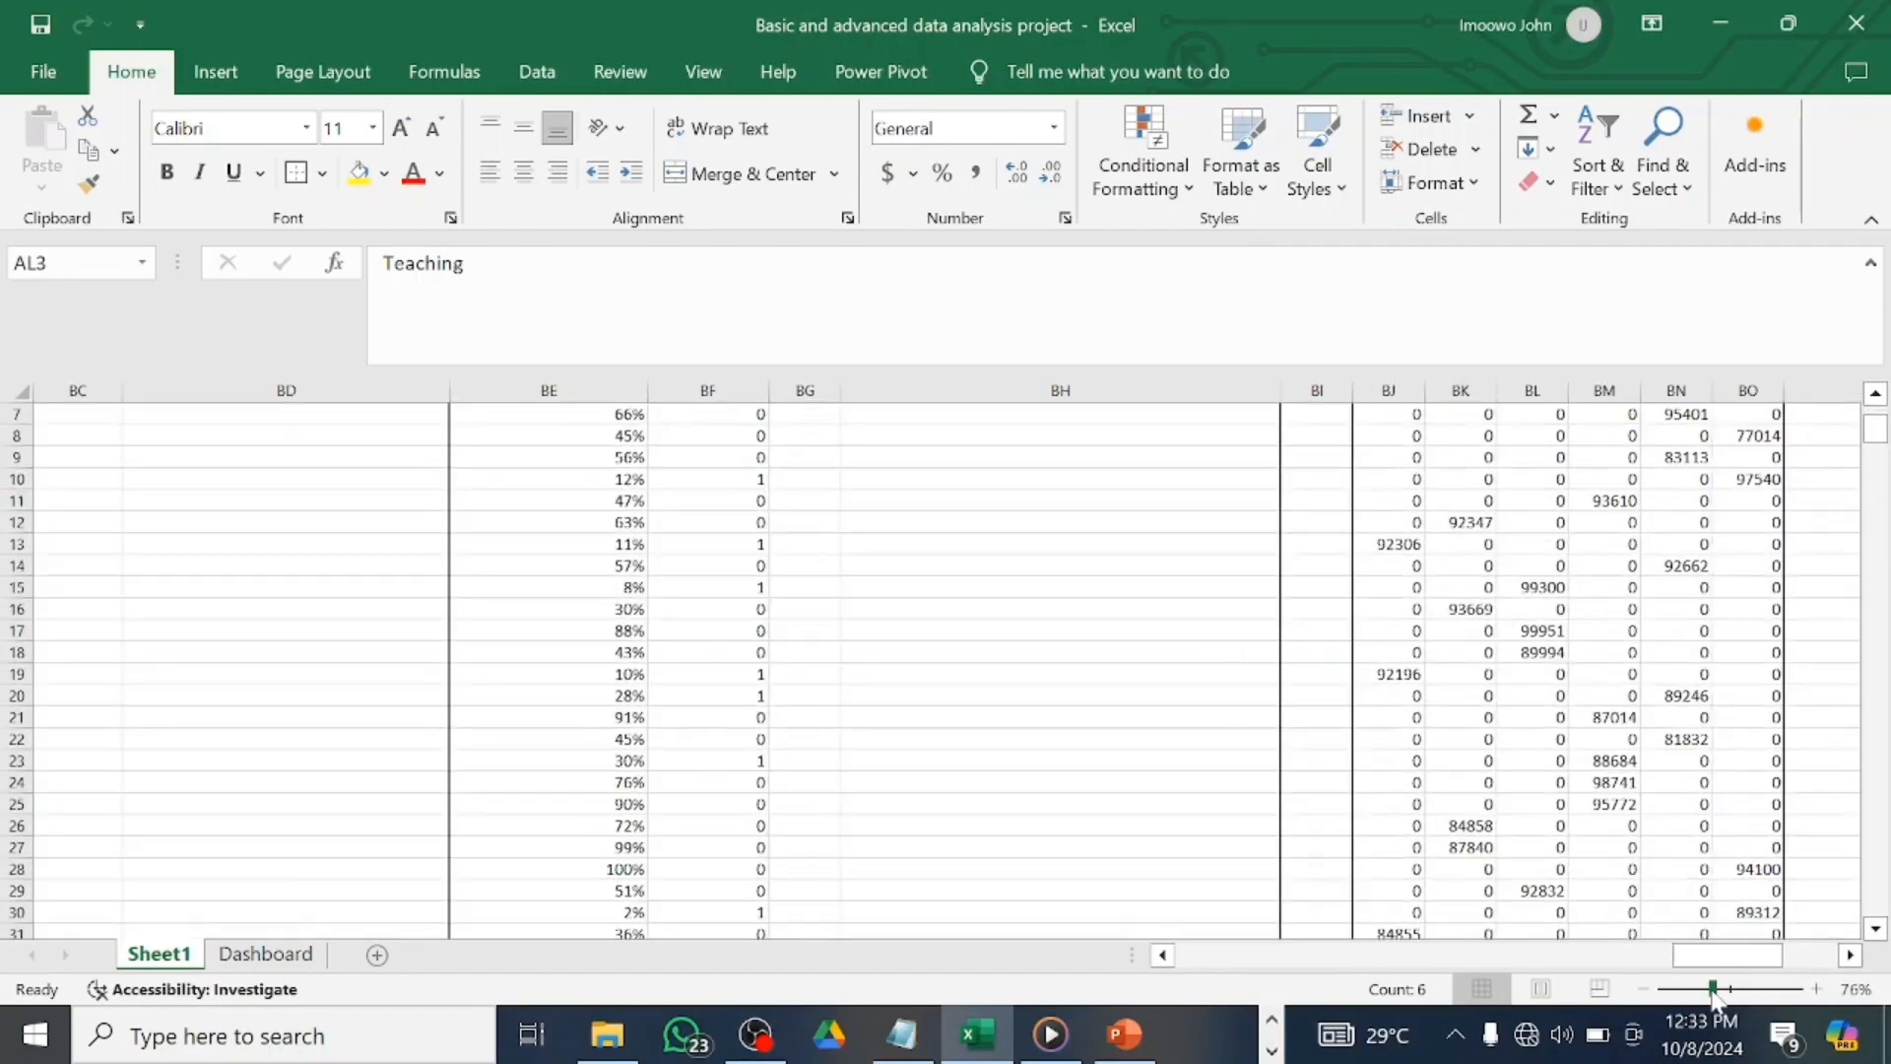
pyautogui.scroll(2, 1577, 764)
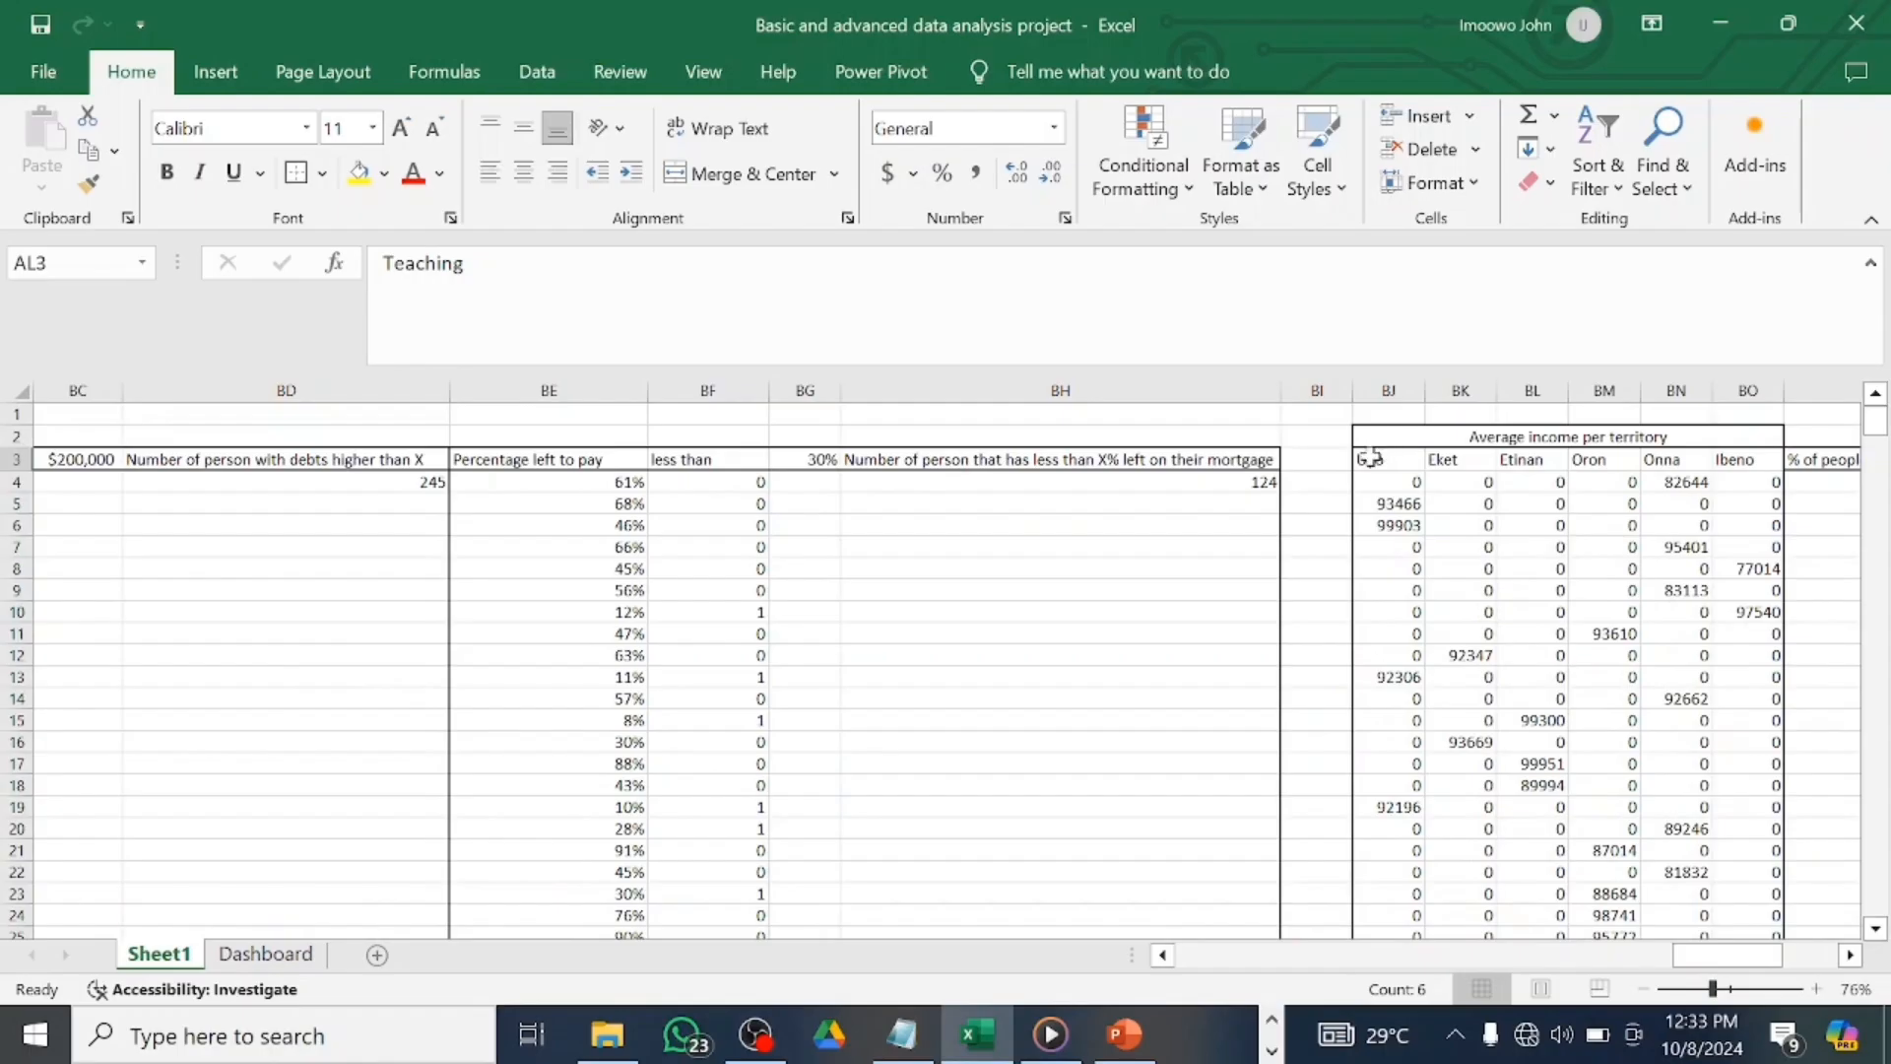
pyautogui.moveTo(1370, 458); pyautogui.dragTo(1757, 463)
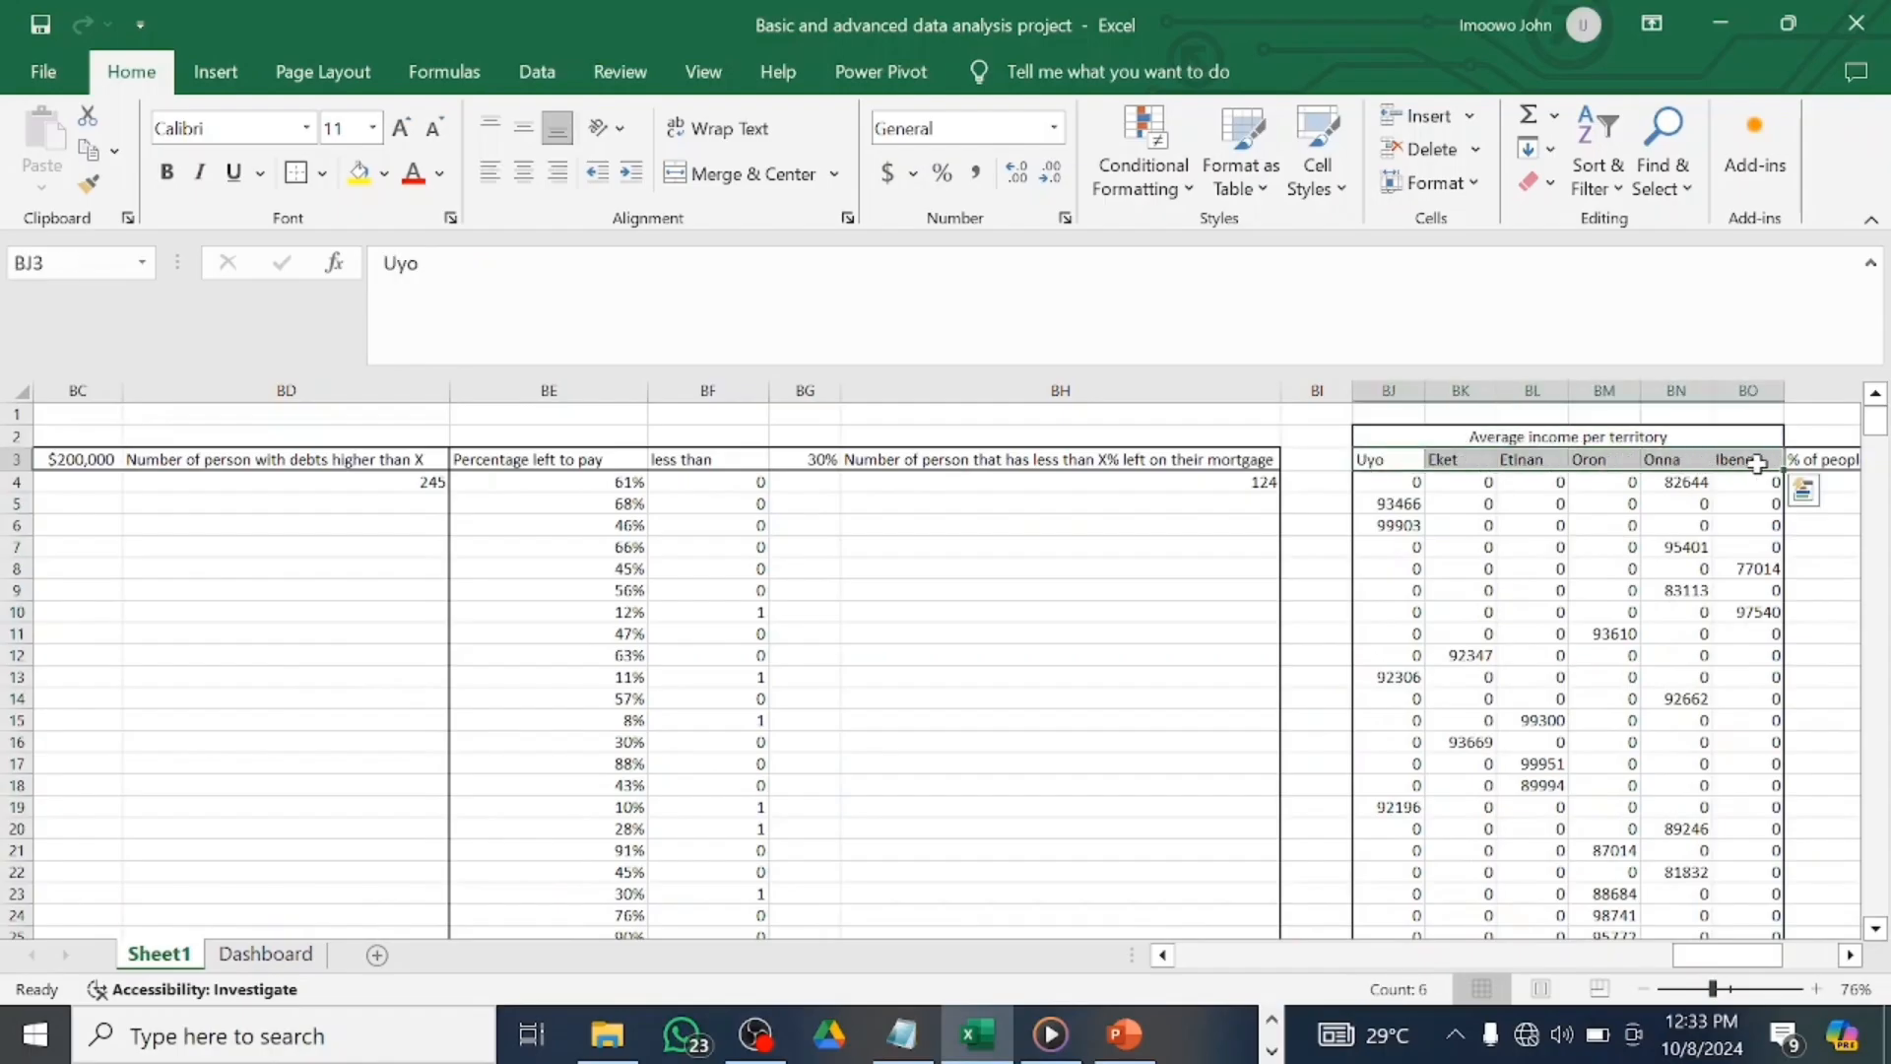
pyautogui.hotkey('ctrl', 'c')
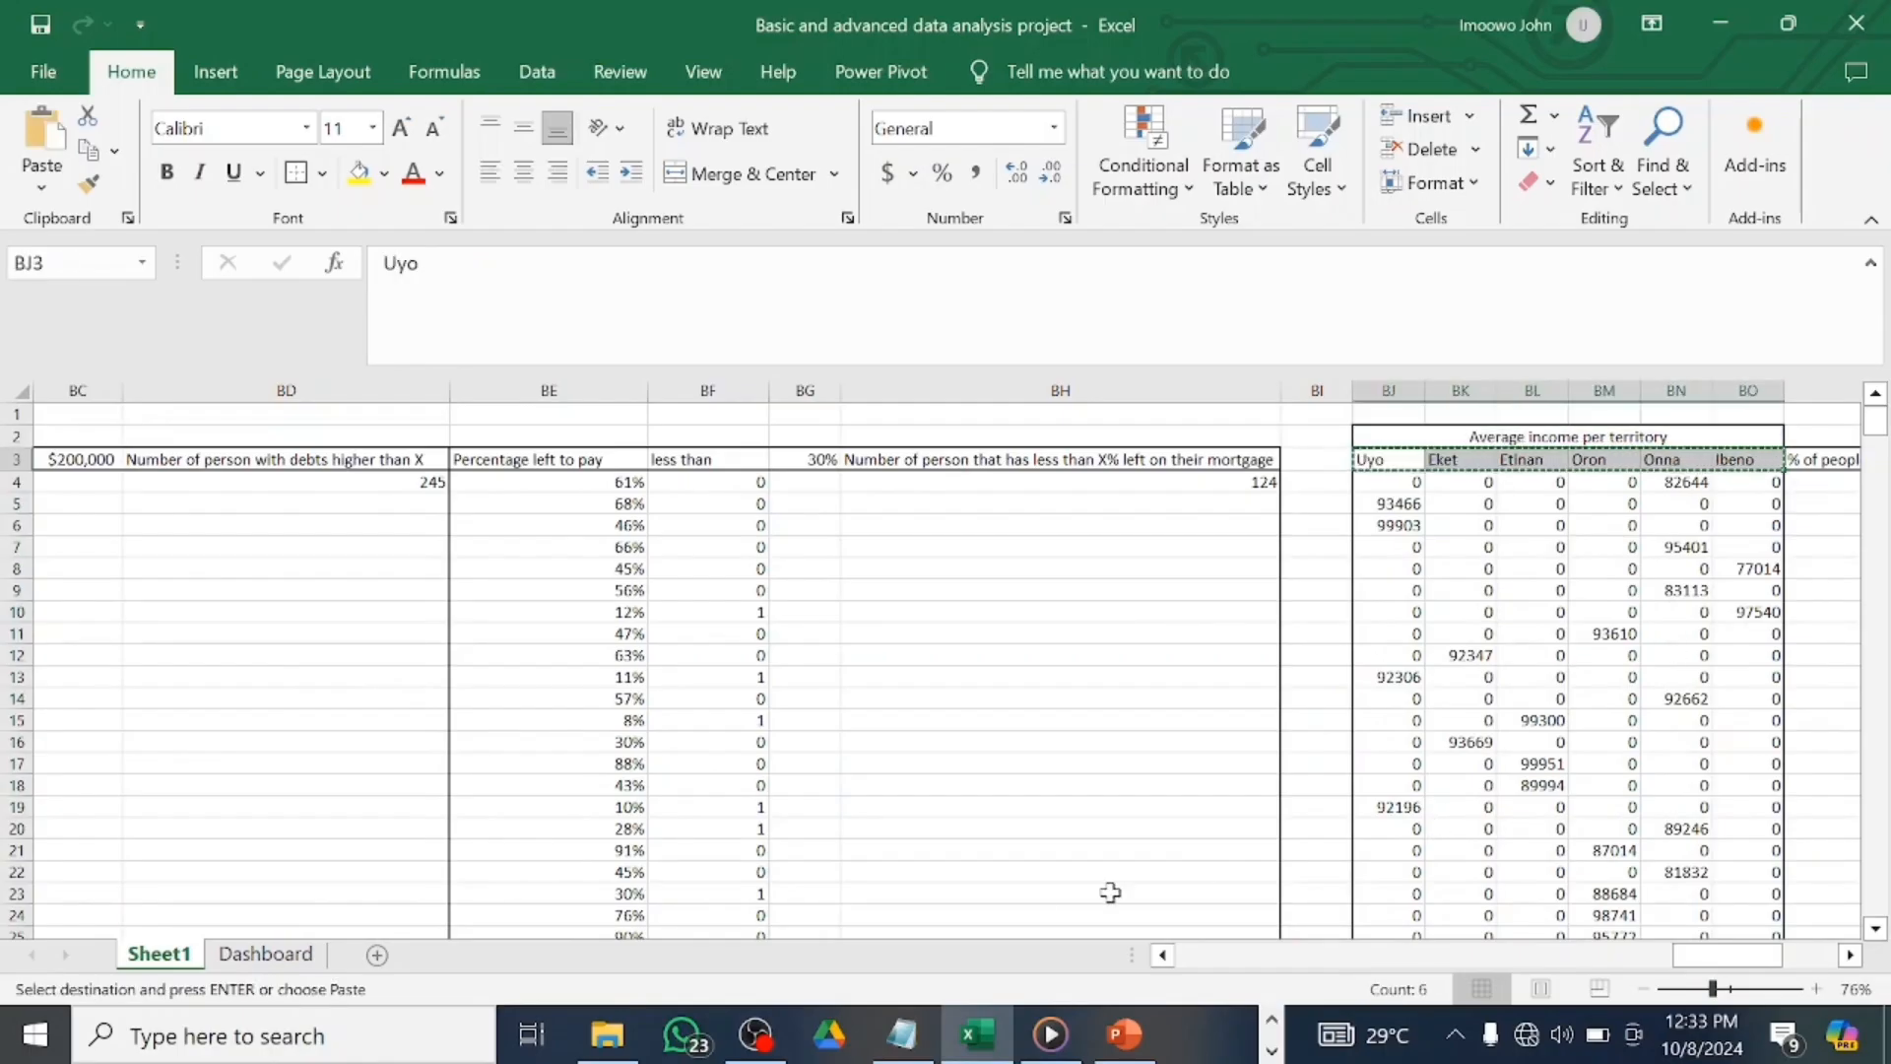
pyautogui.click(266, 953)
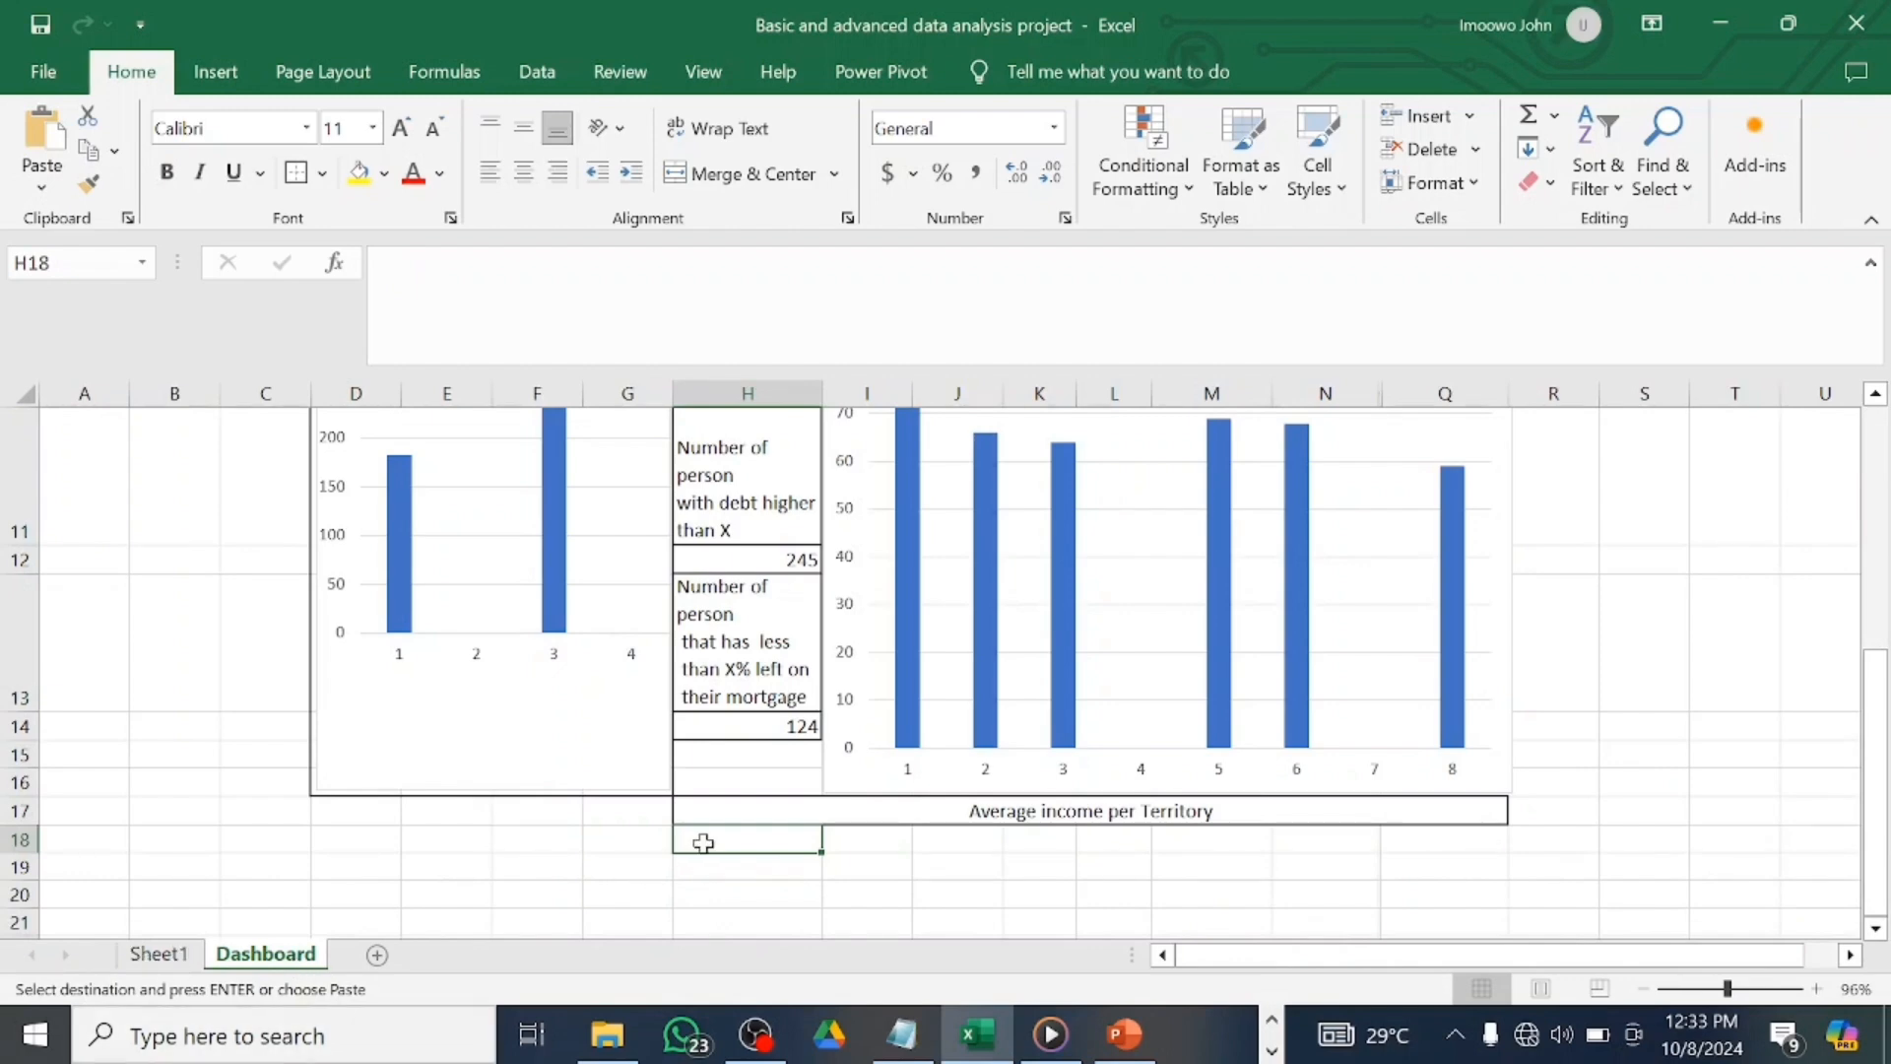
pyautogui.hotkey('ctrl', 'v')
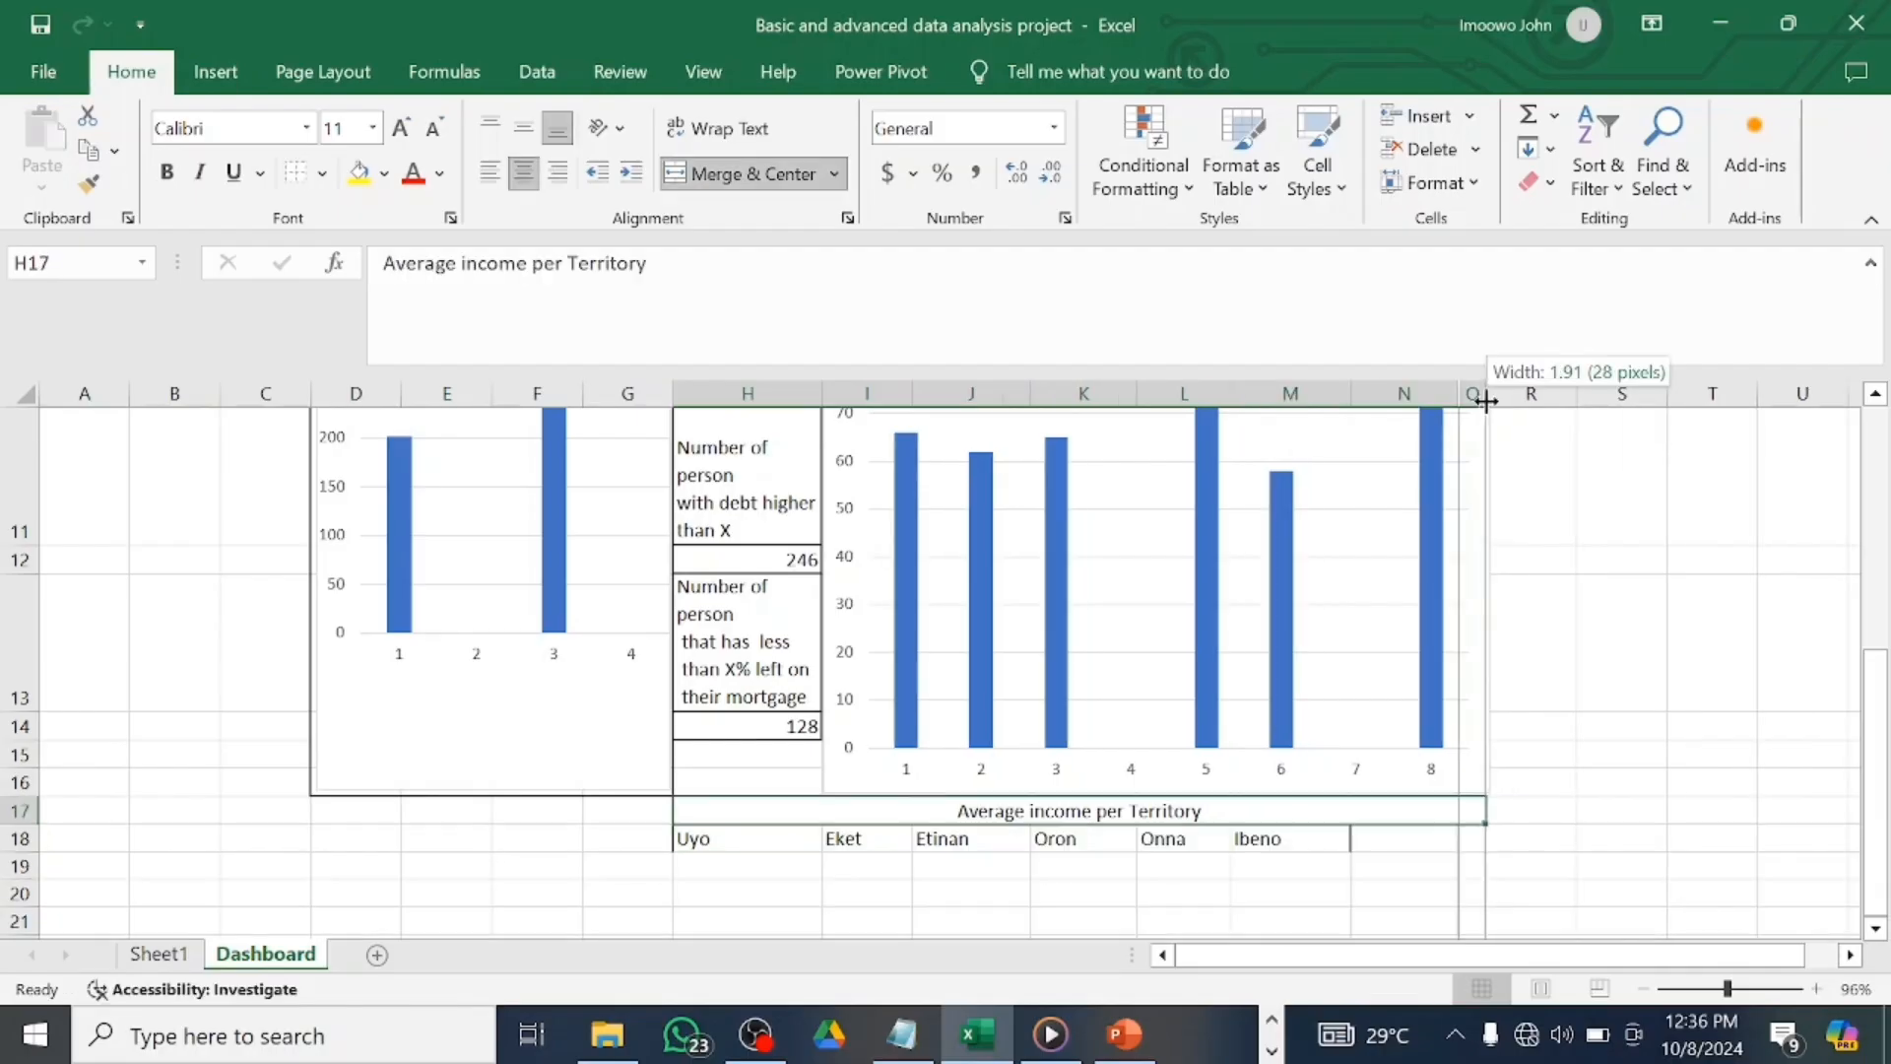
# Adjust the column widths to unhide the General work column Q.
pyautogui.moveTo(1492, 399); pyautogui.dragTo(1355, 400)
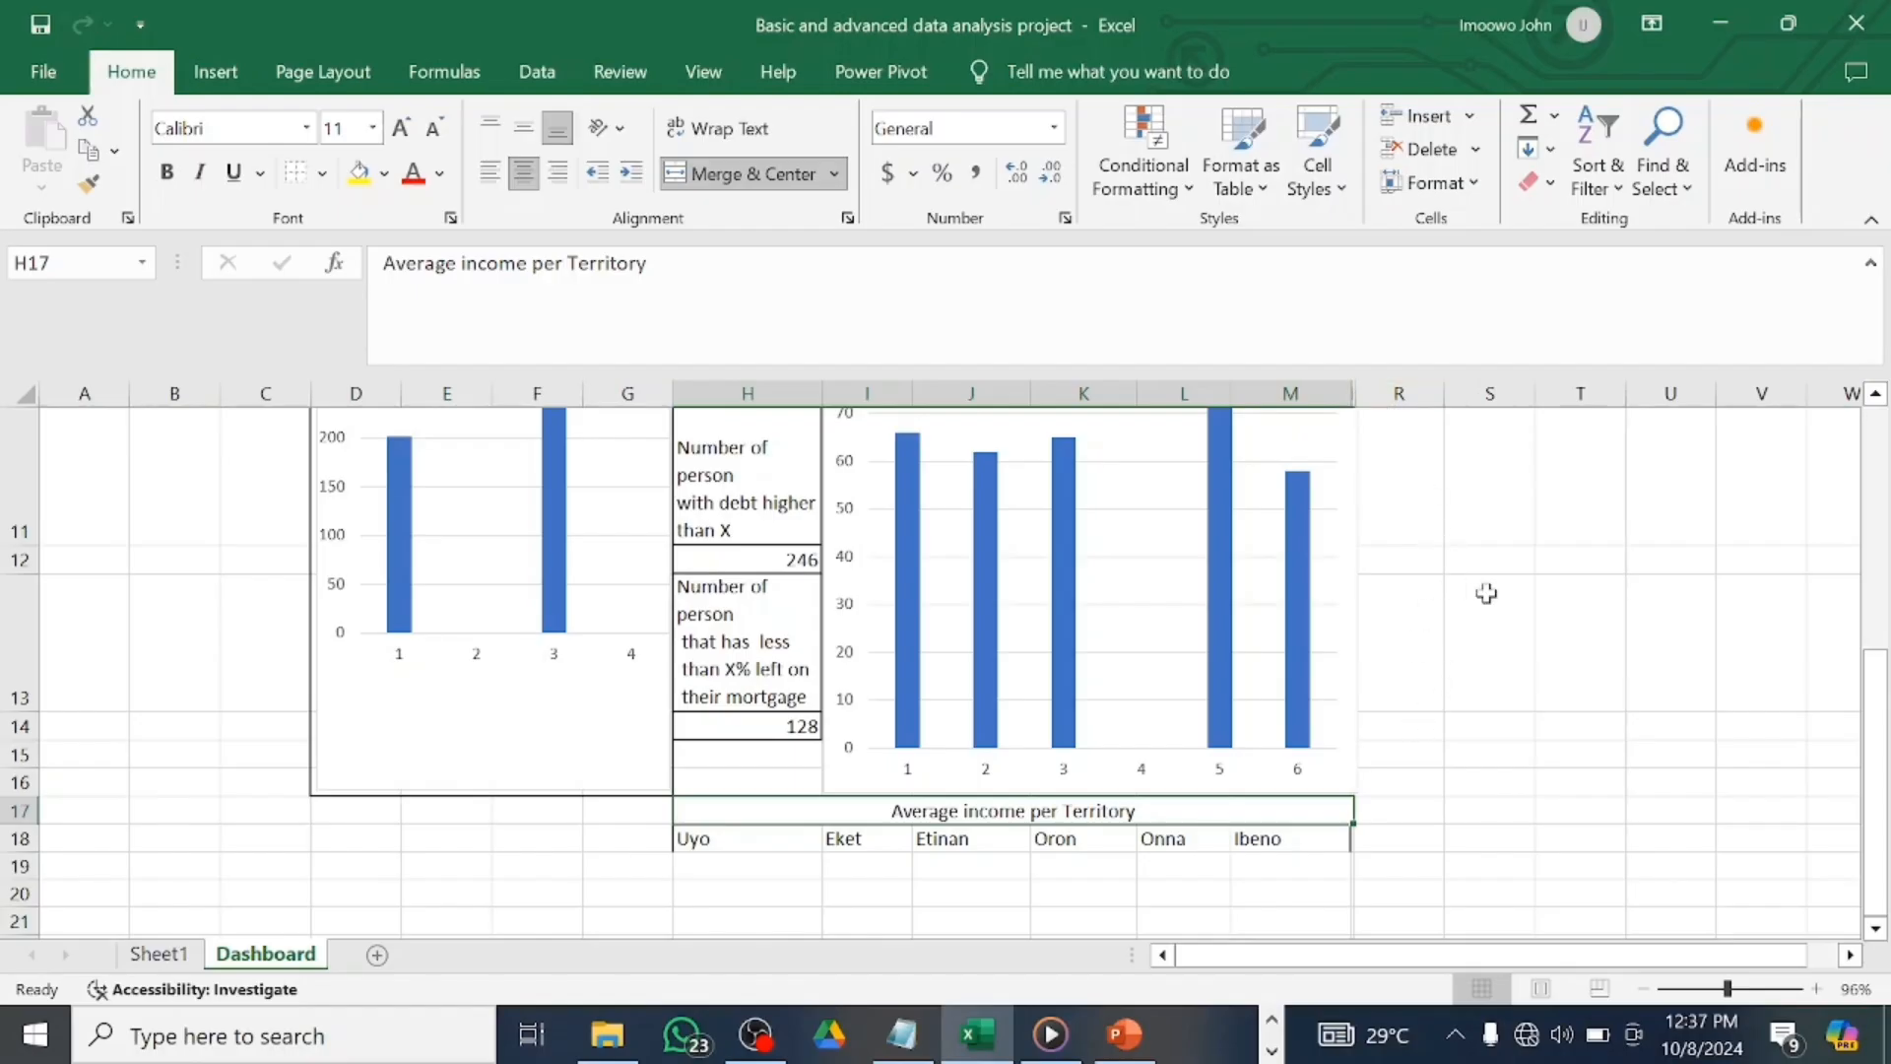
pyautogui.scroll(3, 1482, 591)
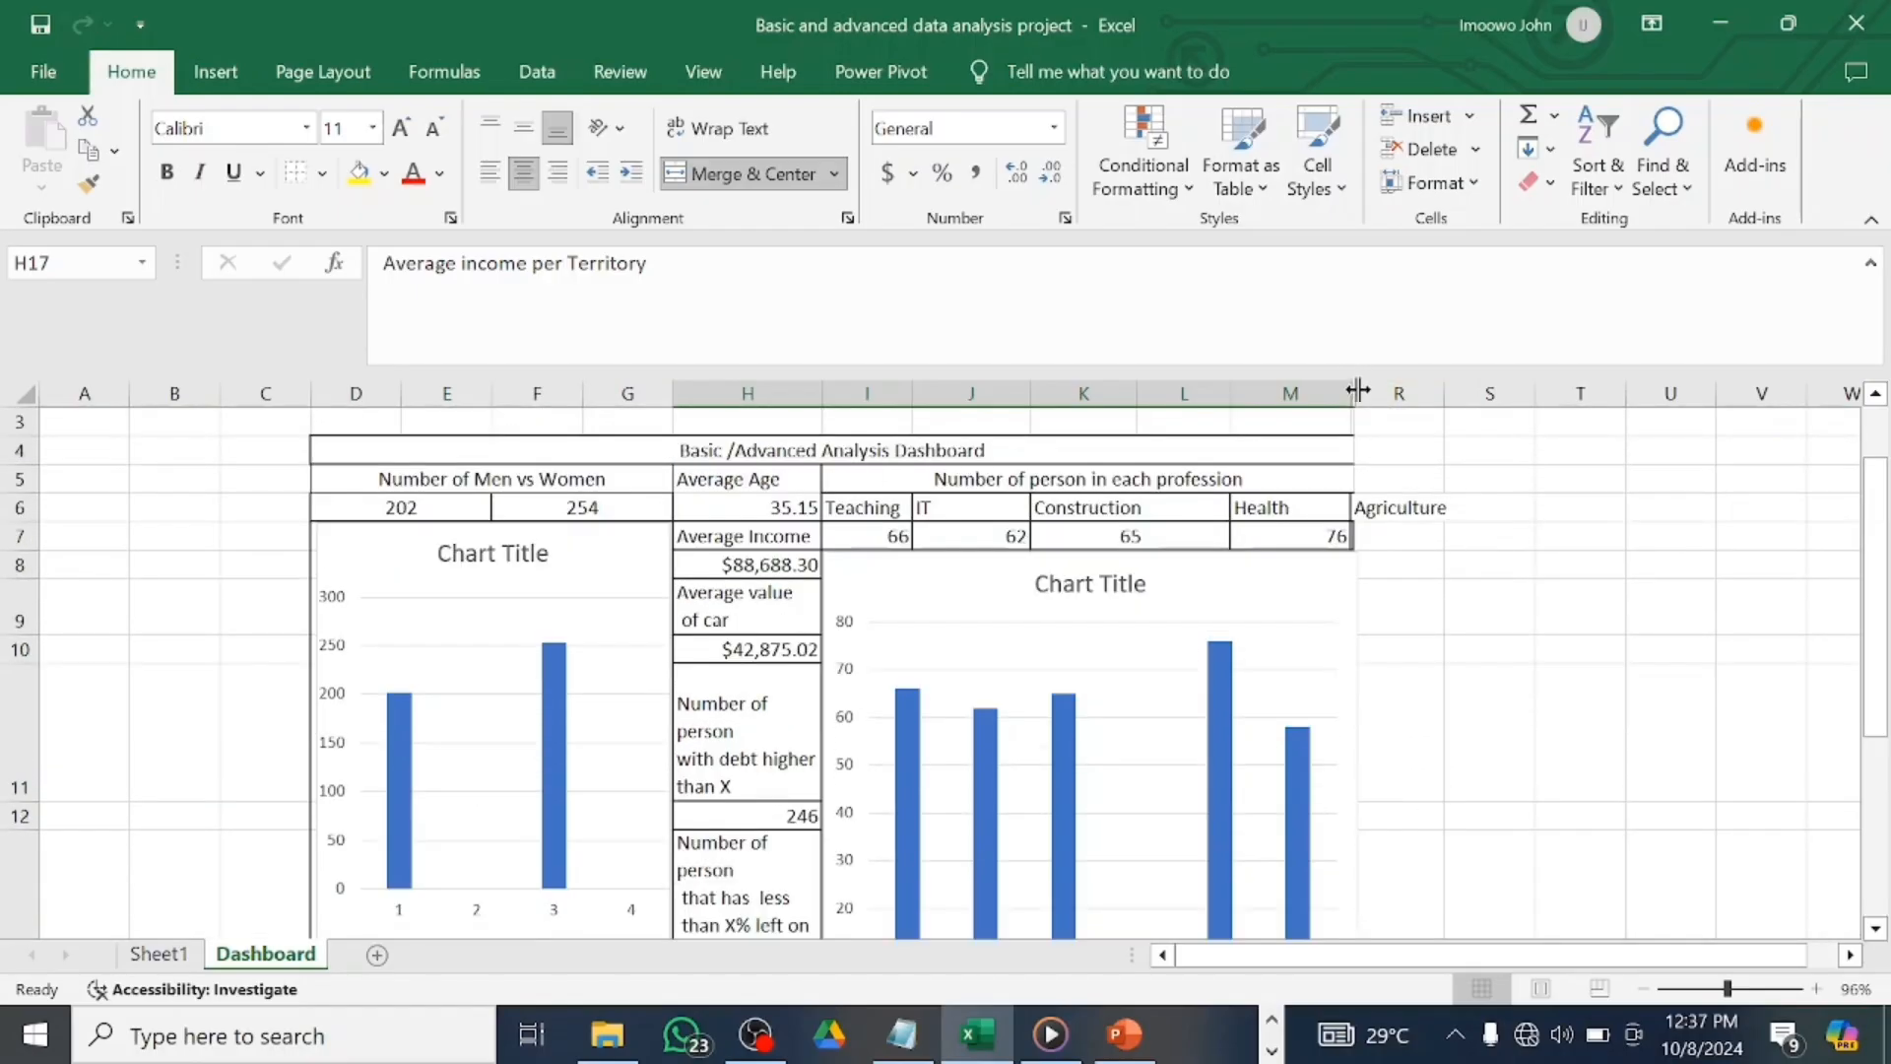
pyautogui.moveTo(1358, 391); pyautogui.dragTo(1522, 412)
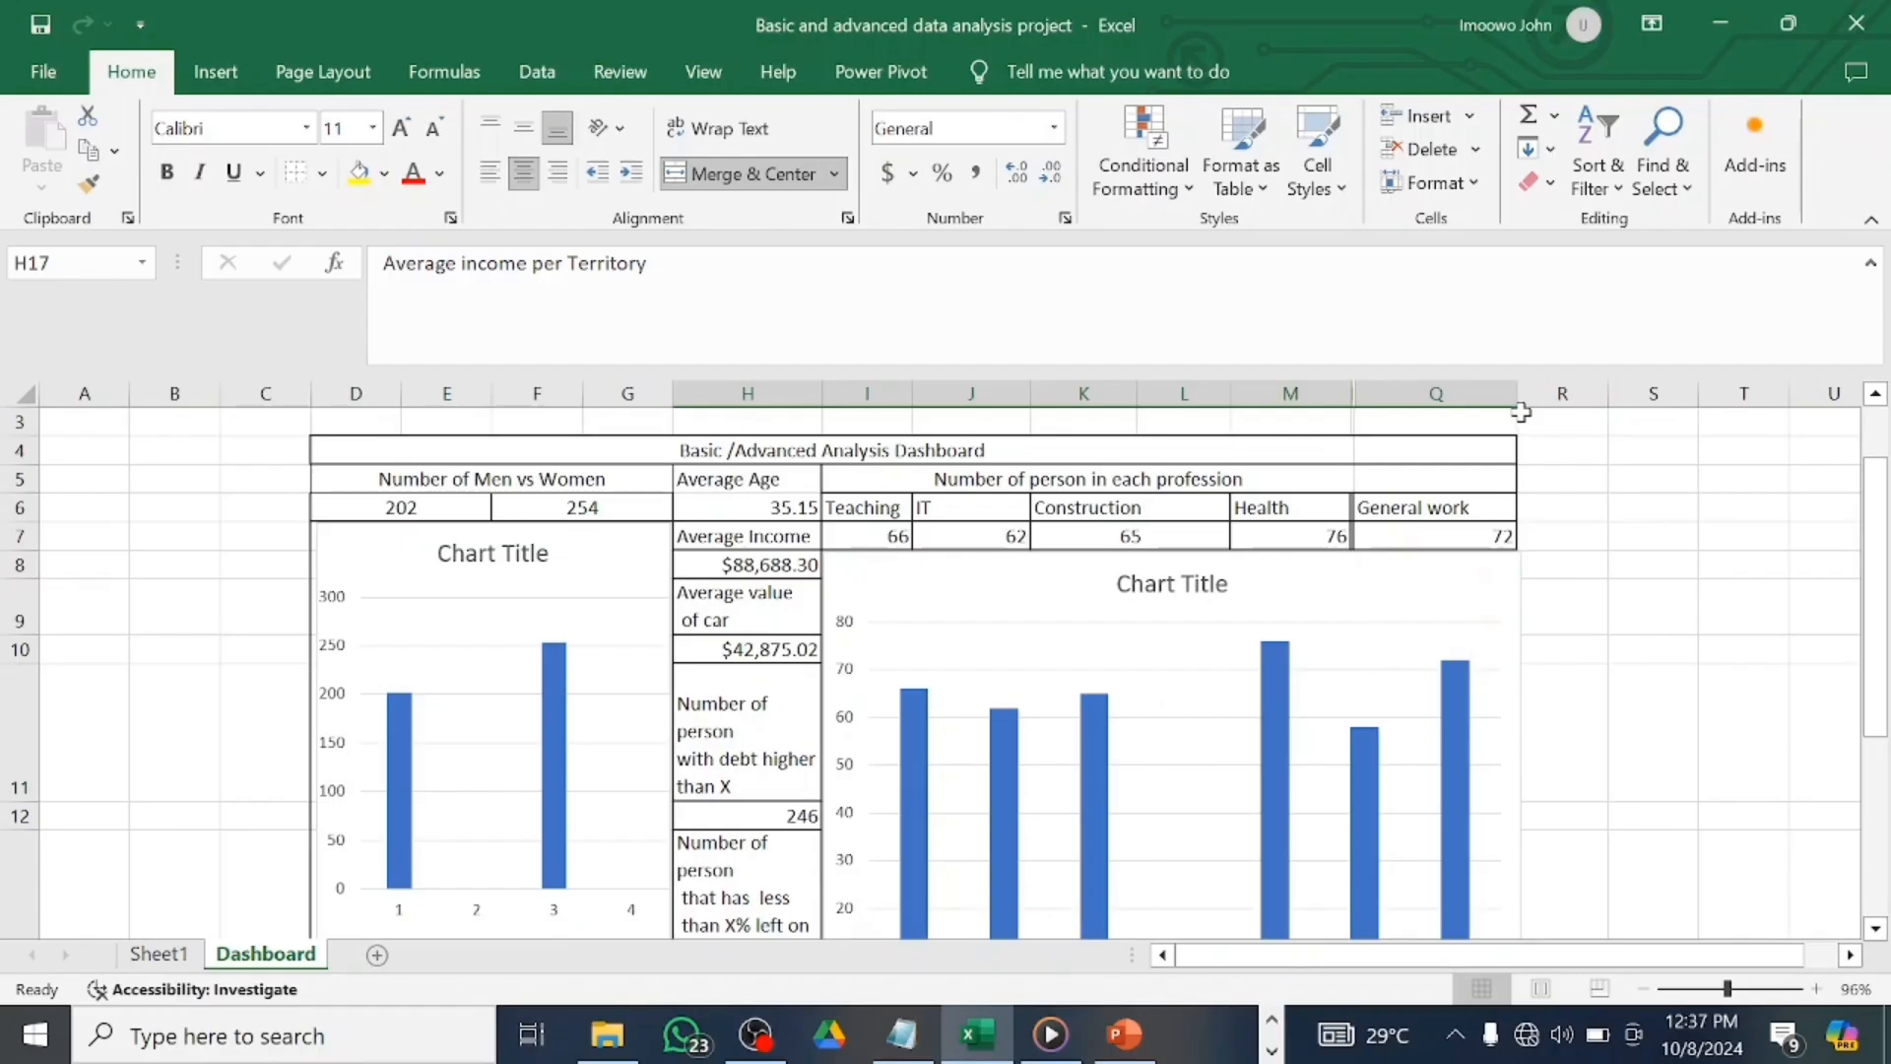
pyautogui.scroll(-2, 1627, 431)
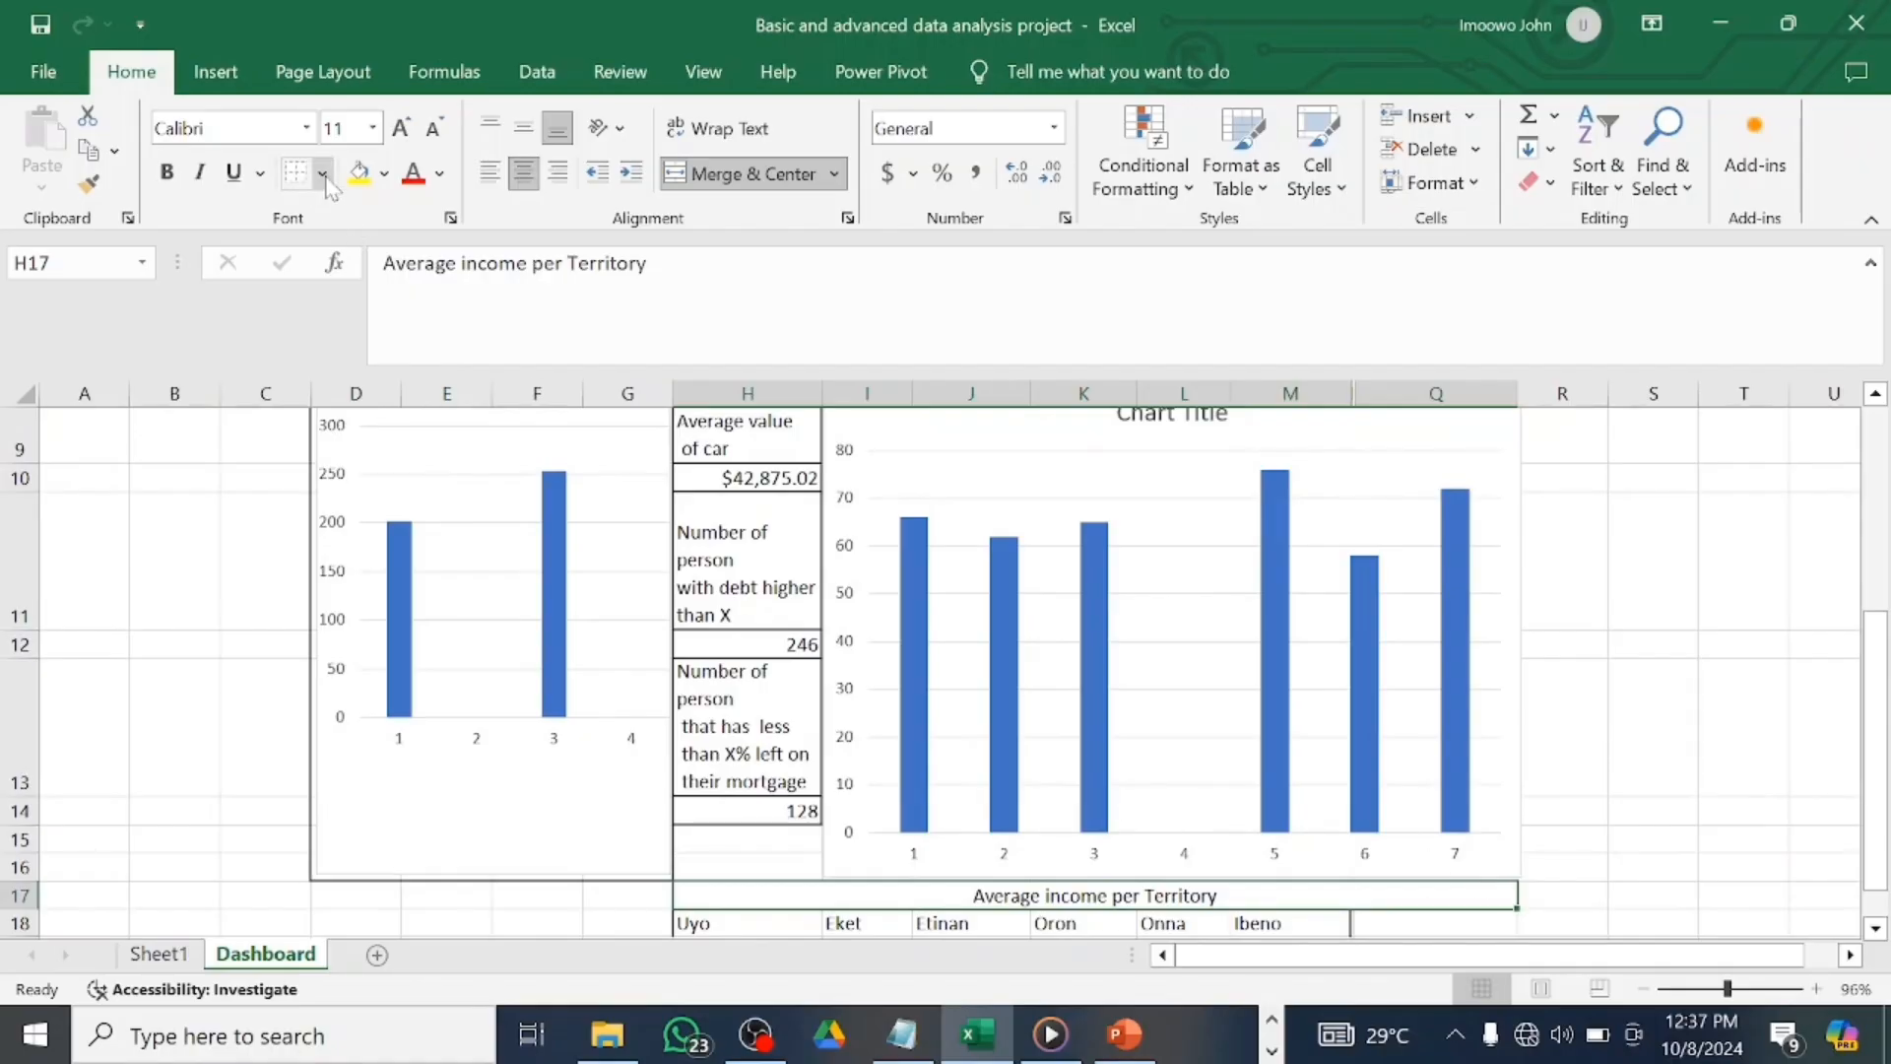
pyautogui.scroll(-1, 1419, 670)
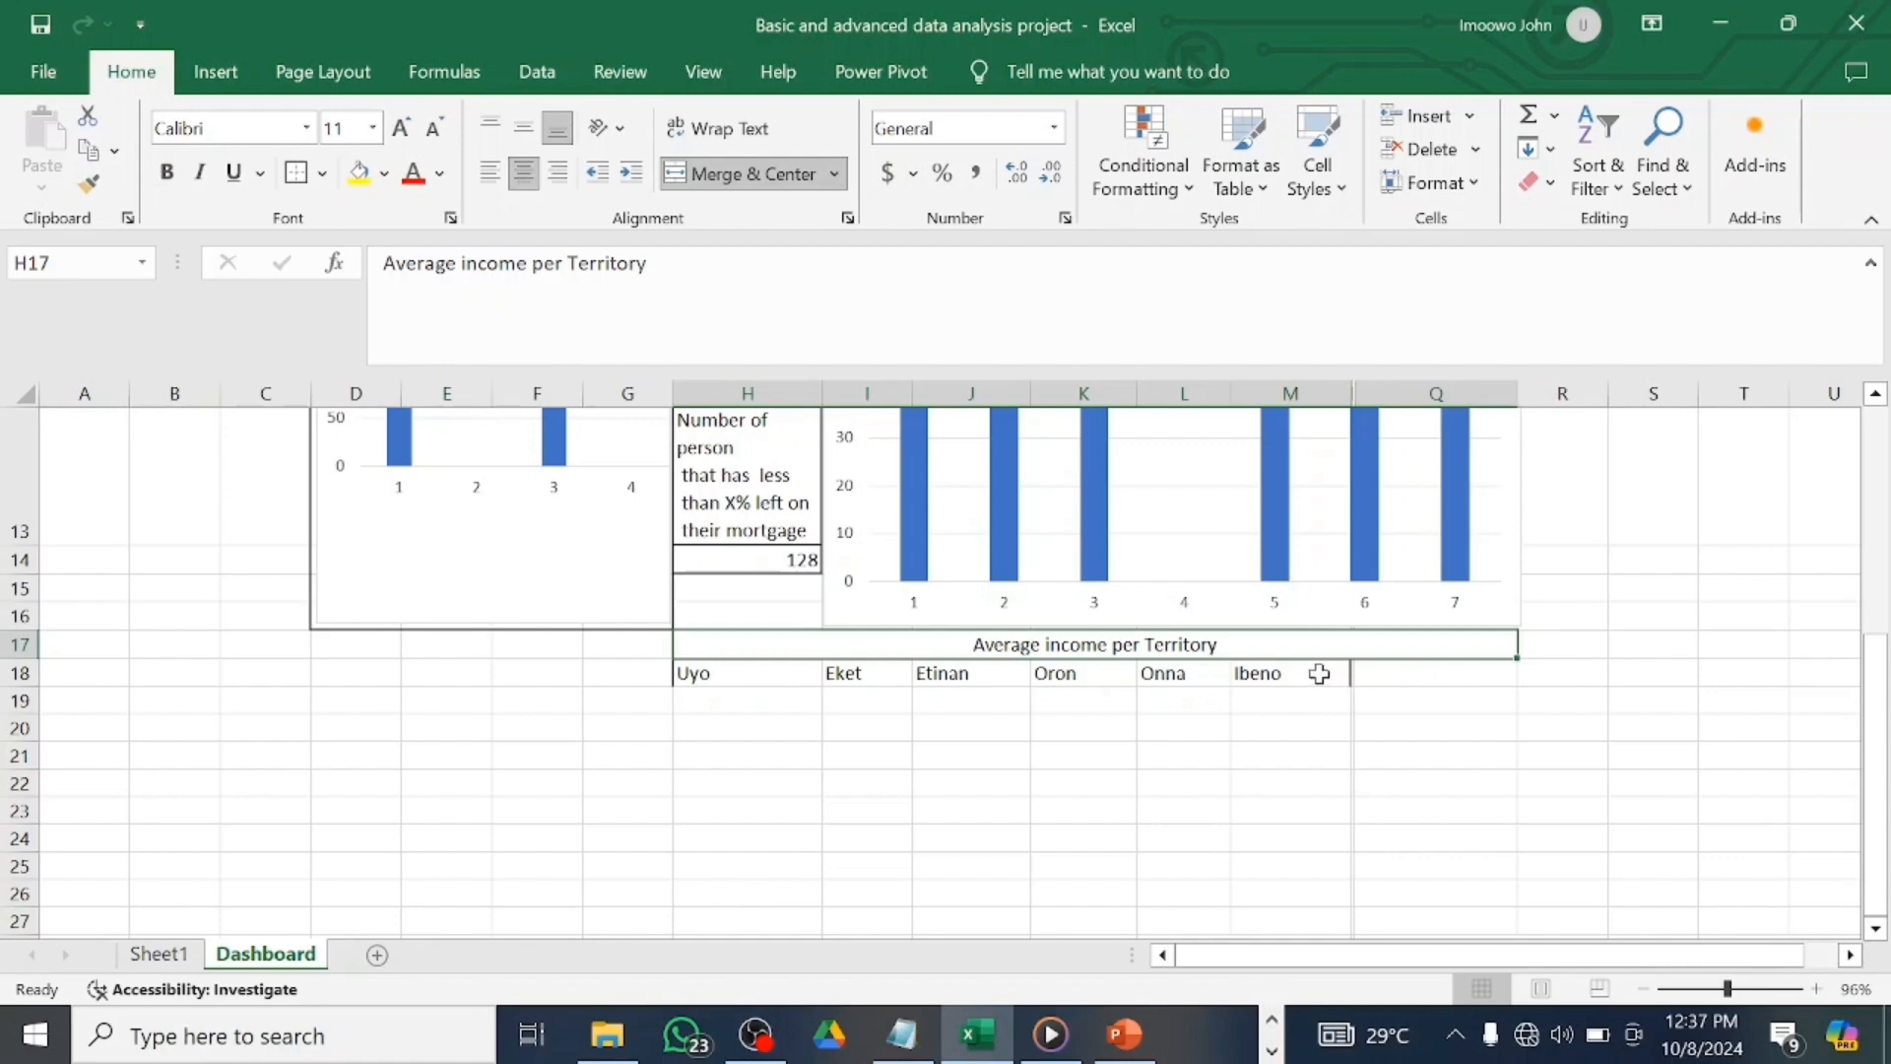
# Merge and centre Ibeno across M18:Q18 and widen column L.
pyautogui.moveTo(1319, 673); pyautogui.dragTo(1378, 672)
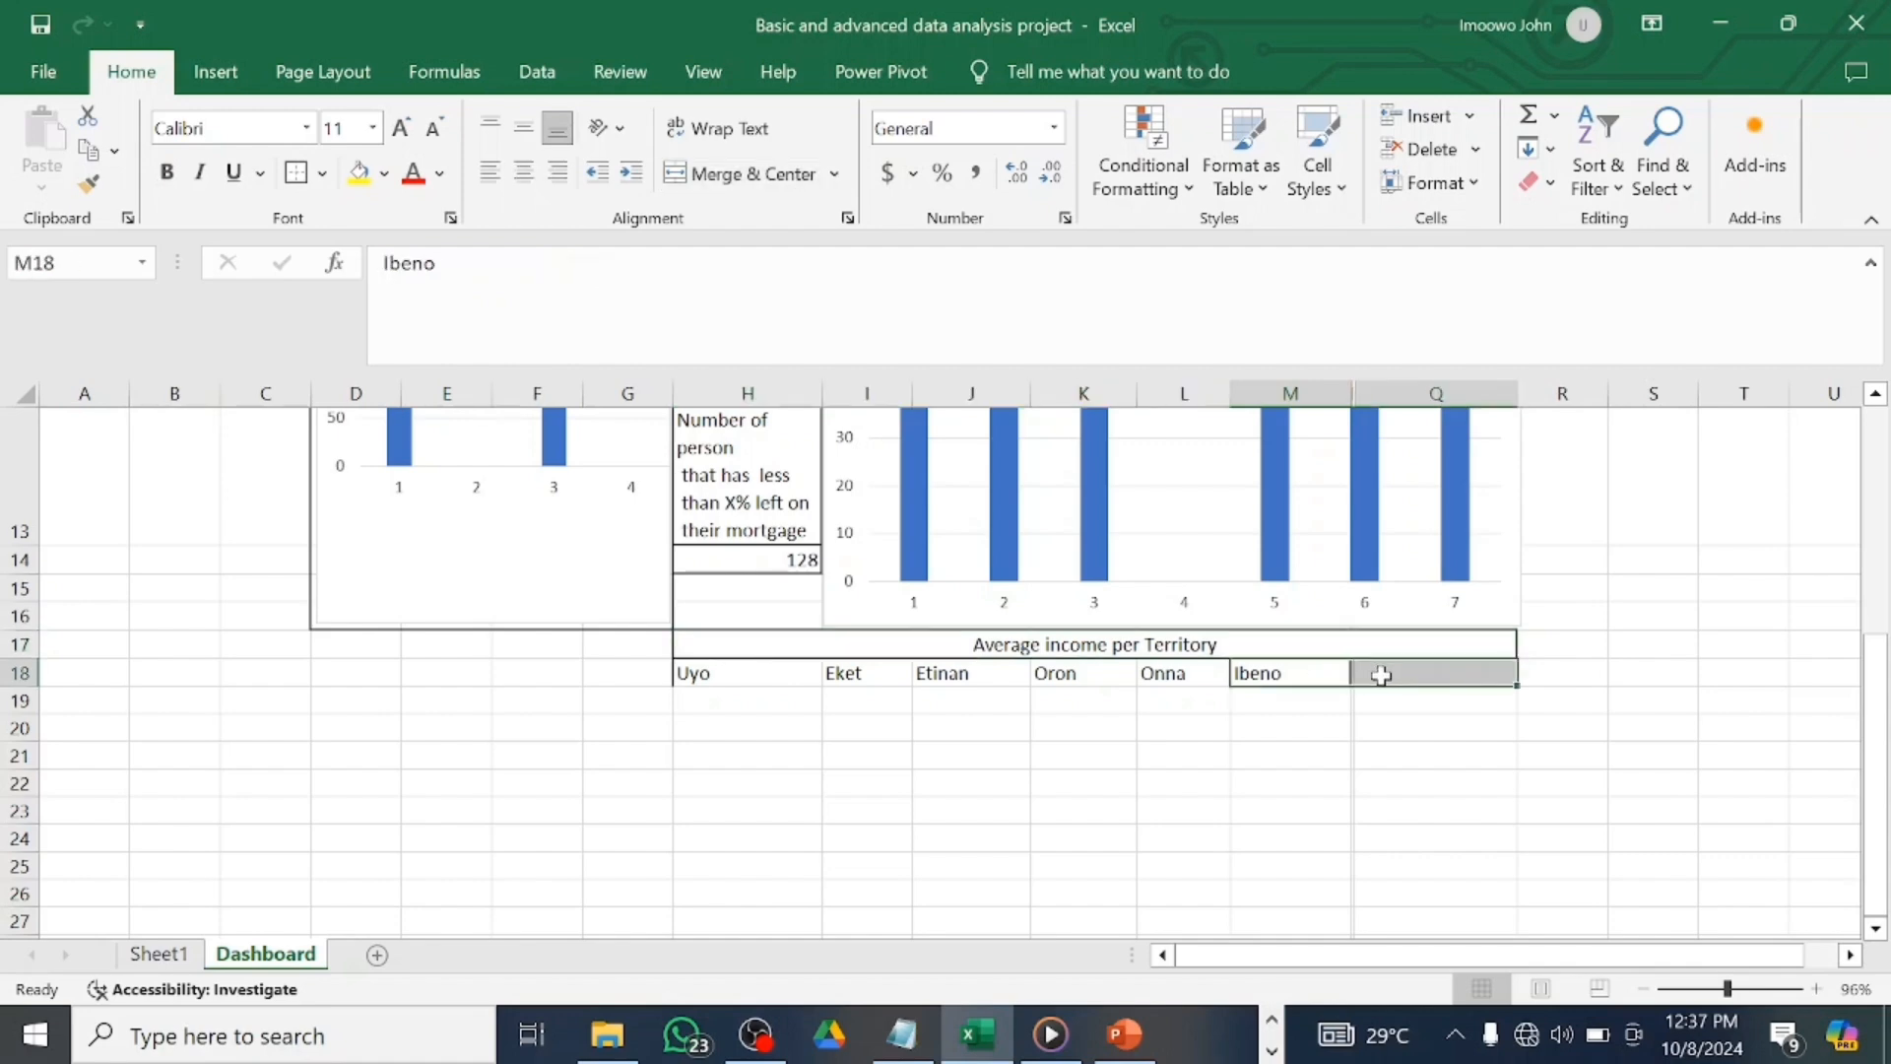
pyautogui.click(733, 182)
pyautogui.moveTo(1230, 401); pyautogui.dragTo(1265, 404)
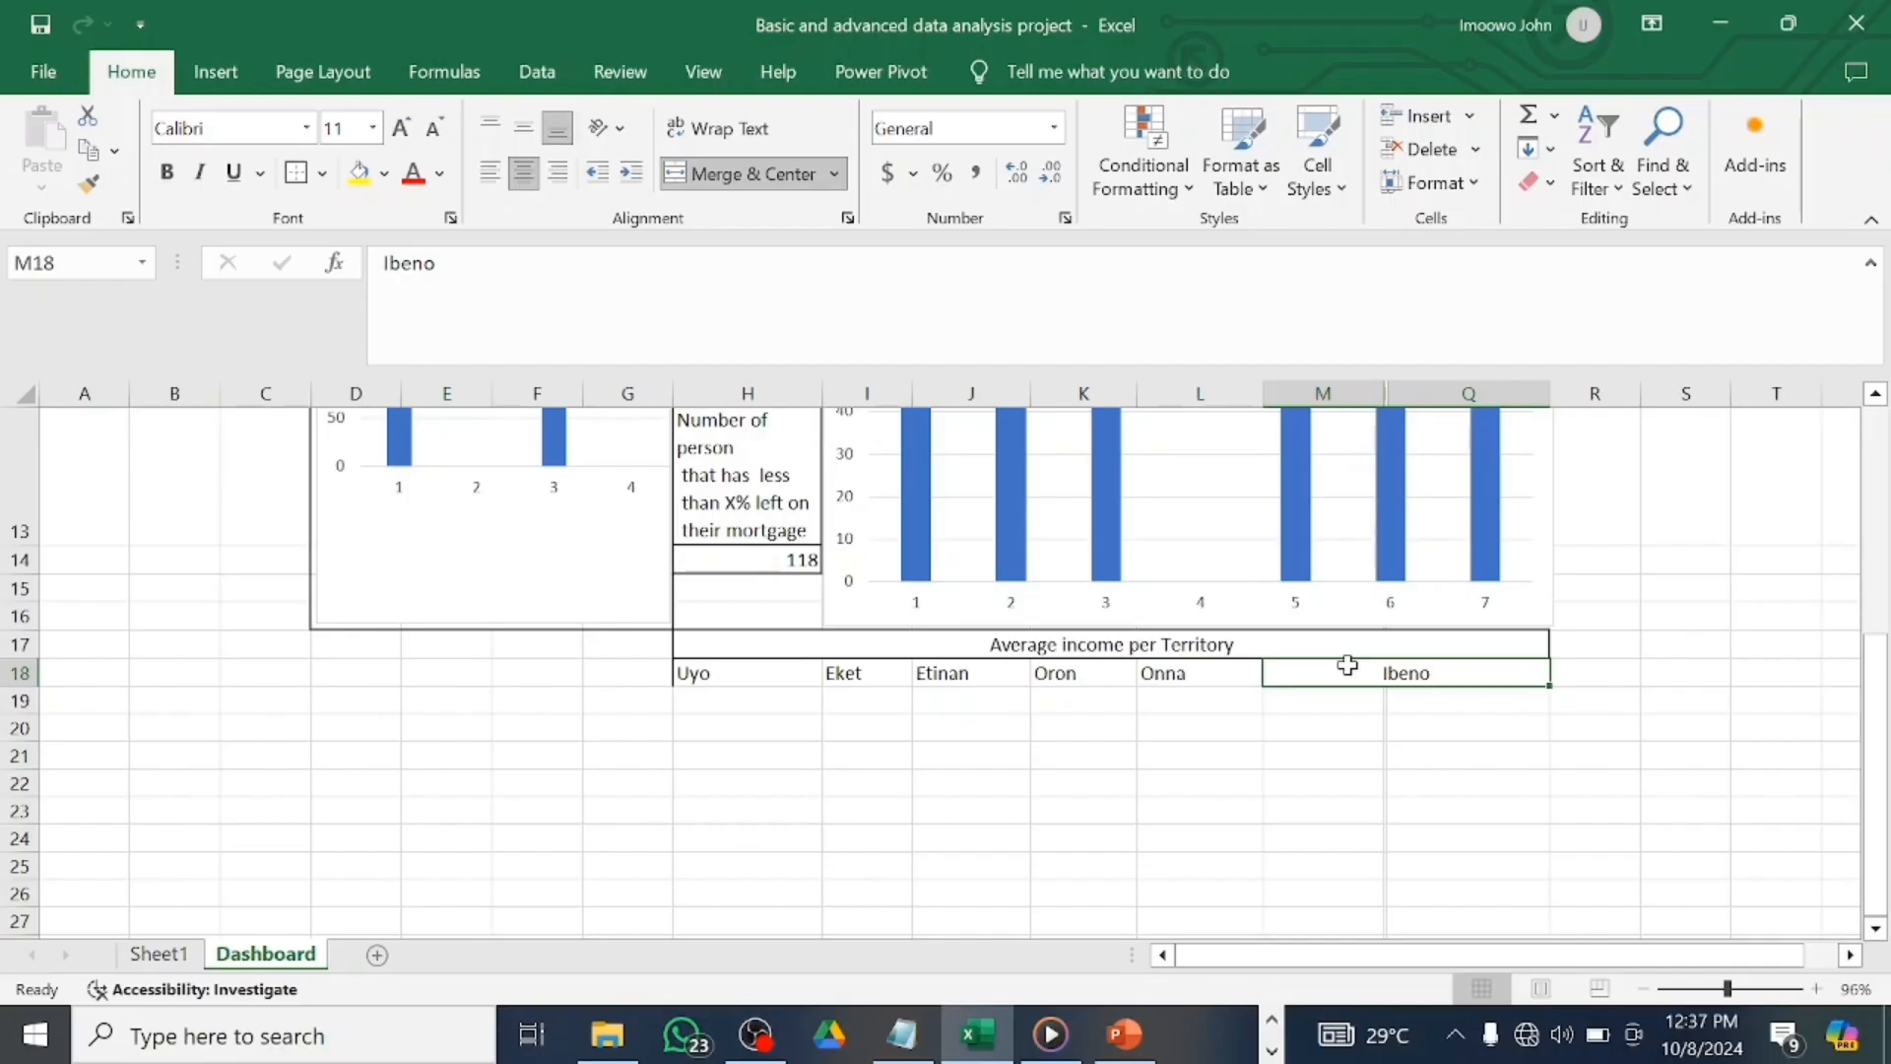
# Border each territory name cell, Uyo through the merged Ibeno cell, then select H19.
pyautogui.click(796, 676)
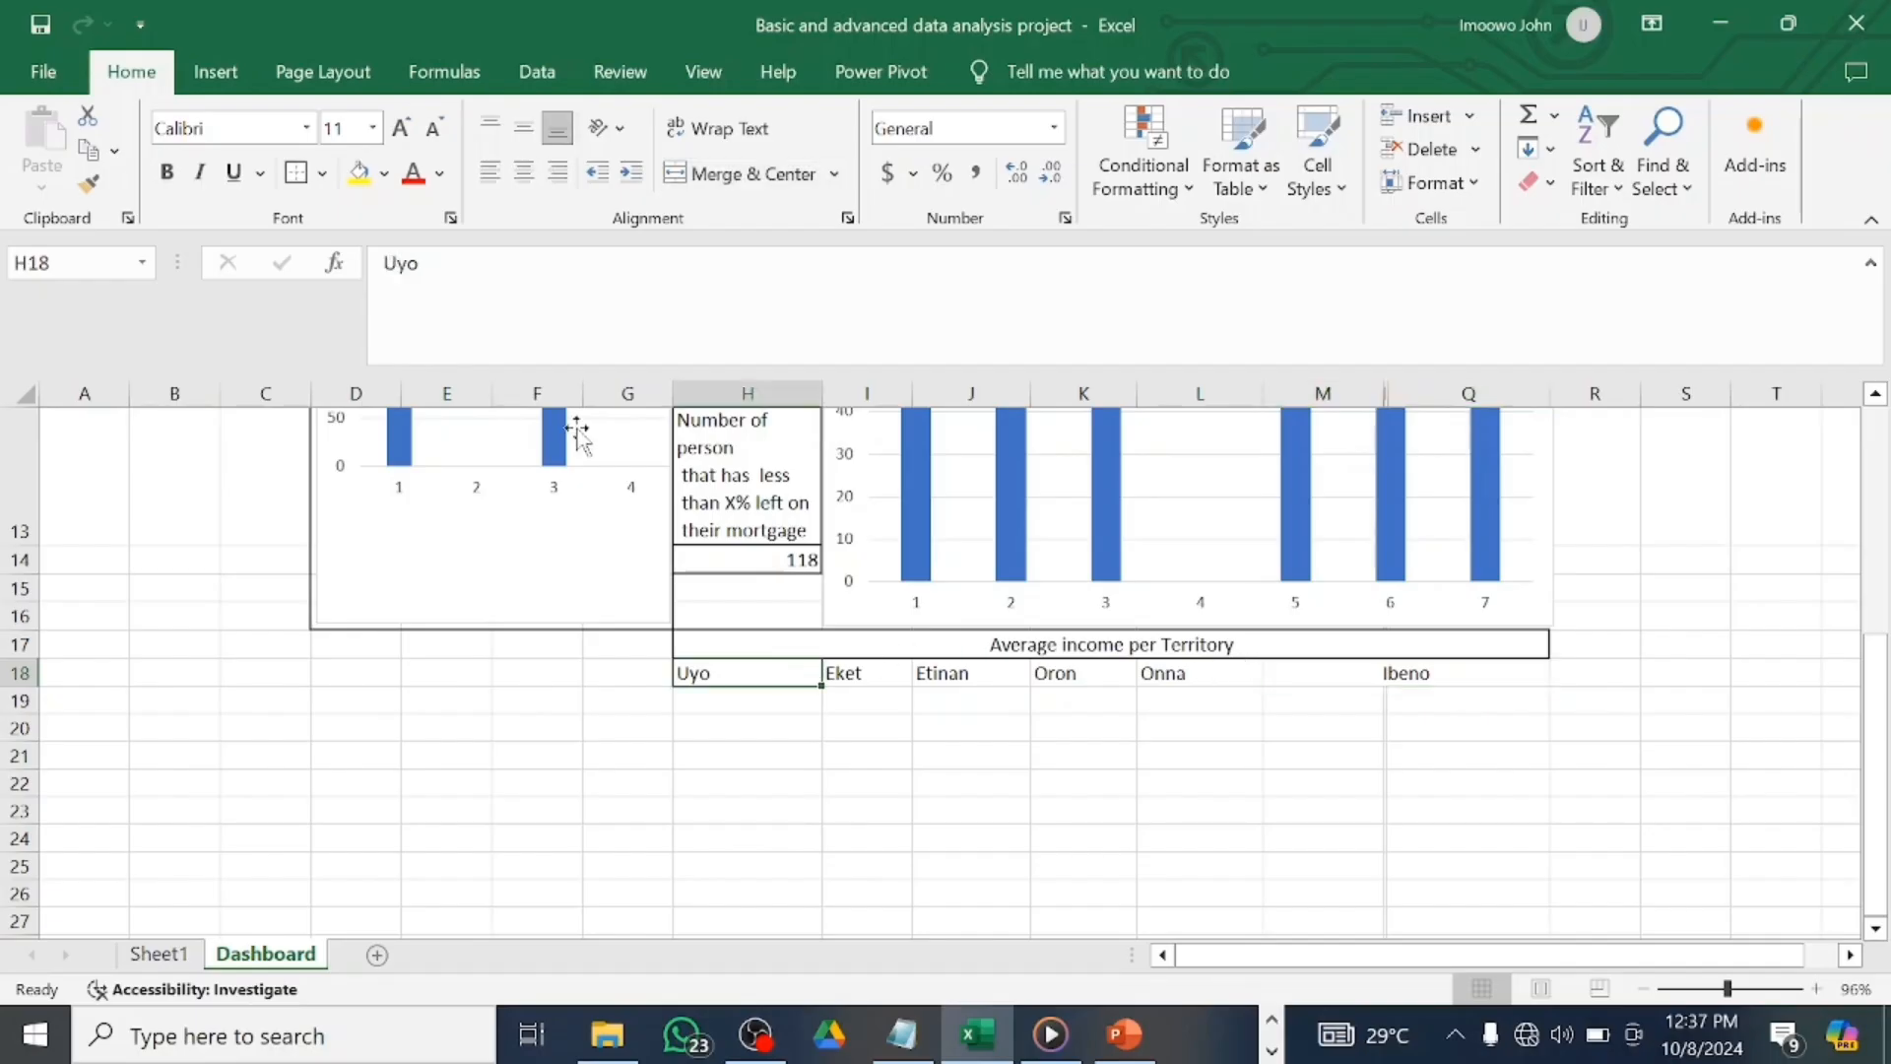
pyautogui.click(867, 680)
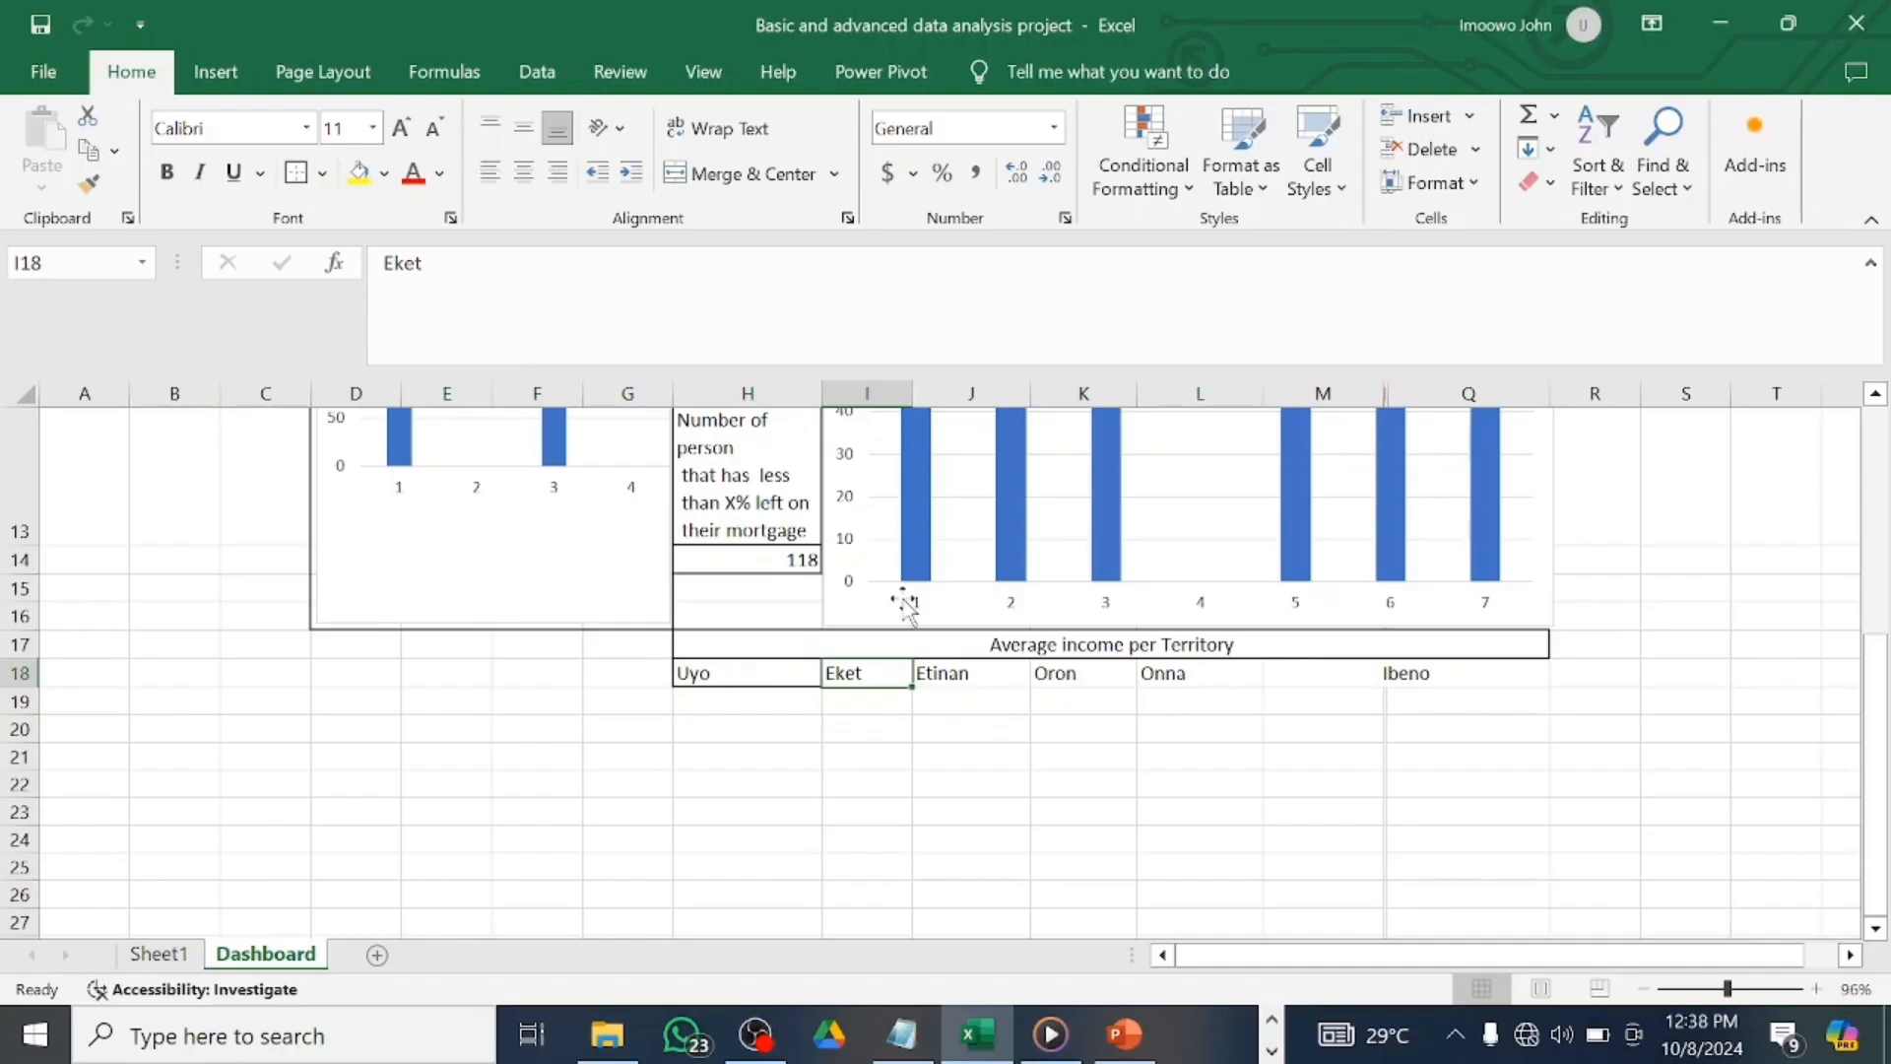
pyautogui.click(960, 673)
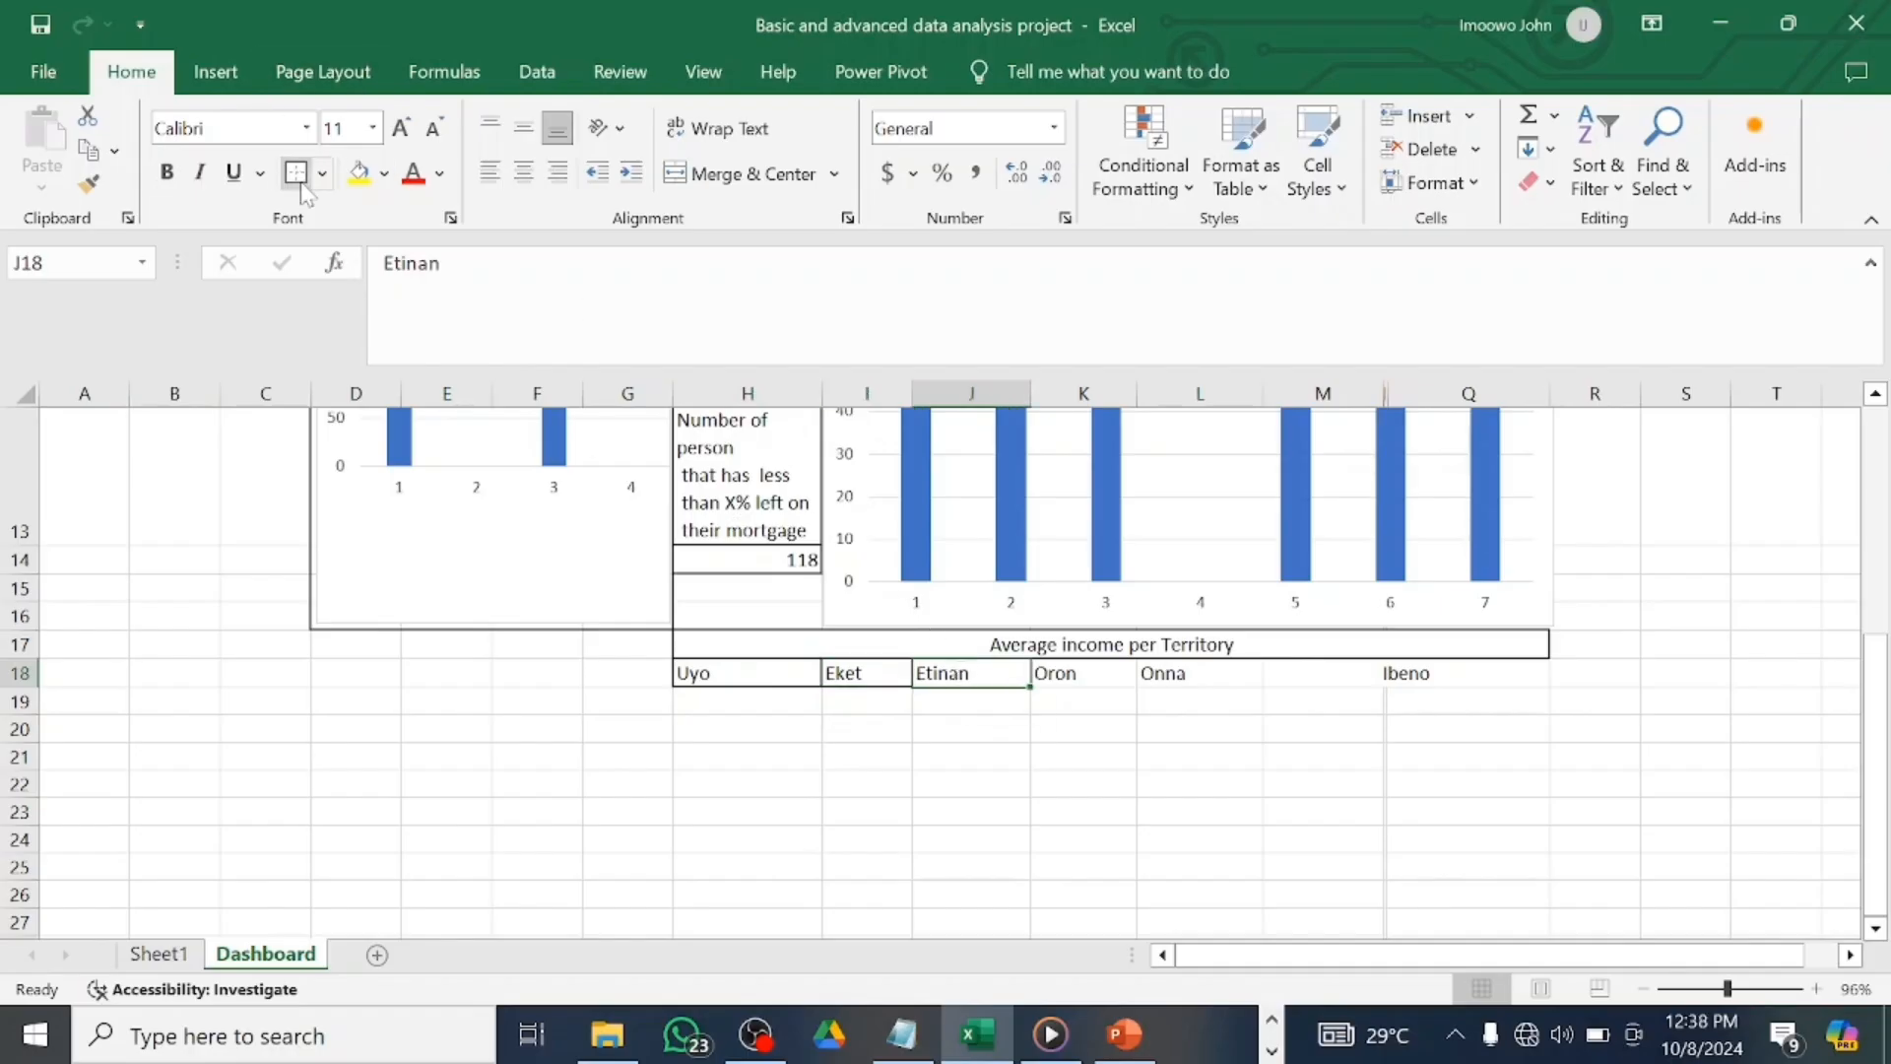
pyautogui.click(1073, 682)
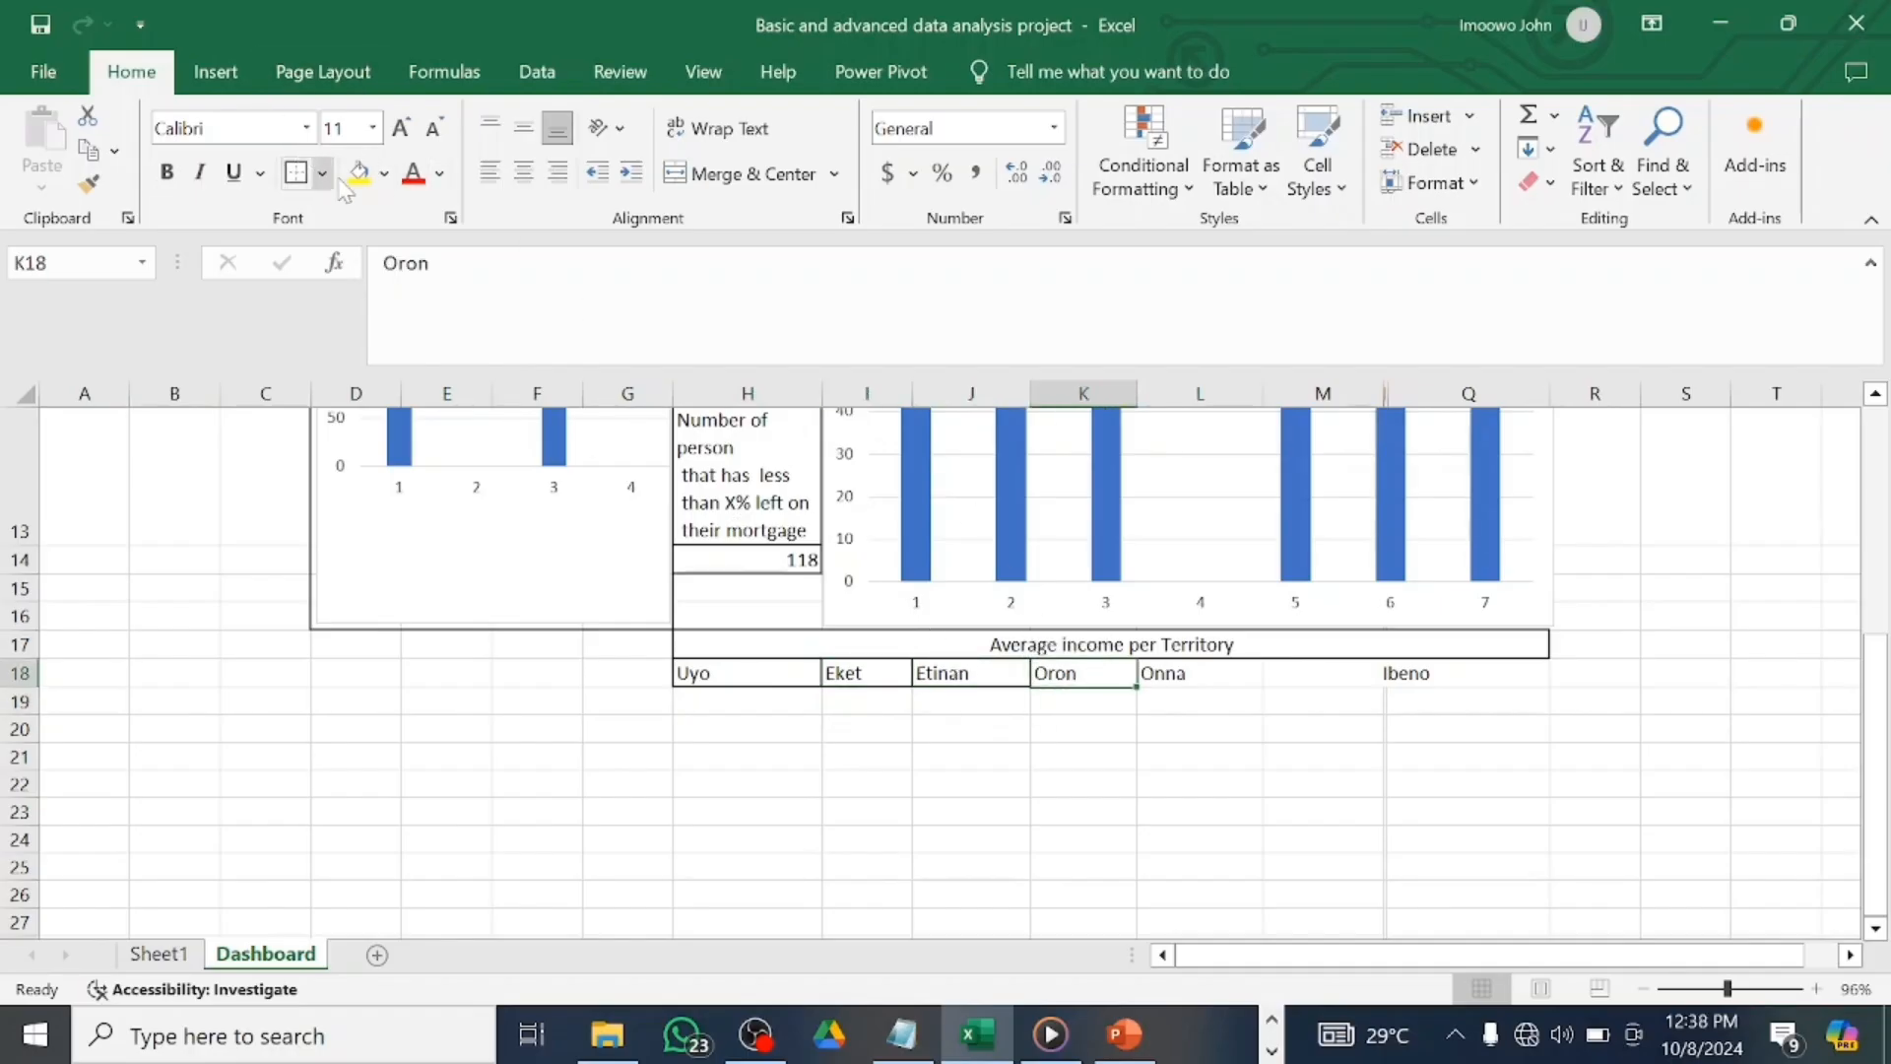
pyautogui.click(1188, 677)
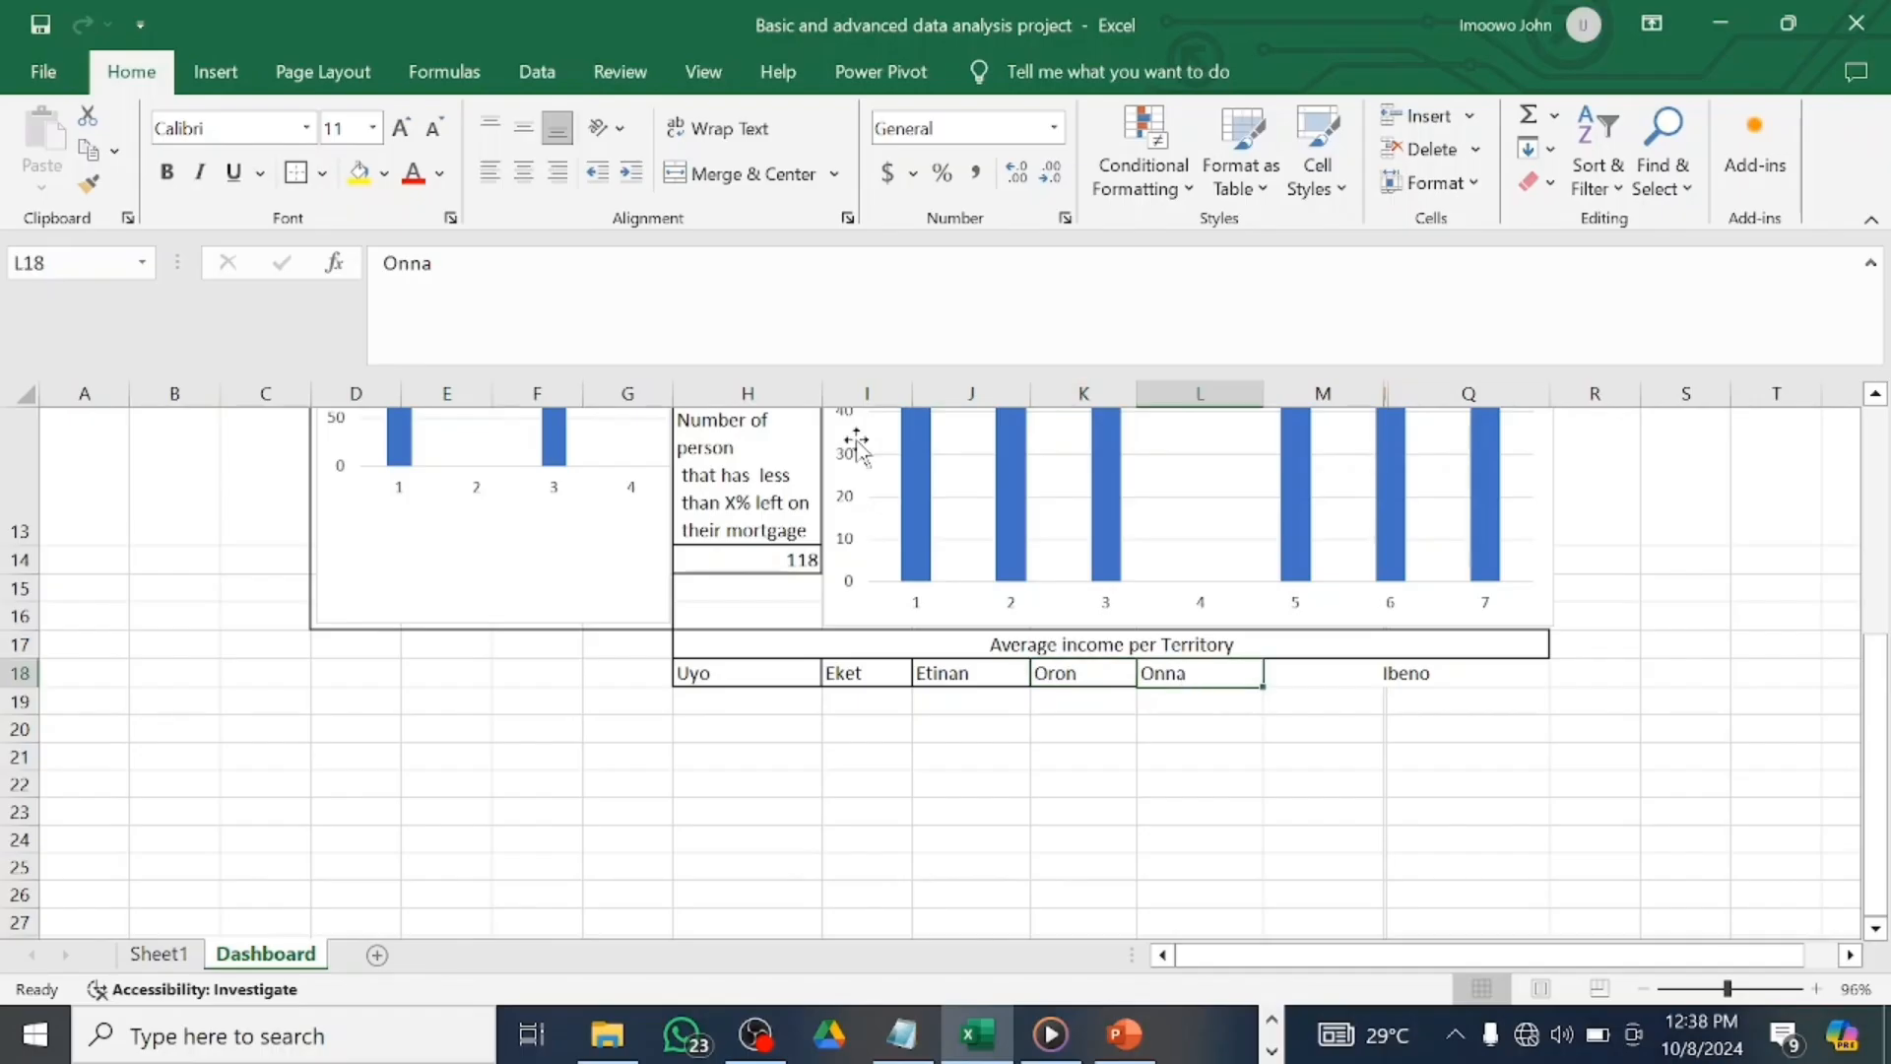
pyautogui.click(1430, 667)
pyautogui.click(863, 702)
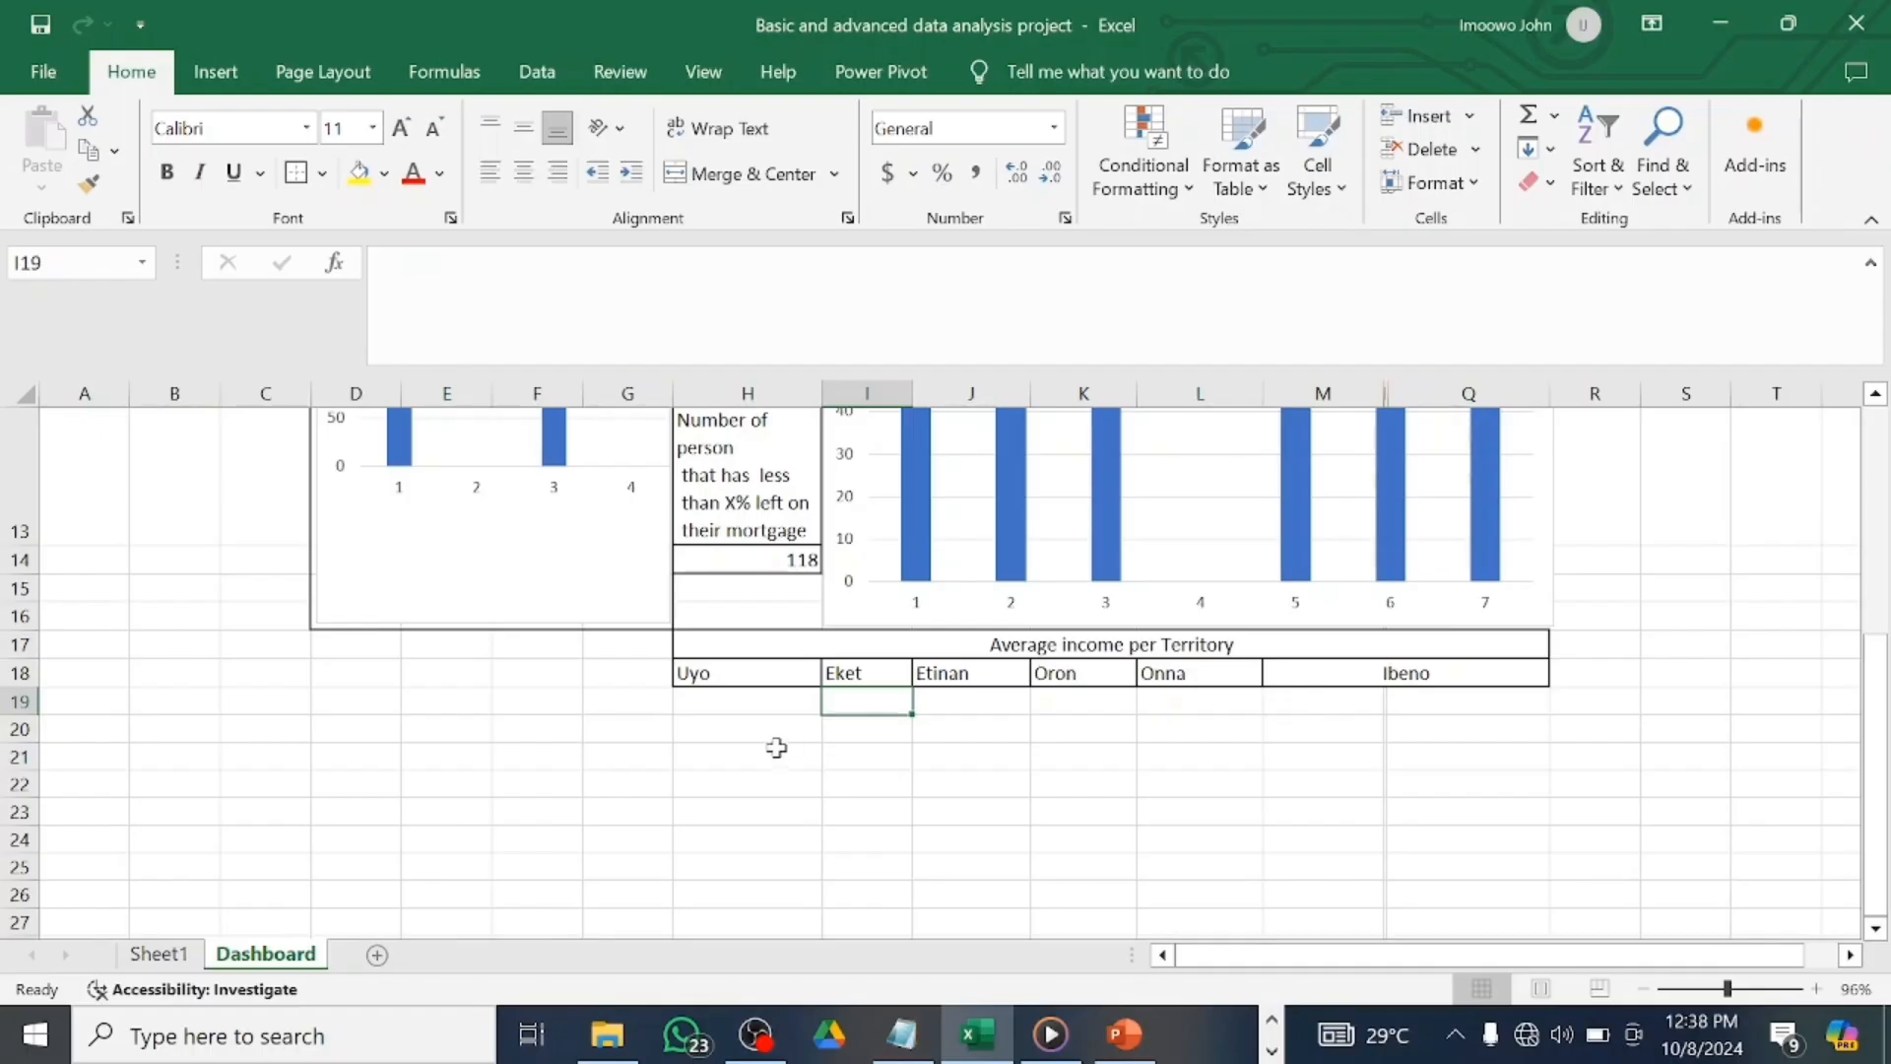
pyautogui.click(764, 703)
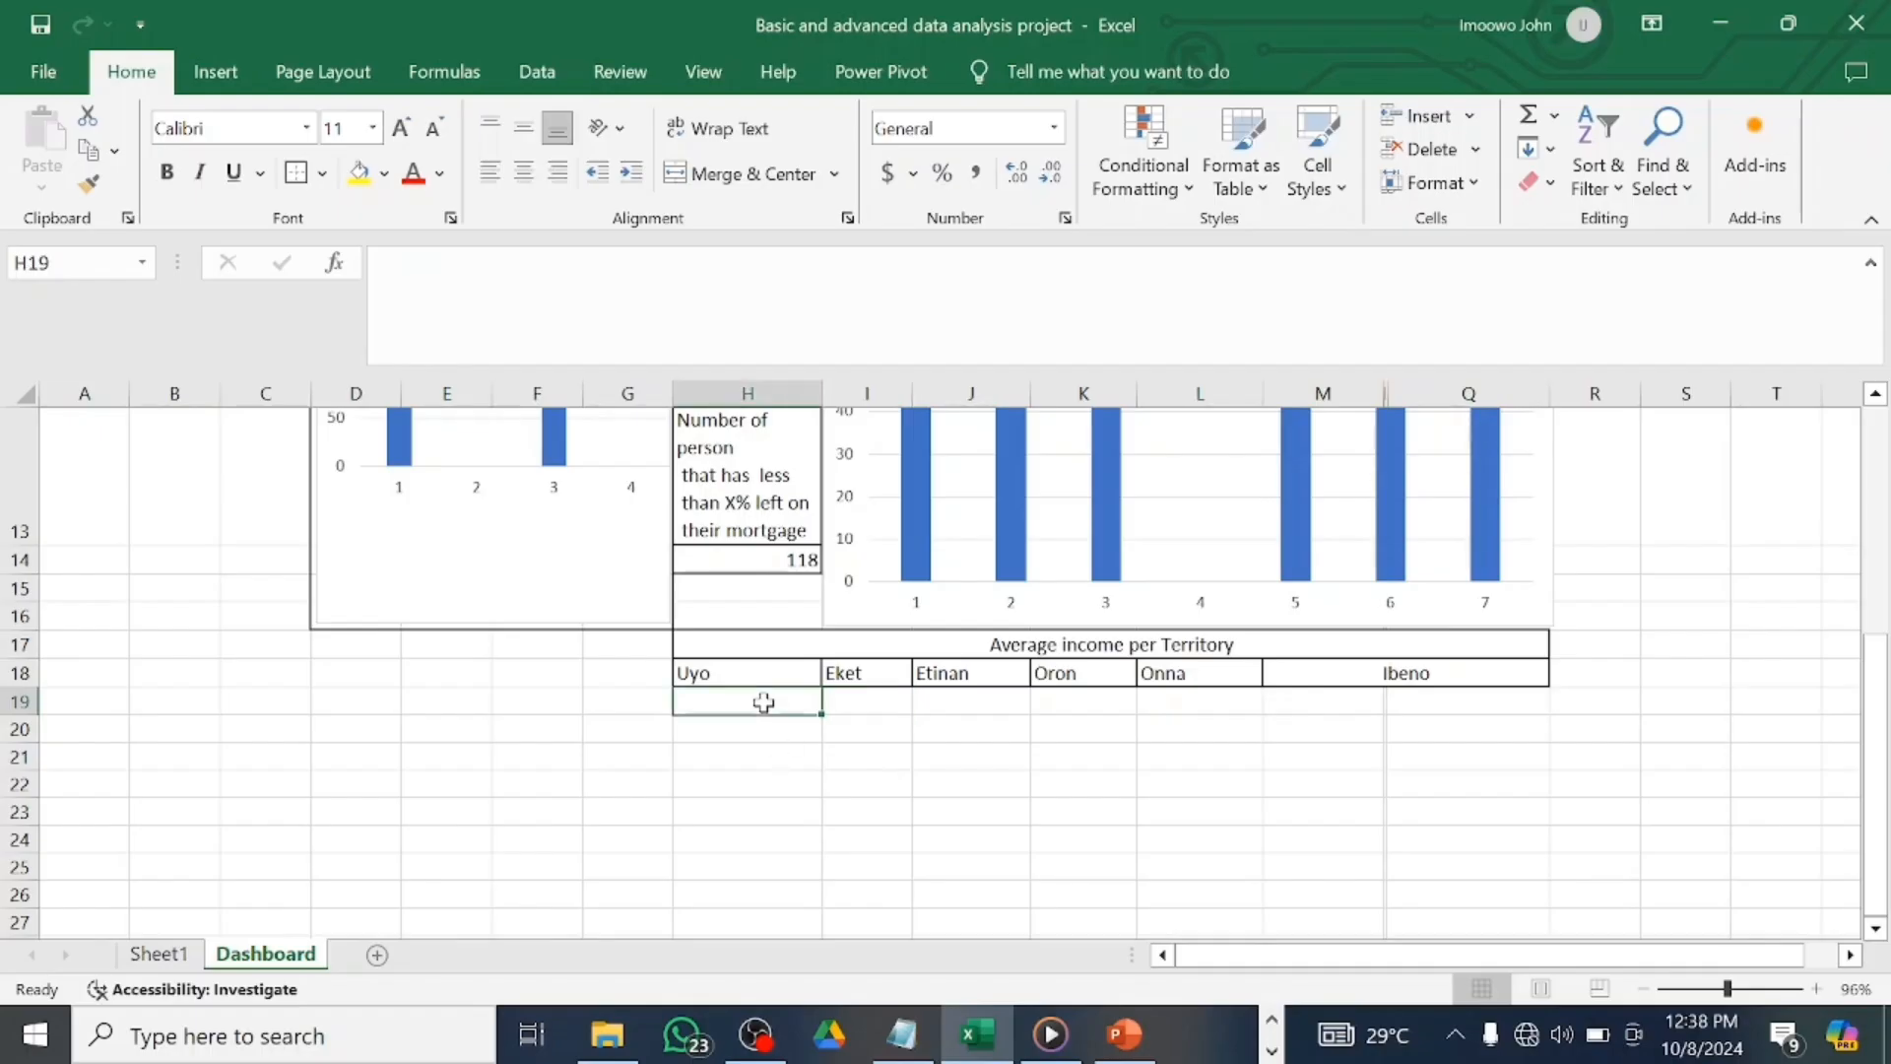
# Link H19 and I19 to the Uyo and Eket averages in Sheet1 BJ403 and BK403.
pyautogui.write('=')
pyautogui.click(158, 954)
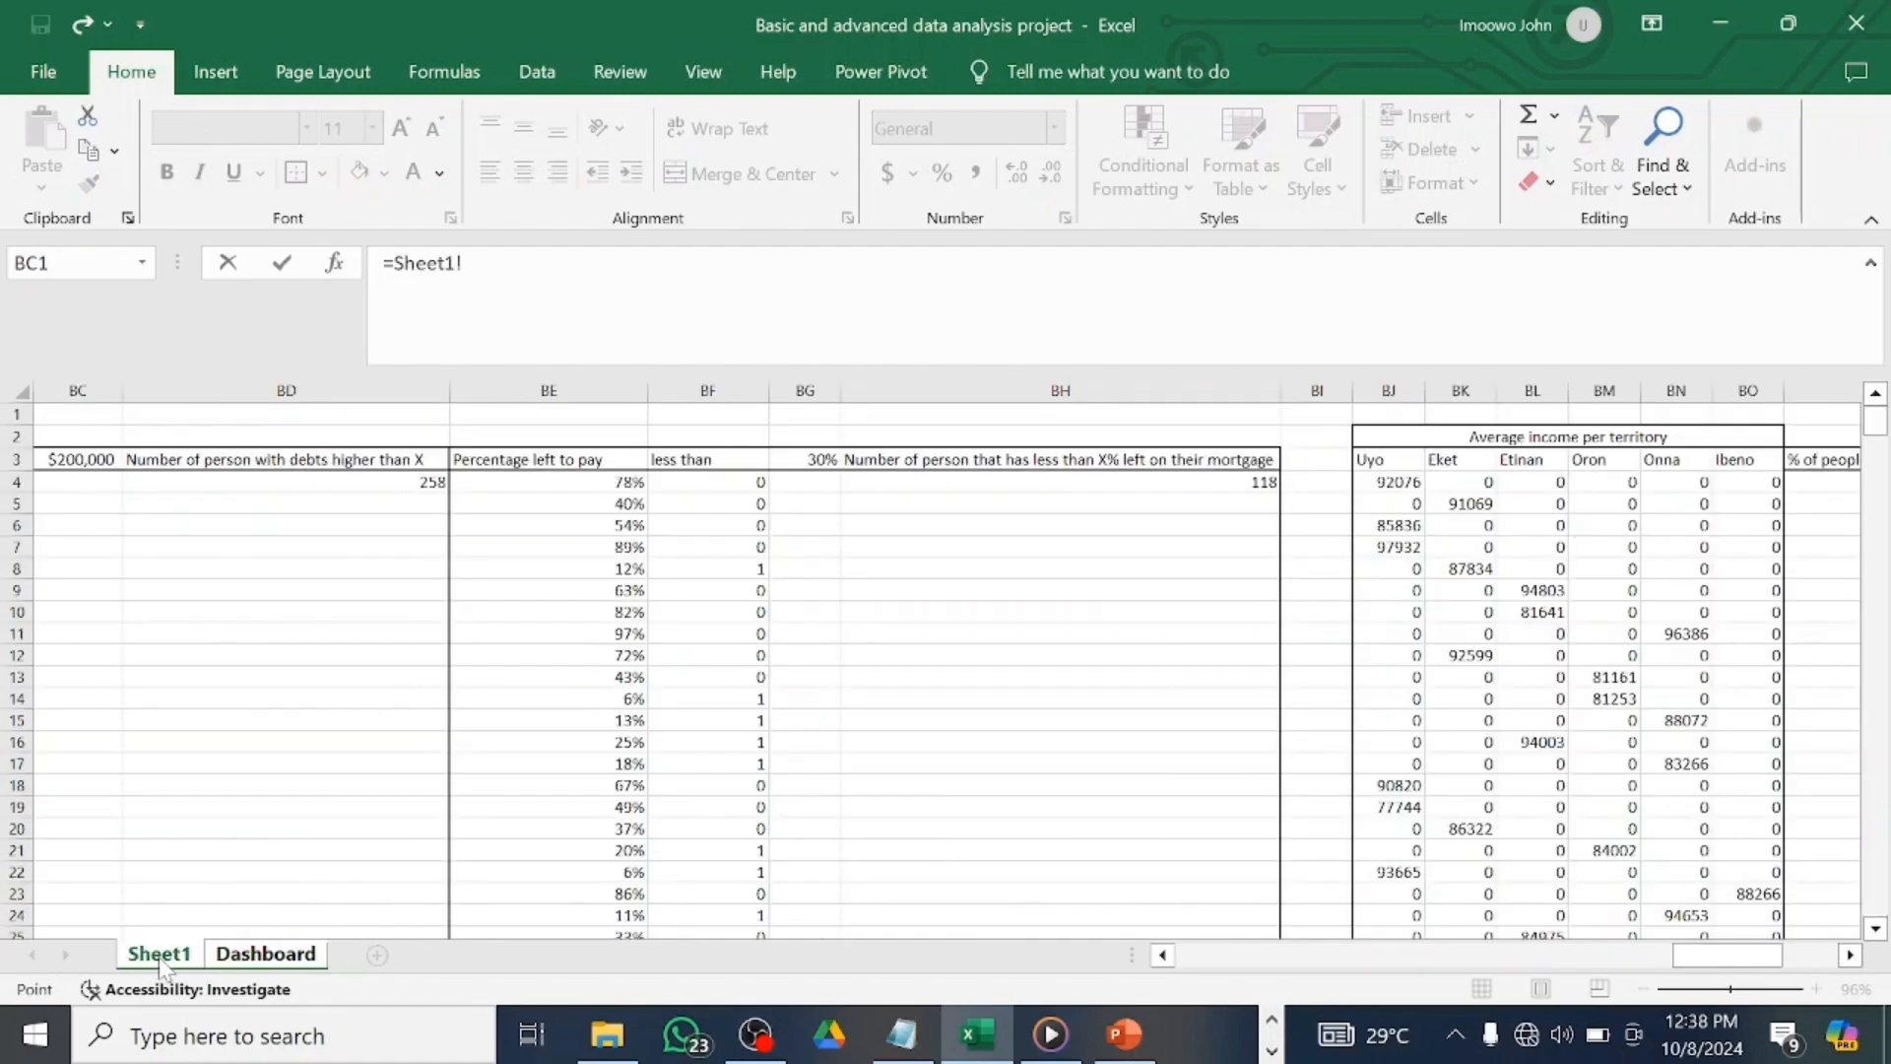
pyautogui.hscroll(1, 1392, 814)
pyautogui.scroll(-18, 1465, 683)
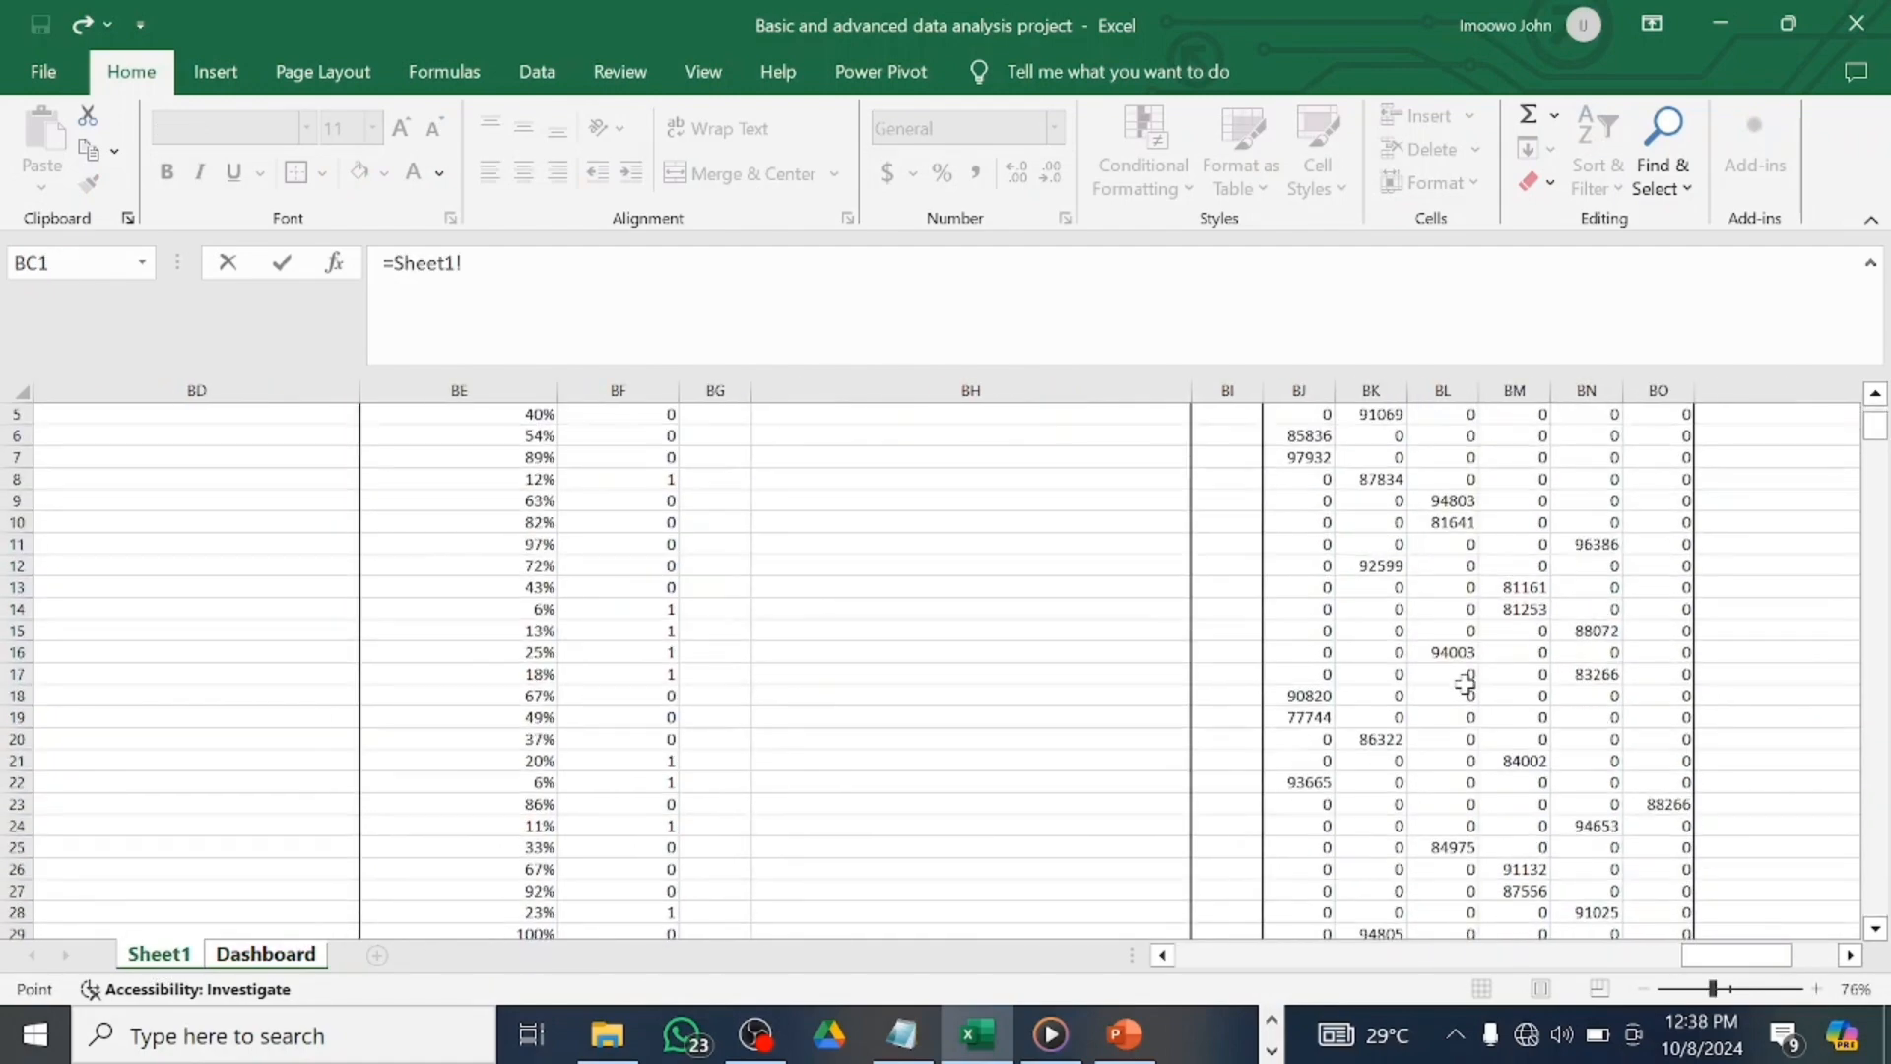
pyautogui.scroll(-20, 1465, 682)
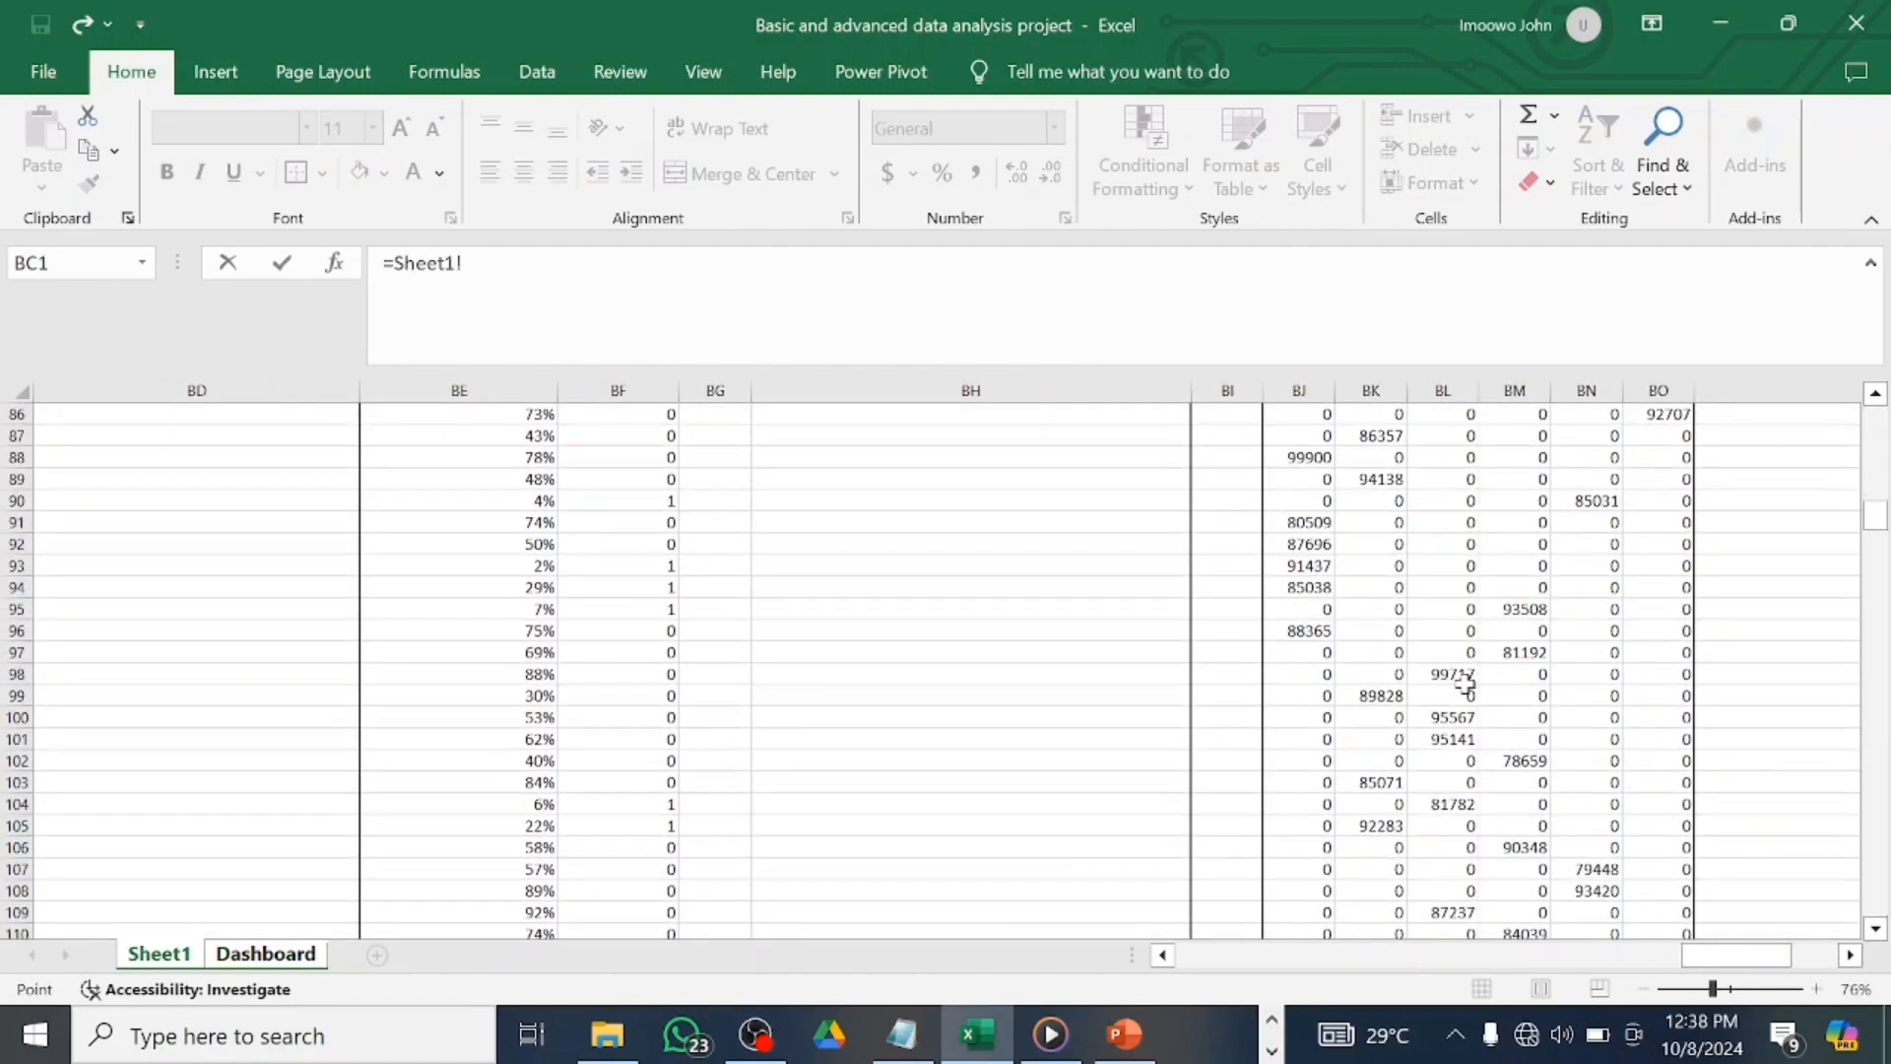
pyautogui.scroll(-20, 1465, 683)
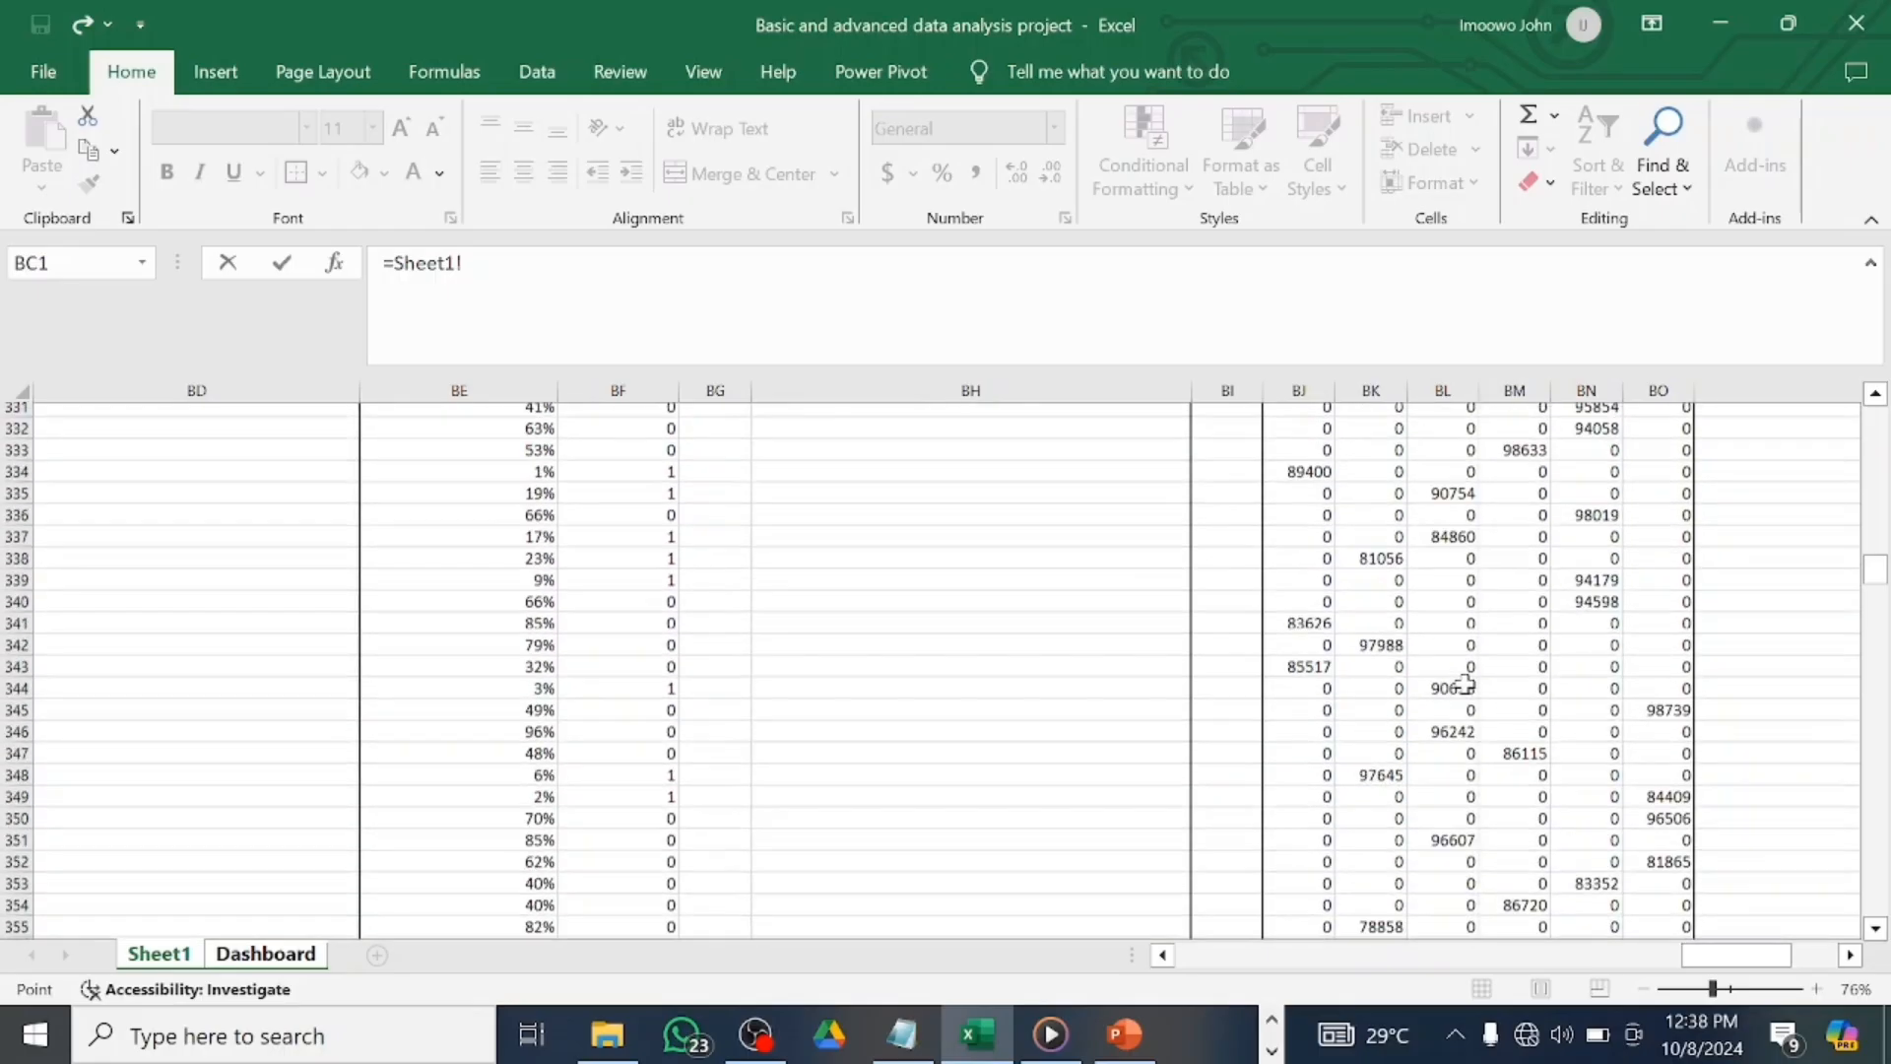
pyautogui.scroll(4, 1563, 581)
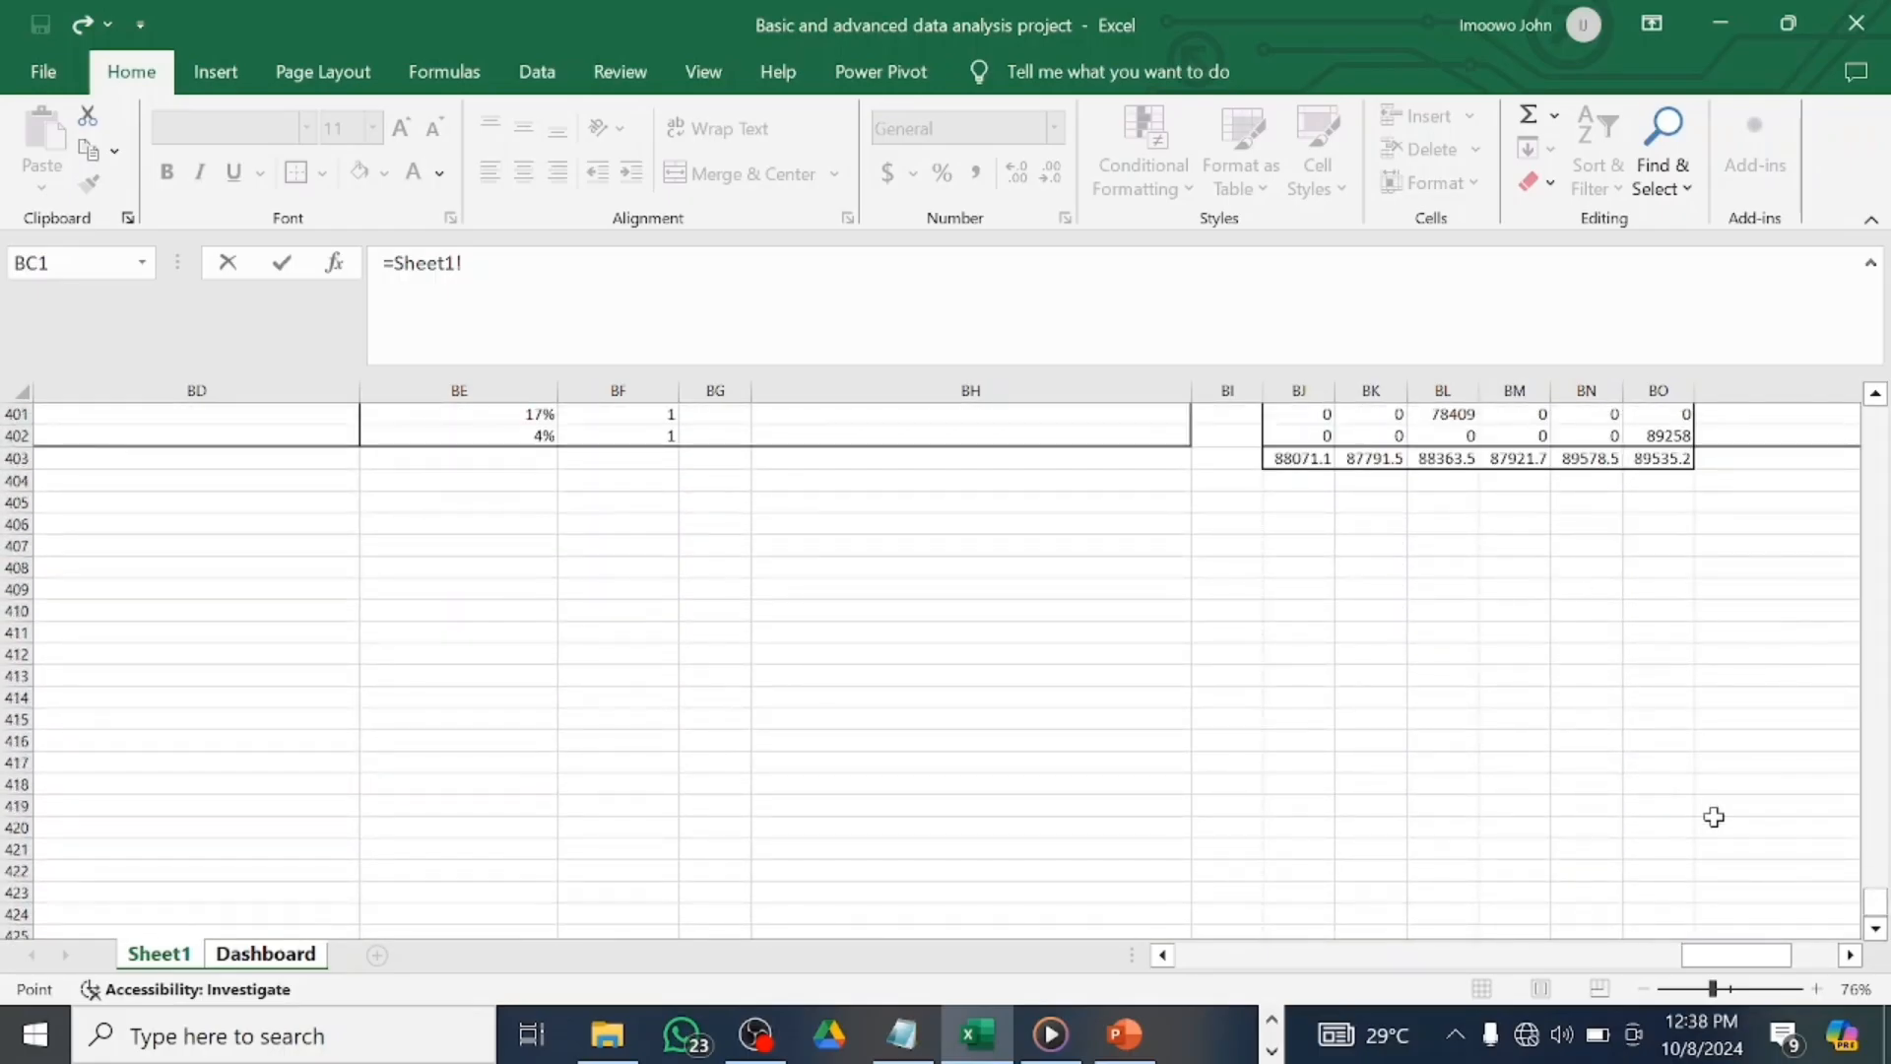
pyautogui.click(1306, 463)
pyautogui.press('Return')
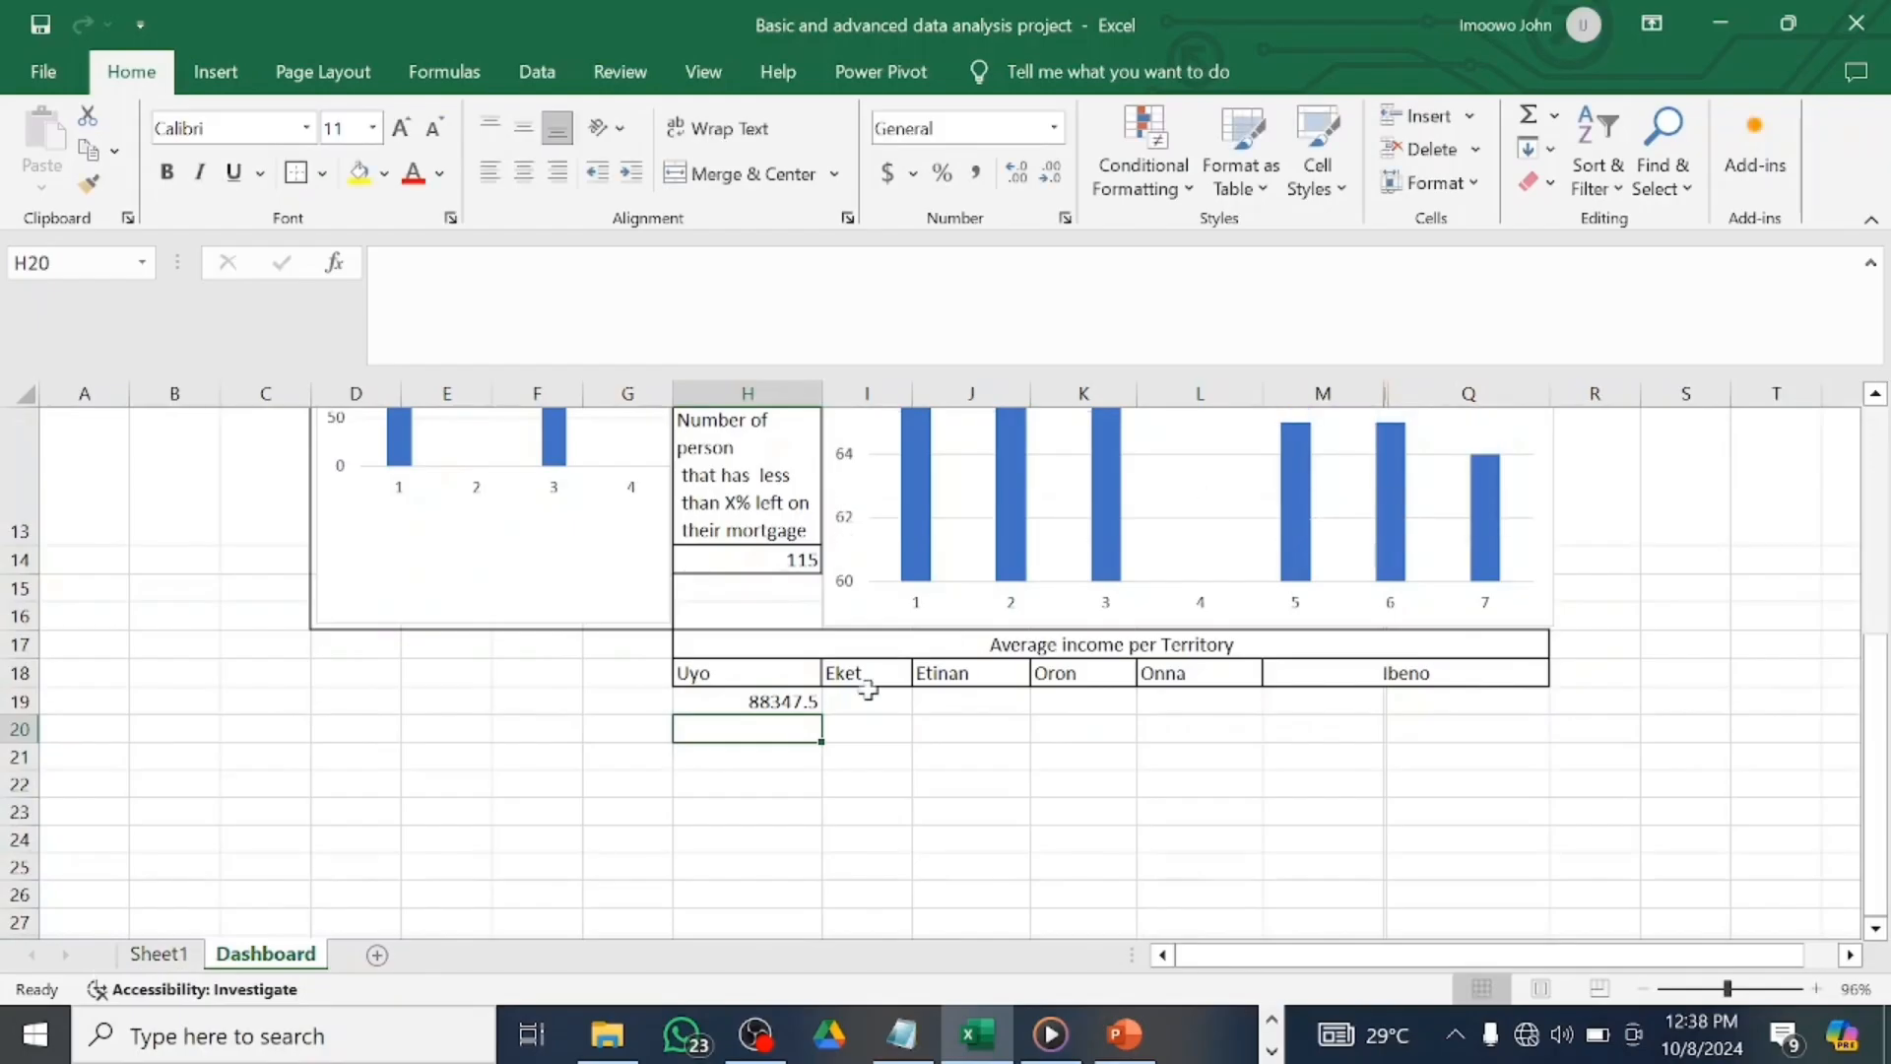
pyautogui.click(863, 701)
pyautogui.write('=')
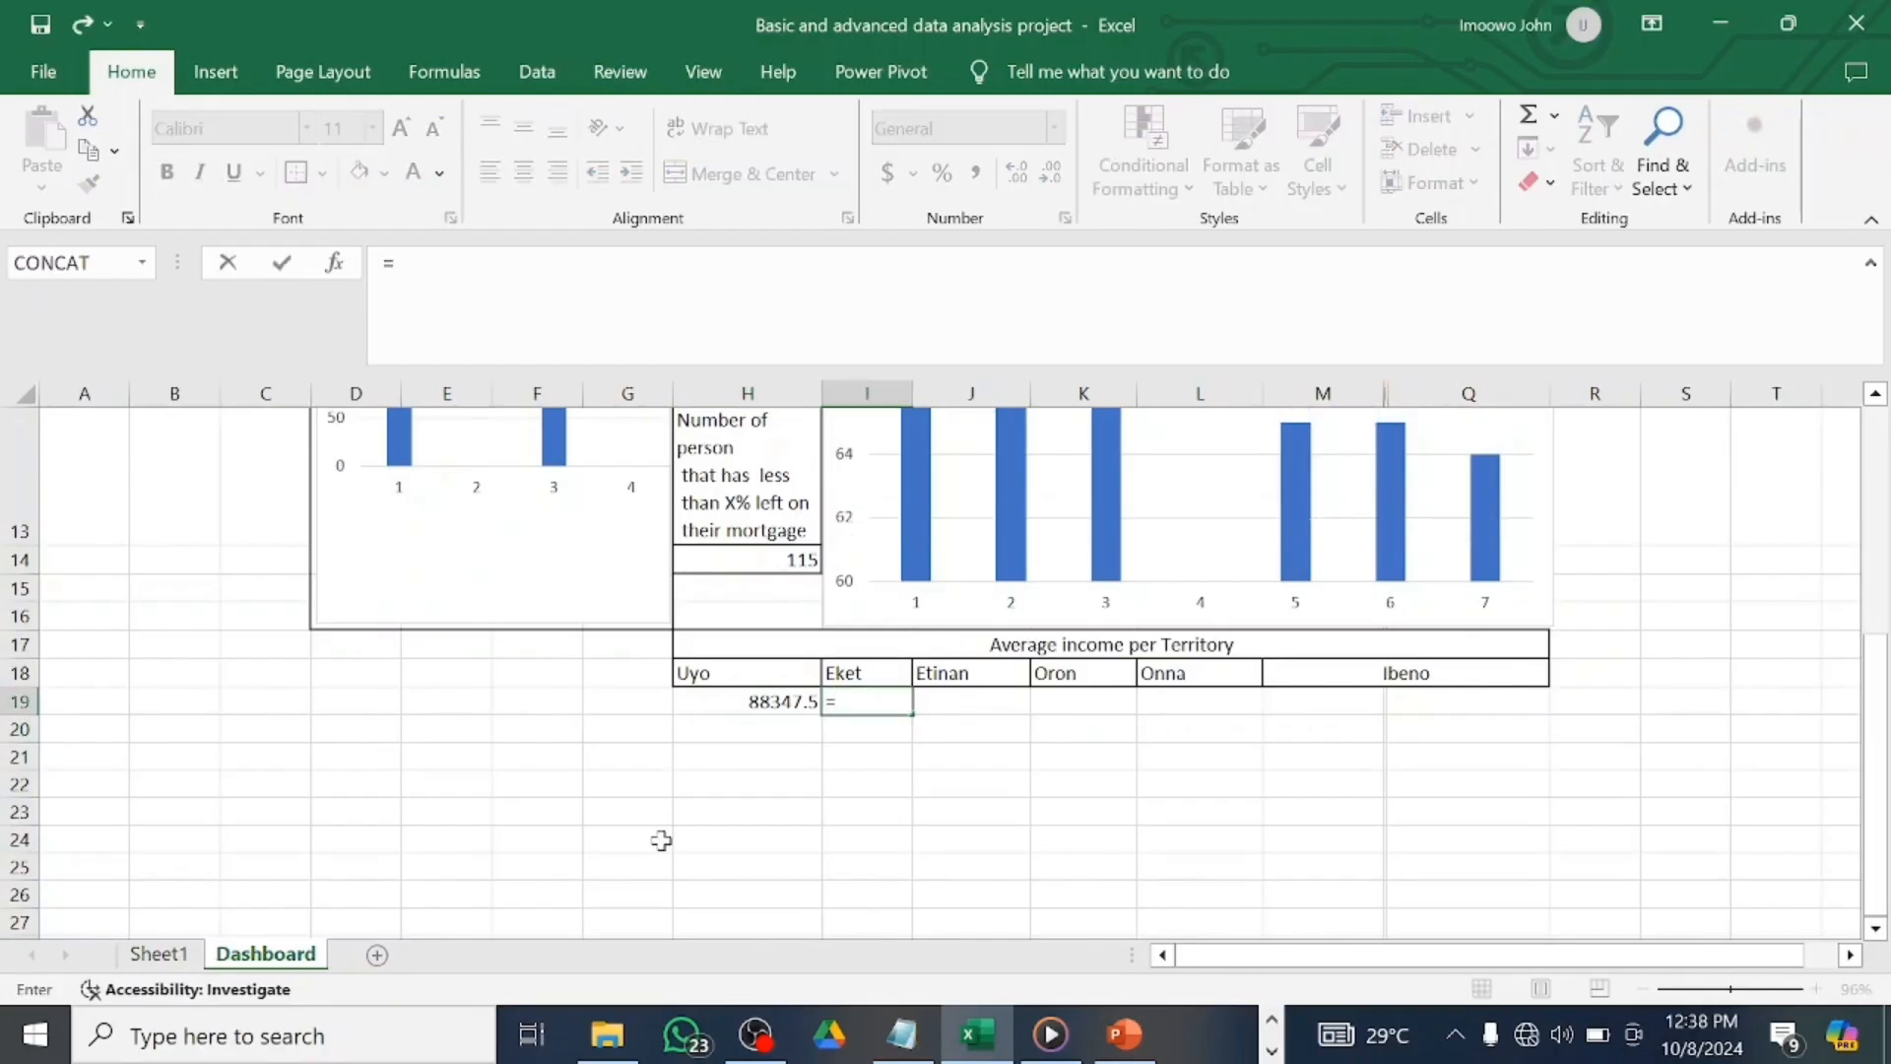
pyautogui.click(158, 954)
pyautogui.click(1375, 461)
pyautogui.press('Return')
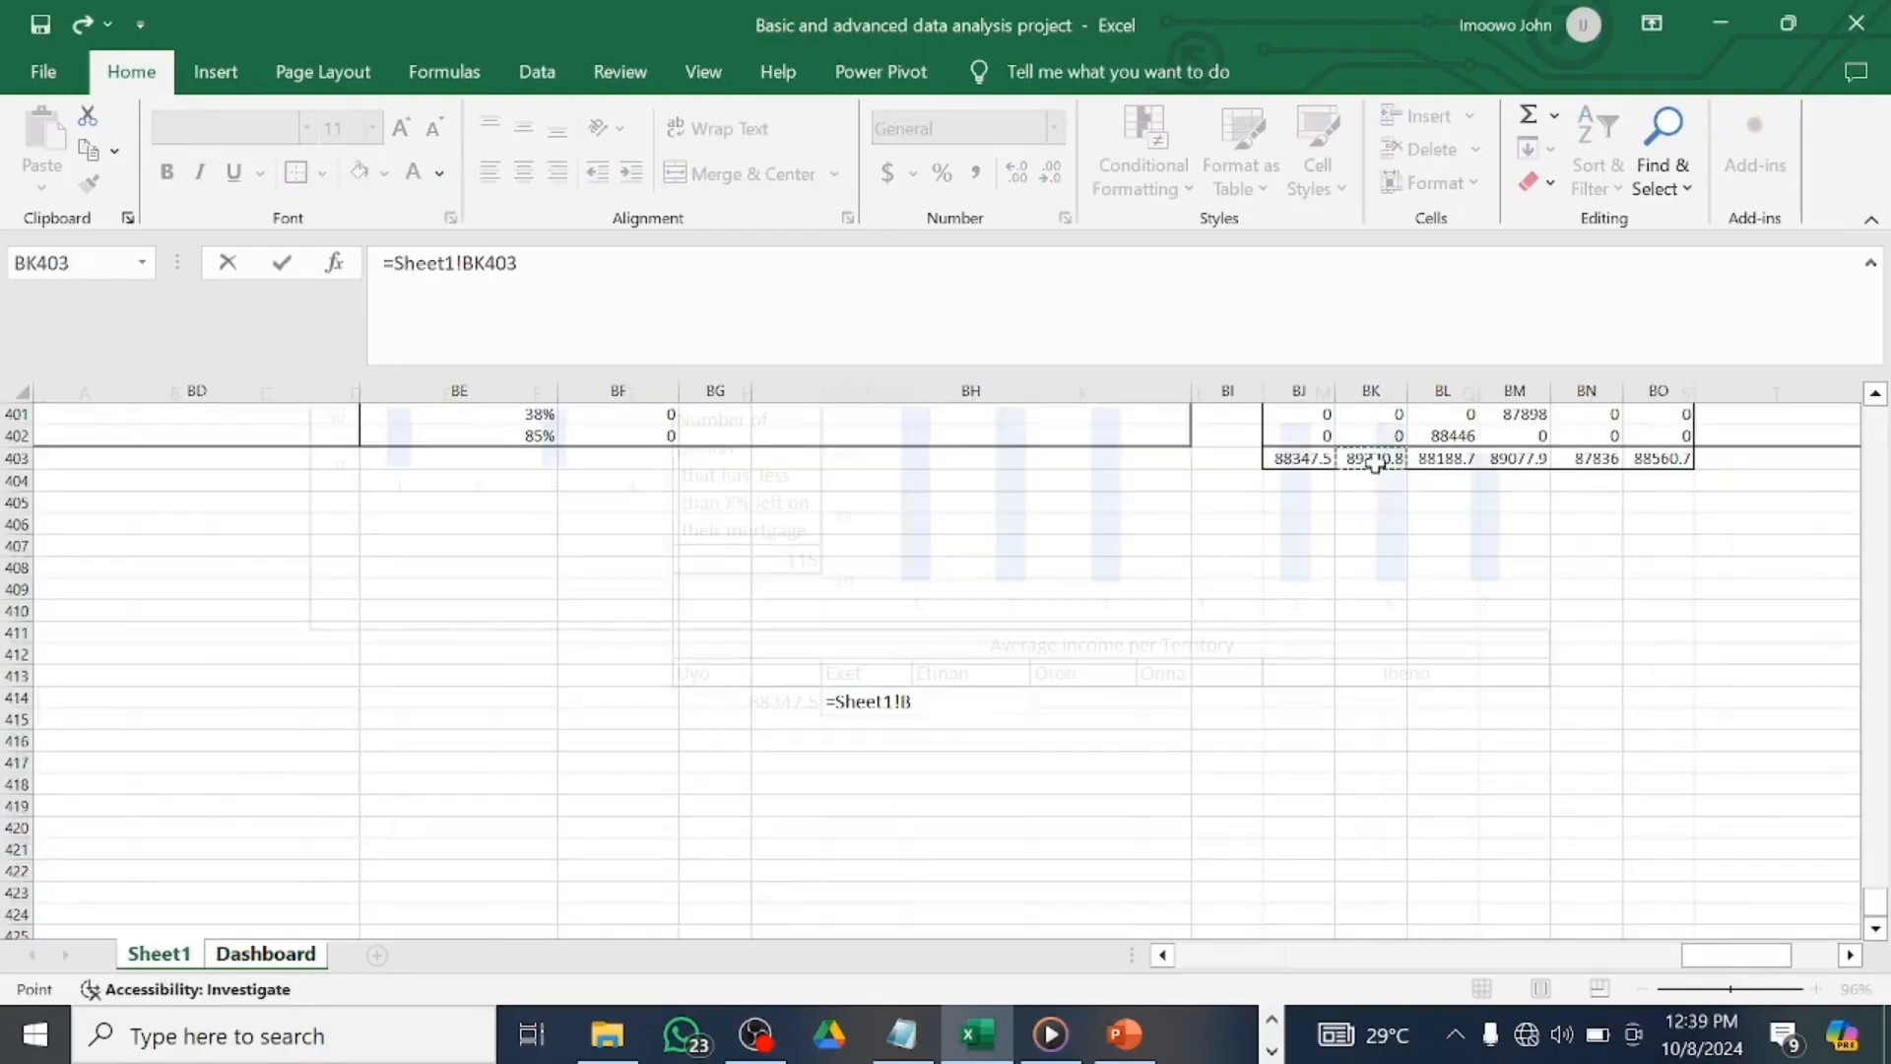
# Link the Etinan, Oron and Onna cells to Sheet1 BL403, BM403 and BN403.
pyautogui.click(960, 702)
pyautogui.write('=')
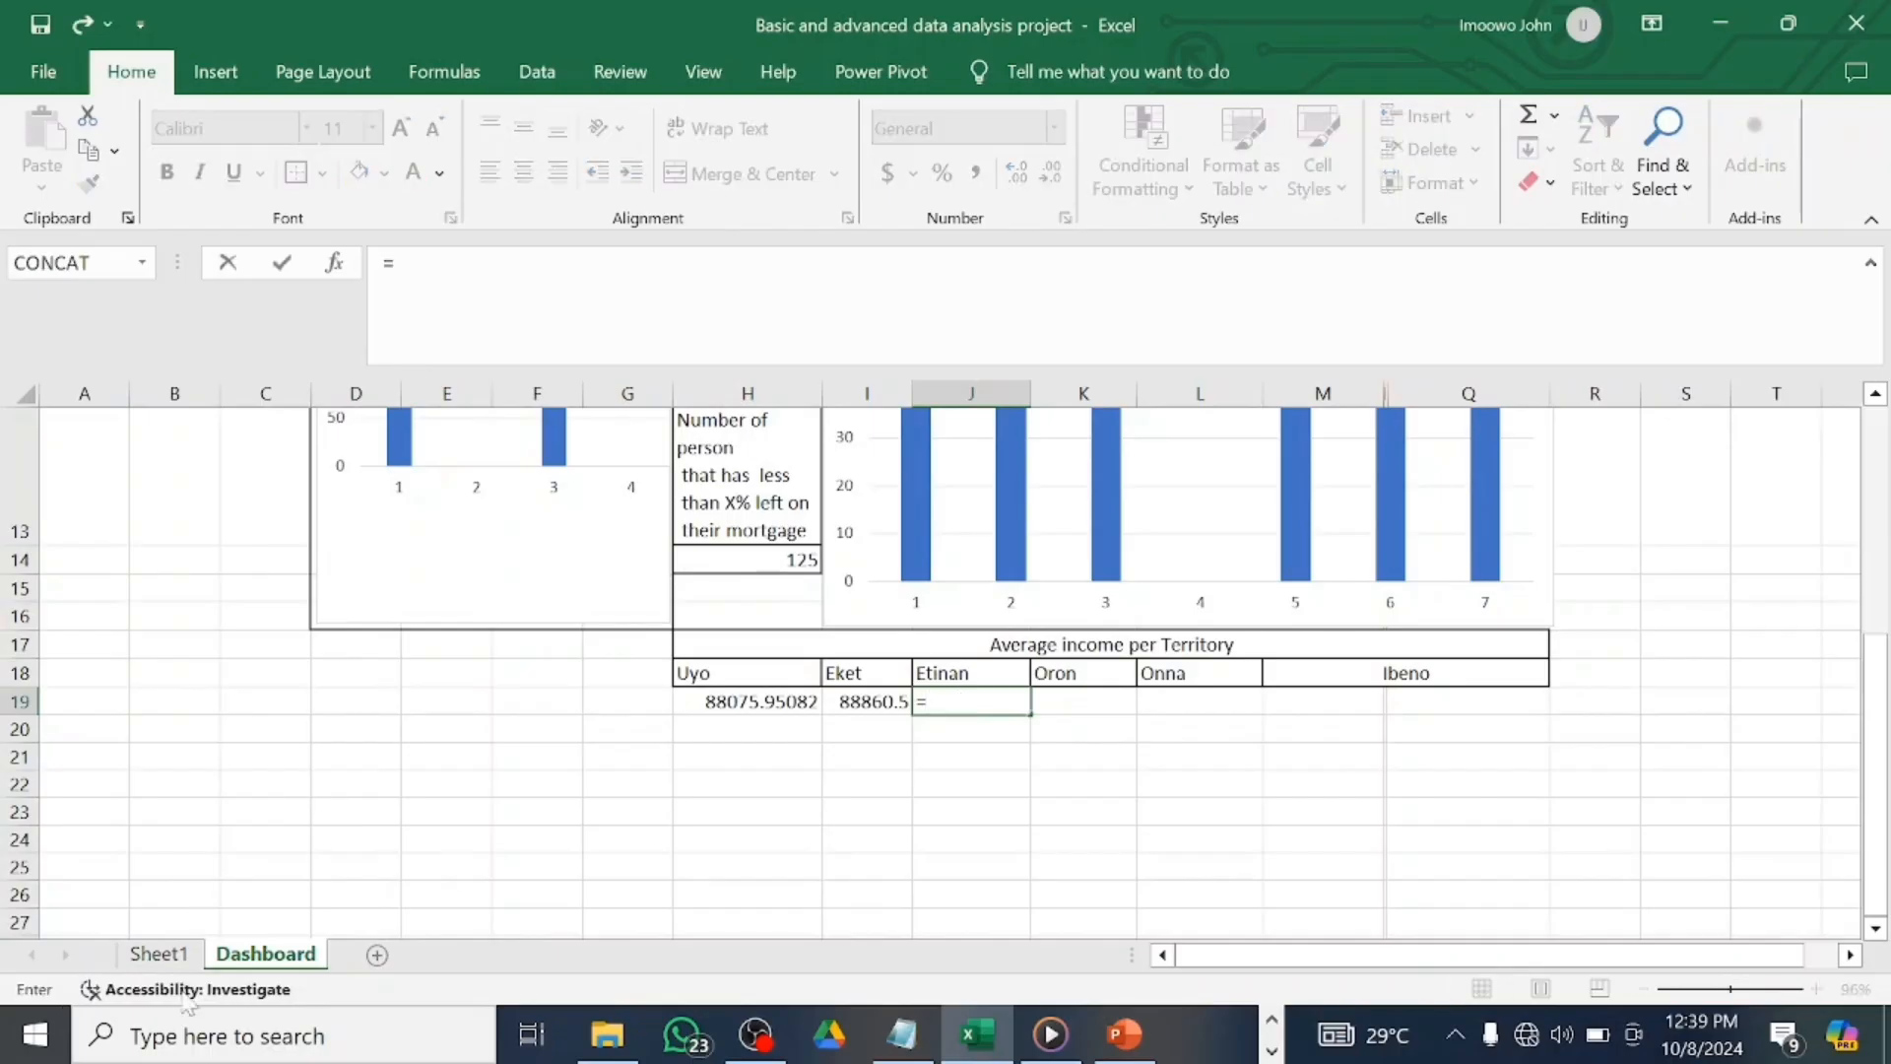
pyautogui.click(158, 953)
pyautogui.click(1438, 461)
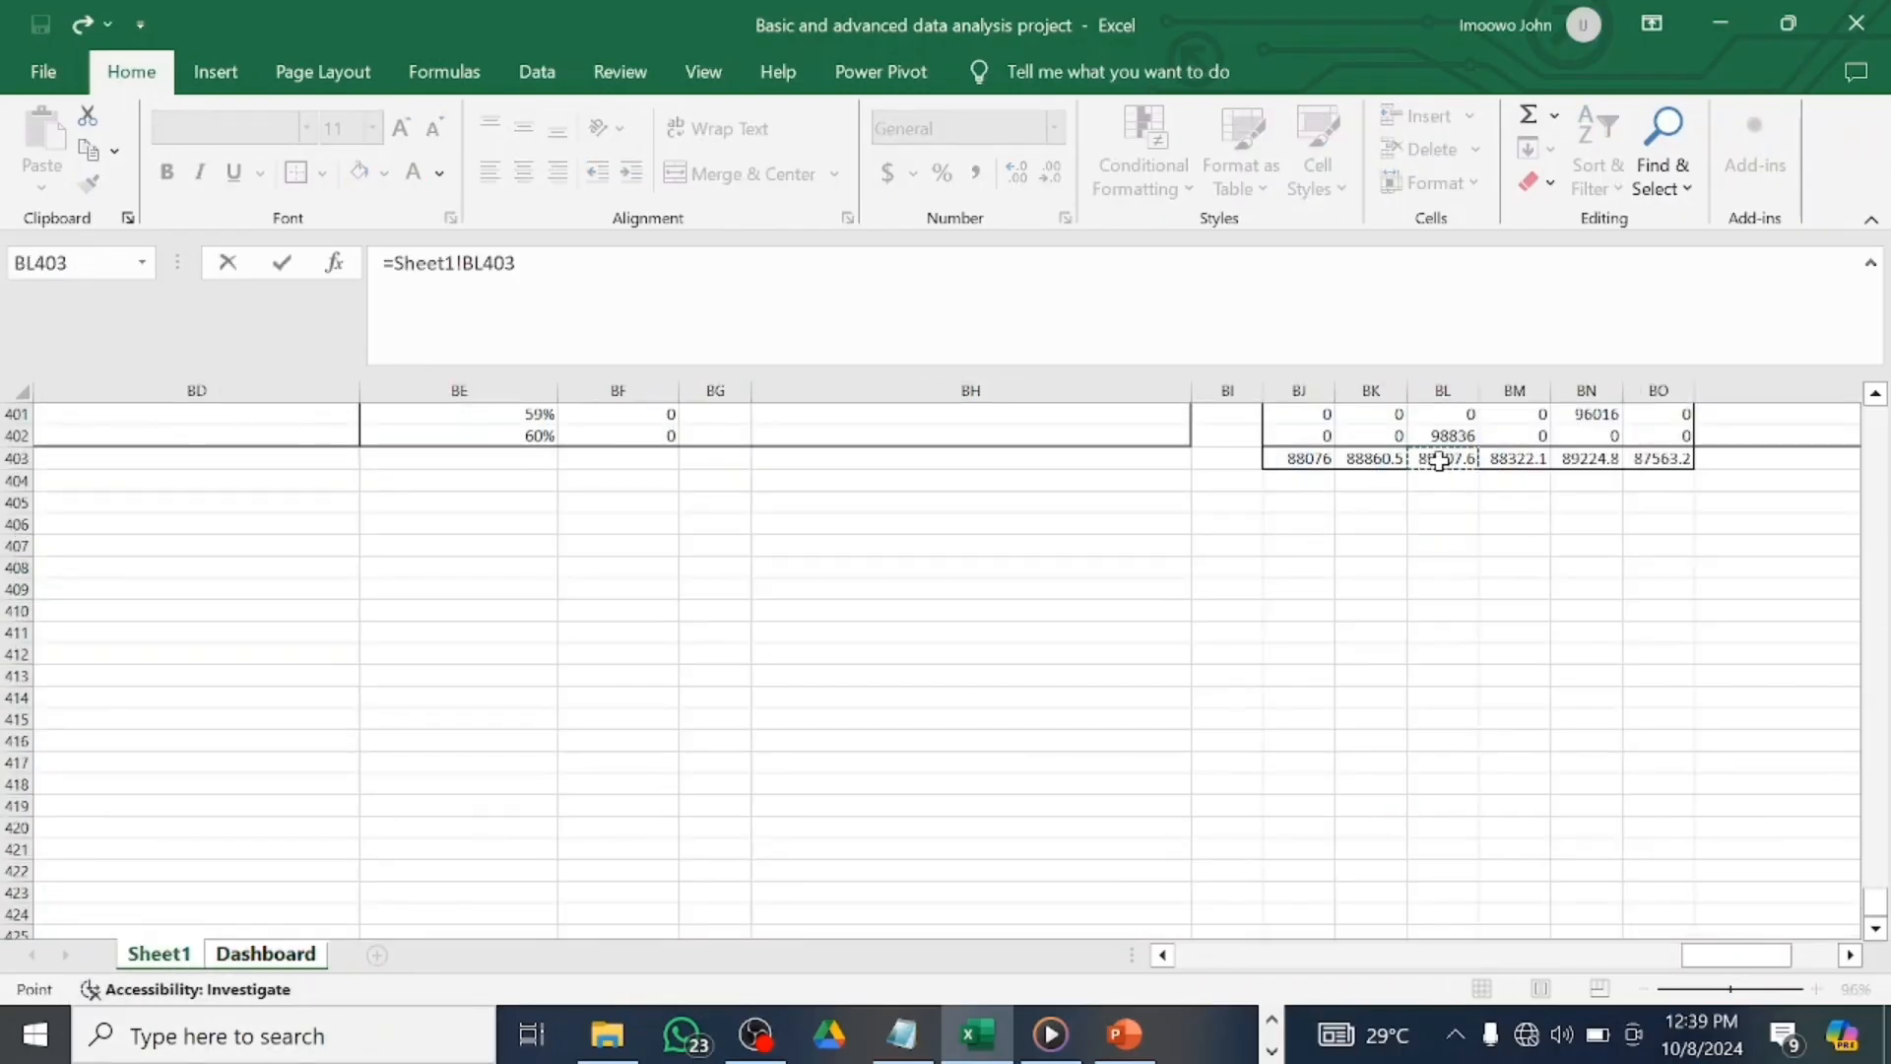
pyautogui.press('Return')
pyautogui.click(1108, 701)
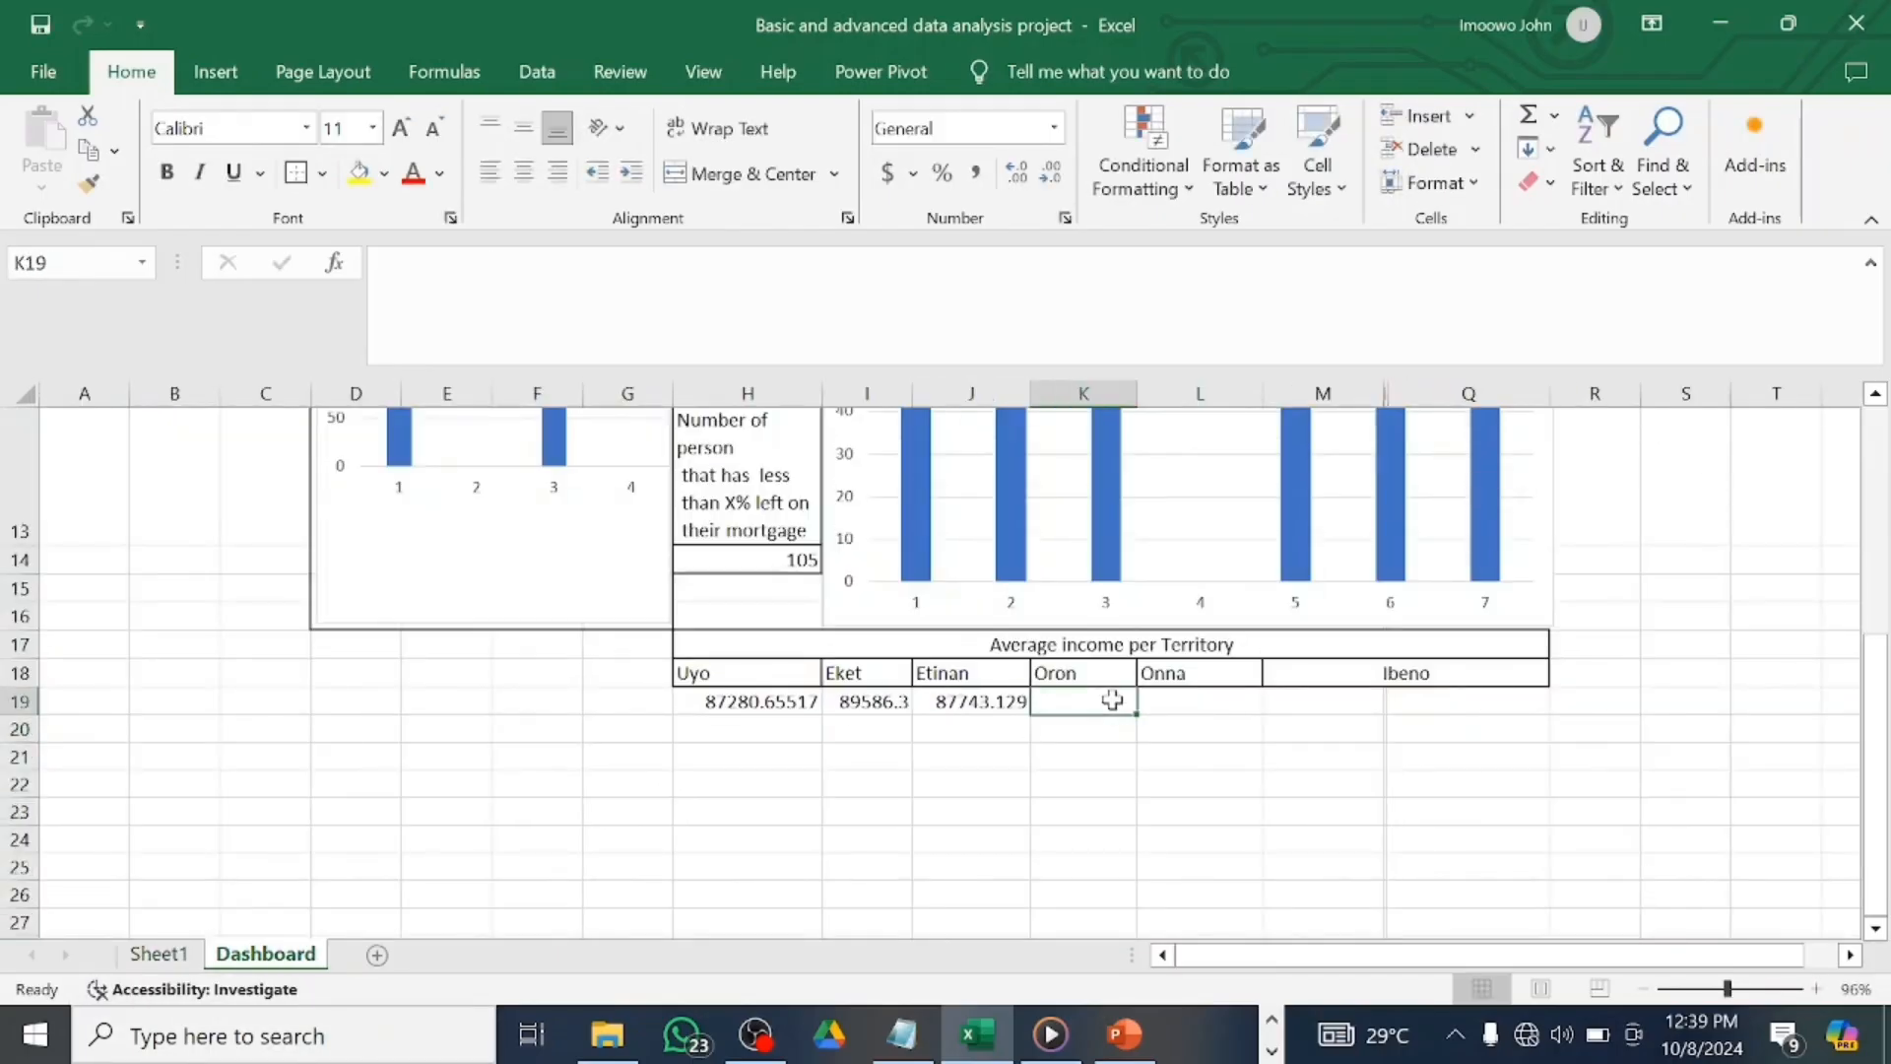
pyautogui.write('=')
pyautogui.click(158, 953)
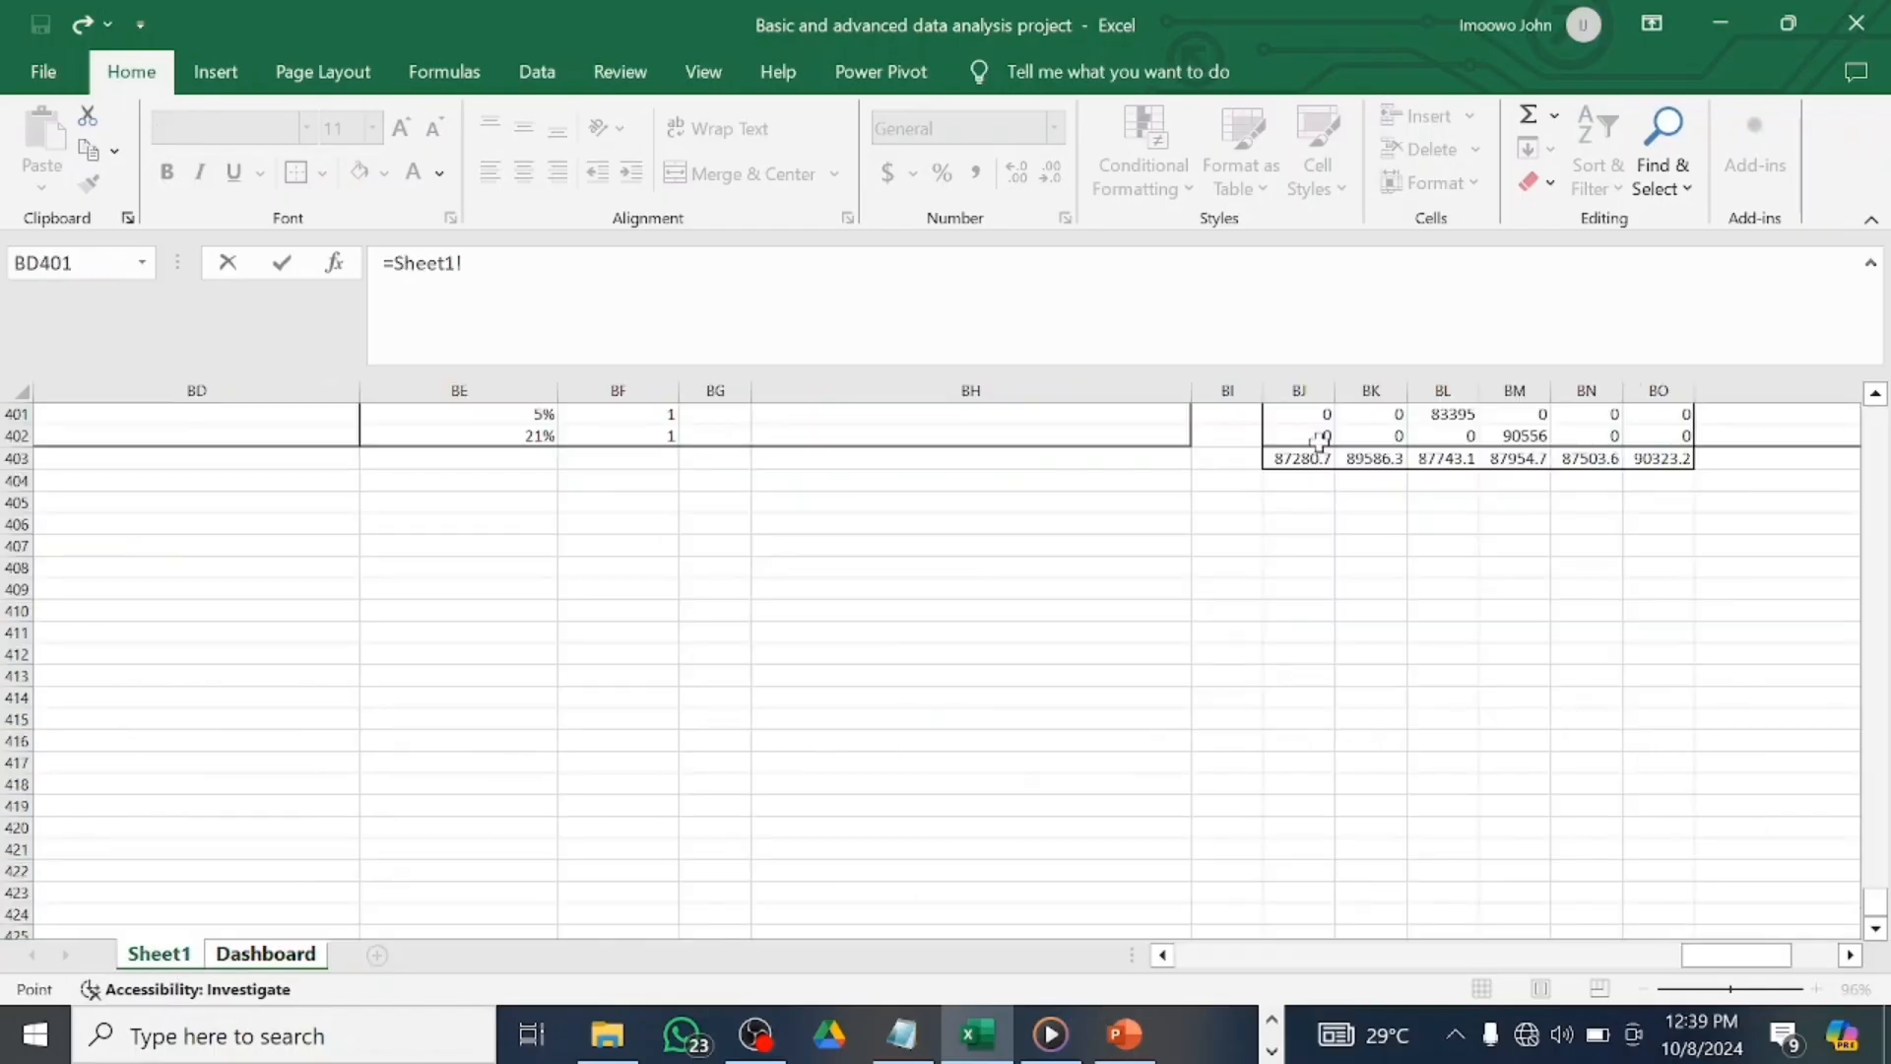
pyautogui.click(1516, 457)
pyautogui.press('Return')
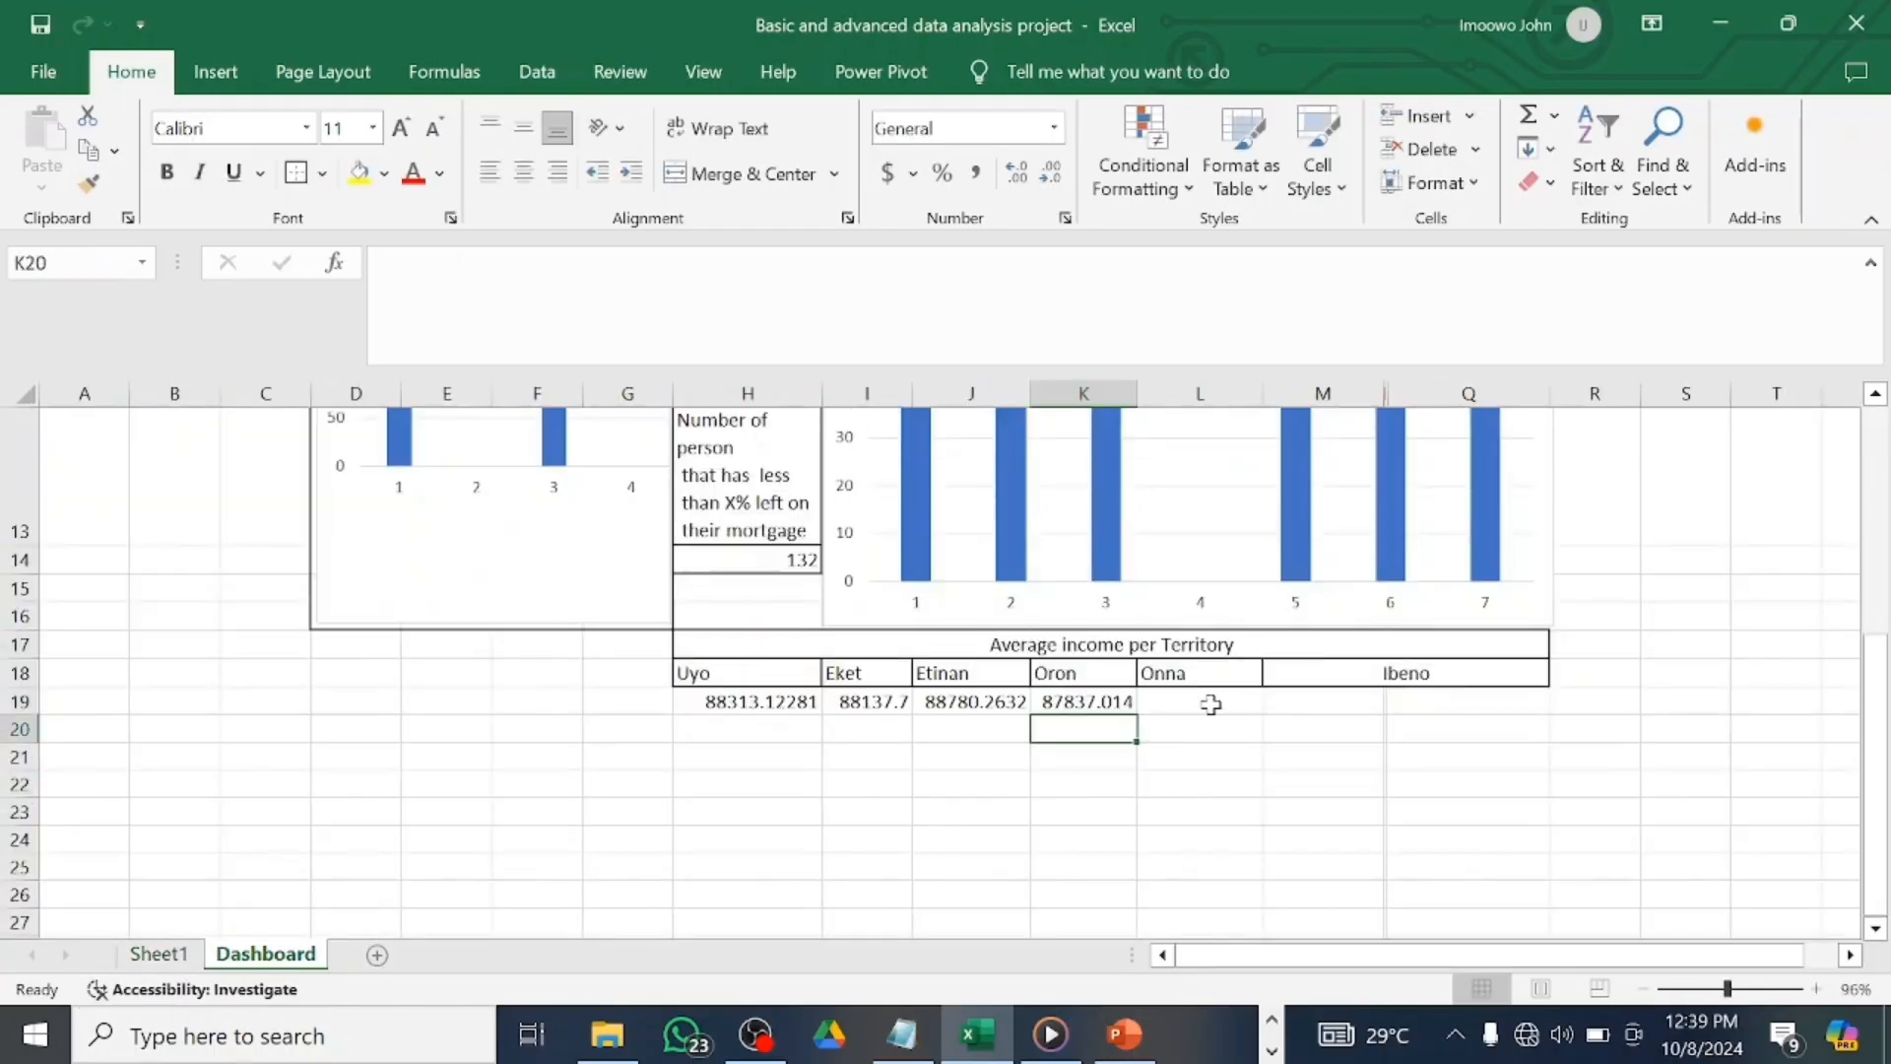
pyautogui.write('=')
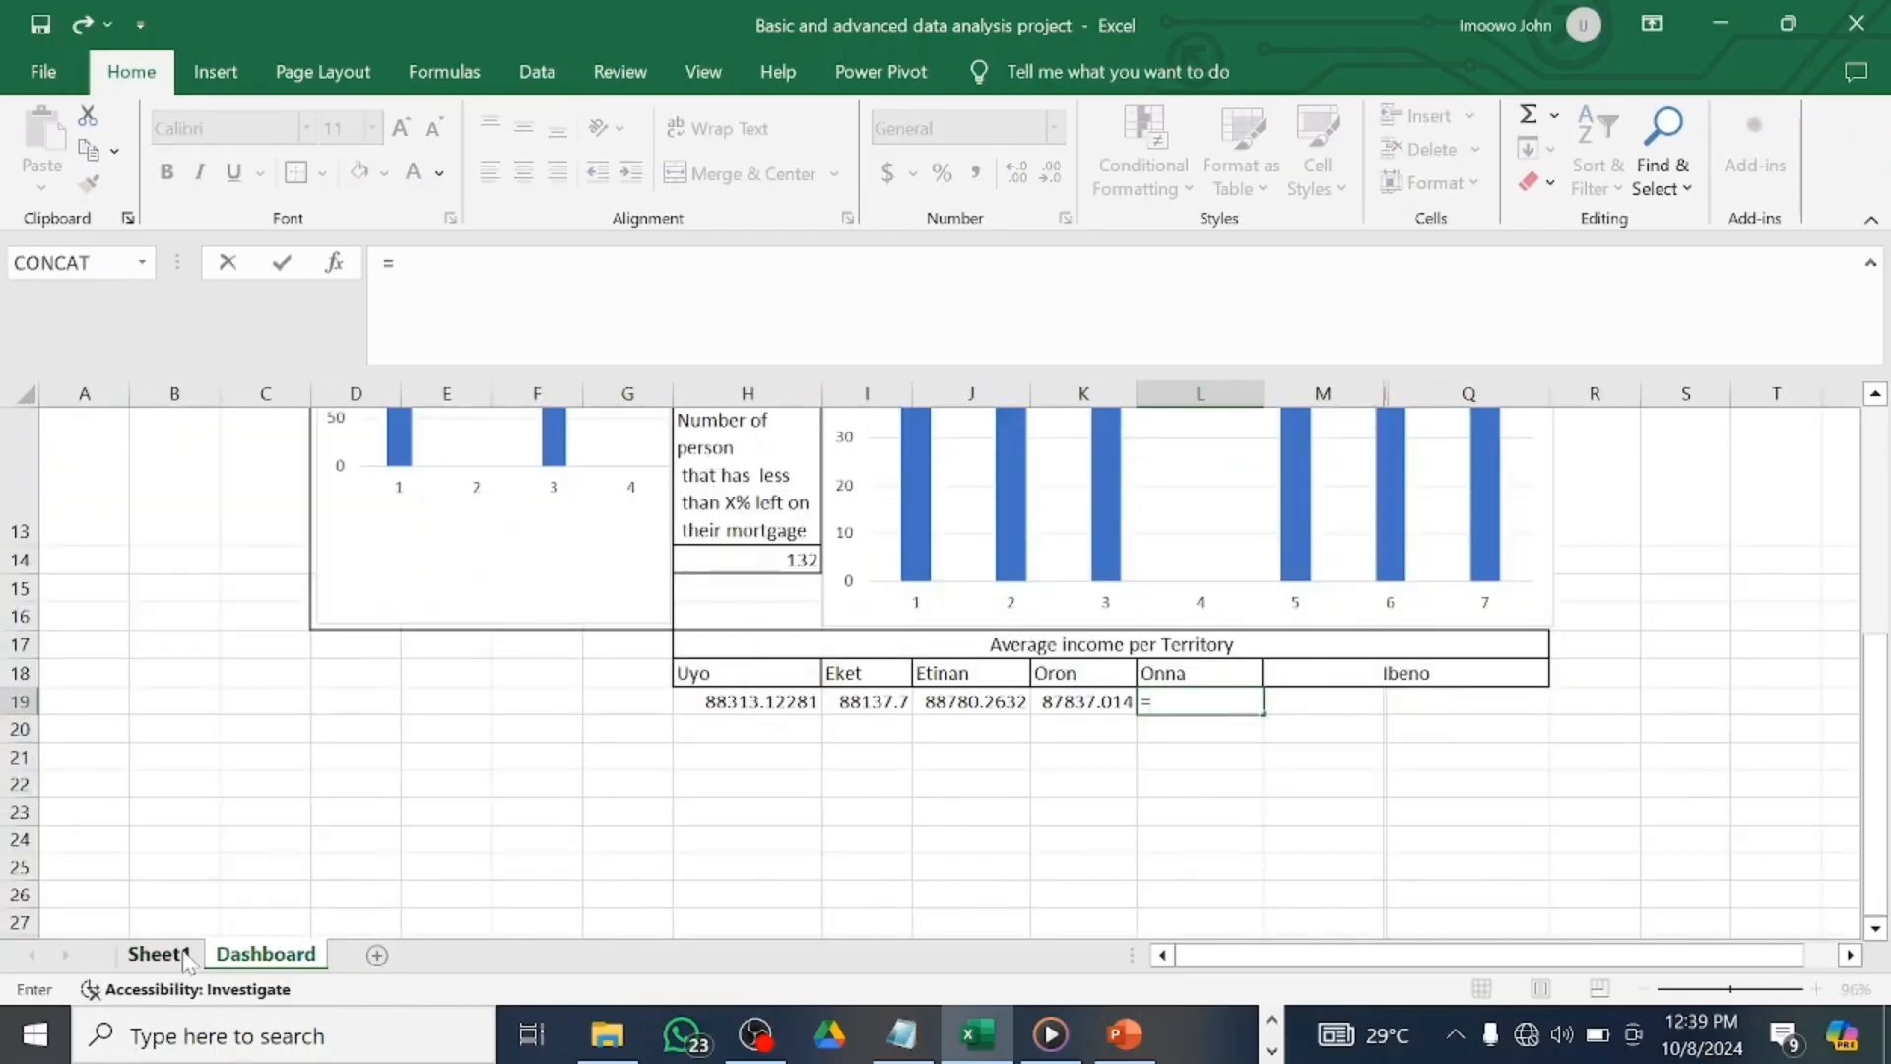
pyautogui.click(158, 953)
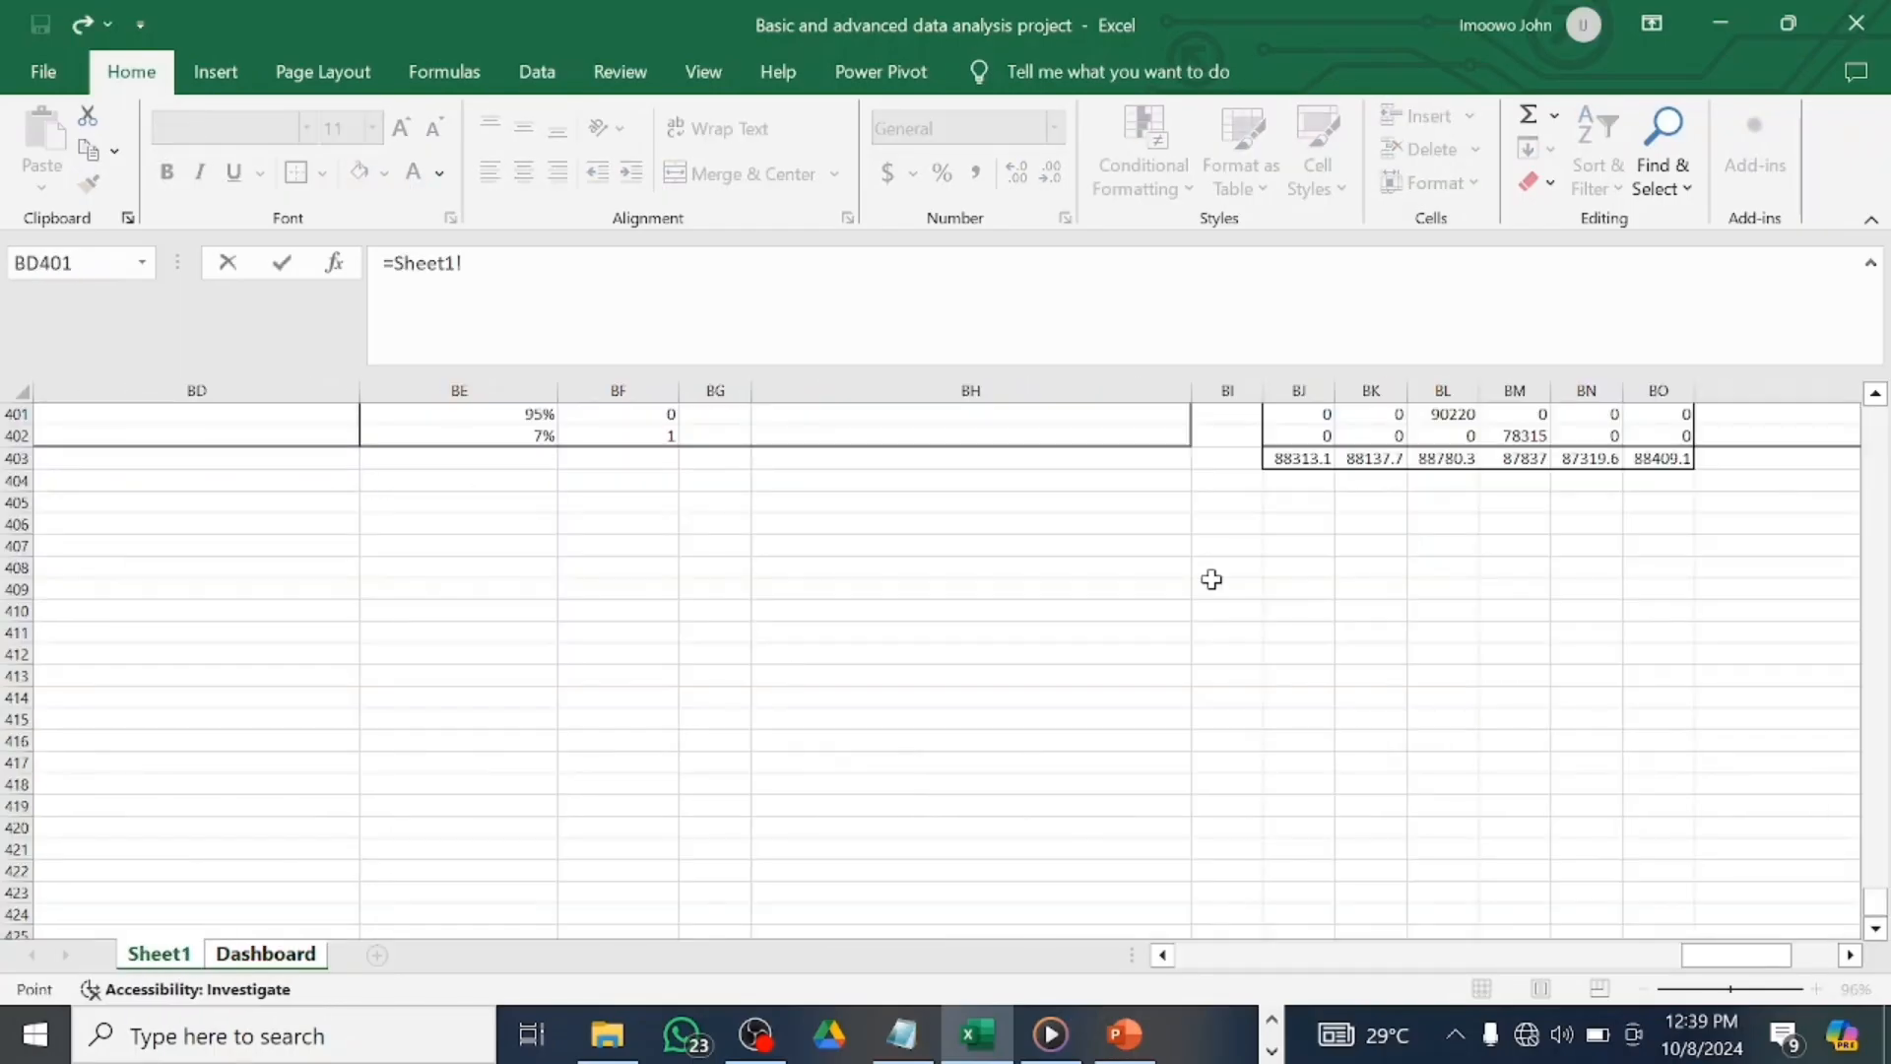
pyautogui.click(1590, 459)
pyautogui.press('Return')
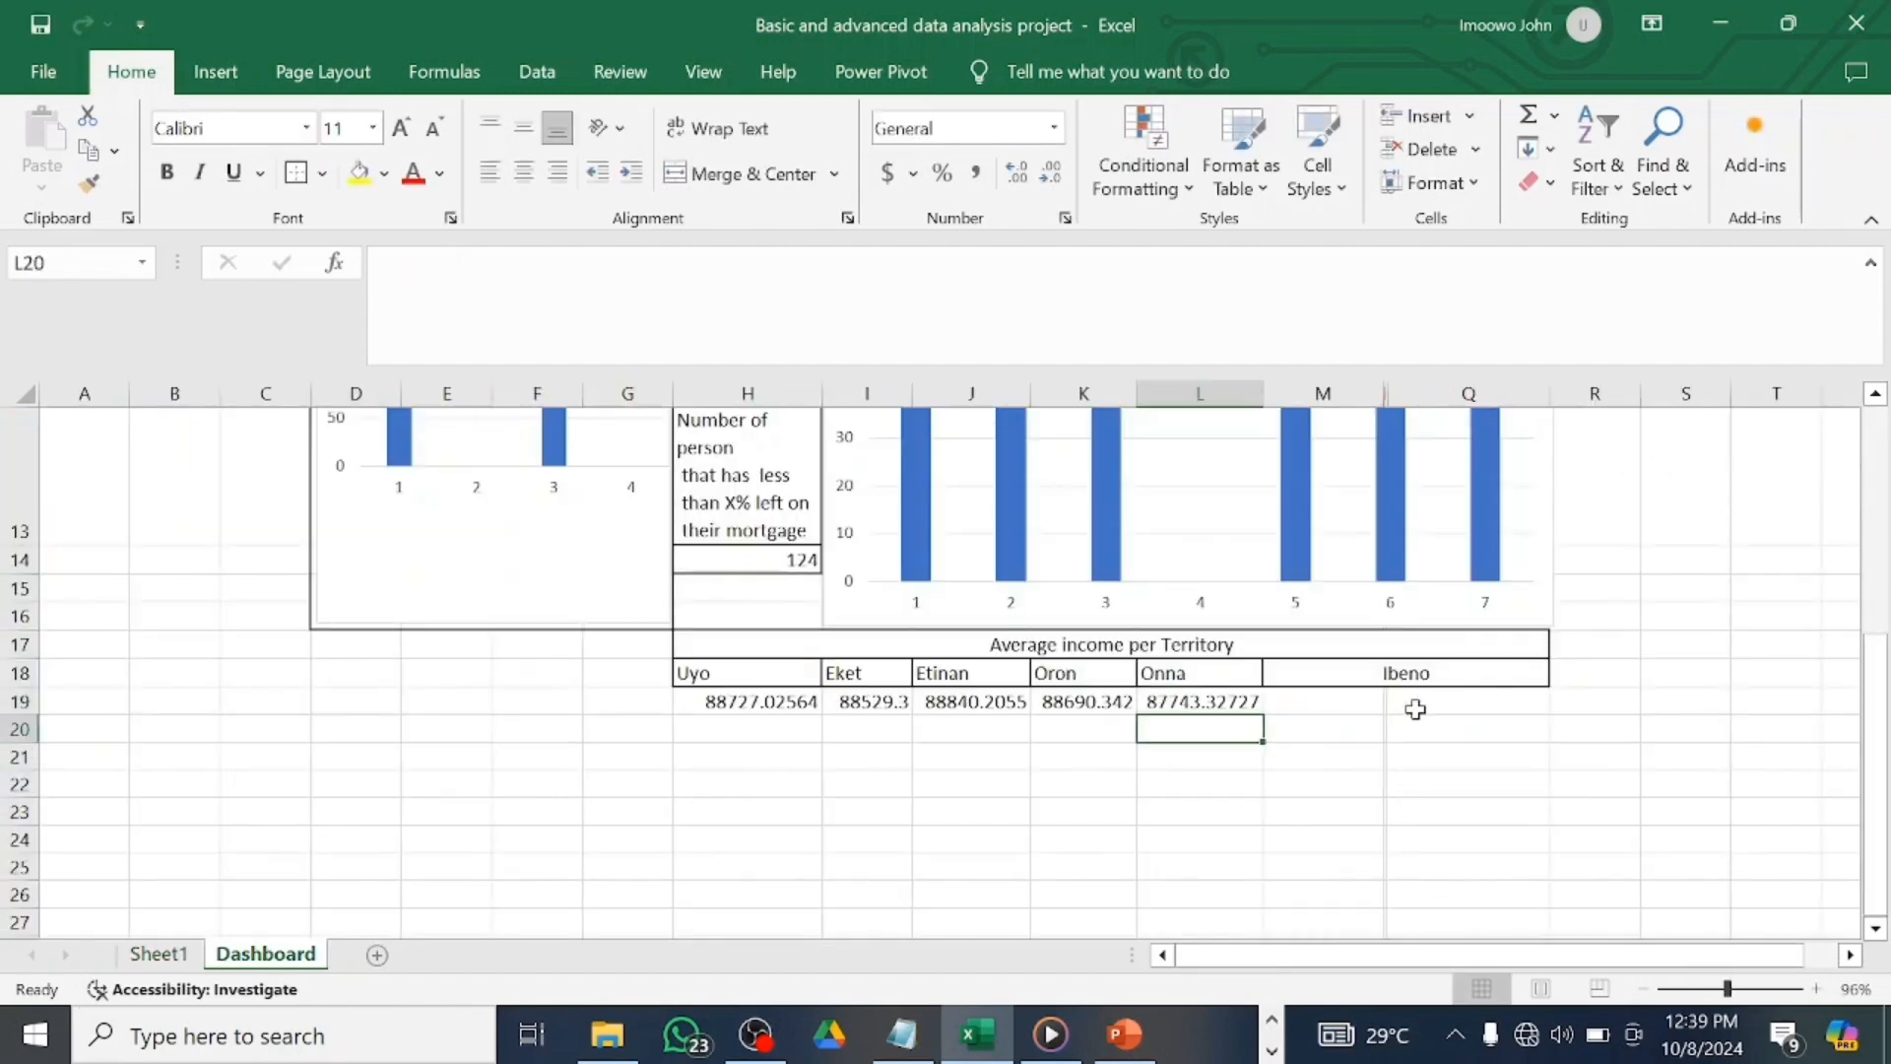
# Merge M19:Q19 and link it to the Ibeno average in Sheet1 BO403.
pyautogui.click(1369, 703)
pyautogui.moveTo(1369, 702); pyautogui.dragTo(1485, 700)
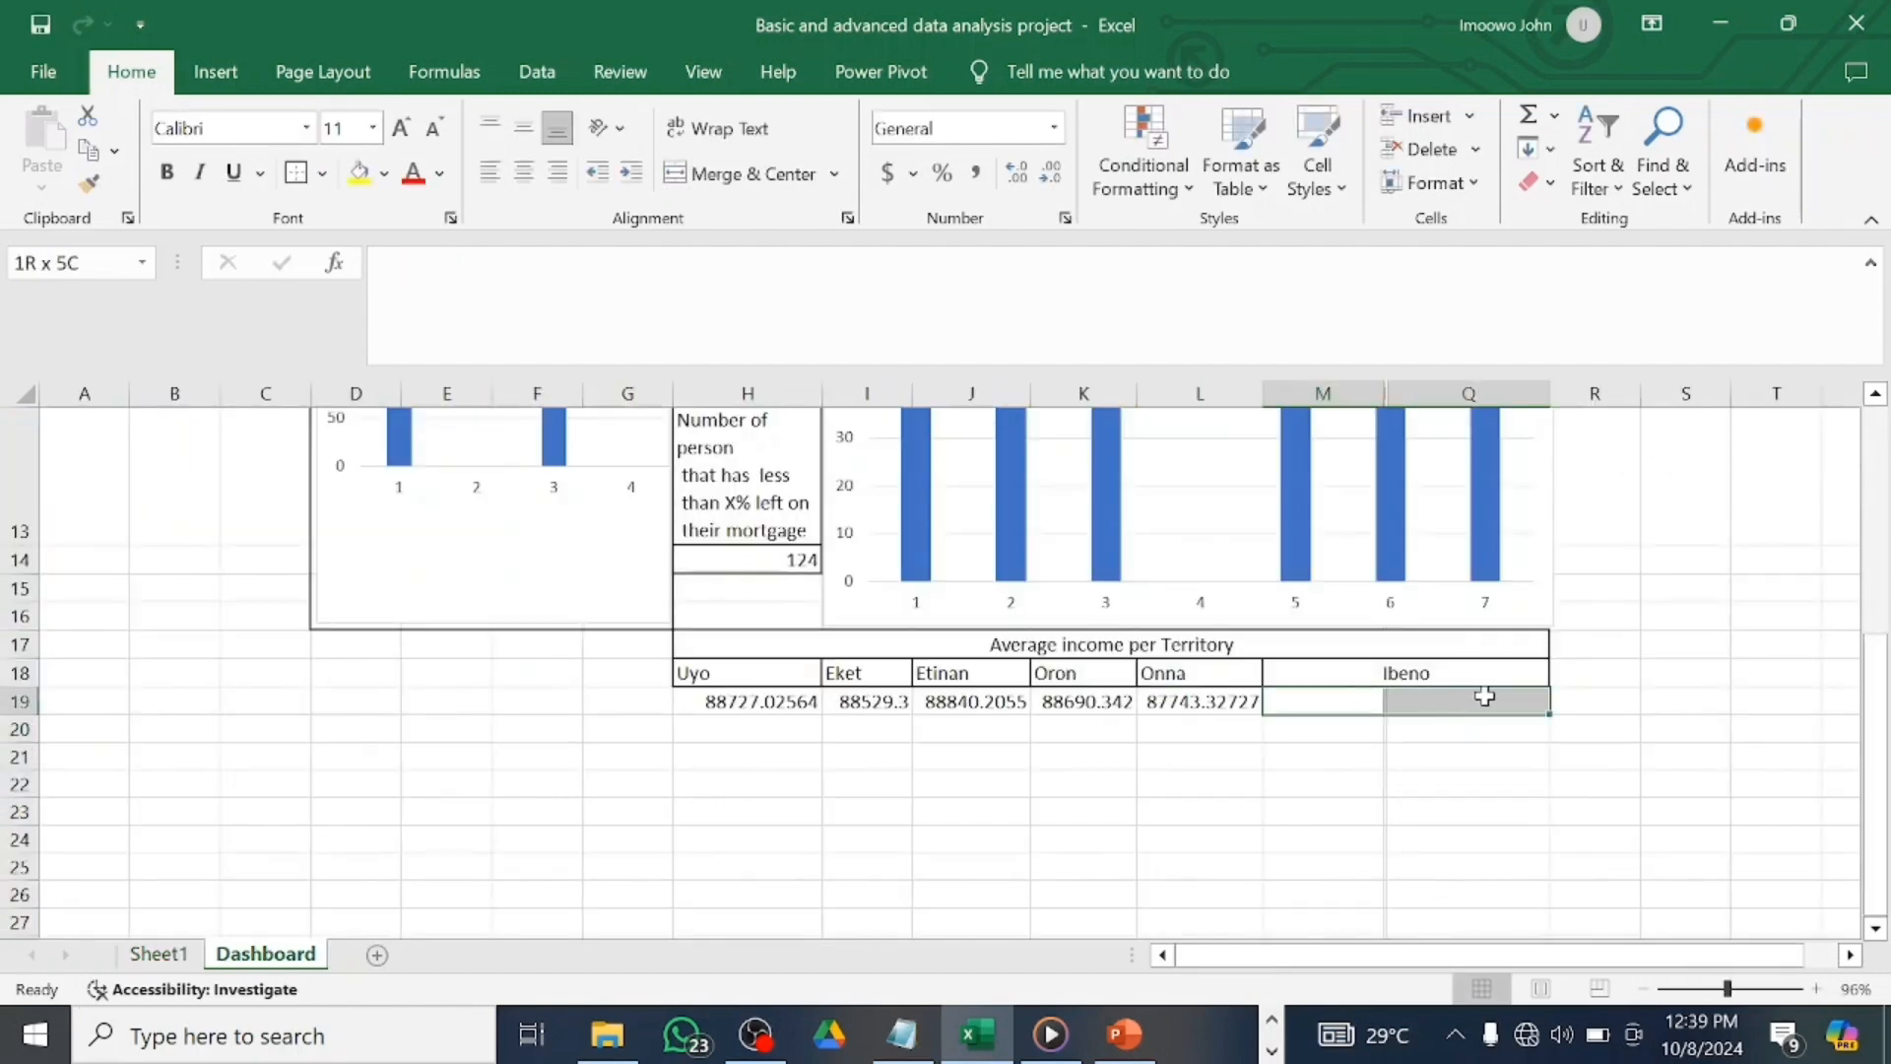
pyautogui.click(738, 173)
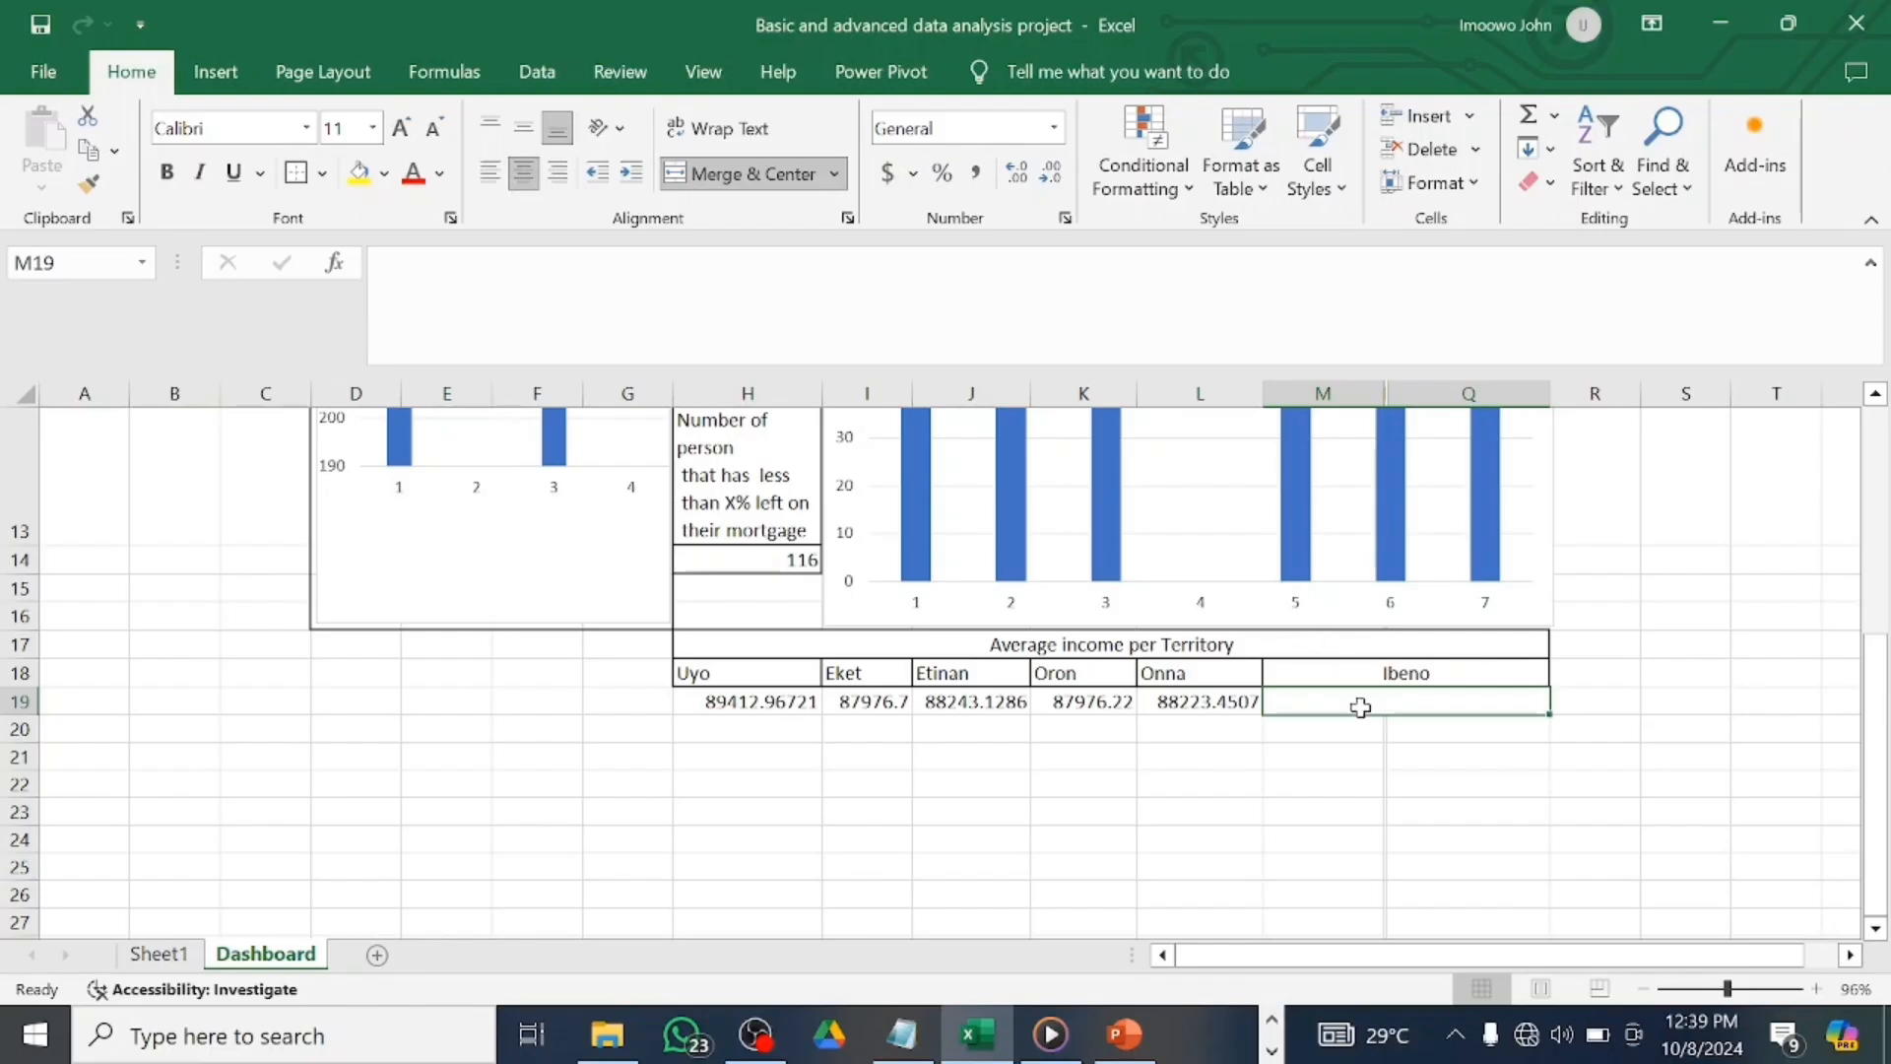
pyautogui.write('=Sheet1!')
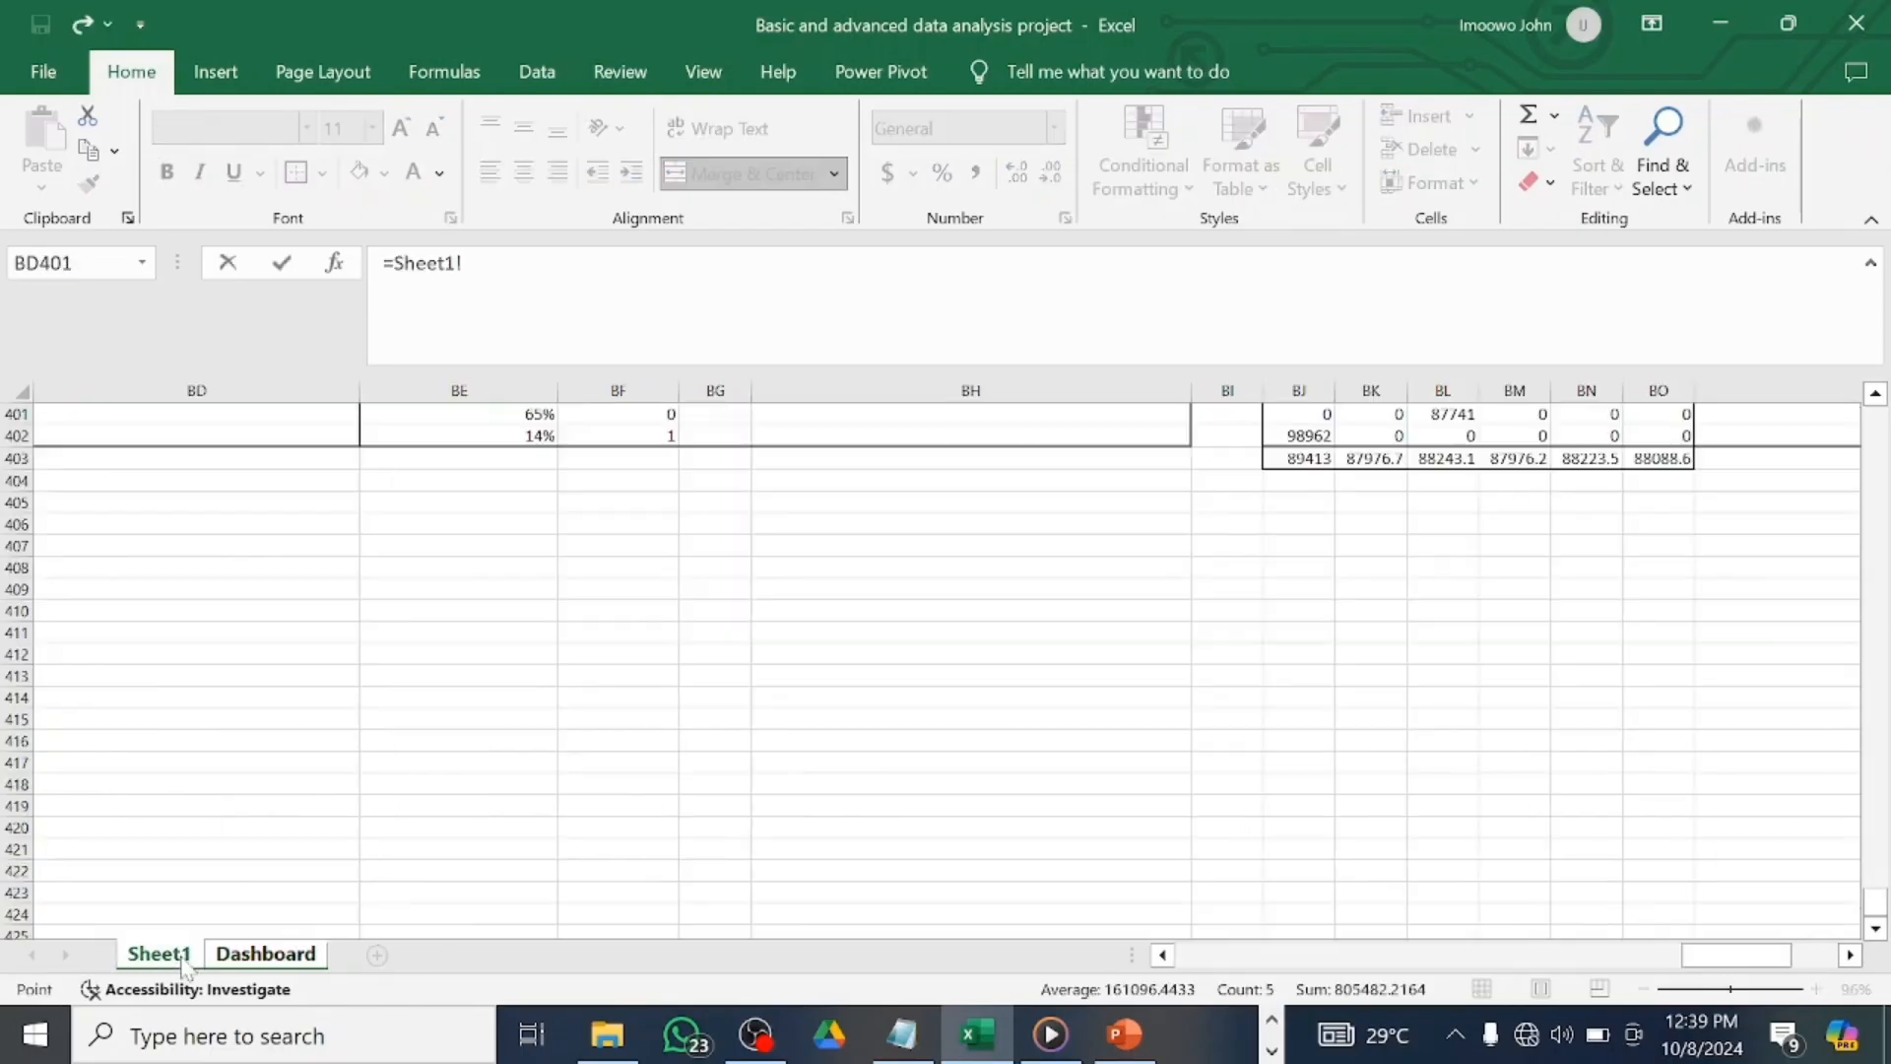
pyautogui.click(160, 953)
pyautogui.click(1674, 459)
pyautogui.press('Return')
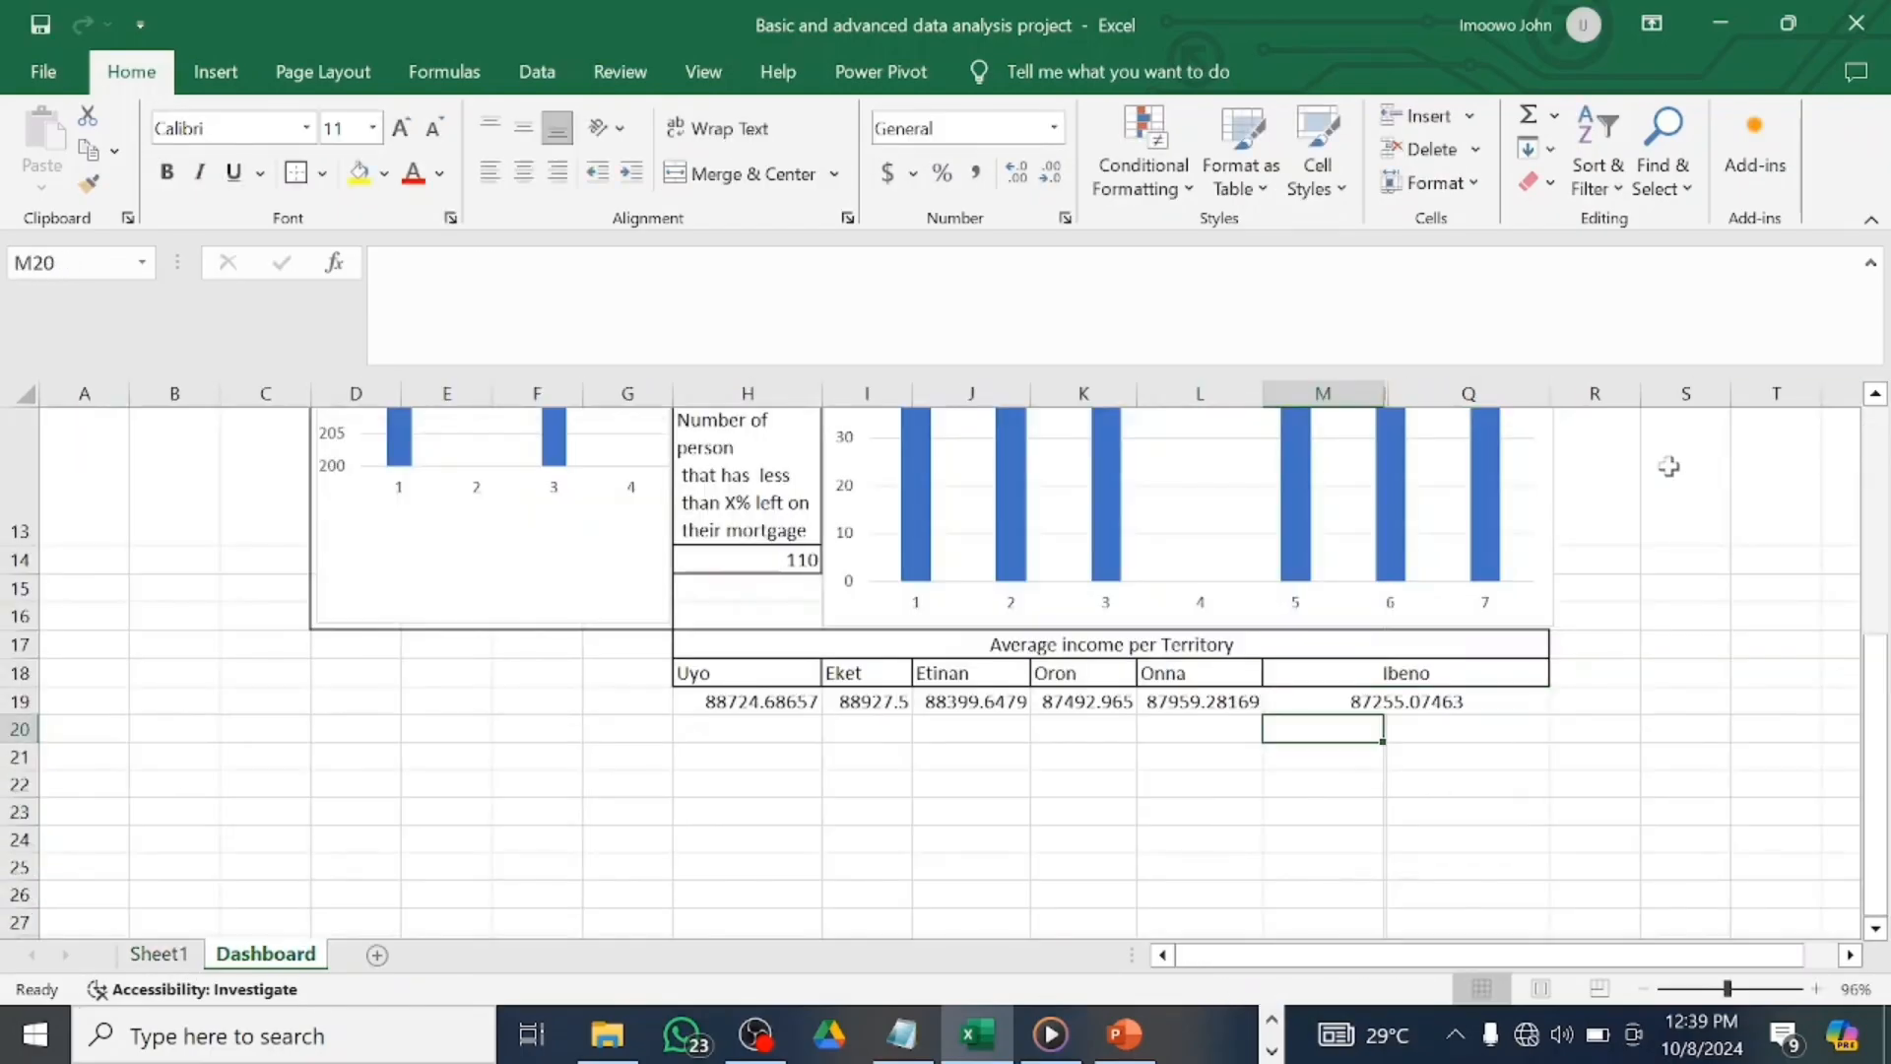
# Border the value cells H19:Q19 and check each territory's linked formula.
pyautogui.moveTo(689, 703); pyautogui.dragTo(1339, 690)
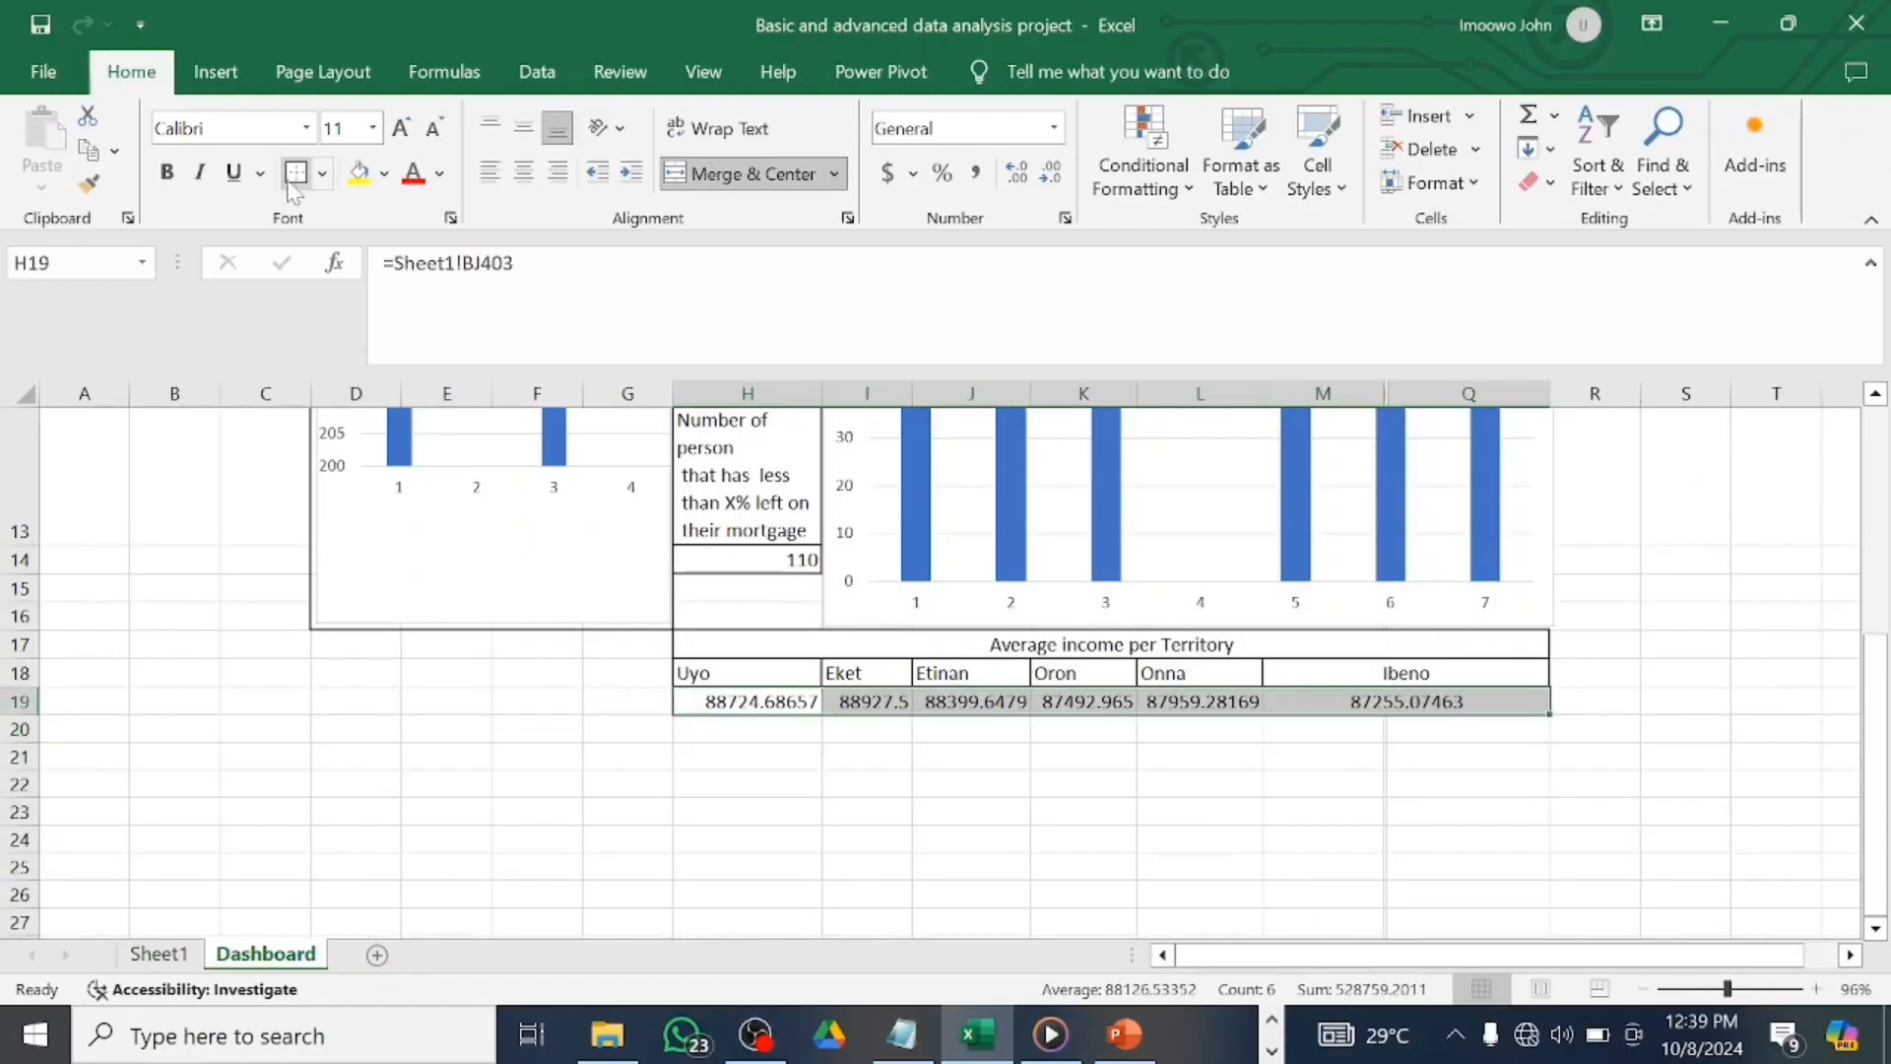
pyautogui.click(778, 703)
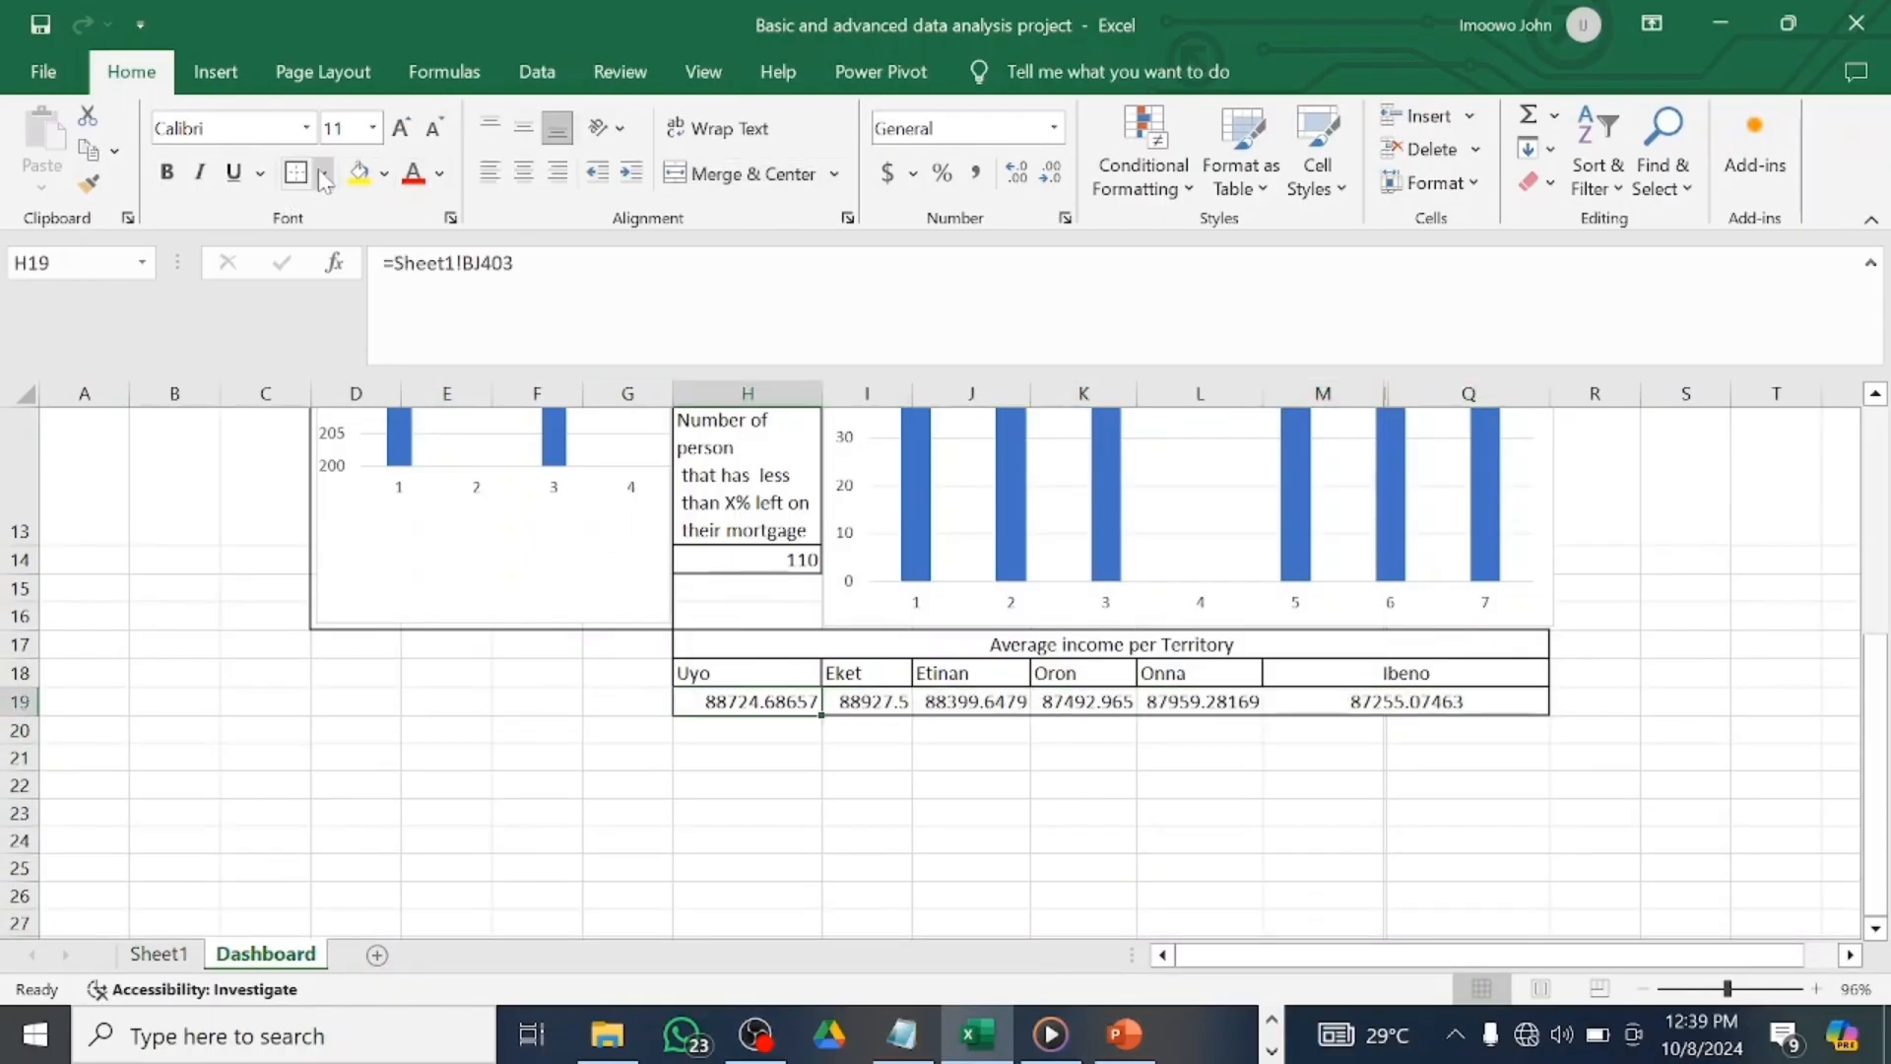
pyautogui.click(881, 705)
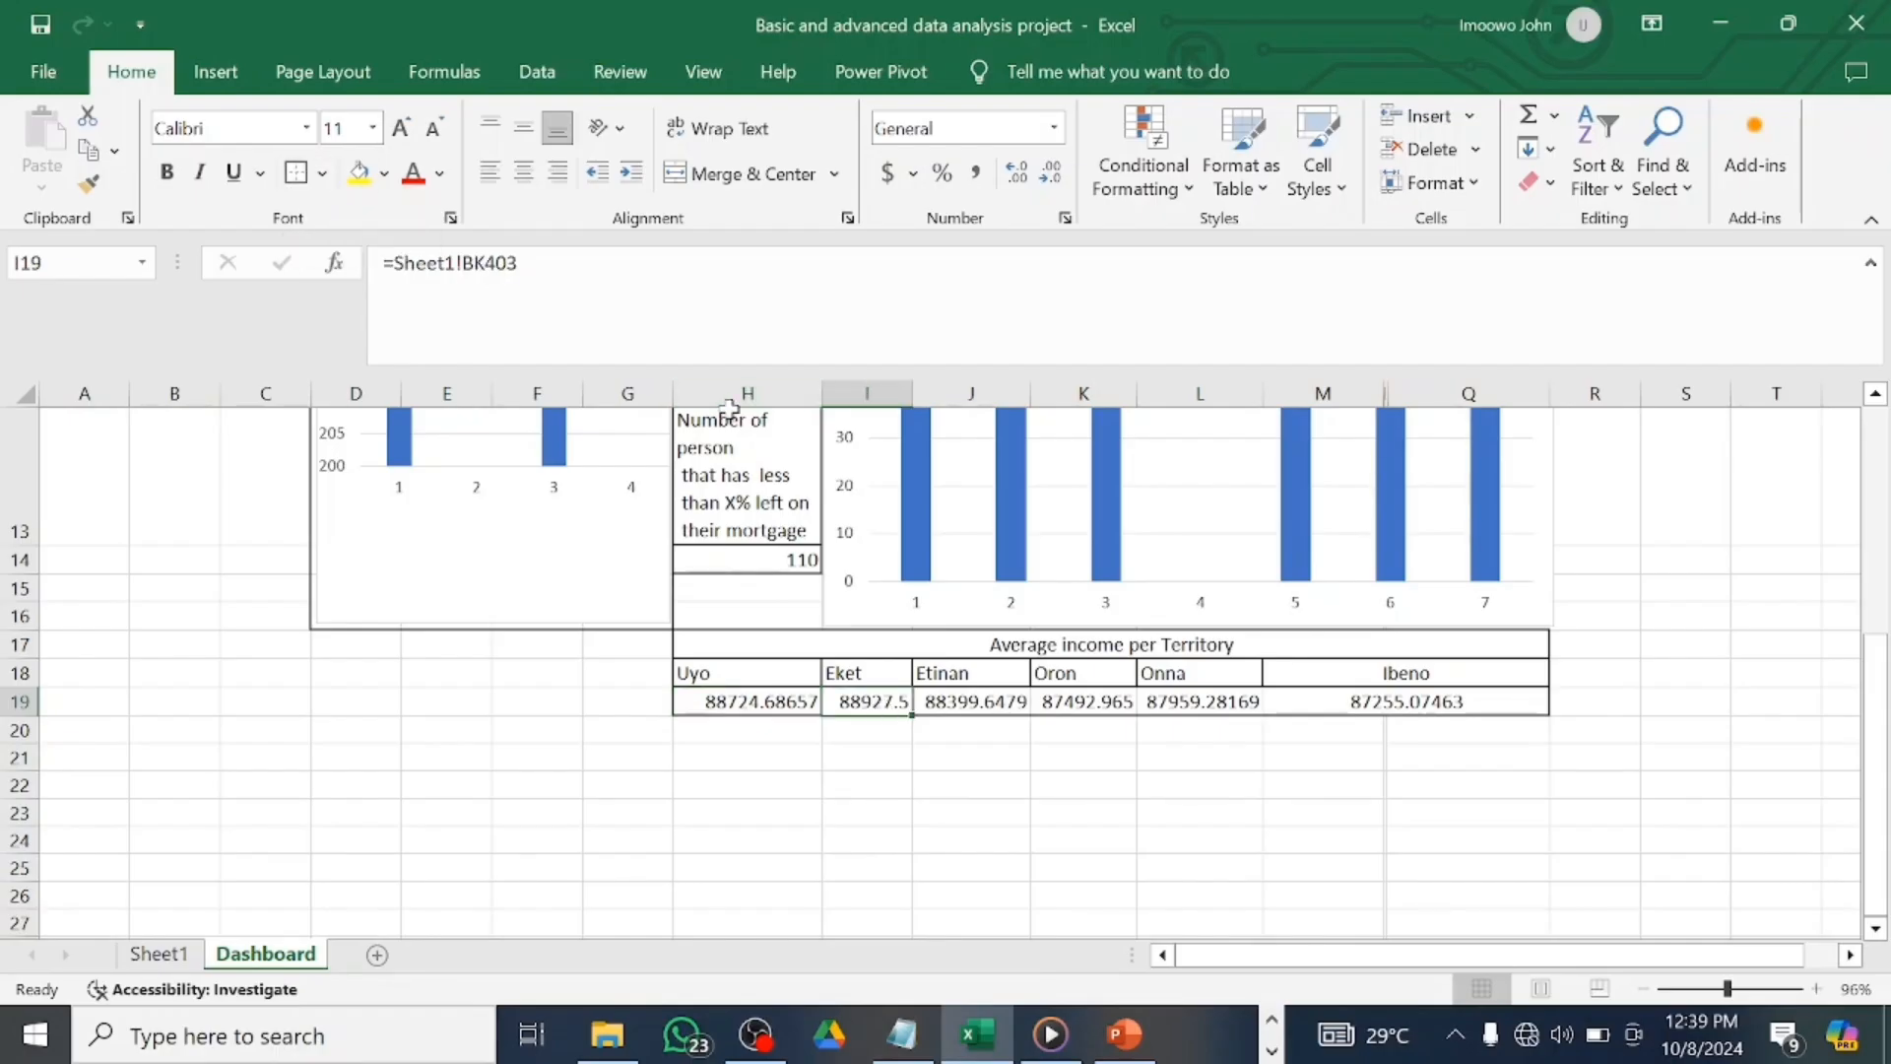
pyautogui.click(957, 705)
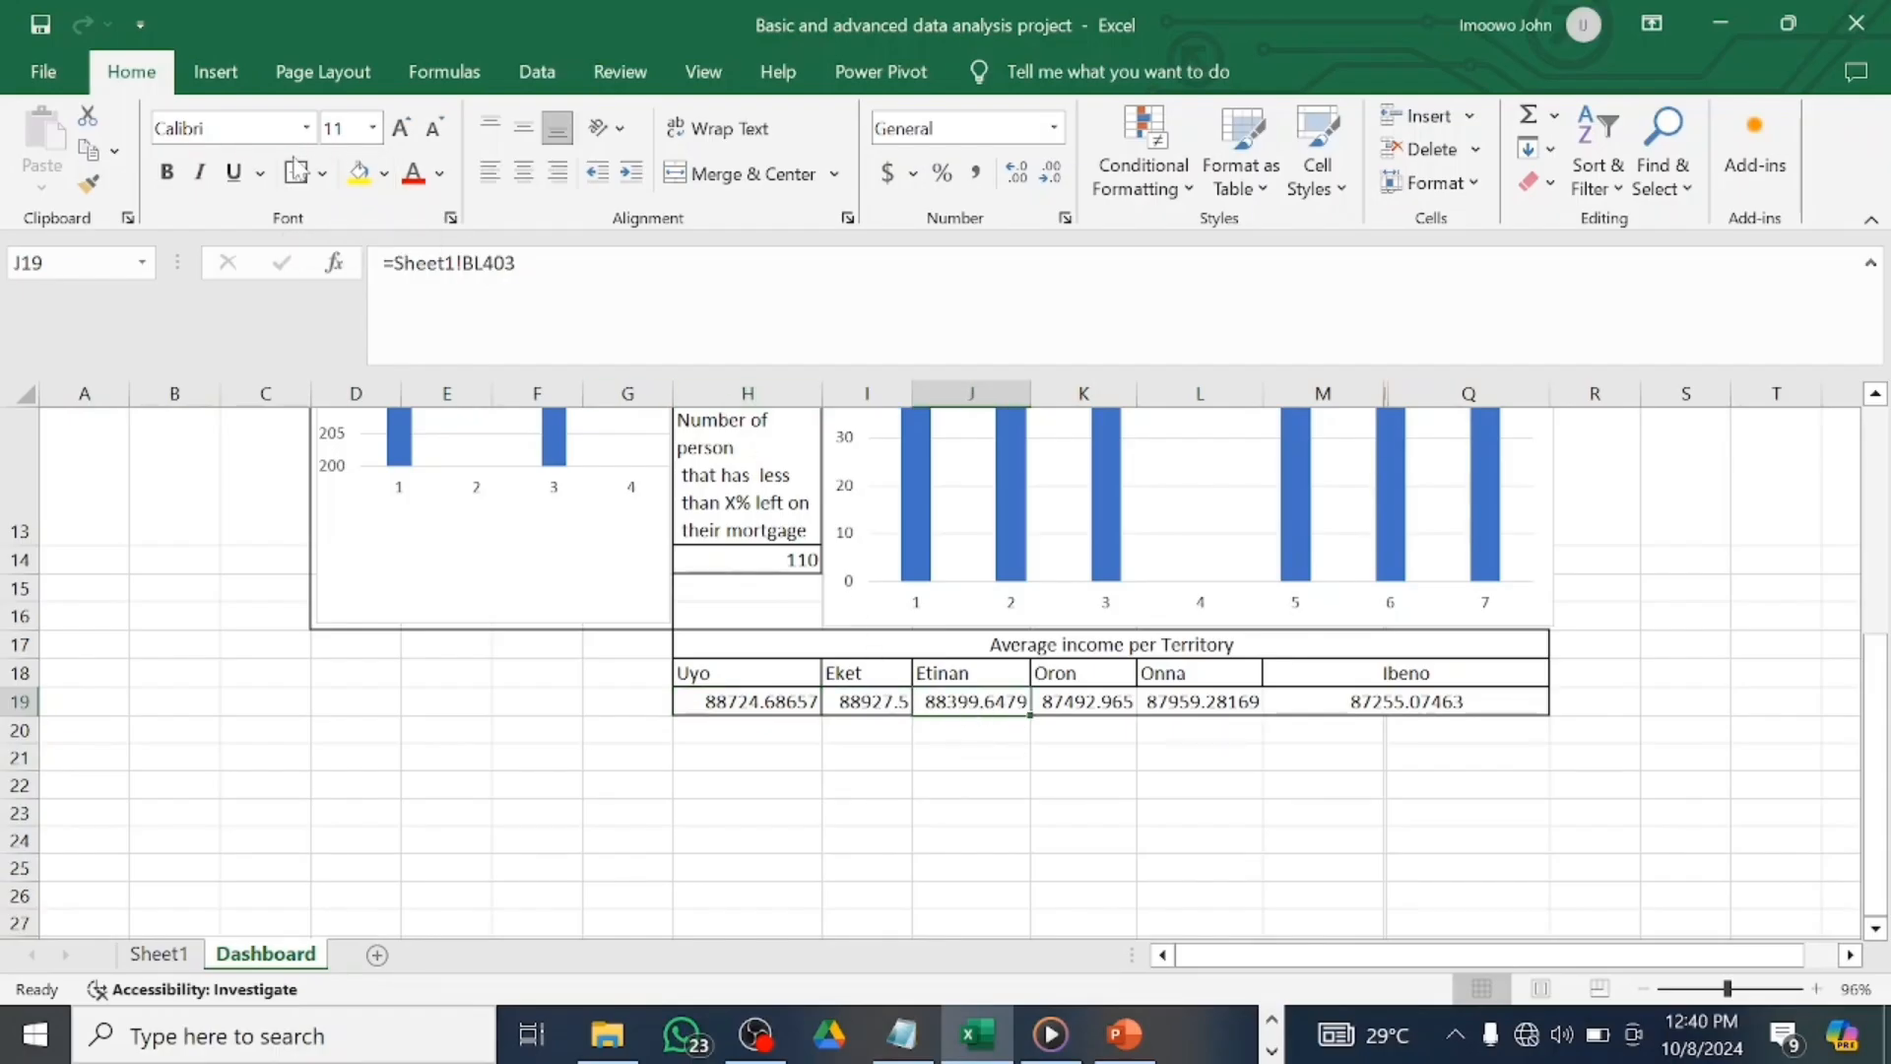
pyautogui.click(1109, 699)
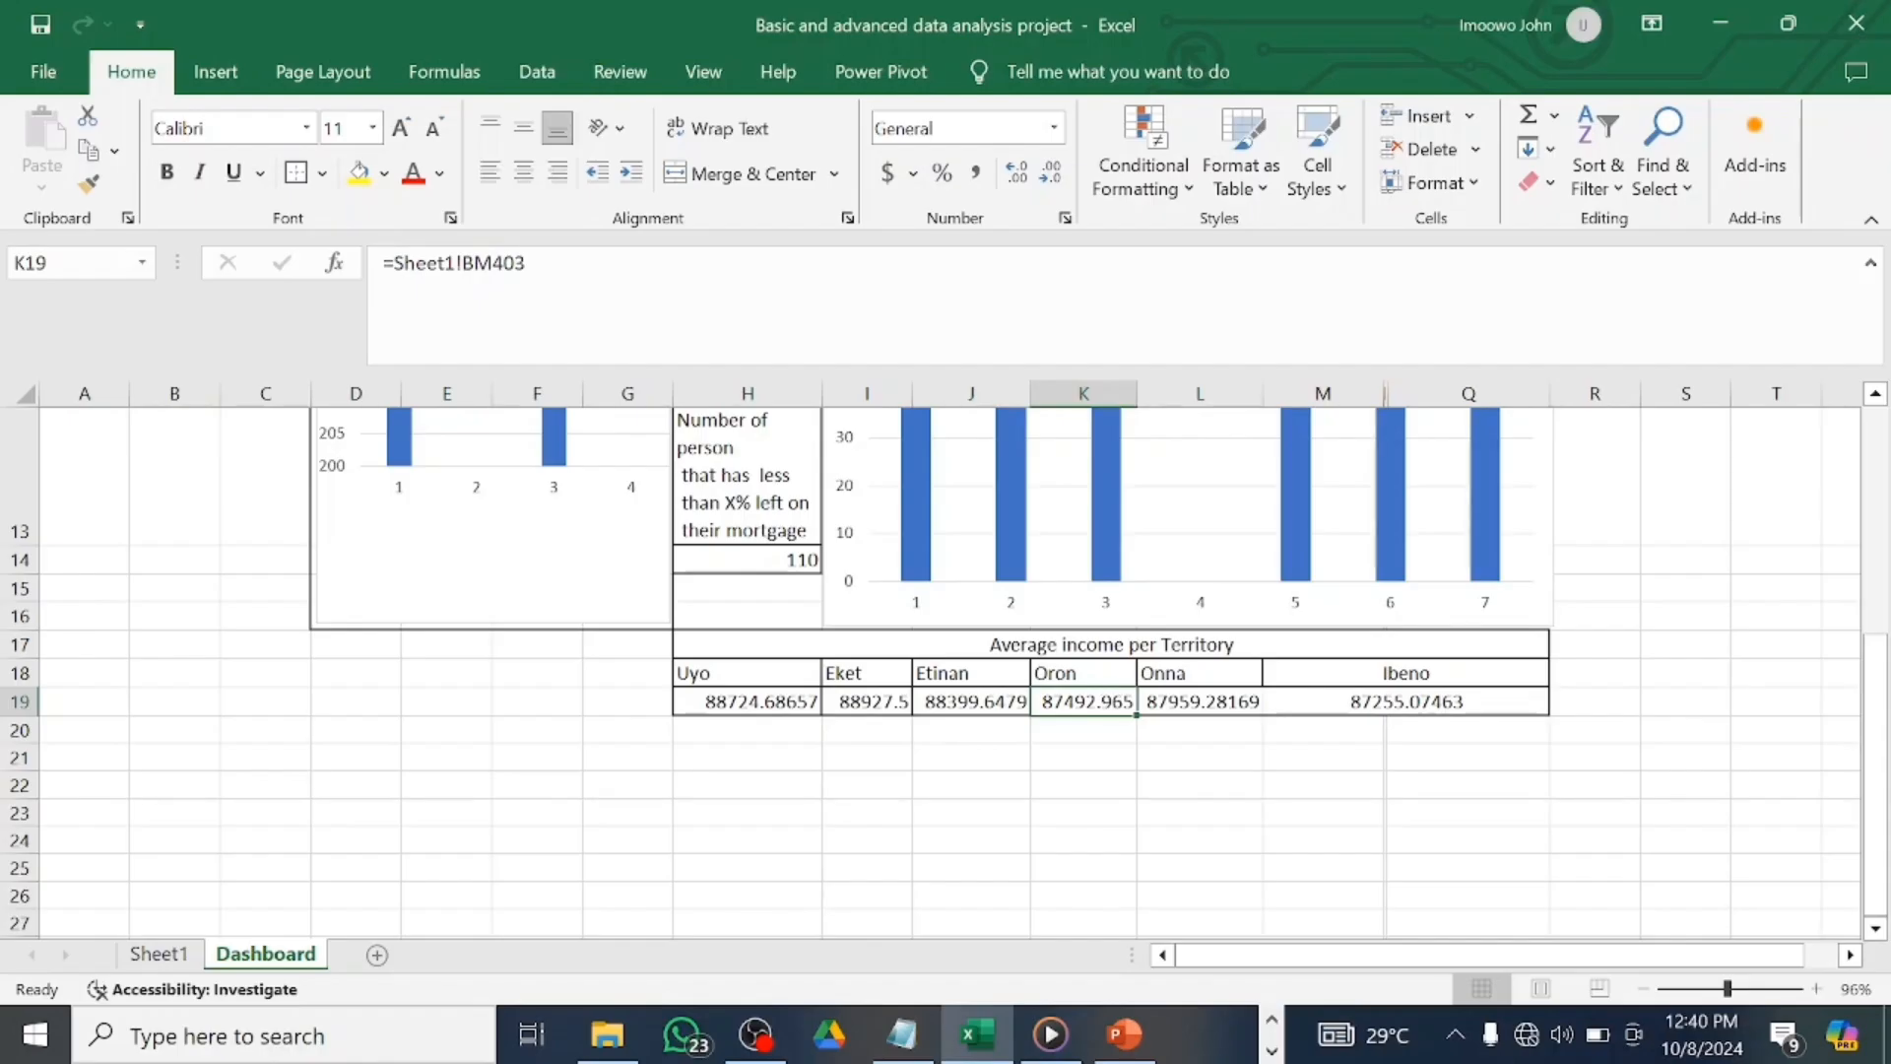
pyautogui.click(1236, 701)
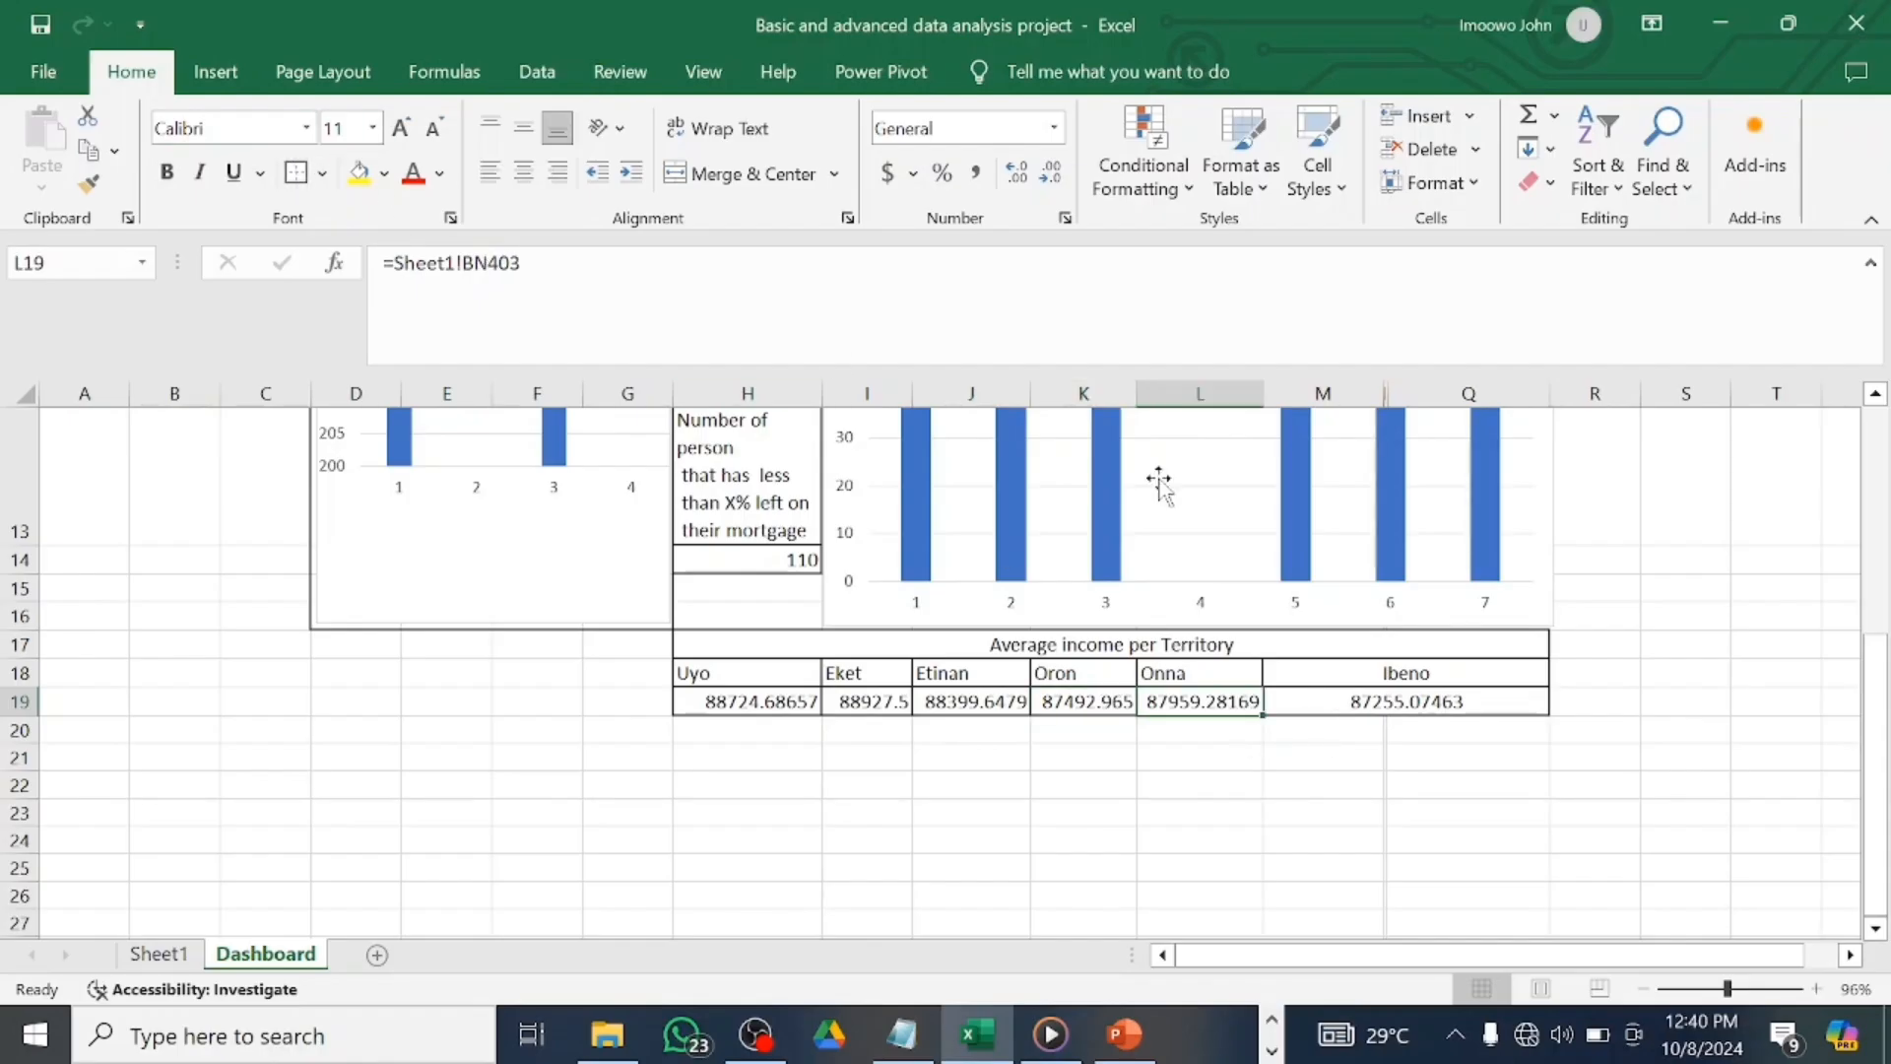
pyautogui.click(1320, 689)
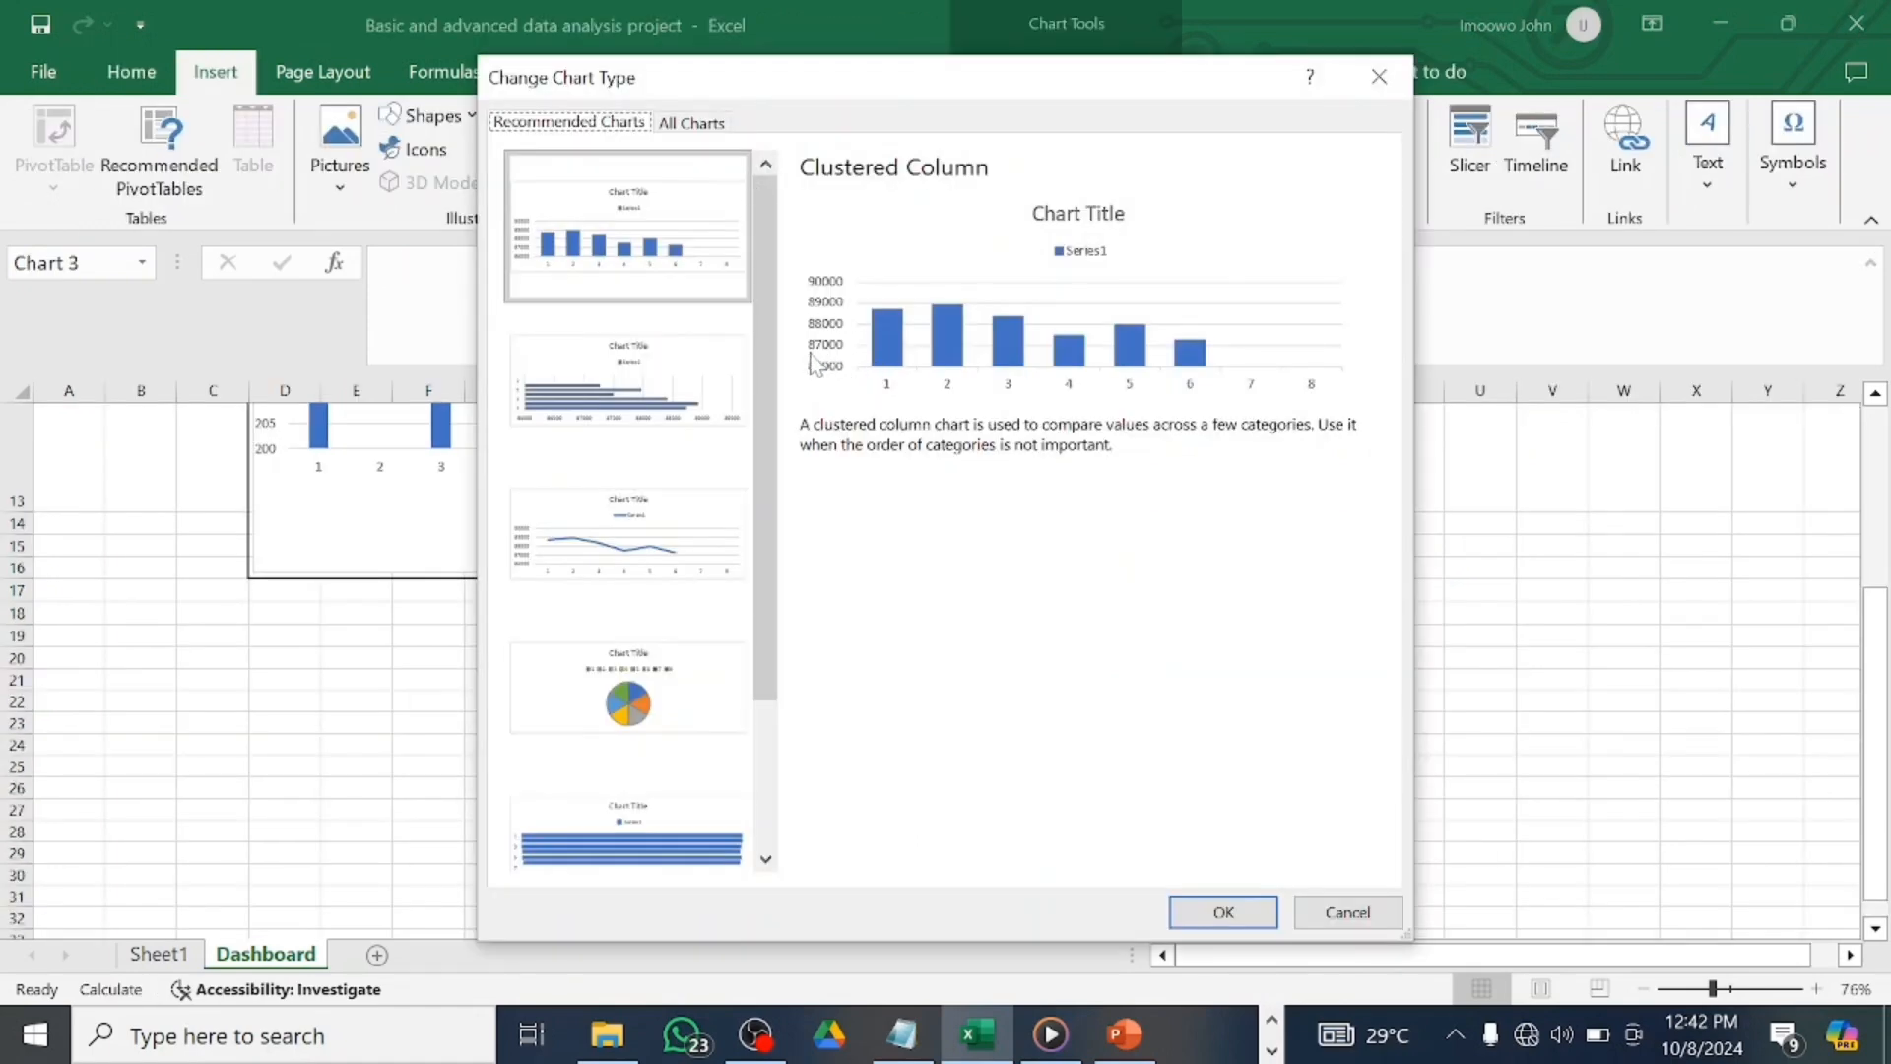
# Switch the territory income chart from clustered columns to a Line chart.
pyautogui.click(578, 563)
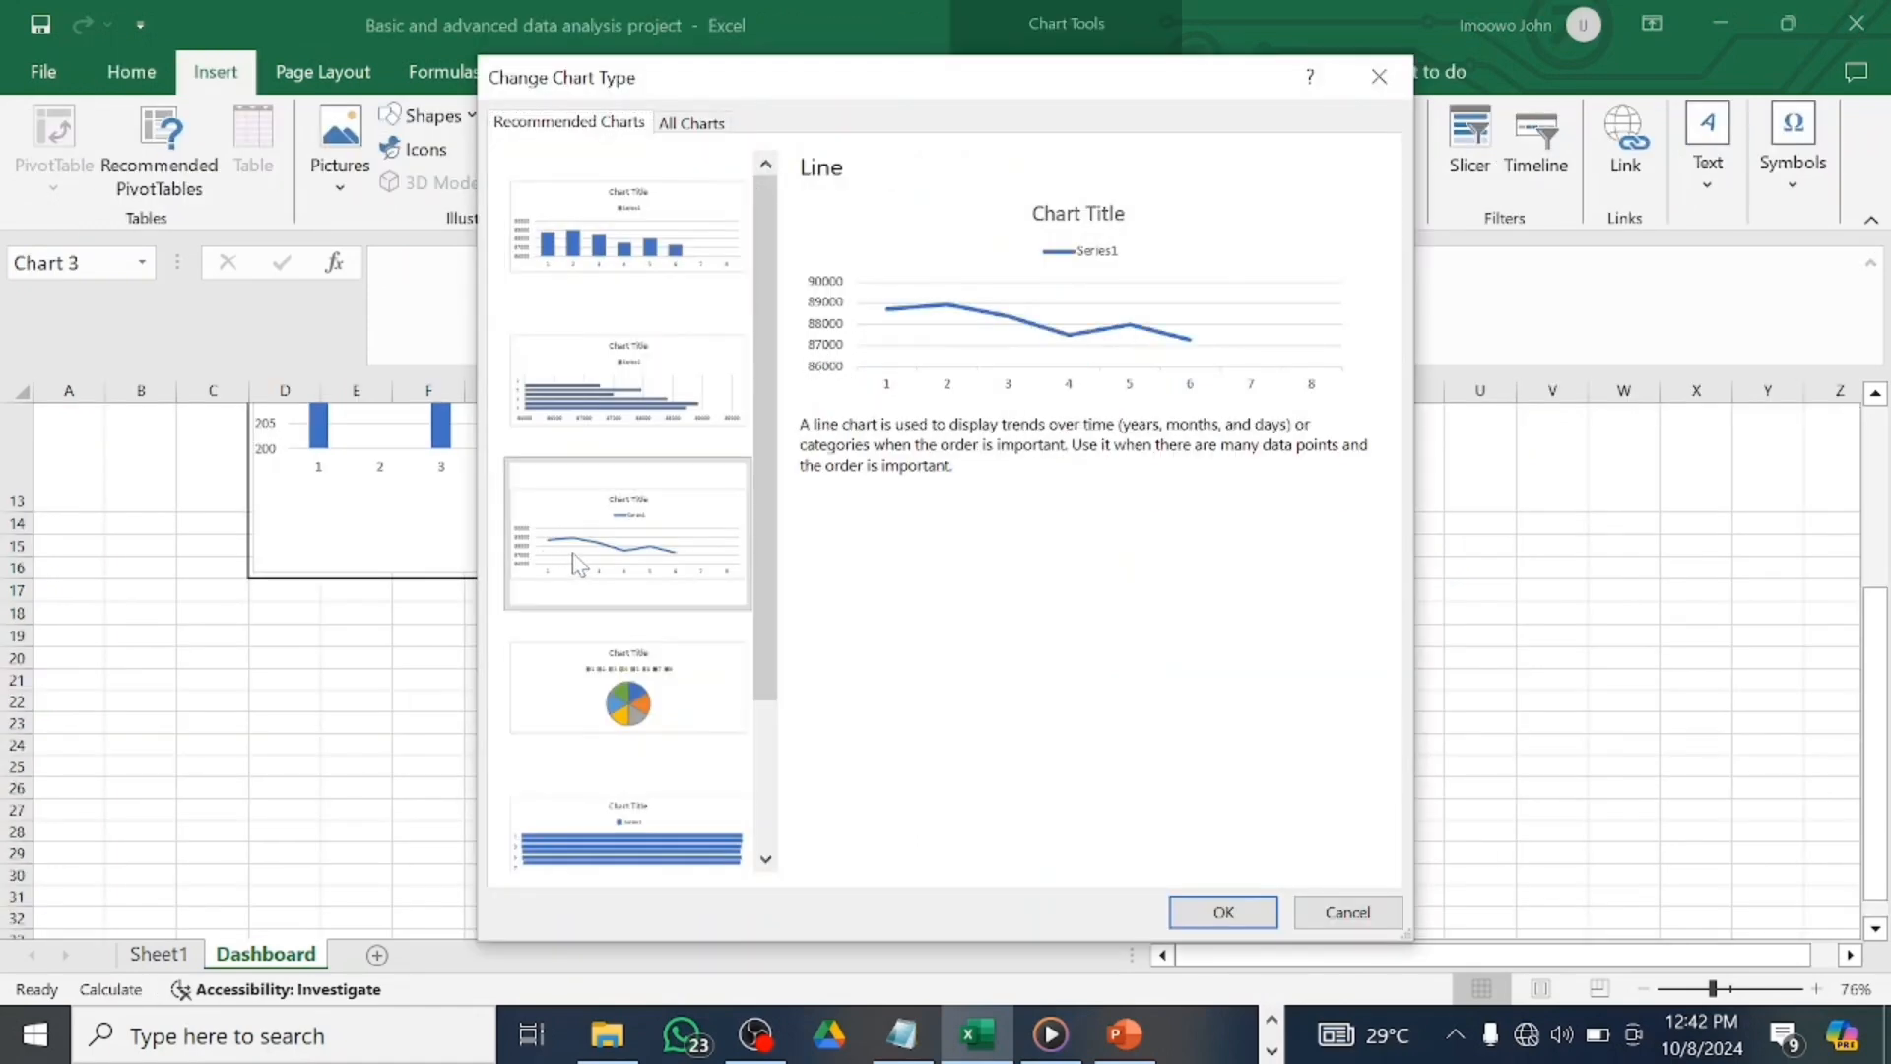
pyautogui.click(1222, 912)
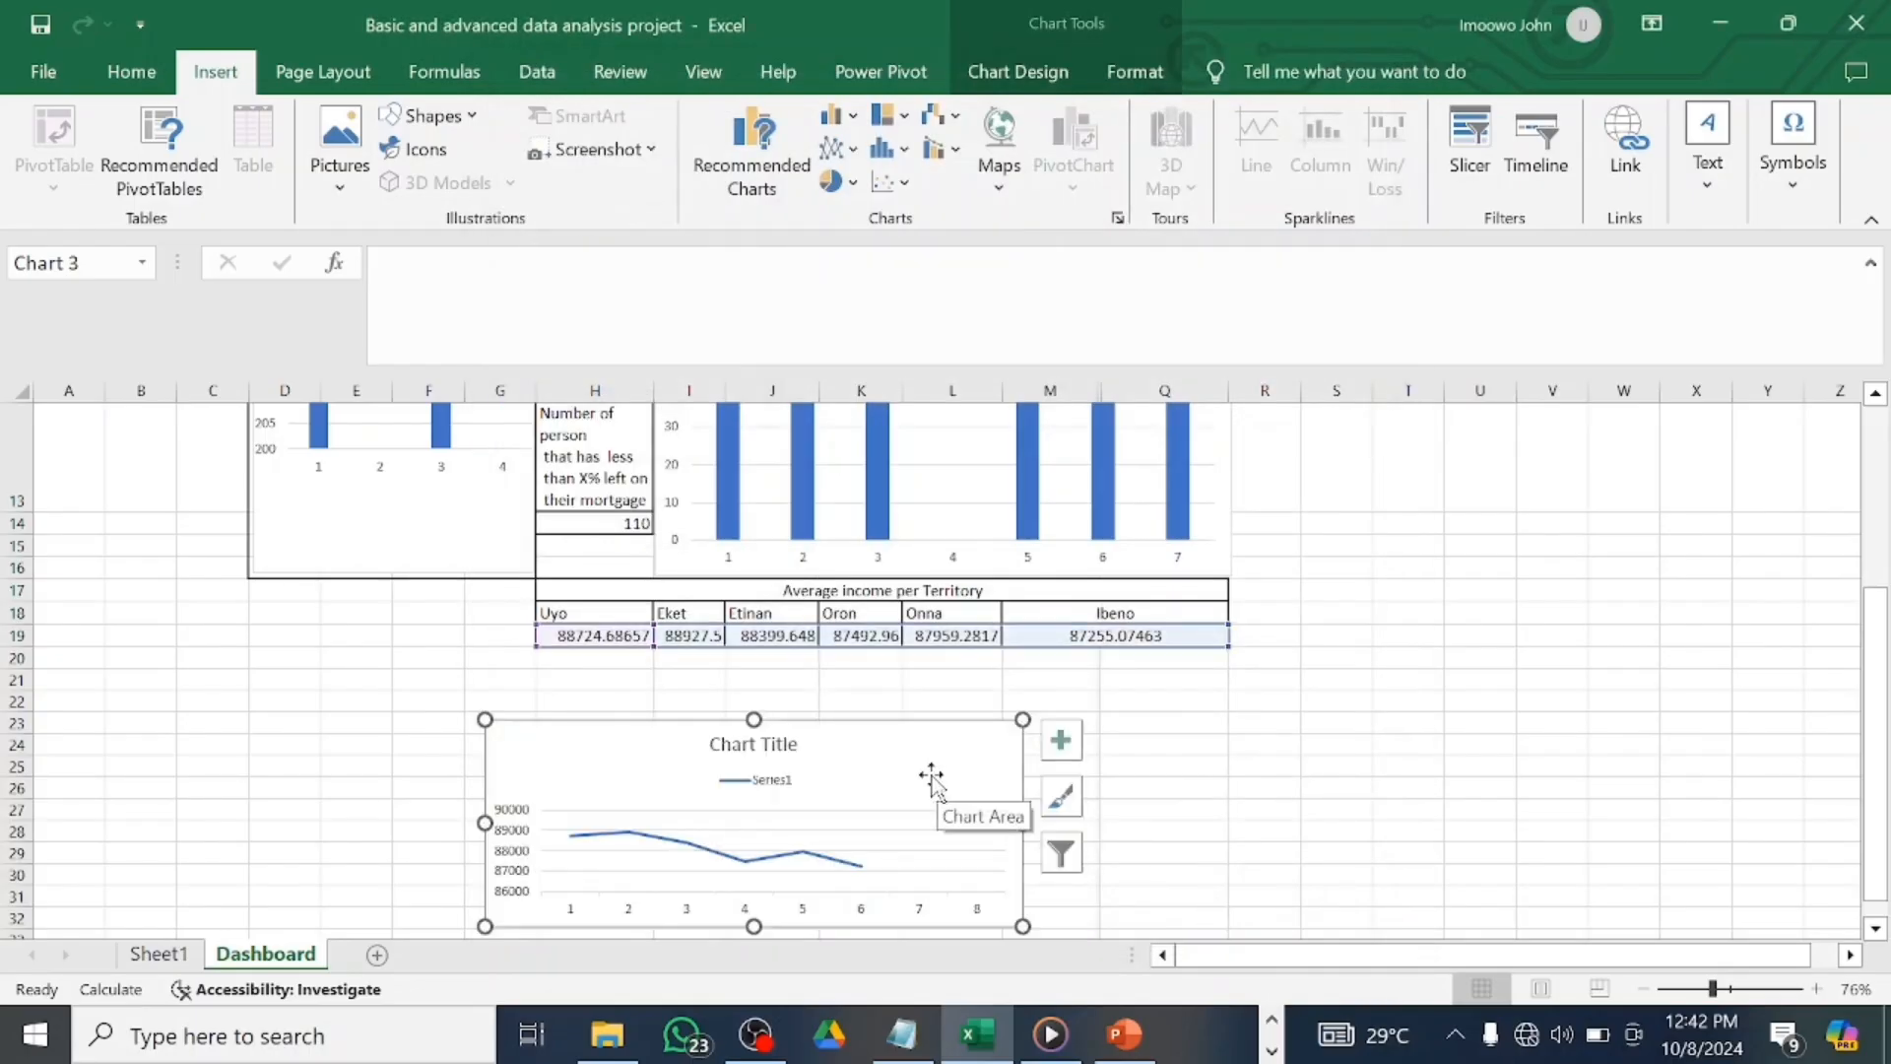
# Move the line chart beneath the income table, stretch it to the table's width, and make it taller.
pyautogui.moveTo(941, 753); pyautogui.dragTo(1038, 692)
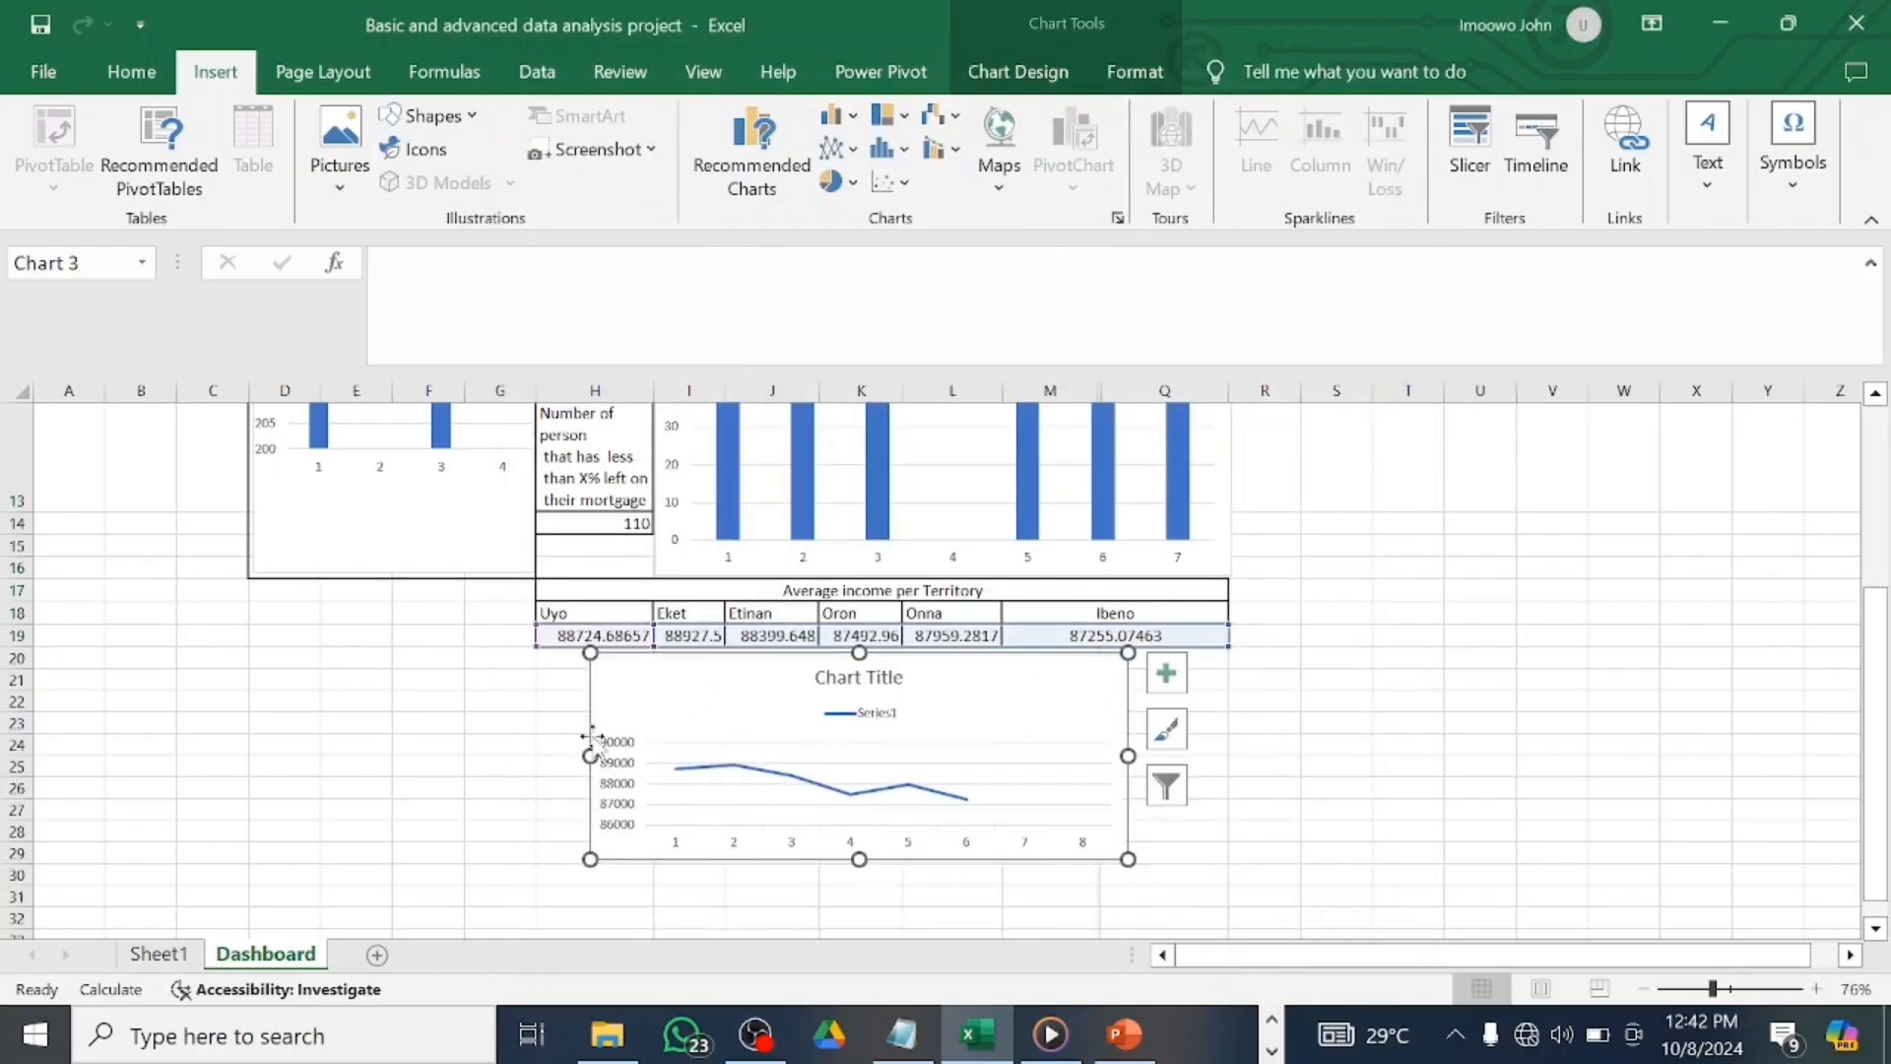
pyautogui.moveTo(590, 757); pyautogui.dragTo(534, 757)
pyautogui.moveTo(1127, 755); pyautogui.dragTo(1228, 755)
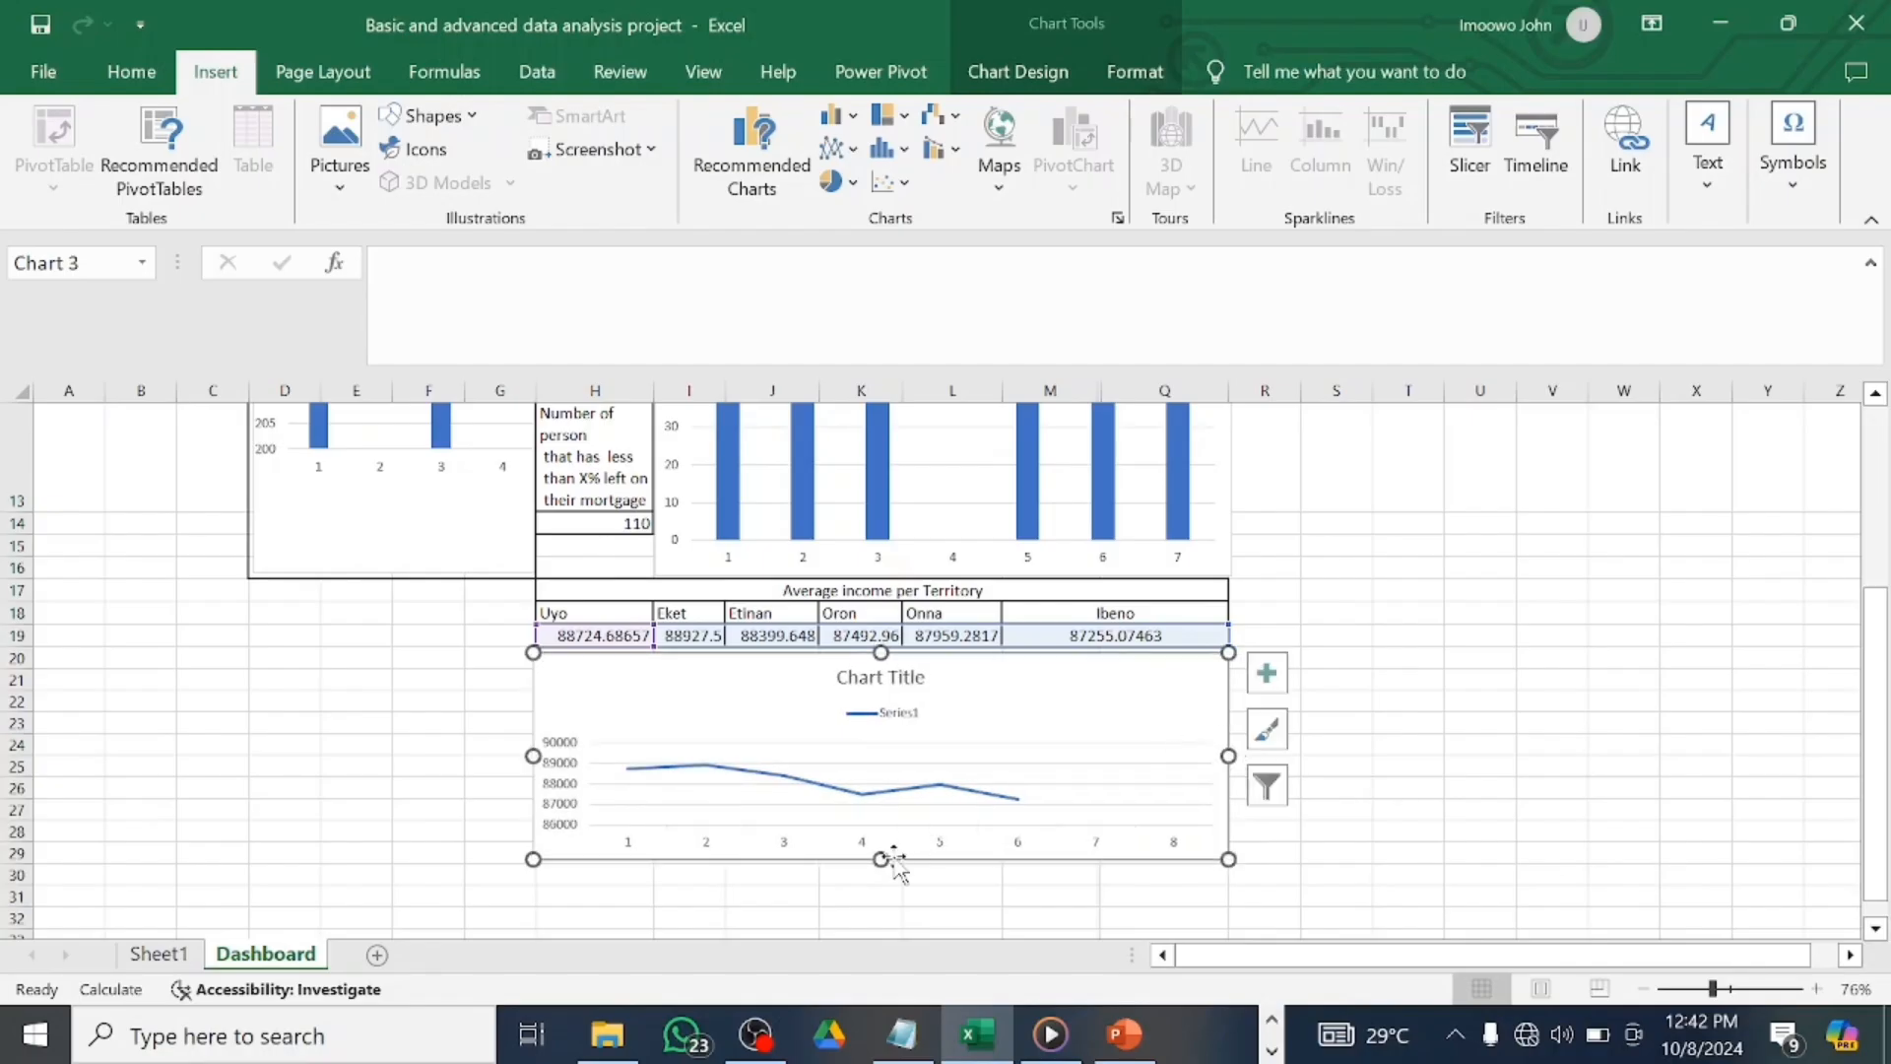
pyautogui.moveTo(880, 858); pyautogui.dragTo(879, 877)
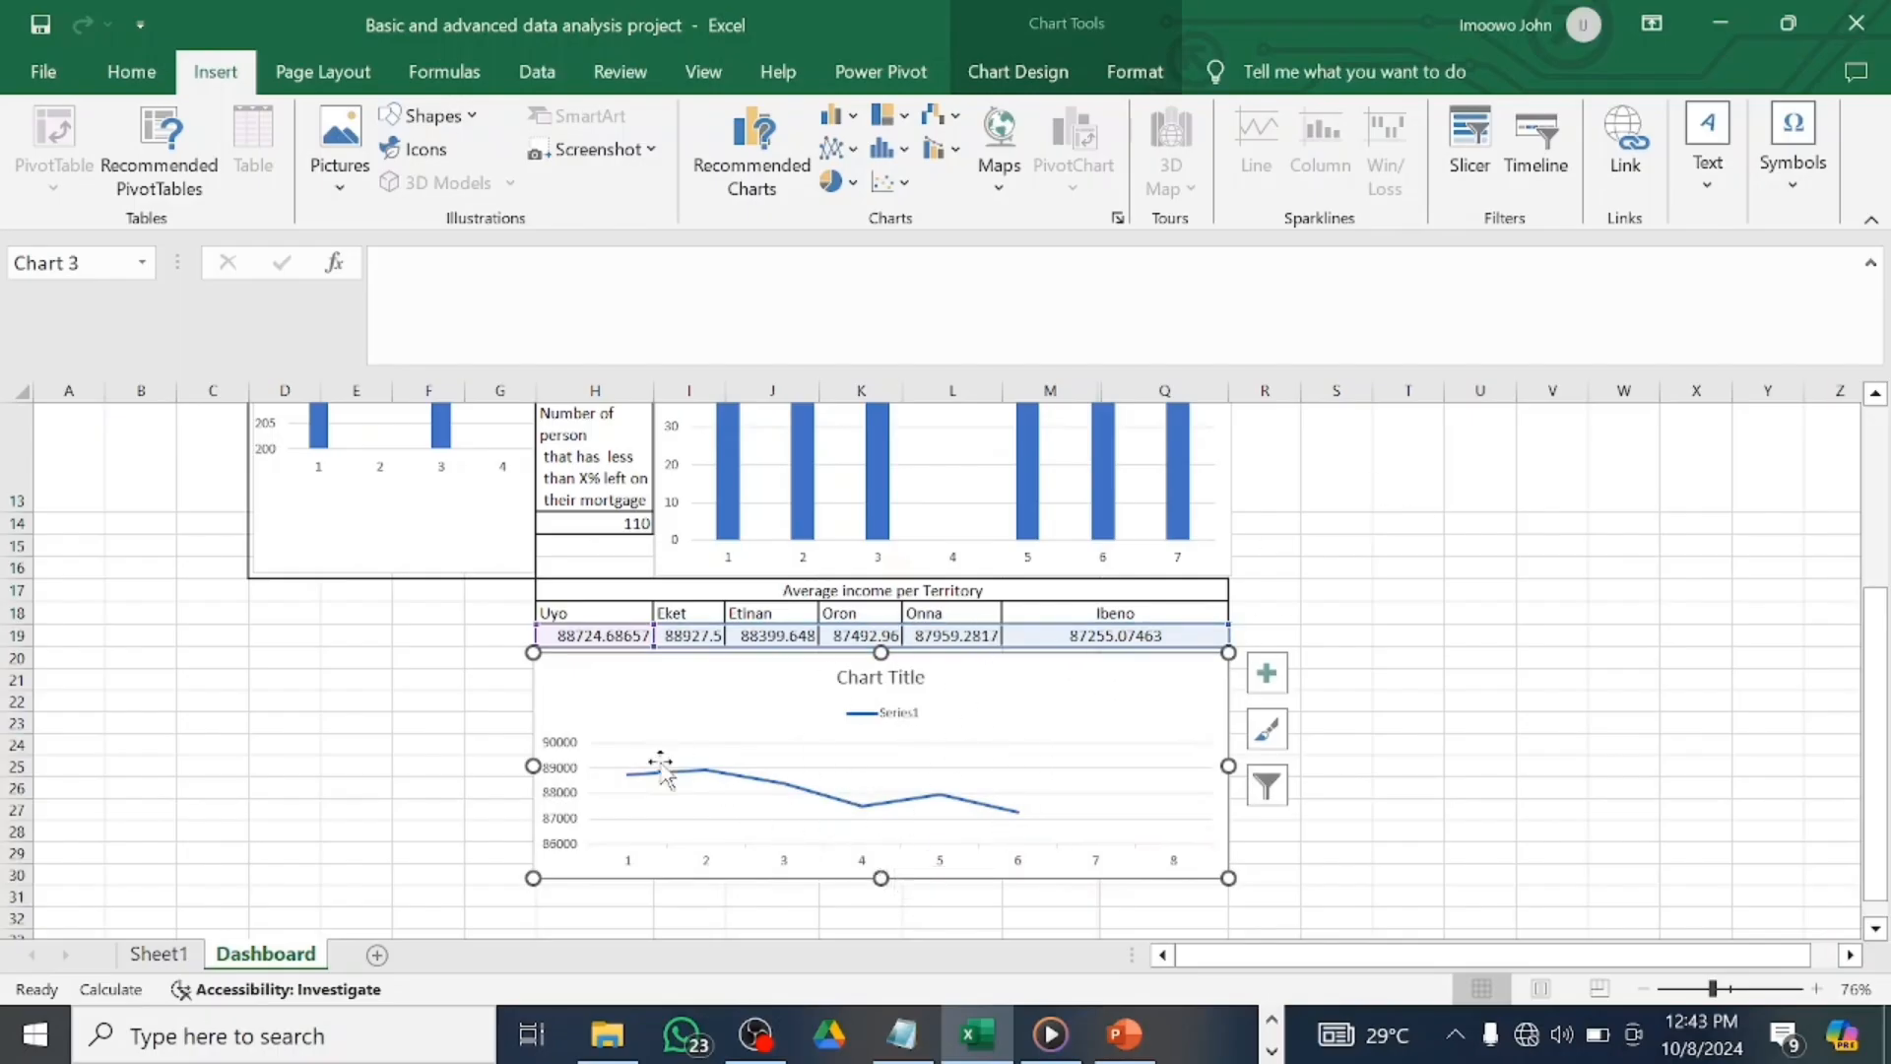
pyautogui.scroll(5, 1433, 539)
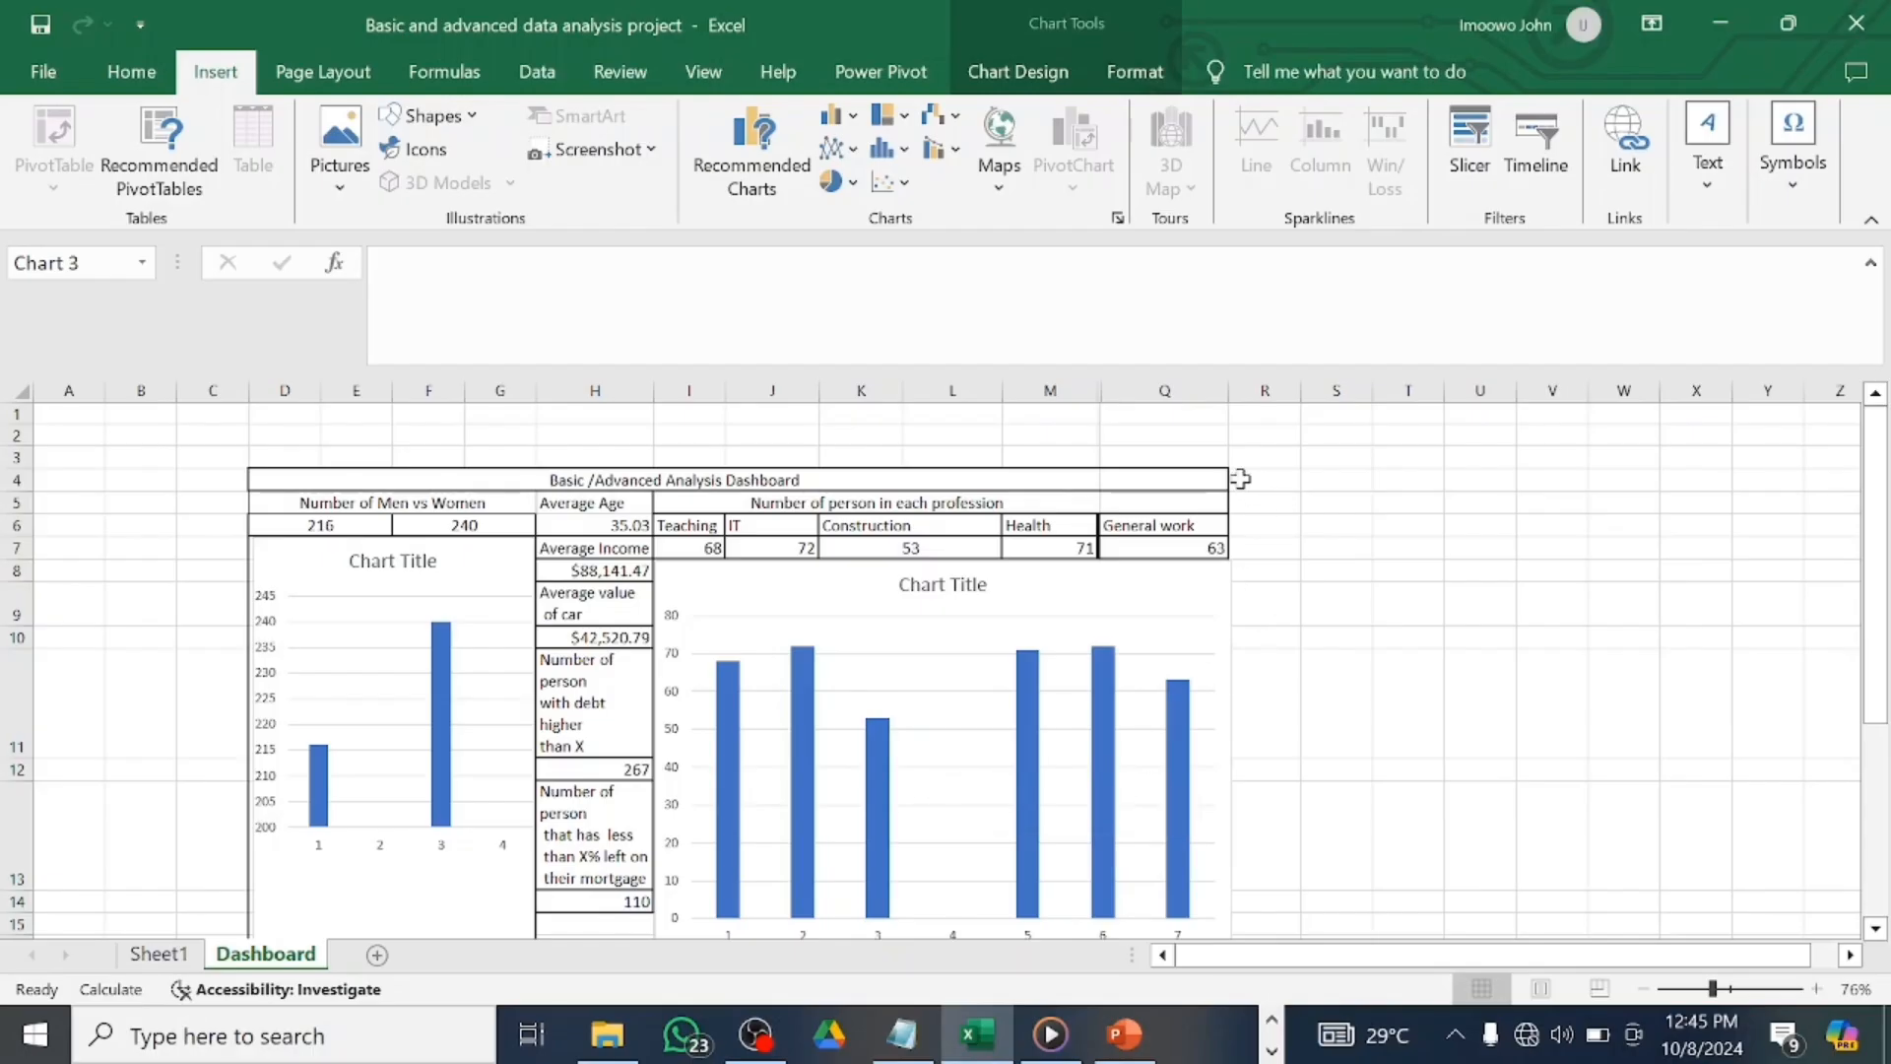
# Select the empty block R4:U5 beside the dashboard table.
pyautogui.moveTo(1231, 479); pyautogui.dragTo(1465, 496)
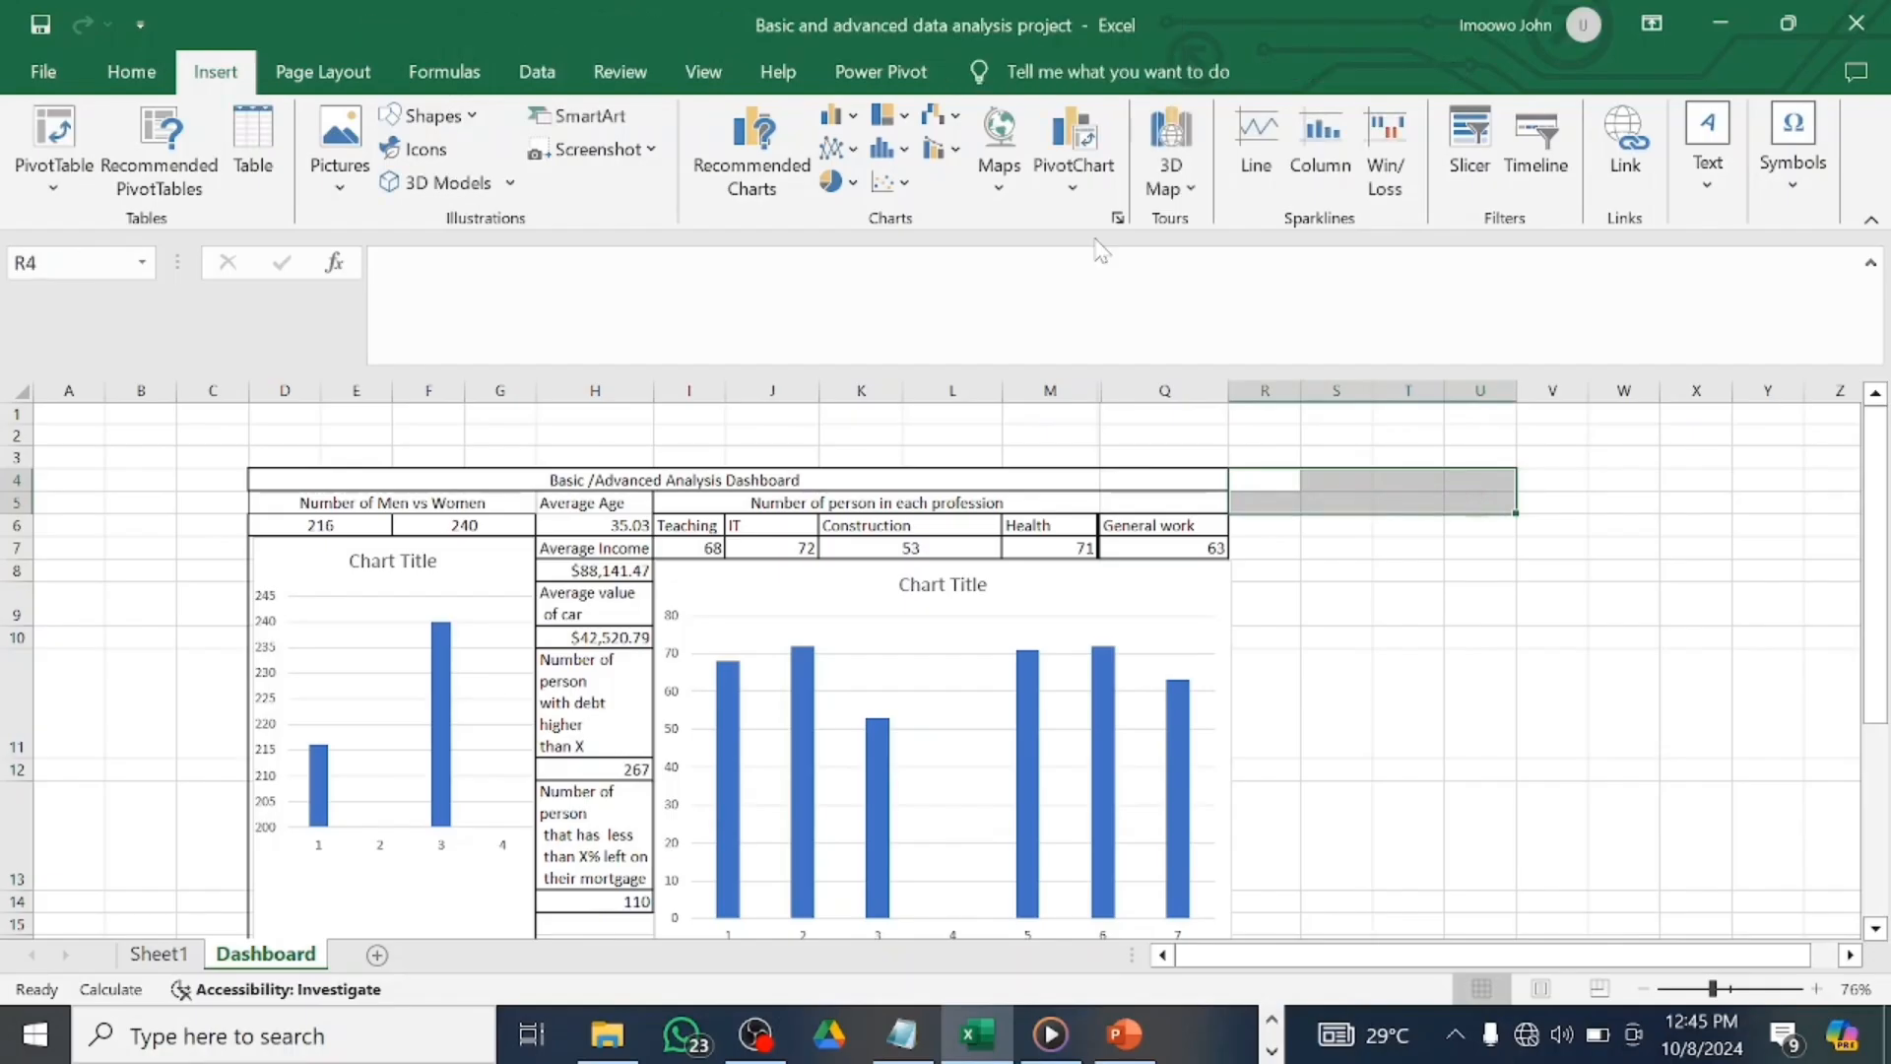
# Merge R4:U5 with a 'Variable' heading, then undo it back to blank cells.
pyautogui.click(166, 74)
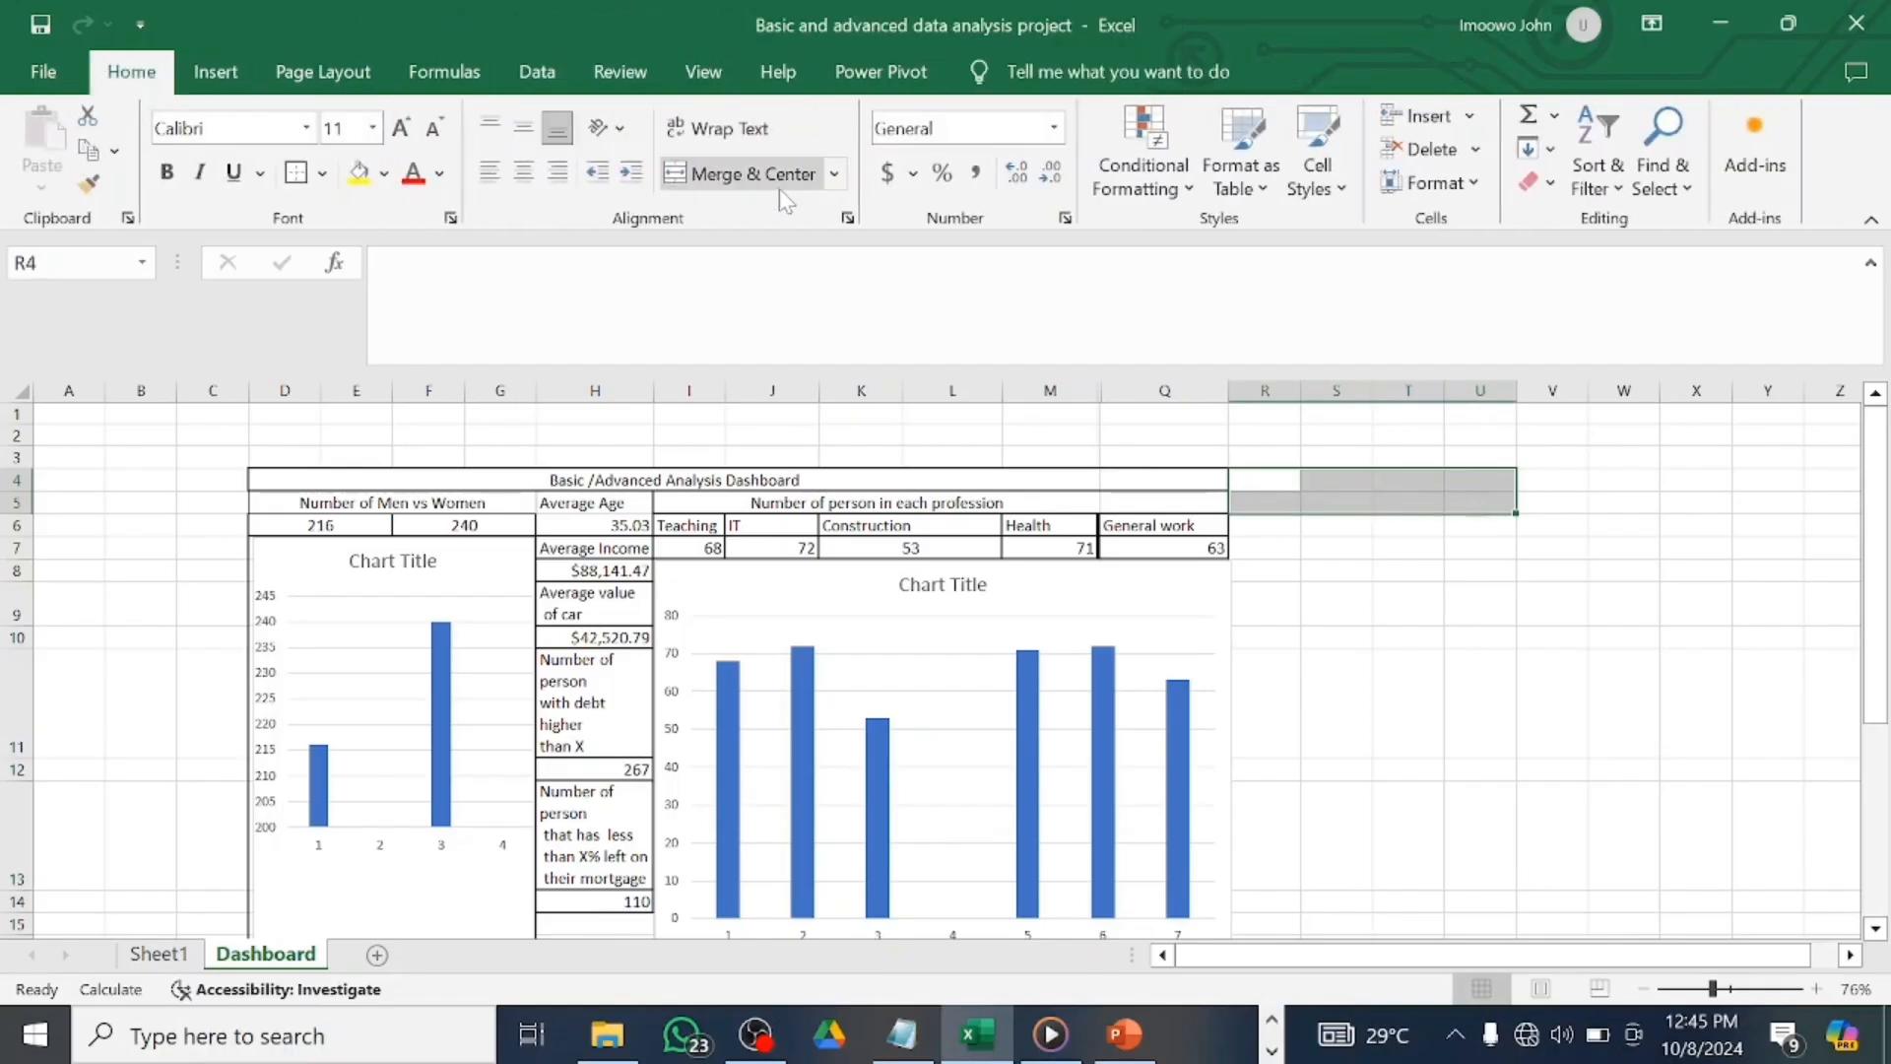
pyautogui.click(748, 175)
pyautogui.write('Variab')
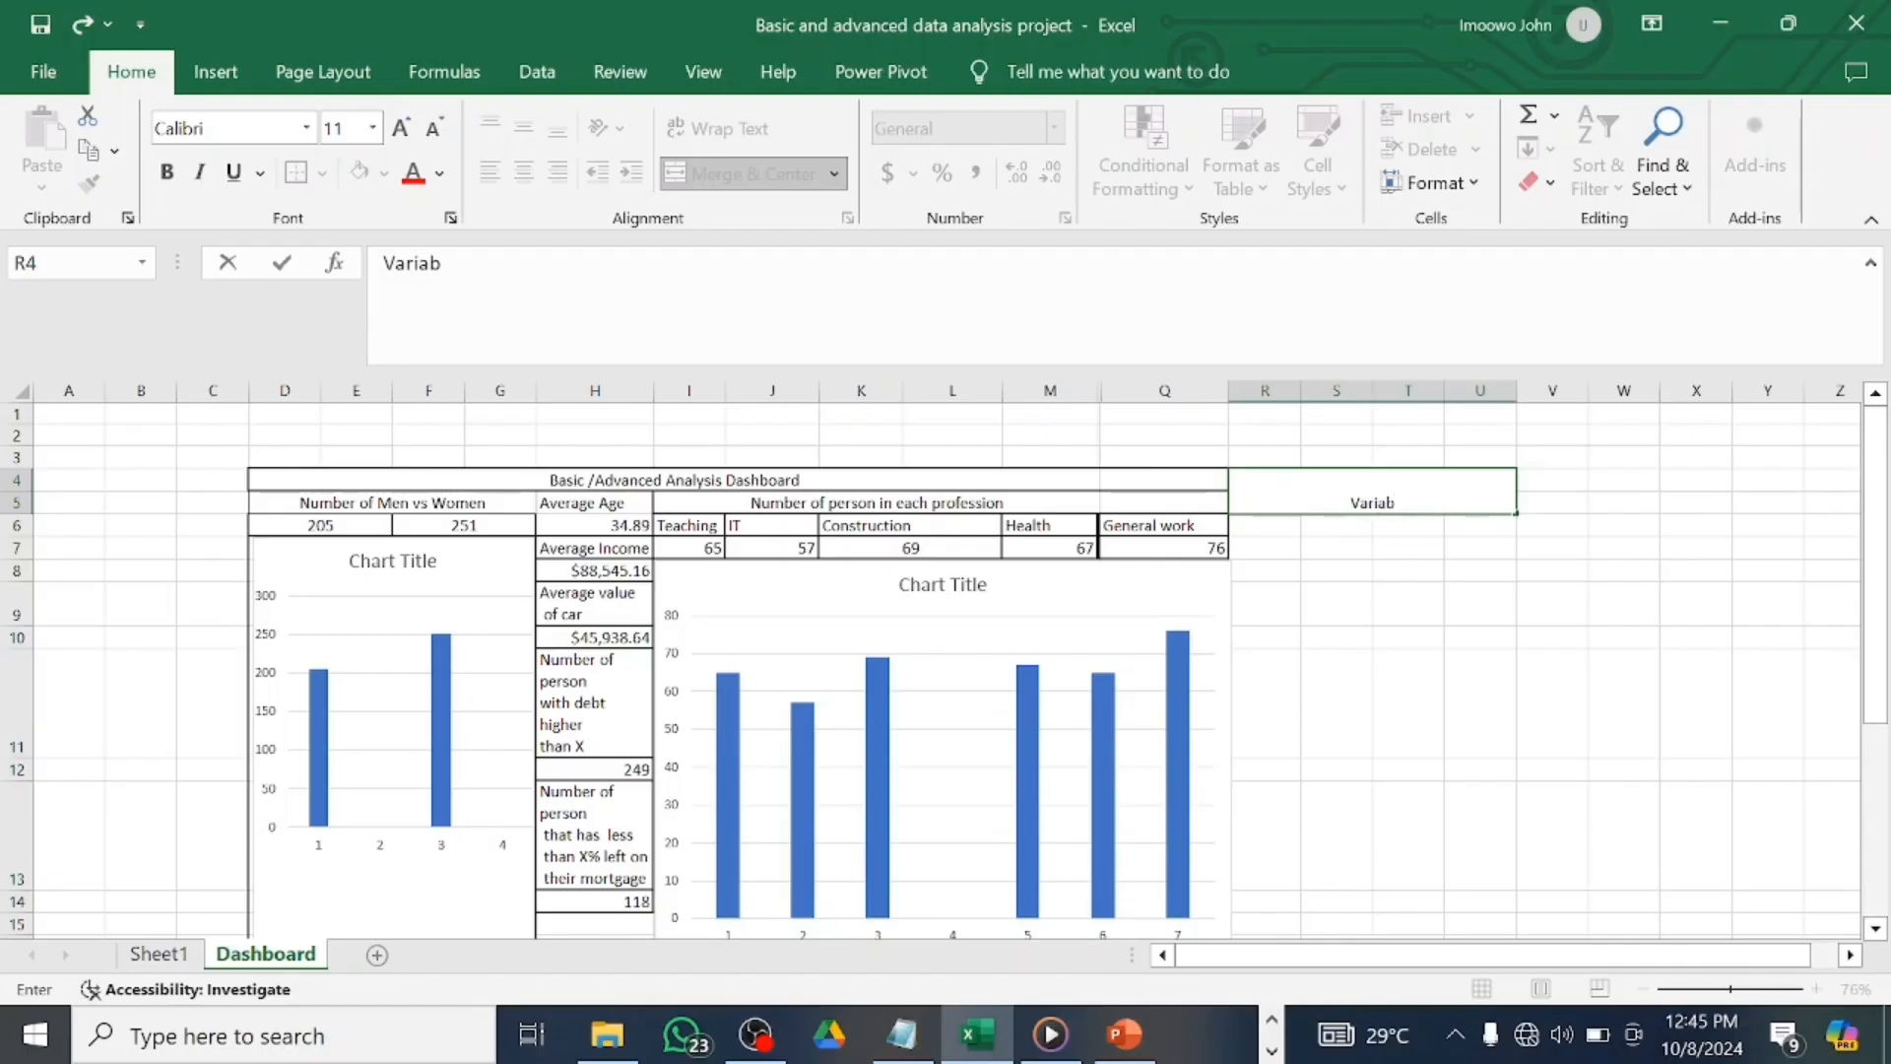
pyautogui.write('e')
pyautogui.press('Return')
pyautogui.click(1395, 495)
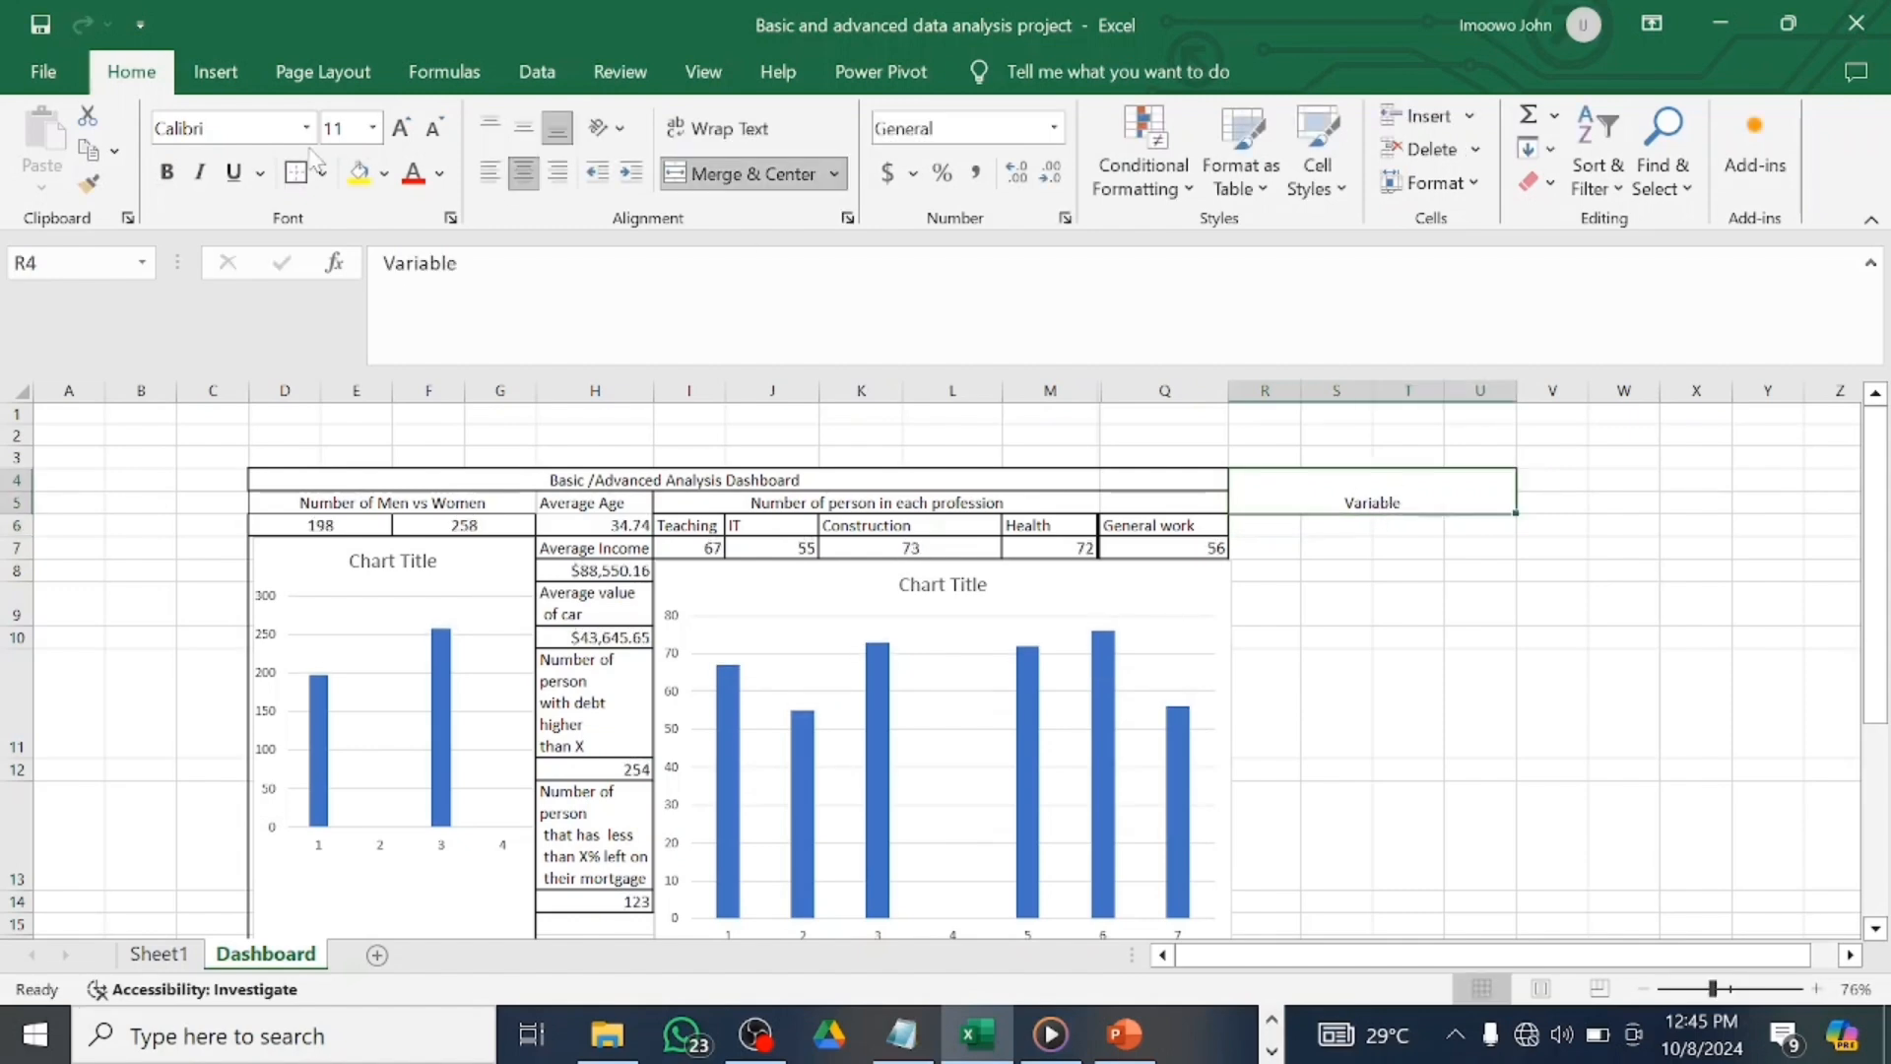
pyautogui.click(1280, 526)
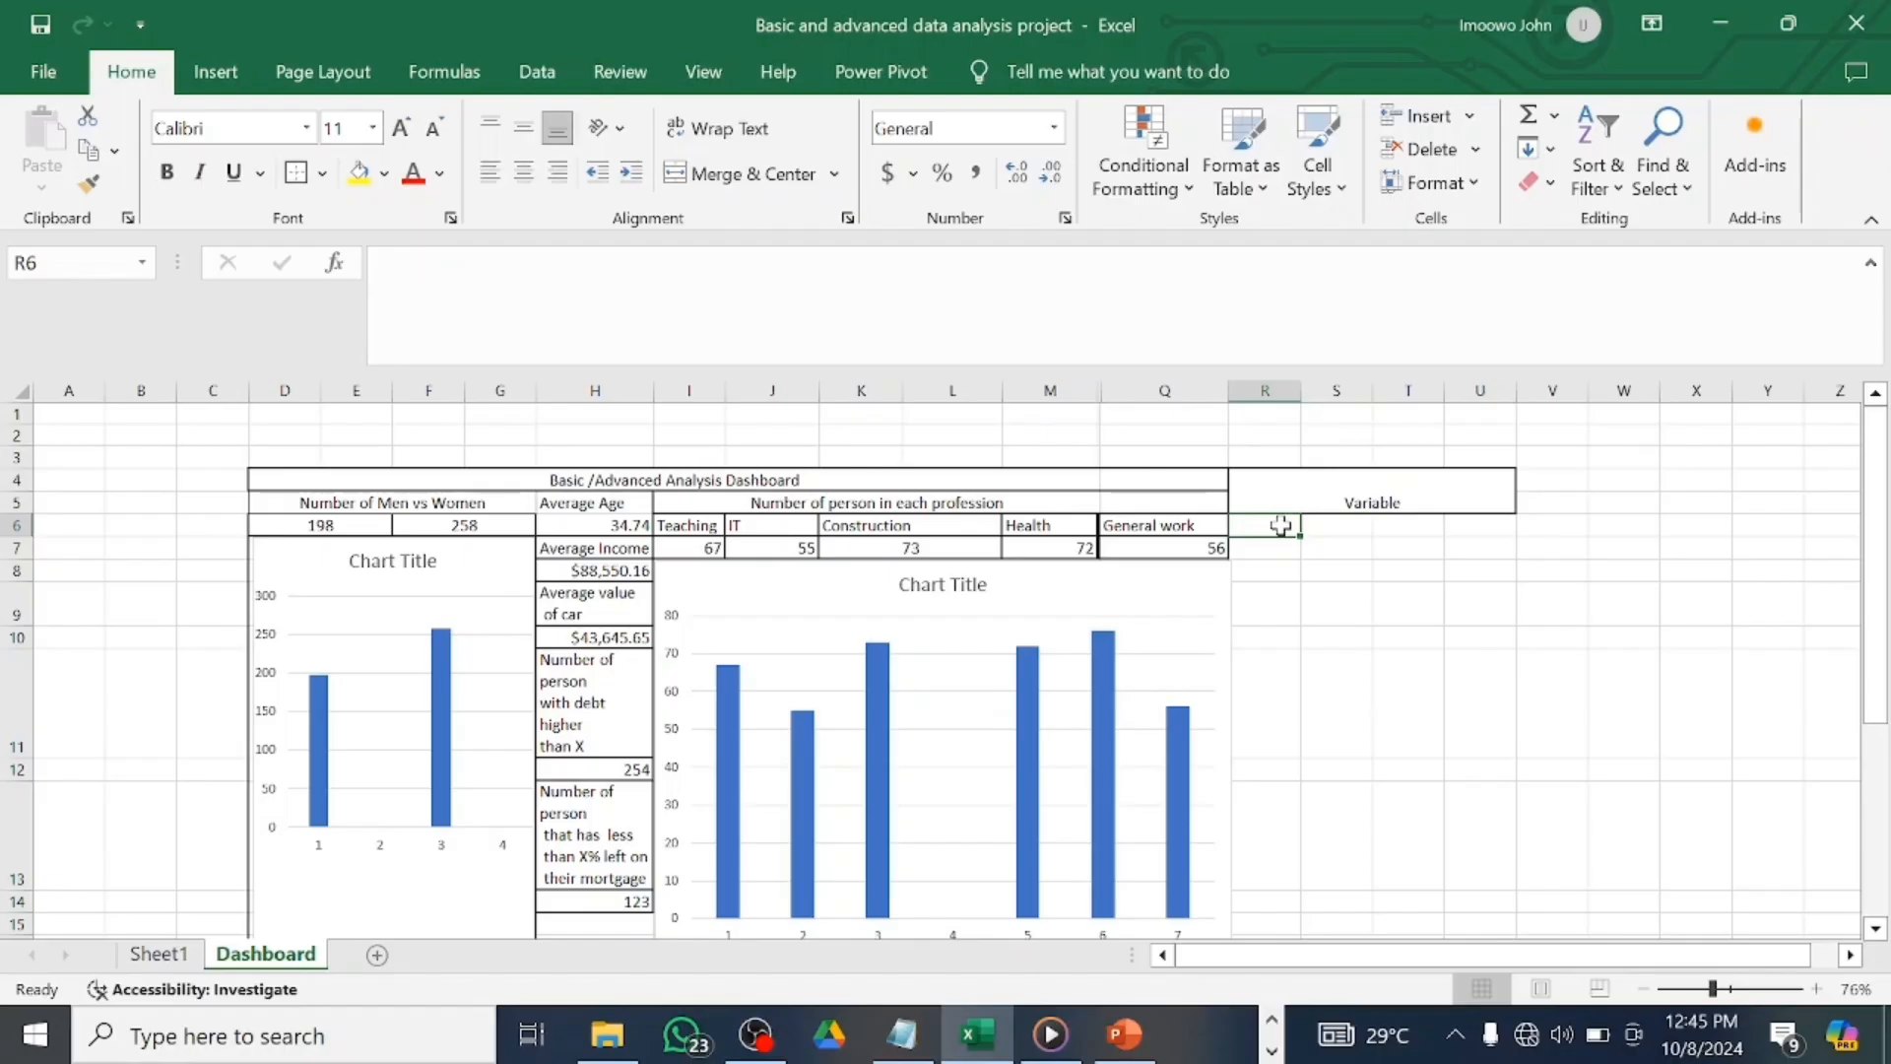
pyautogui.click(1384, 480)
pyautogui.hotkey('ctrl', 'z')
pyautogui.hotkey('ctrl', 'z')
pyautogui.hotkey('ctrl', 'z')
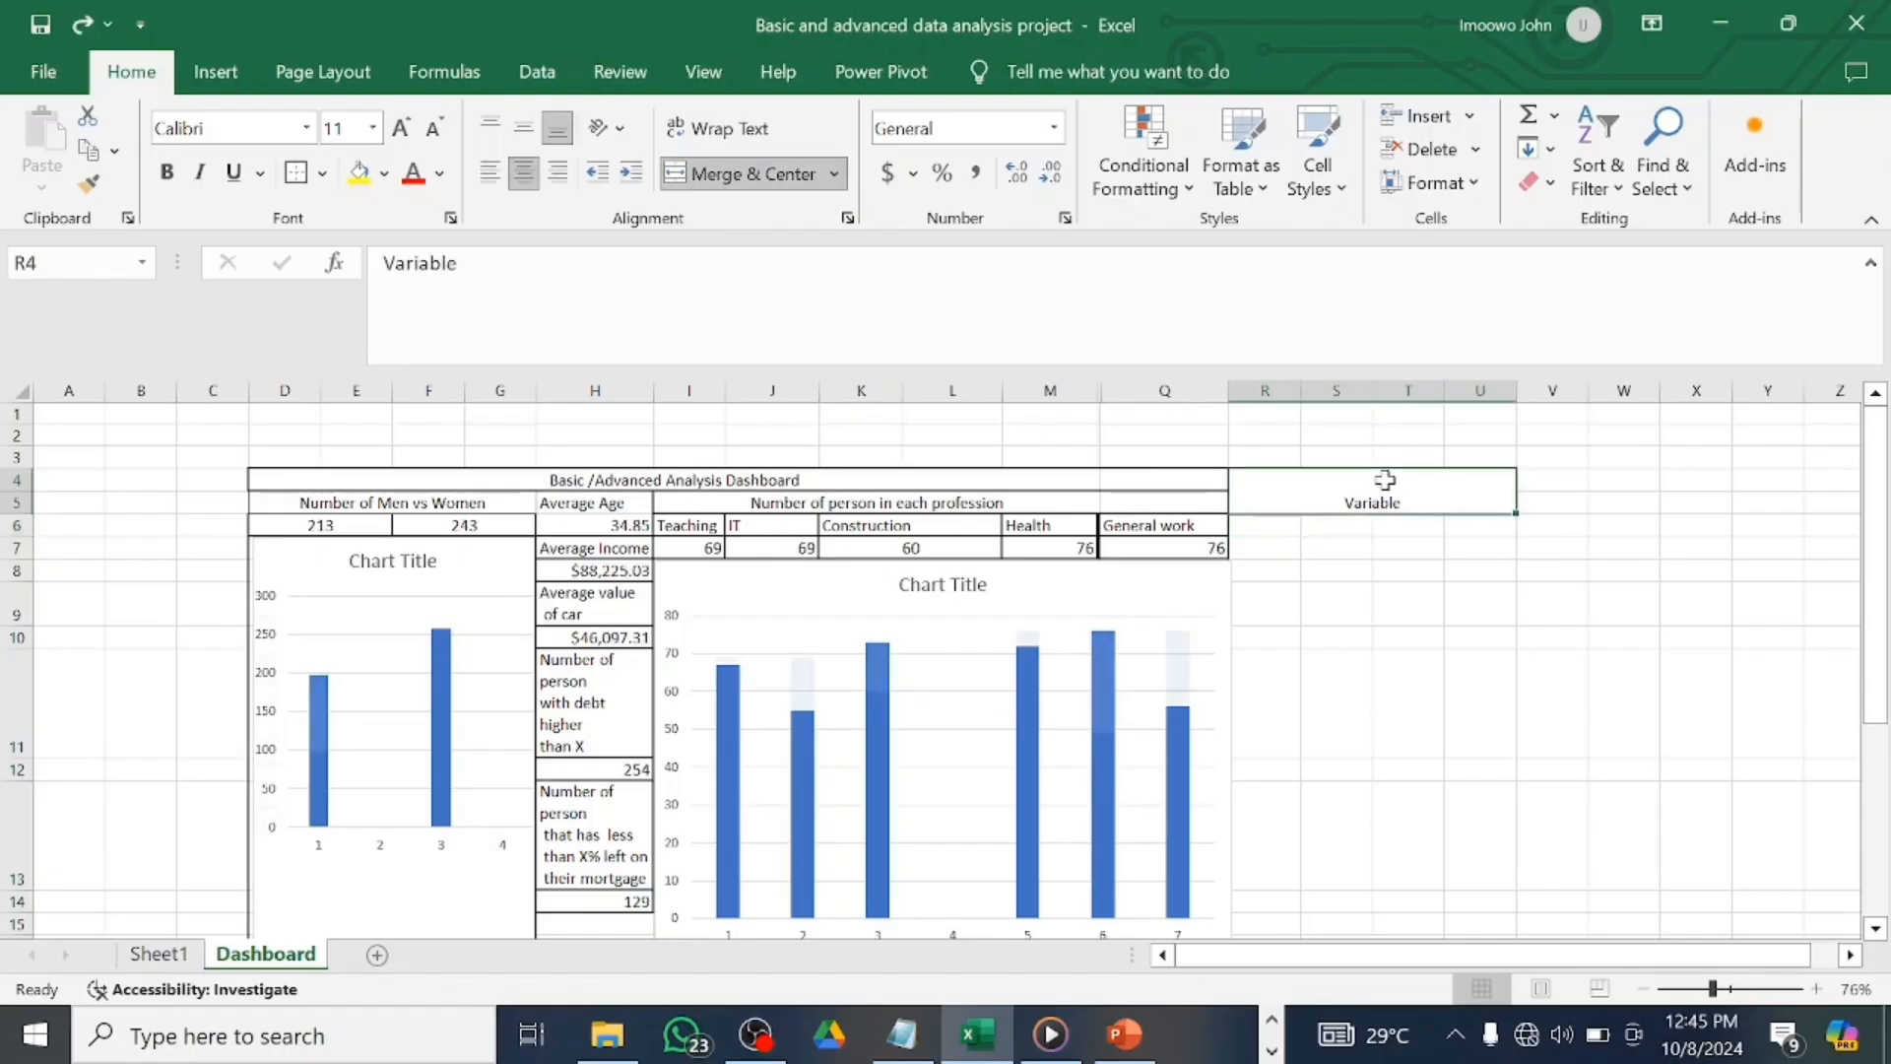
pyautogui.hotkey('ctrl', 'z')
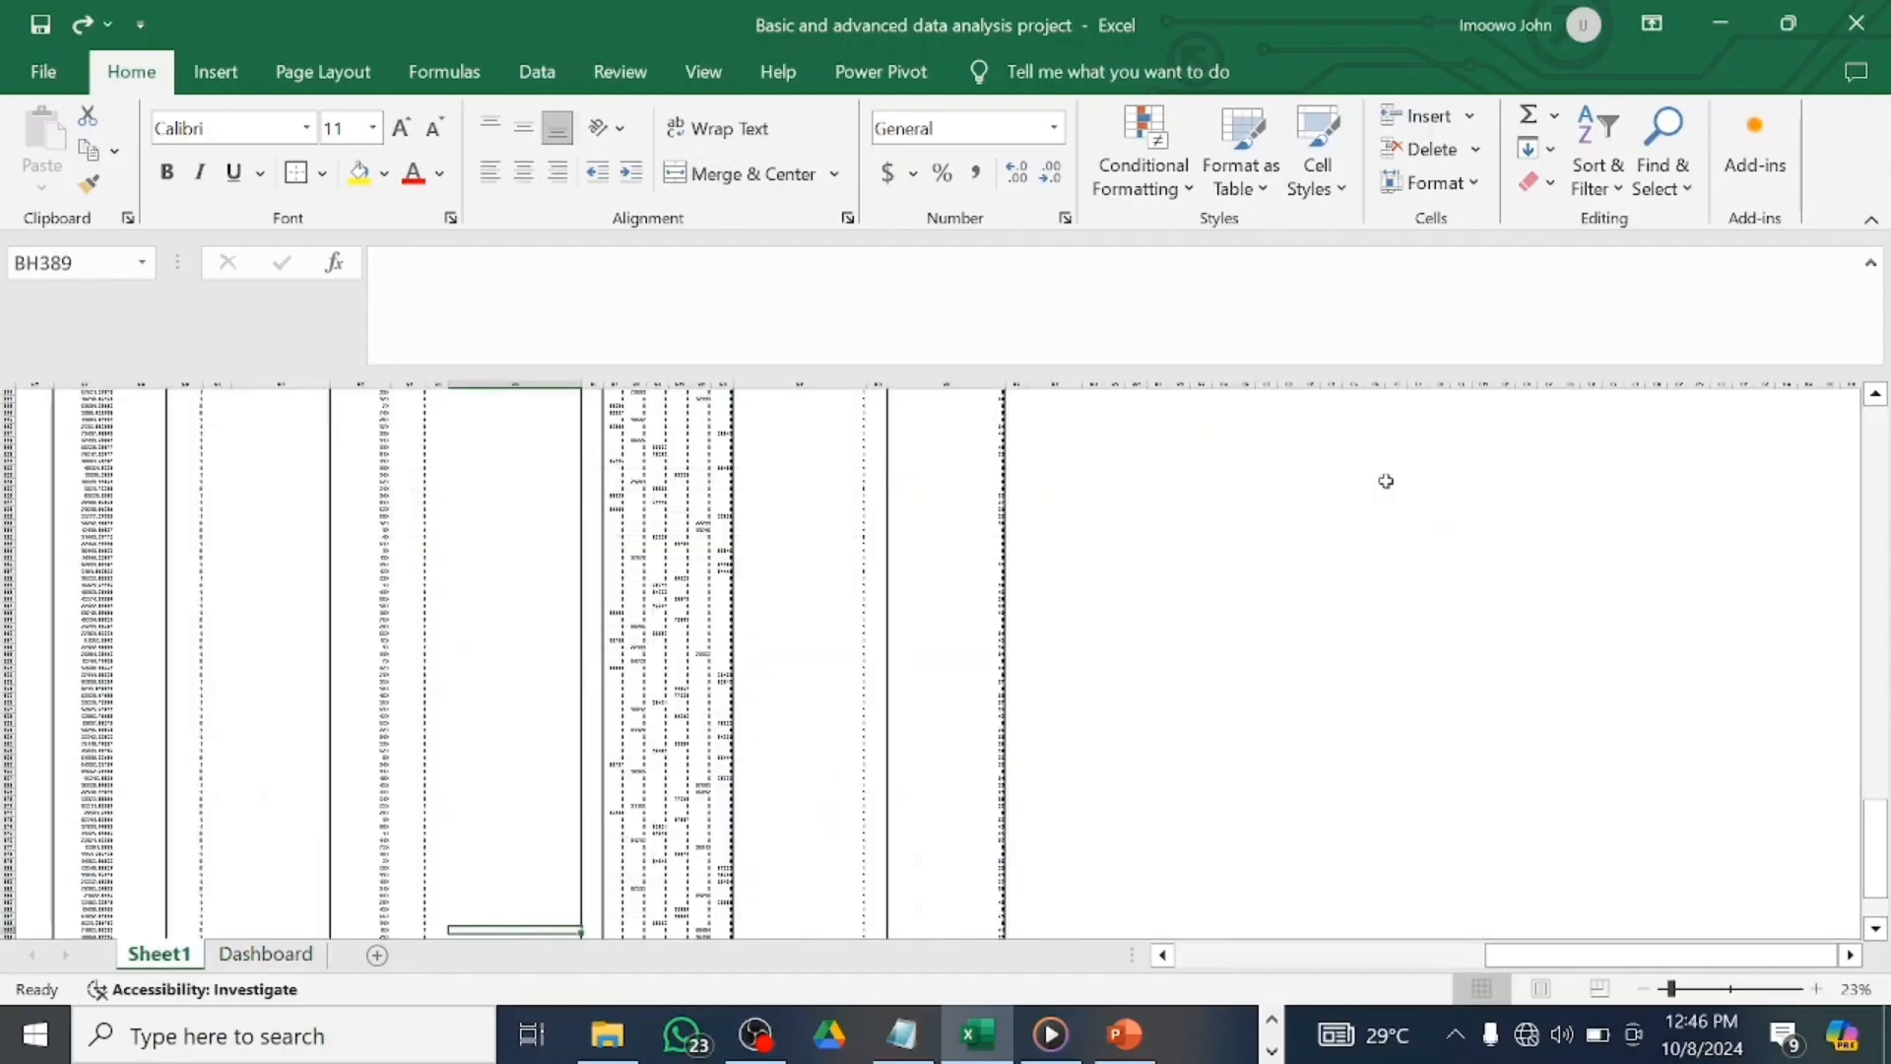
pyautogui.click(266, 953)
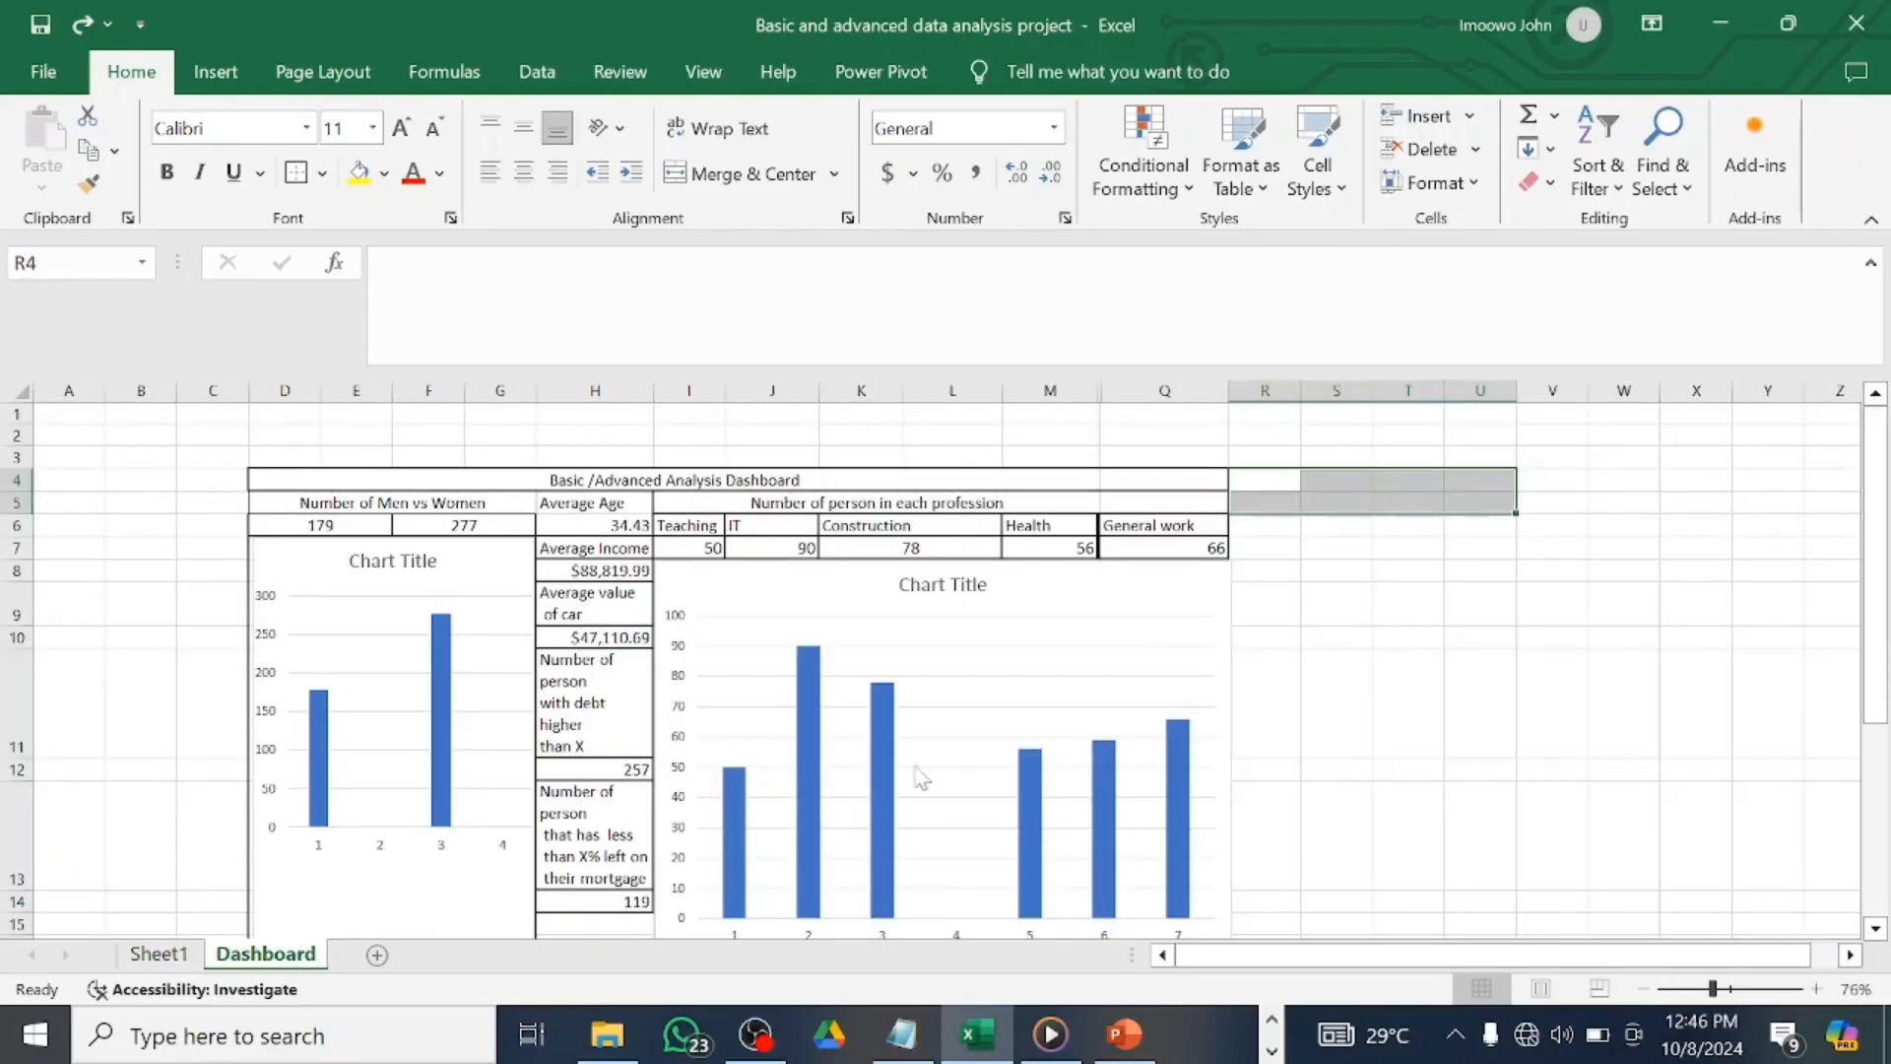
# Merge and centre R4:T5 instead and enter the heading 'Variable'.
pyautogui.moveTo(1518, 512); pyautogui.dragTo(1419, 520)
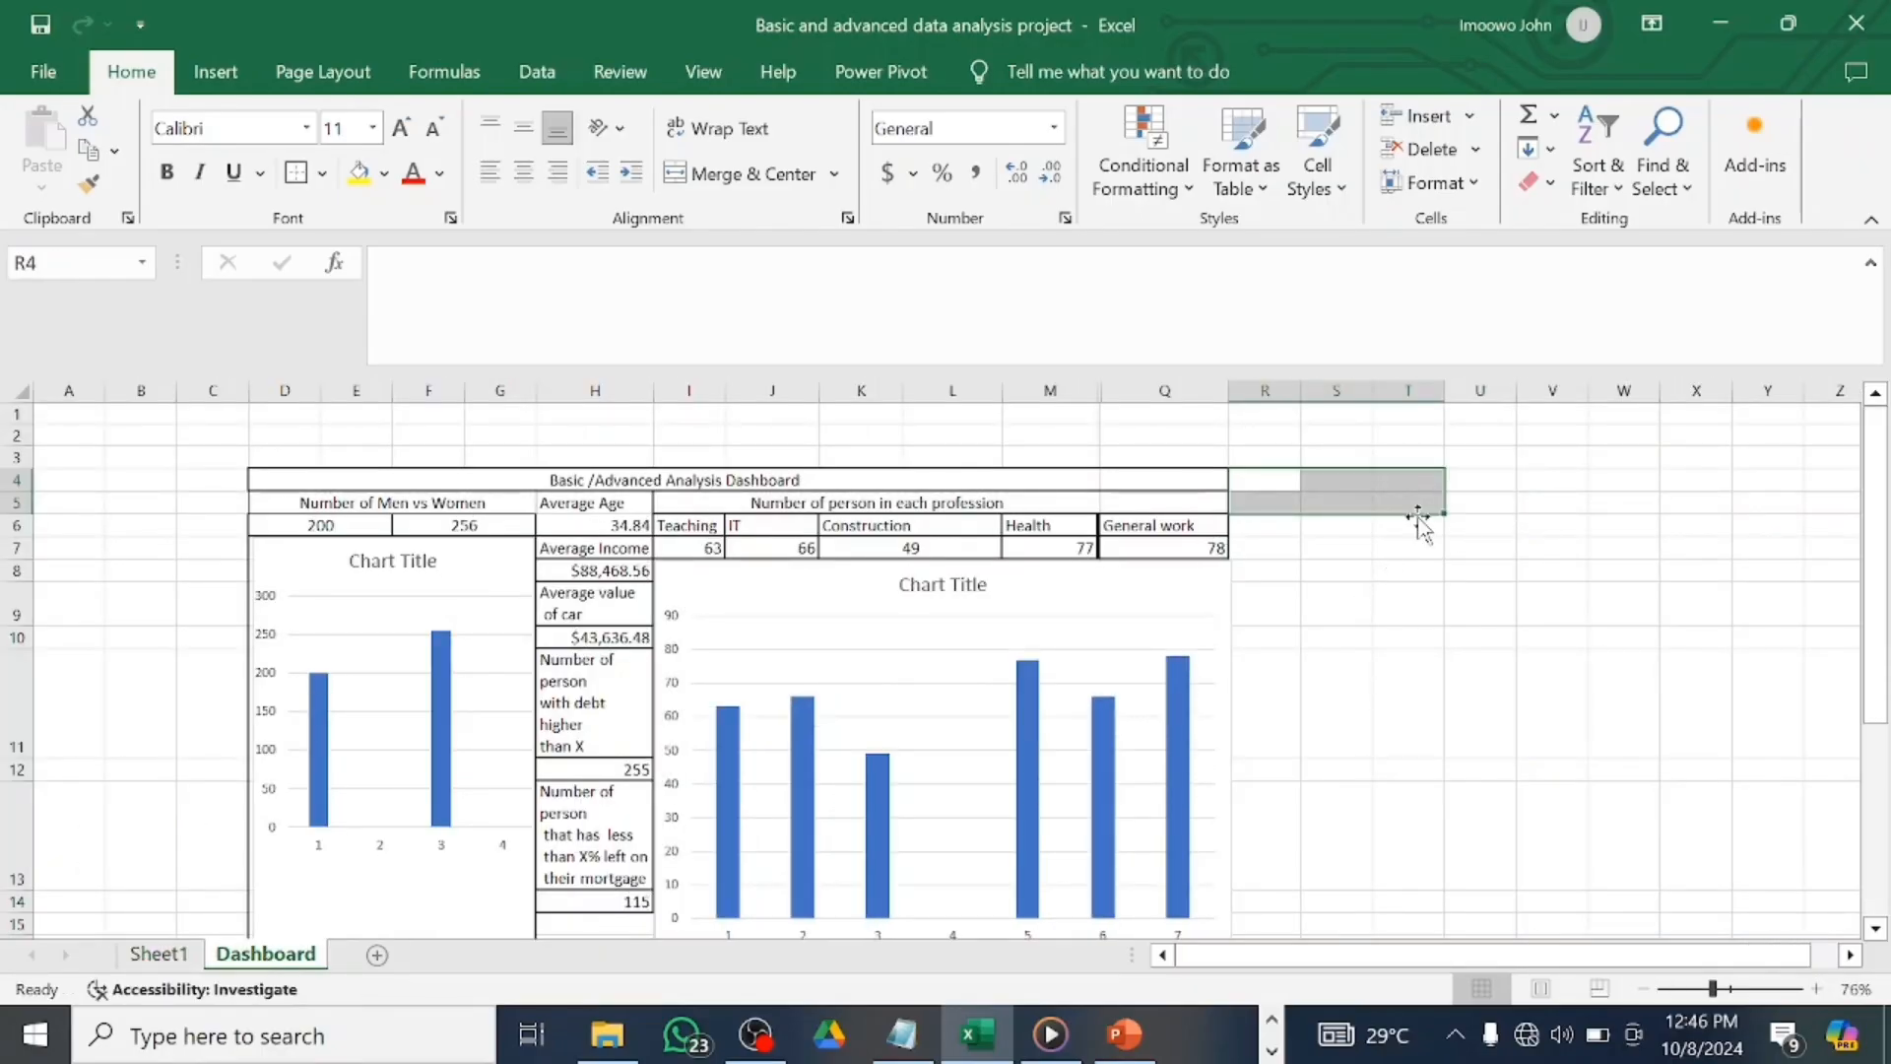
pyautogui.click(778, 174)
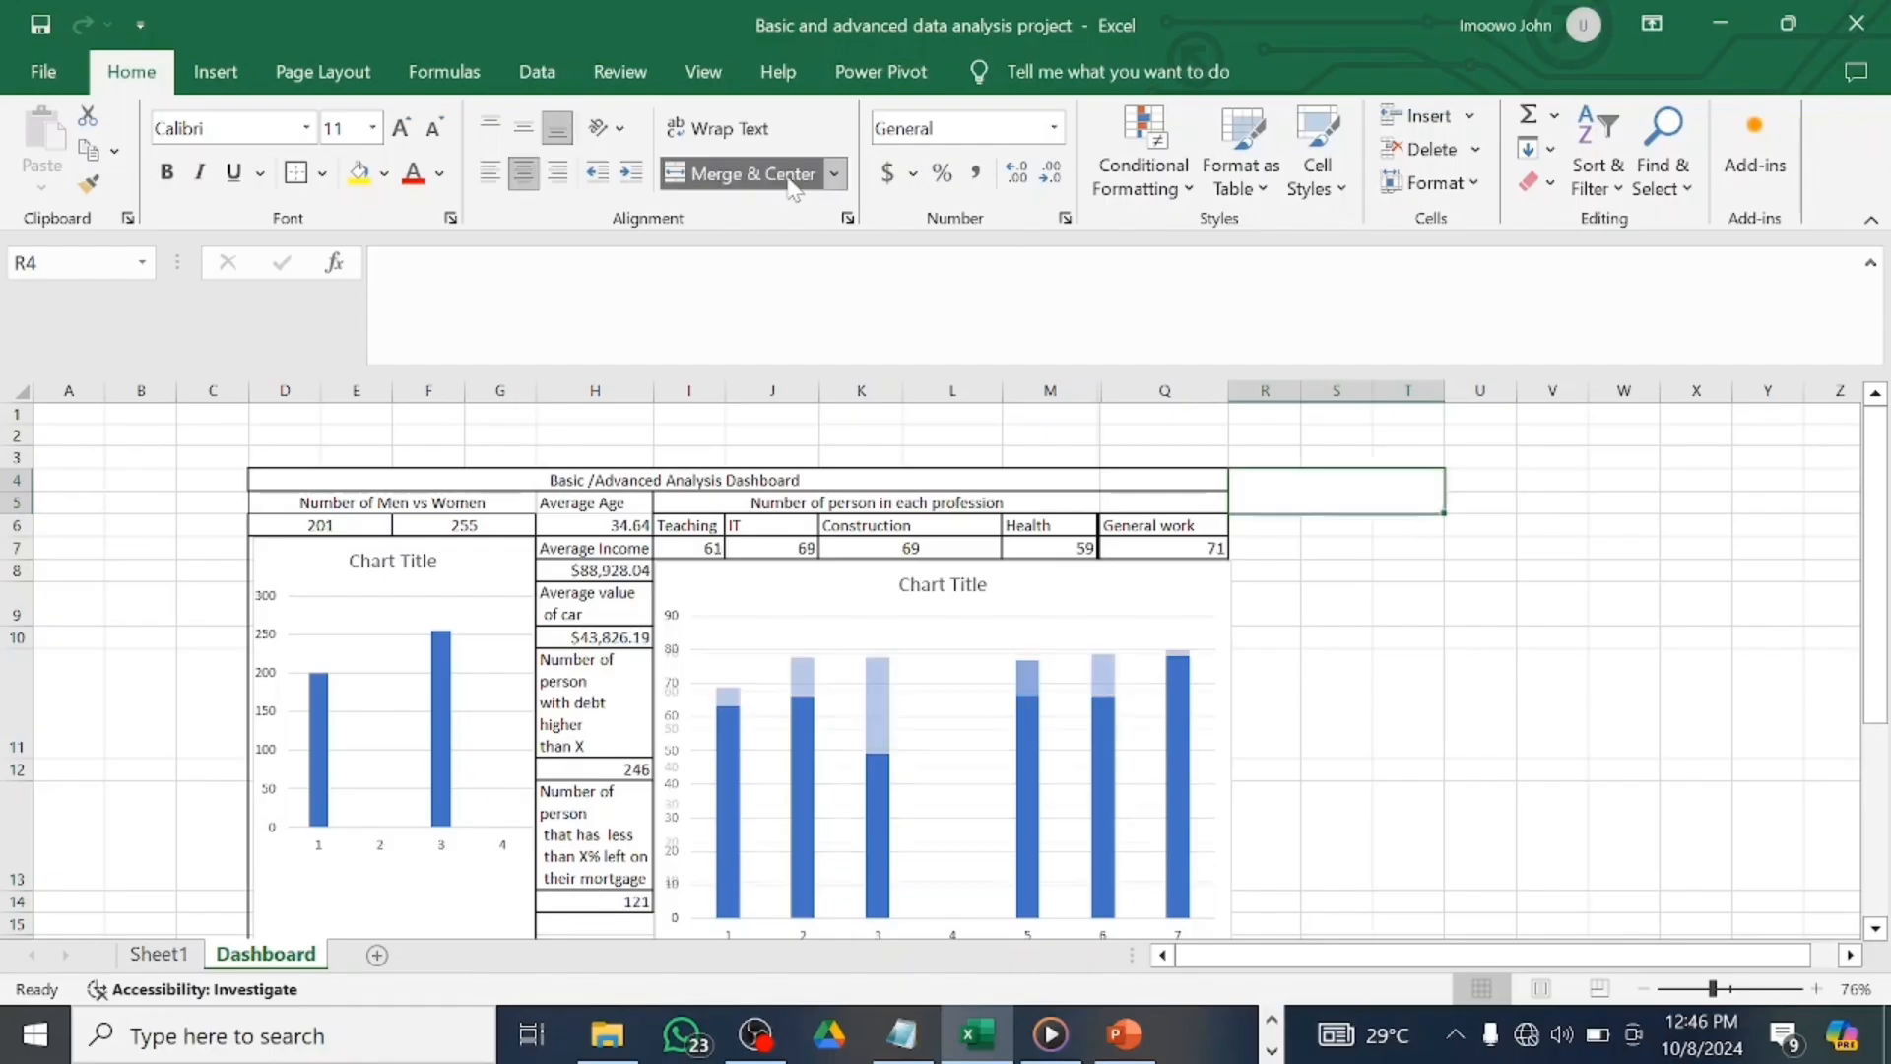
pyautogui.write('Variable')
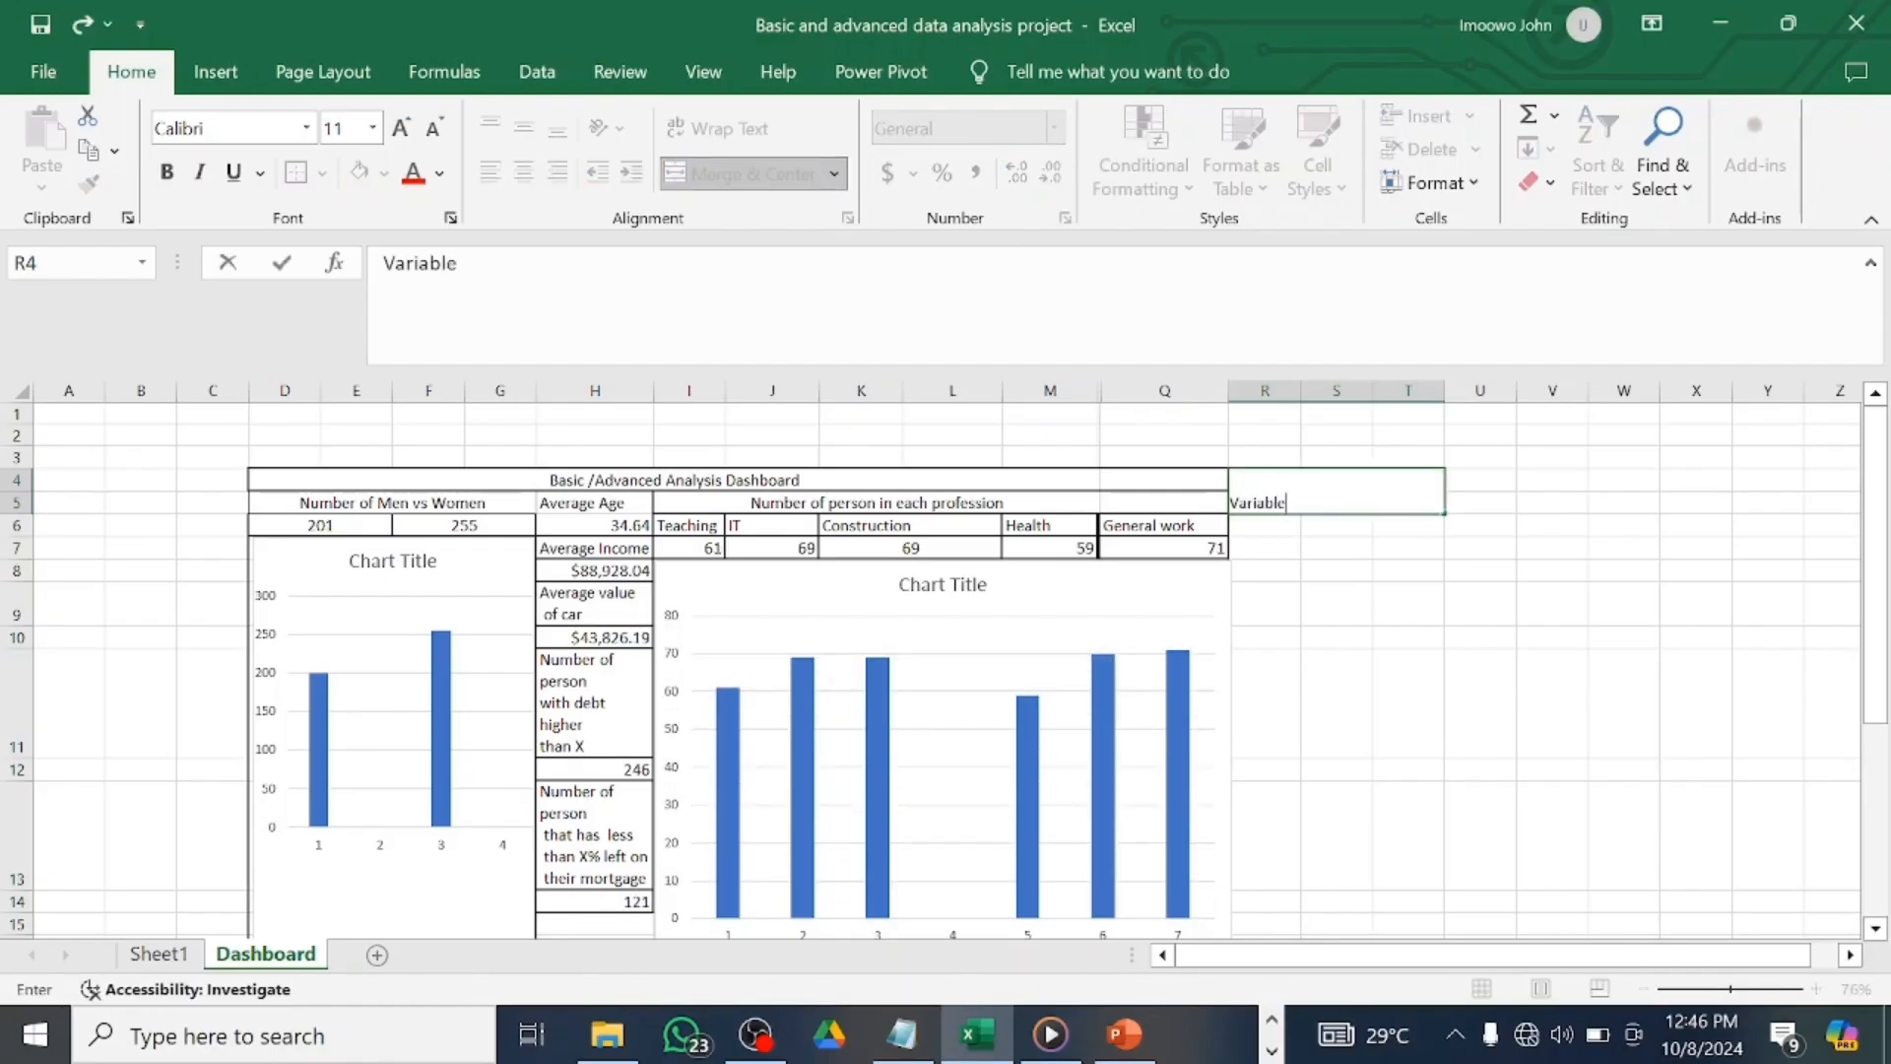
pyautogui.press('Return')
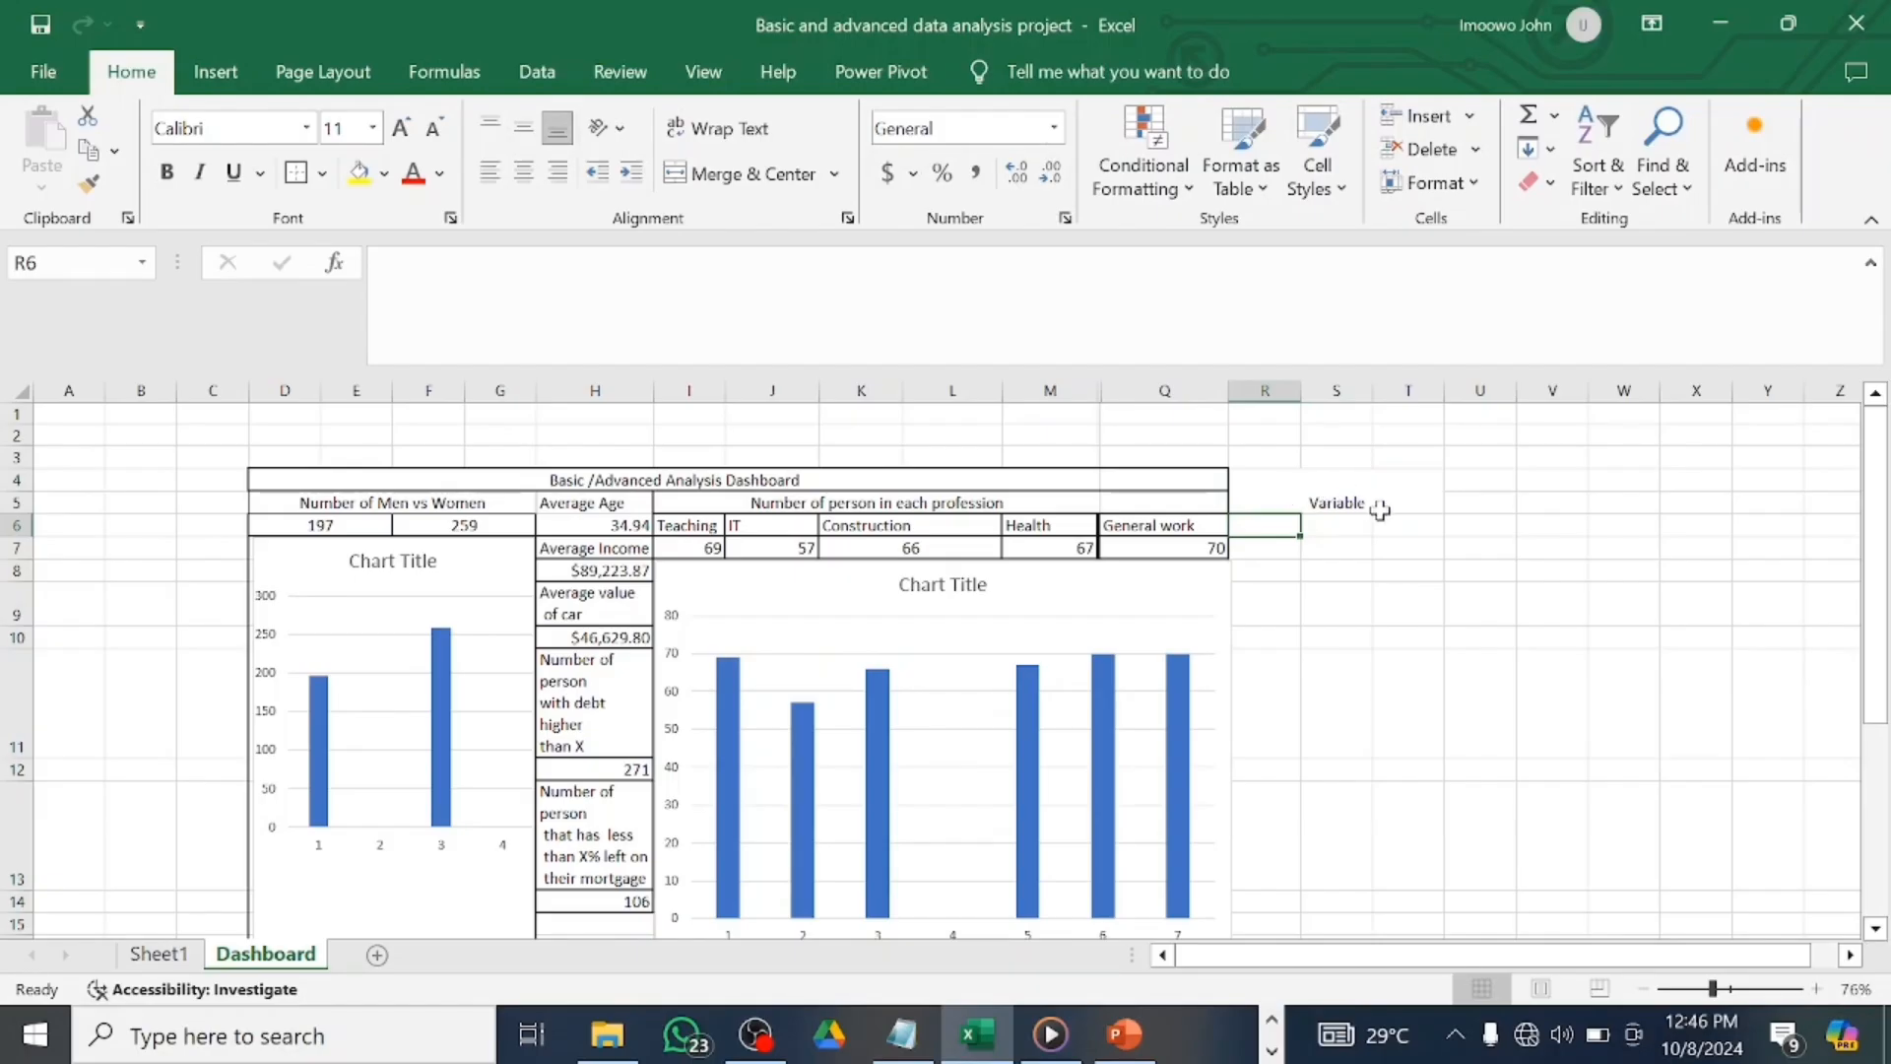
pyautogui.click(1355, 527)
pyautogui.click(1356, 490)
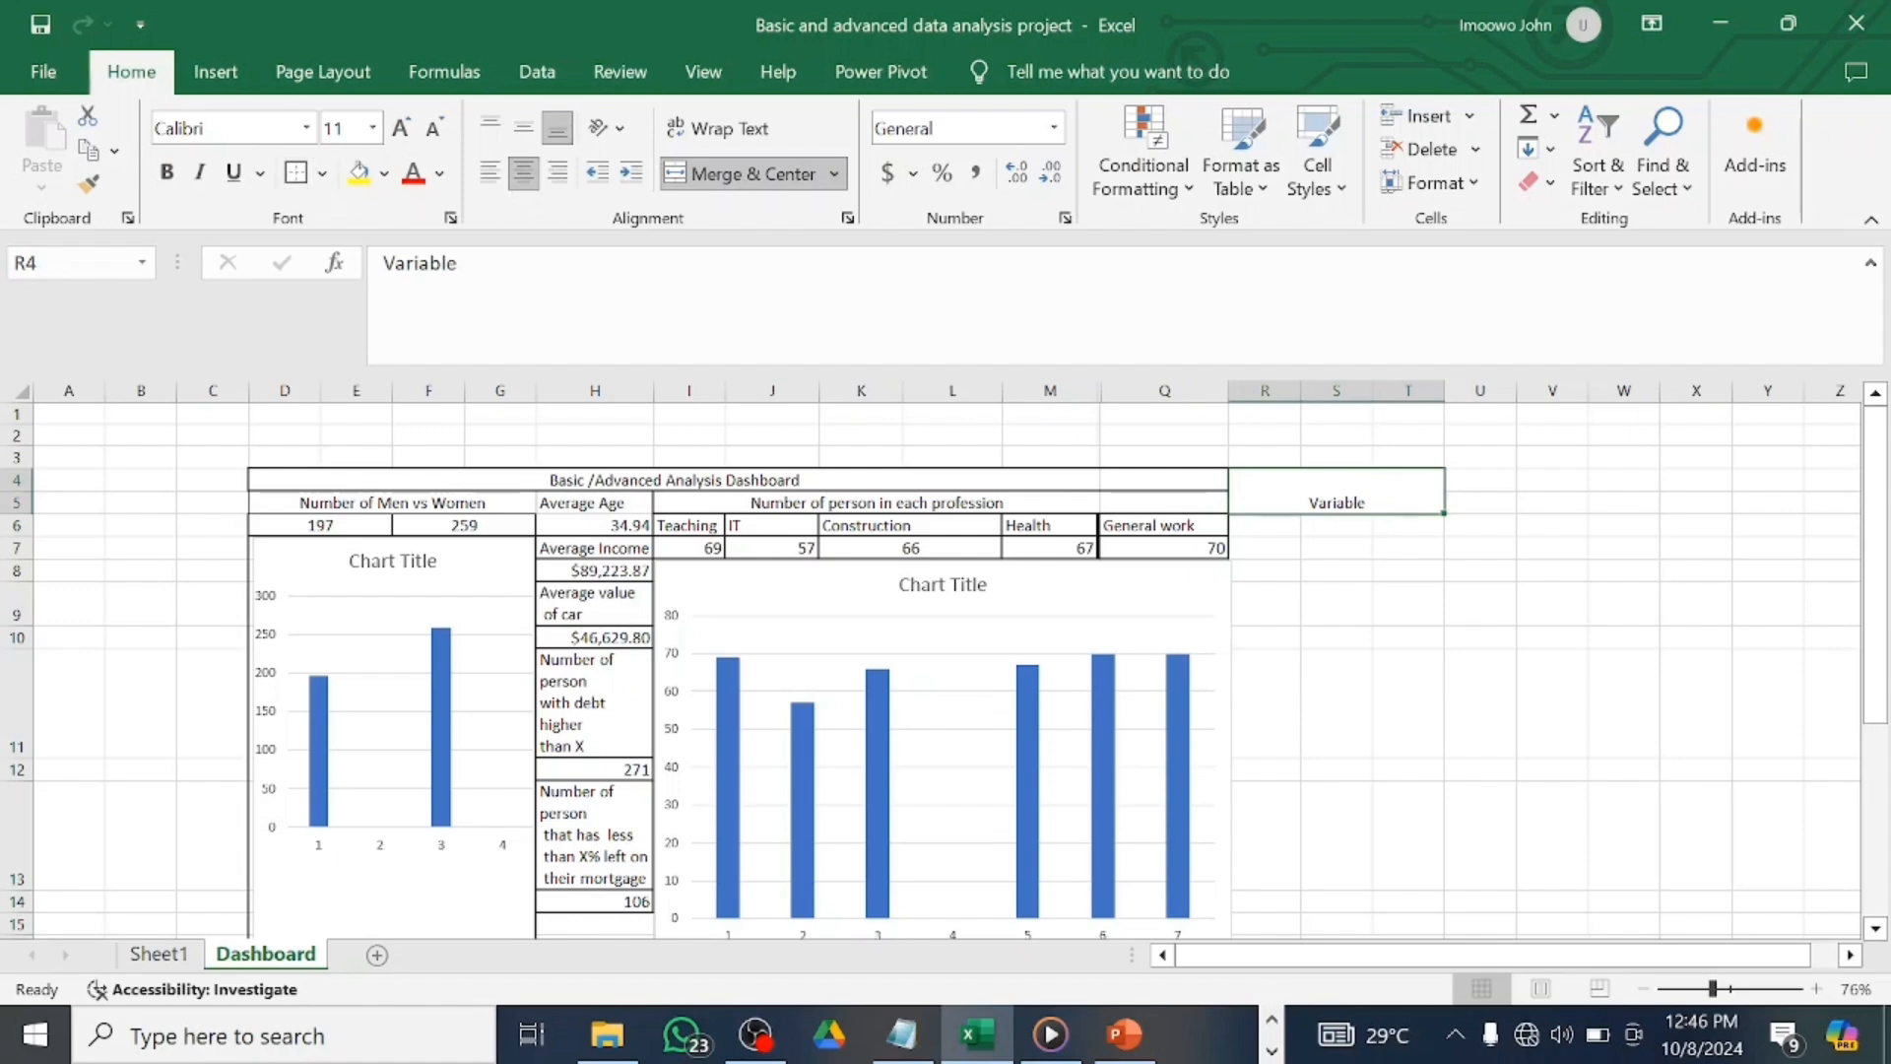
pyautogui.click(1270, 524)
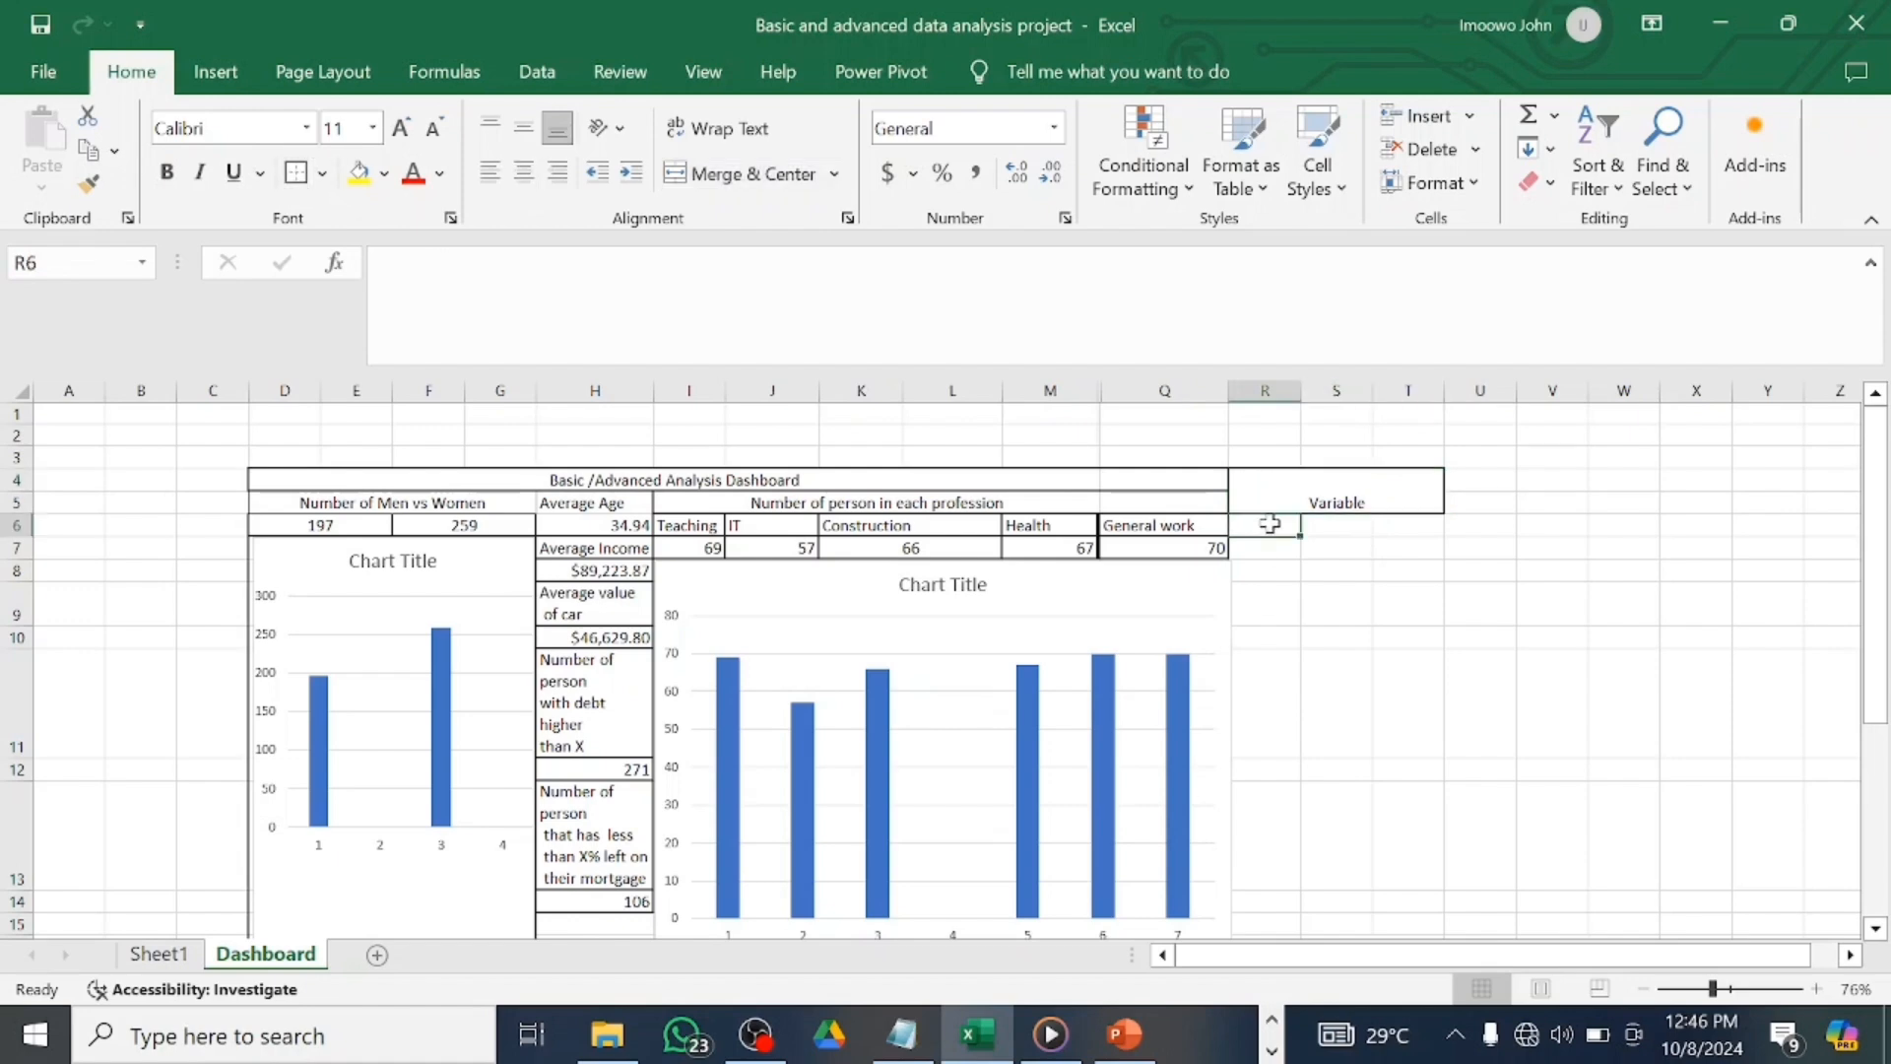
# Enter 1, 2 and 3 into R6, S6 and T6, then check each value.
pyautogui.write('1')
pyautogui.click(1339, 529)
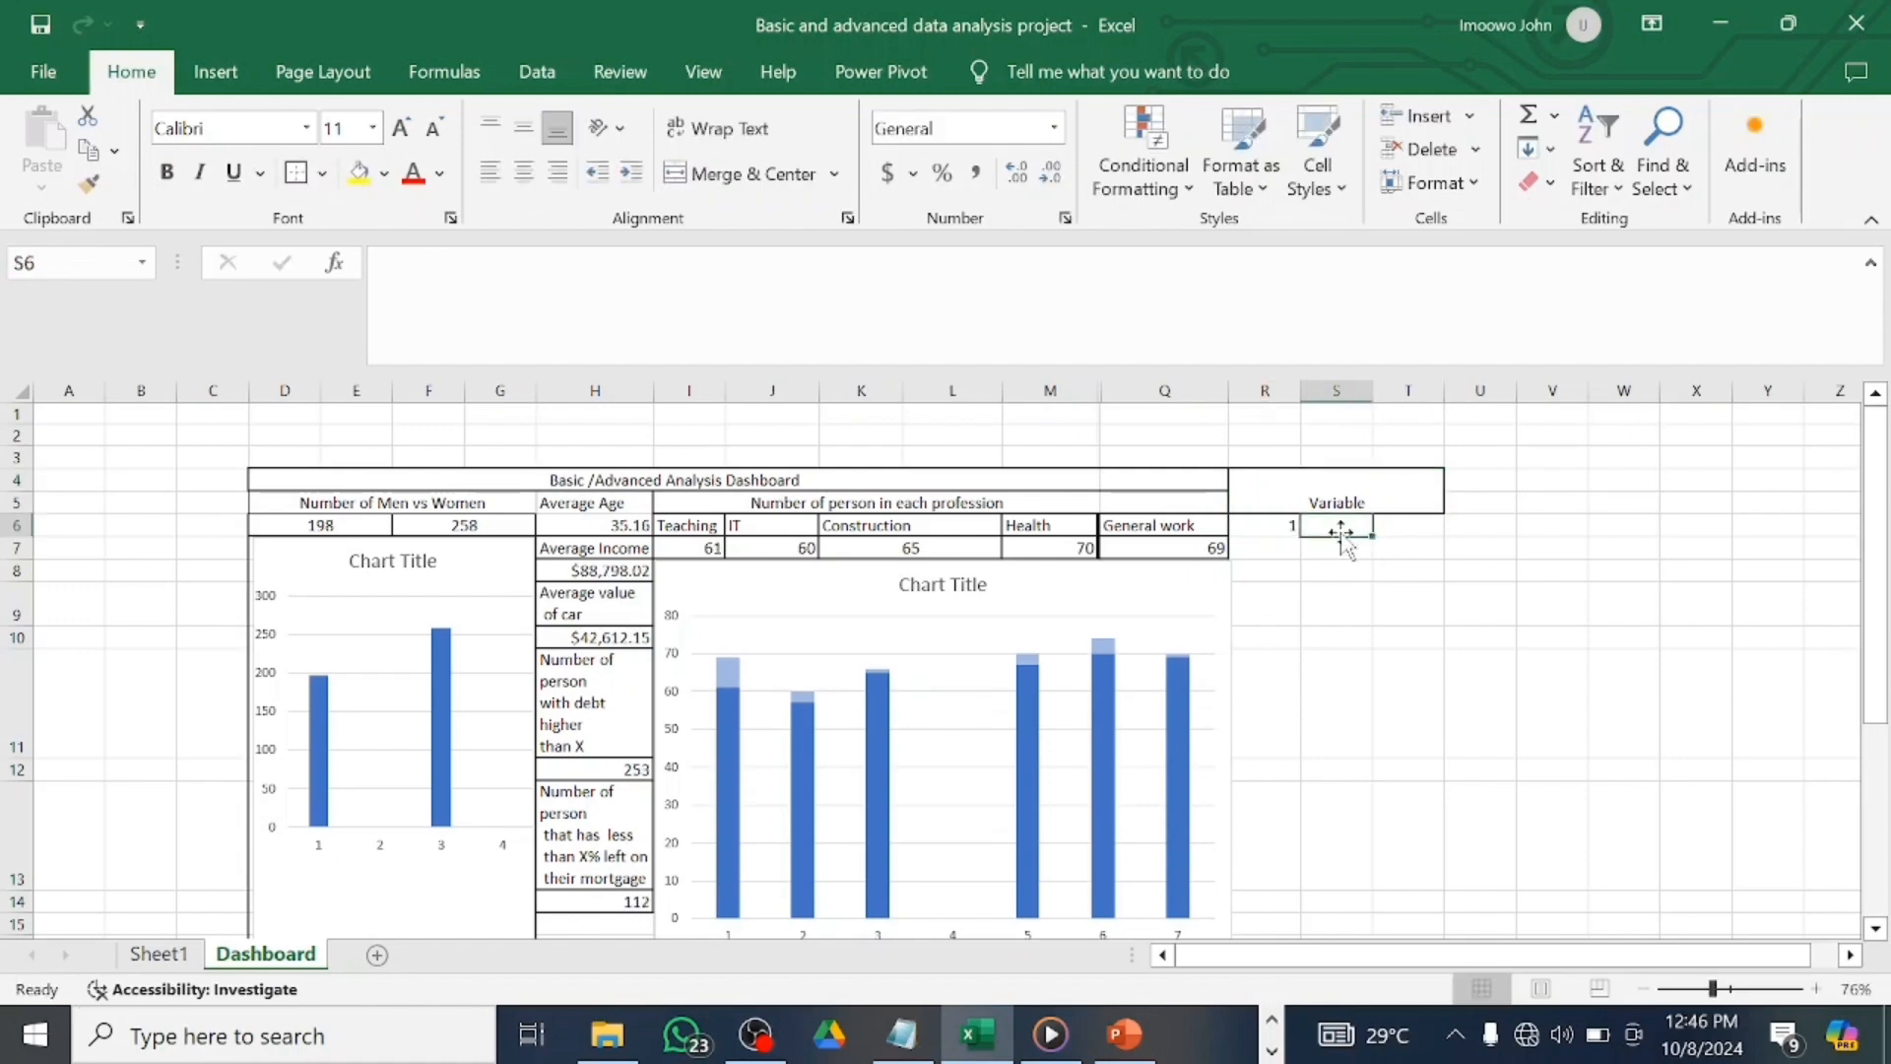
pyautogui.write('2')
pyautogui.click(1408, 529)
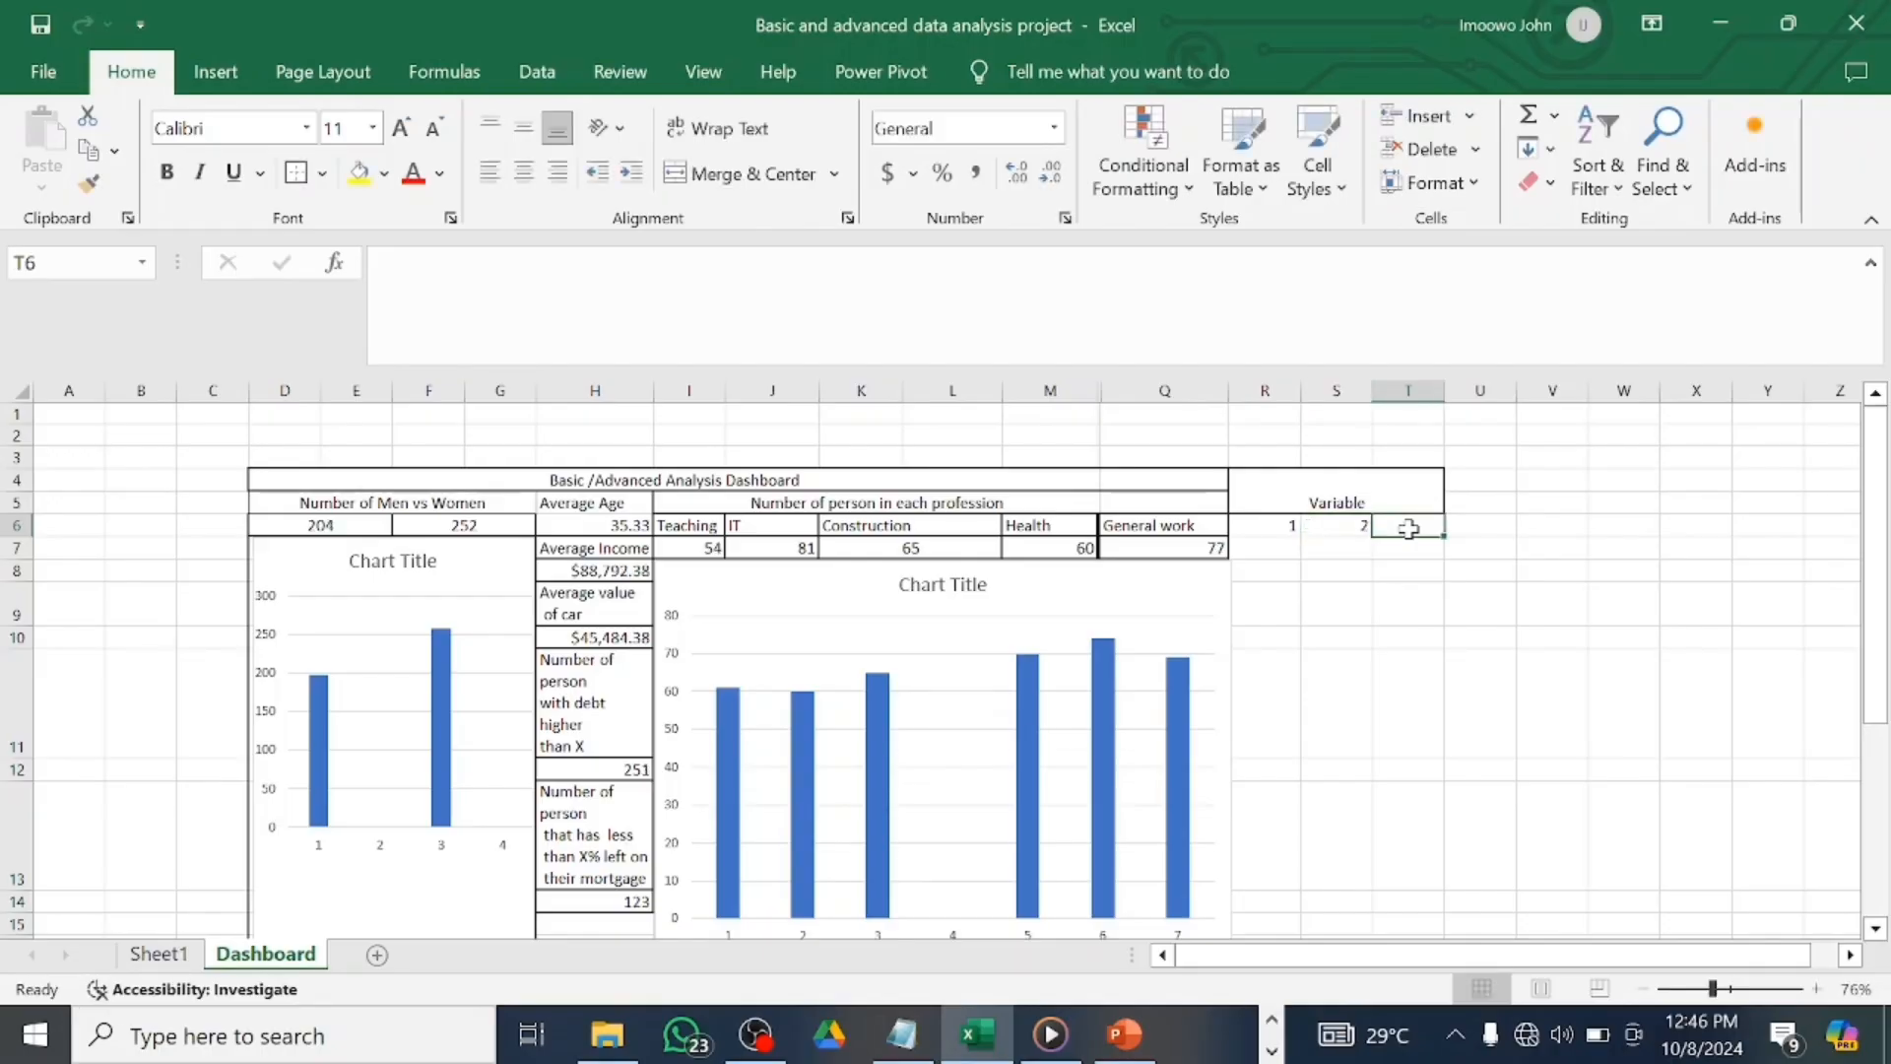
pyautogui.write('3')
pyautogui.moveTo(1289, 523); pyautogui.dragTo(1418, 525)
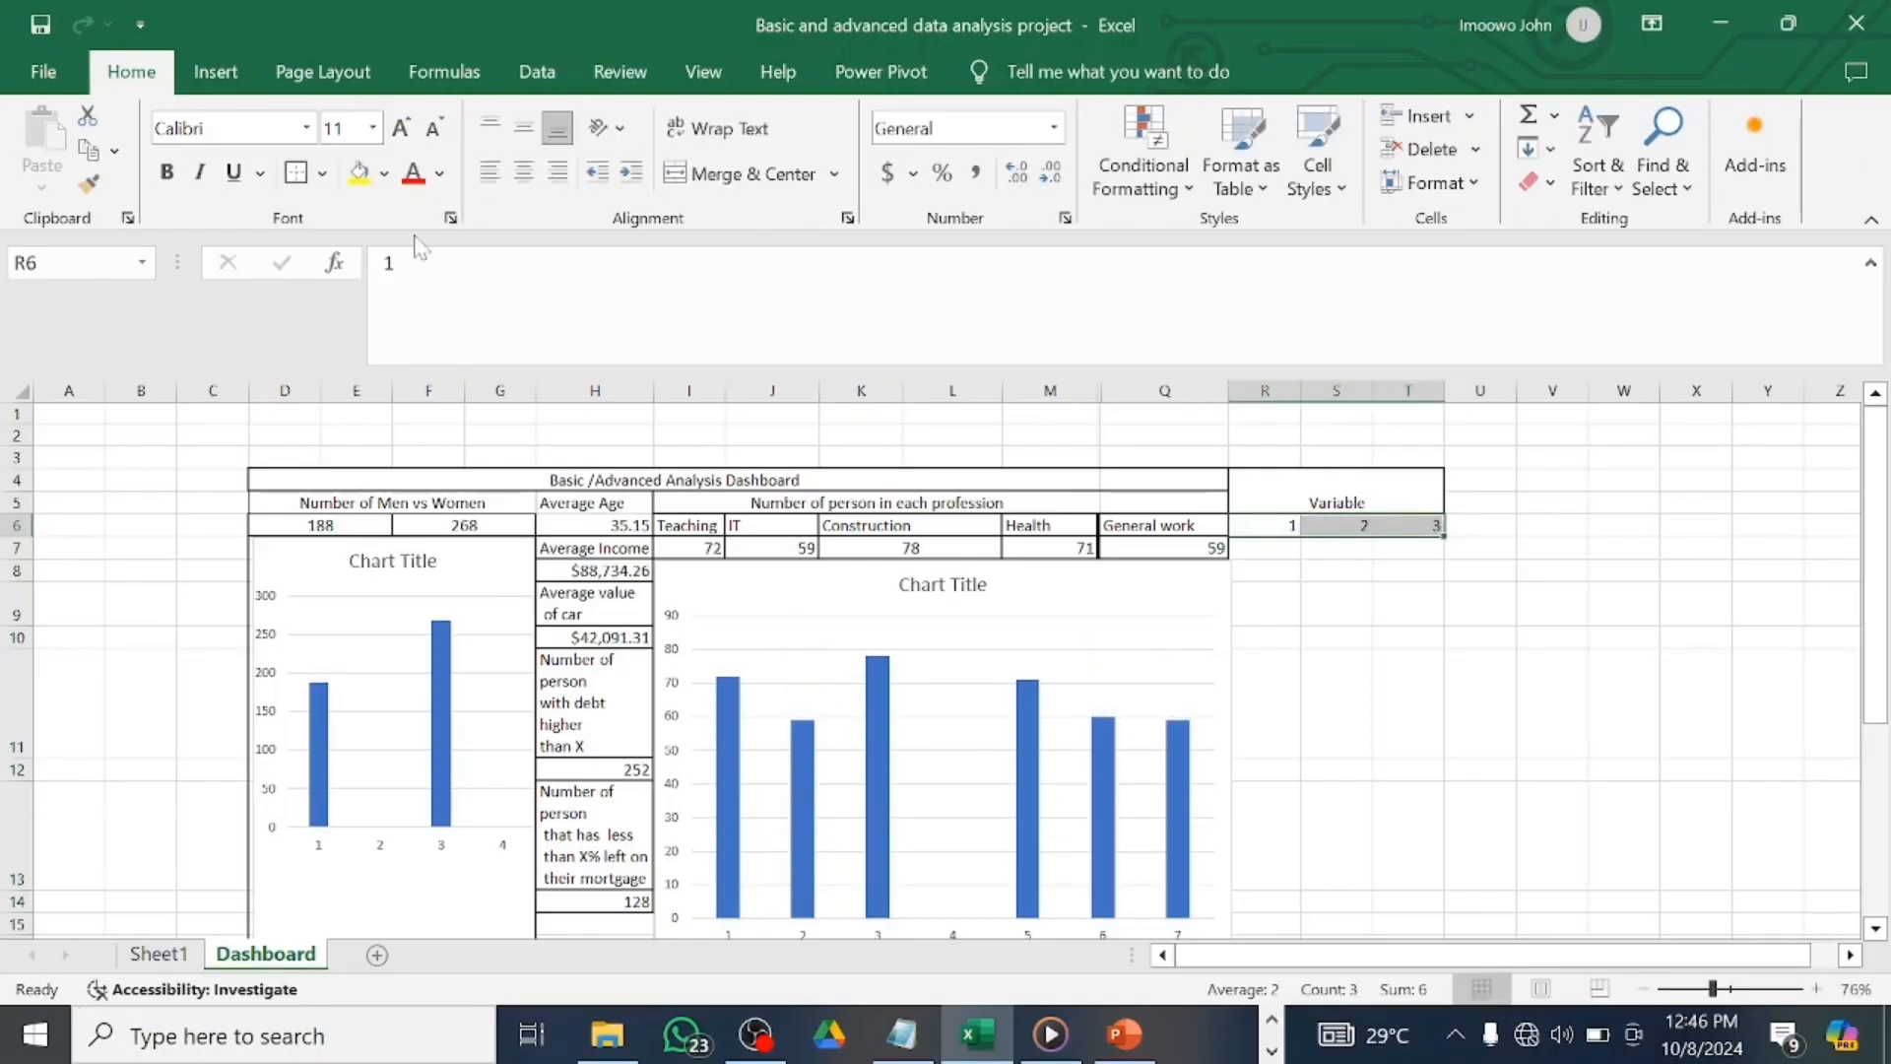
pyautogui.click(1277, 529)
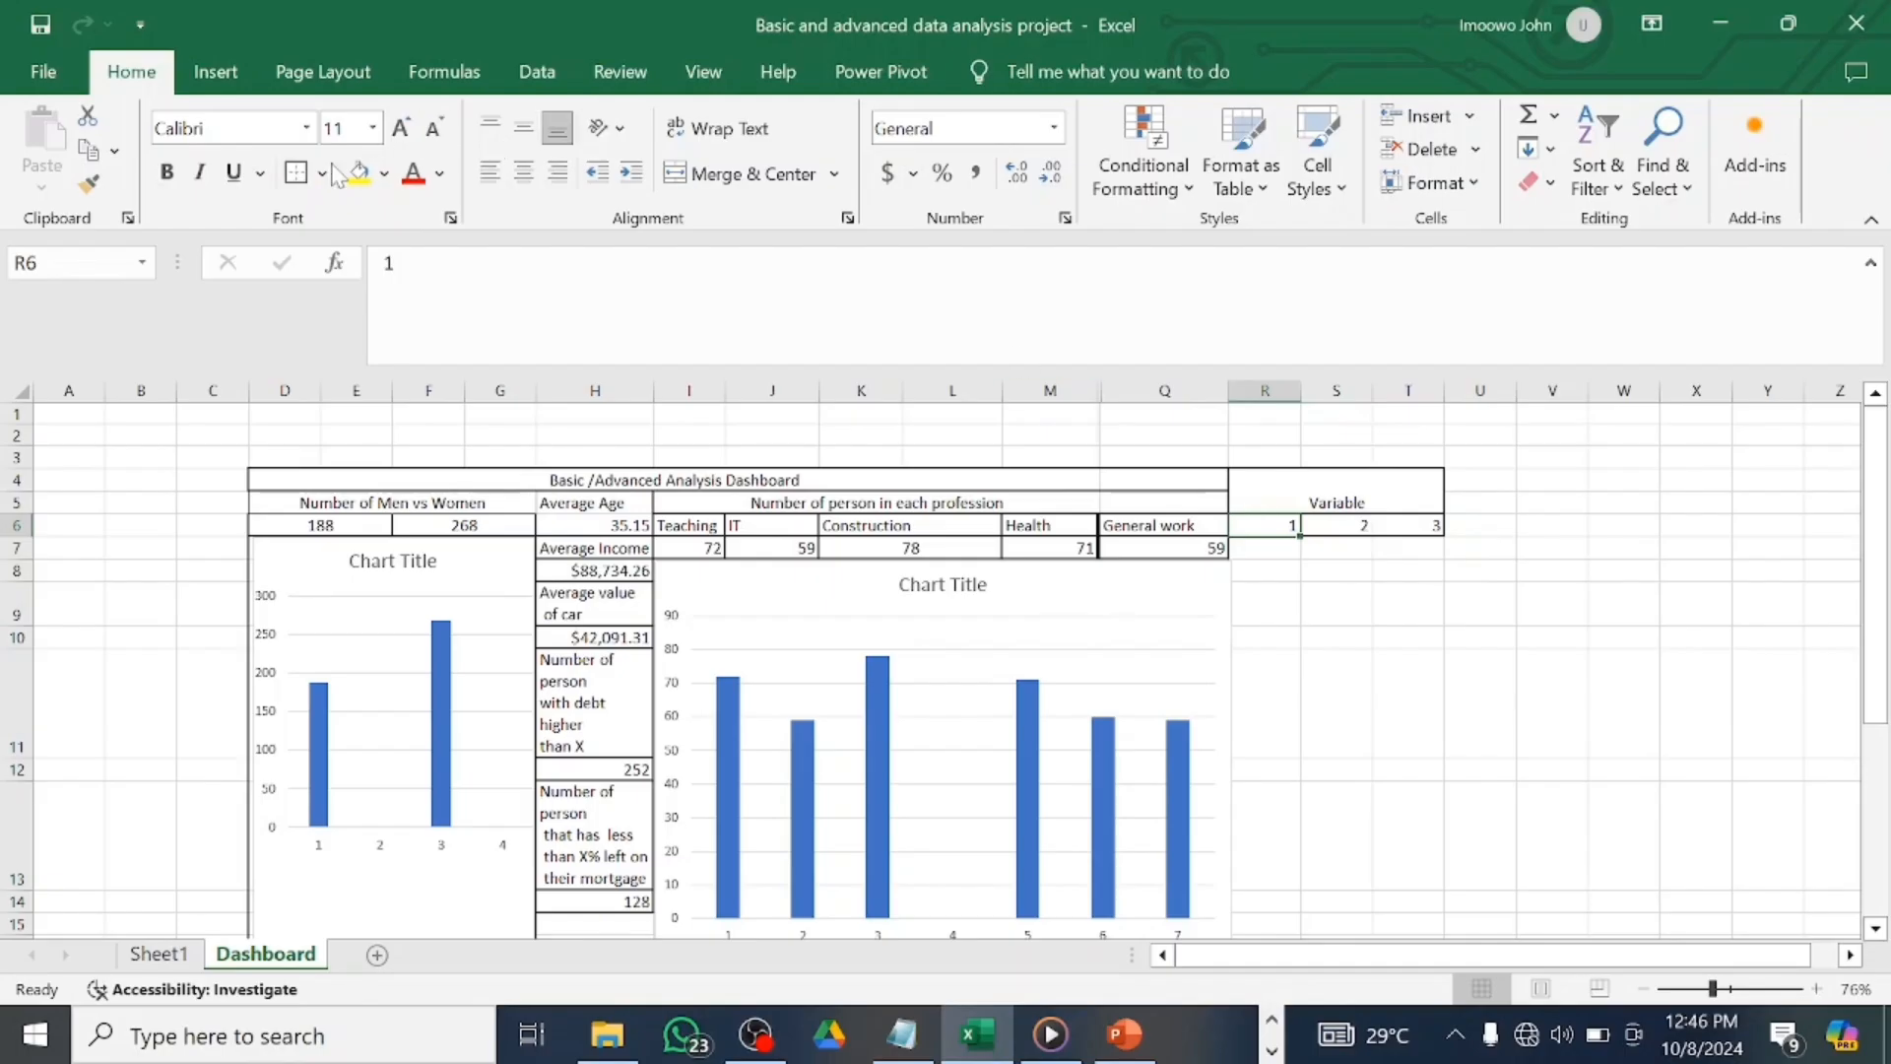
pyautogui.click(1346, 527)
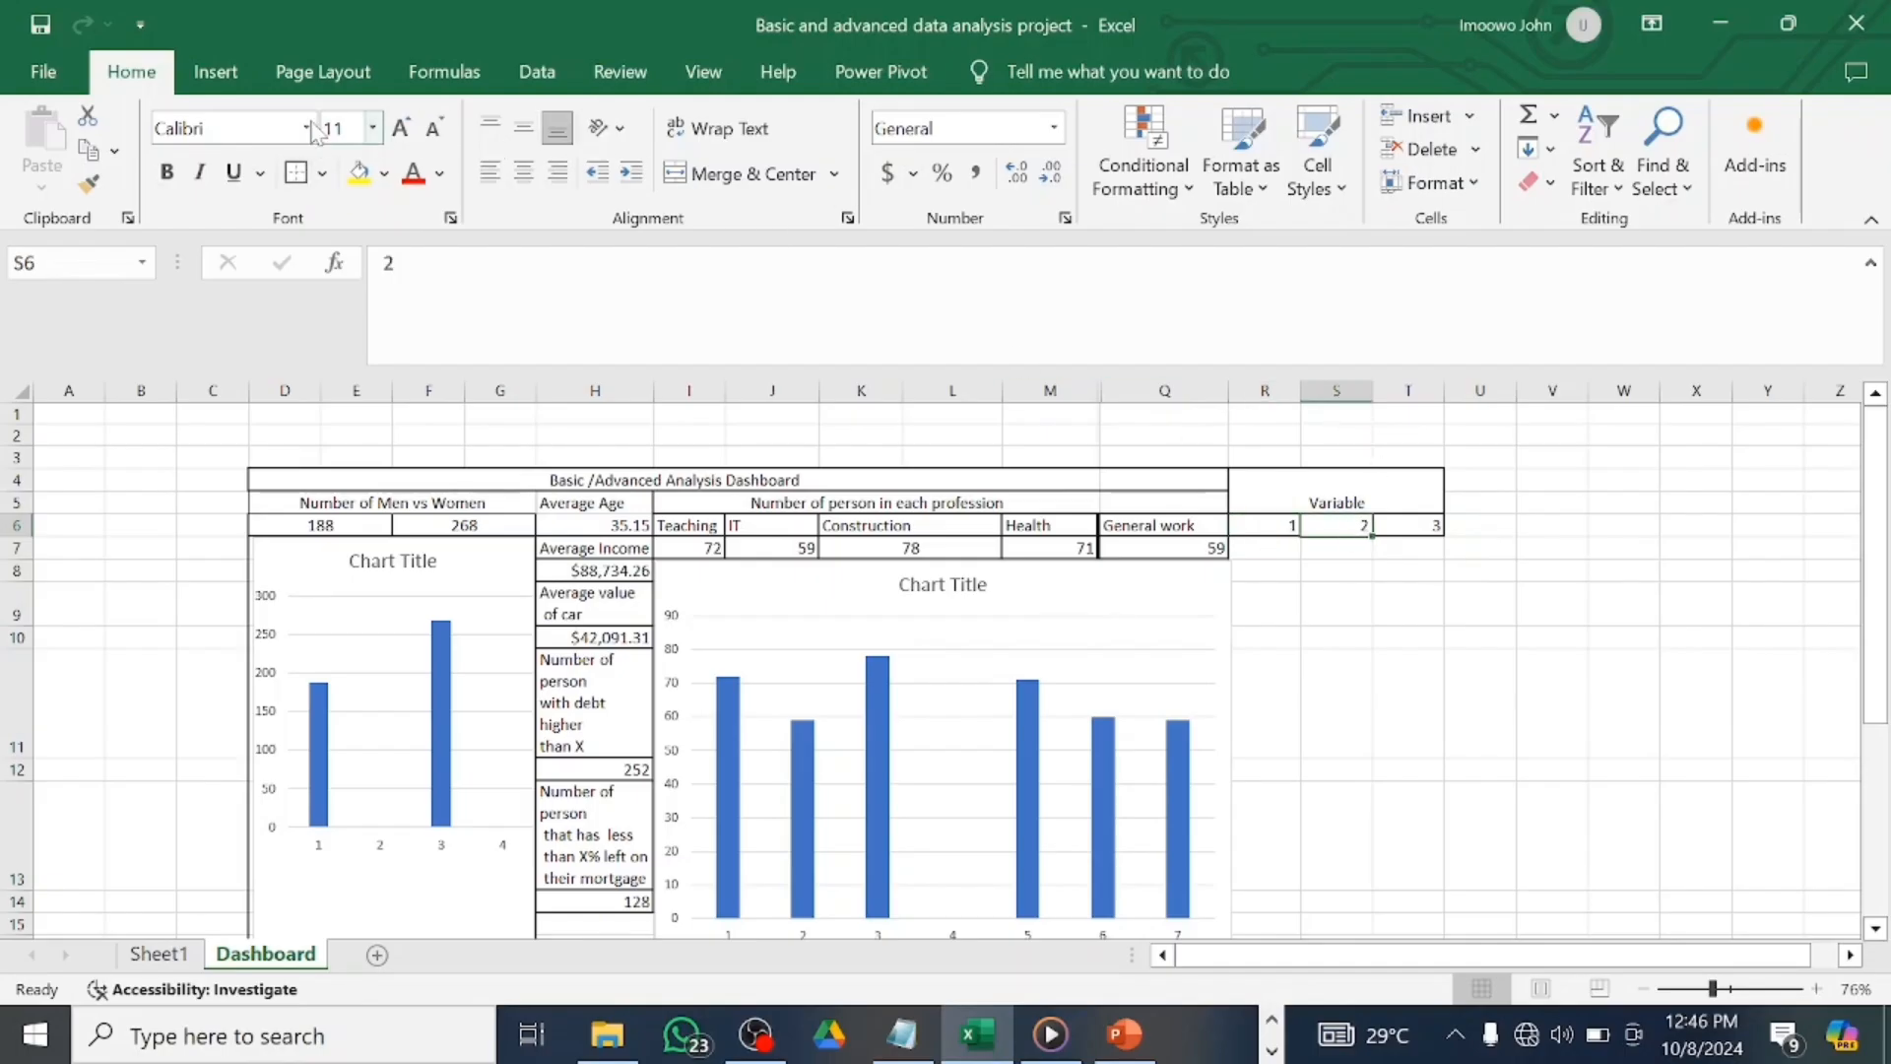
pyautogui.click(1406, 527)
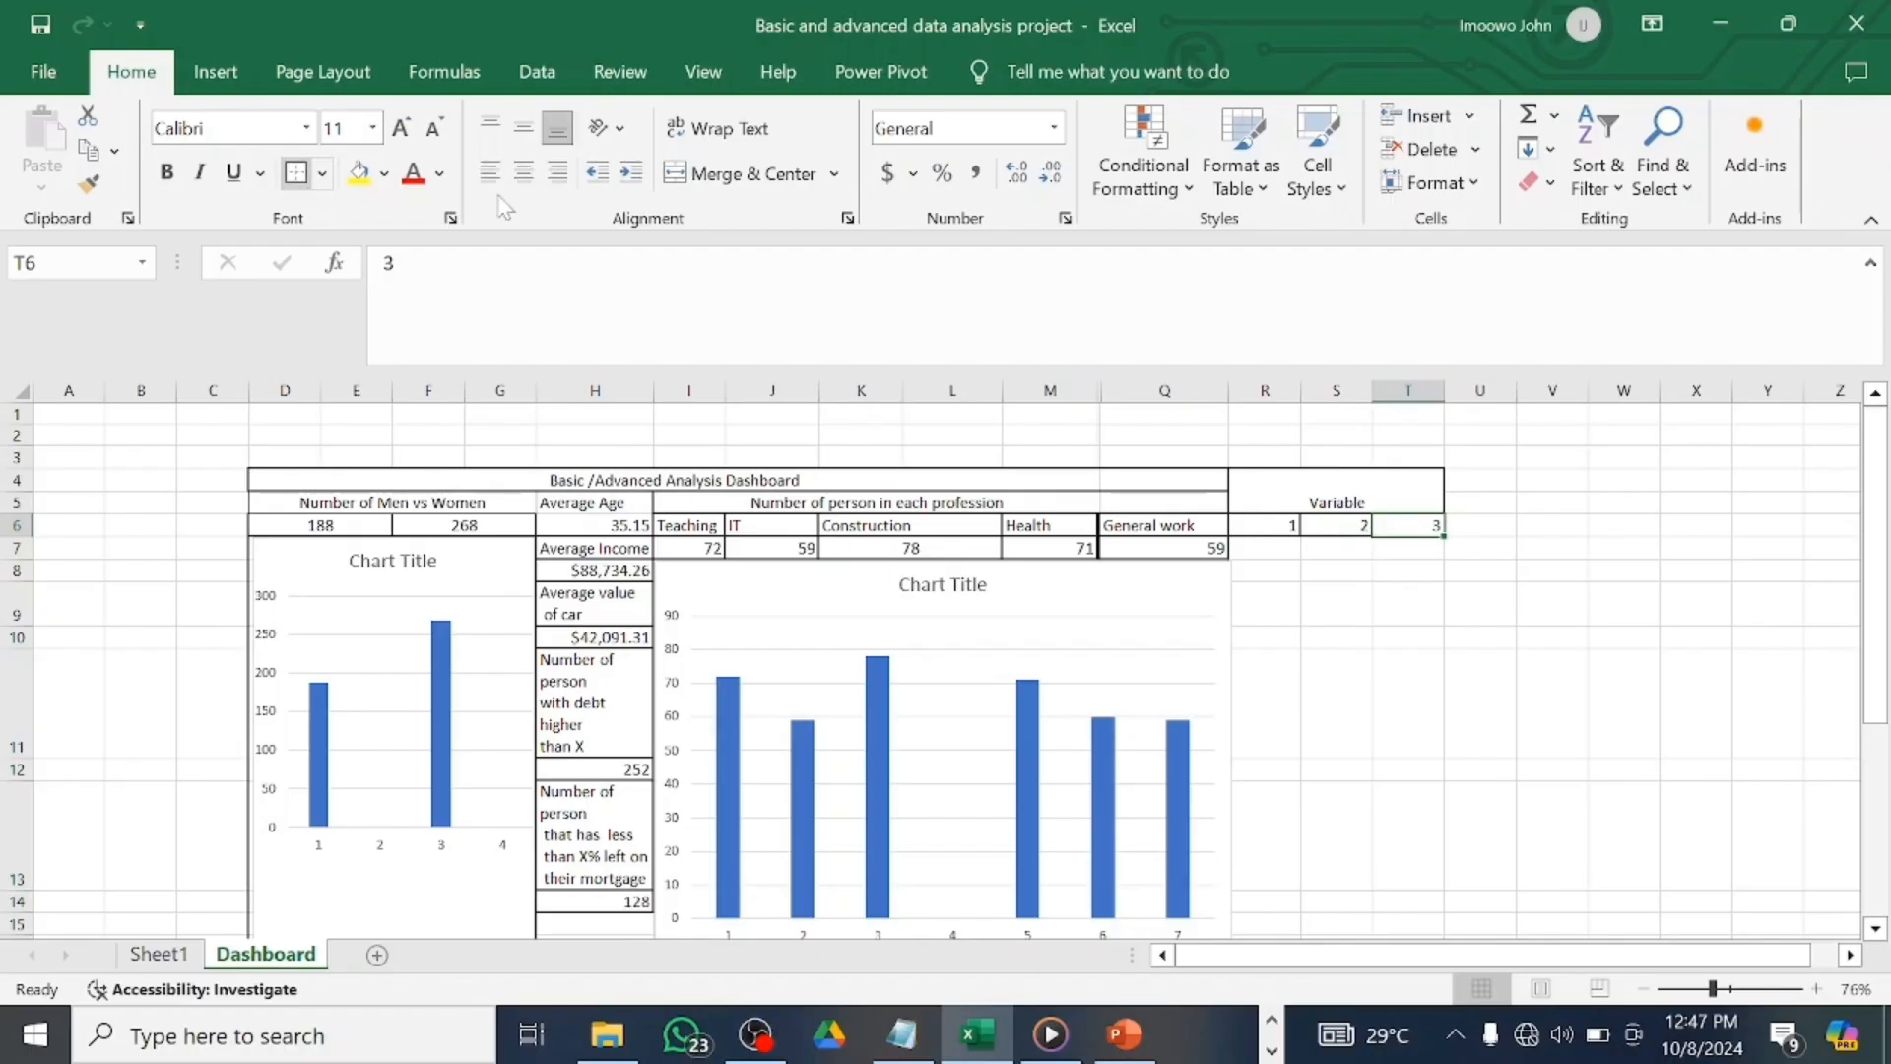
pyautogui.click(1276, 547)
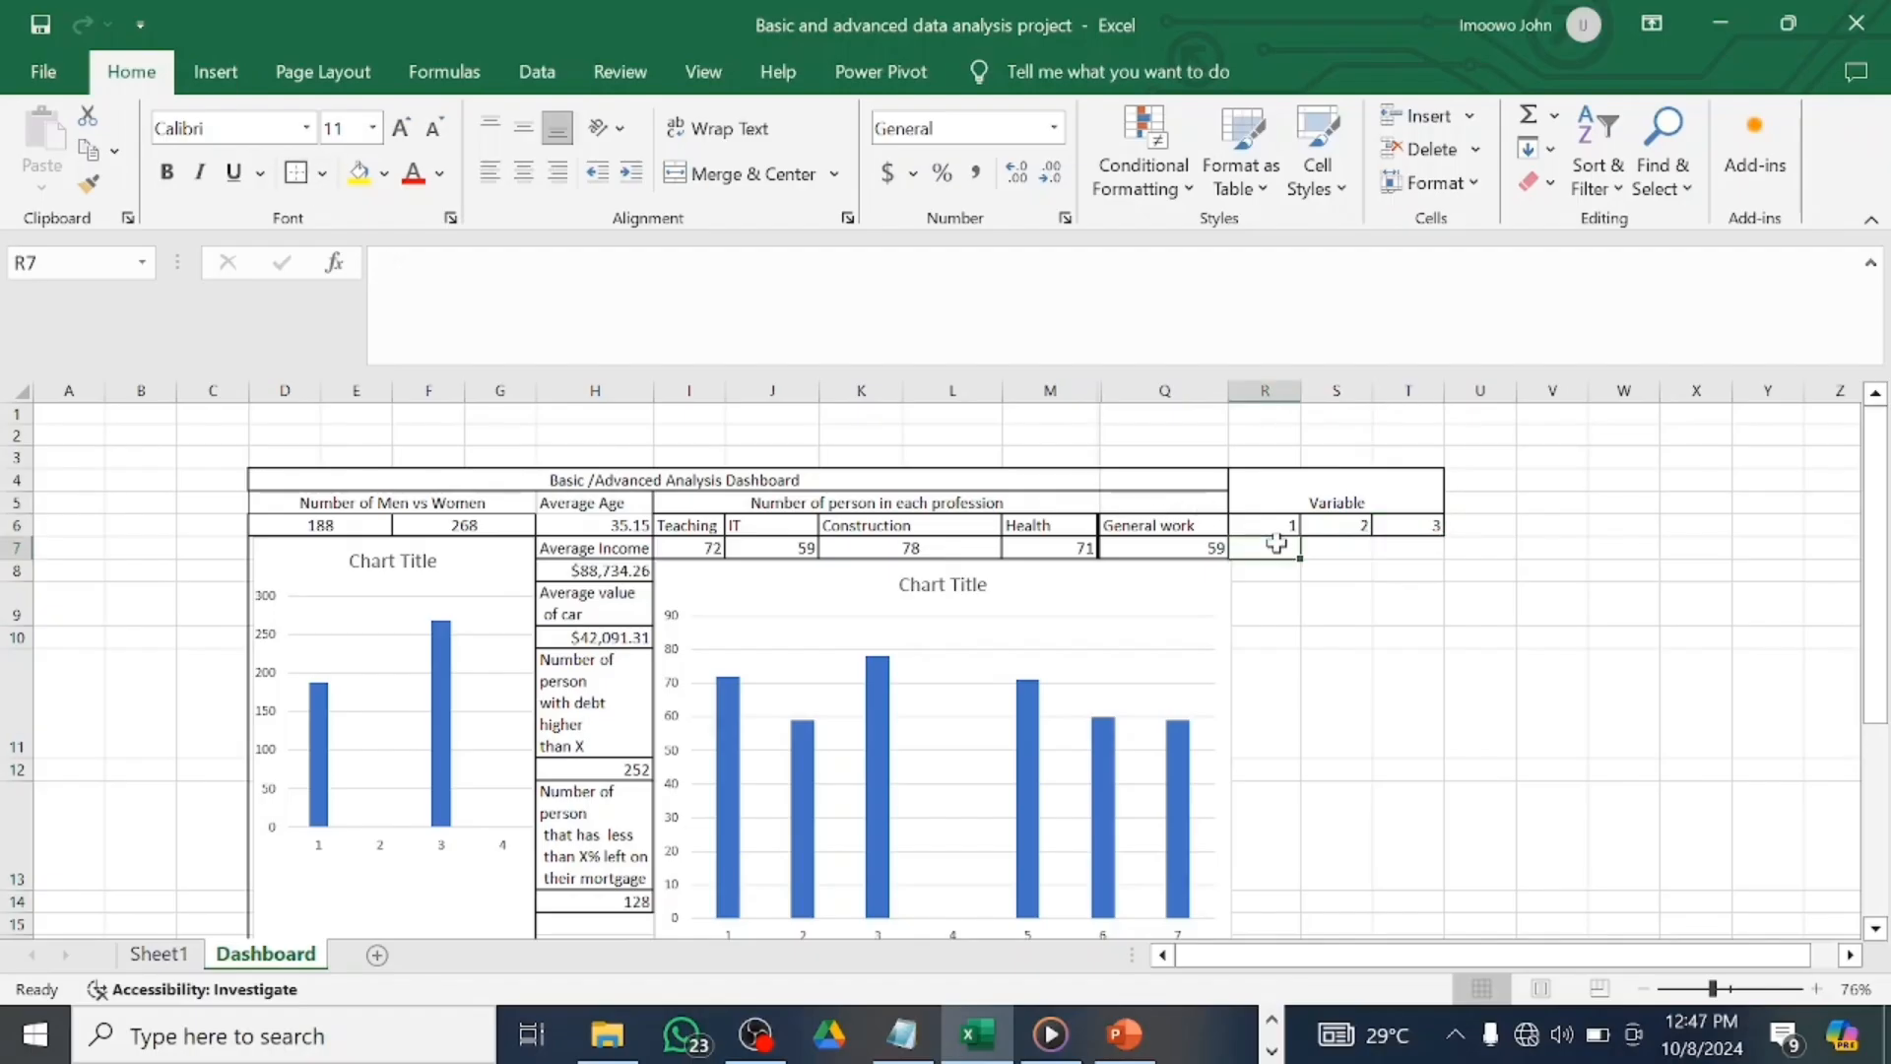
pyautogui.click(193, 955)
pyautogui.click(1704, 989)
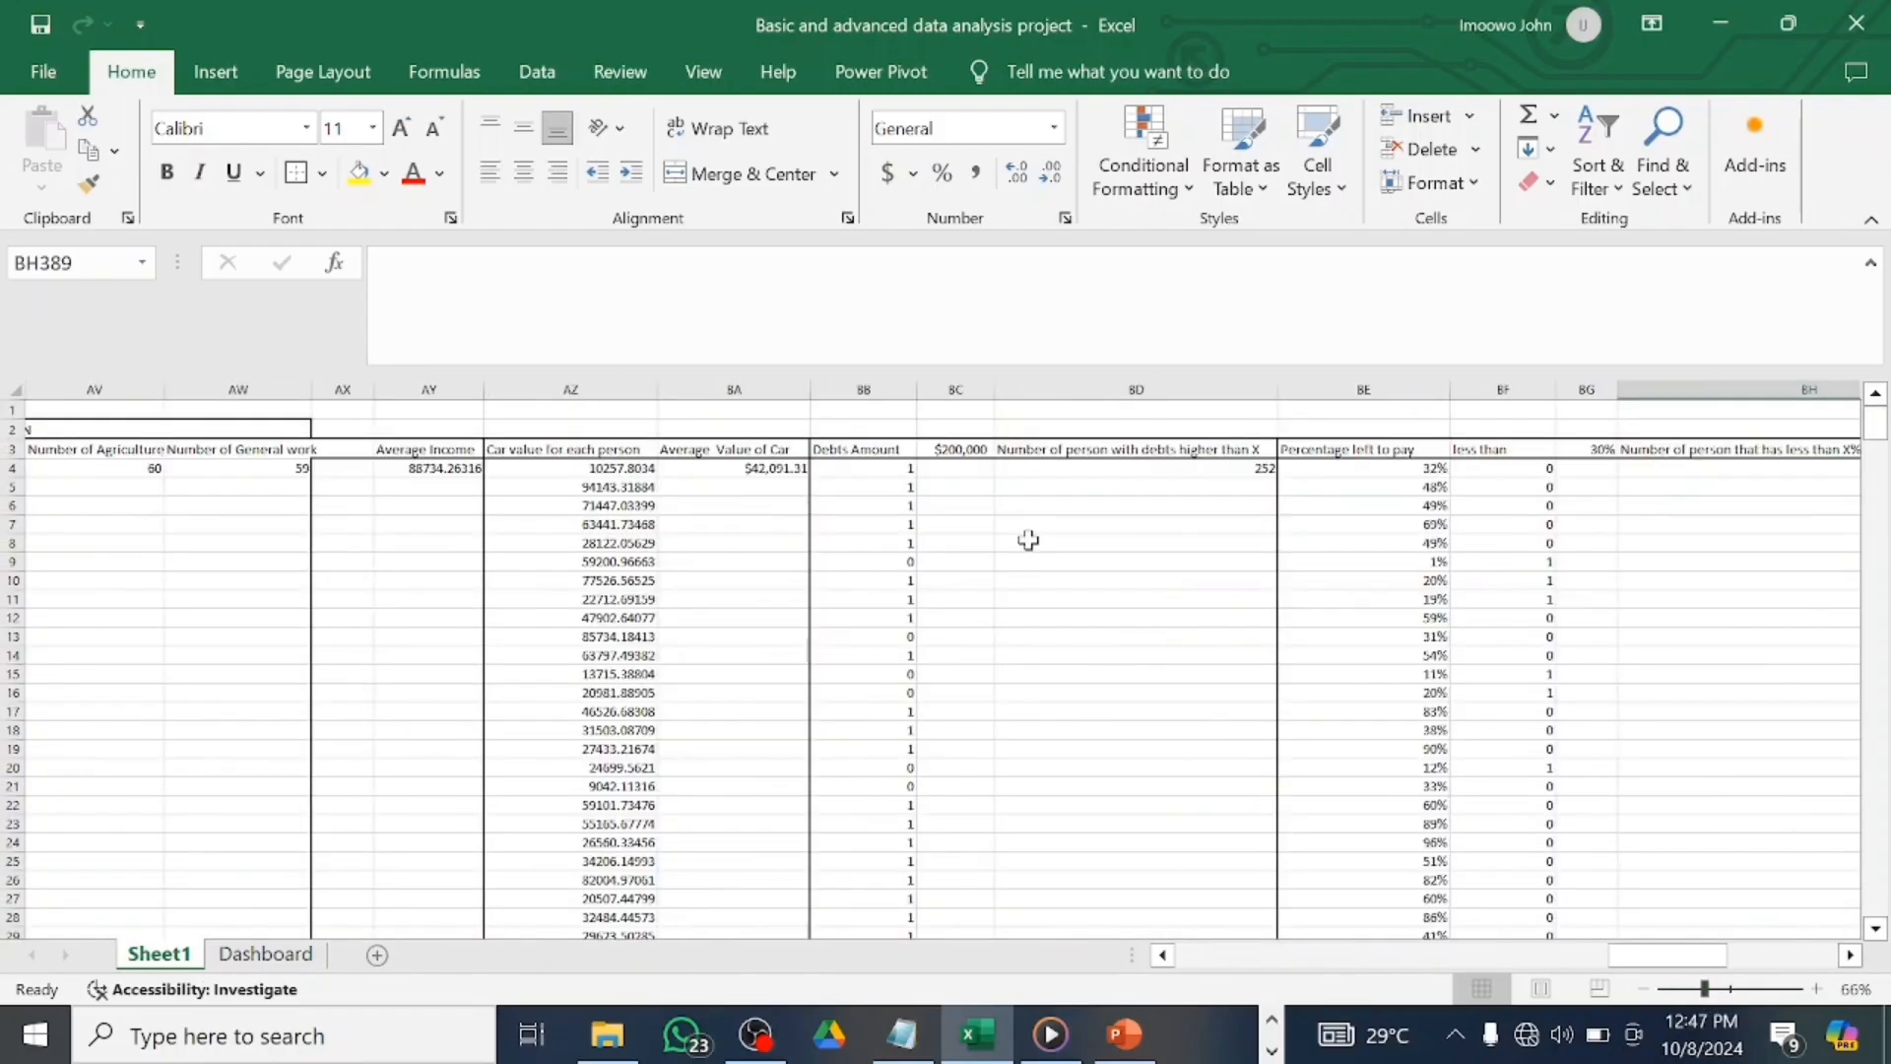
pyautogui.hscroll(1, 1028, 541)
pyautogui.hscroll(2, 1028, 540)
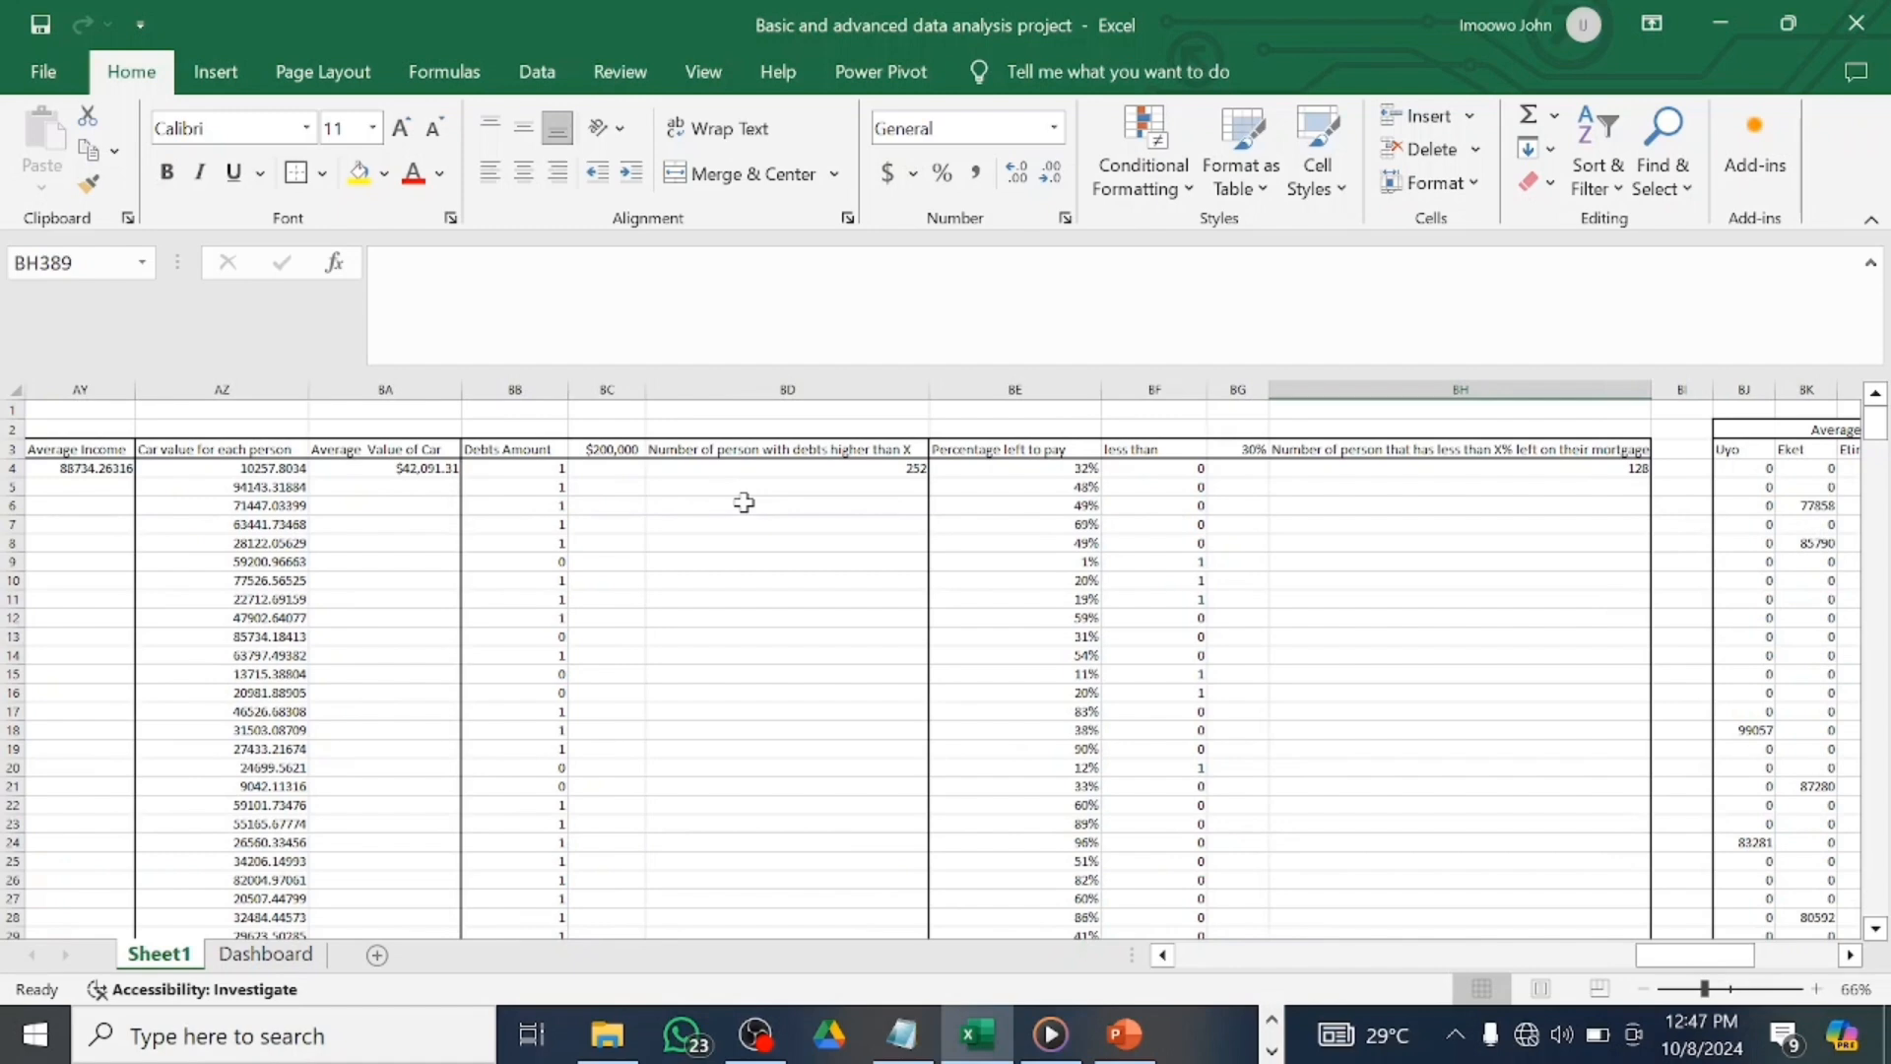
pyautogui.click(899, 1039)
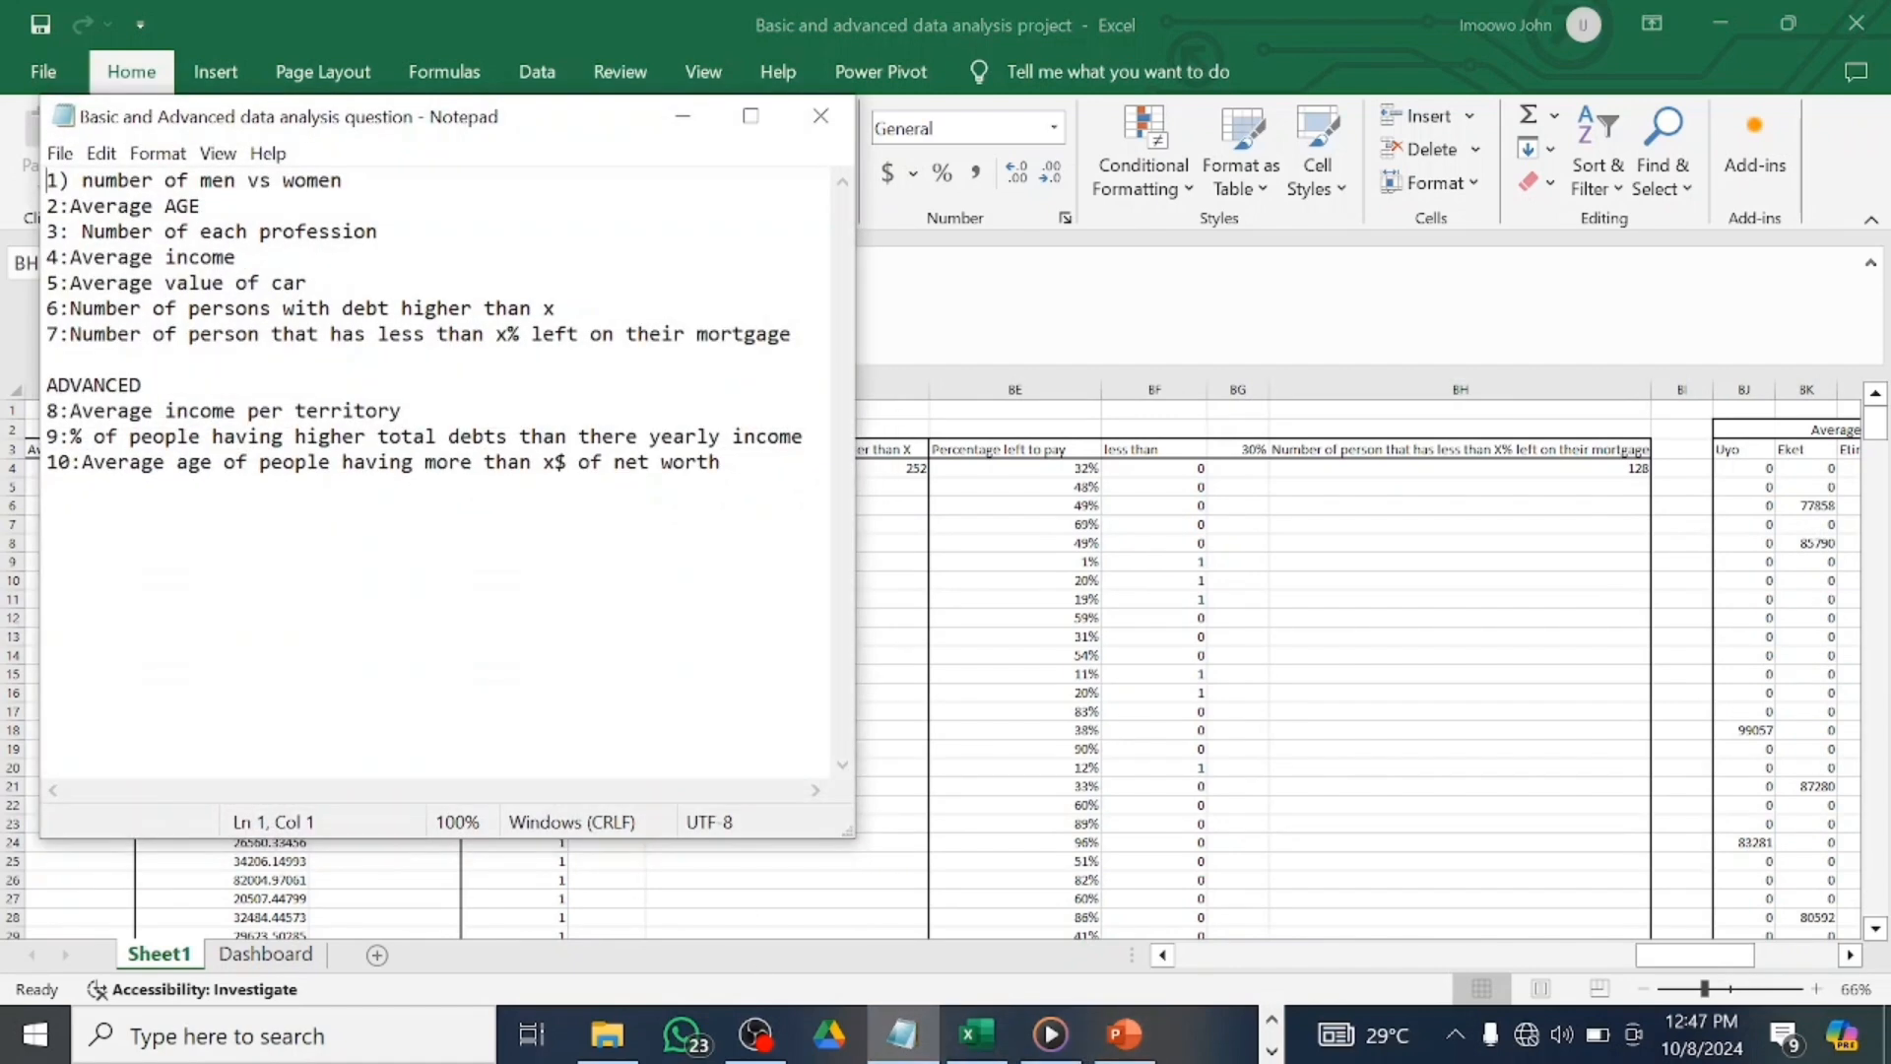
pyautogui.click(682, 115)
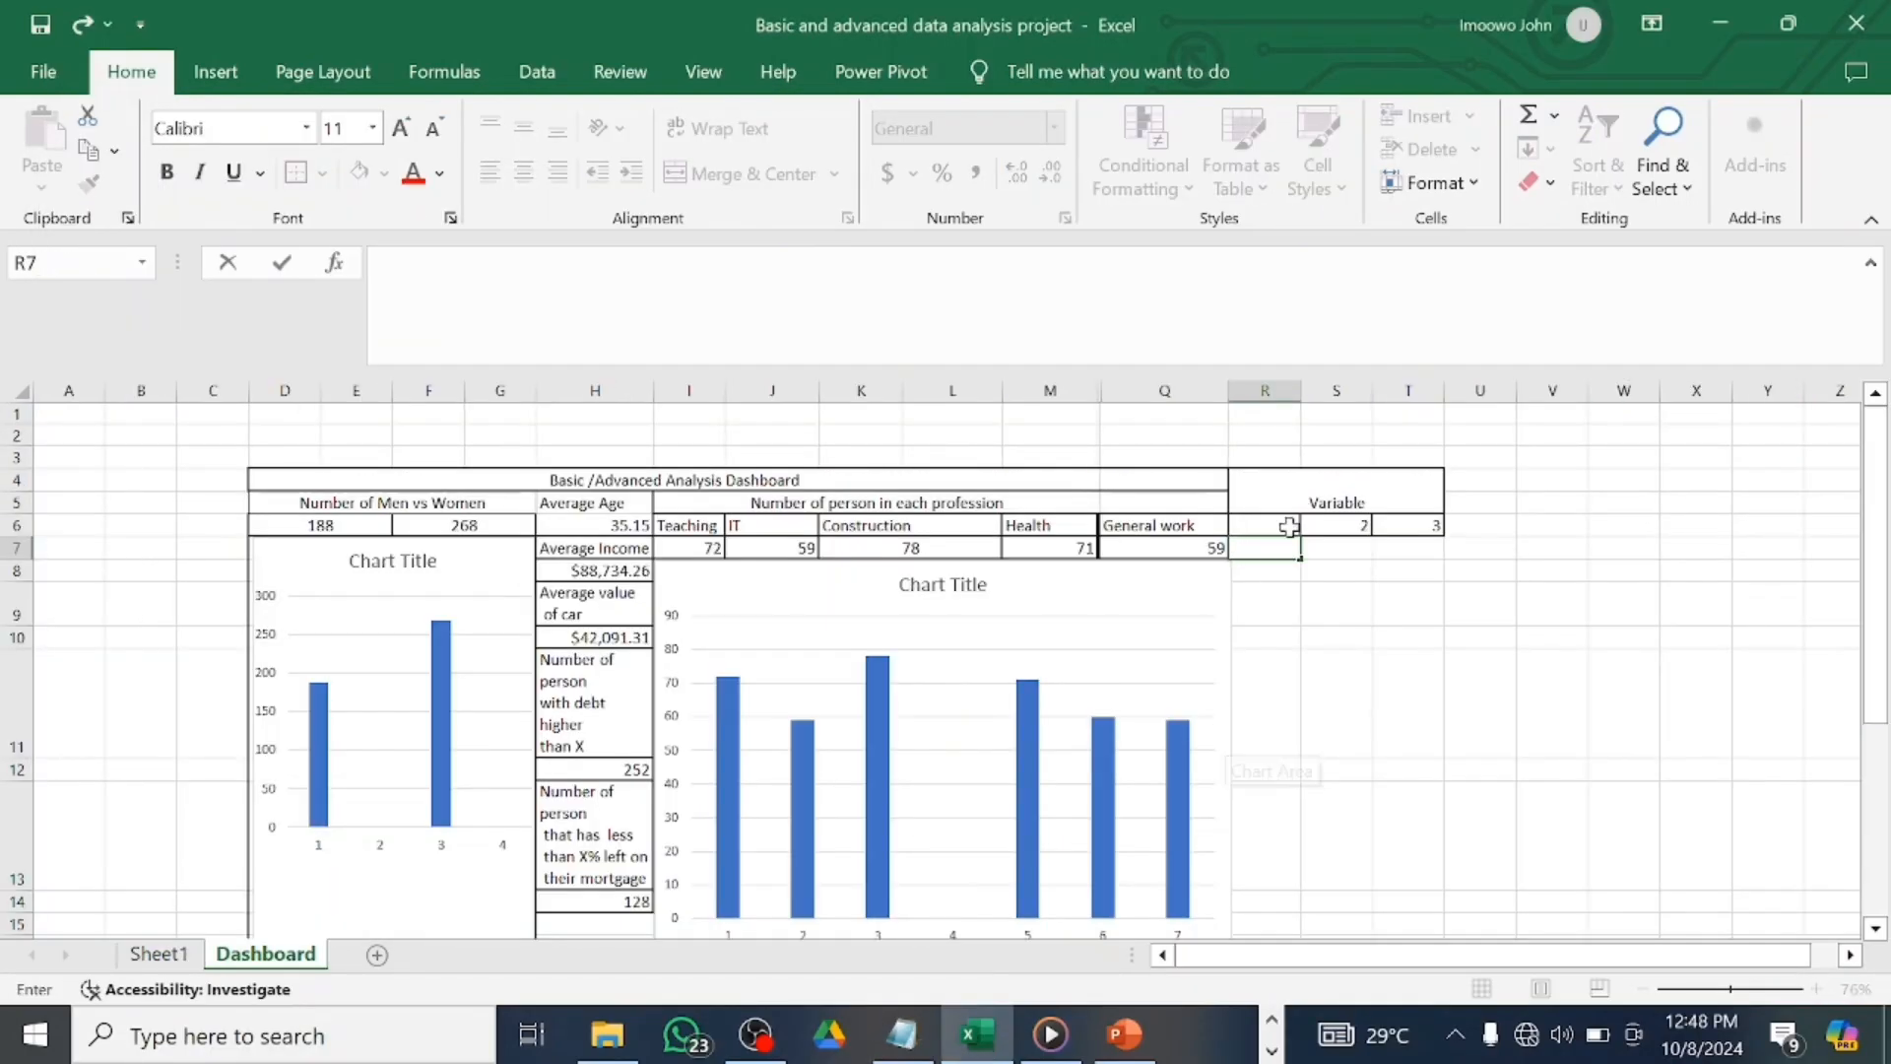
pyautogui.click(159, 952)
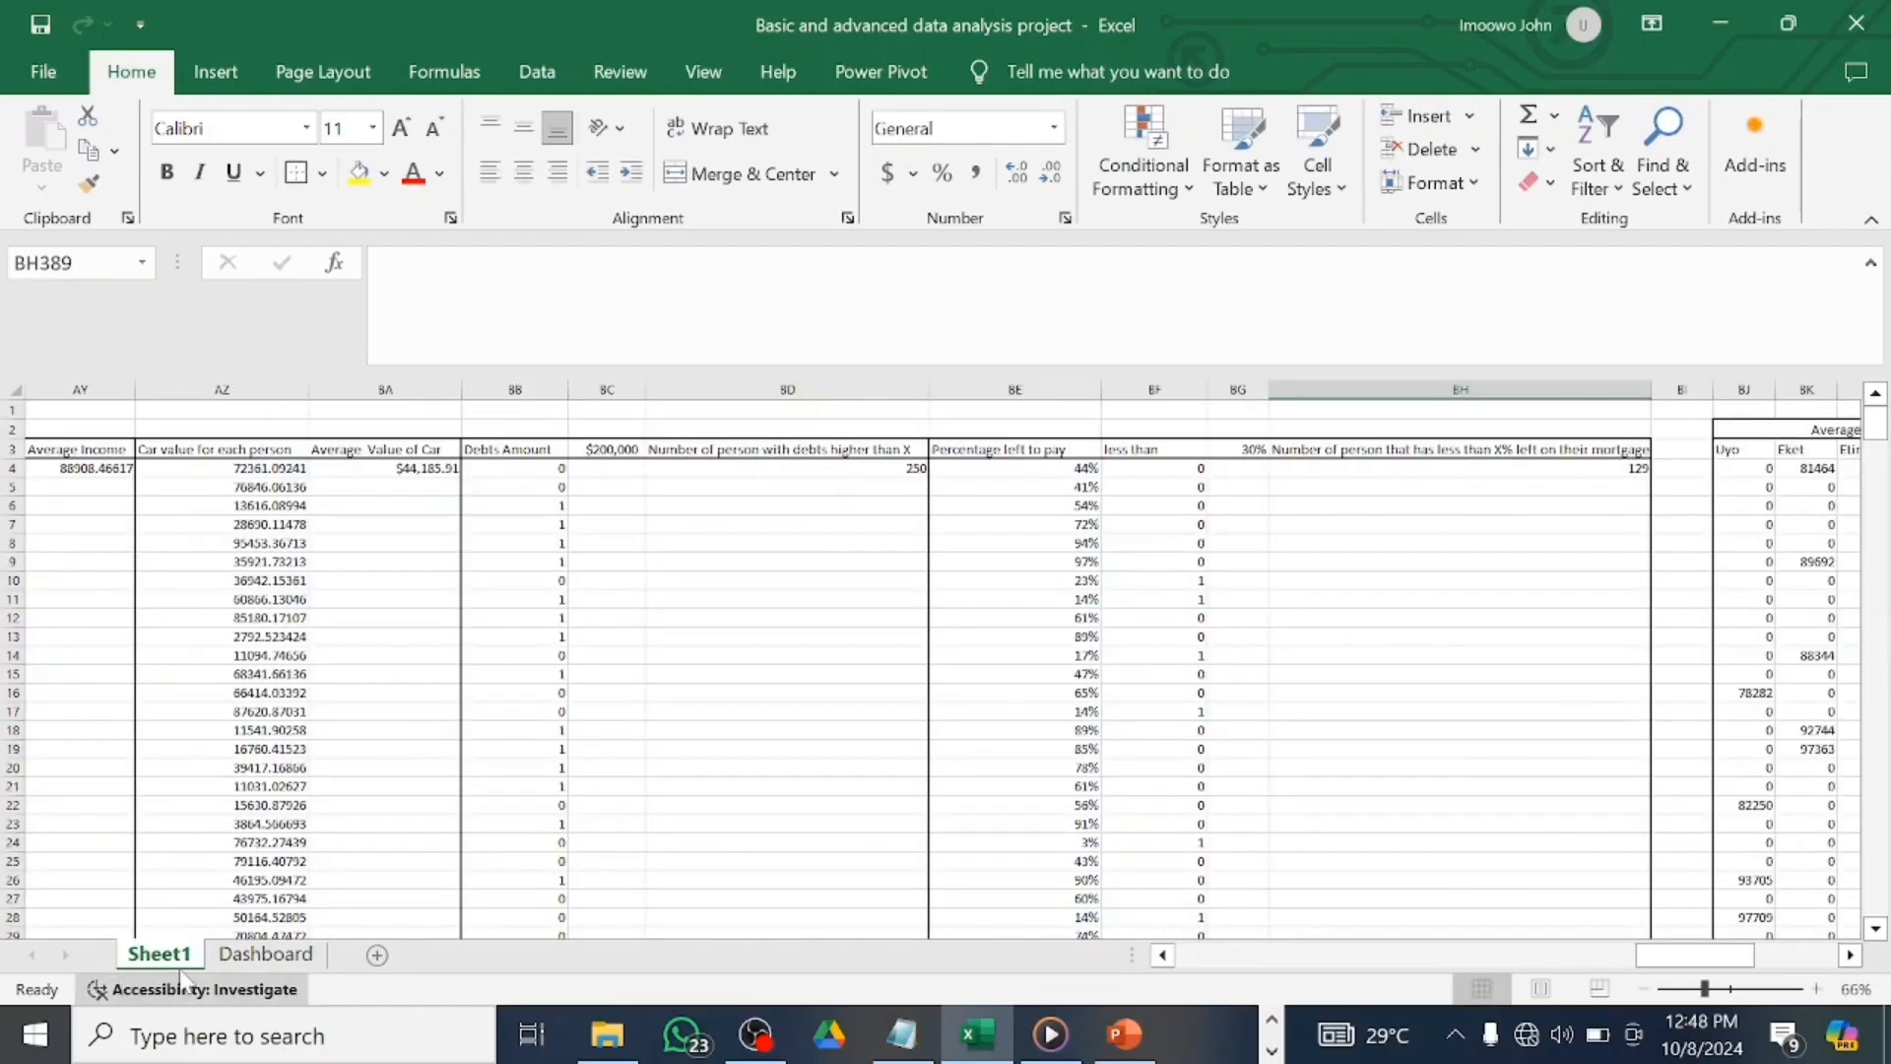
pyautogui.click(268, 956)
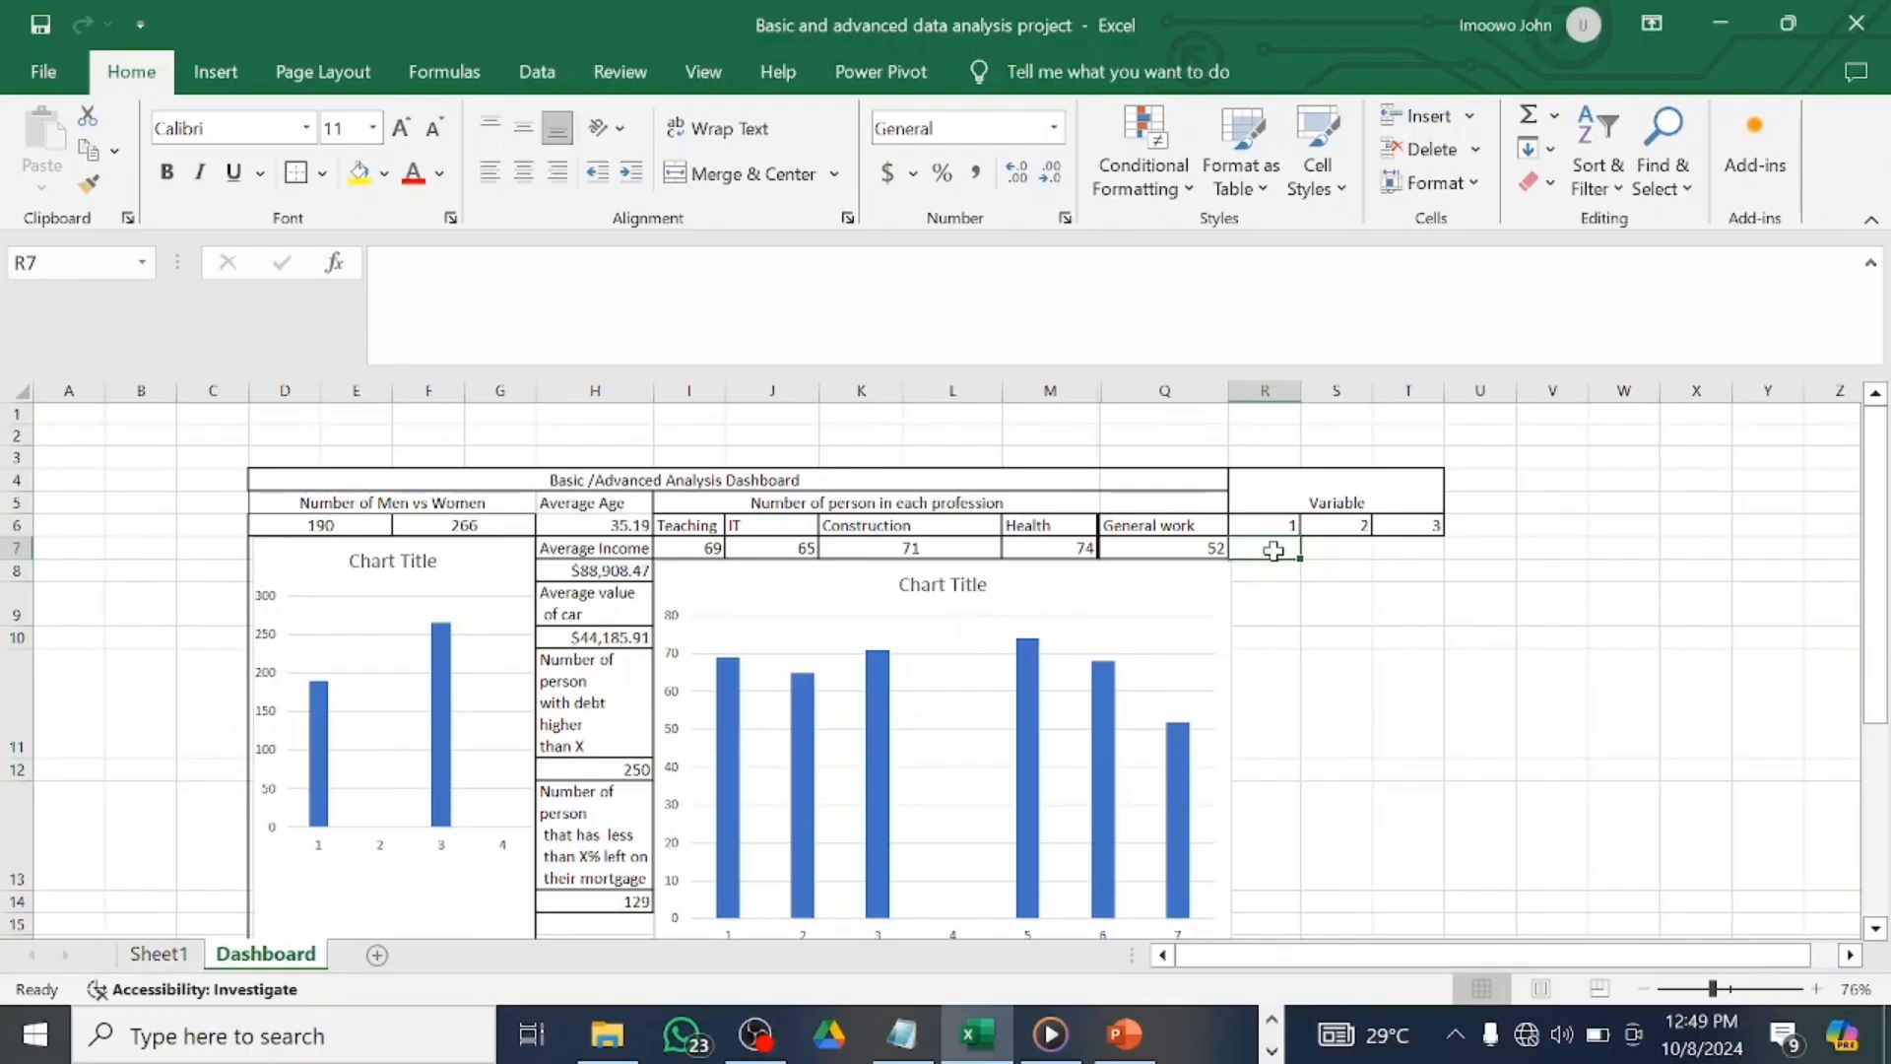
pyautogui.write('2')
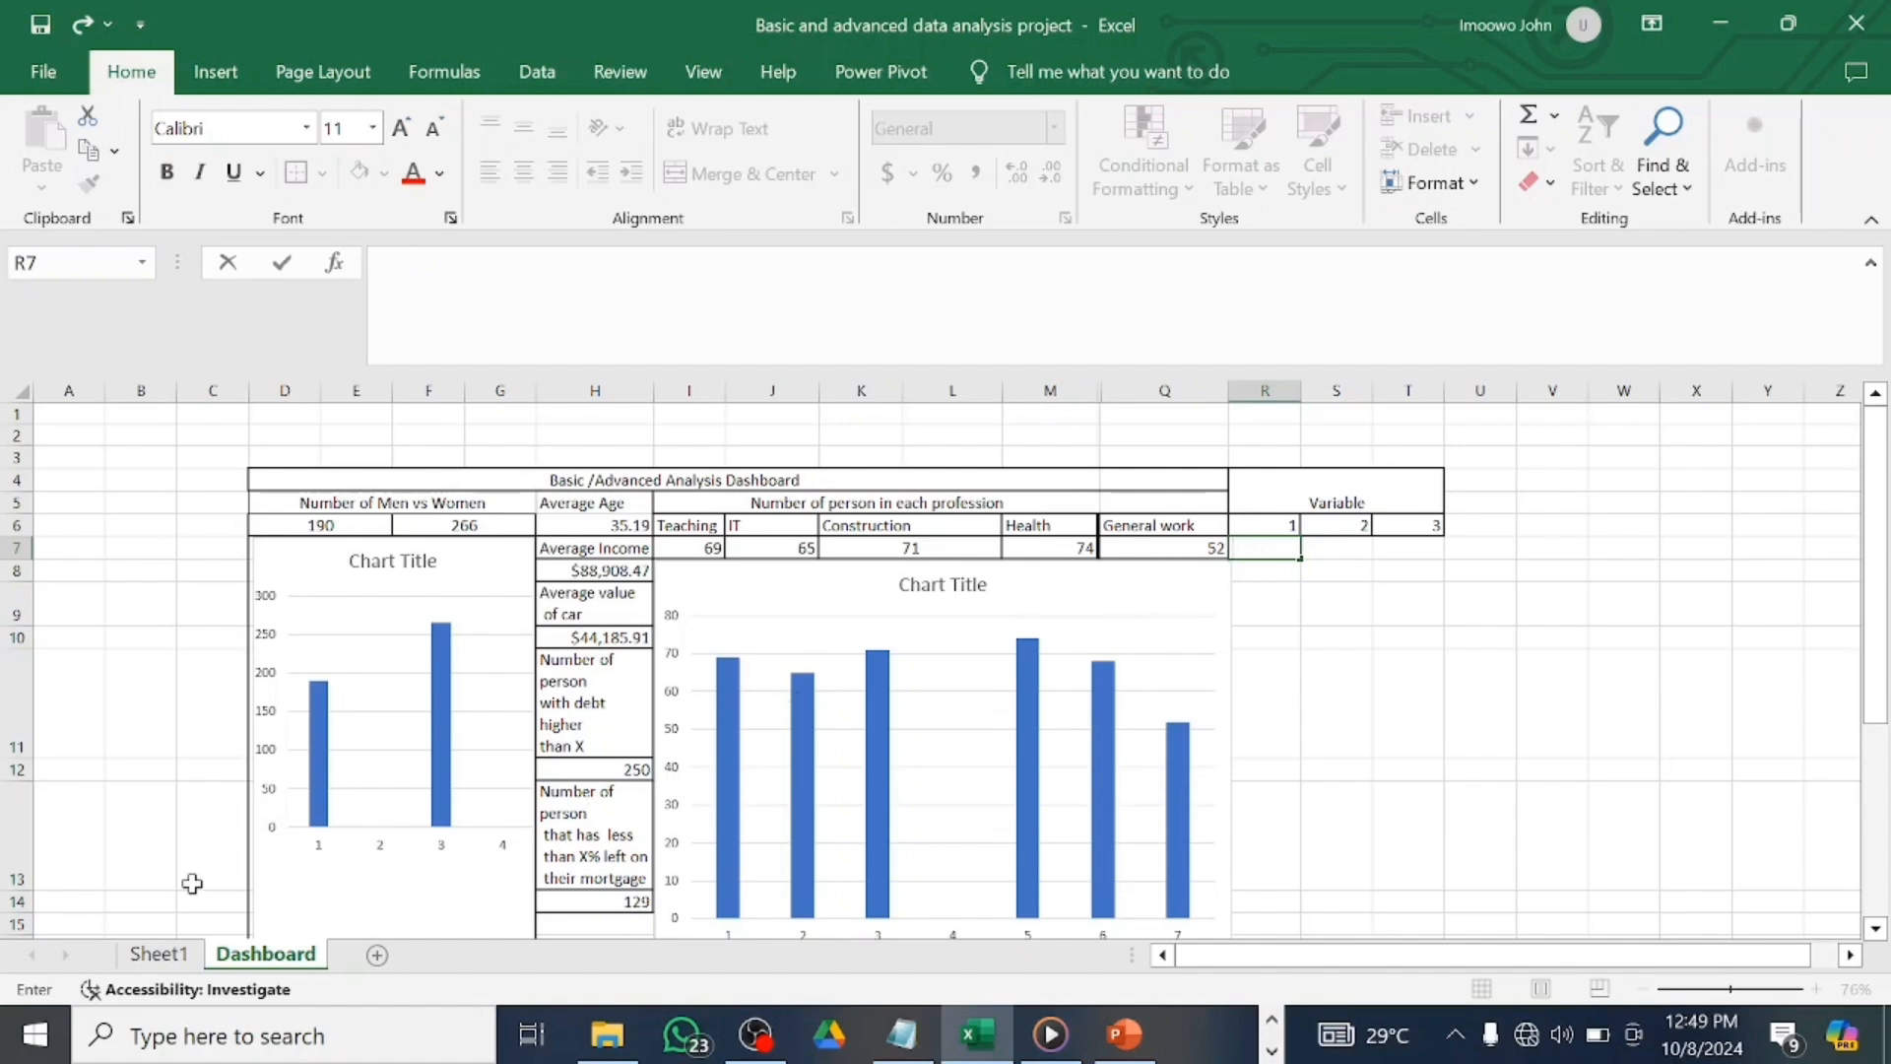
pyautogui.click(183, 963)
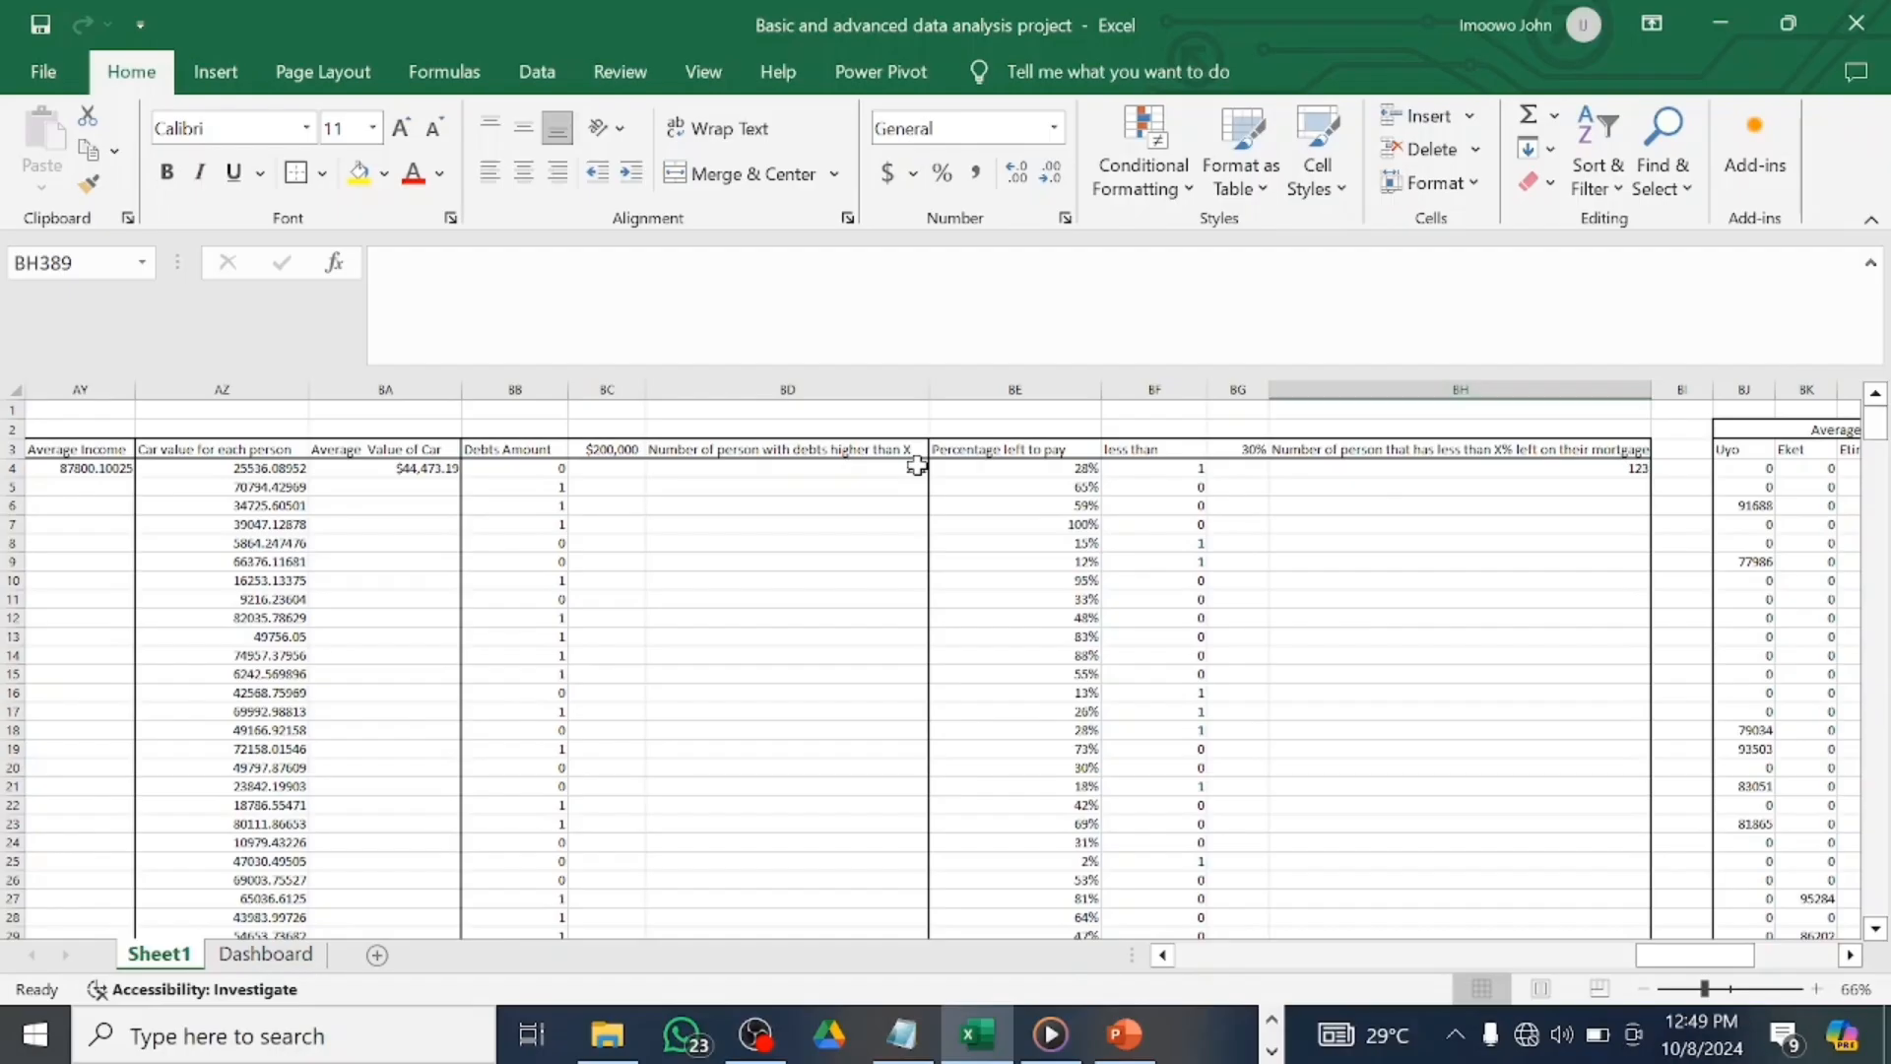
pyautogui.hscroll(-2, 1047, 476)
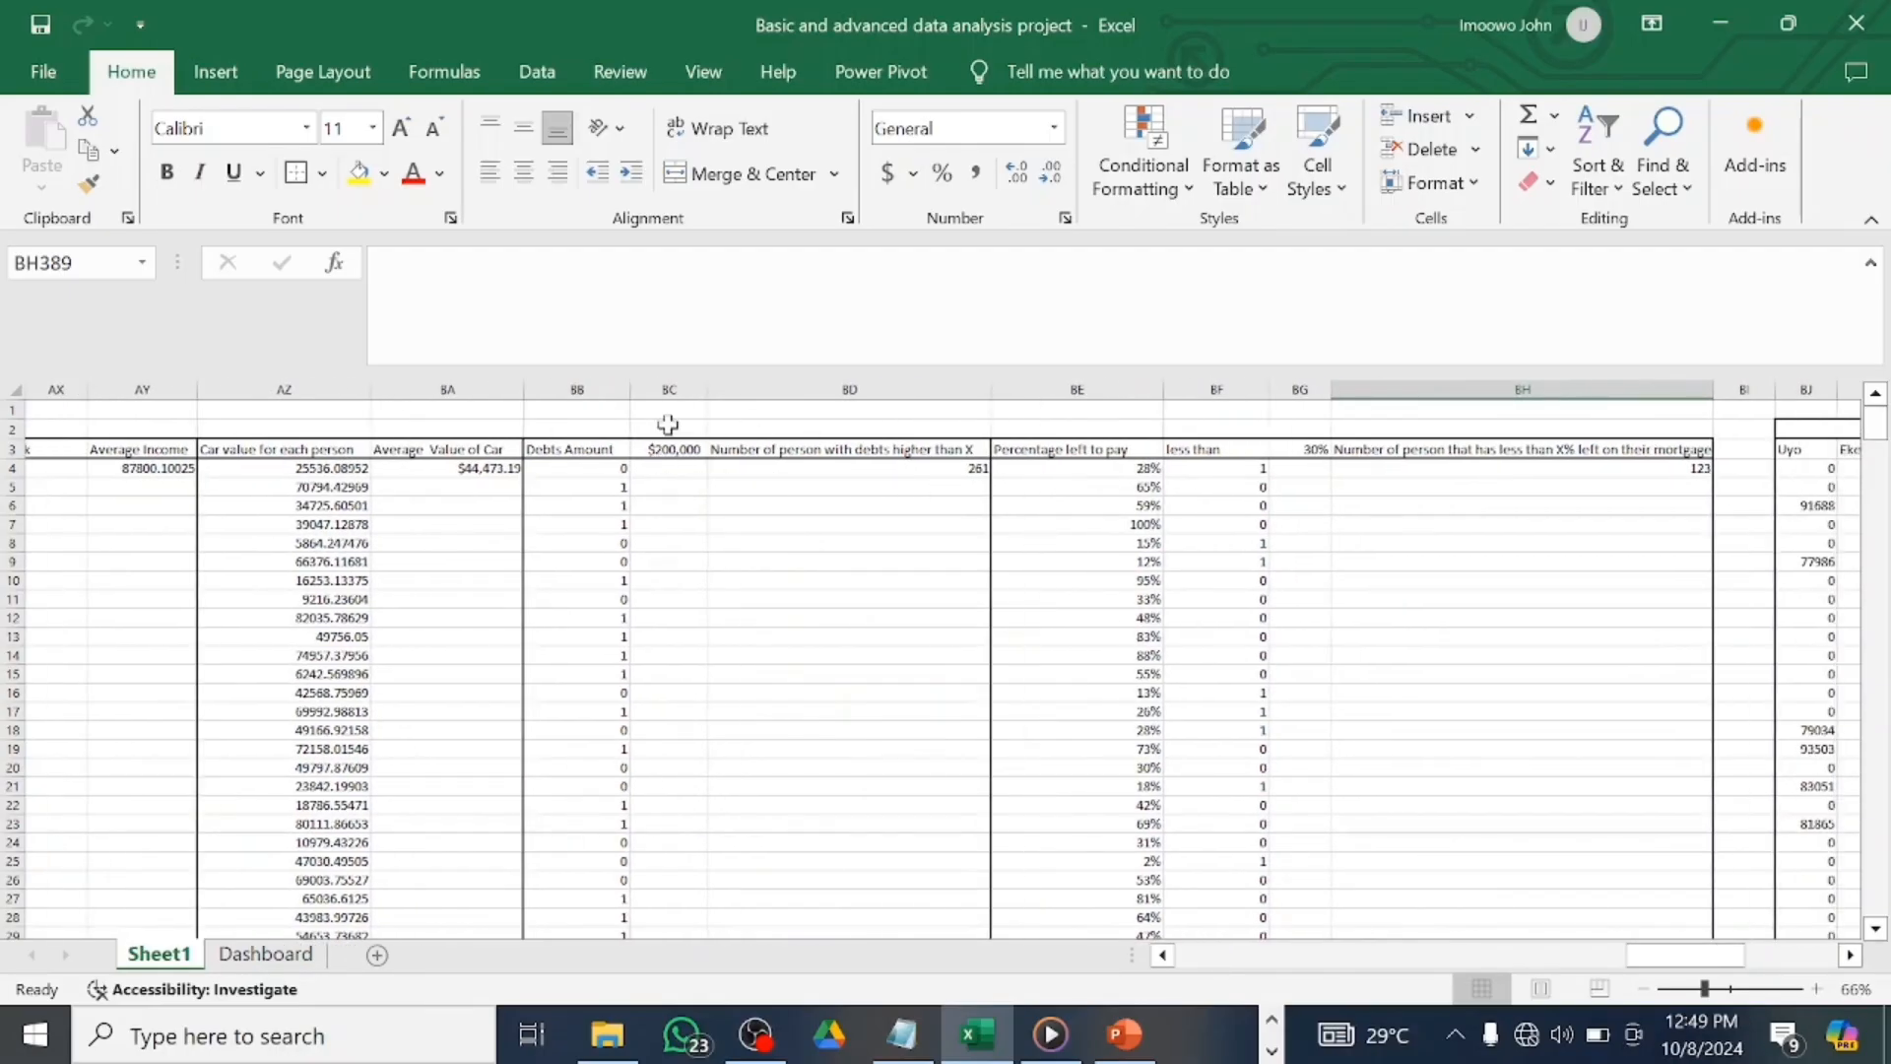
pyautogui.click(678, 451)
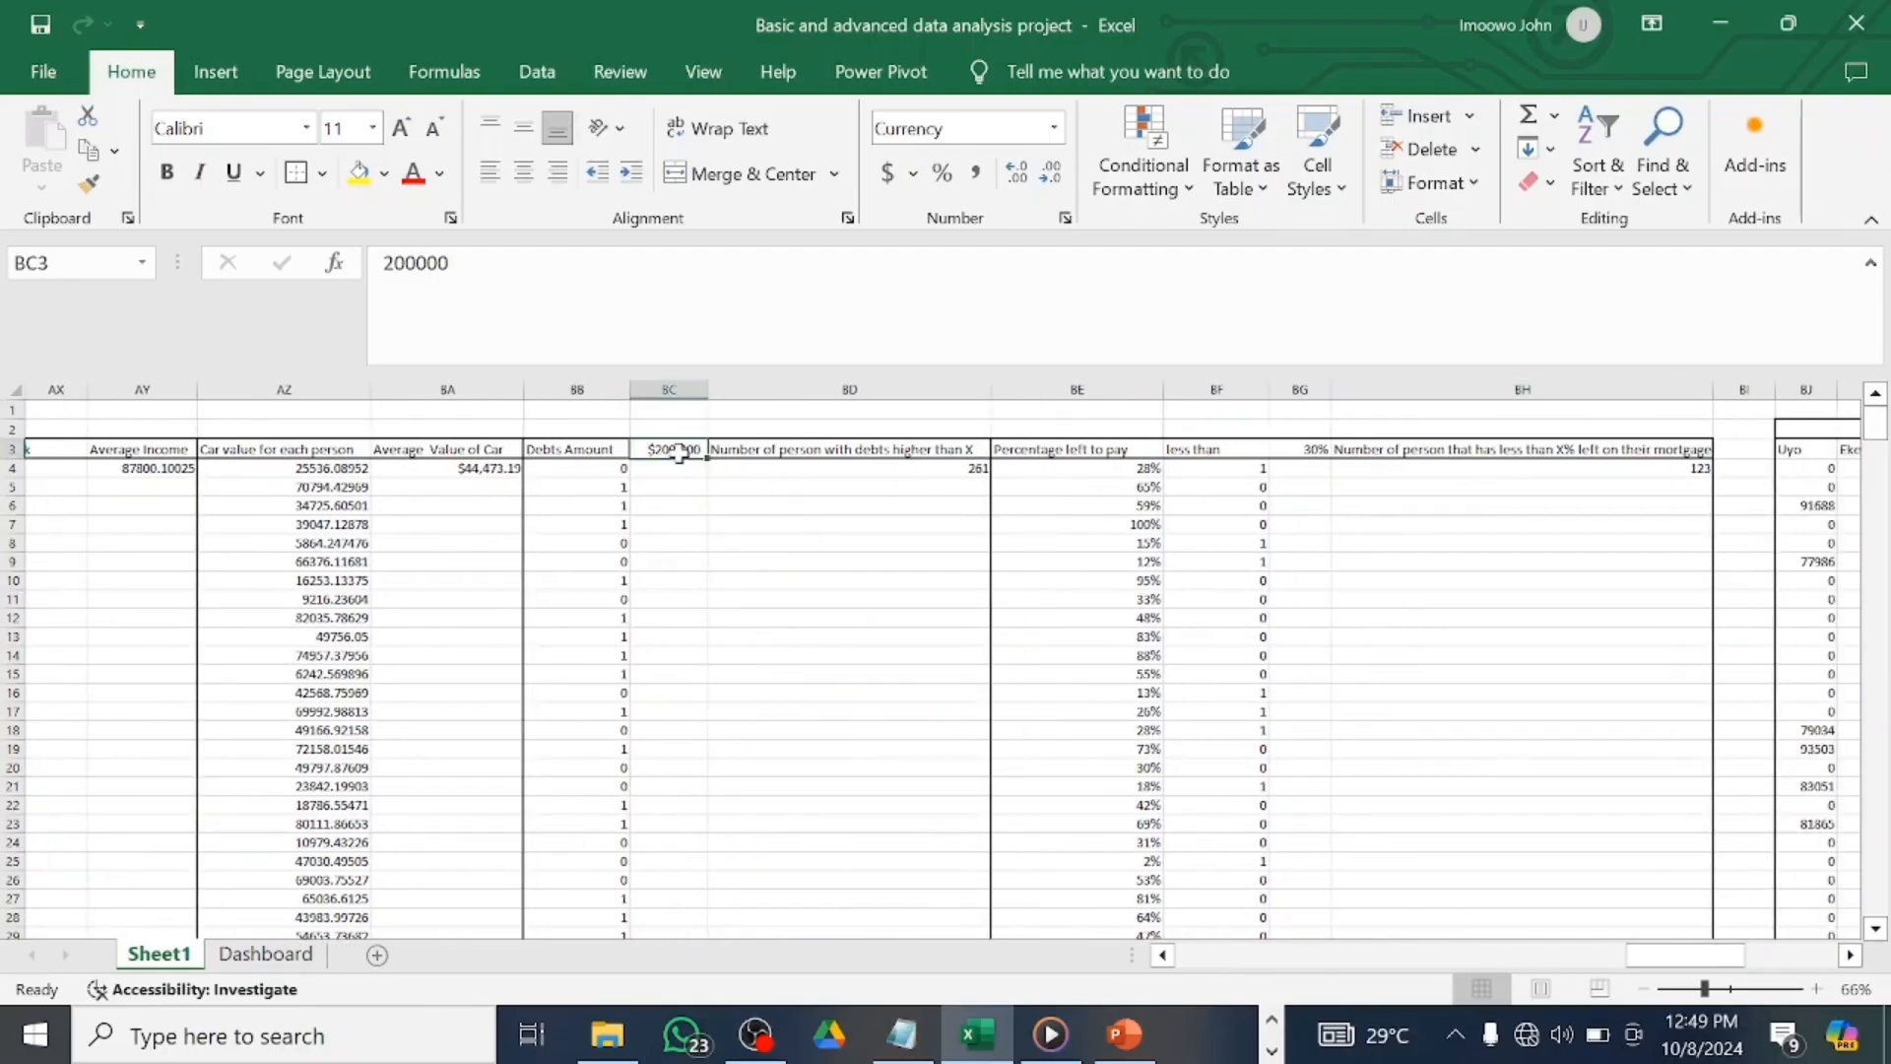
pyautogui.click(284, 960)
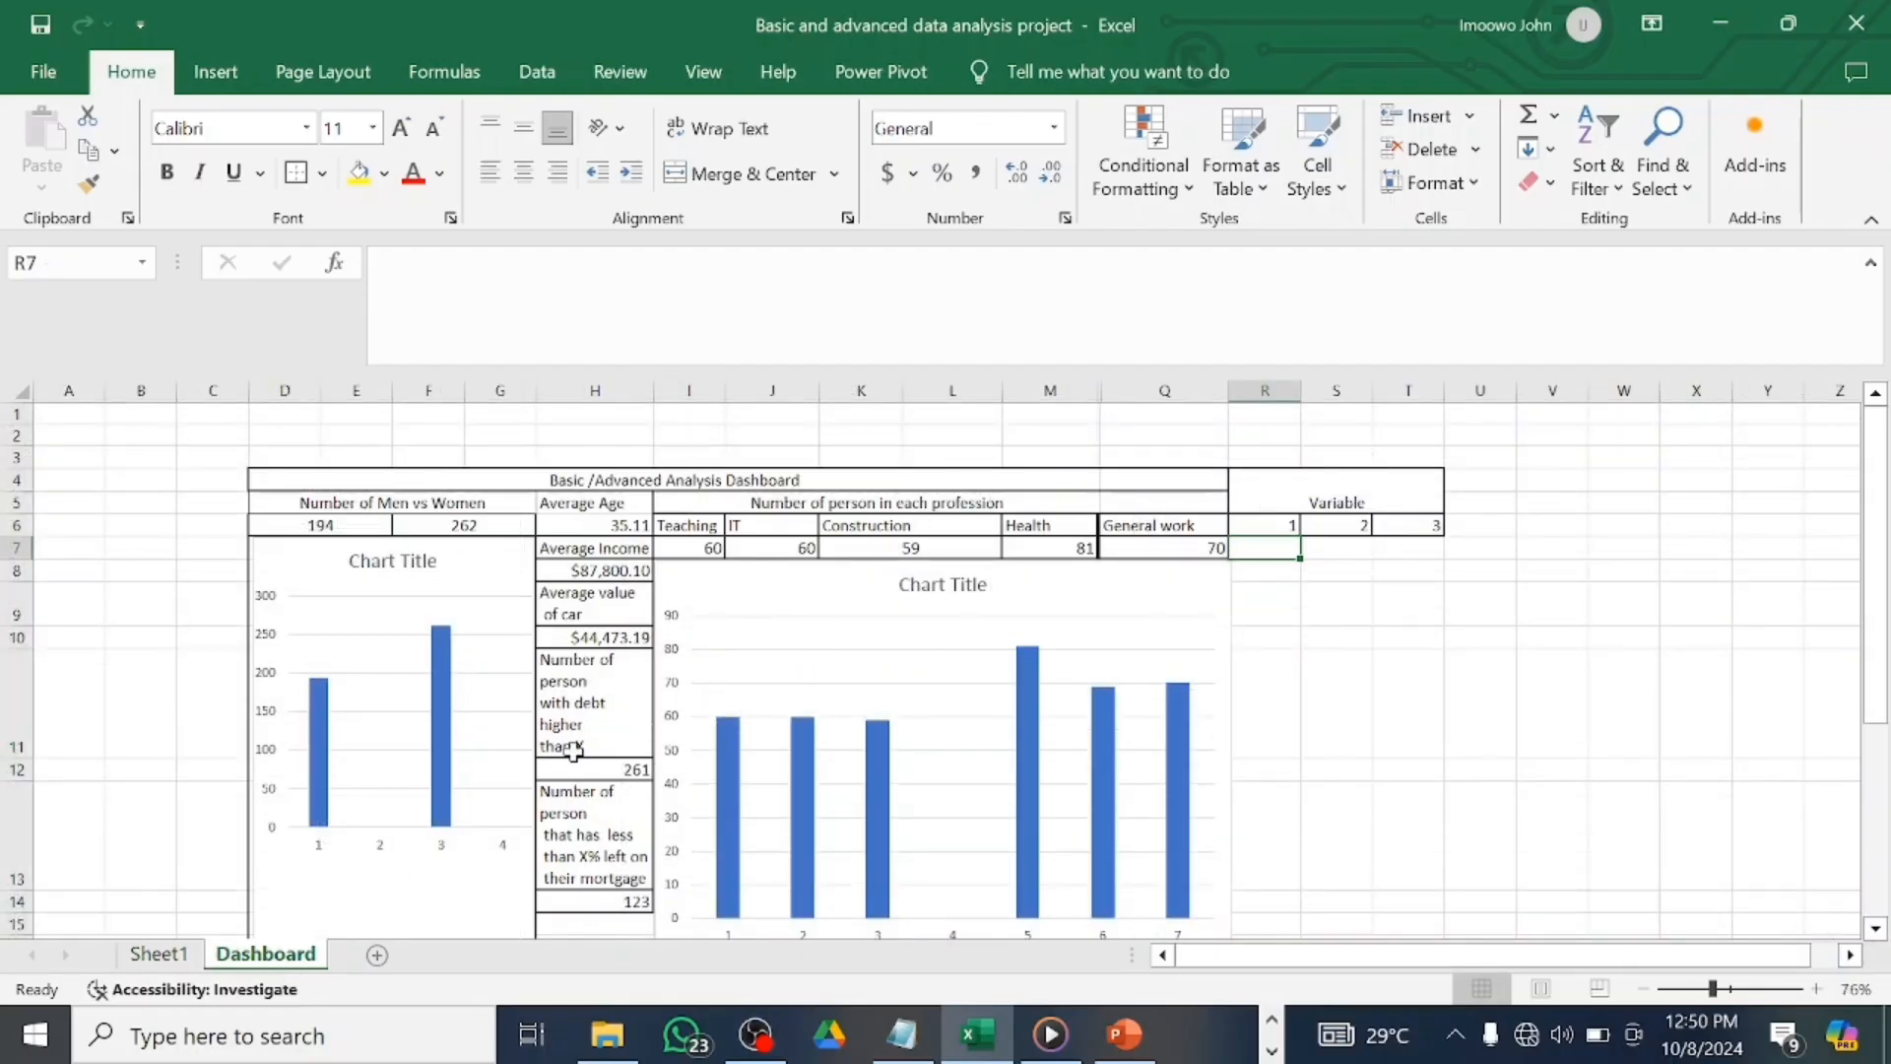
pyautogui.click(157, 953)
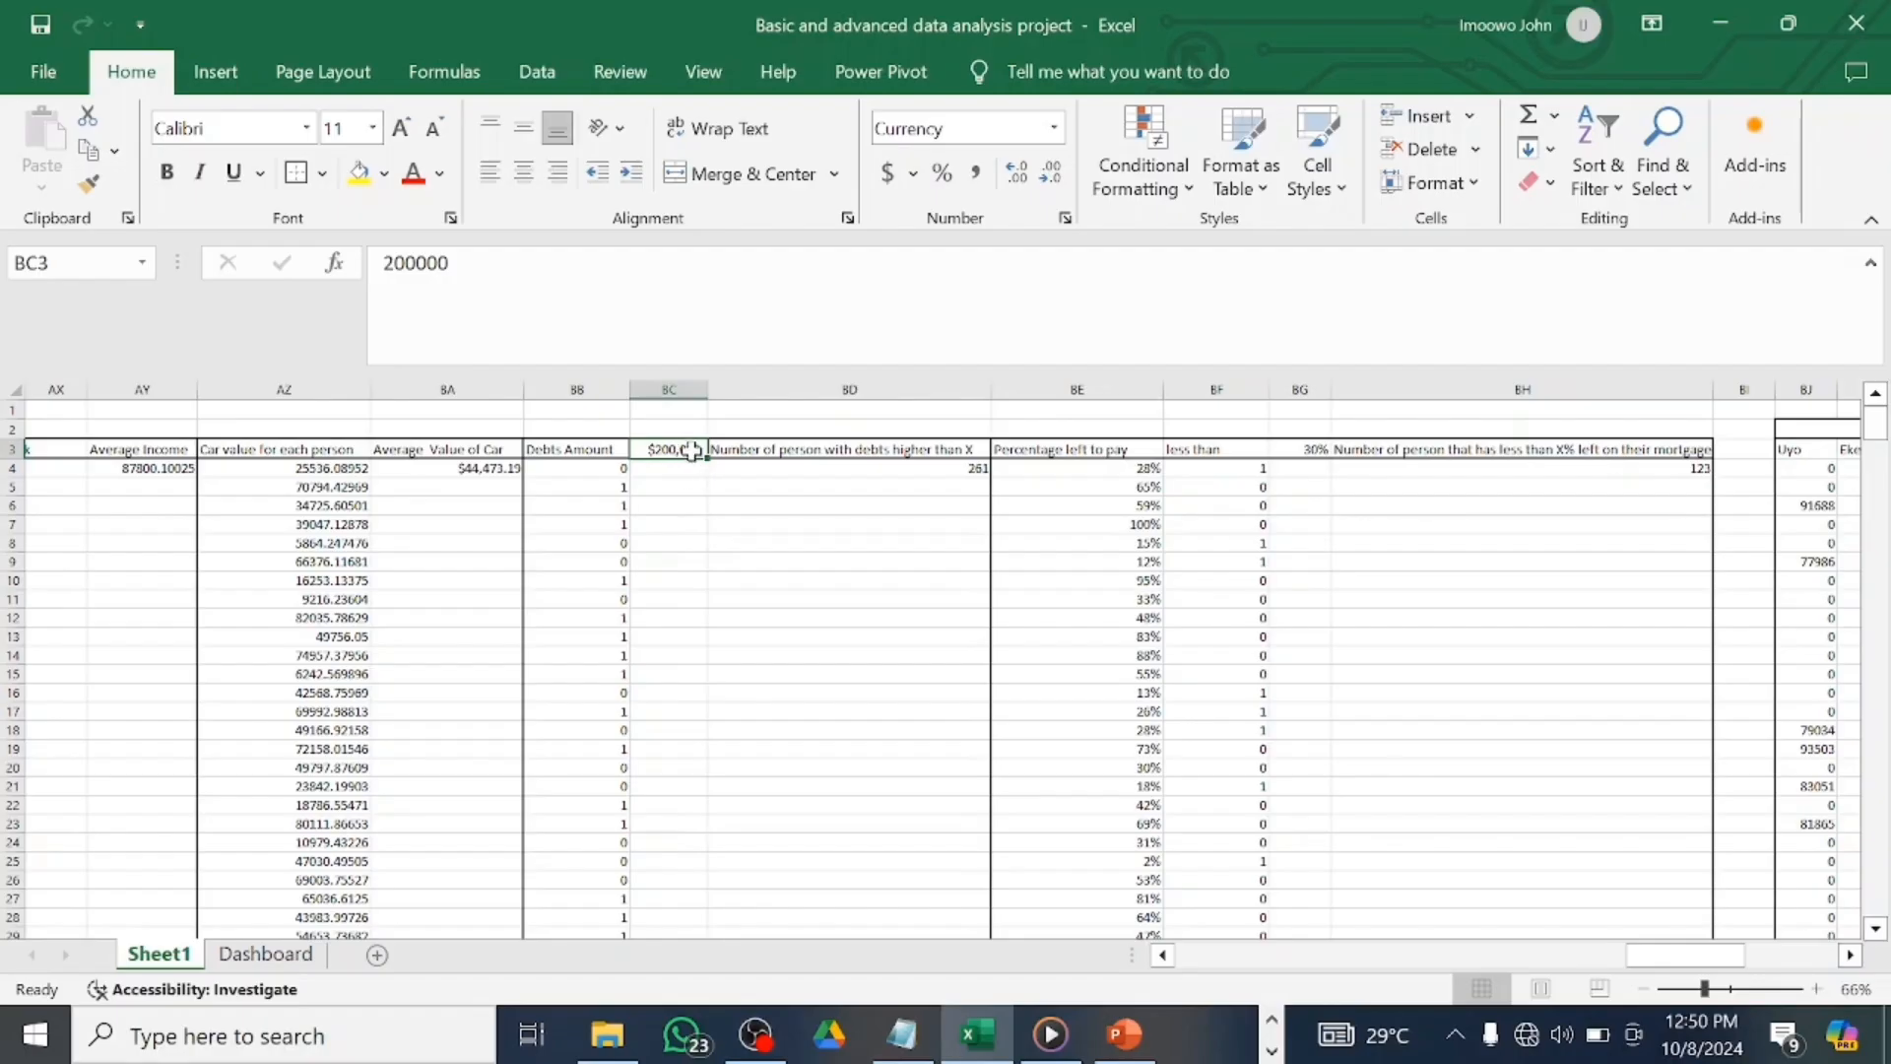
pyautogui.click(265, 953)
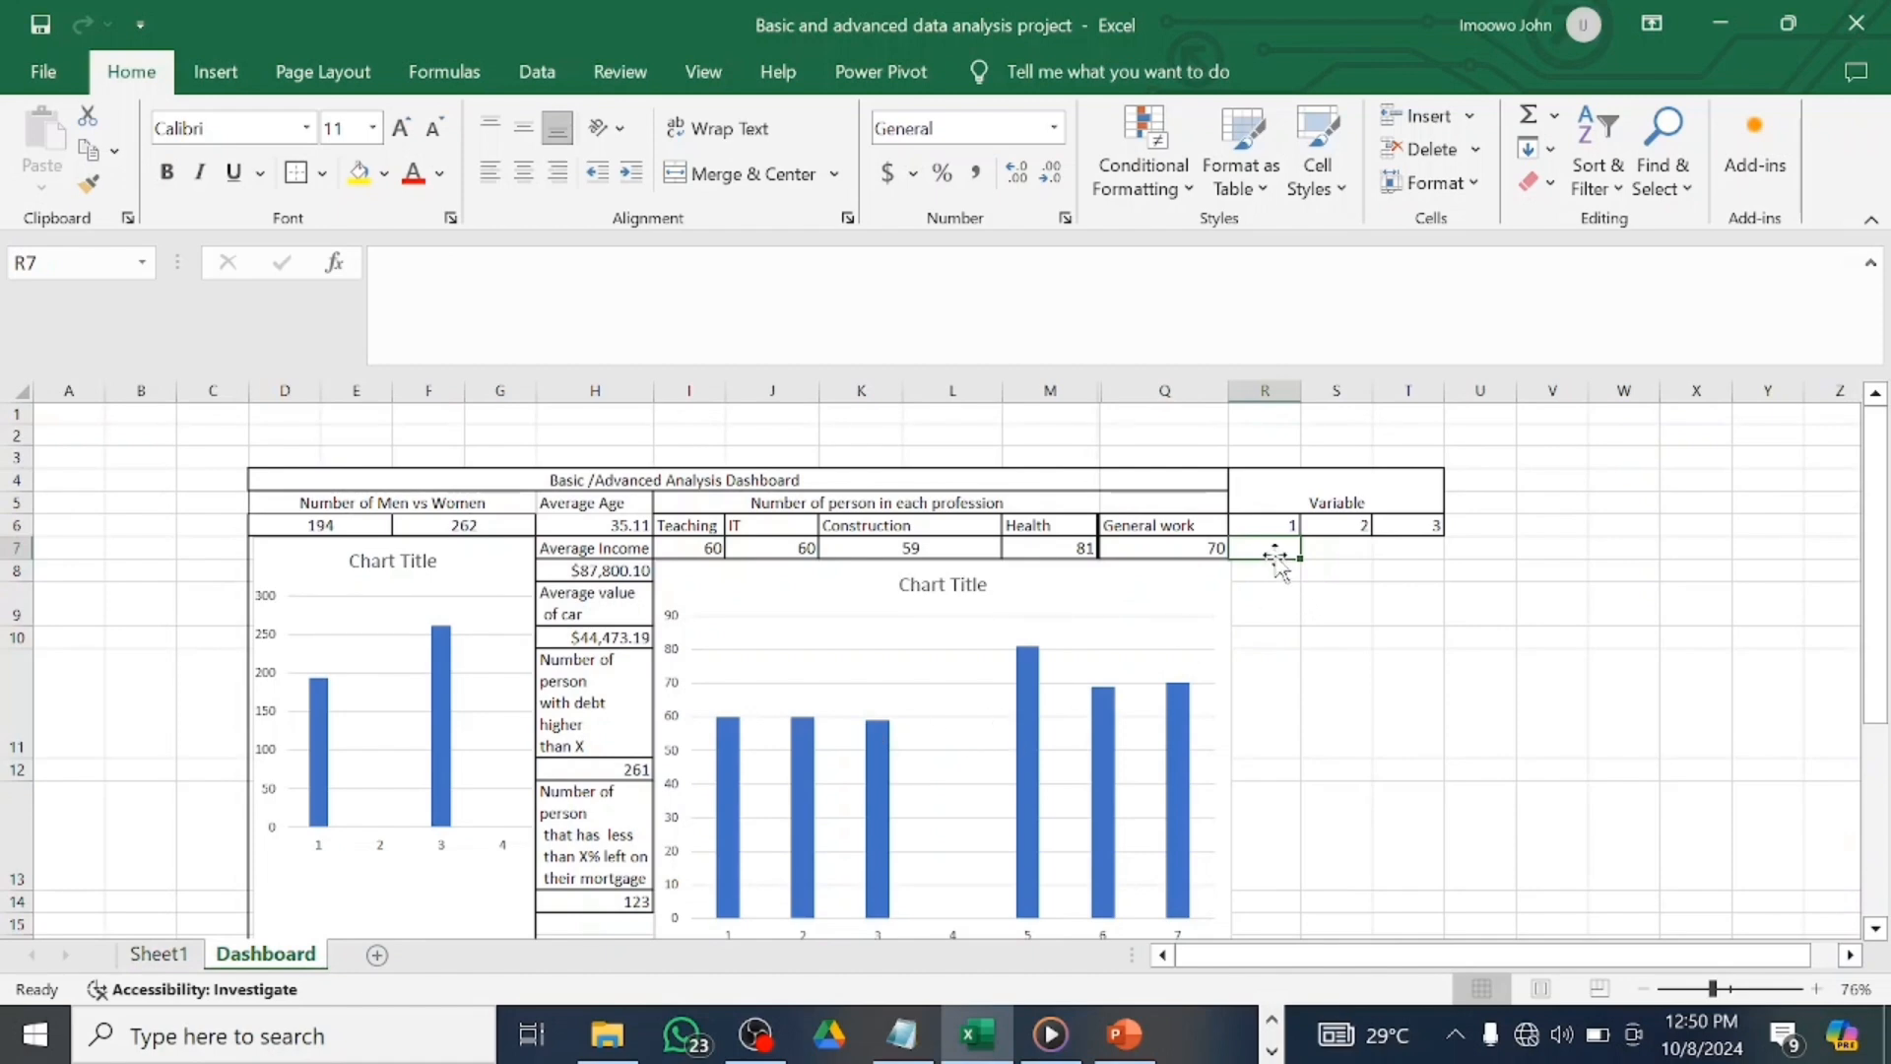
pyautogui.click(157, 954)
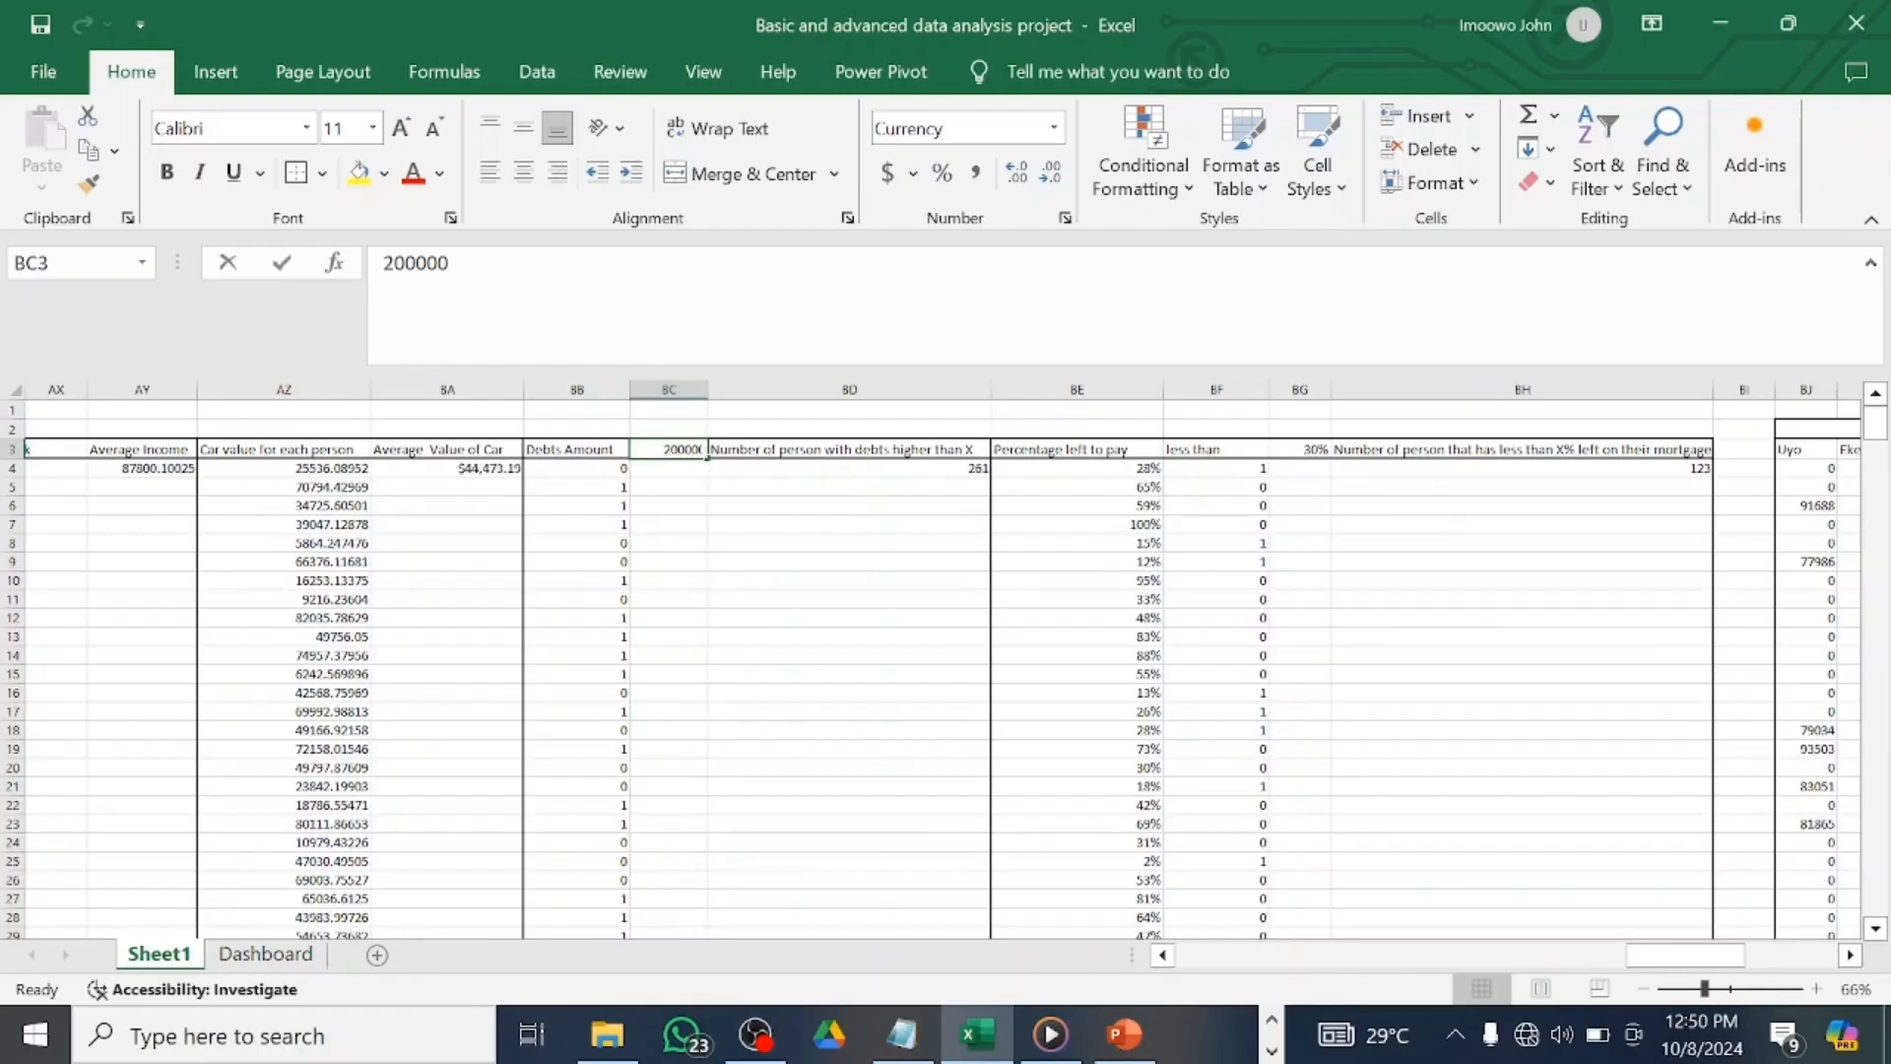
# Link Sheet1's debt threshold BC3 to Dashboard cell R7 with a formula.
pyautogui.write('=')
pyautogui.click(290, 957)
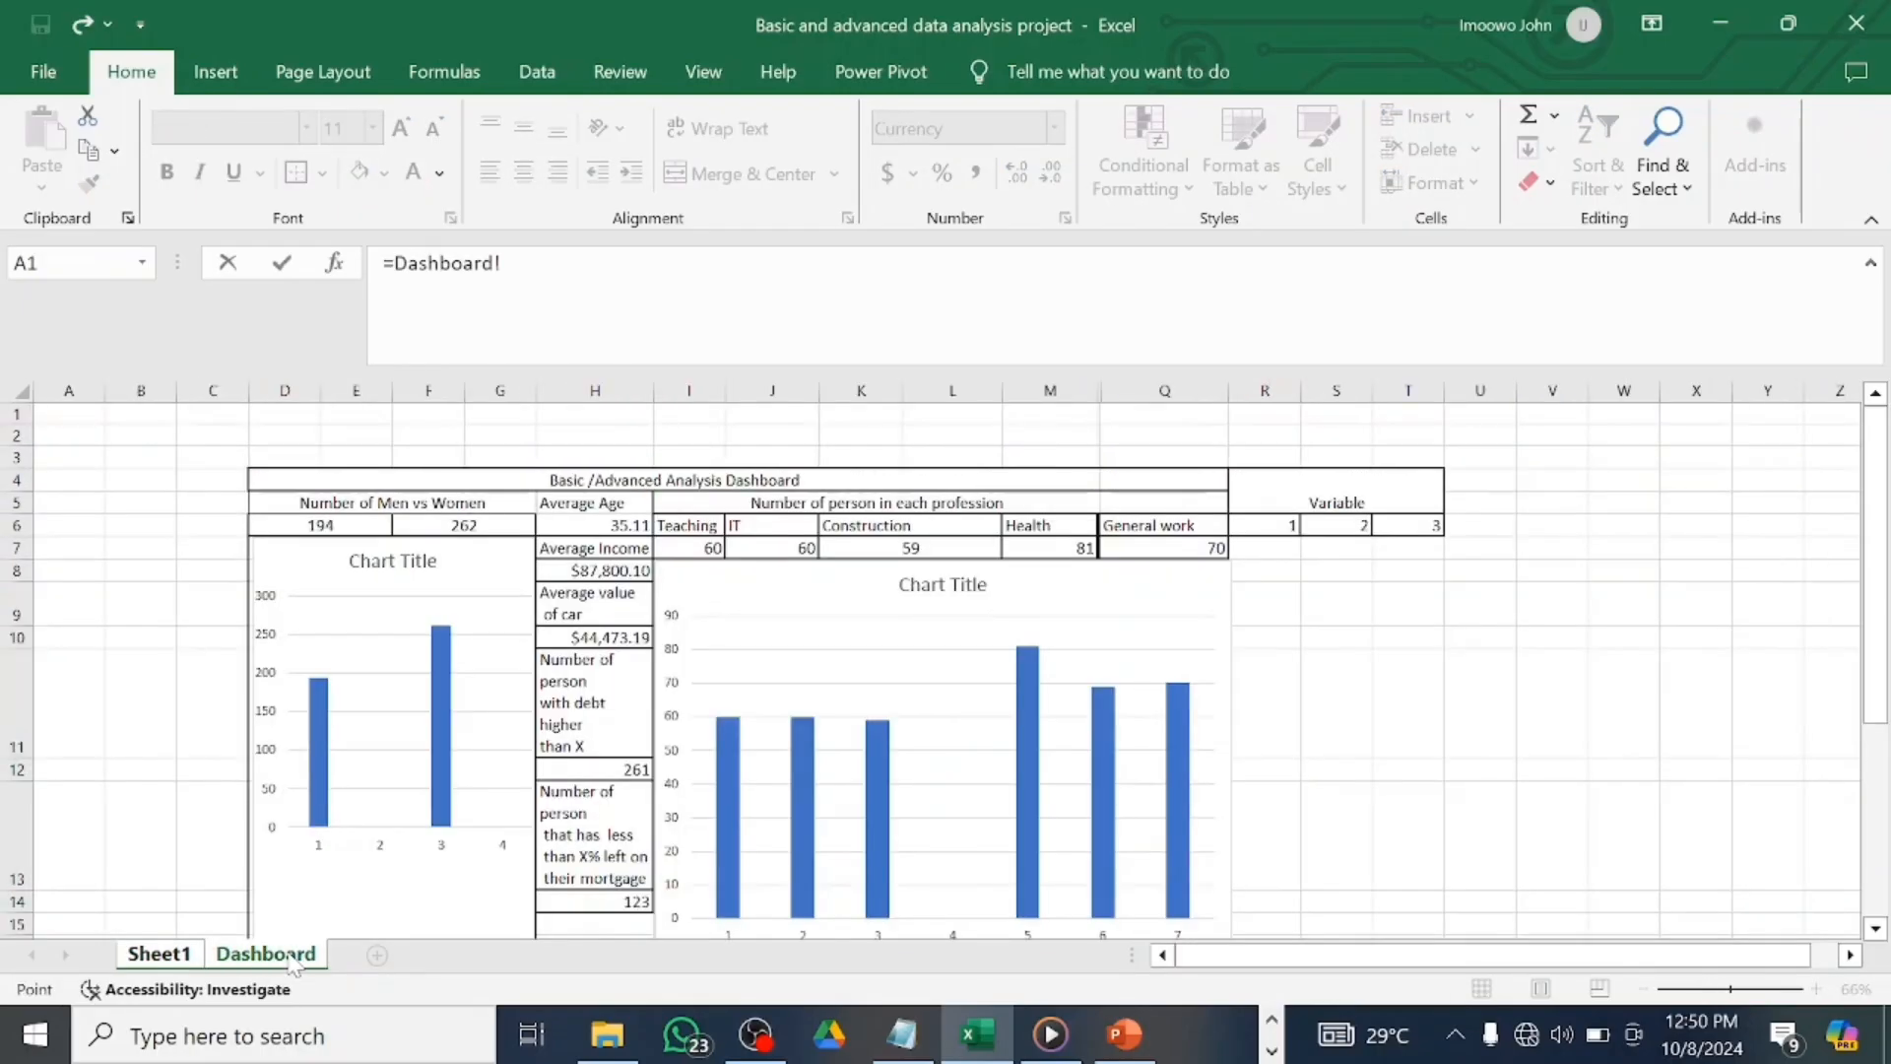
pyautogui.click(1258, 547)
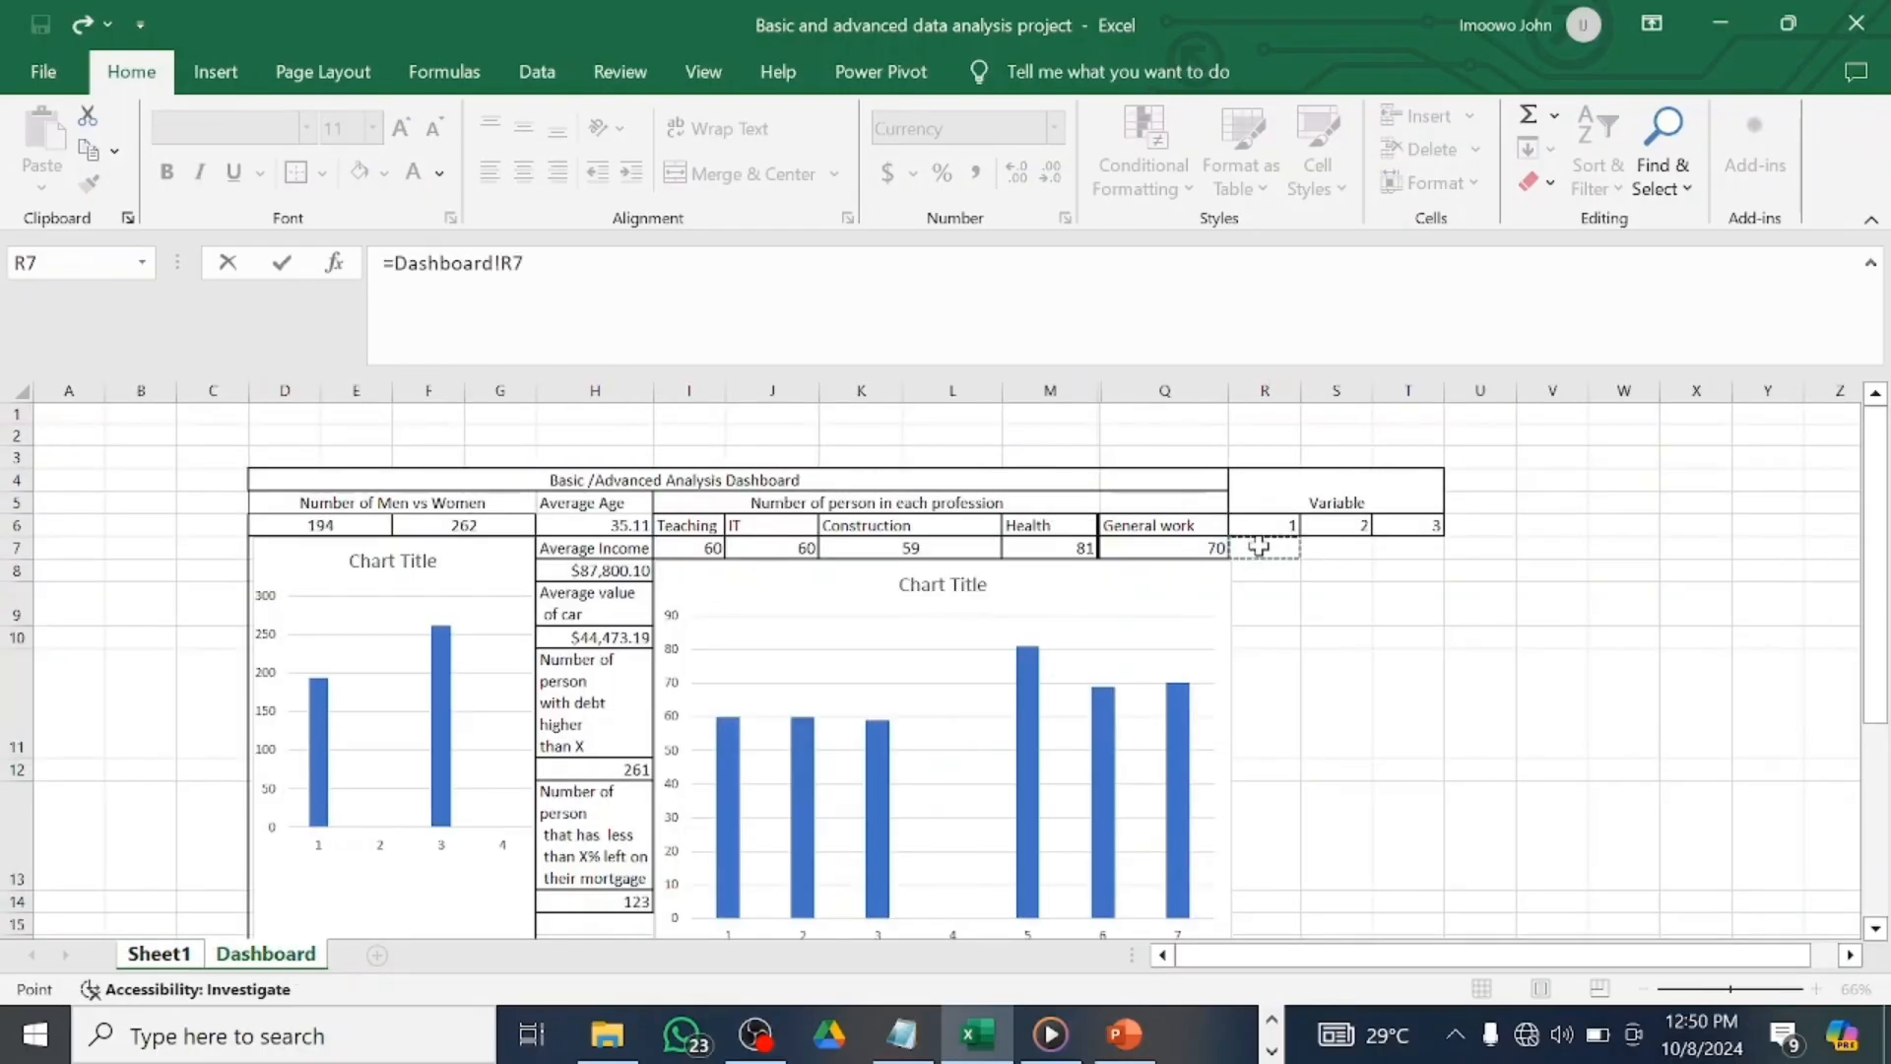
pyautogui.press('Return')
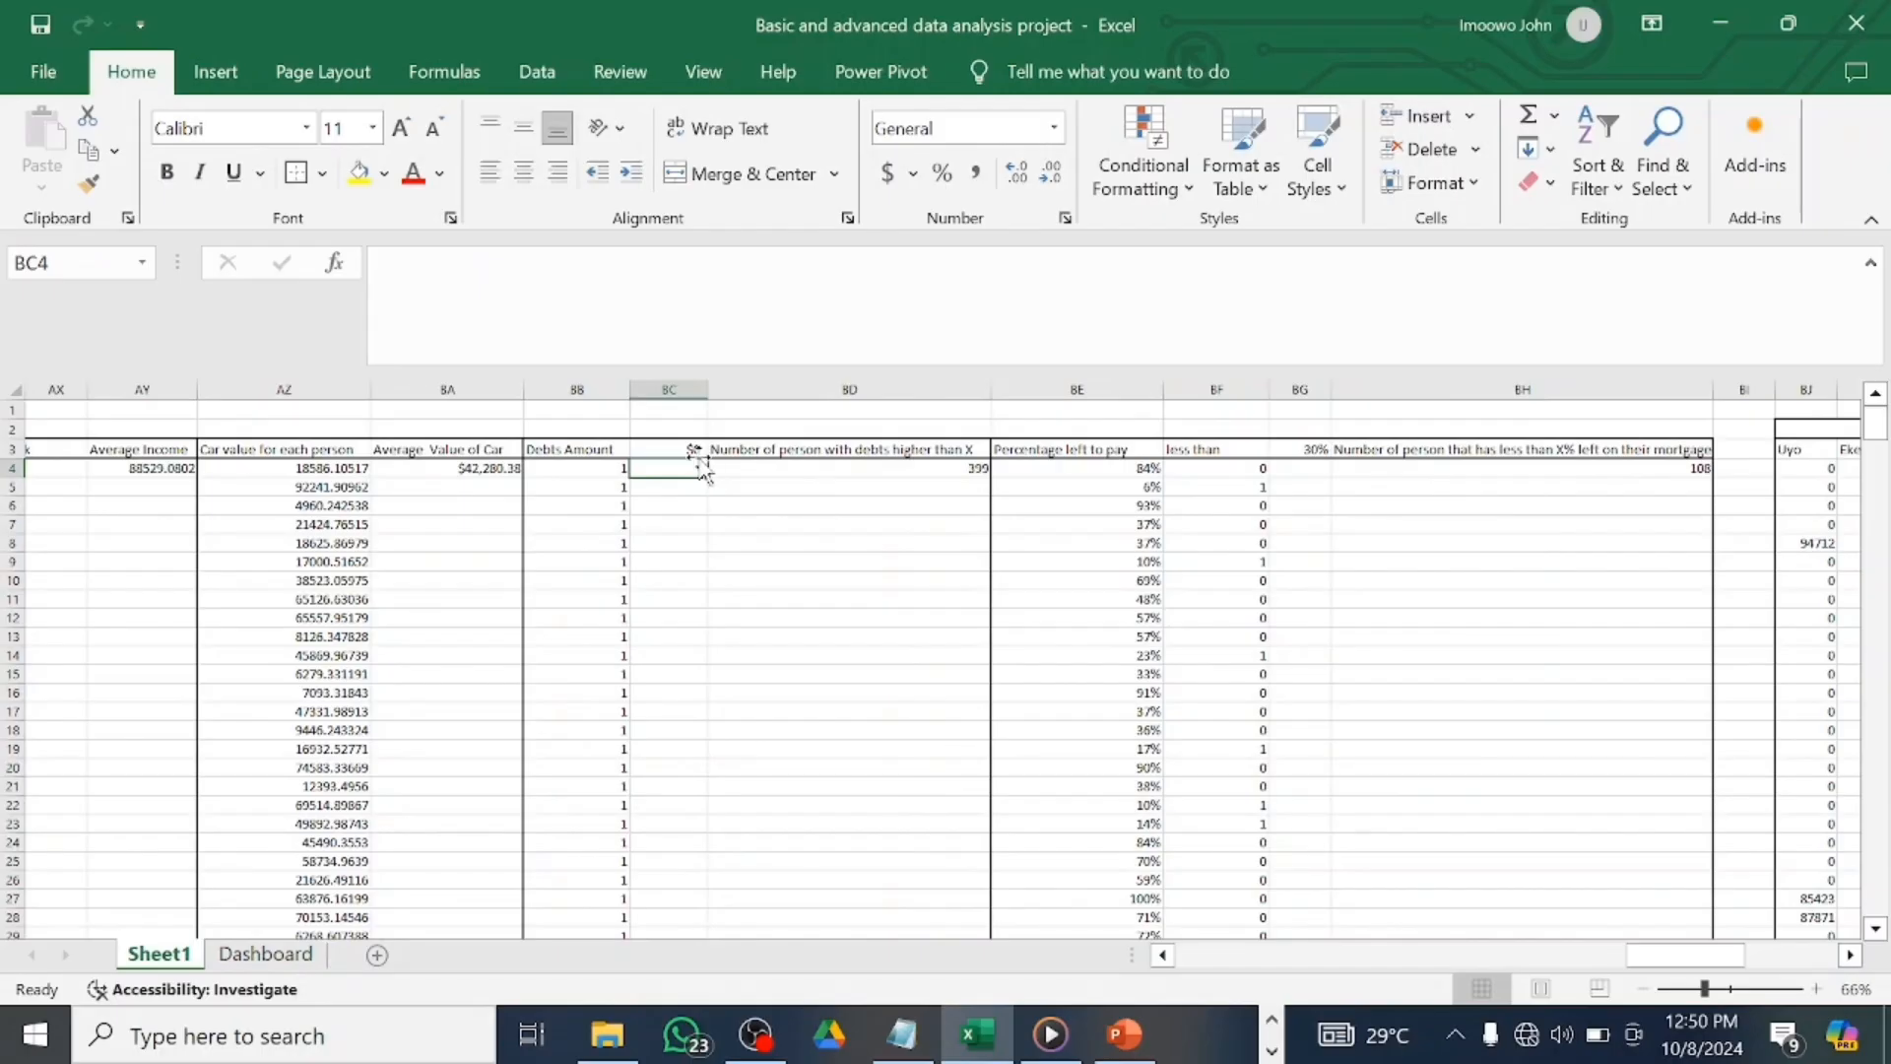
# Enter 300000 in Dashboard cell R7, then change it to 400000.
pyautogui.click(266, 953)
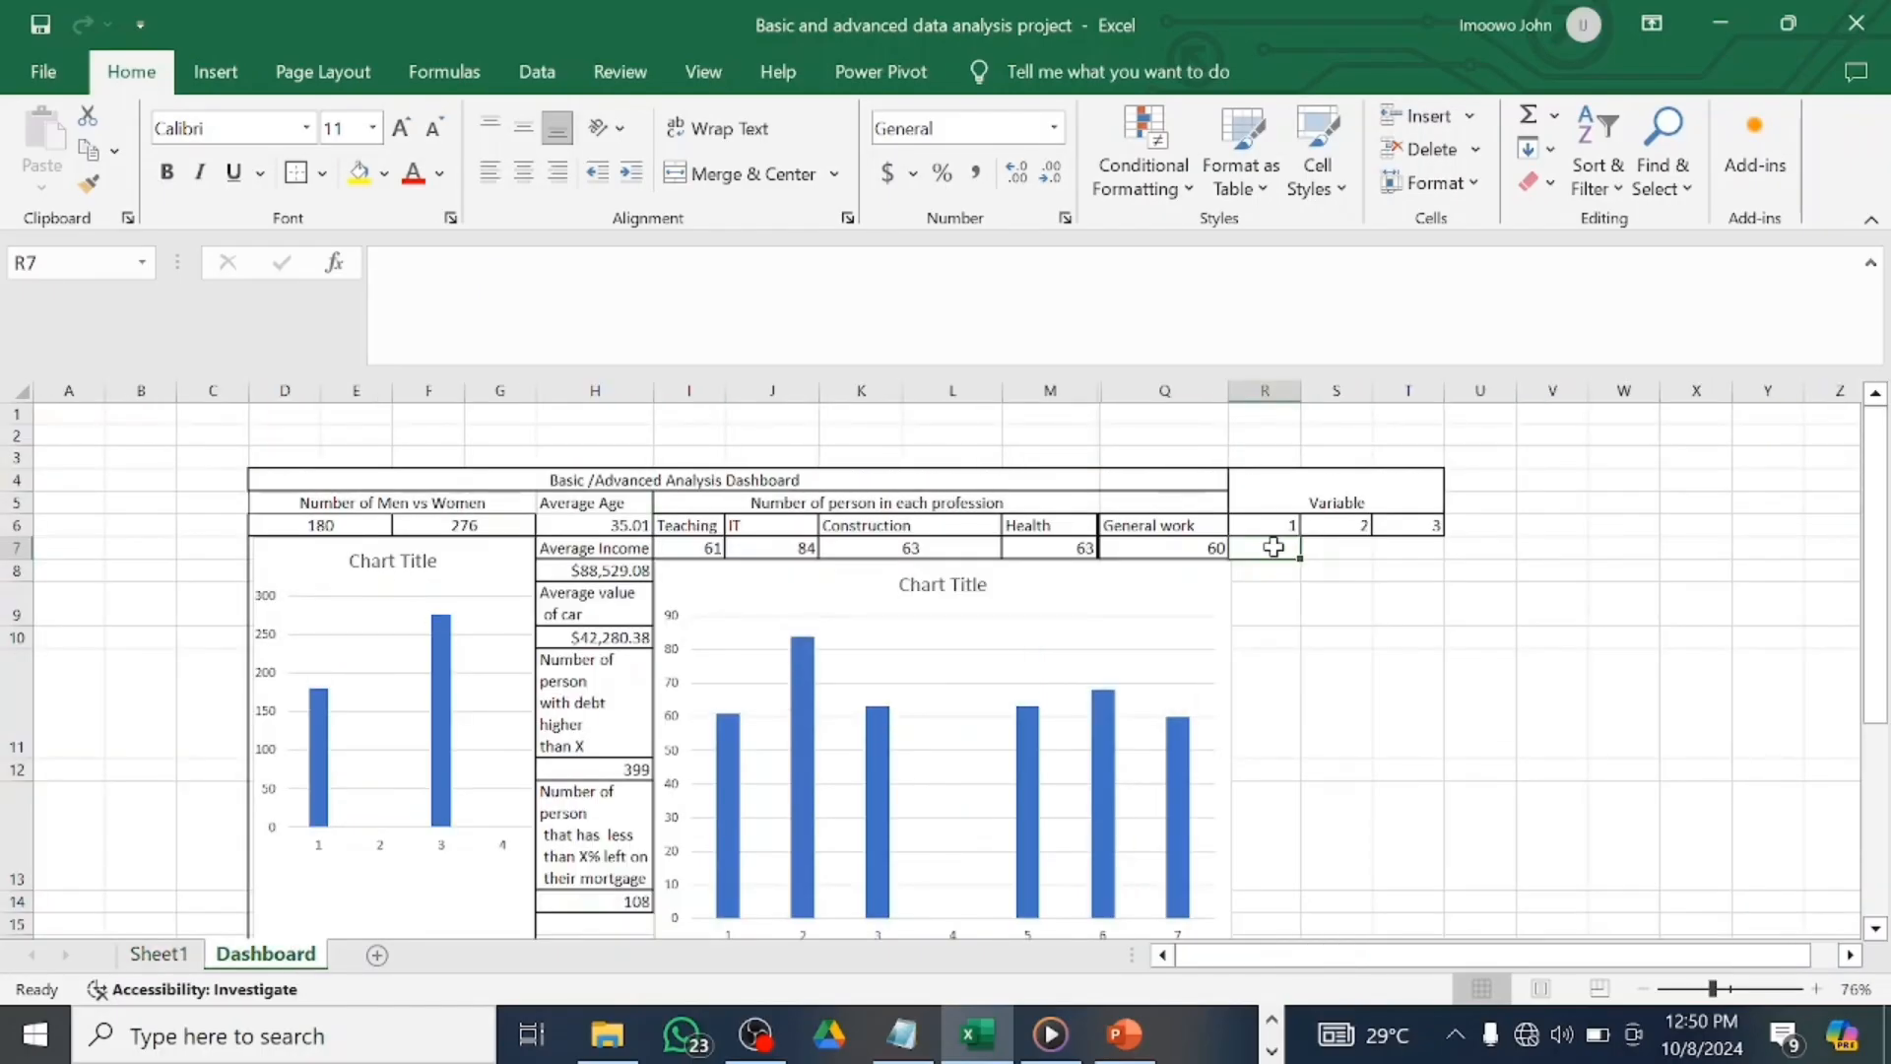
pyautogui.write('300')
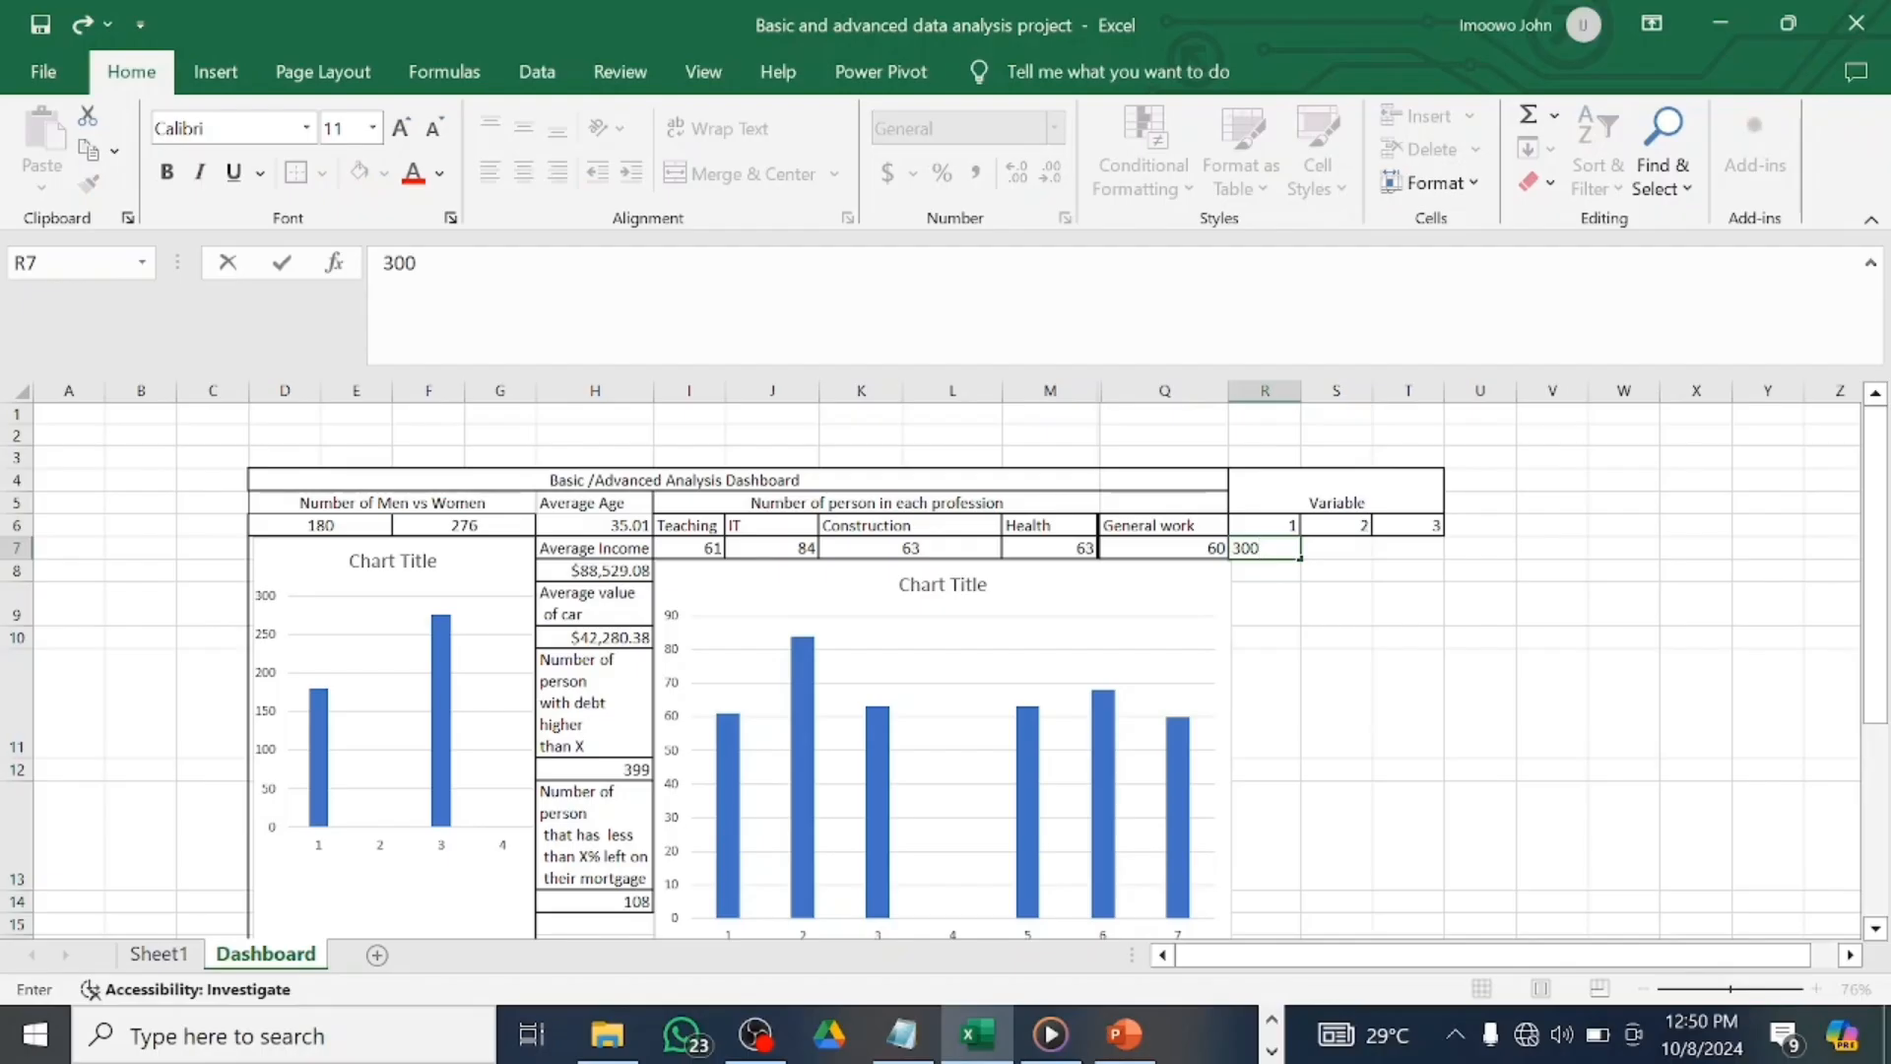
pyautogui.write('000')
pyautogui.press('Return')
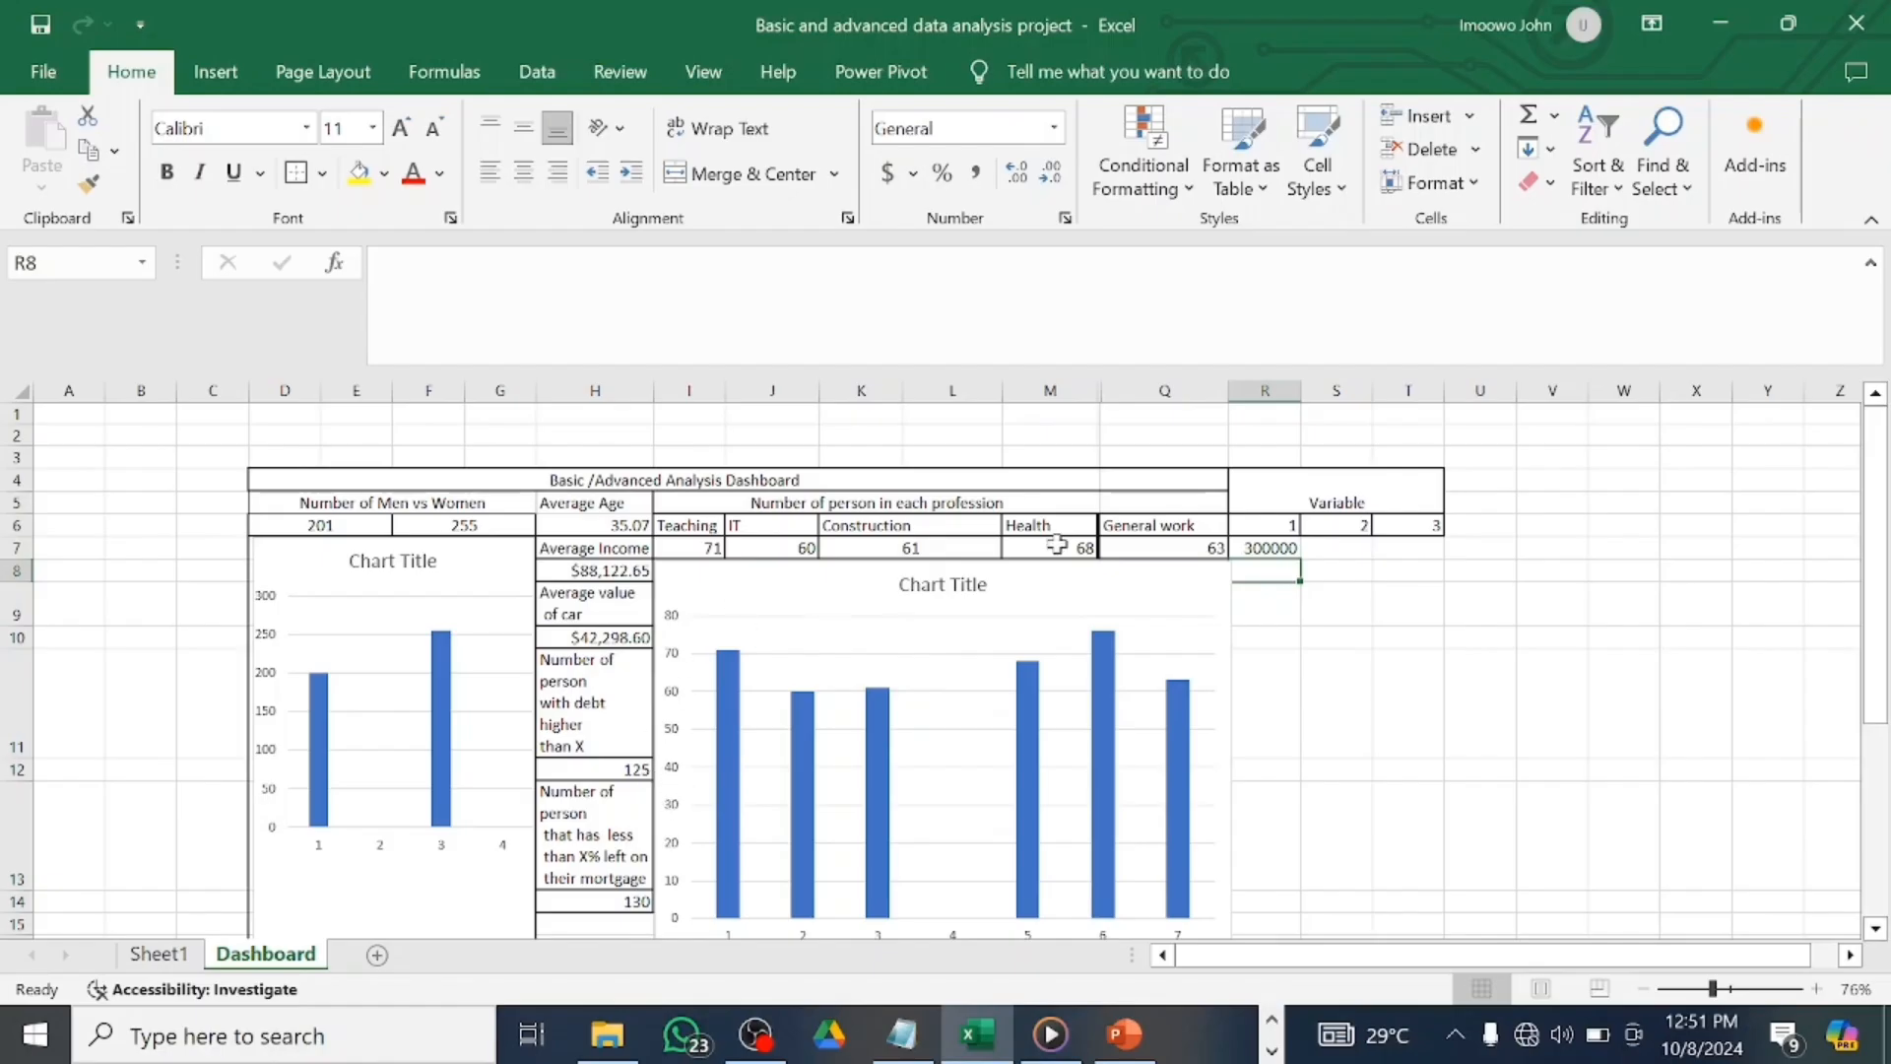
pyautogui.click(1324, 548)
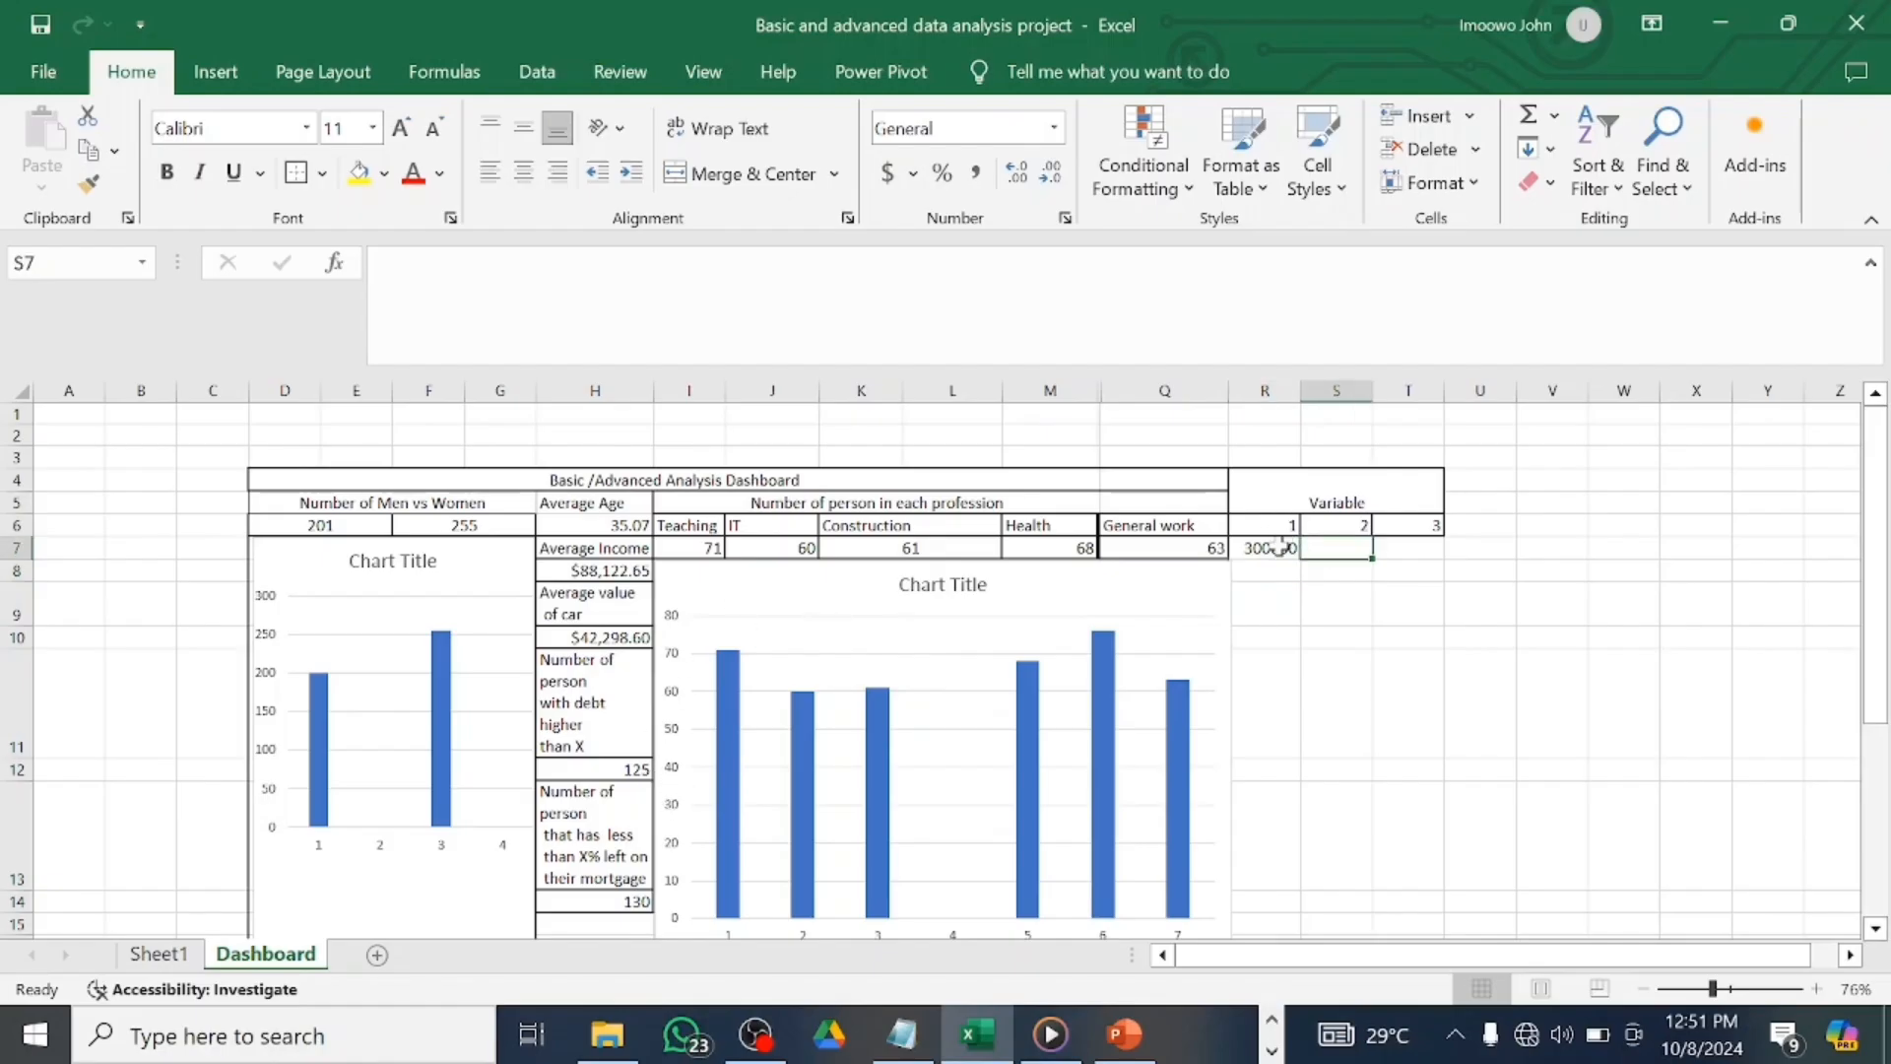
pyautogui.click(1278, 547)
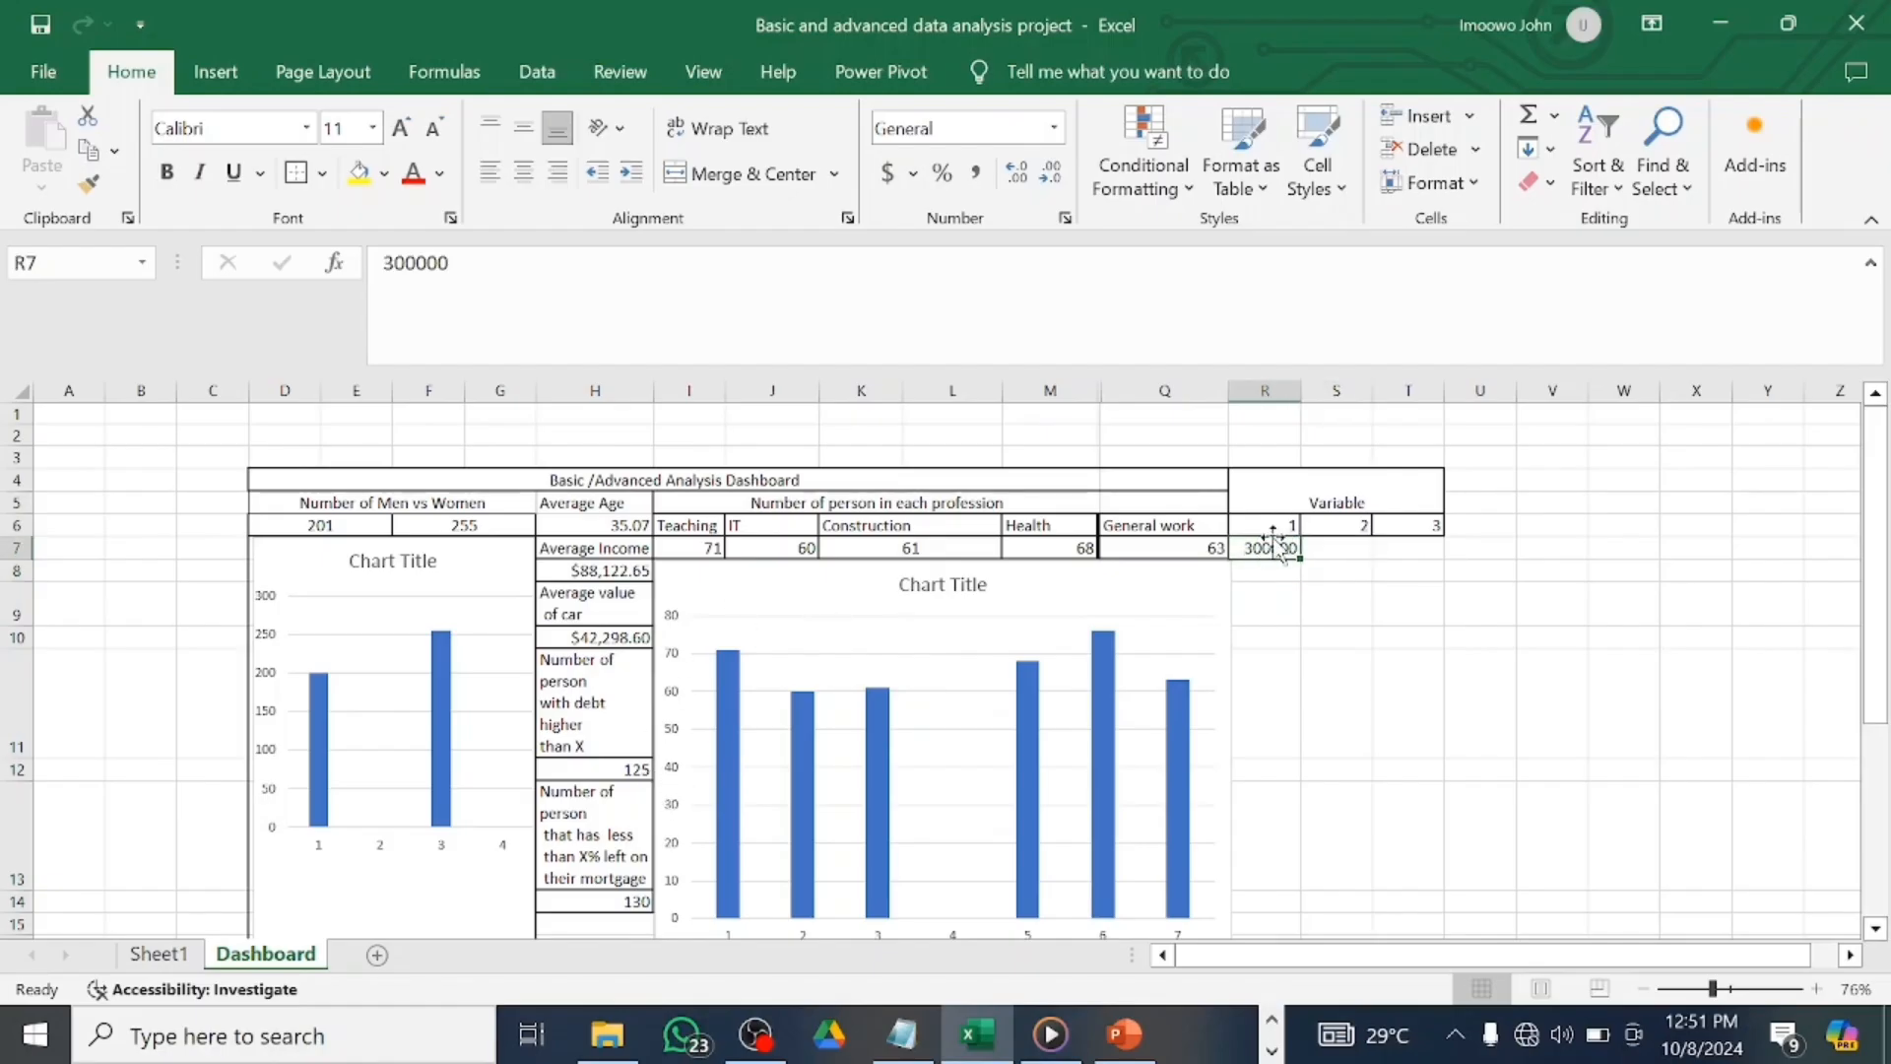
pyautogui.write('4')
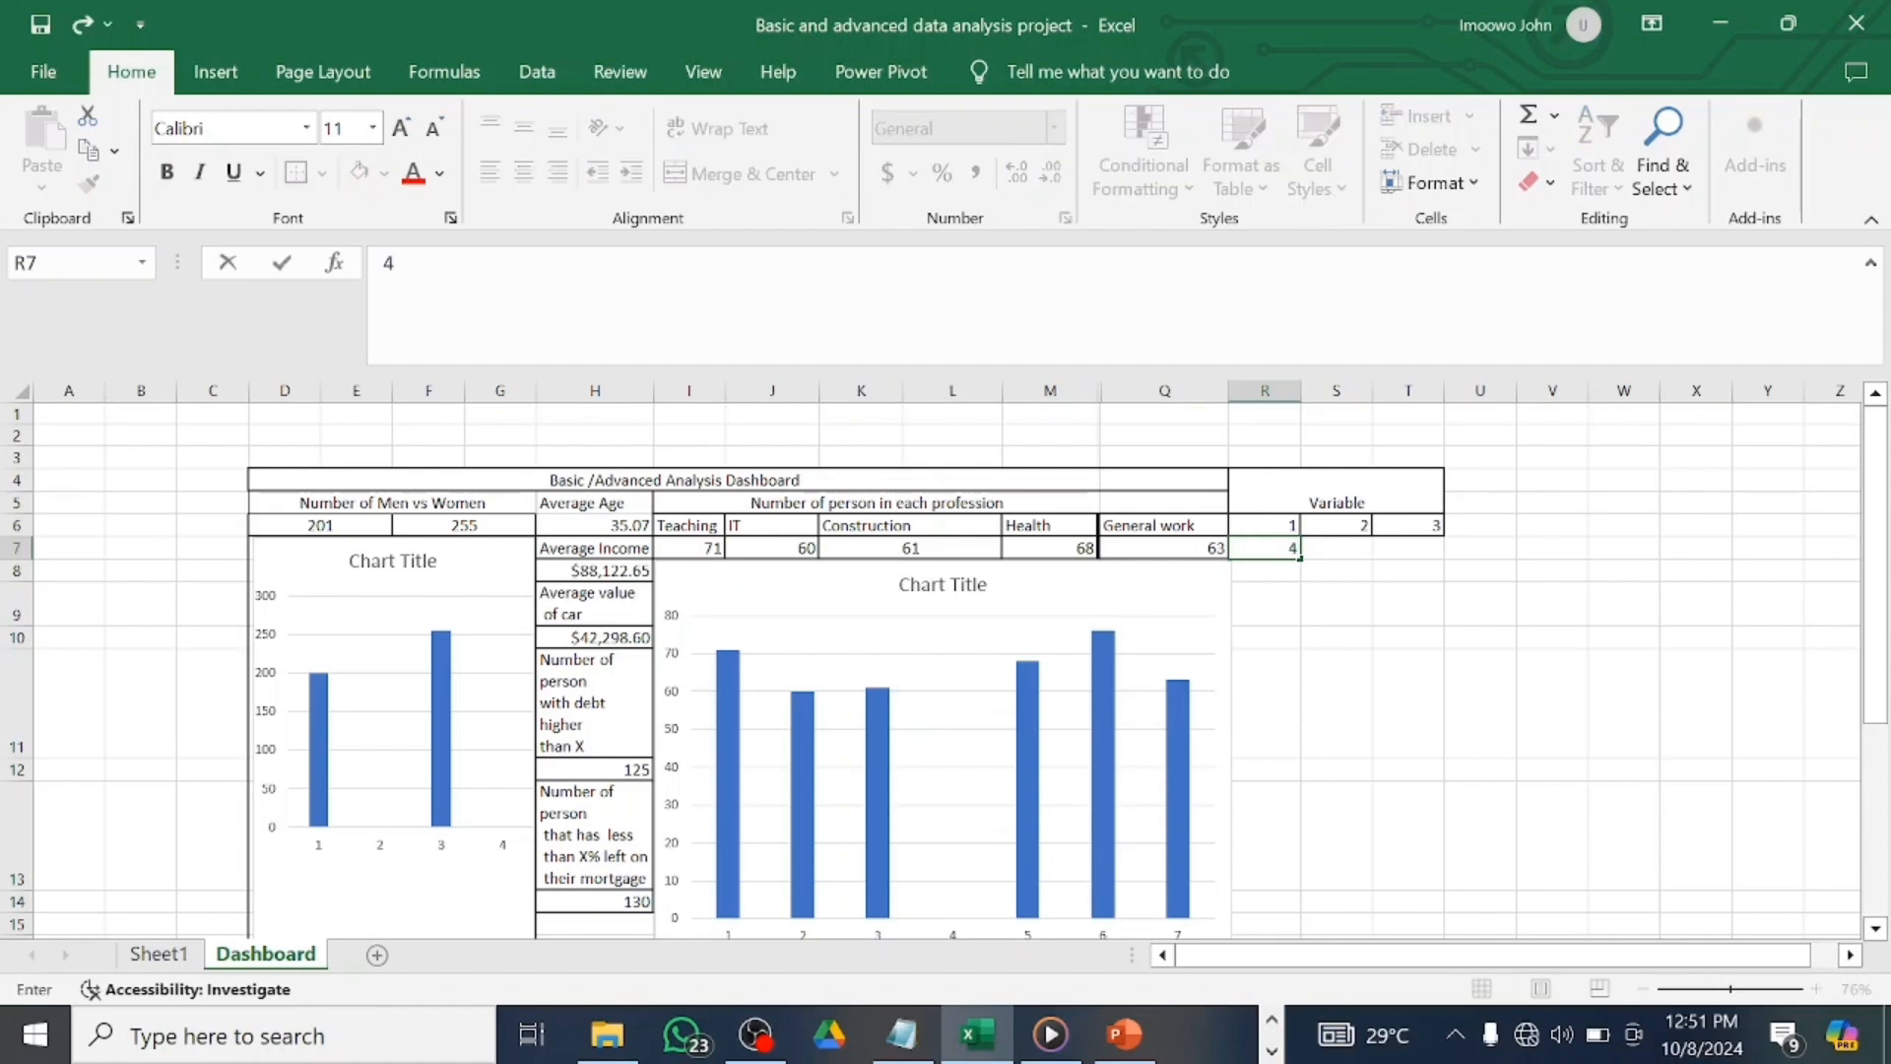
pyautogui.write('00000')
pyautogui.press('Return')
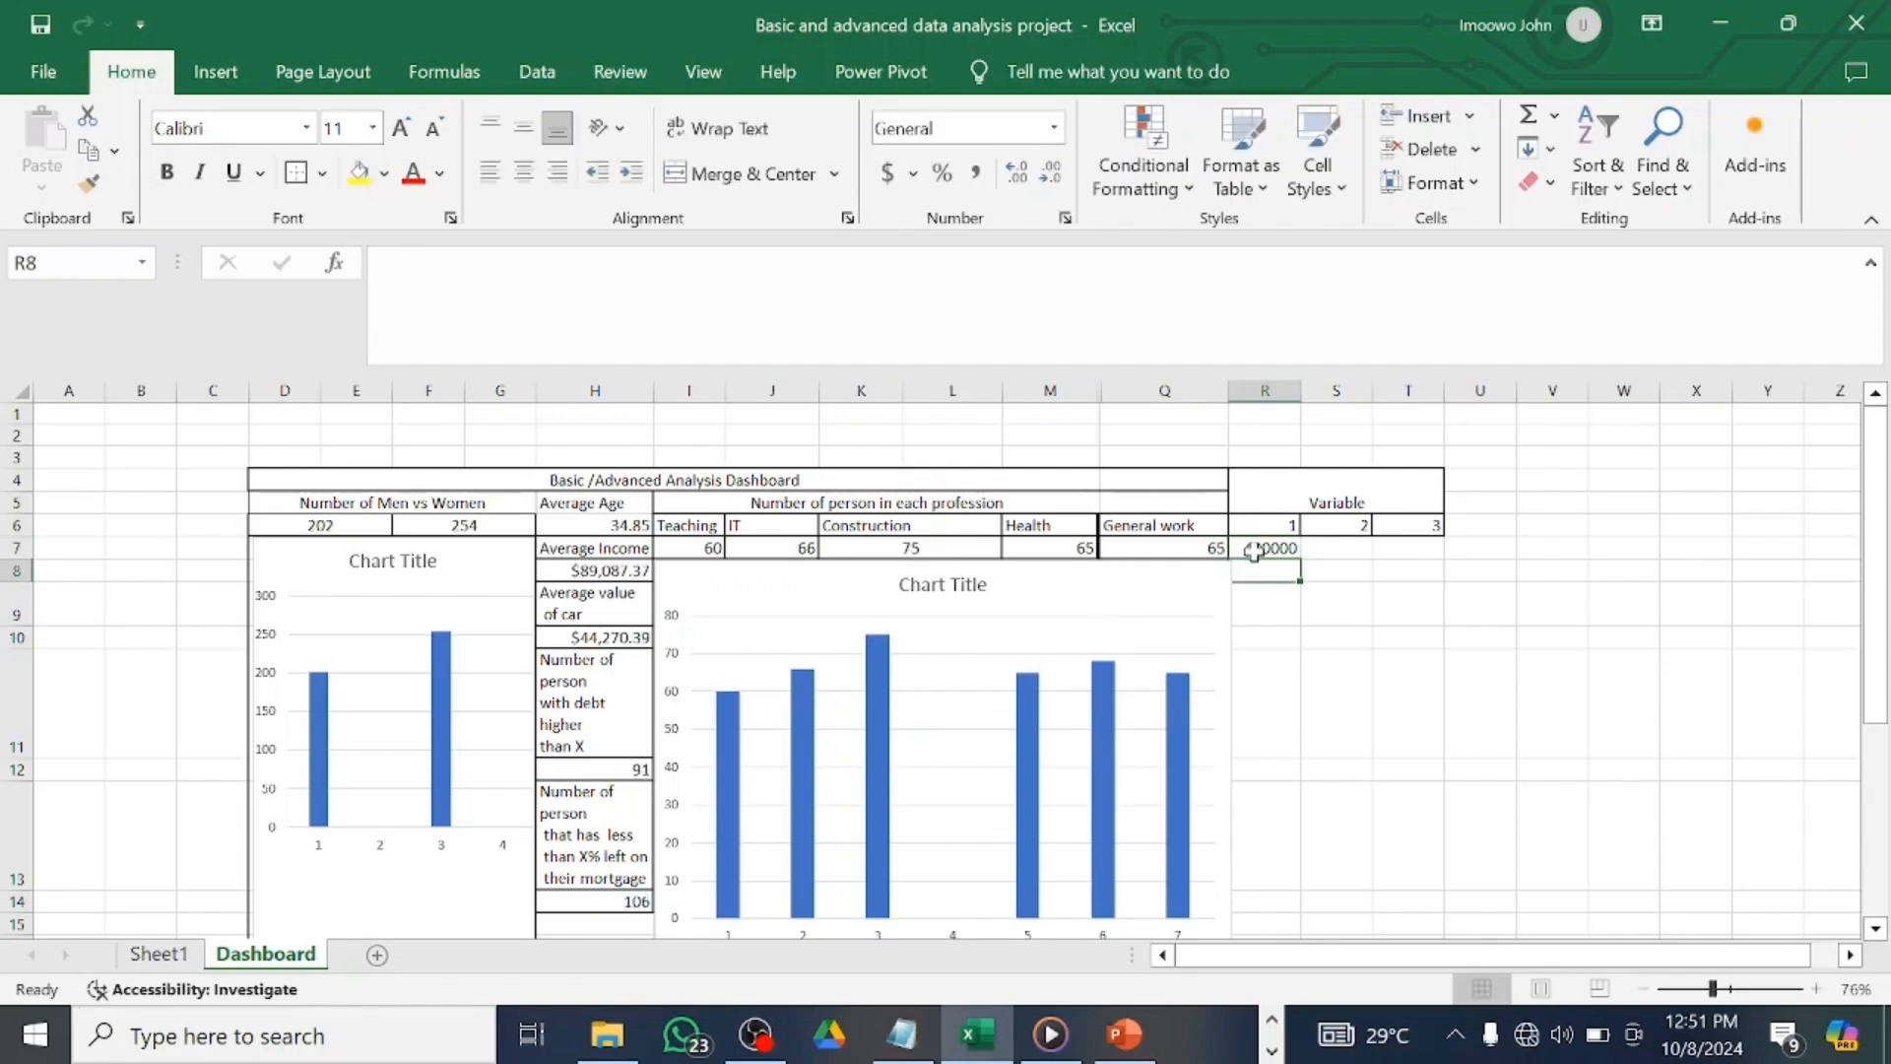
pyautogui.click(1364, 546)
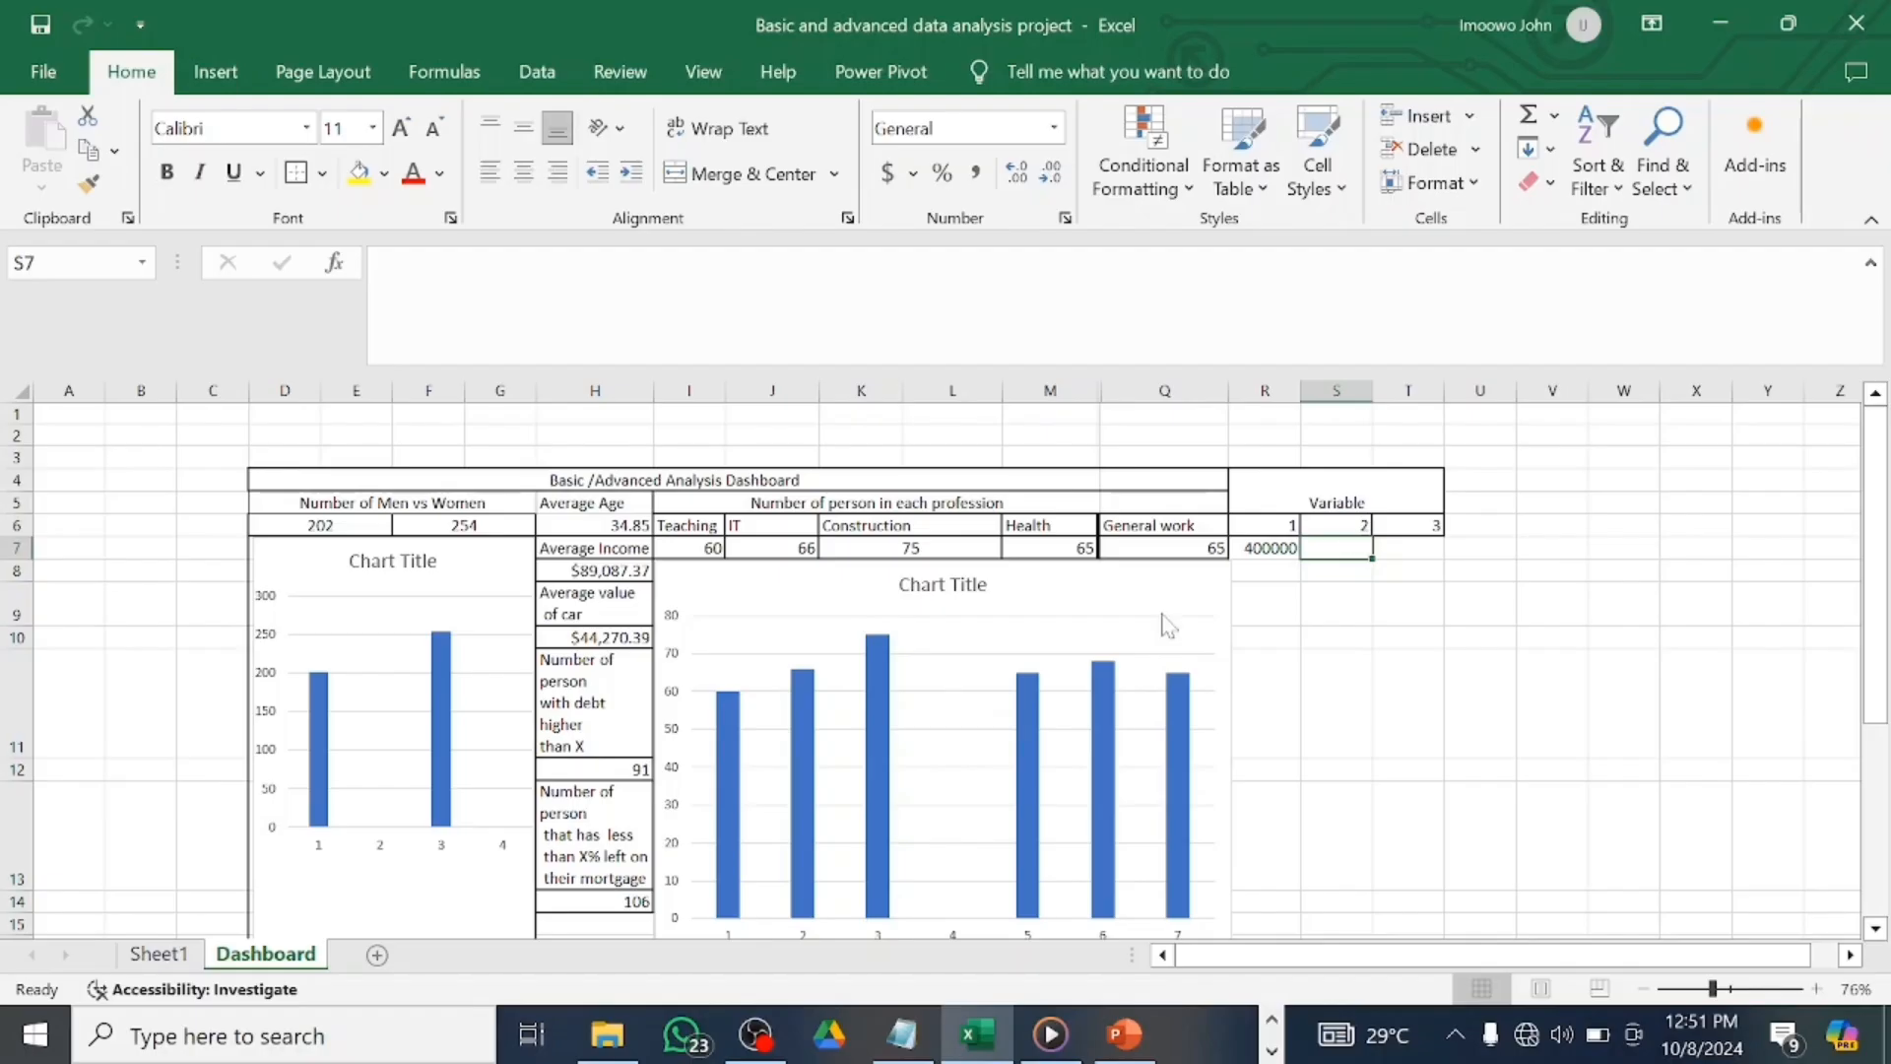
# Replace Sheet1's 30% mortgage threshold in BG3 with a link to Dashboard cell S7.
pyautogui.click(157, 954)
pyautogui.hscroll(3, 737, 773)
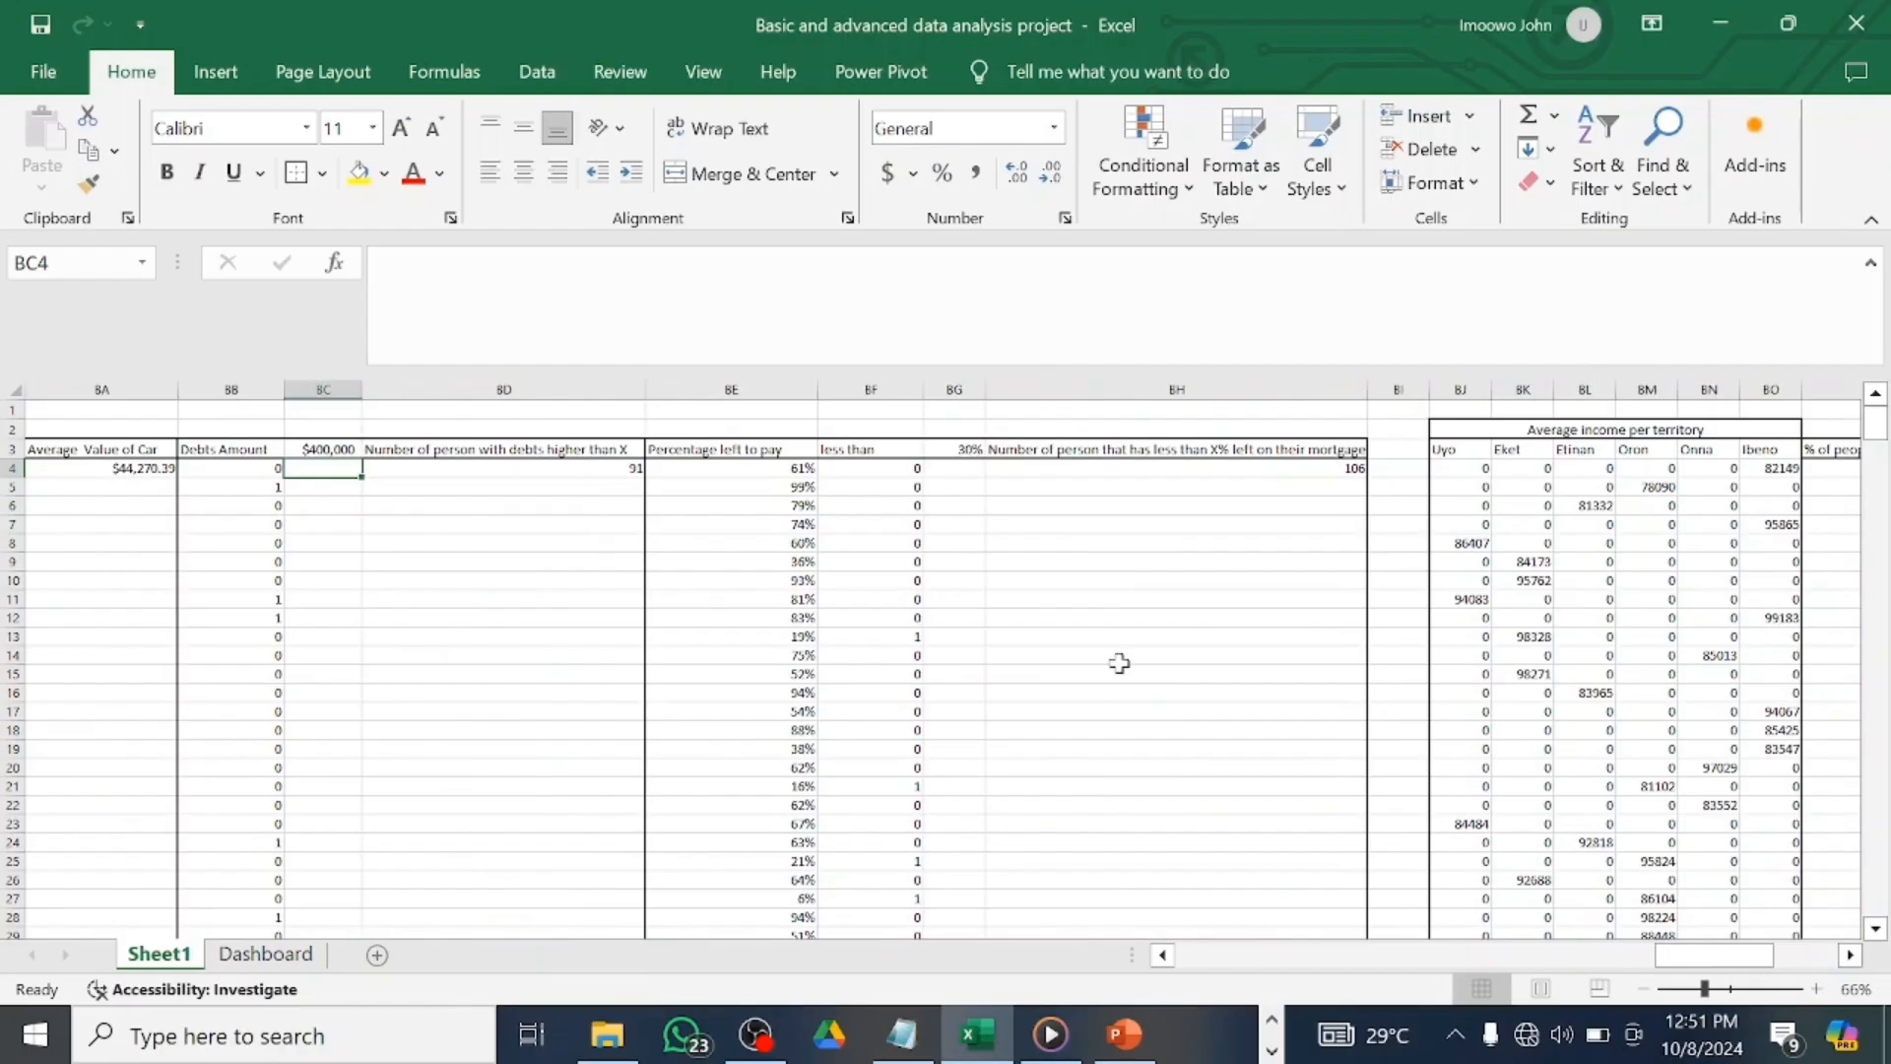
pyautogui.click(1718, 991)
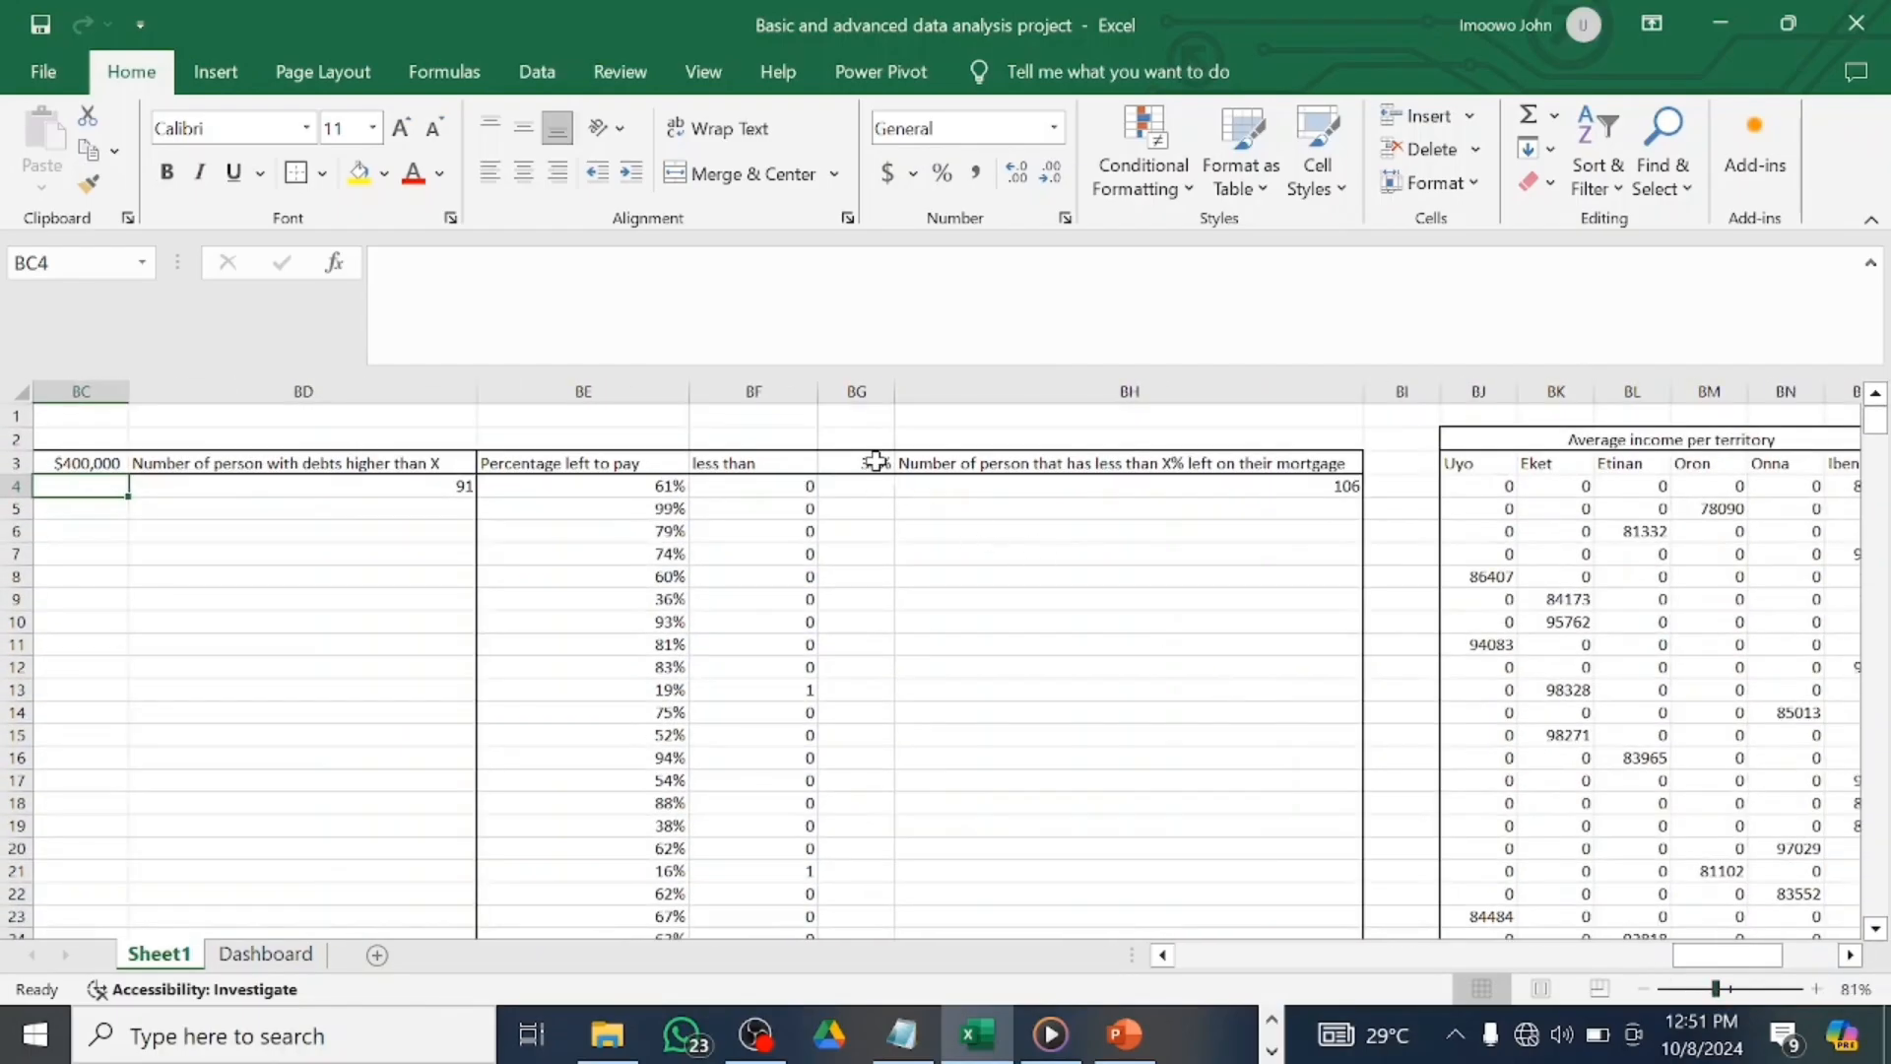
pyautogui.click(875, 461)
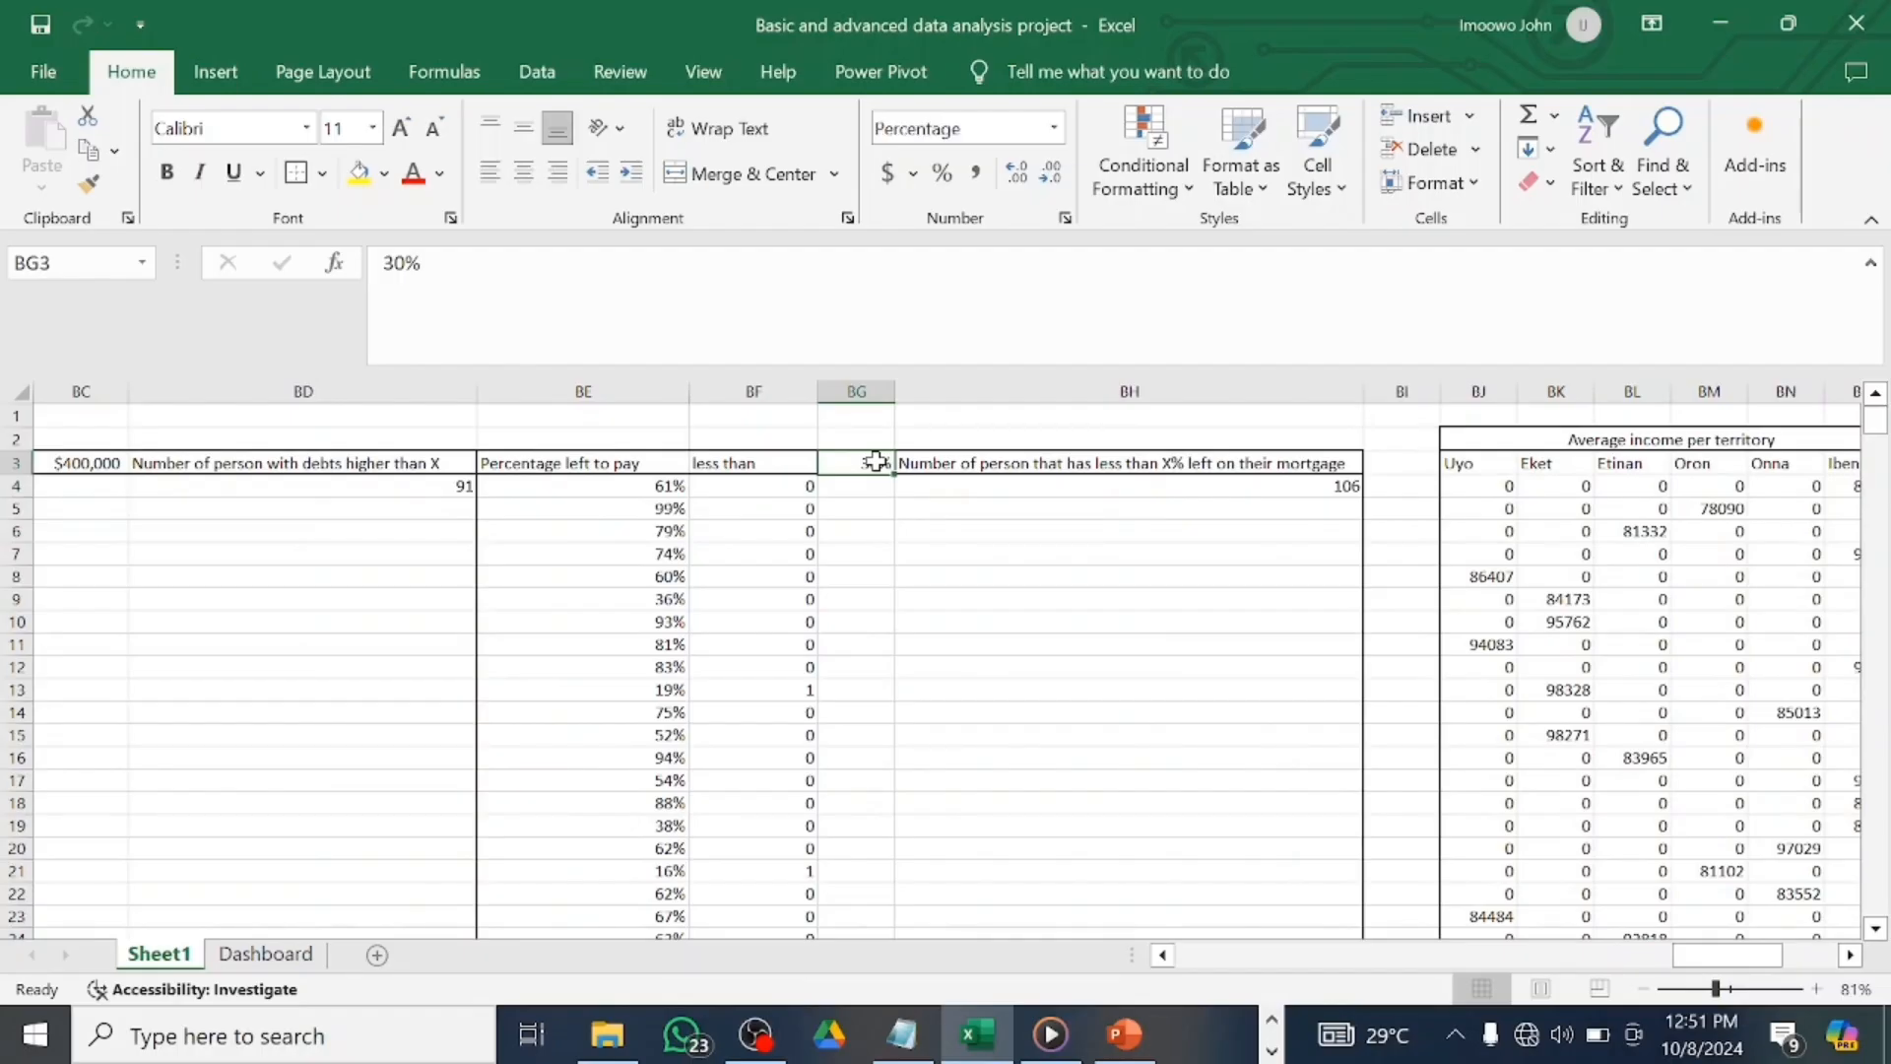
pyautogui.write('=')
pyautogui.click(268, 955)
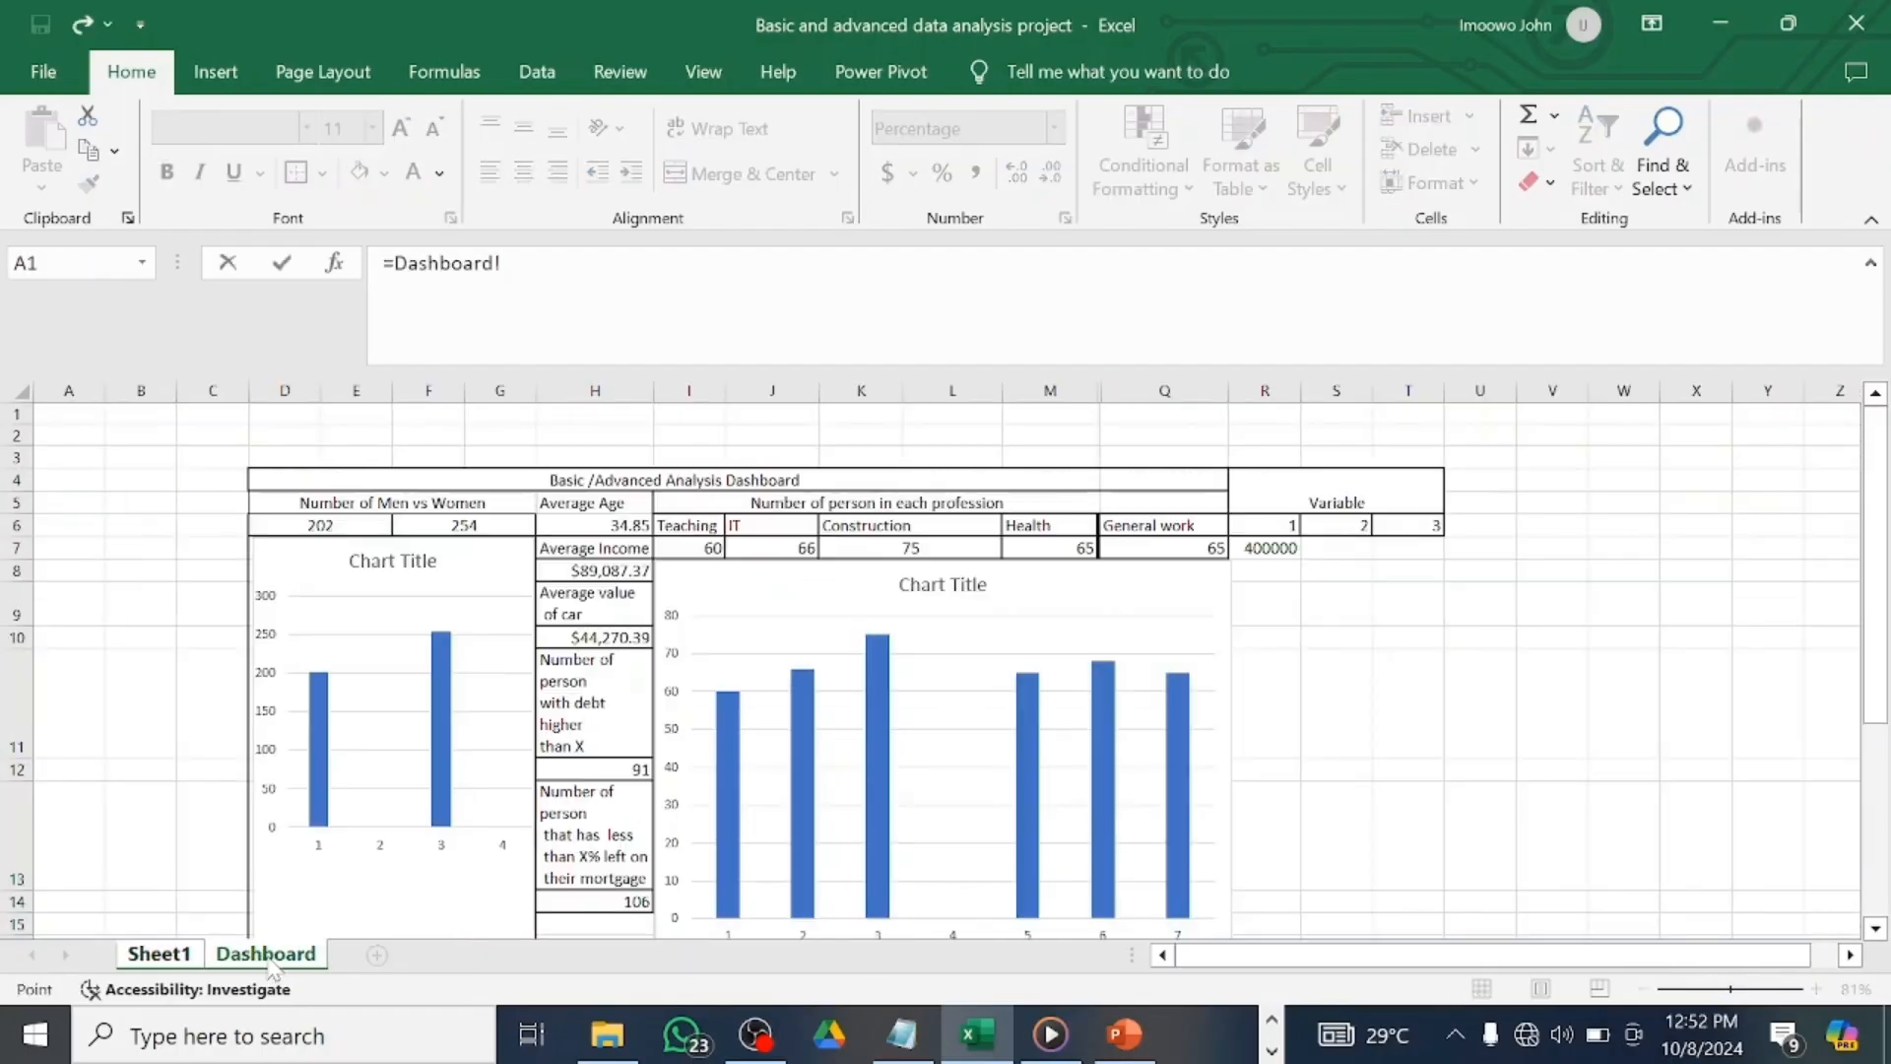
pyautogui.click(1353, 547)
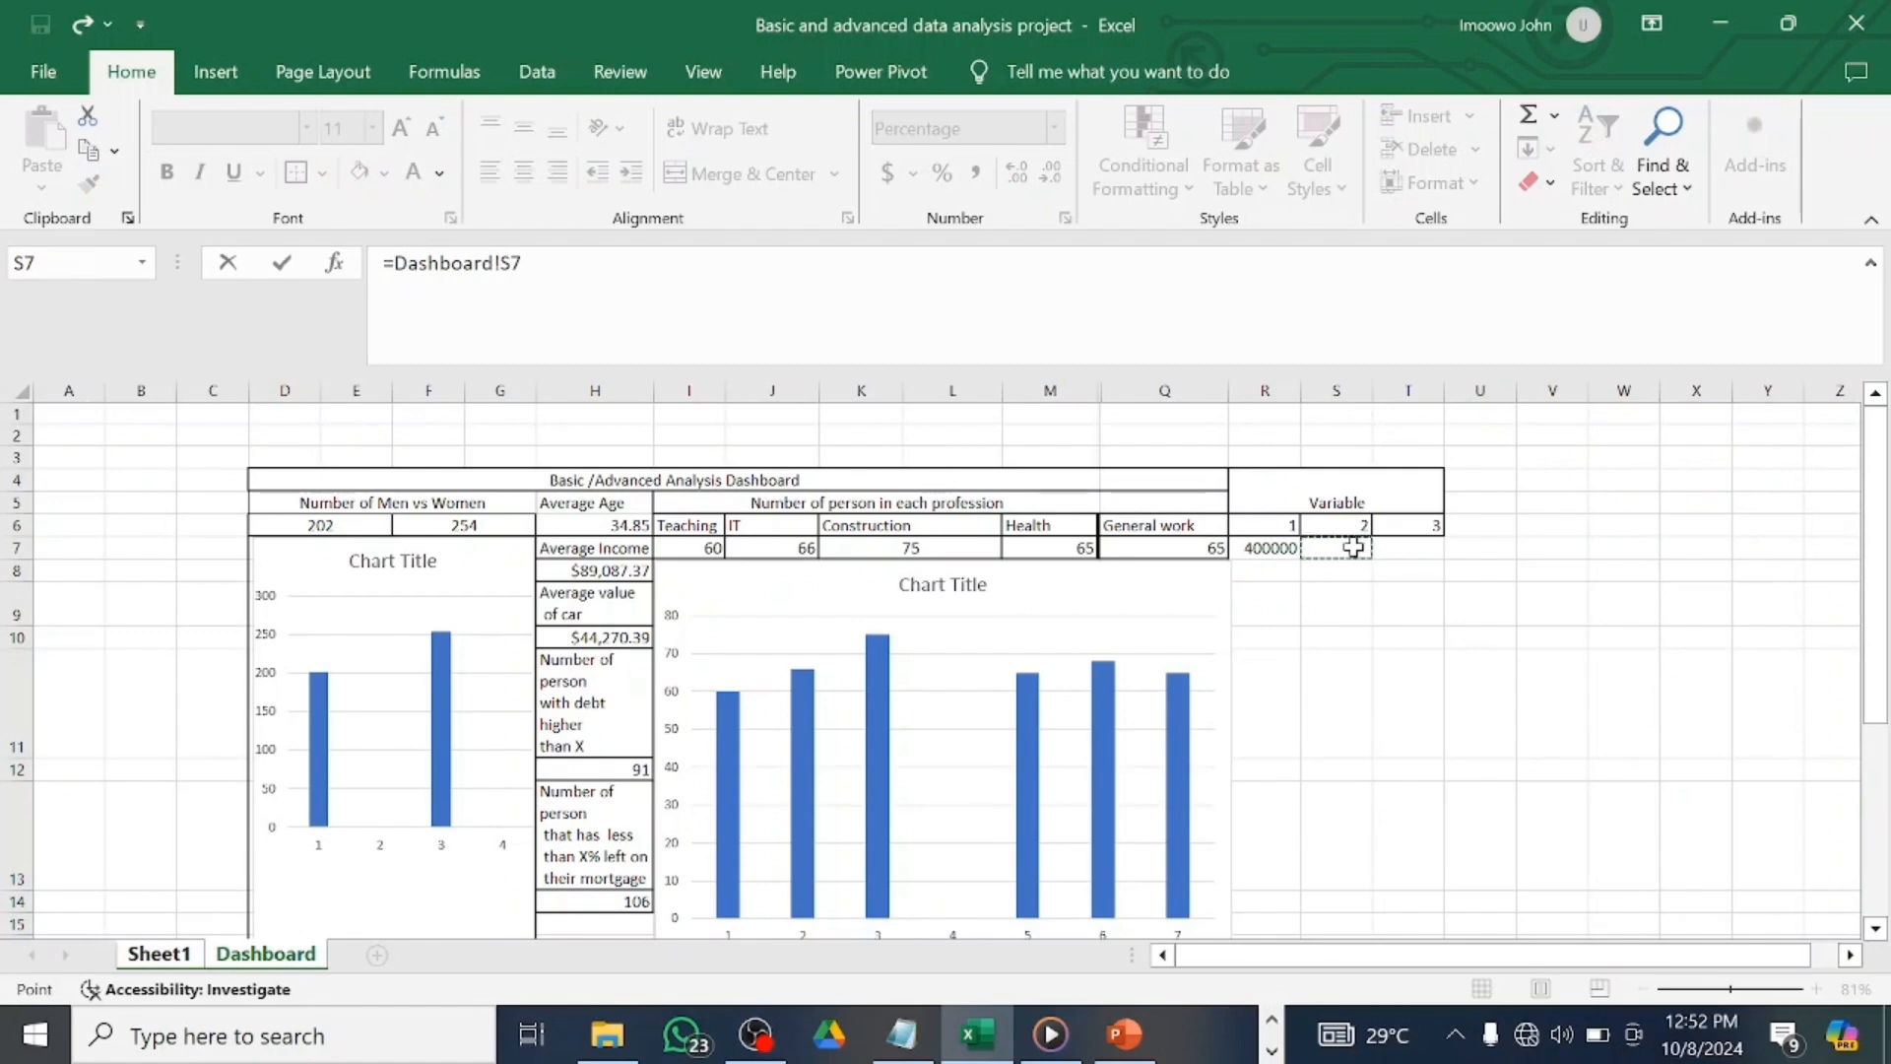
pyautogui.press('Return')
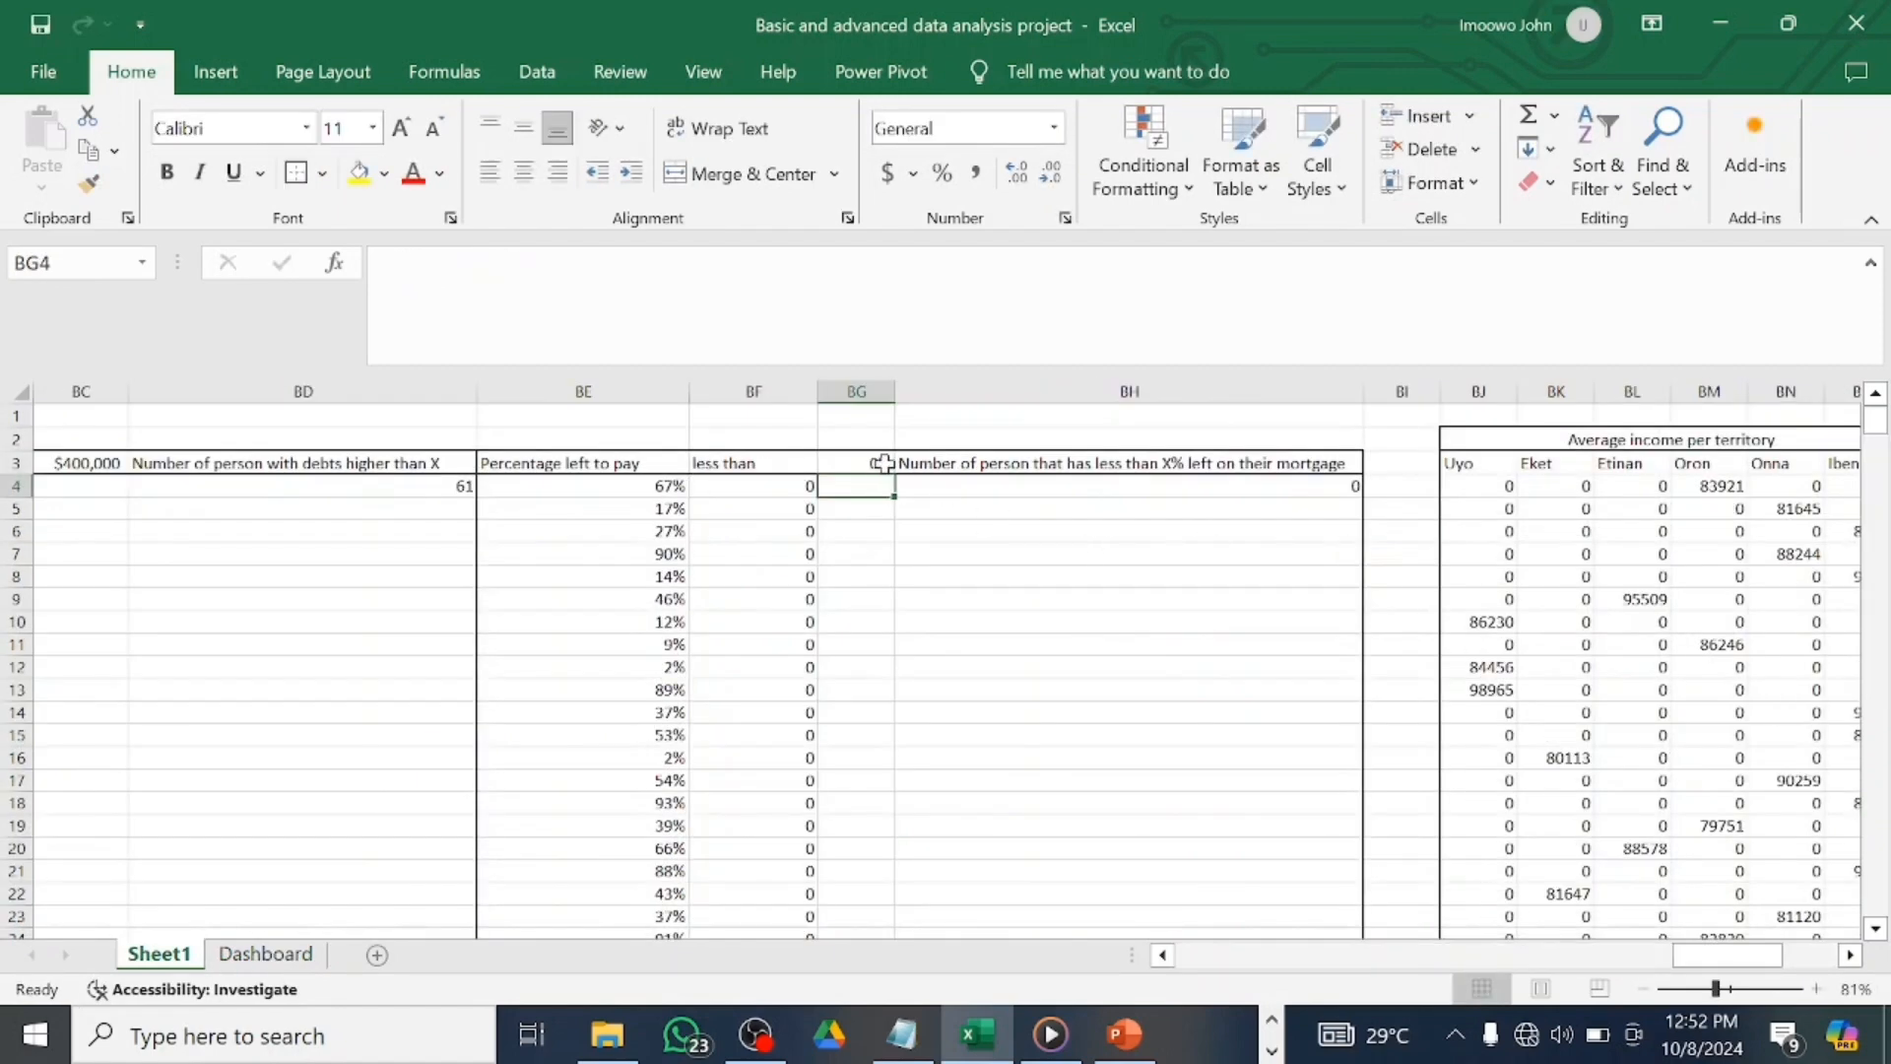
pyautogui.click(313, 952)
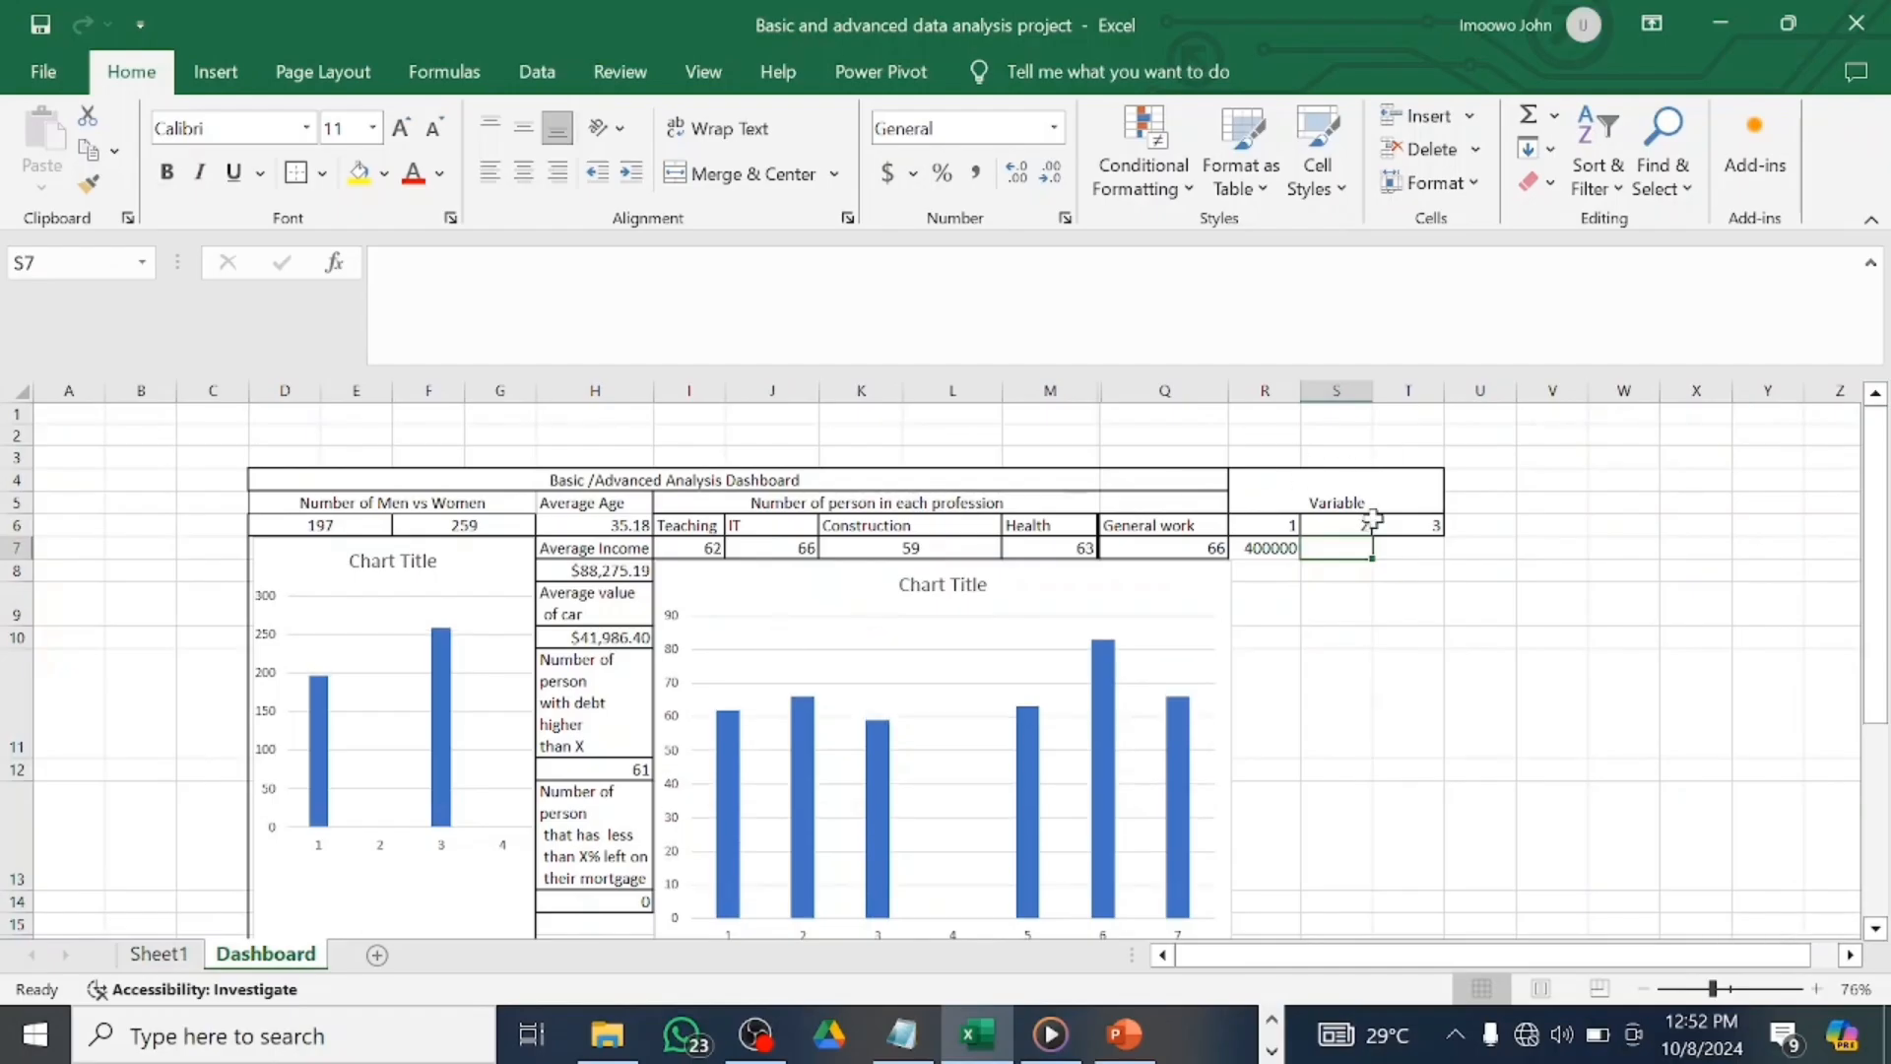
# Enter 40 in S7, format it as a percentage, and correct 4000% to 40%.
pyautogui.write('40')
pyautogui.press('Return')
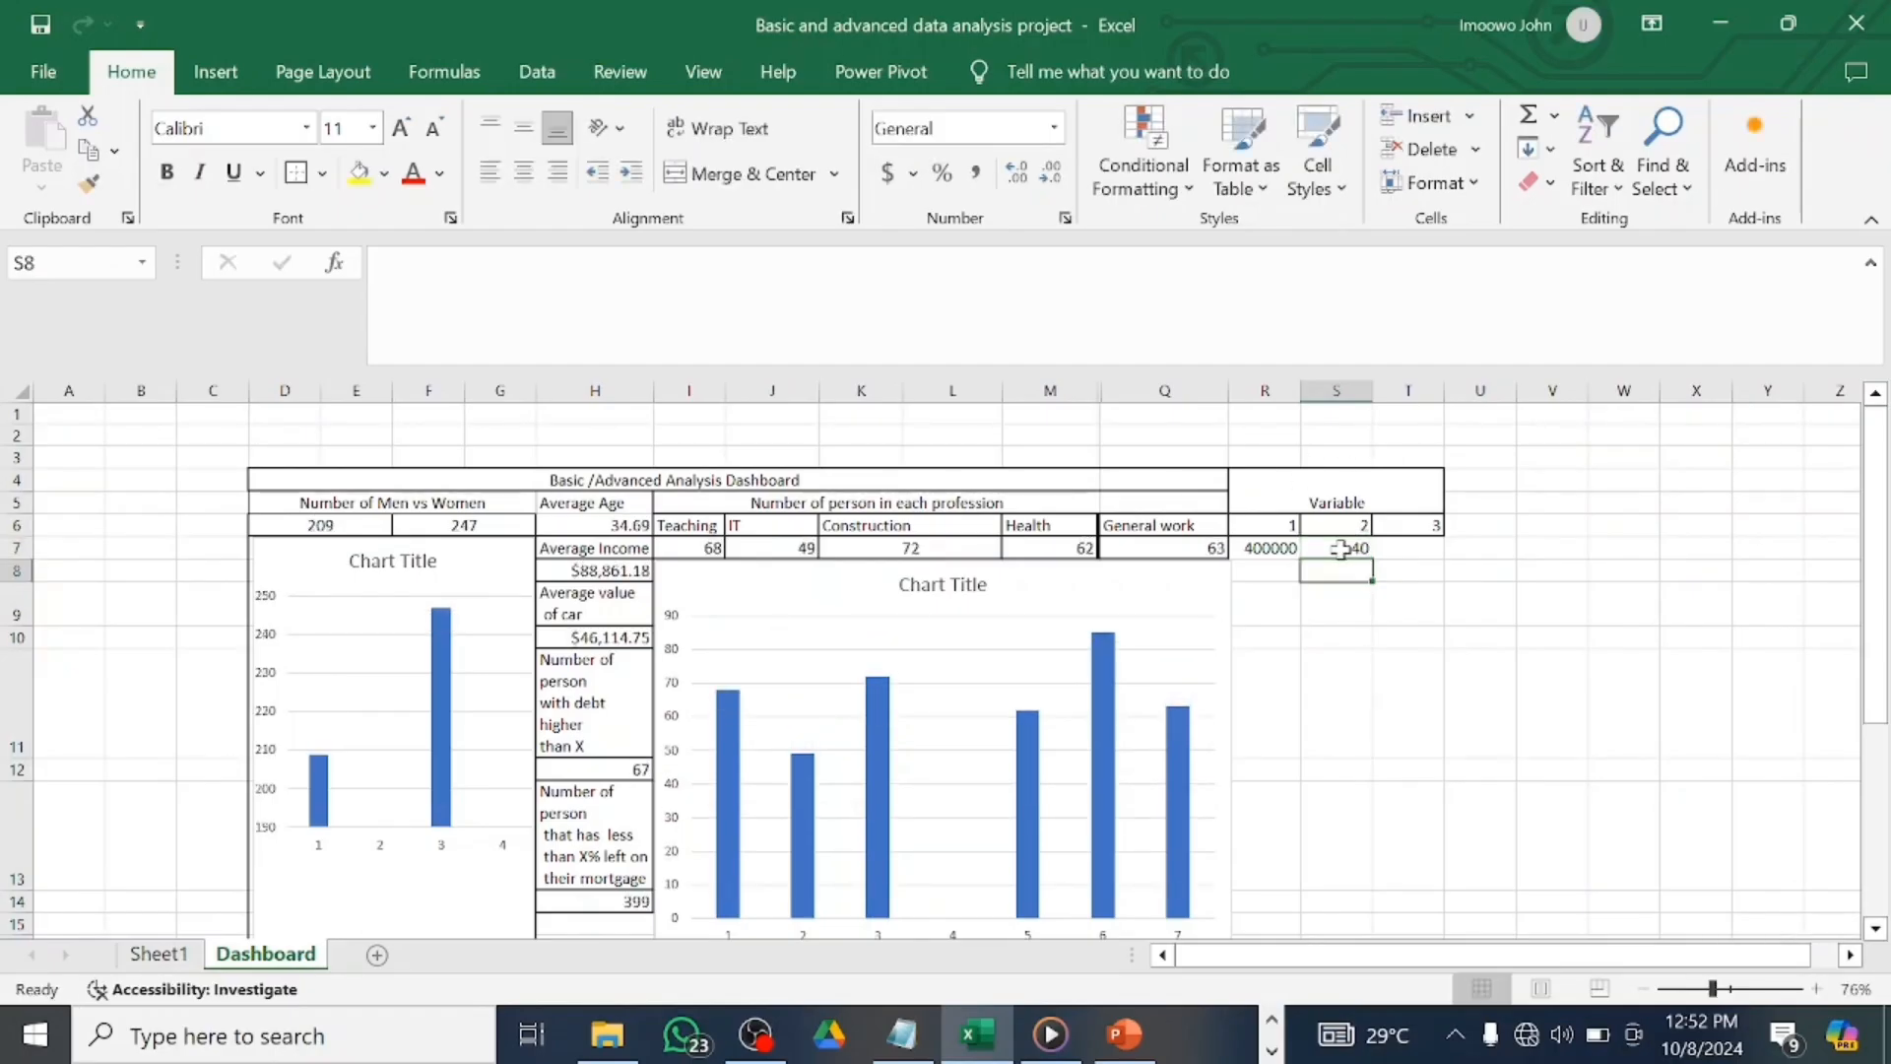
pyautogui.click(941, 174)
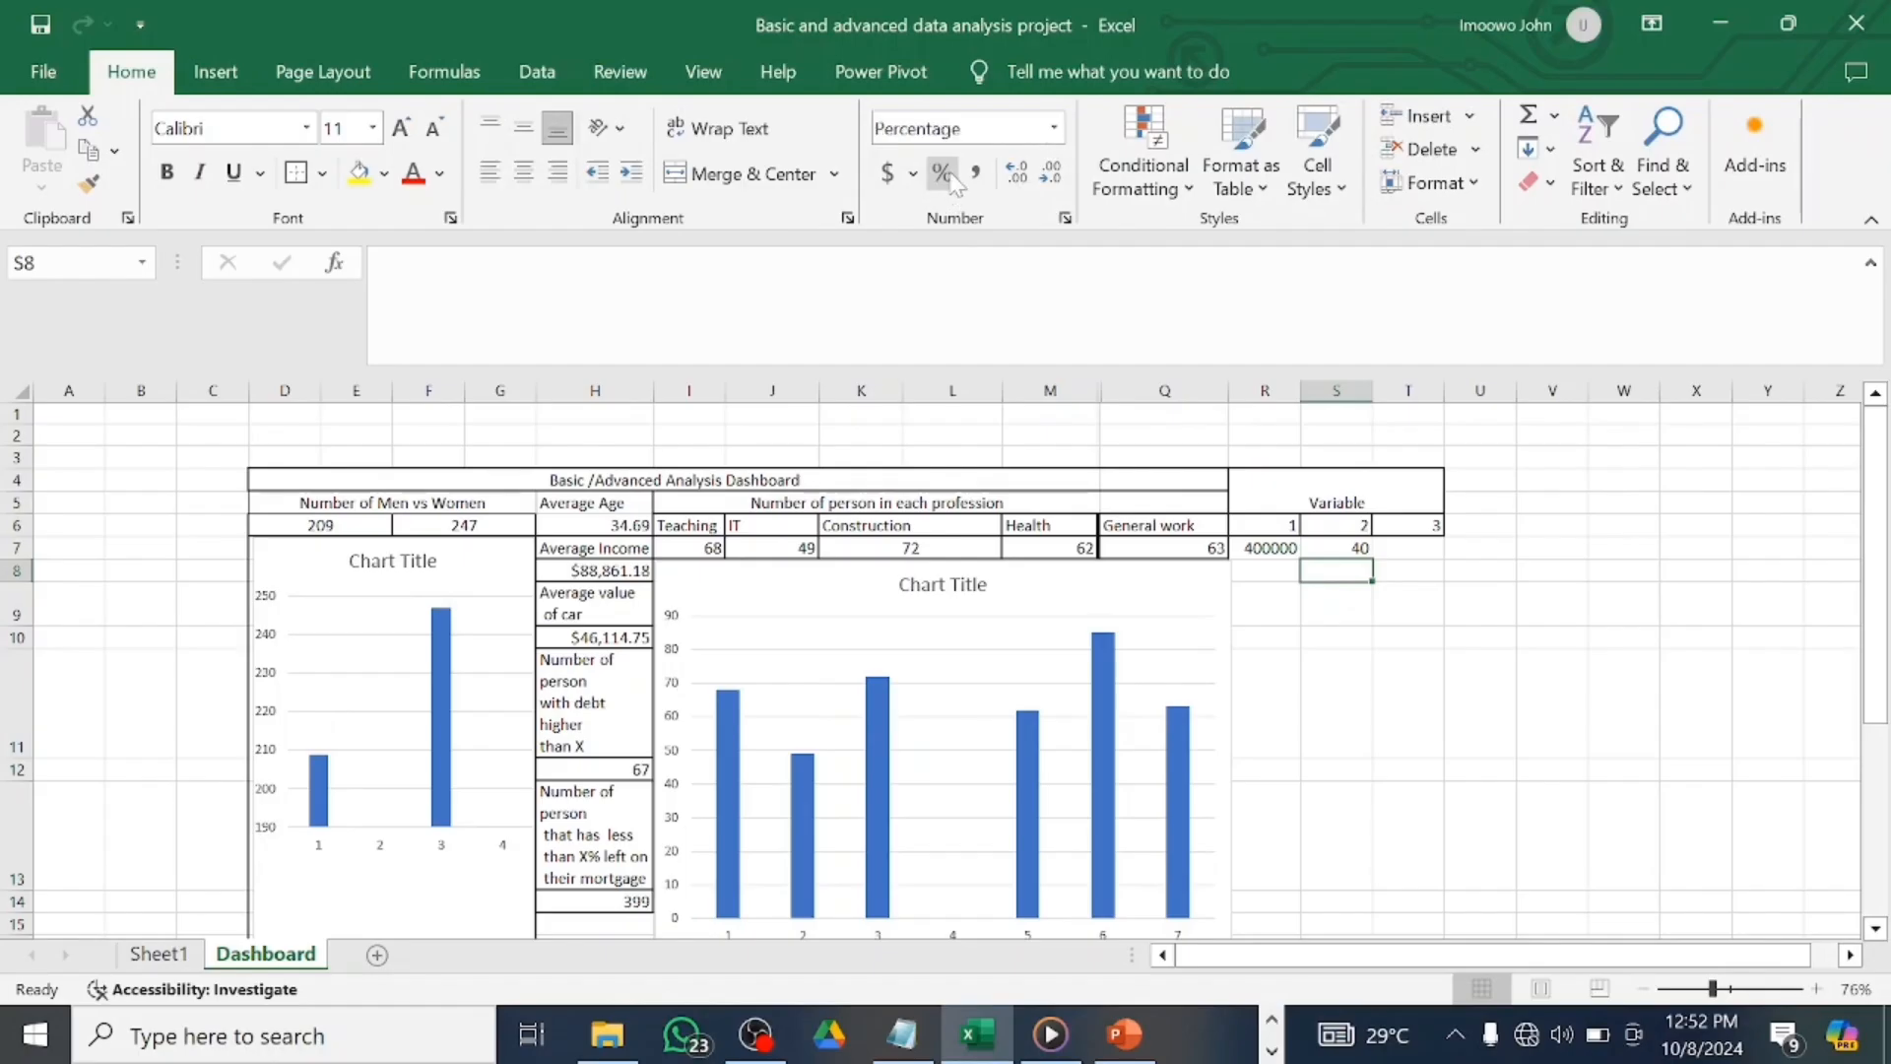
pyautogui.click(1350, 550)
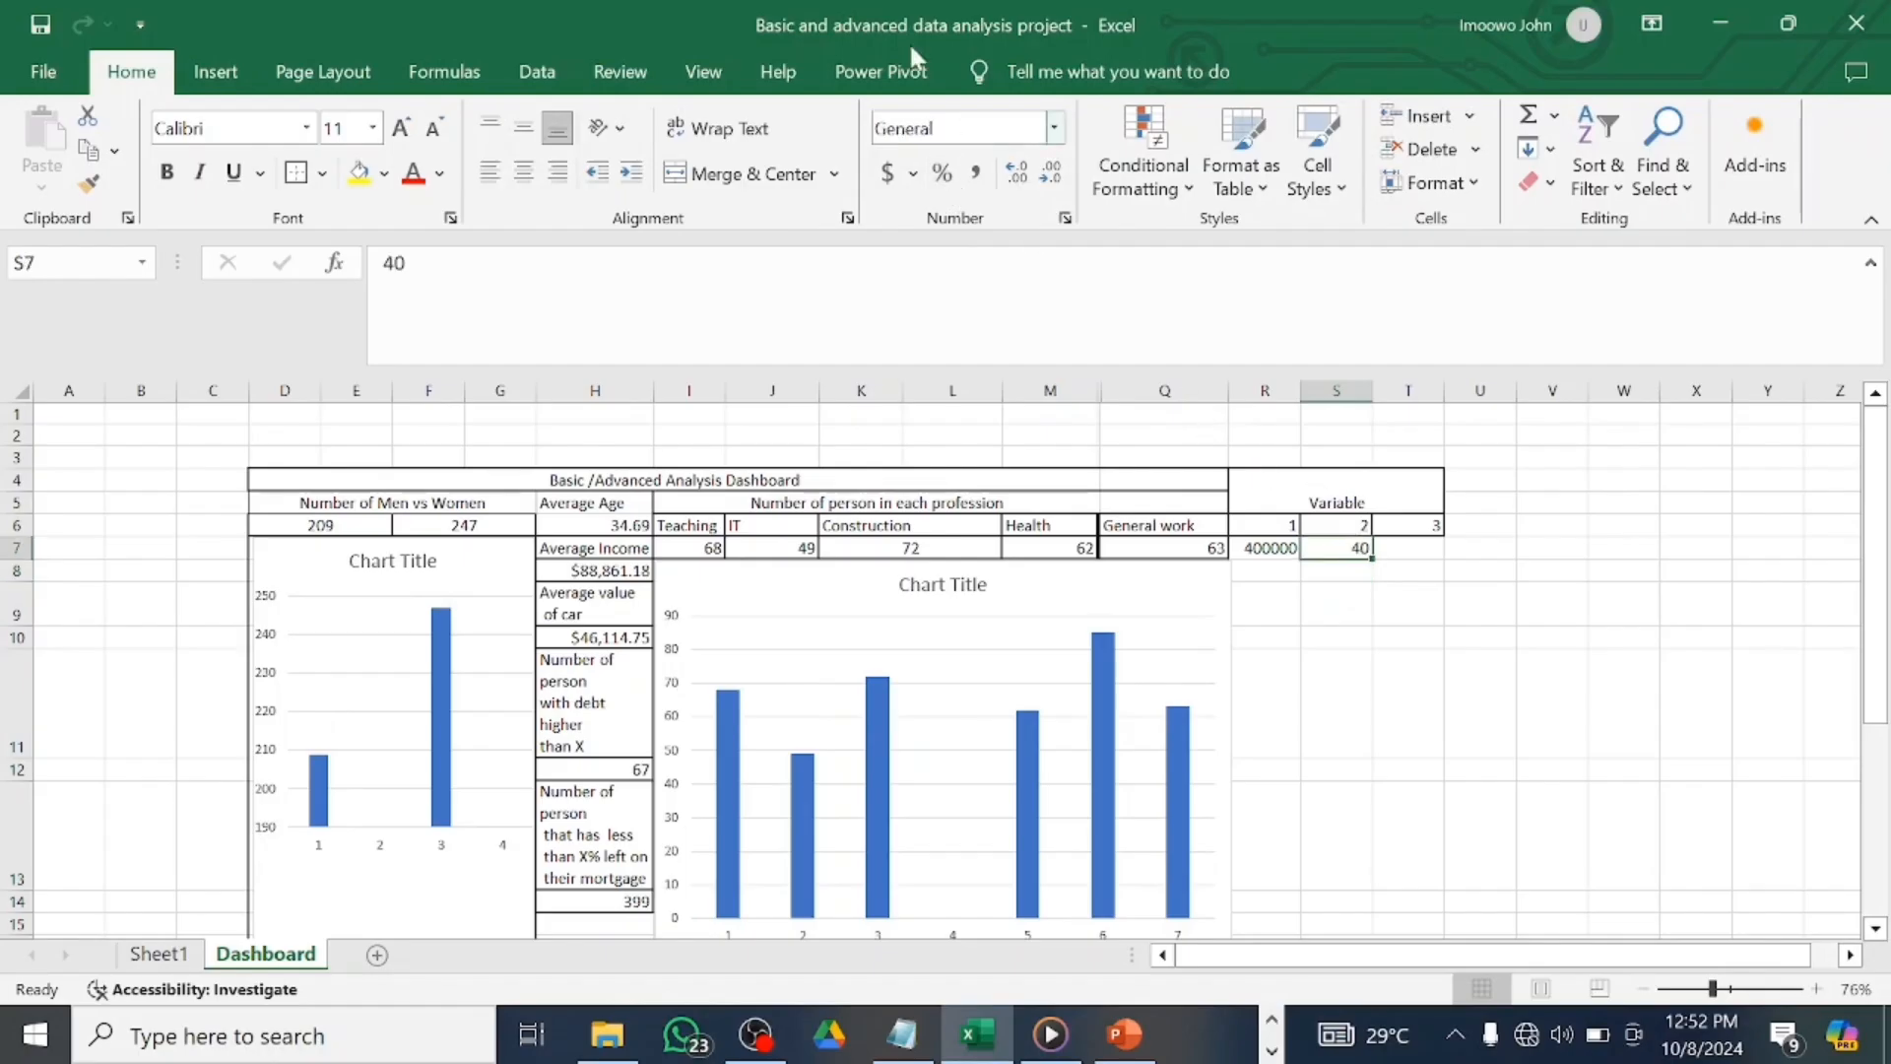
pyautogui.click(942, 174)
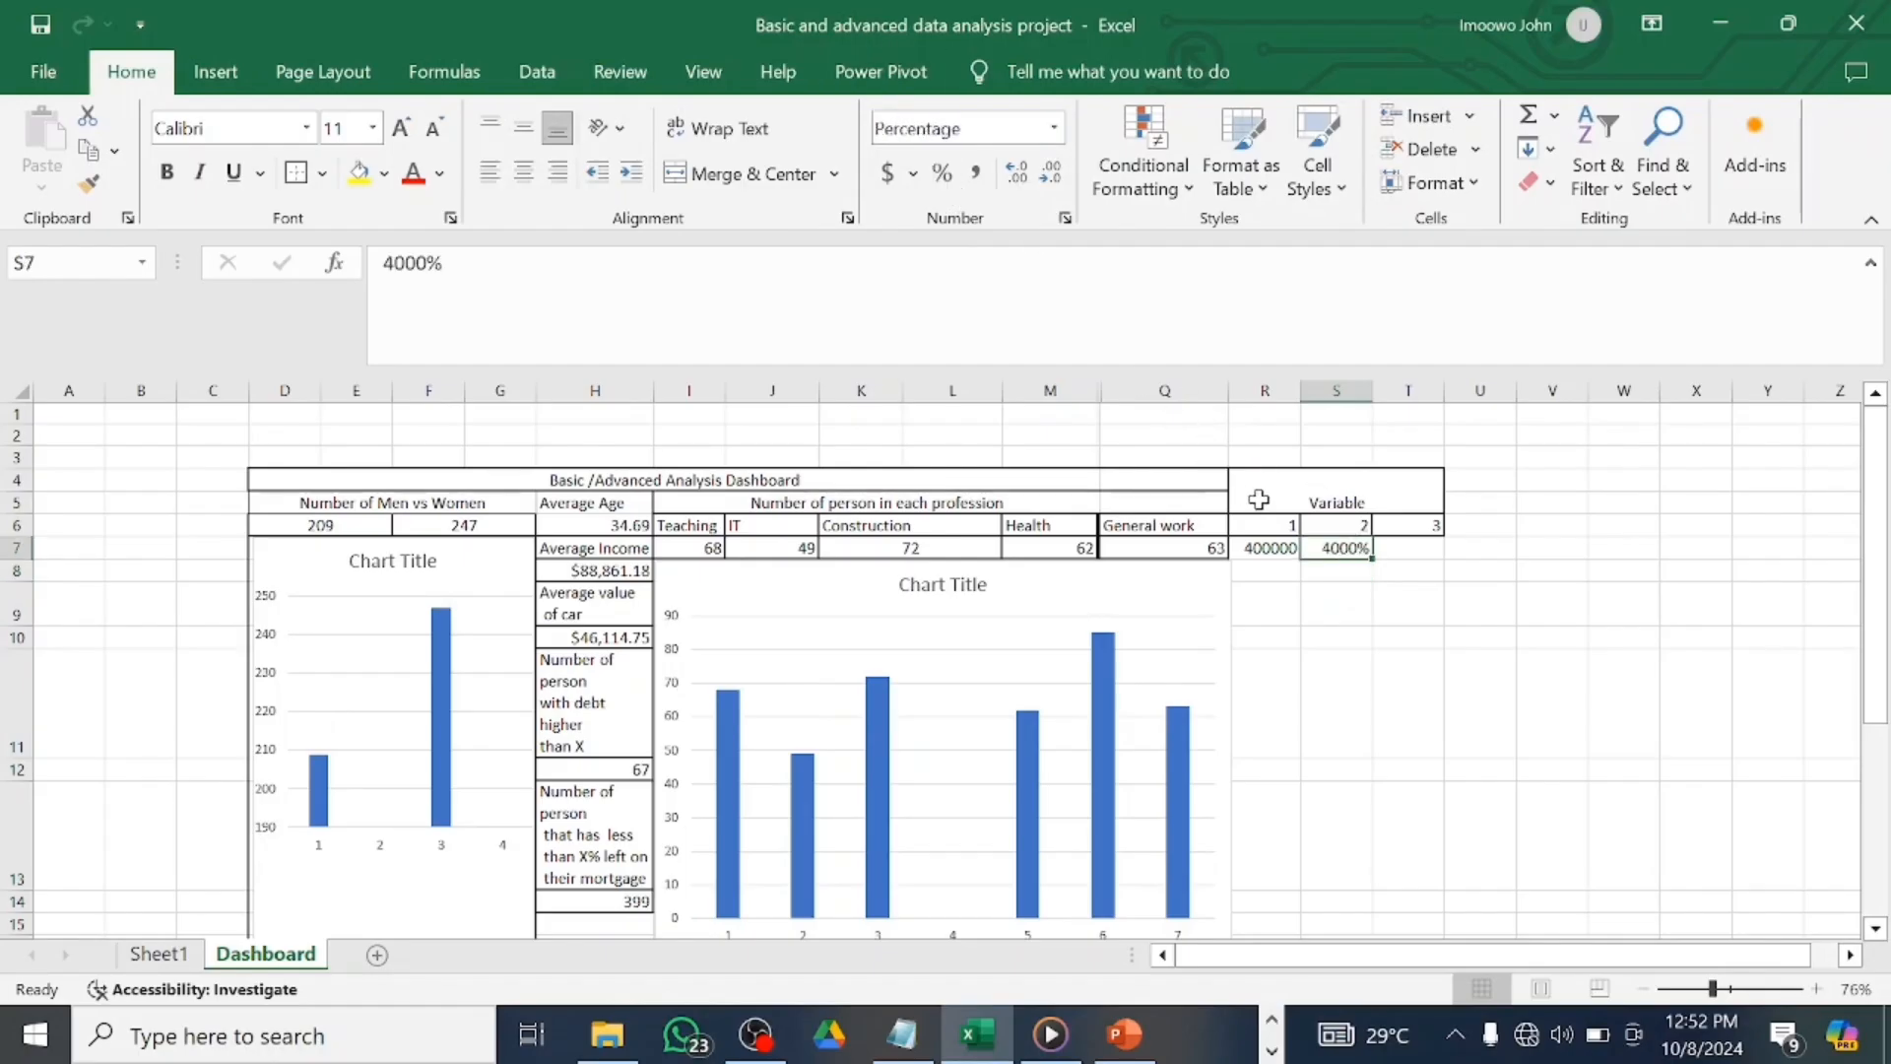
pyautogui.click(426, 264)
pyautogui.press('BackSpace')
pyautogui.press('BackSpace')
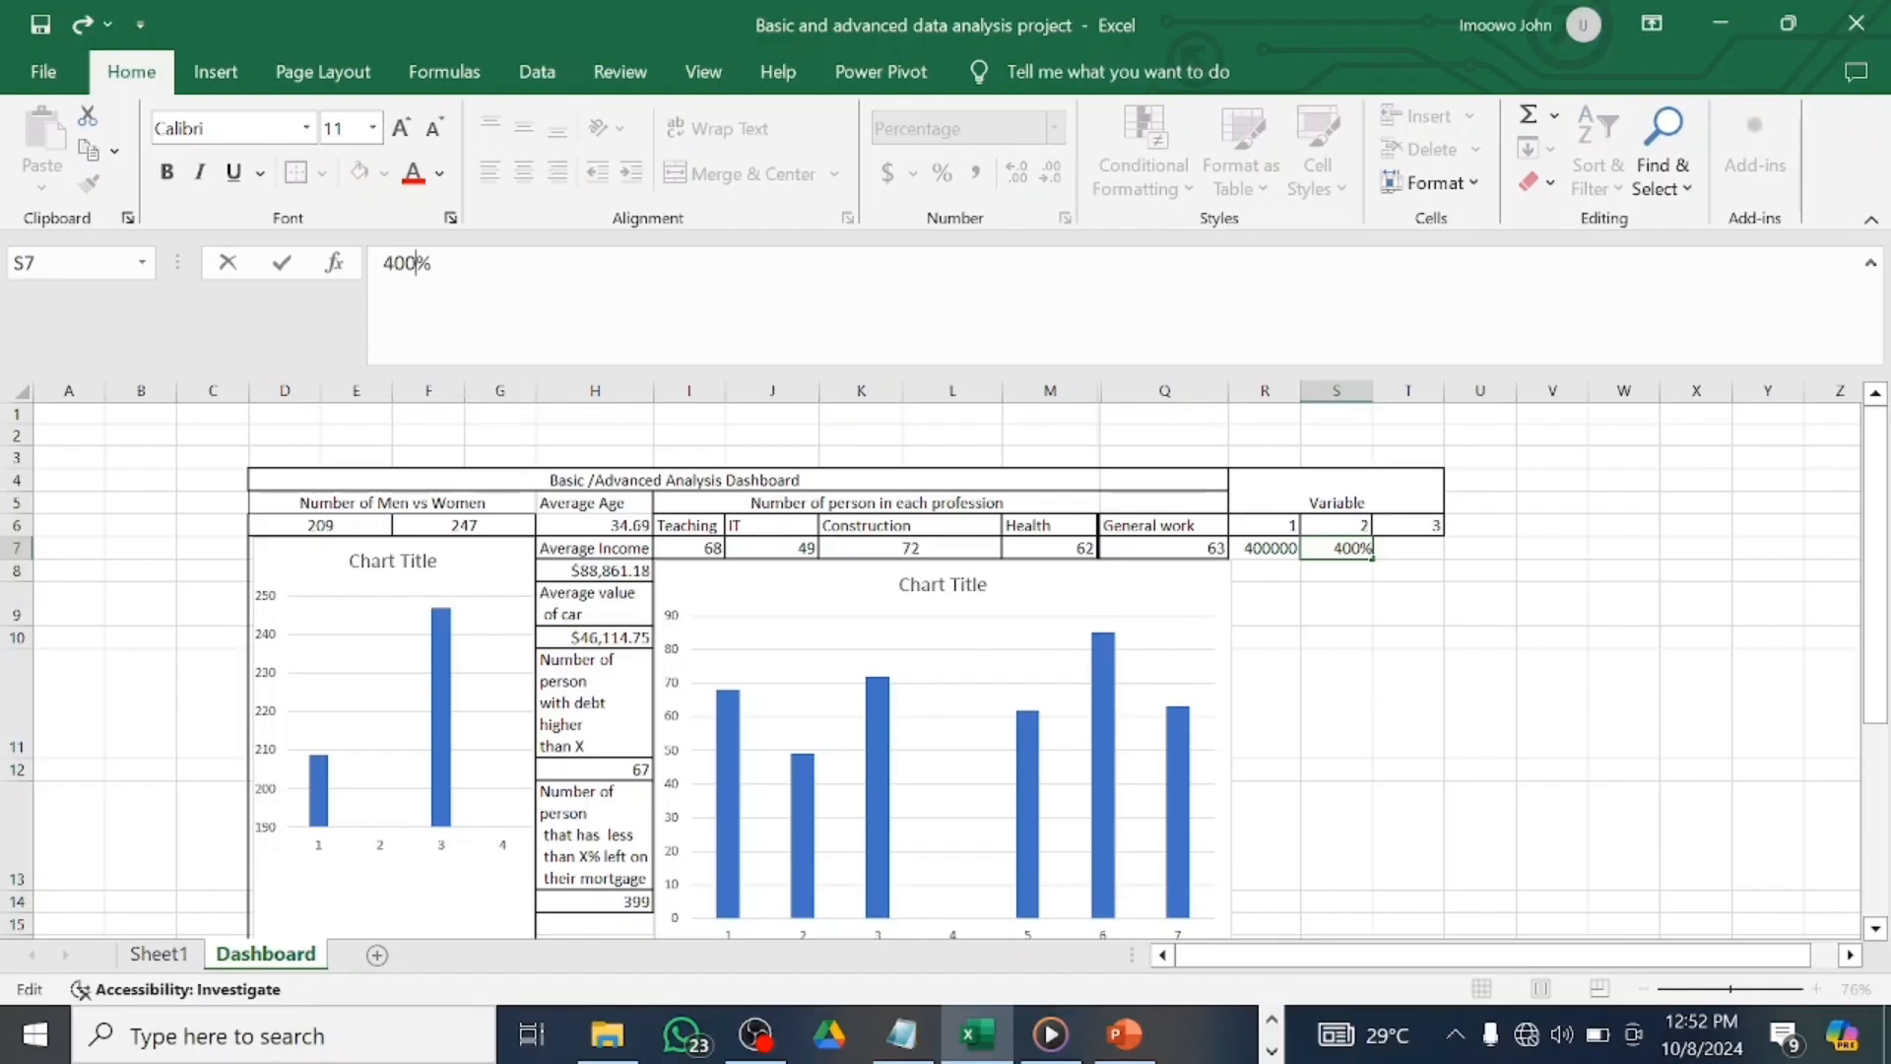
pyautogui.press('Return')
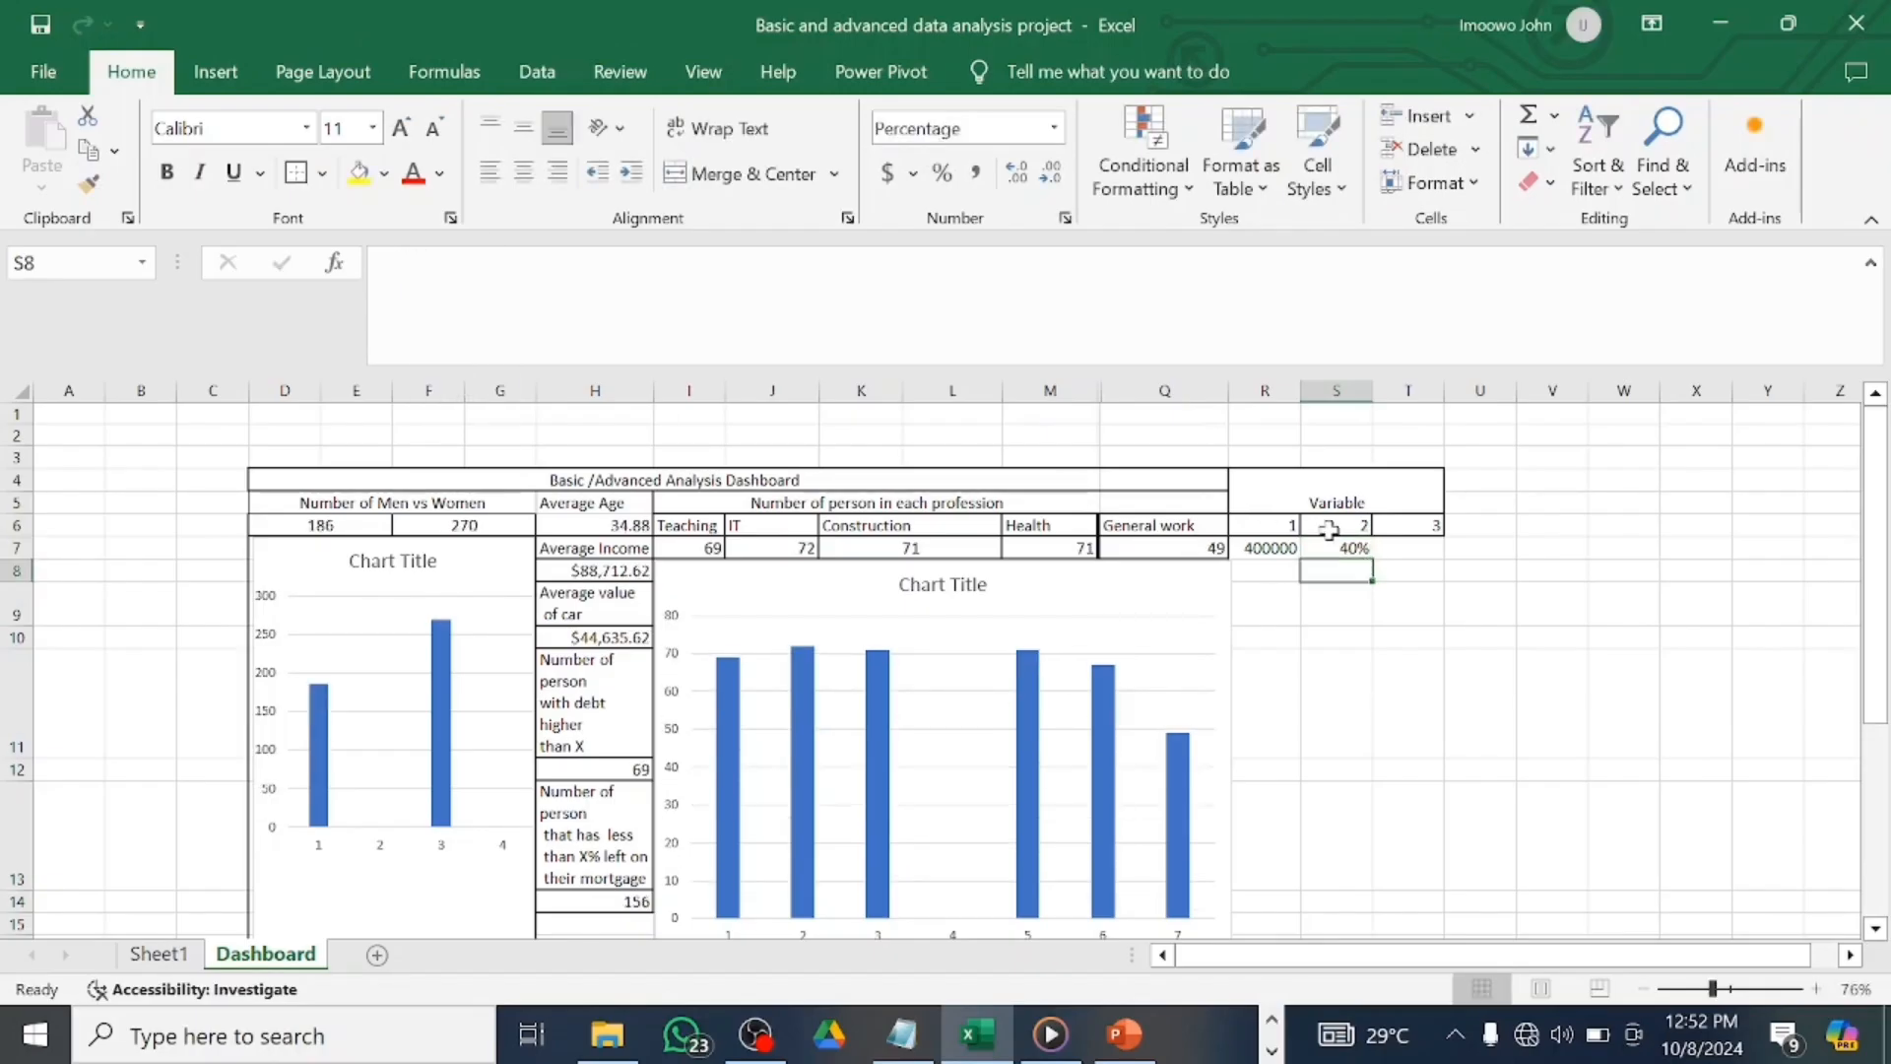
pyautogui.click(1397, 551)
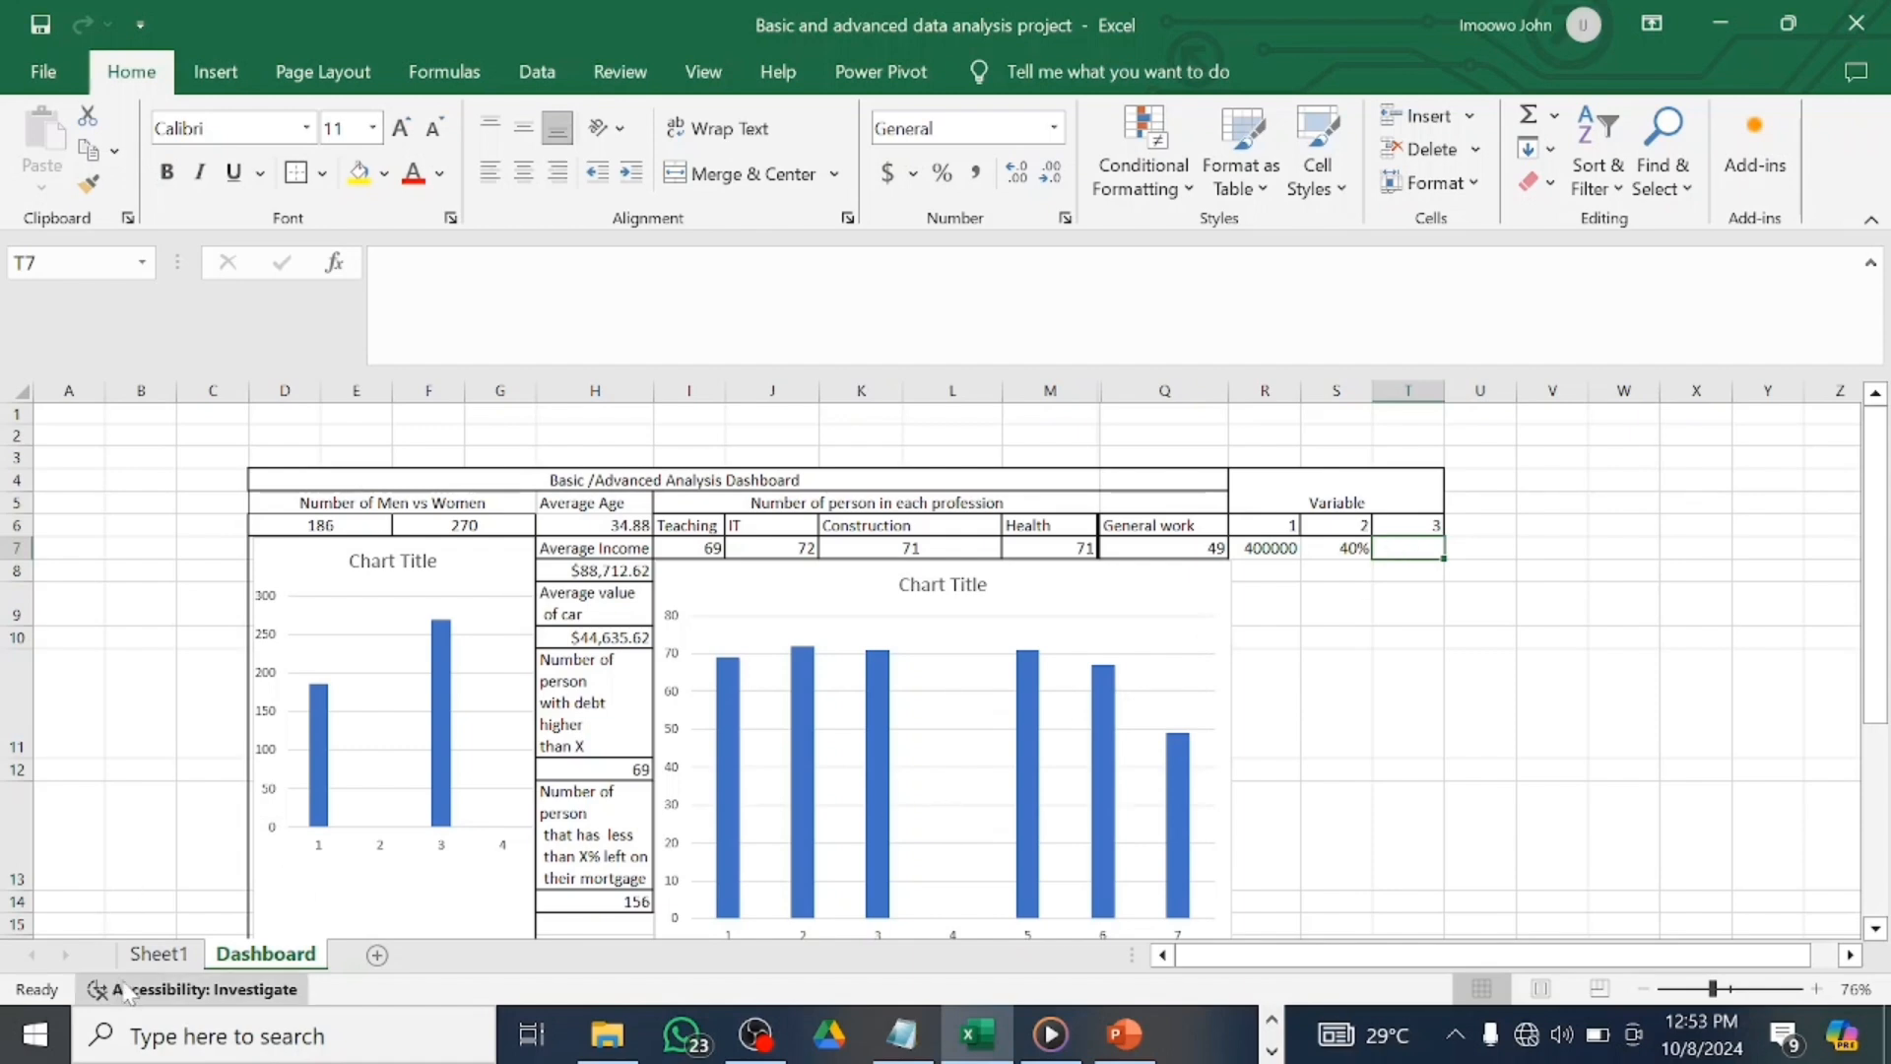
# Replace the fixed net-worth threshold in Sheet1's BT3 with a link to Dashboard cell T7.
pyautogui.click(157, 953)
pyautogui.hscroll(6, 1566, 612)
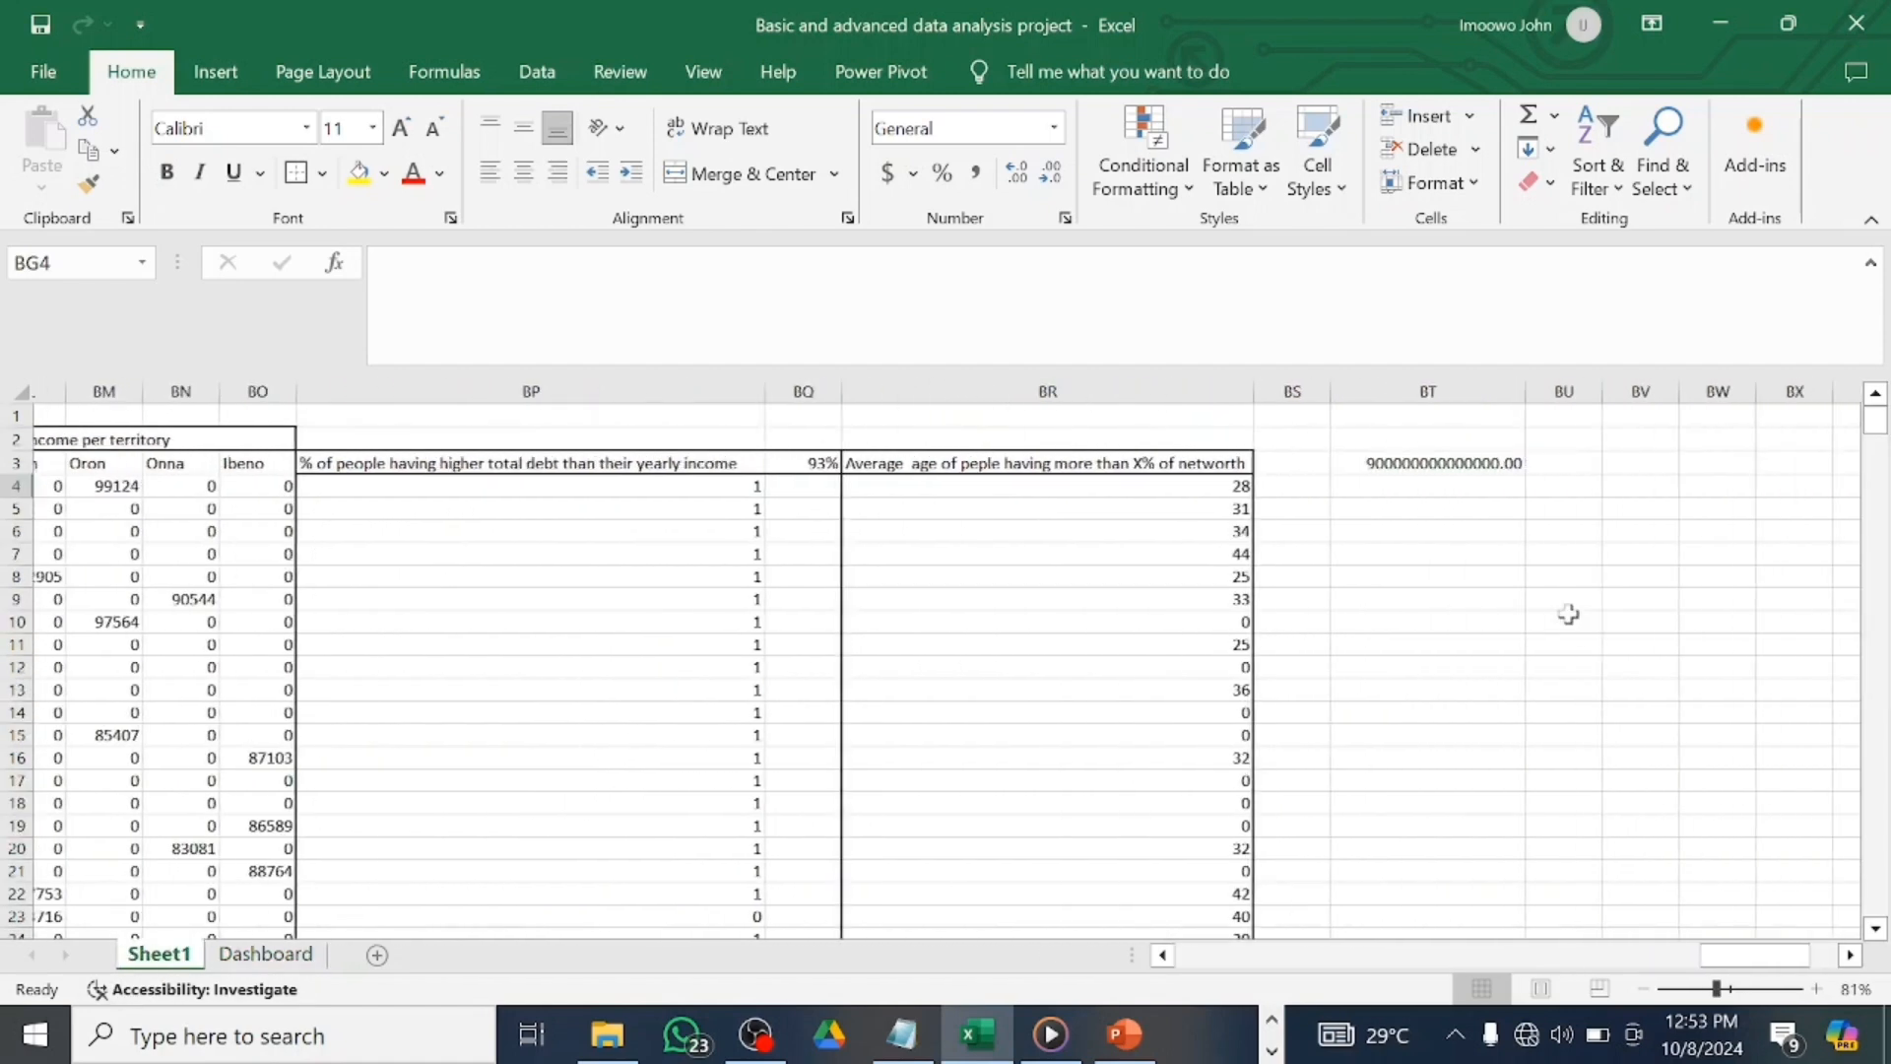
pyautogui.click(1194, 467)
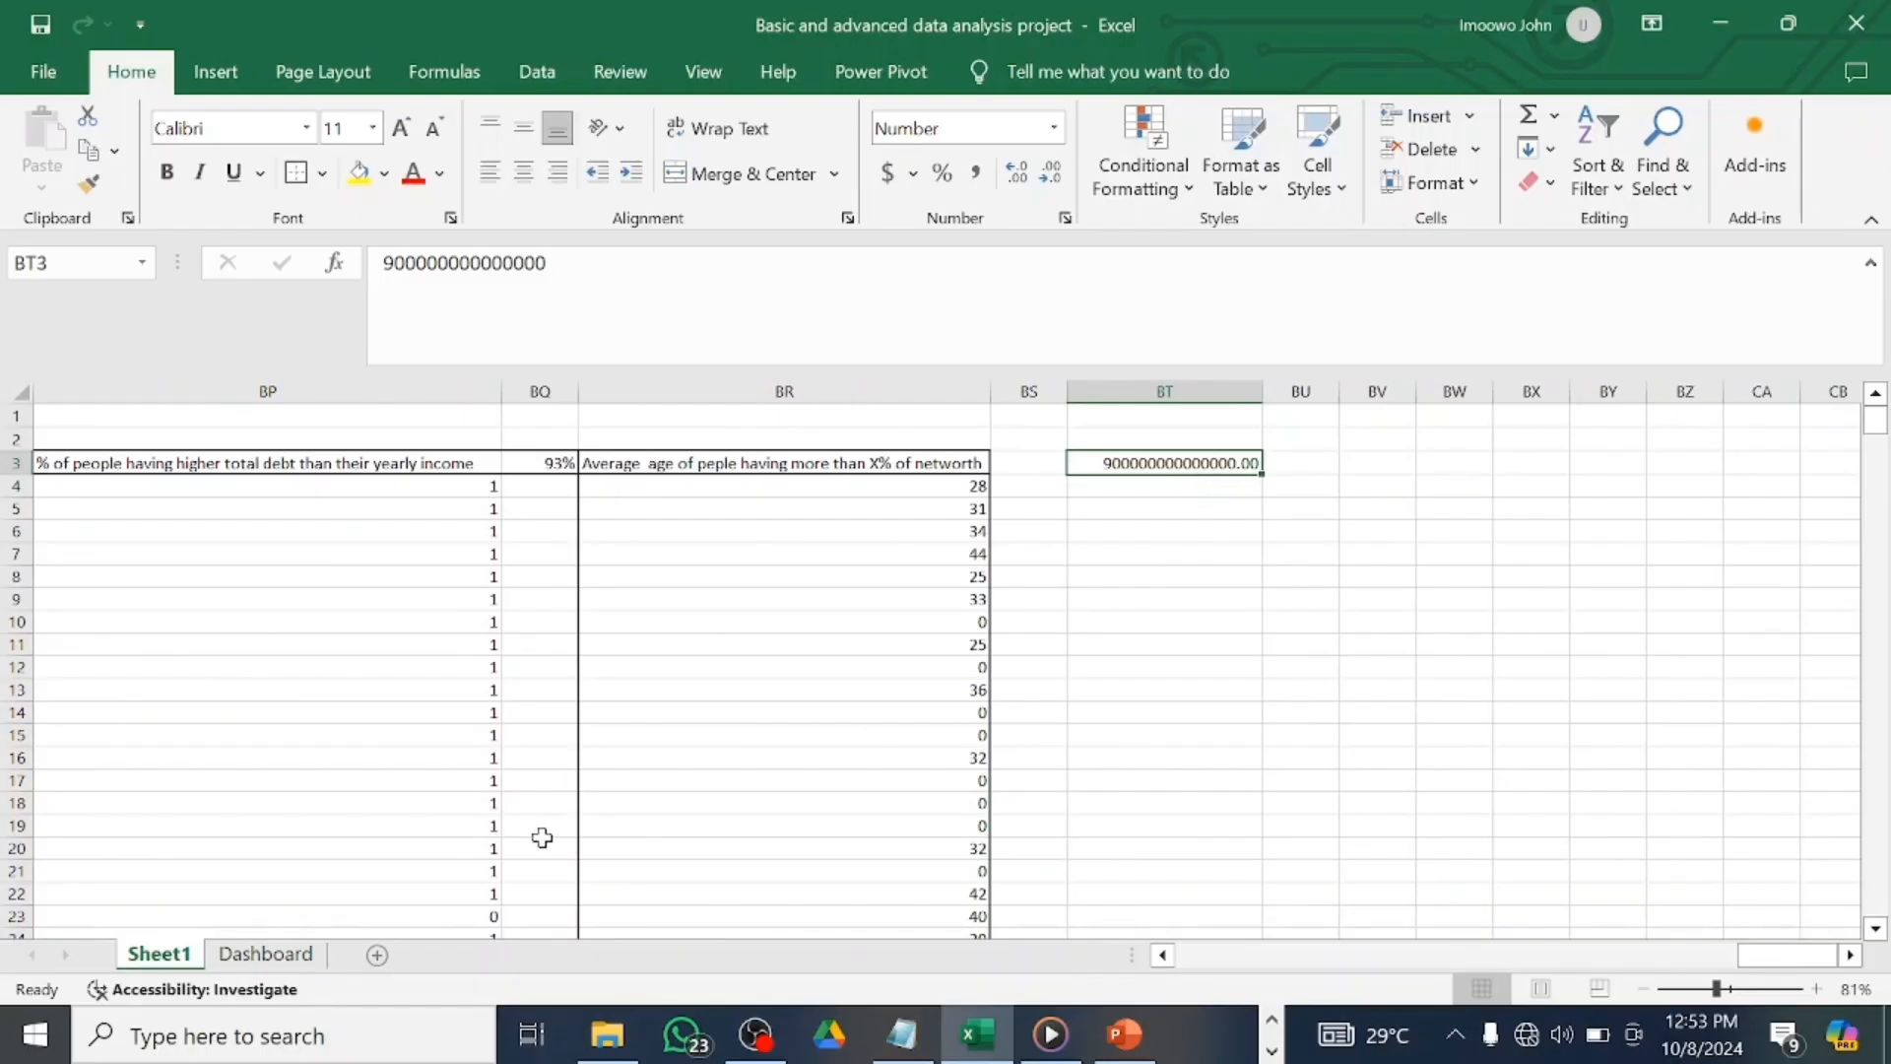
pyautogui.click(262, 953)
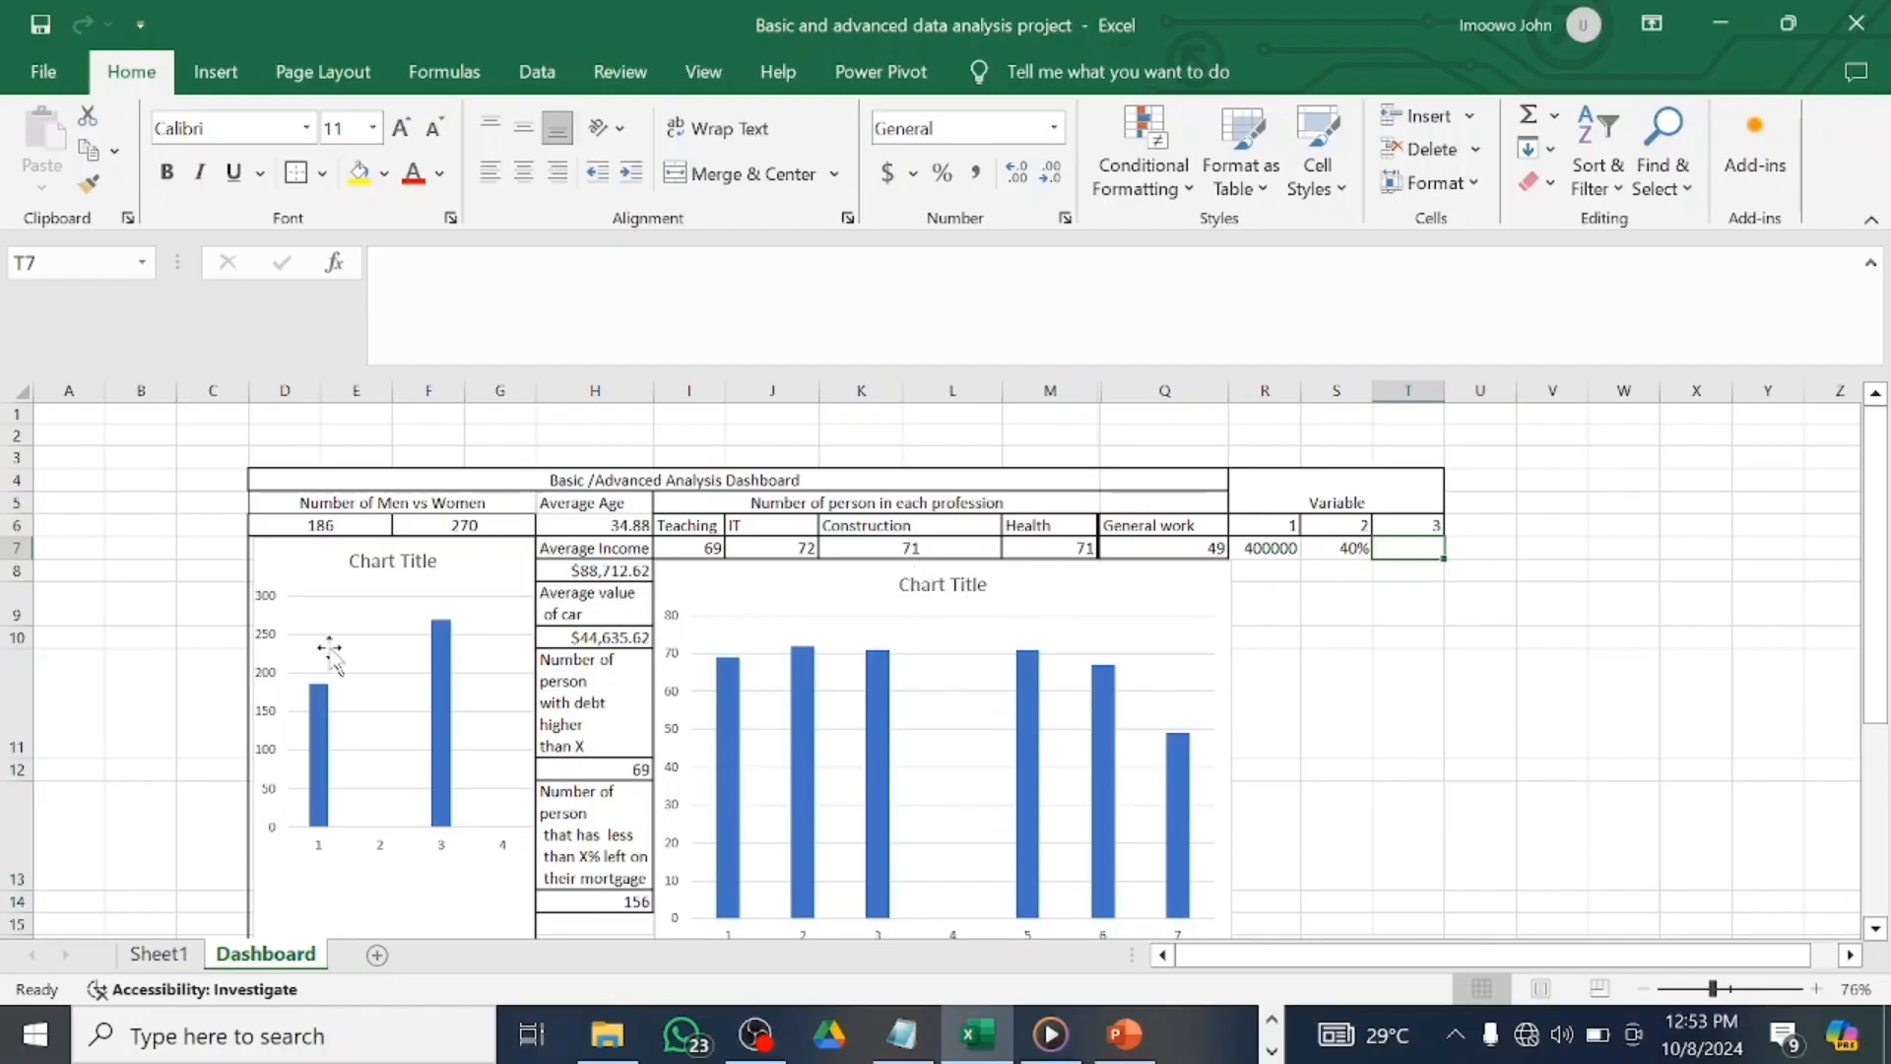
pyautogui.click(157, 953)
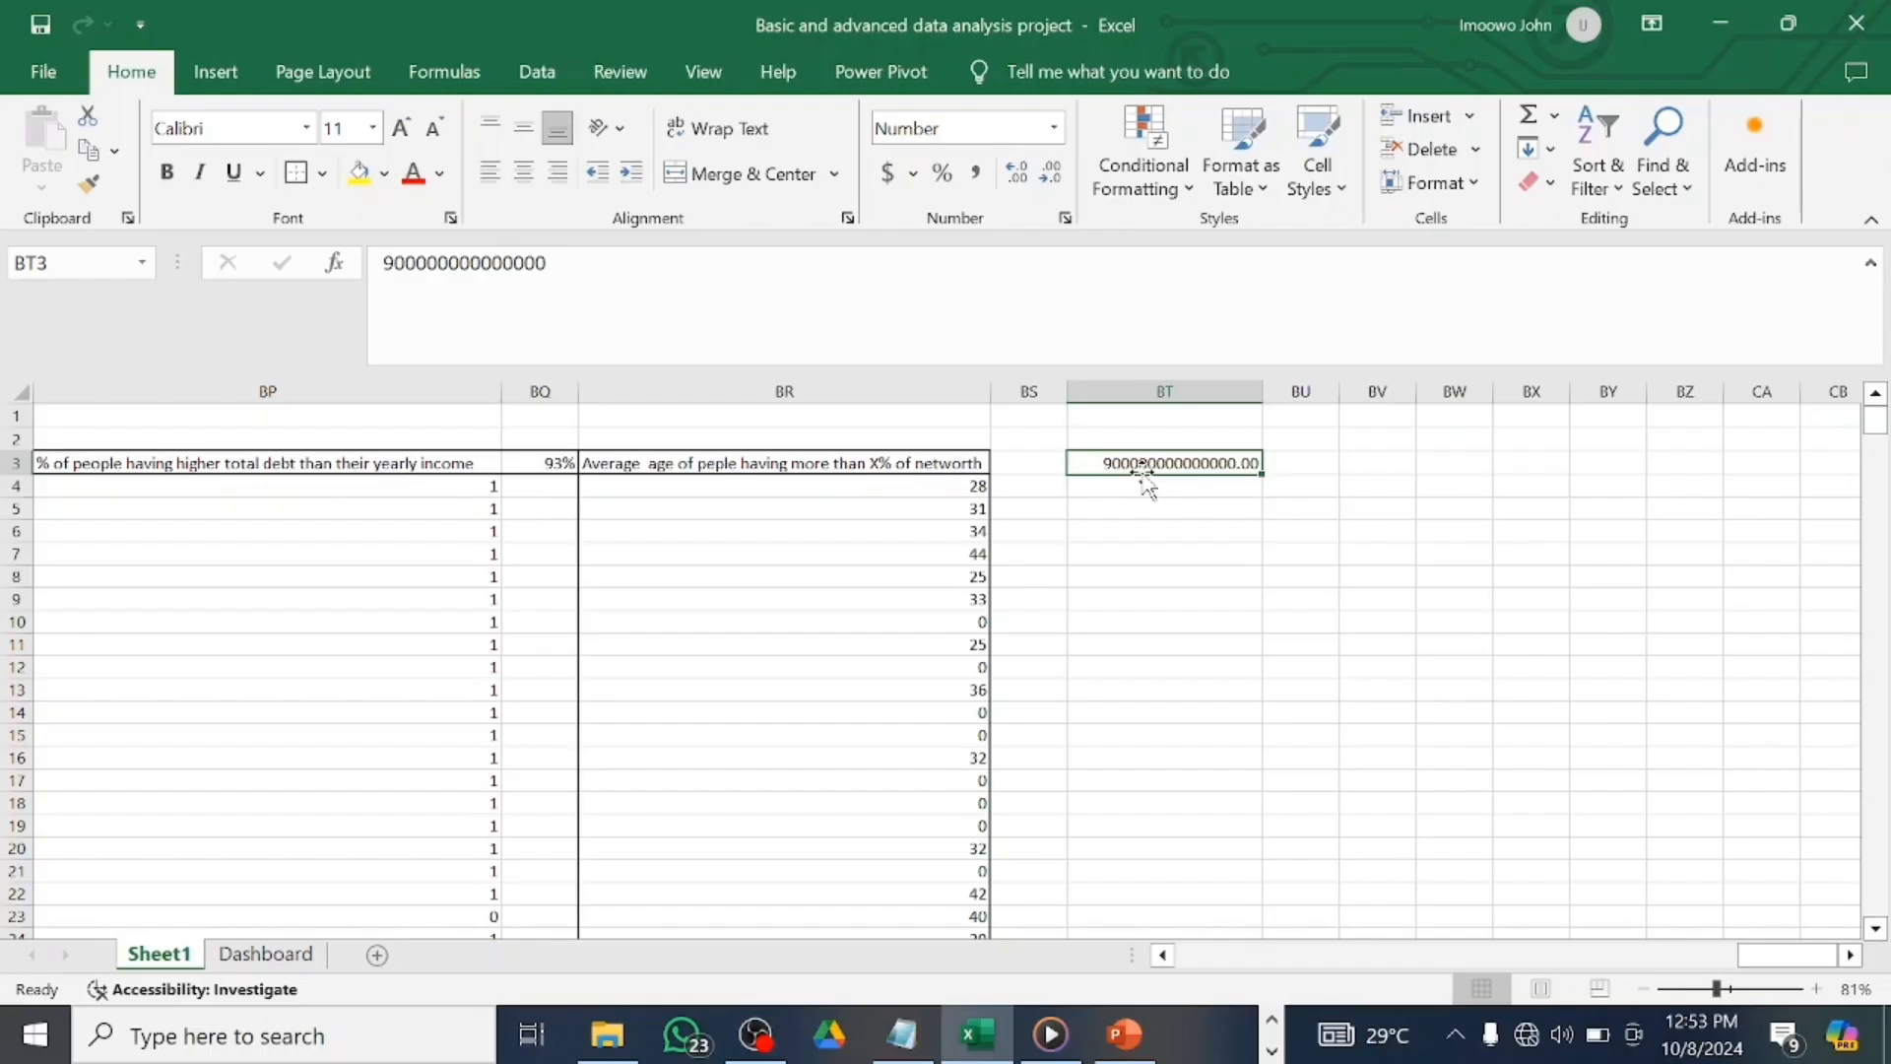
pyautogui.press('Delete')
pyautogui.write('=')
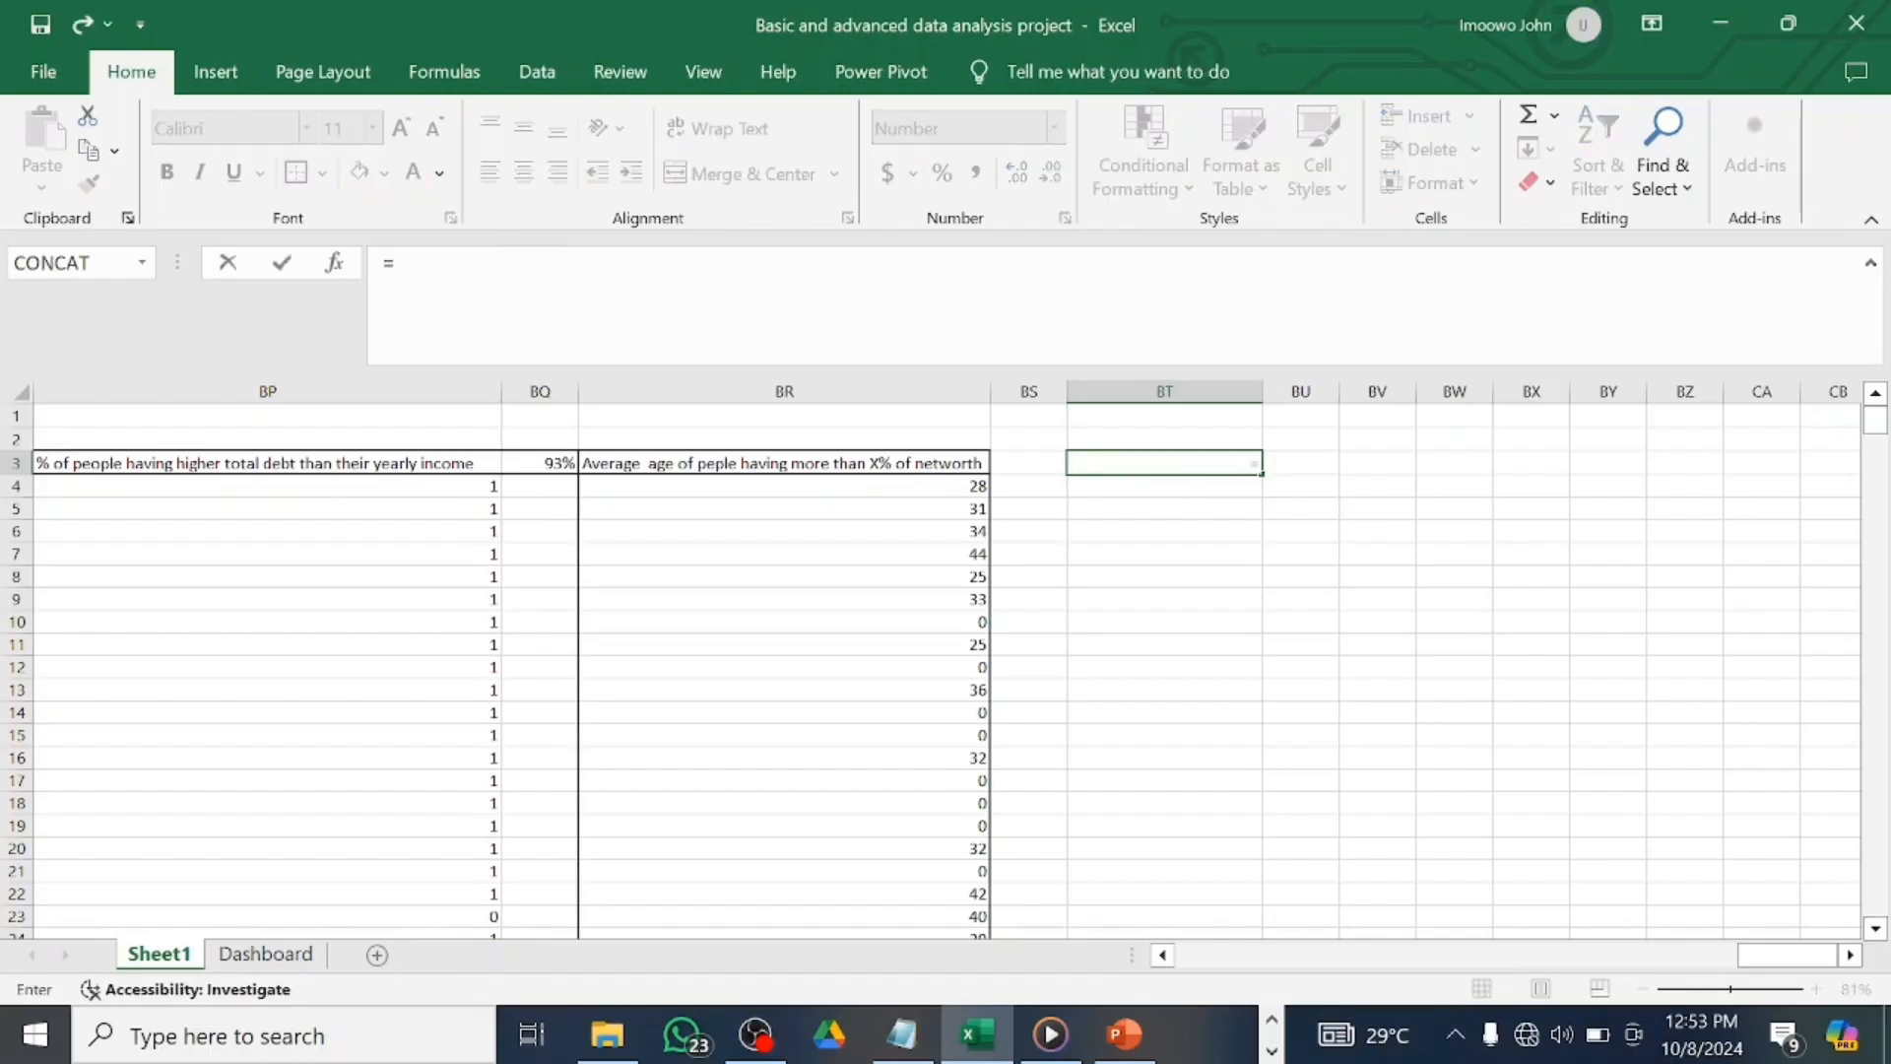
pyautogui.click(268, 953)
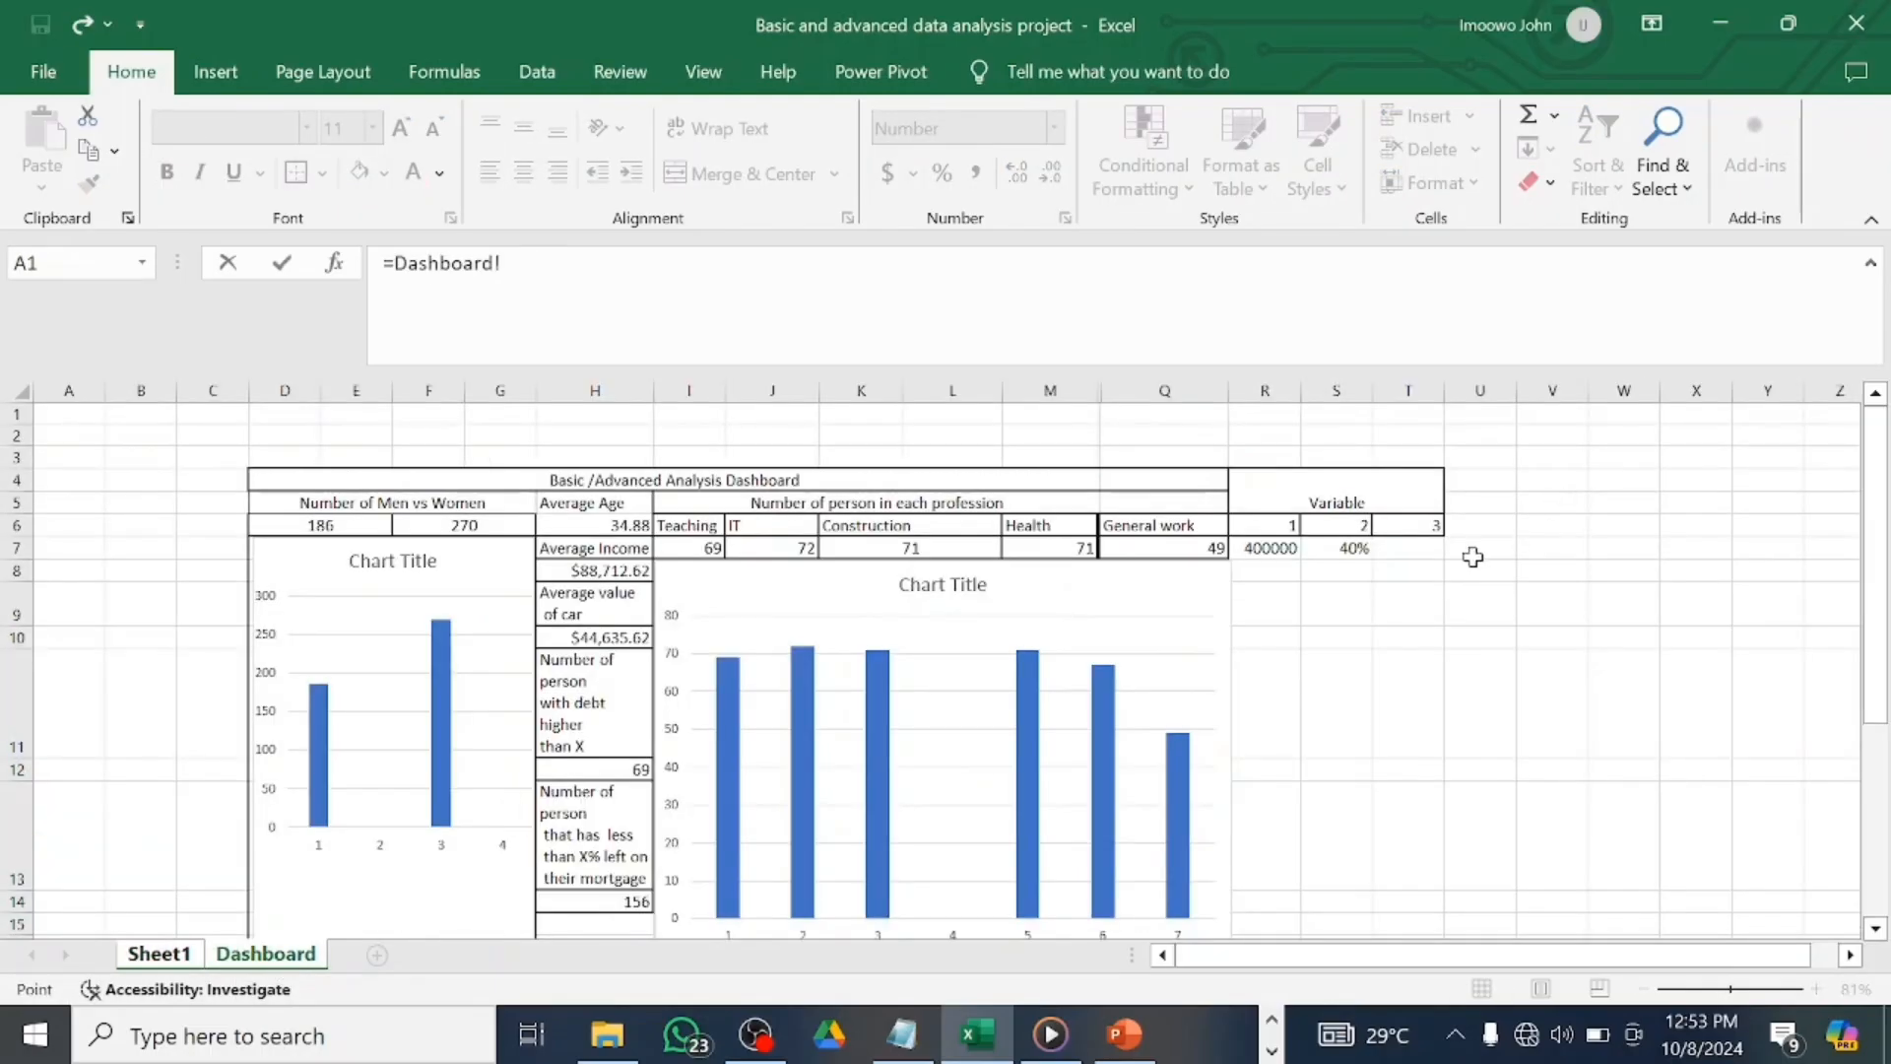
pyautogui.click(1428, 549)
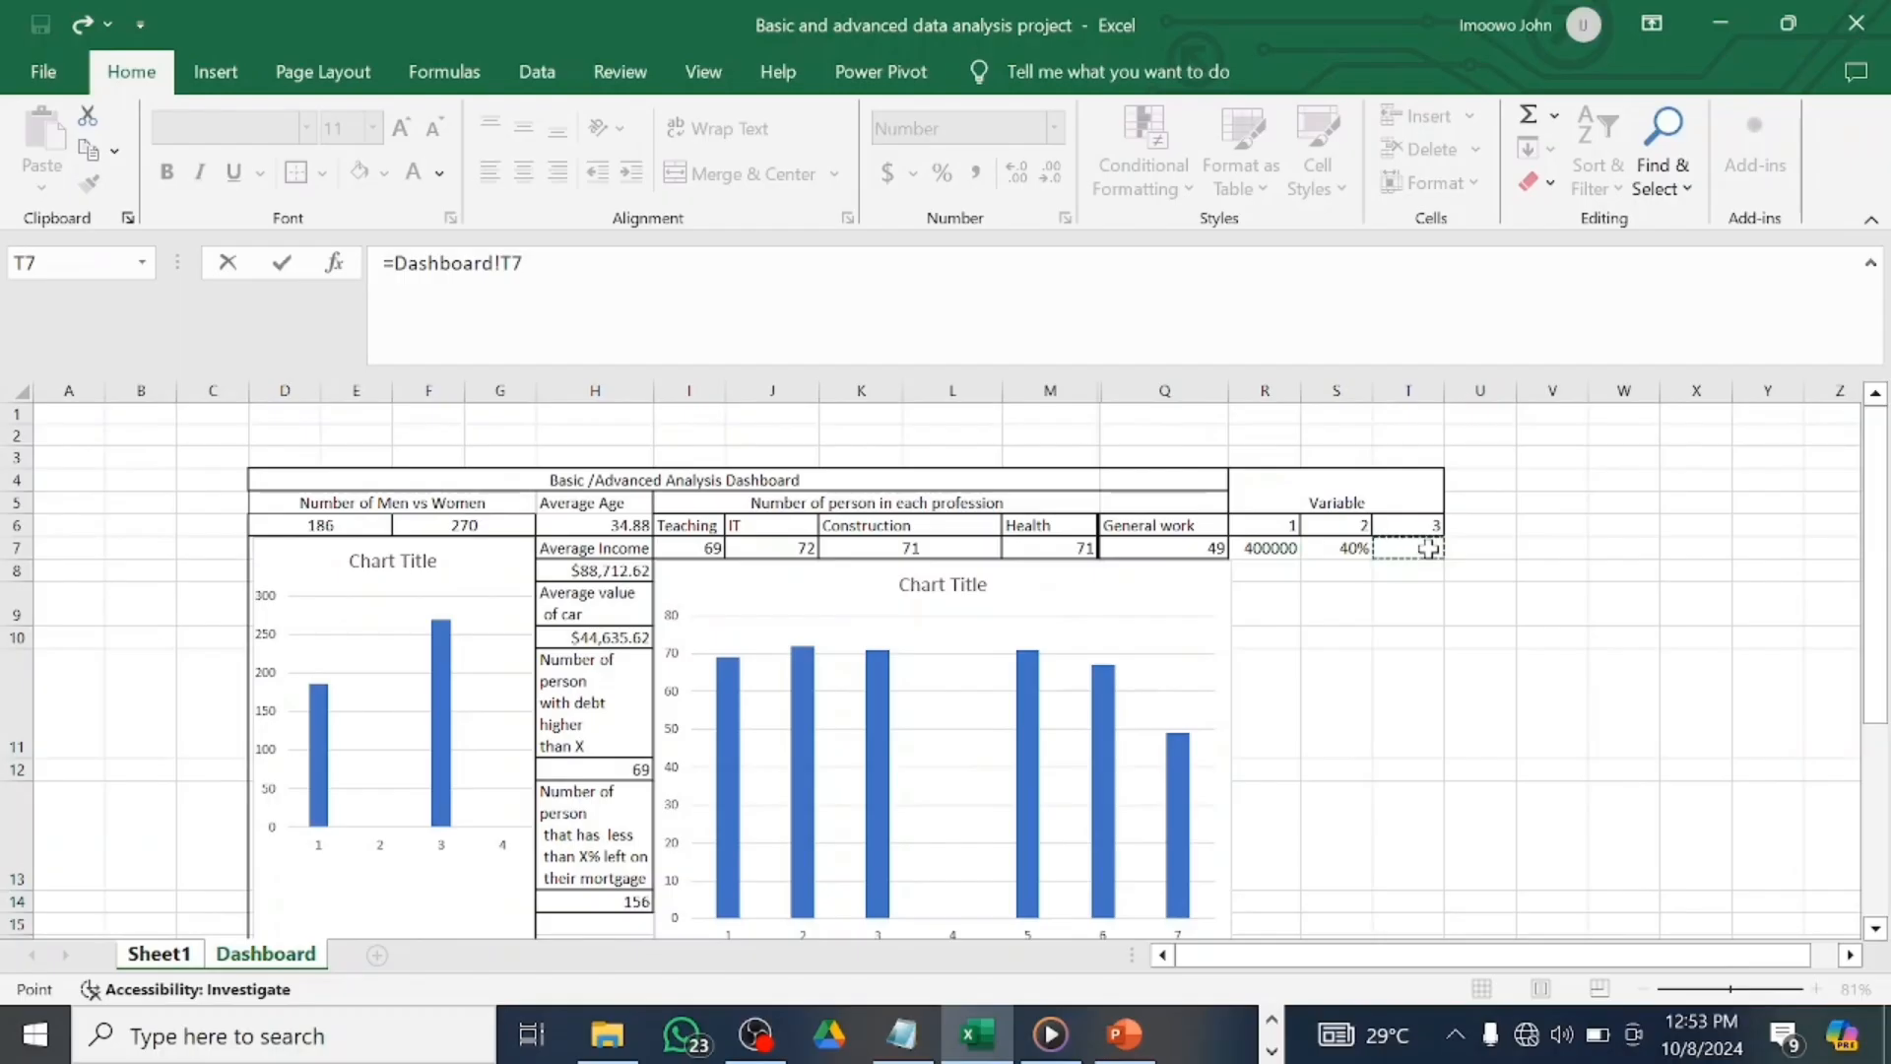
pyautogui.press('Return')
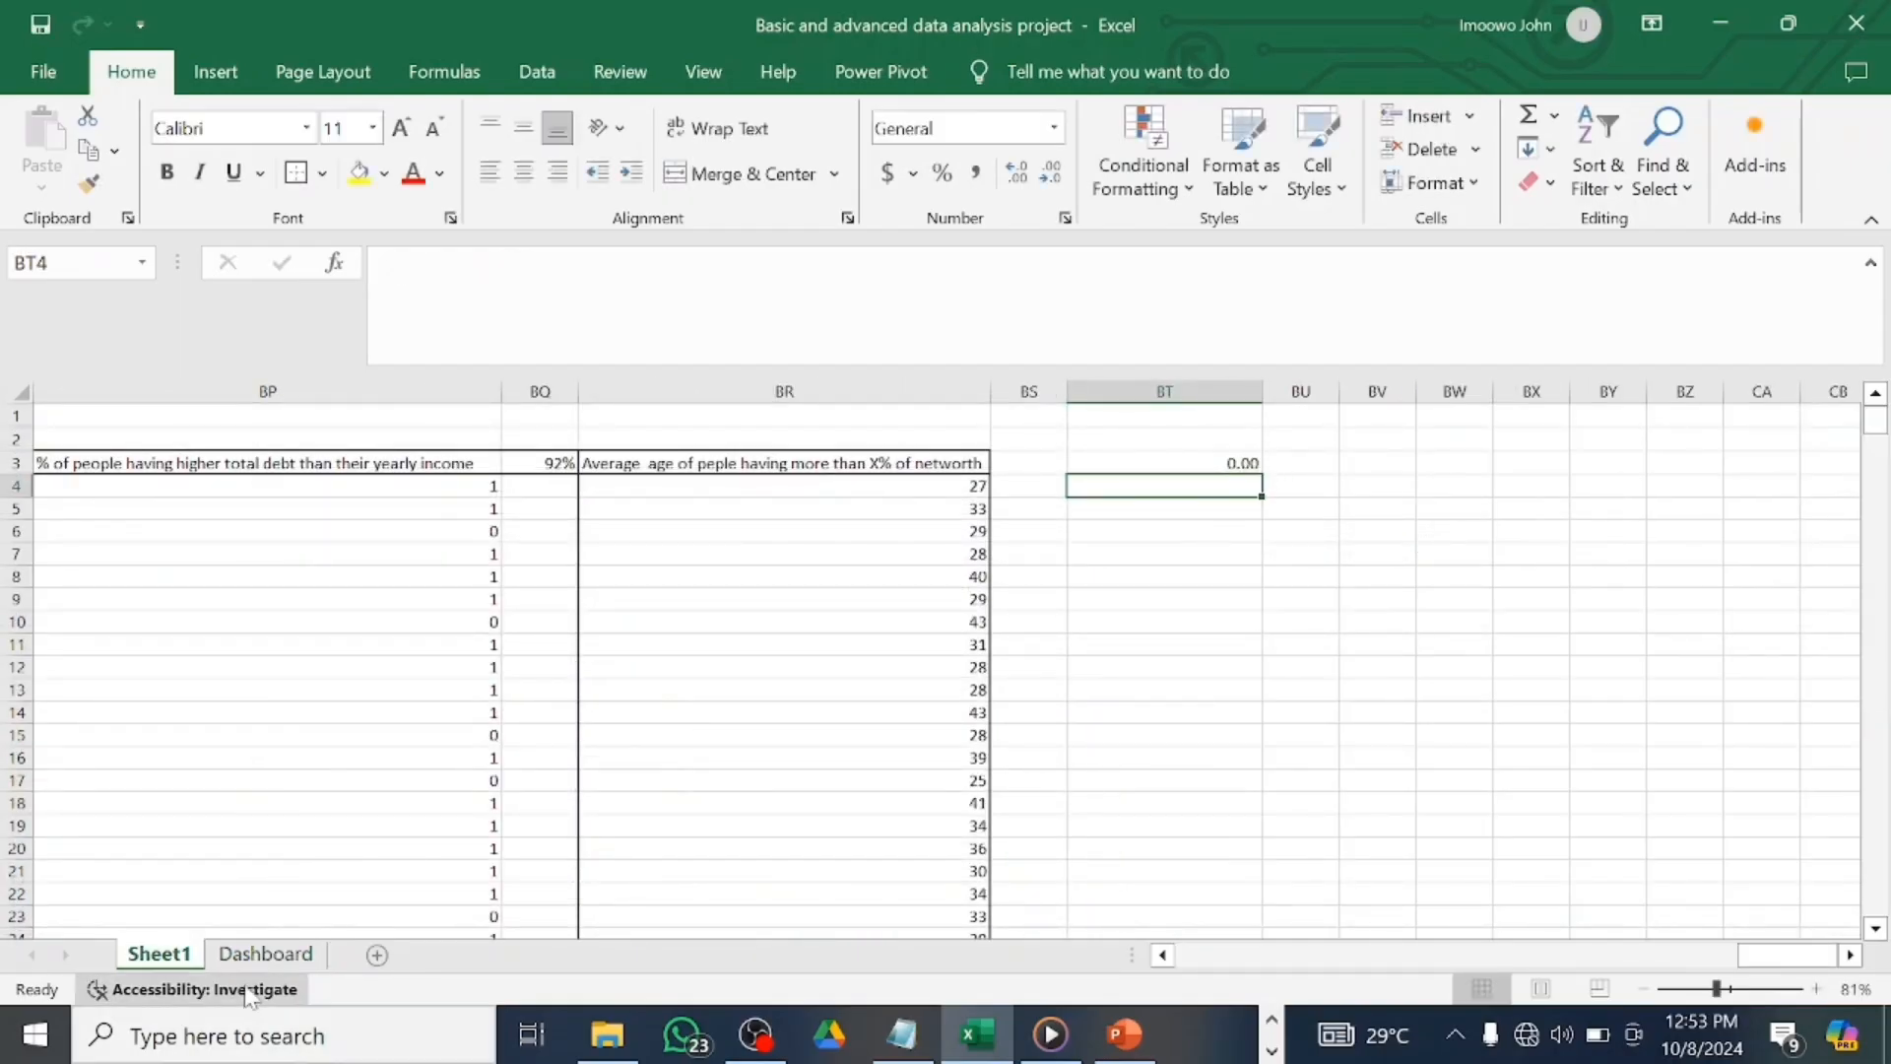
pyautogui.click(268, 956)
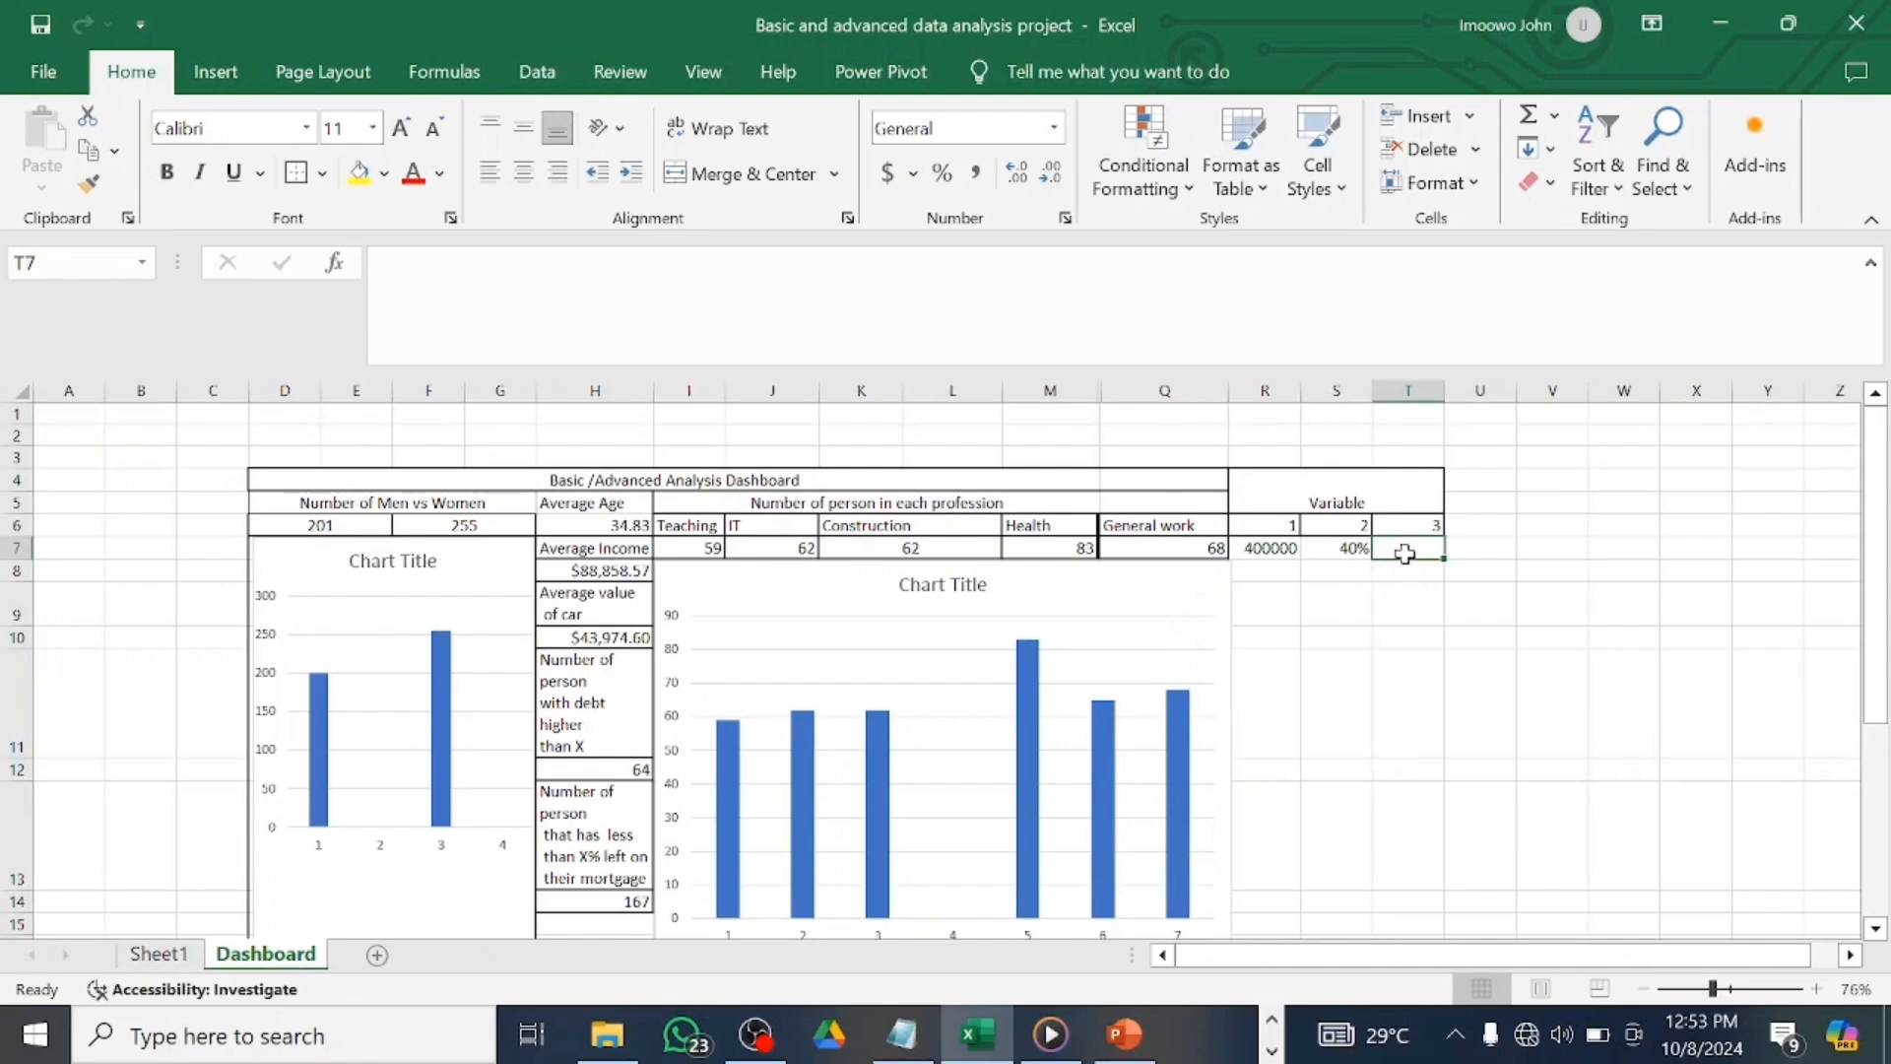
pyautogui.write('8000000000000')
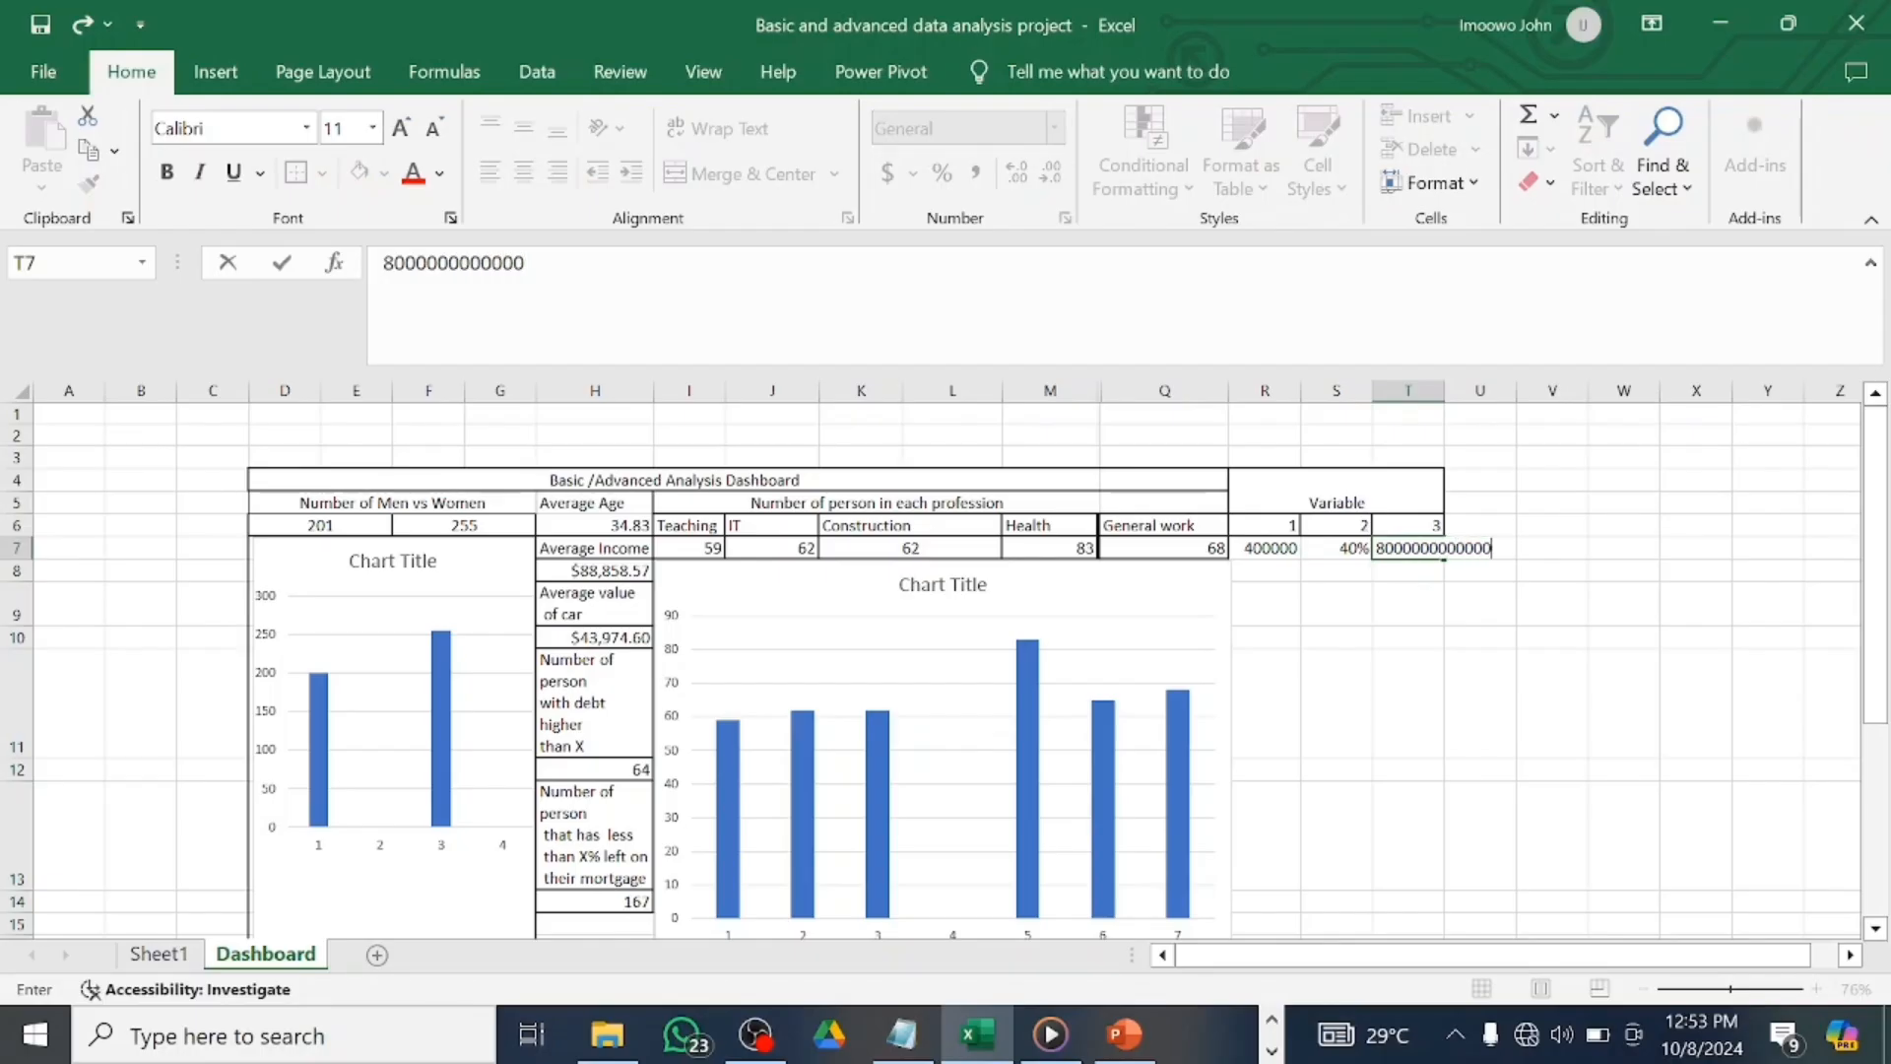
pyautogui.write('00')
pyautogui.hotkey('ctrl', 'Return')
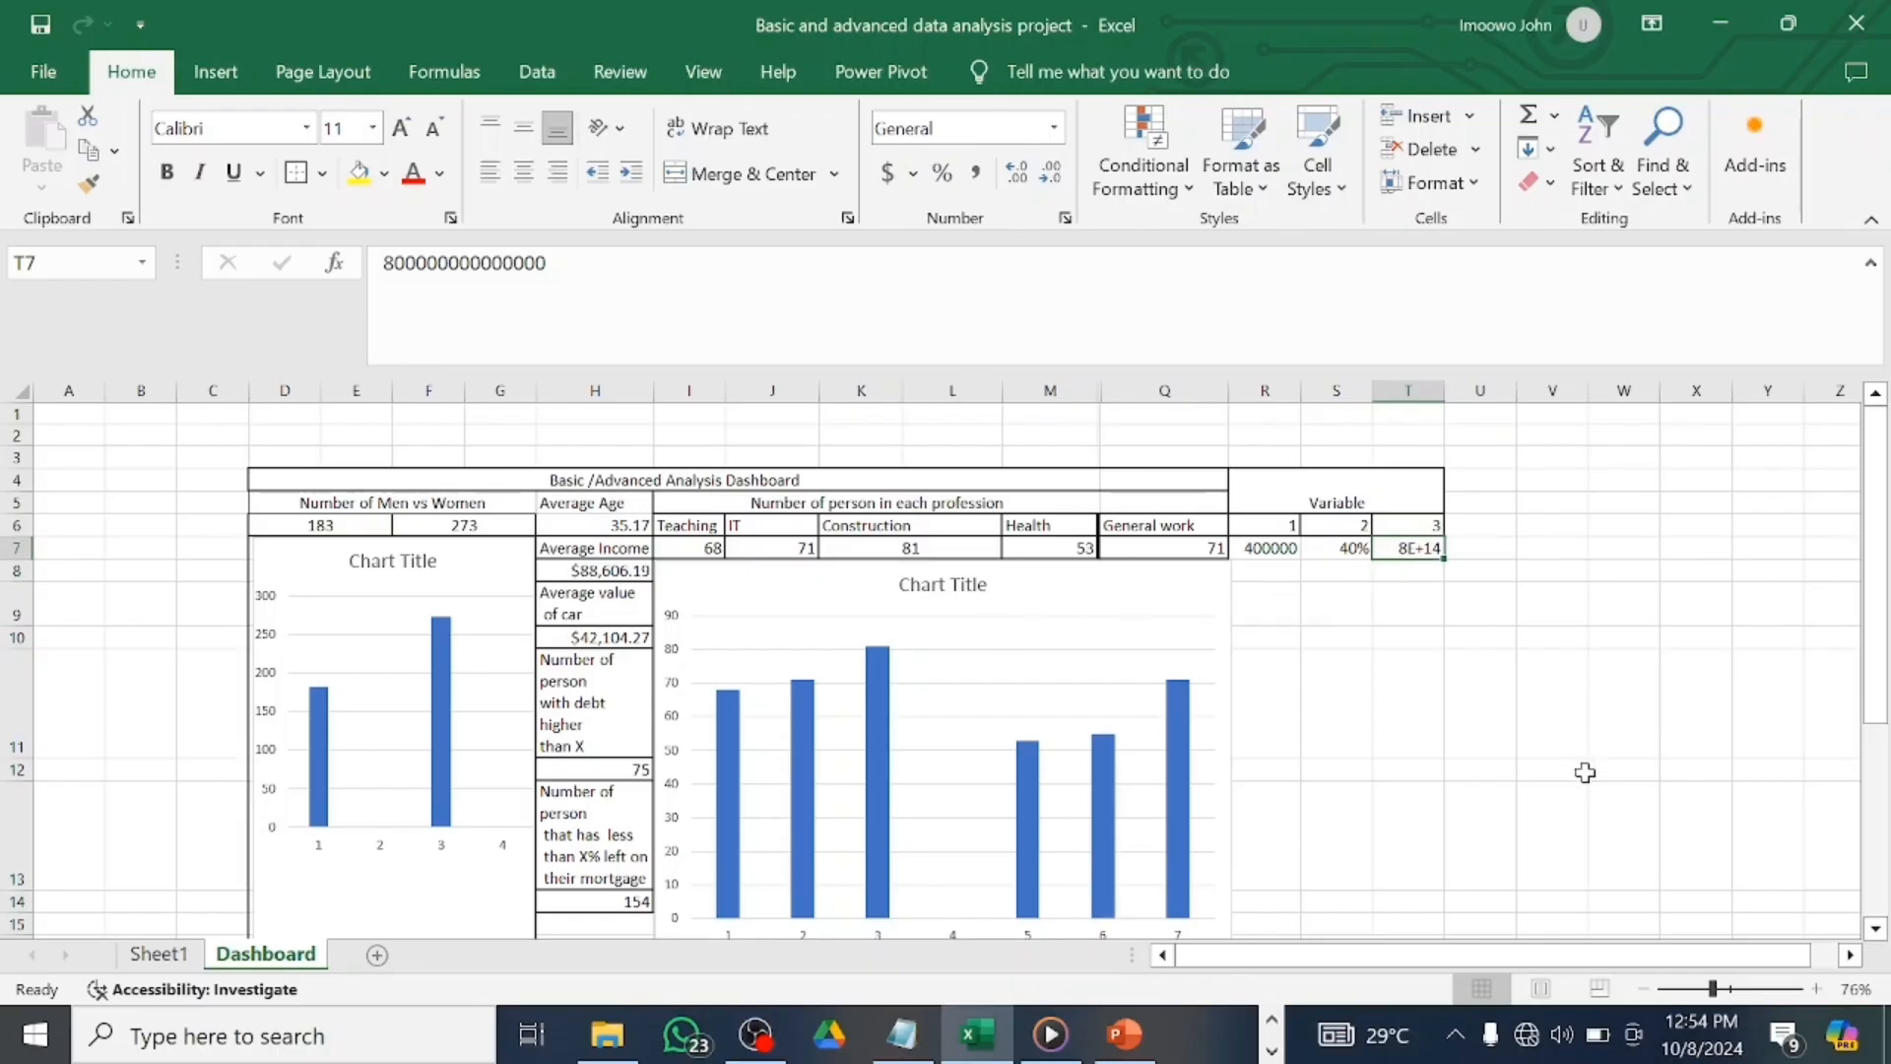
pyautogui.moveTo(1711, 989); pyautogui.dragTo(1725, 989)
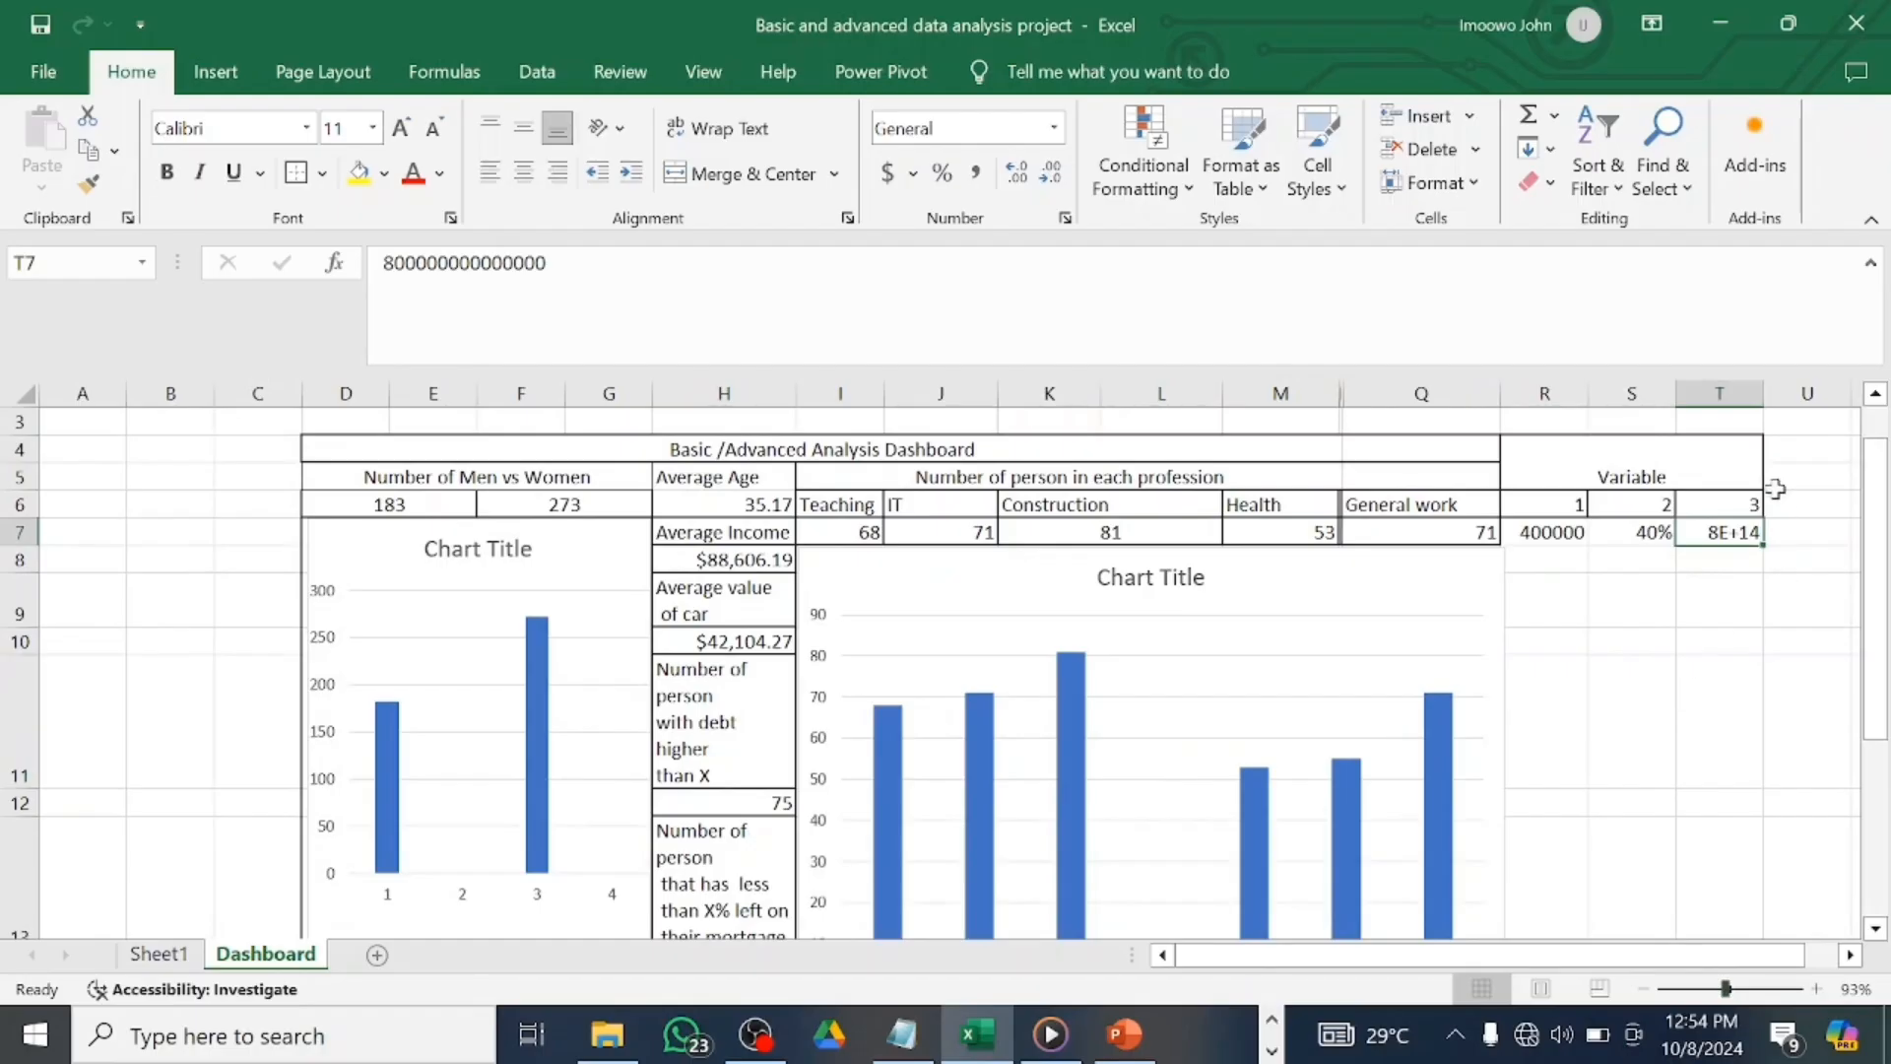
pyautogui.moveTo(1768, 393); pyautogui.dragTo(1809, 393)
pyautogui.doubleClick(1777, 537)
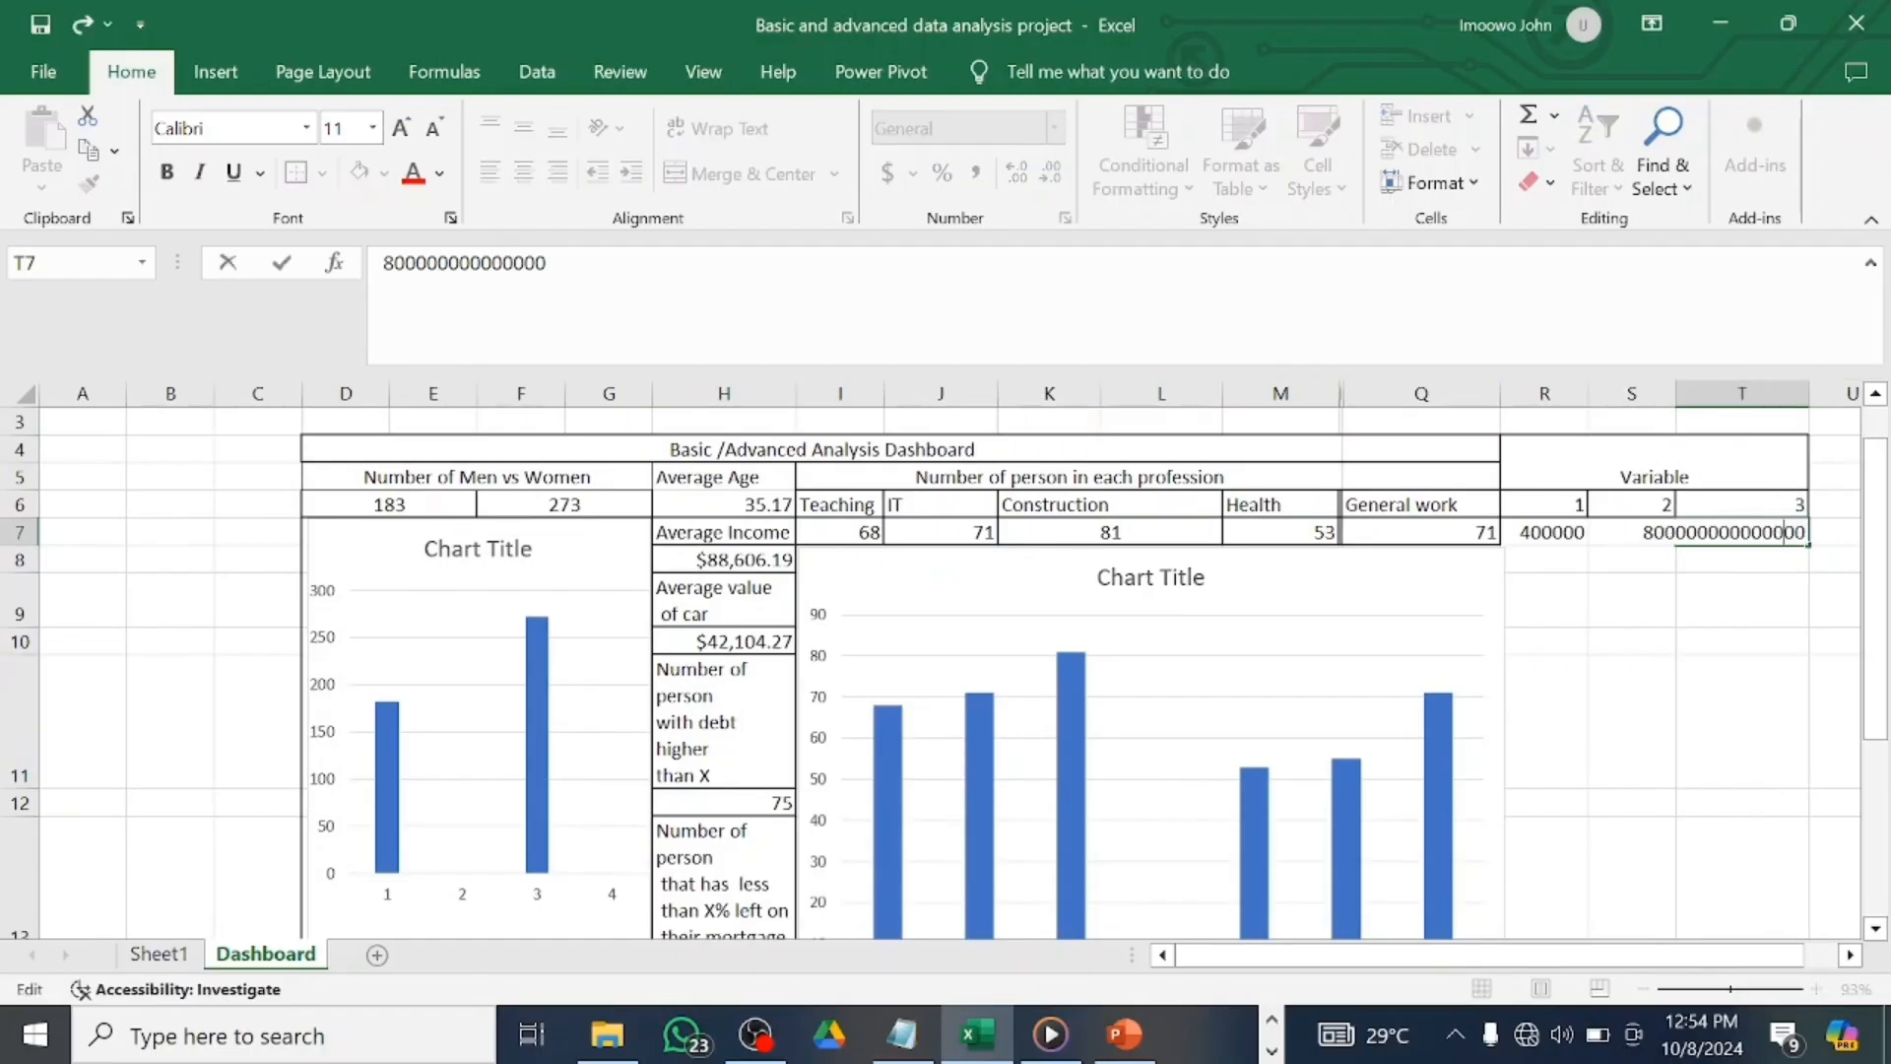
pyautogui.press('Return')
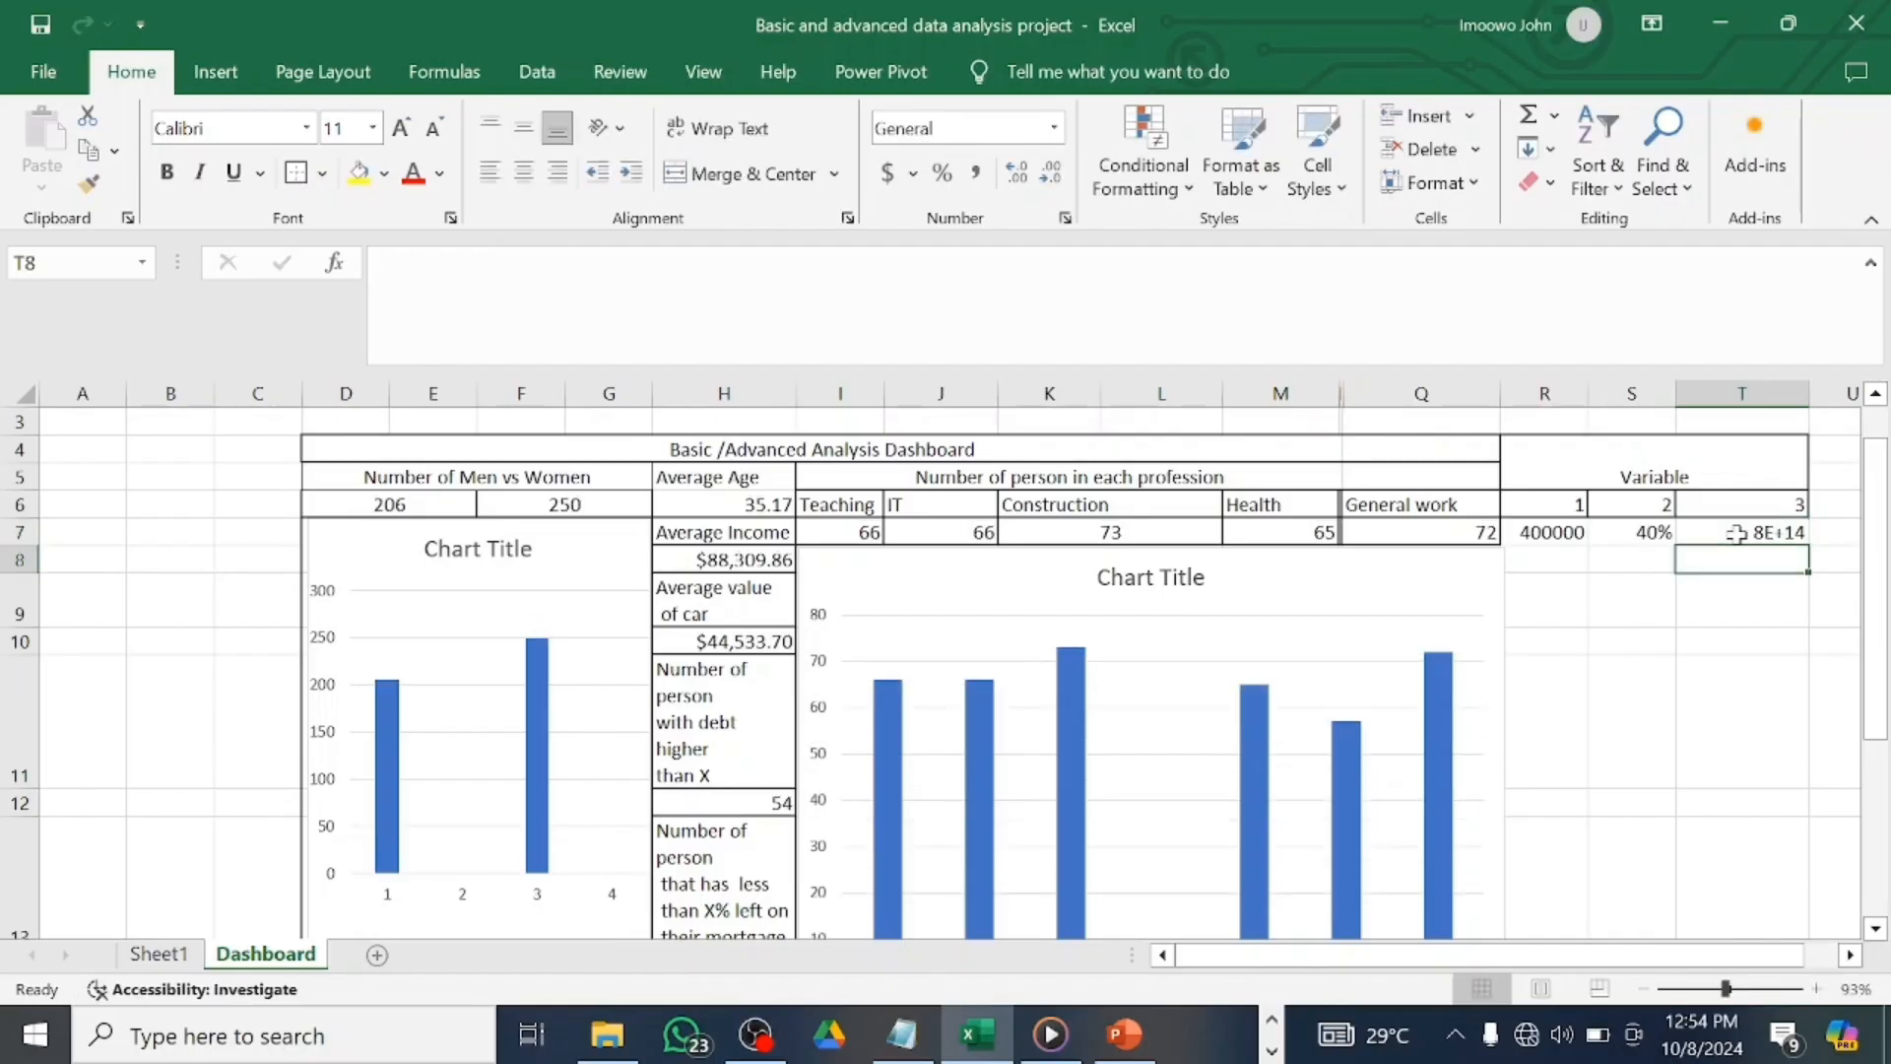
pyautogui.click(1733, 532)
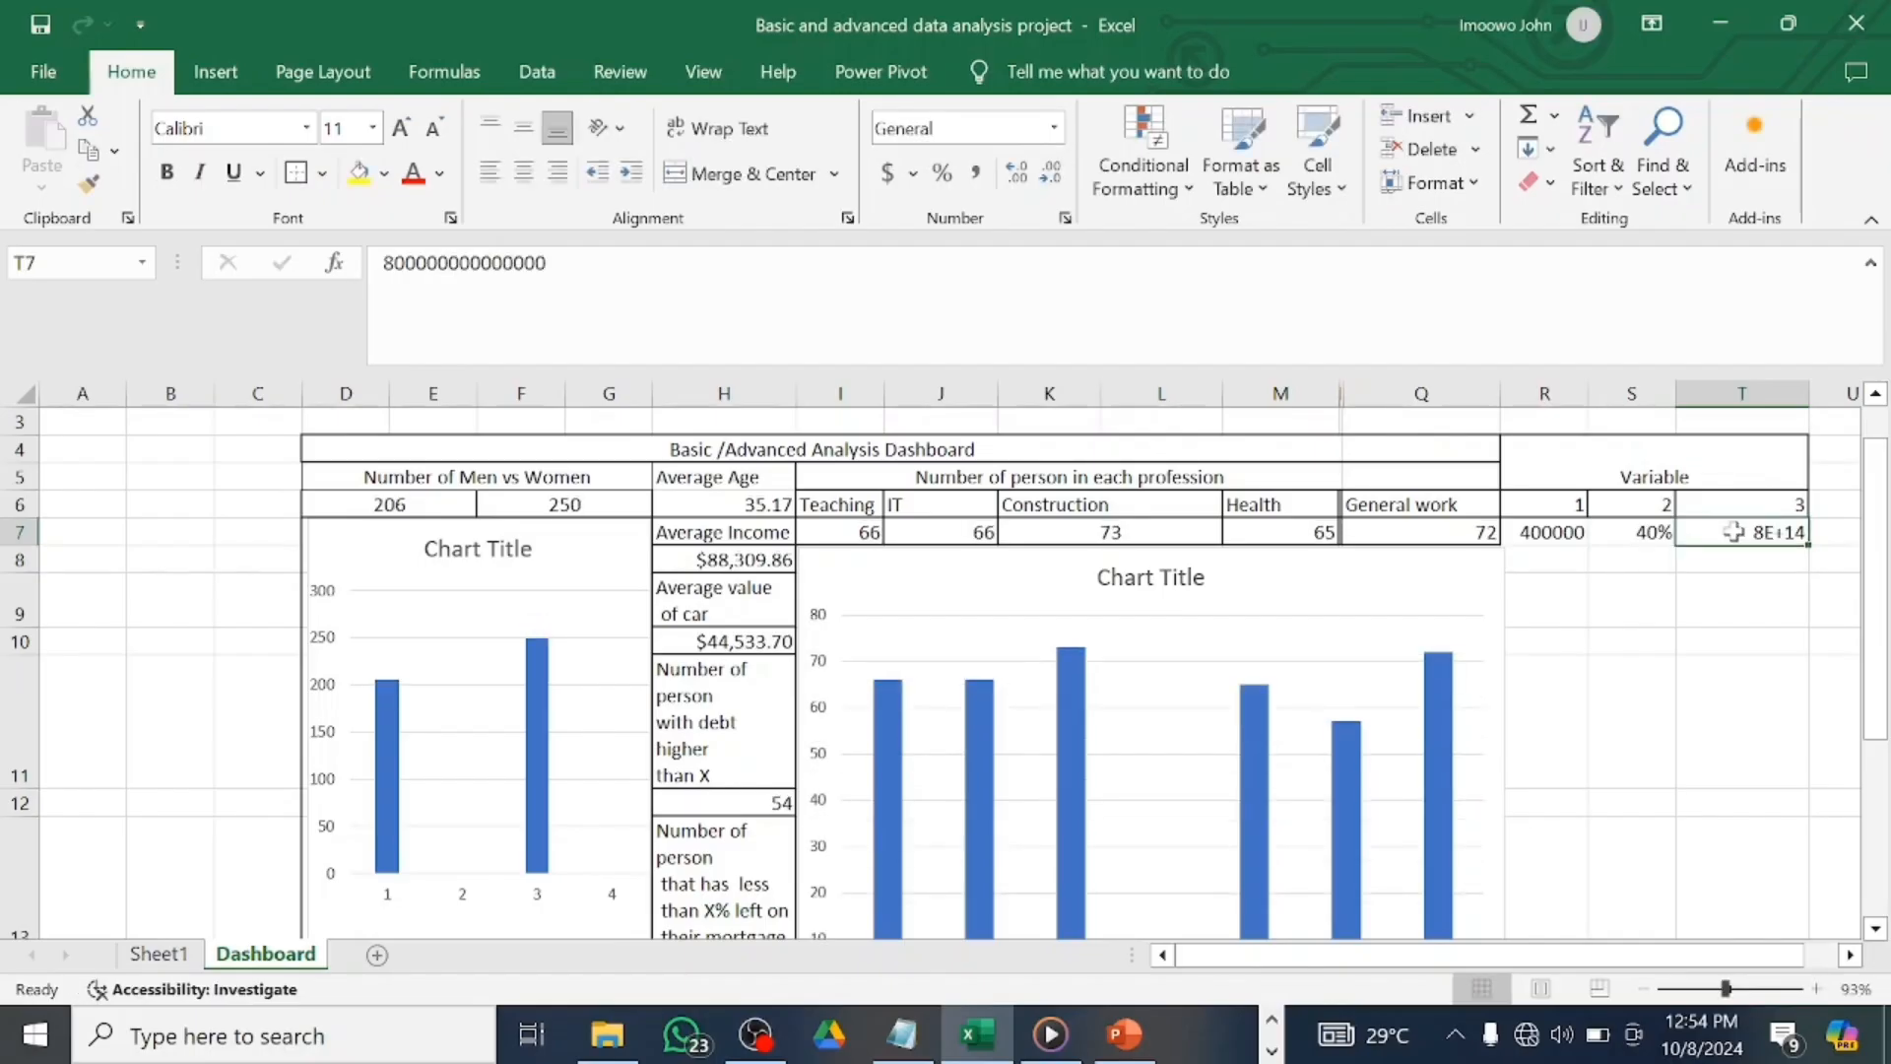
pyautogui.click(1054, 128)
pyautogui.click(985, 241)
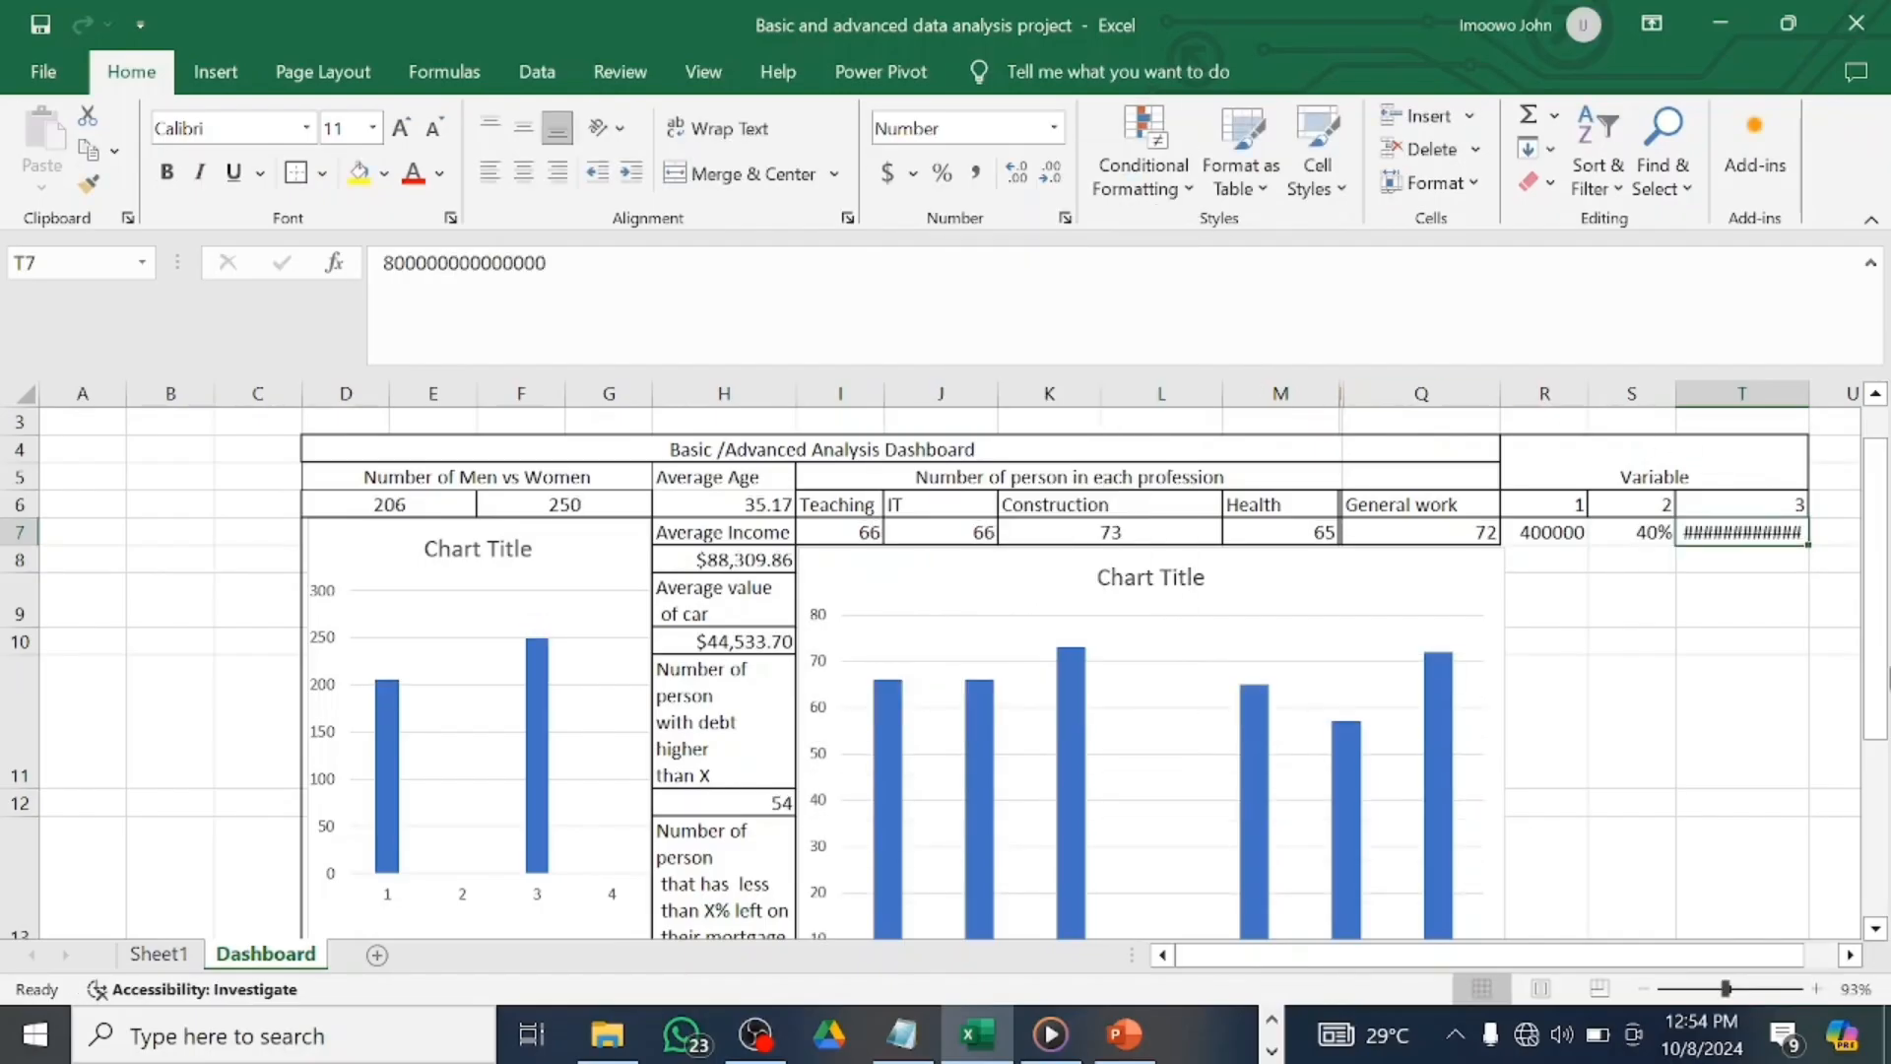
# Widen column T so 800000000000000.00 shows in full, then review the dashboard.
pyautogui.moveTo(1725, 989); pyautogui.dragTo(1714, 989)
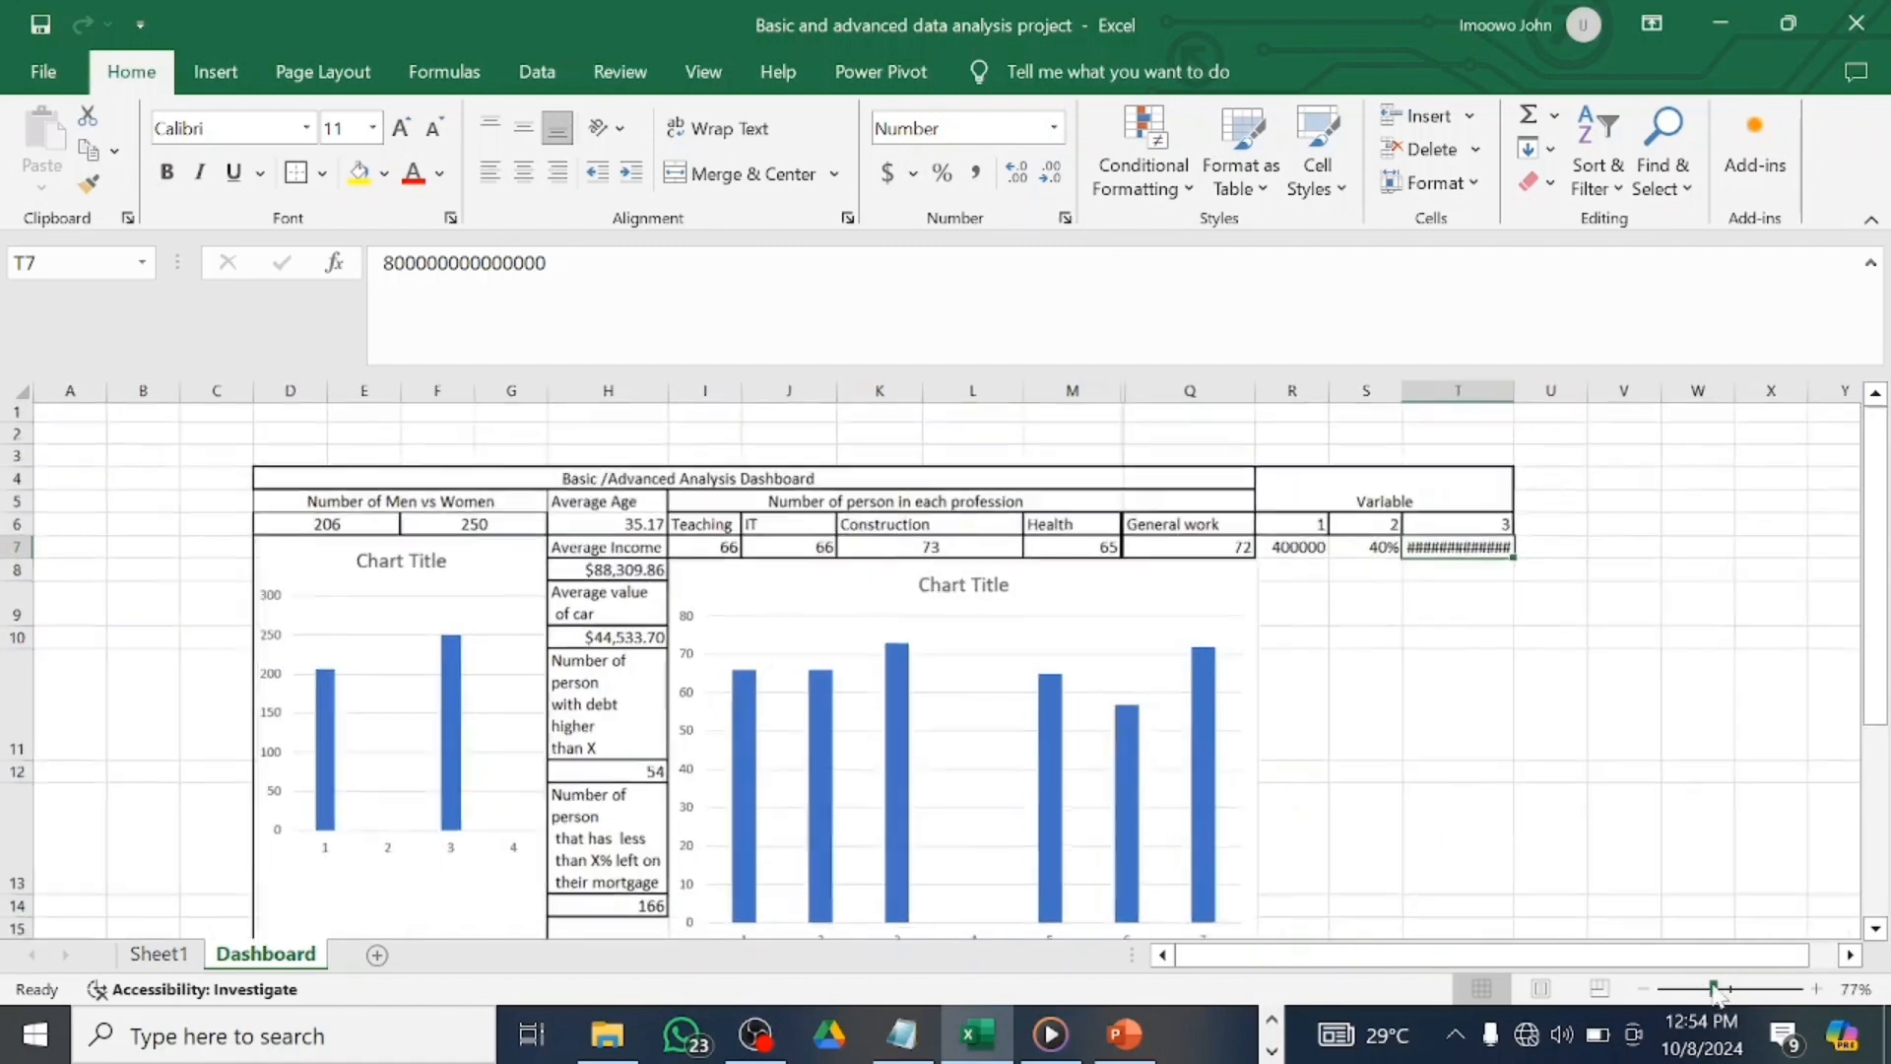
pyautogui.moveTo(1499, 391); pyautogui.dragTo(1551, 391)
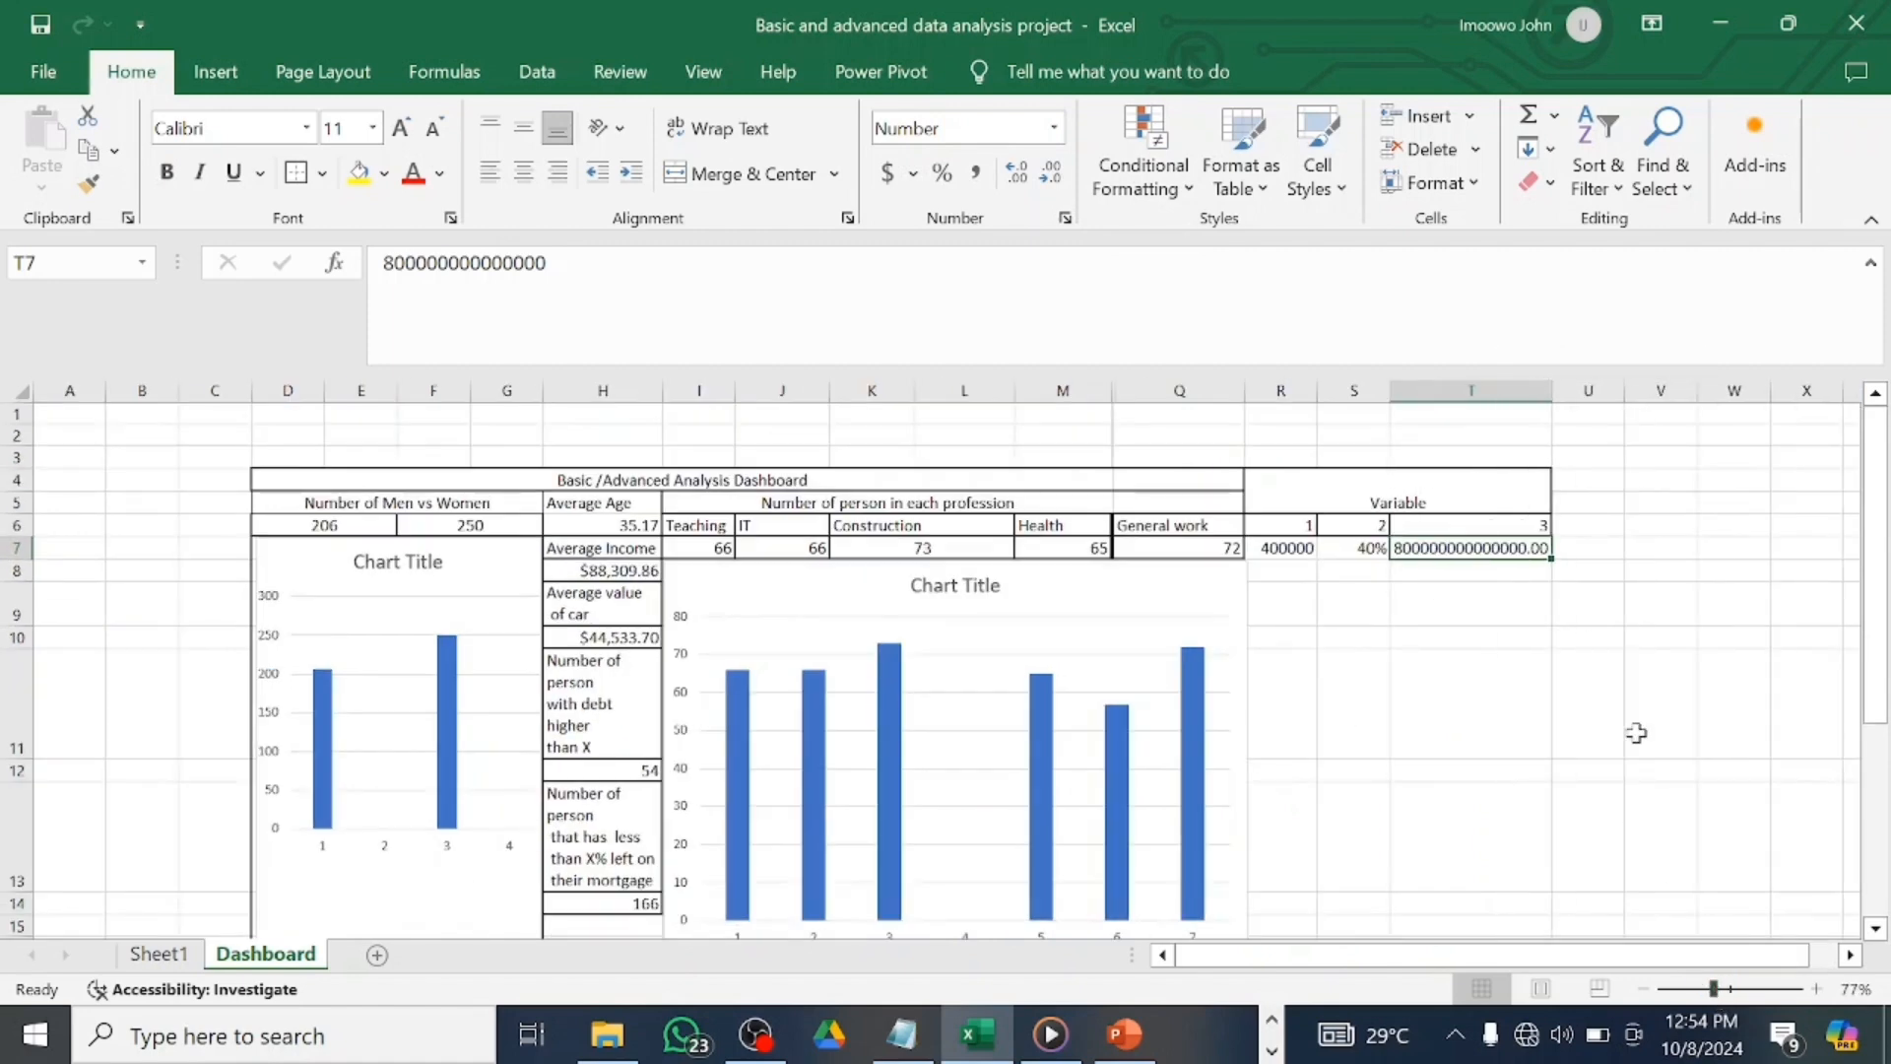
pyautogui.scroll(-3, 1635, 732)
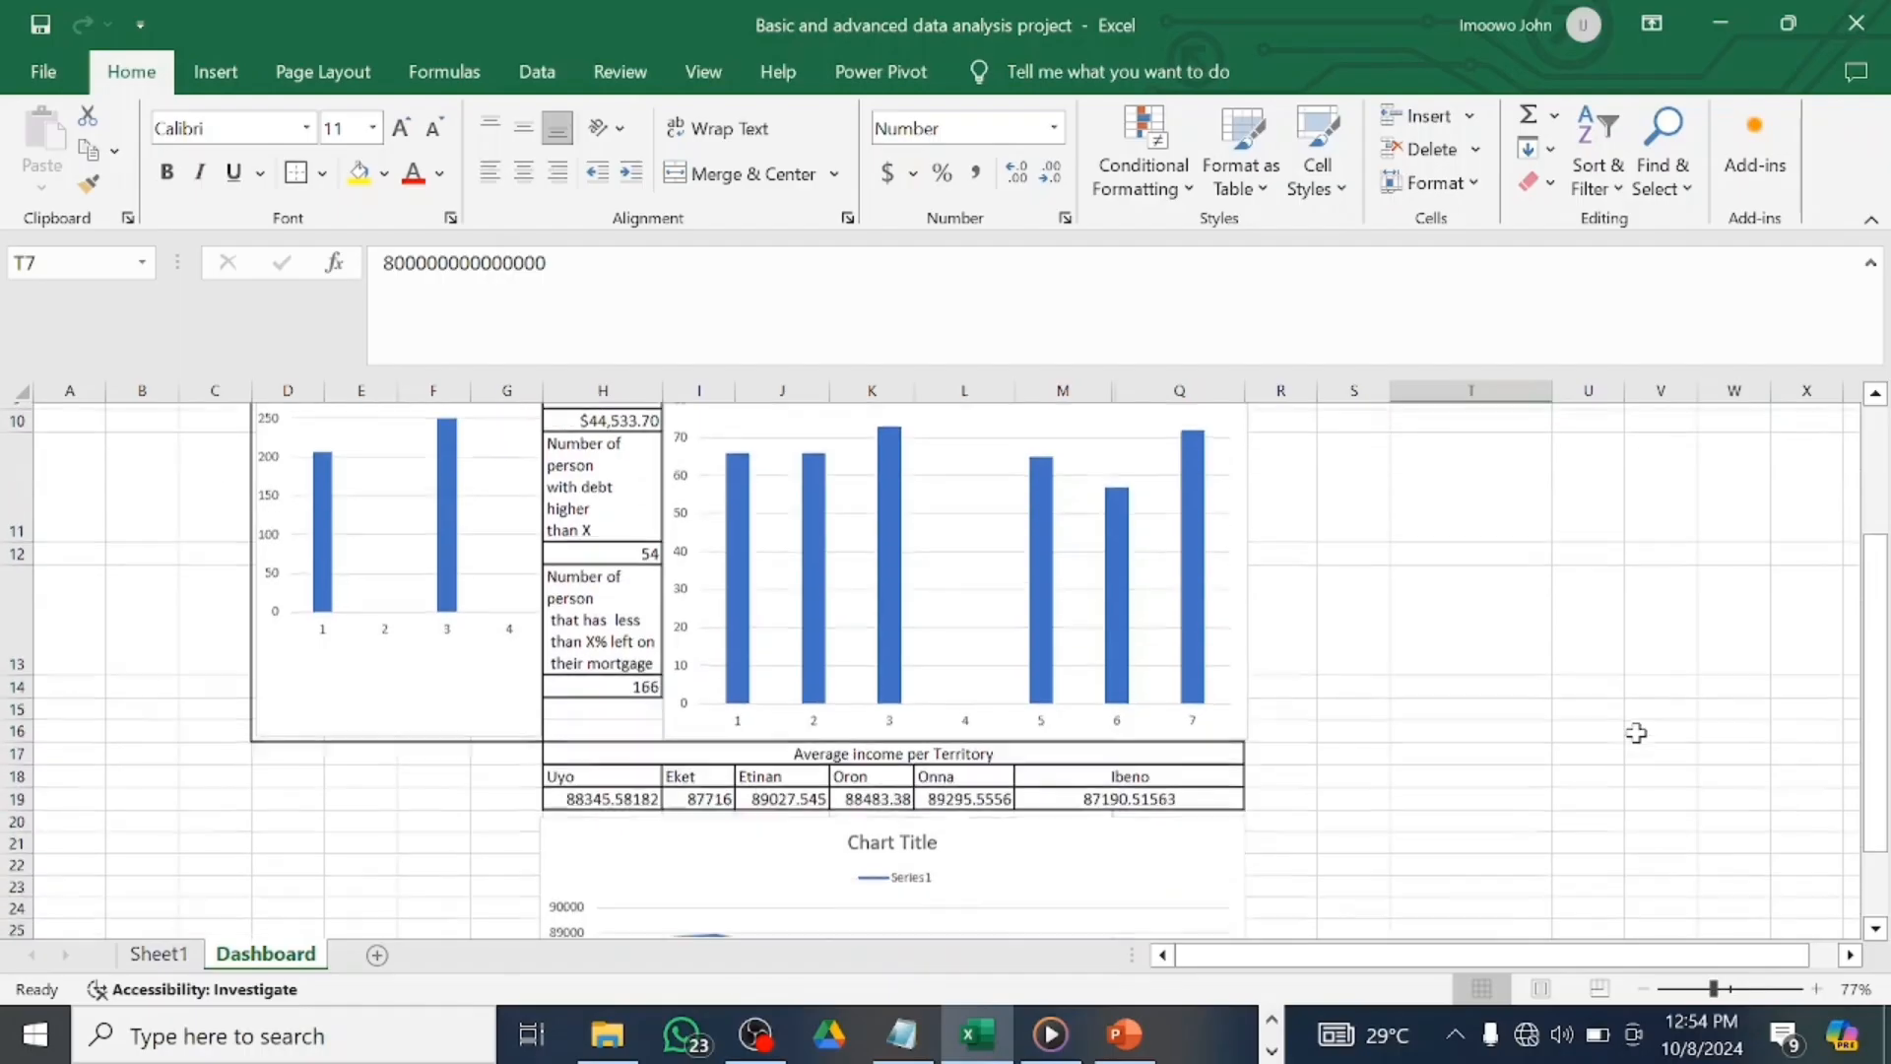
pyautogui.click(1875, 929)
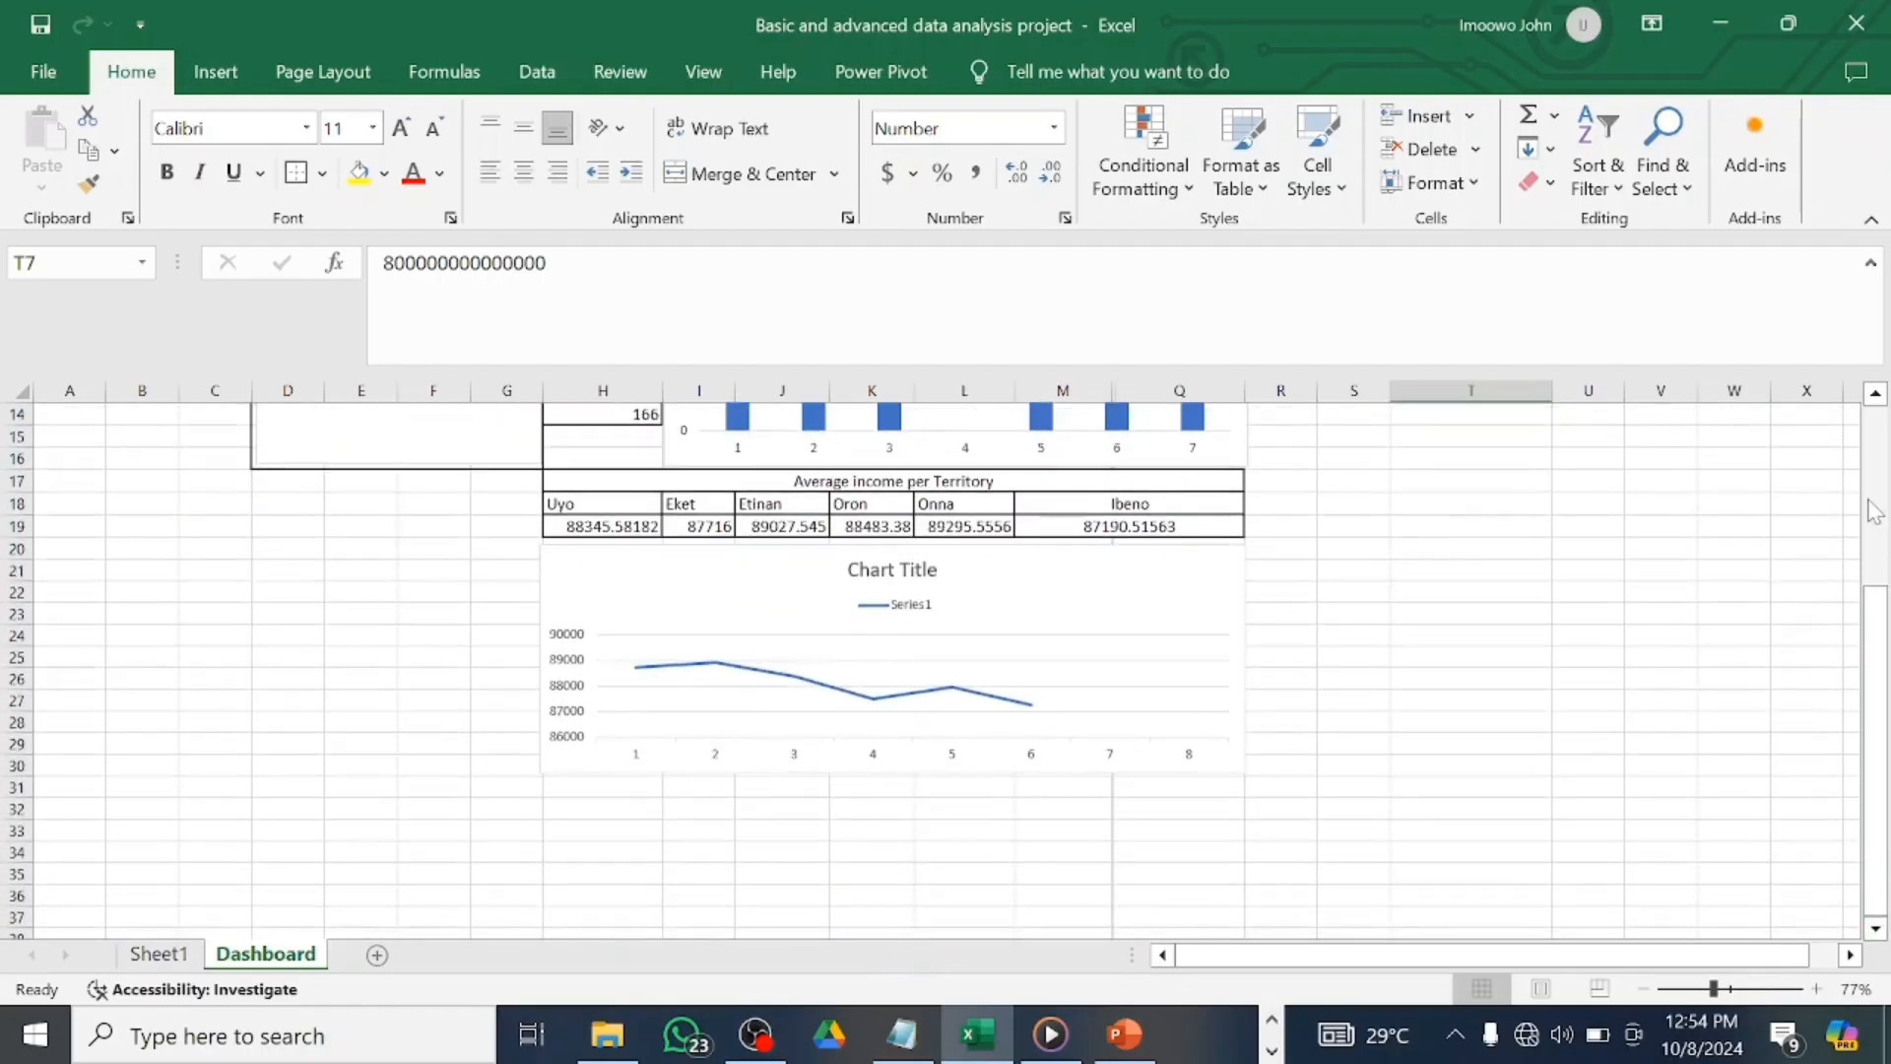
pyautogui.click(1875, 394)
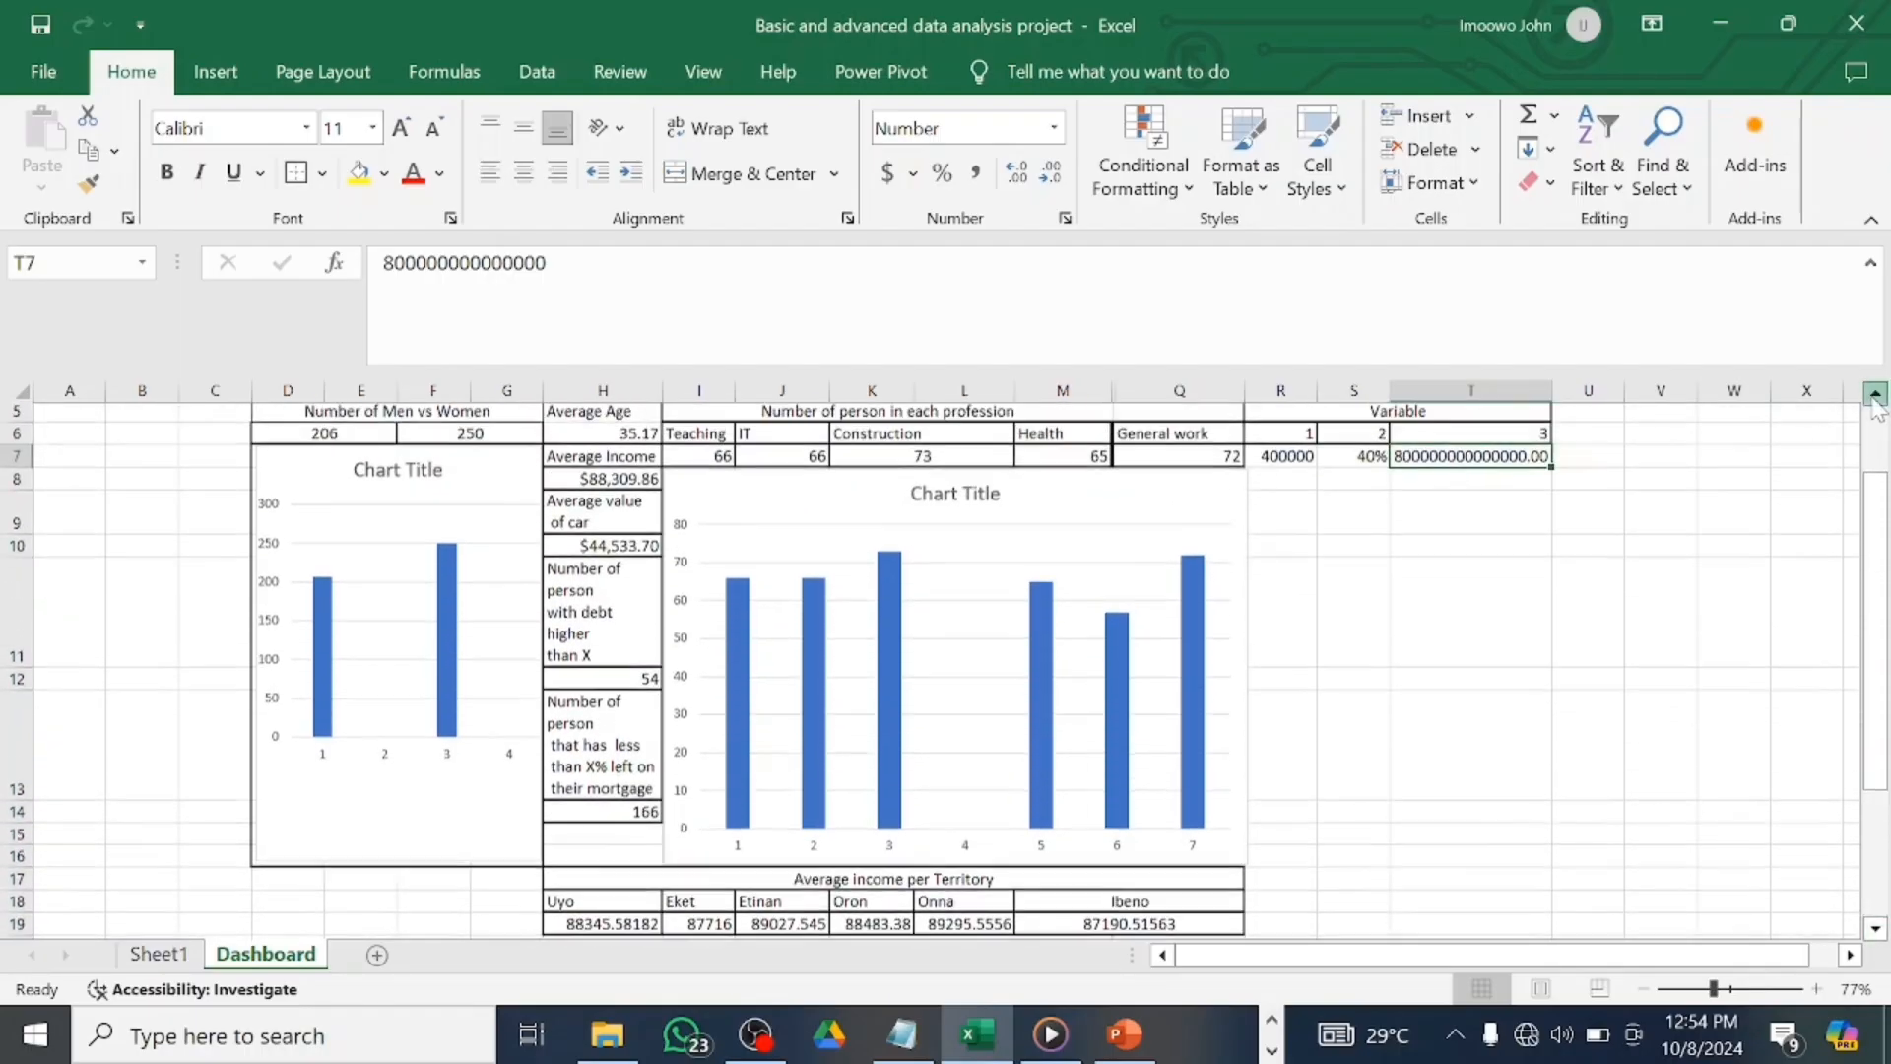
pyautogui.click(1875, 394)
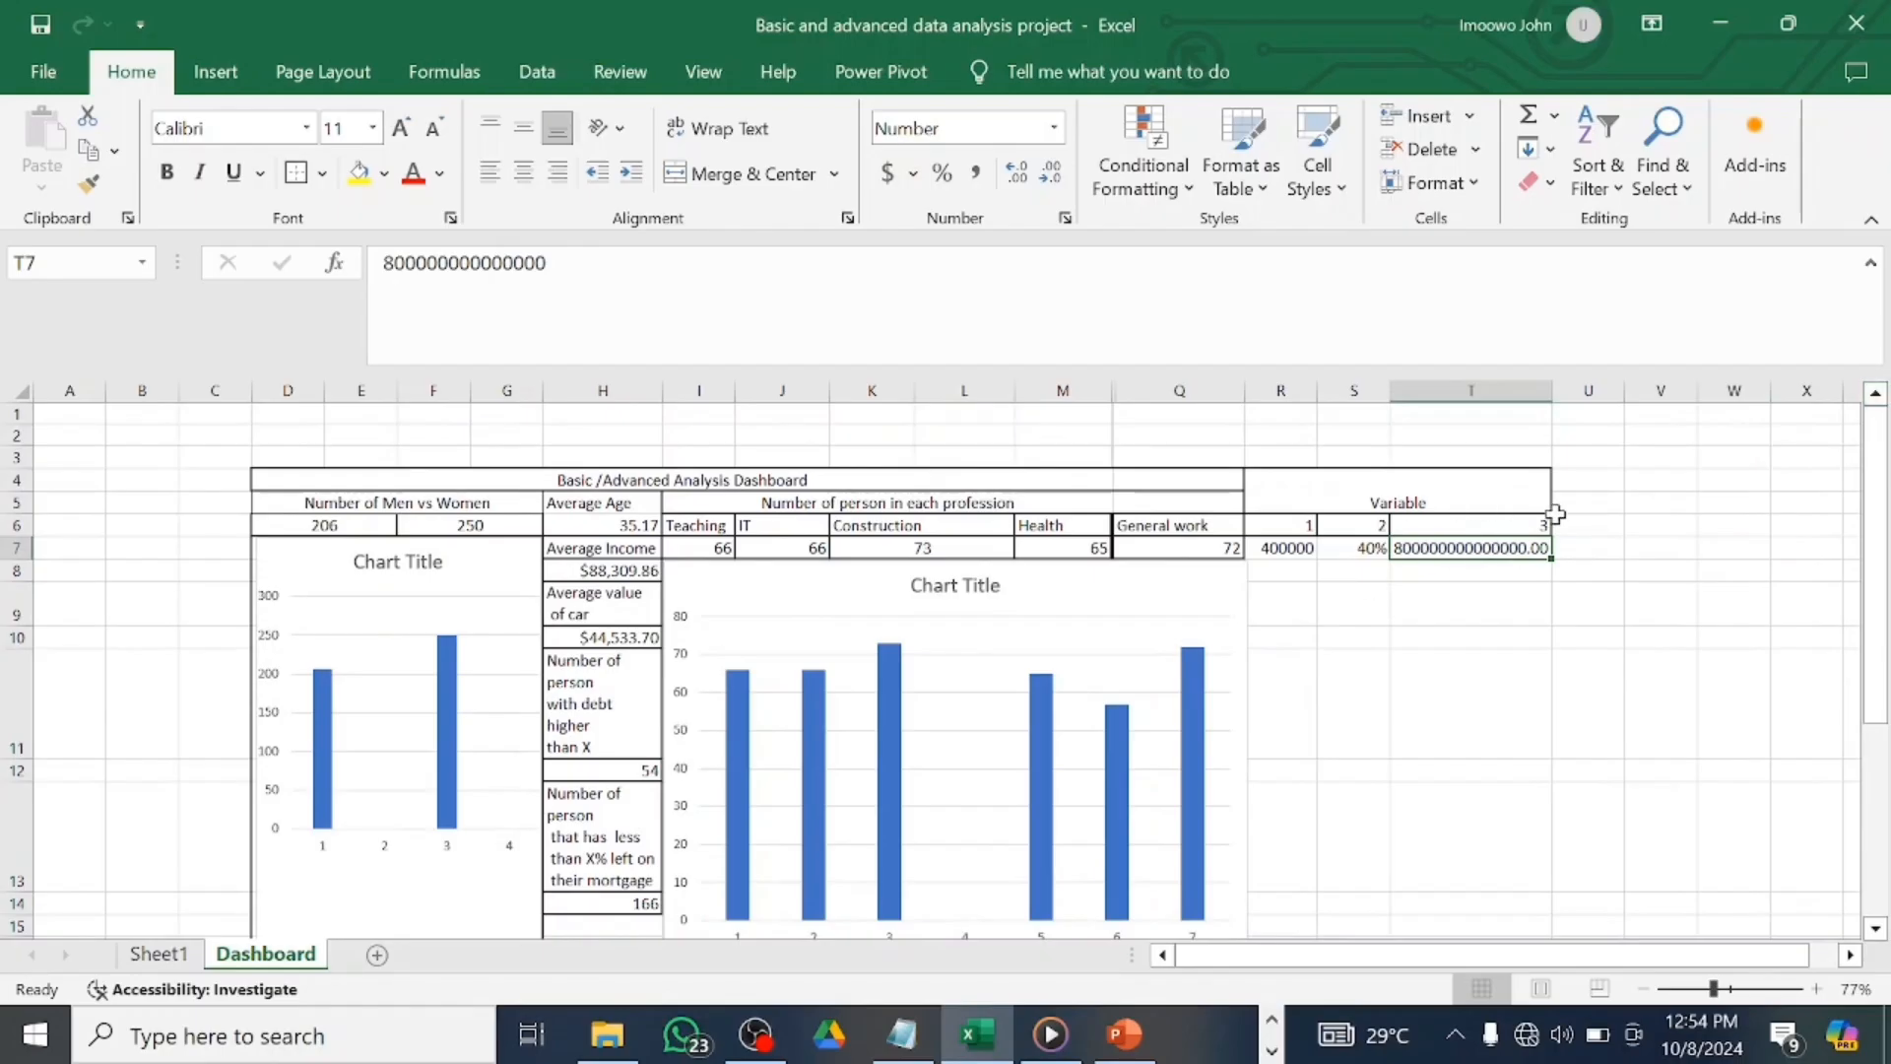
pyautogui.click(162, 955)
pyautogui.click(258, 955)
pyautogui.scroll(-2, 1148, 702)
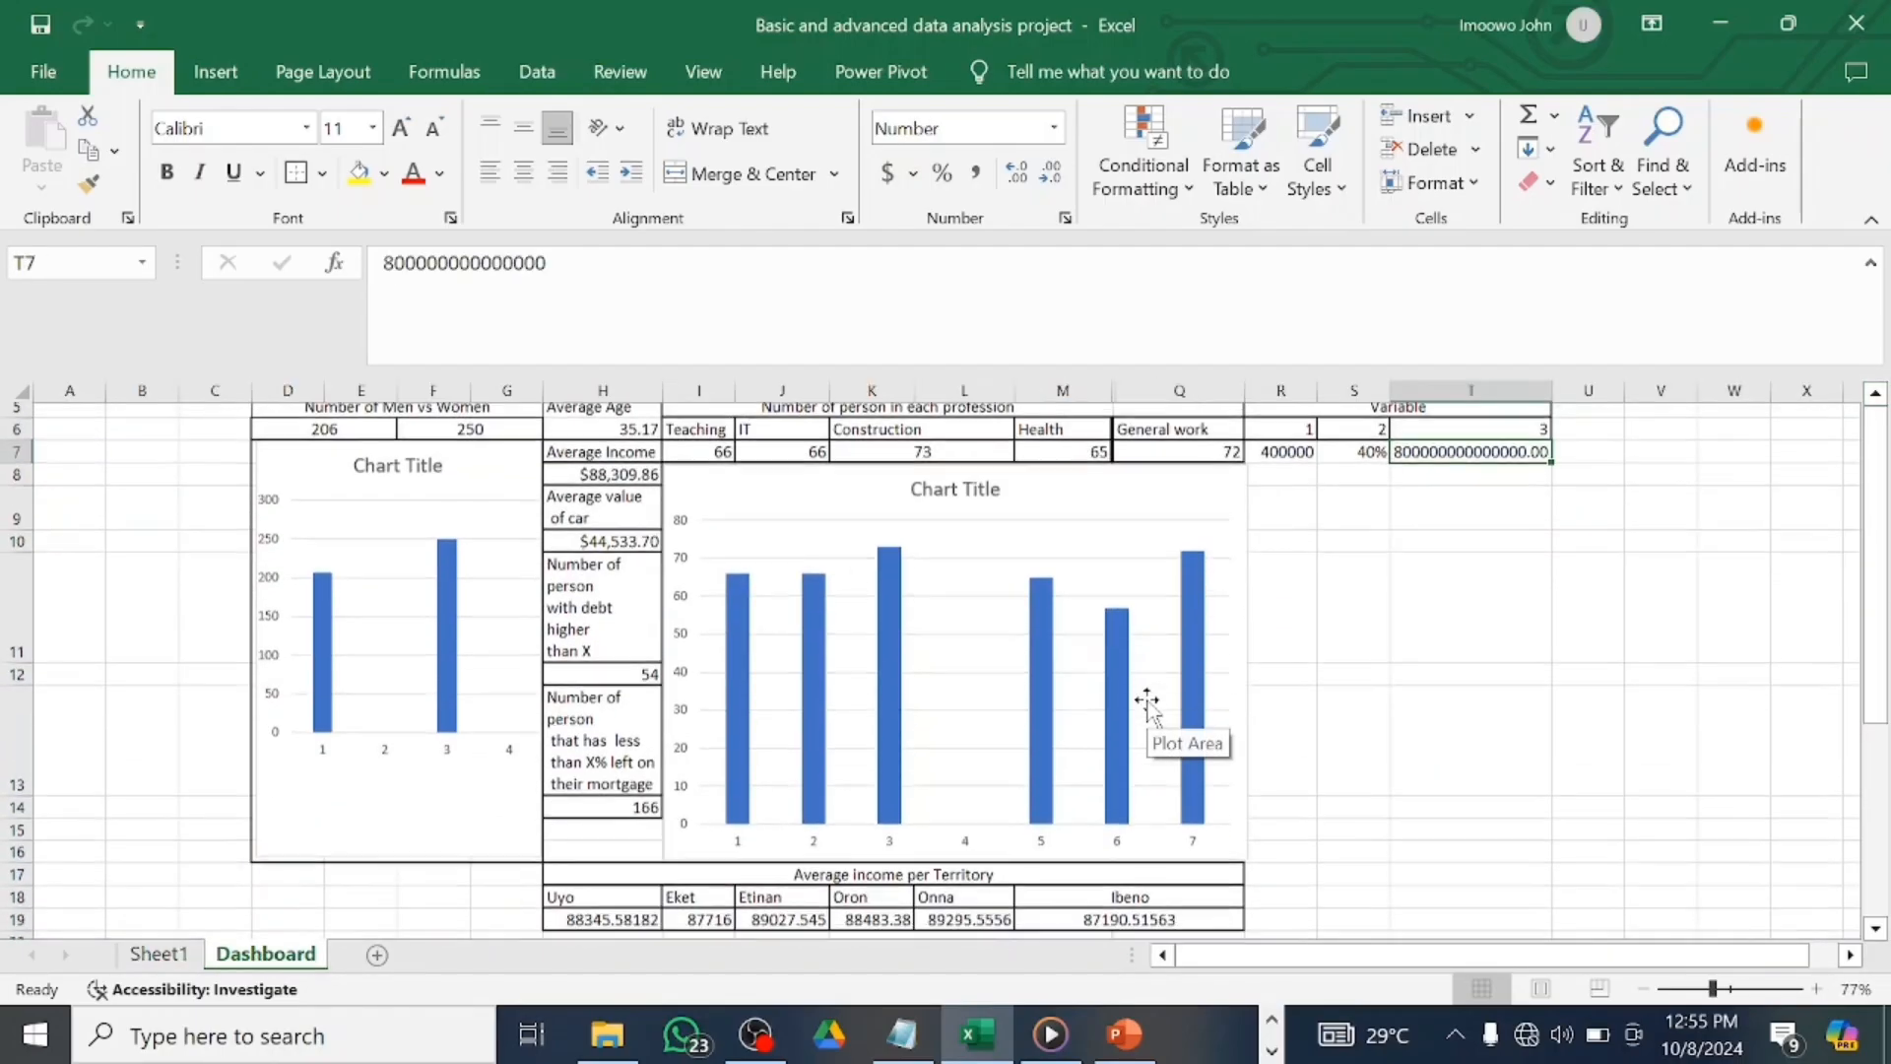
pyautogui.scroll(1, 1149, 701)
pyautogui.scroll(1, 1148, 702)
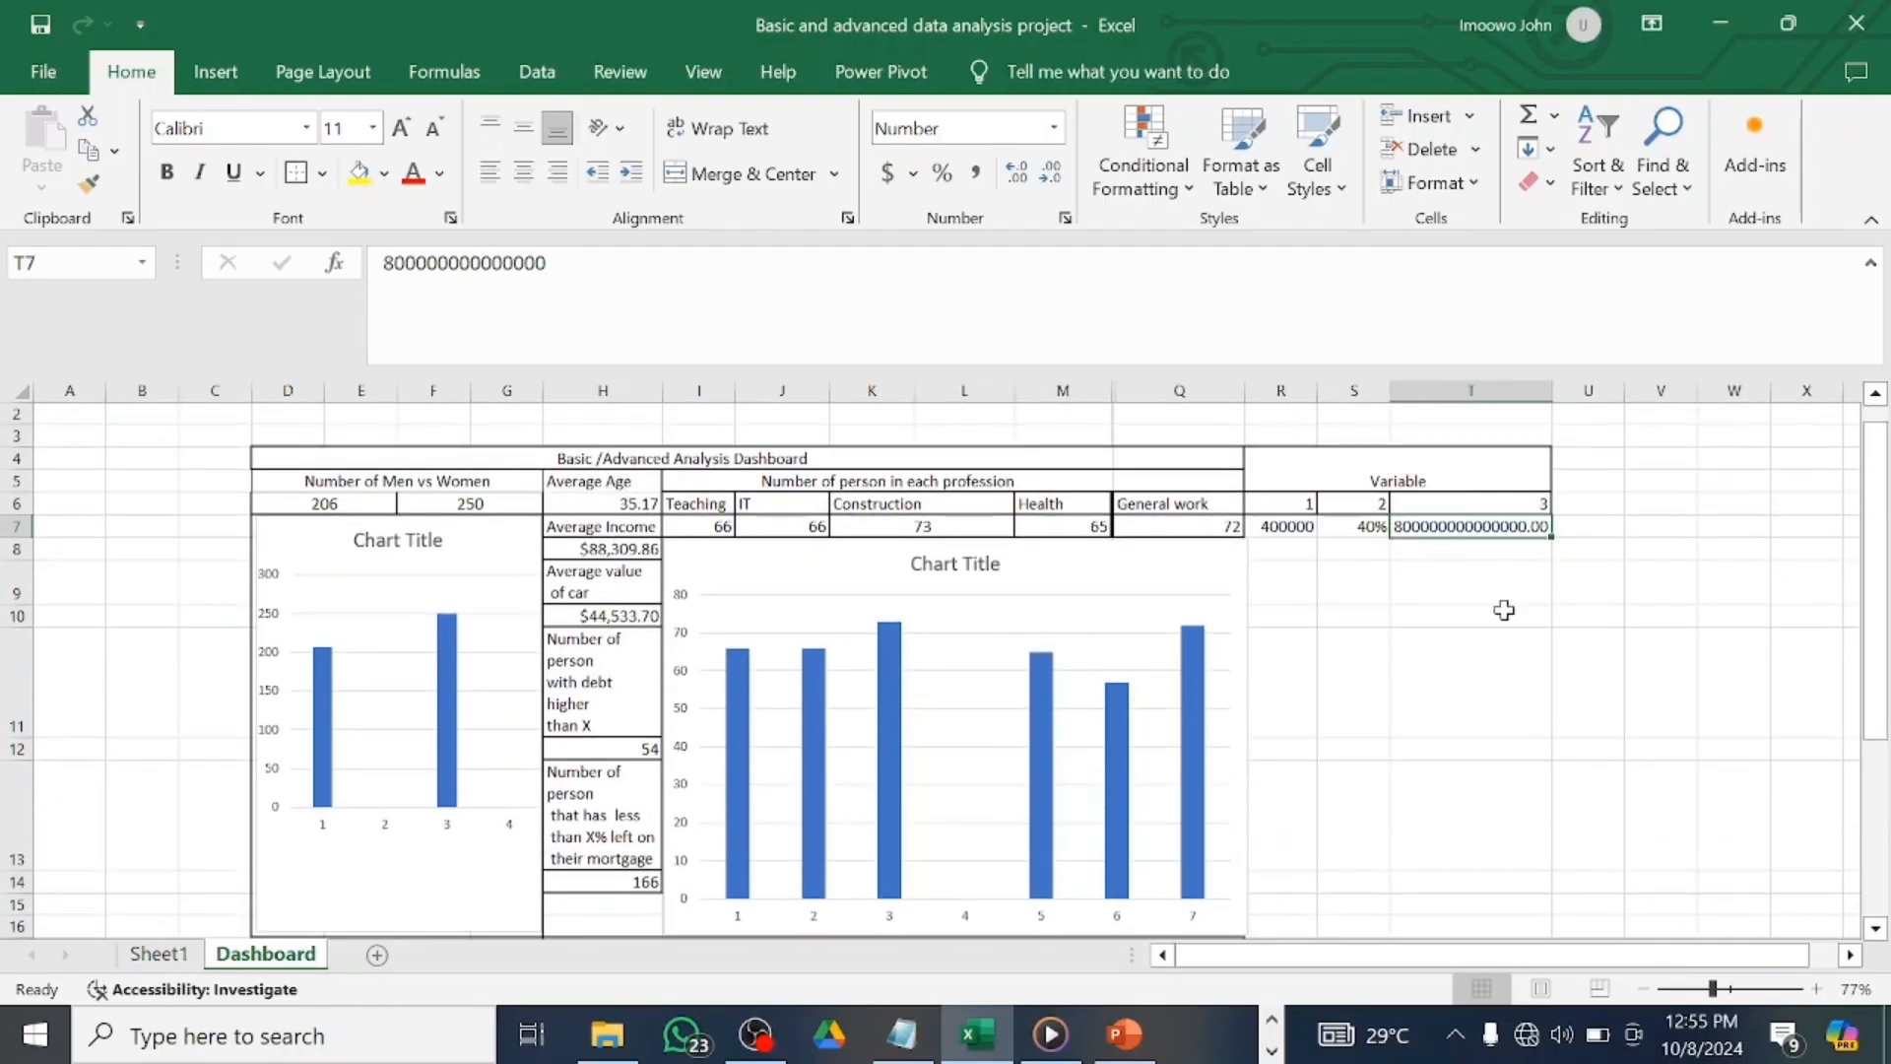